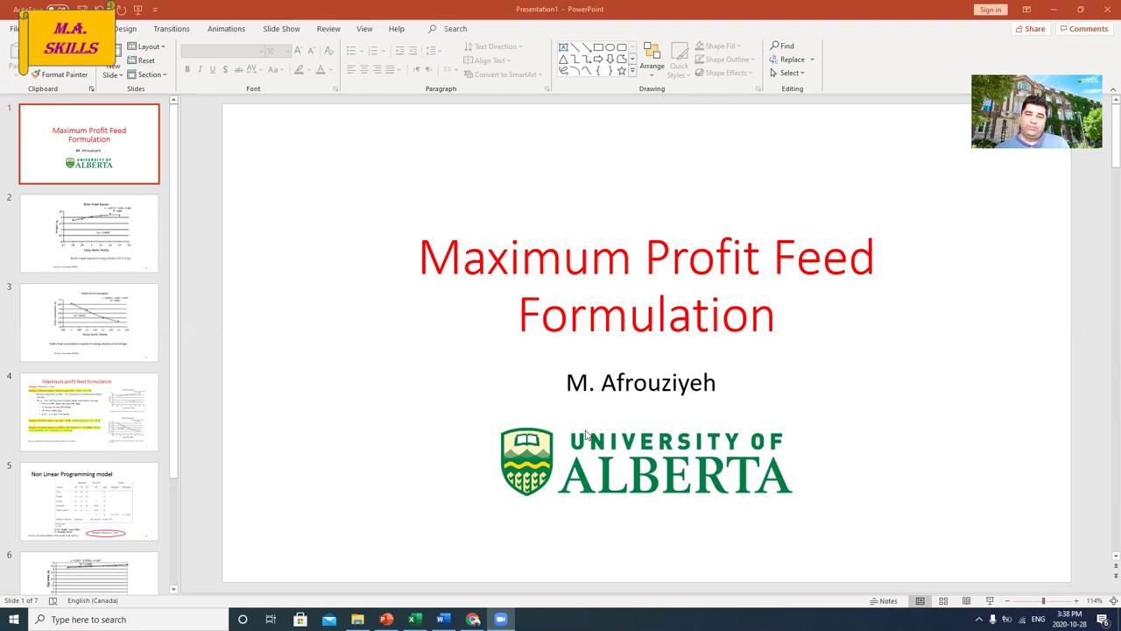
Review the slides on broiler weight response, broiler feed consumption and the maximum profit feed formulation.
left_click(159, 252)
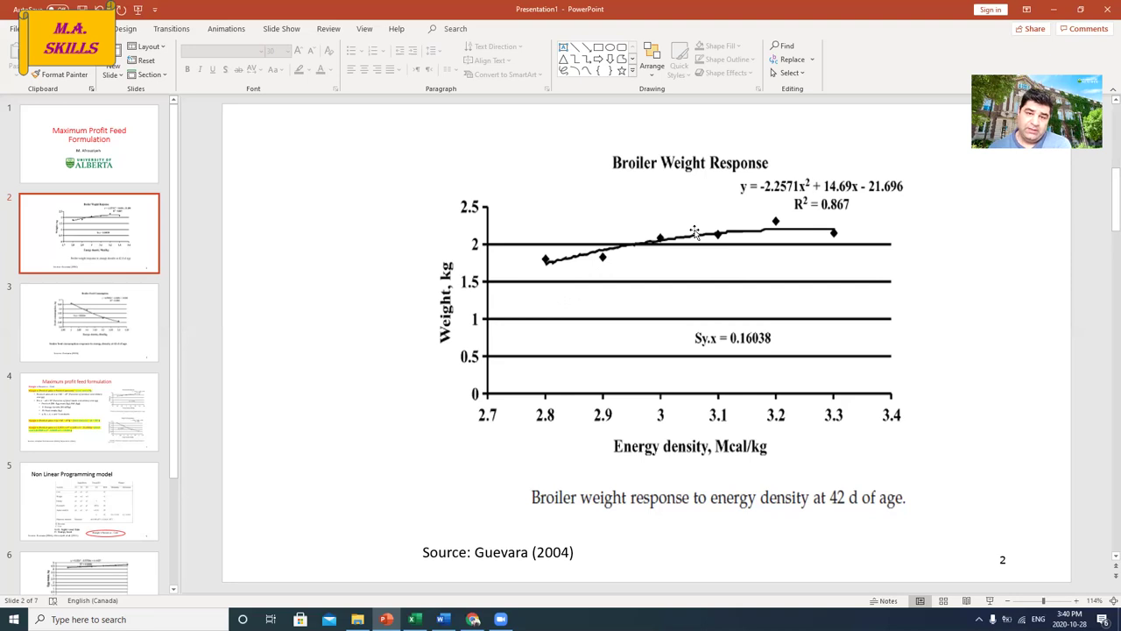
key("Page_Down")
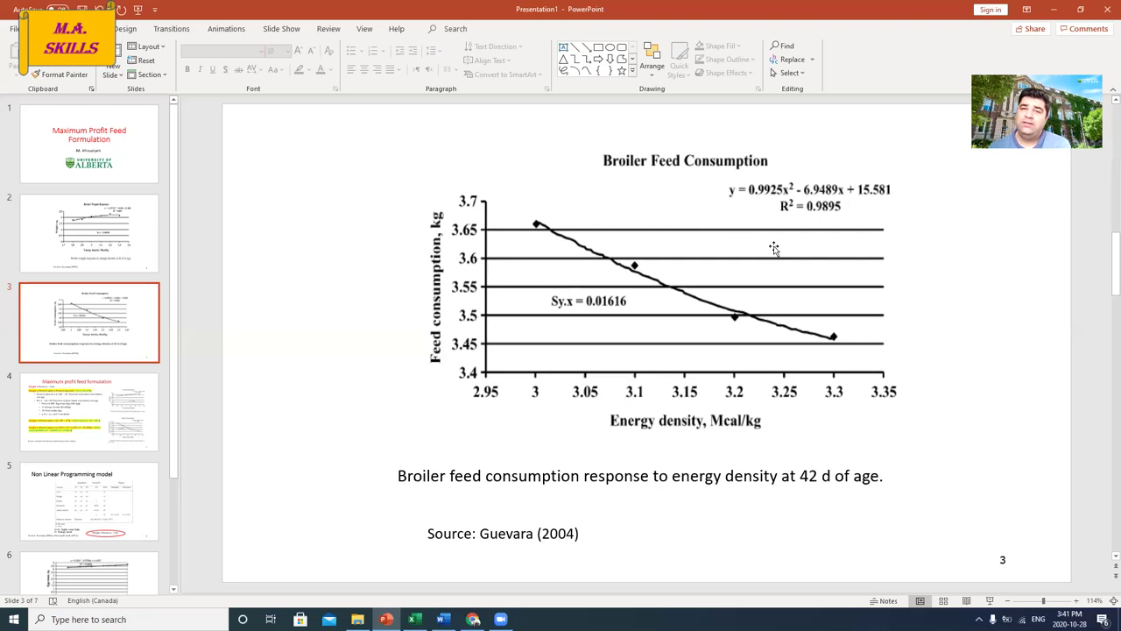
scroll(774, 247, "down", 1)
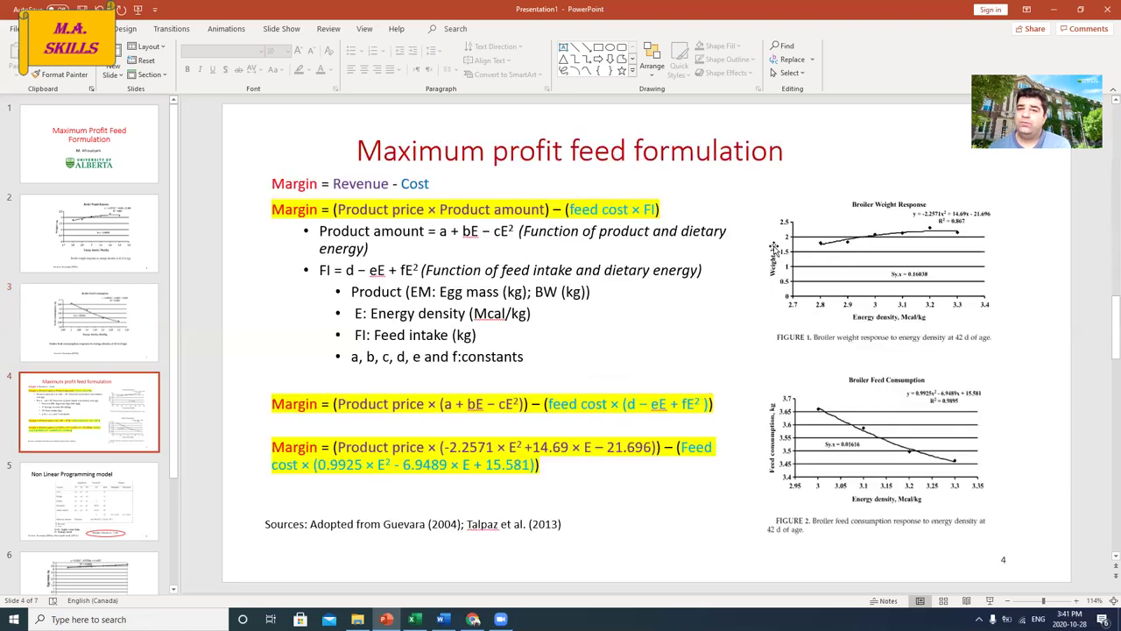
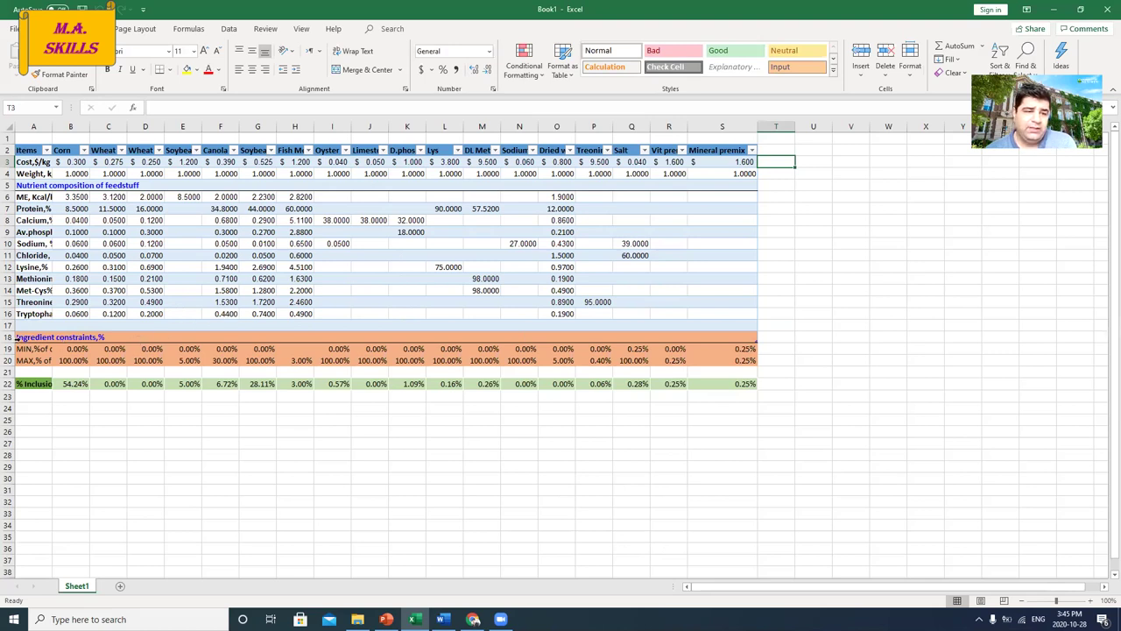
Switch to the Excel feed table and examine the ingredients' minimum and maximum constraints and the % inclusion row.
left_click(39, 338)
left_click_drag(40, 338, 745, 364)
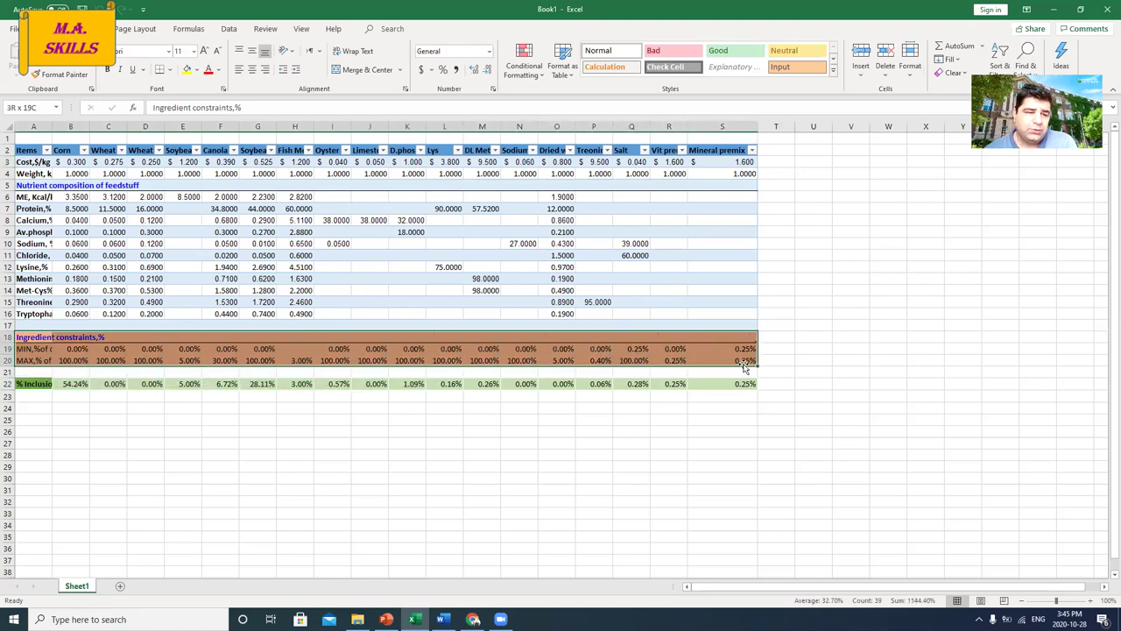
left_click(63, 351)
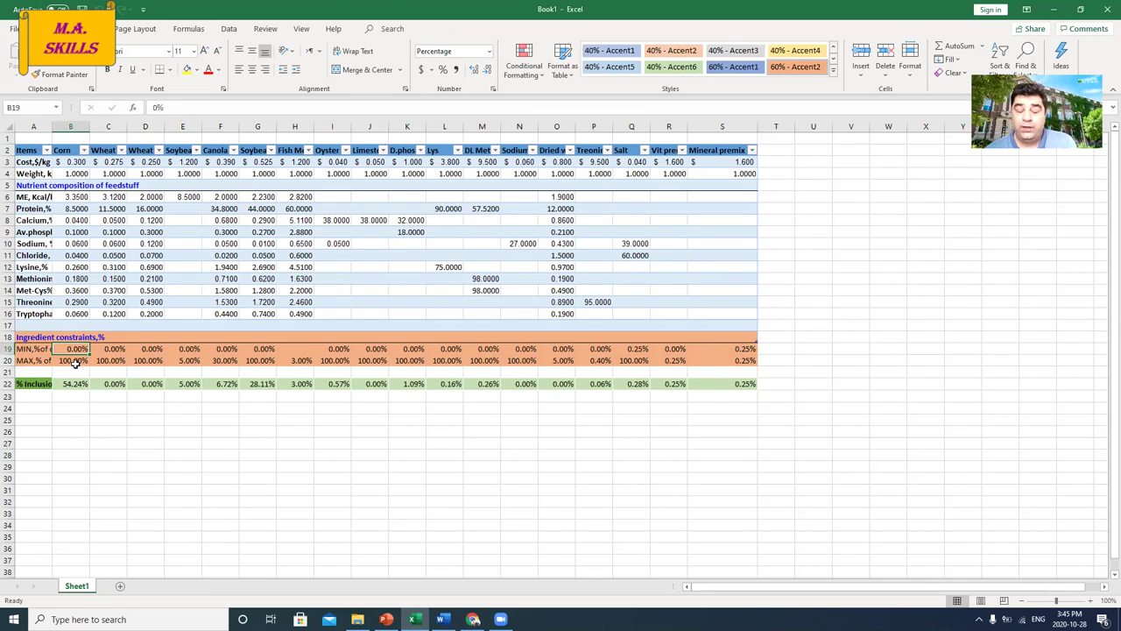
left_click(103, 350)
left_click(105, 361)
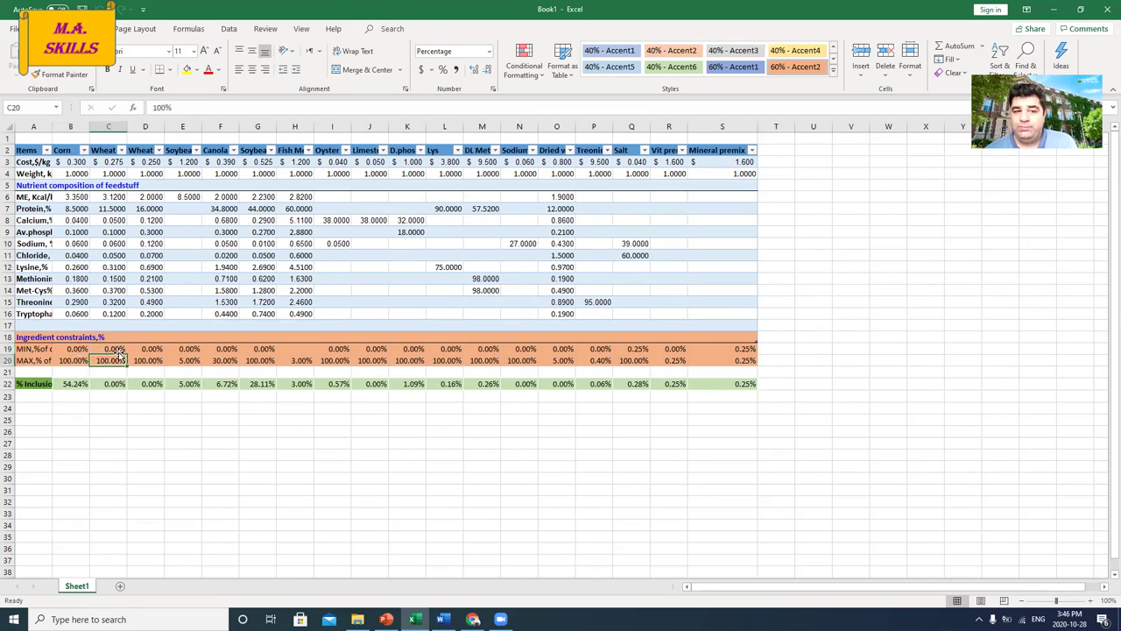
left_click(78, 347)
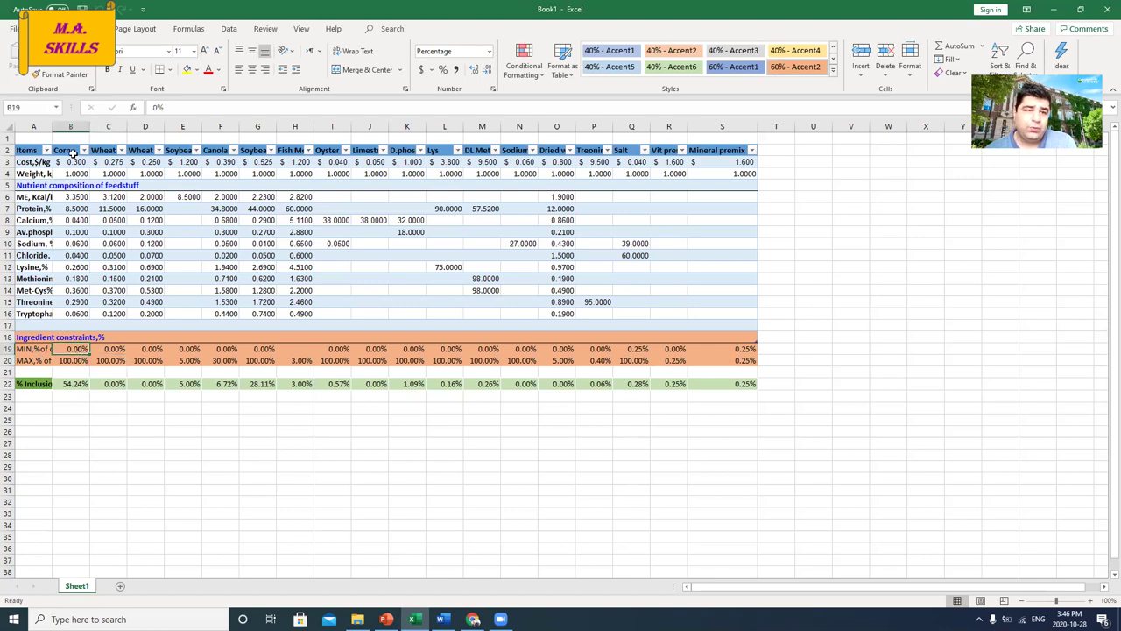
scroll(74, 153, "up", 2, "ctrl")
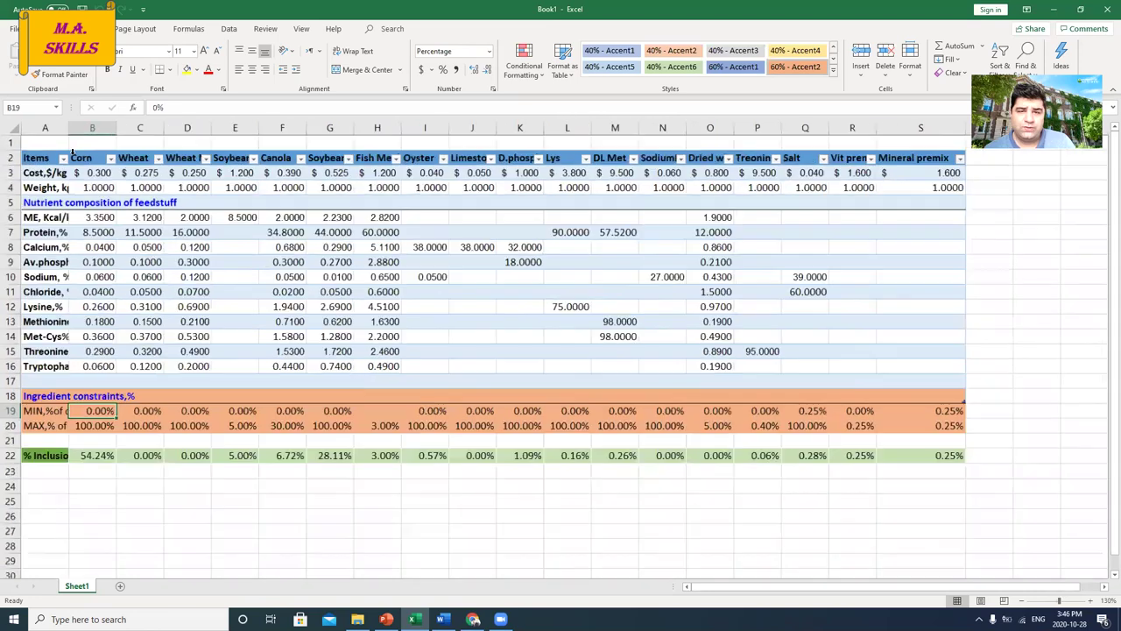
scroll(73, 152, "up", 2, "ctrl")
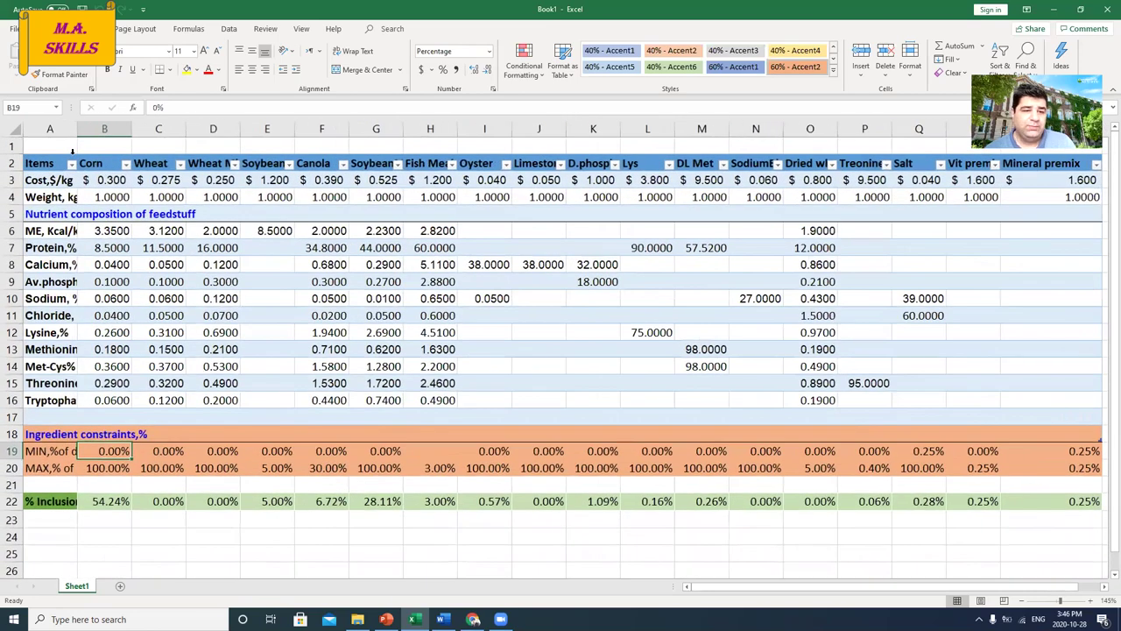
scroll(74, 152, "up", 1, "ctrl")
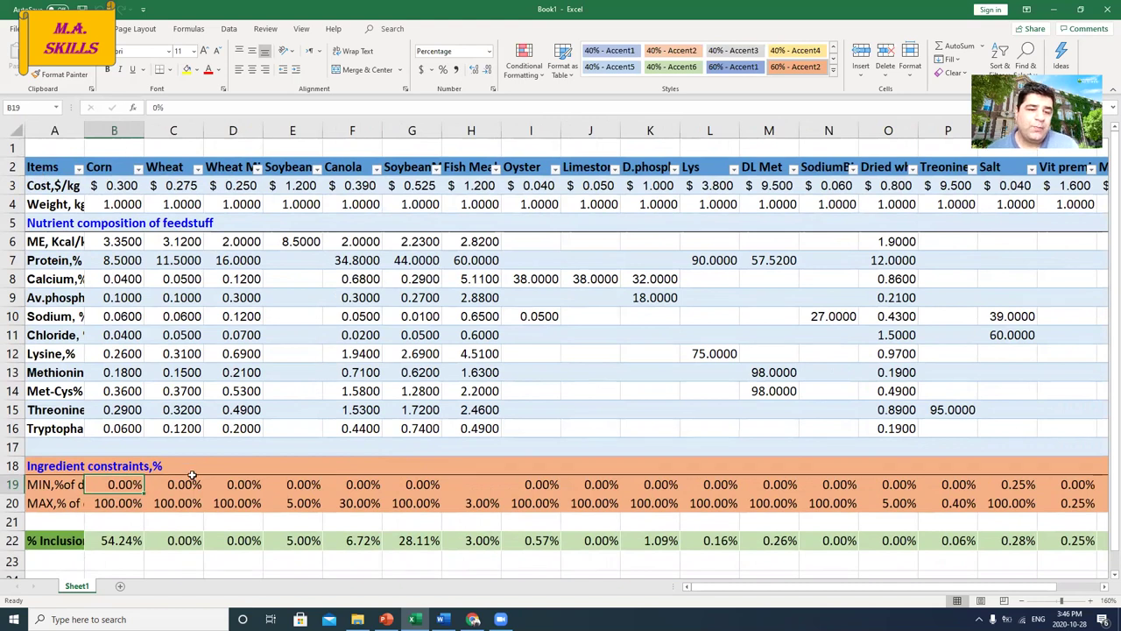
left_click(124, 503)
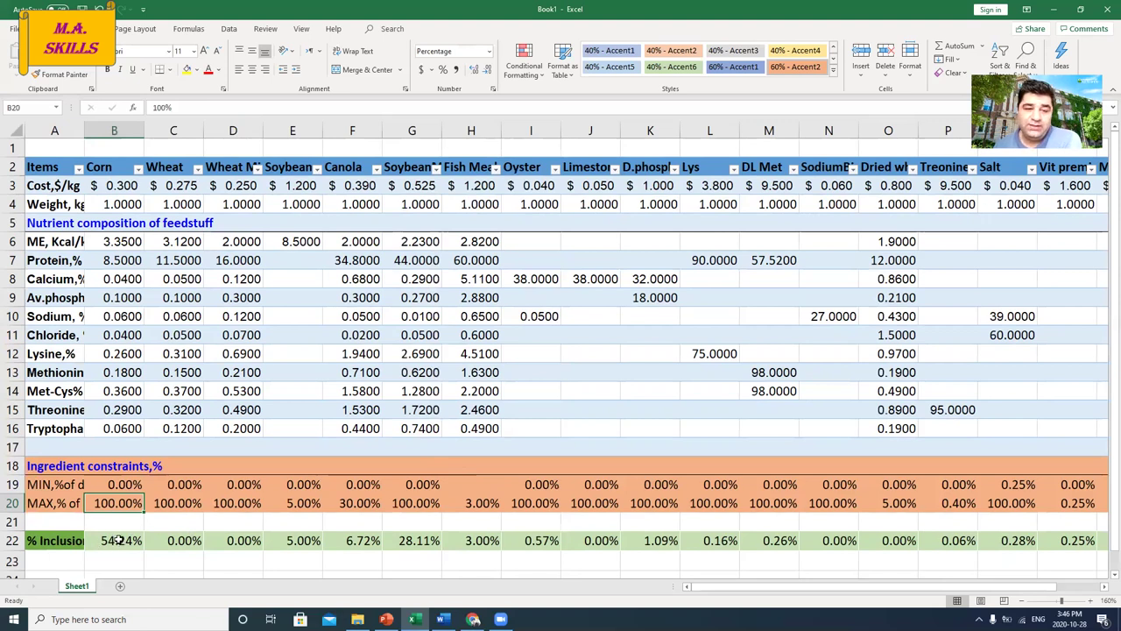
left_click_drag(118, 540, 1057, 550)
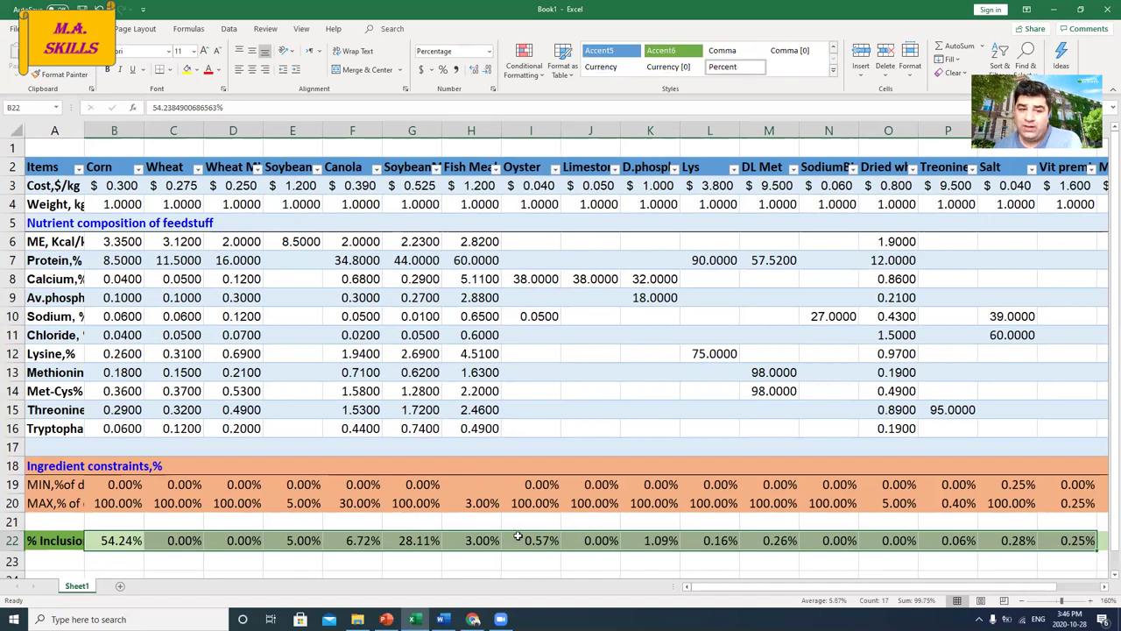
left_click(116, 541)
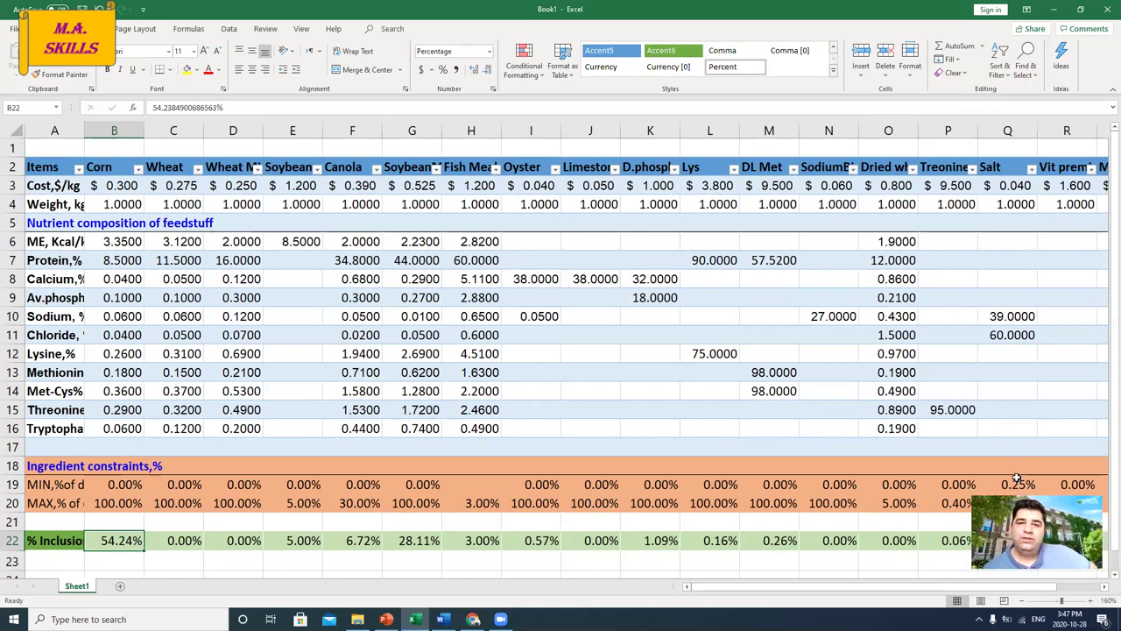
Enter the header Nutrient/ME in cell U2, past the mineral premix column, and fit column U to its text.
left_click_drag(735, 587, 832, 598)
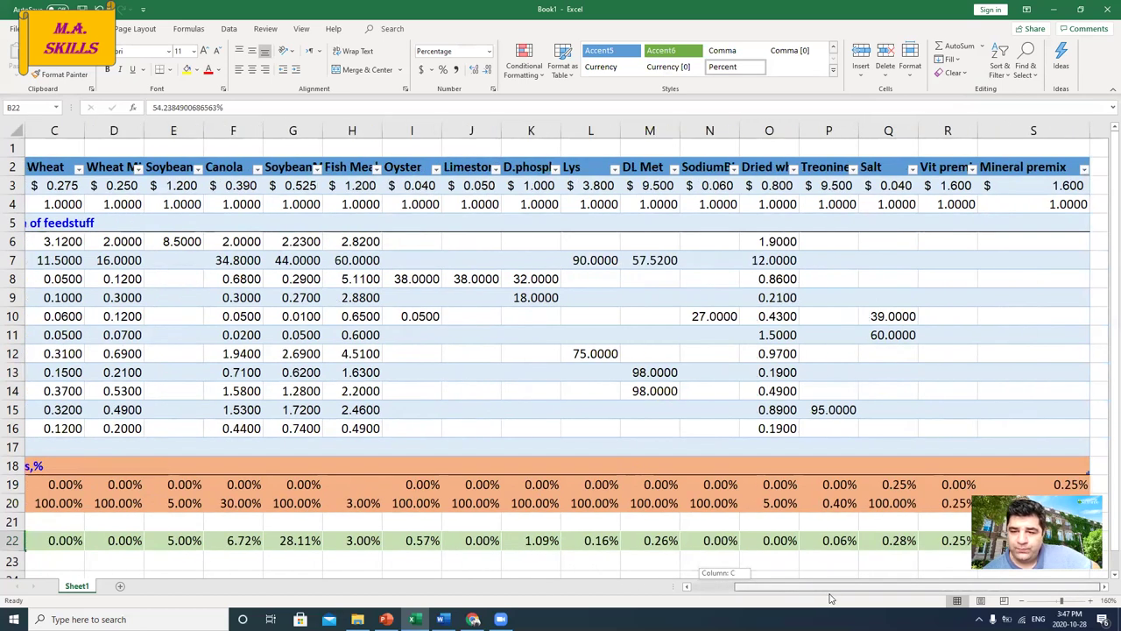
left_click(1099, 162)
key("Right")
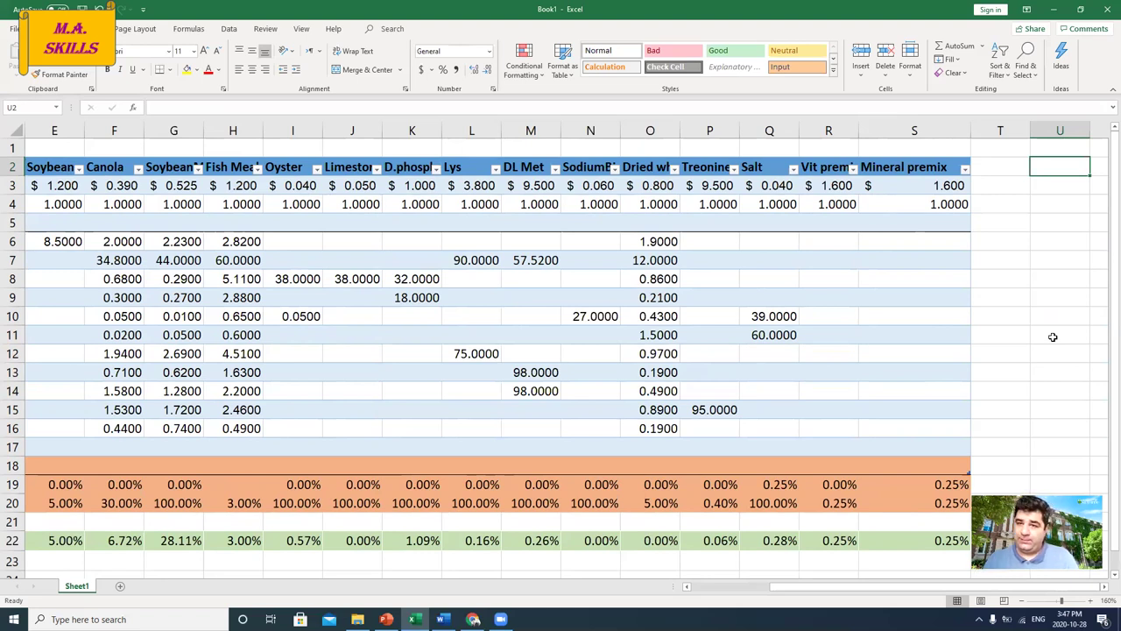
type("N")
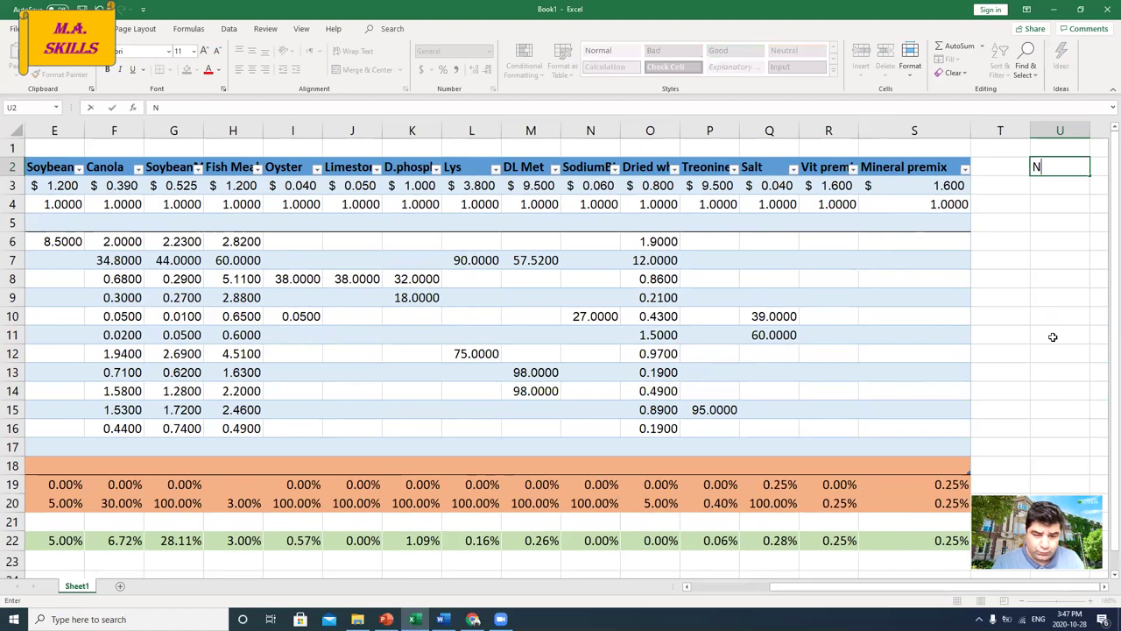
type("ut")
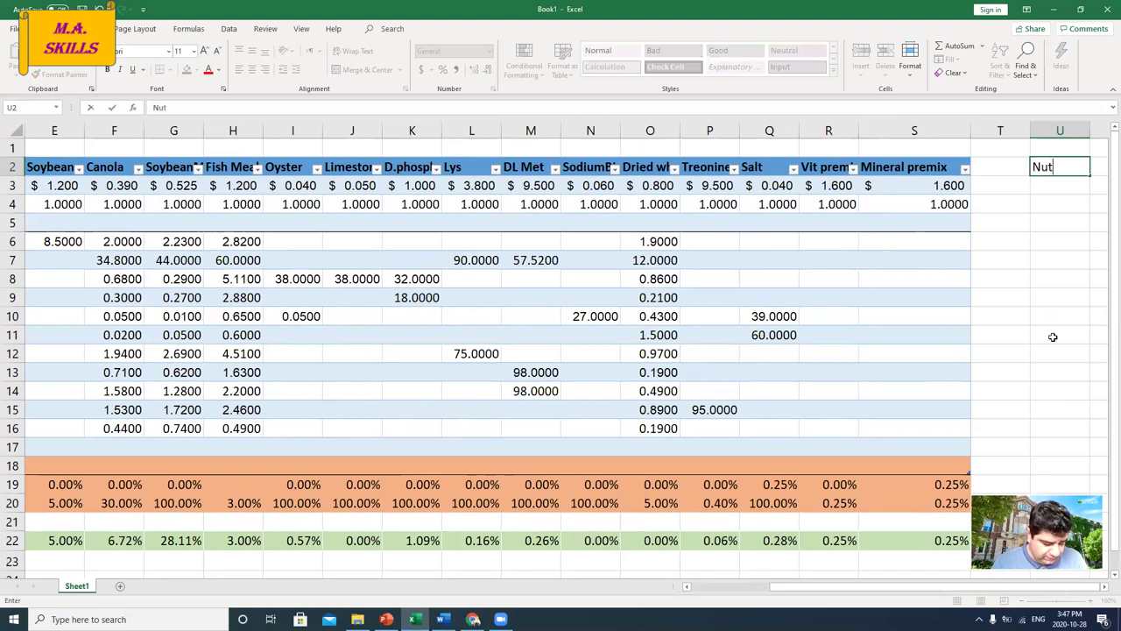
type("rient")
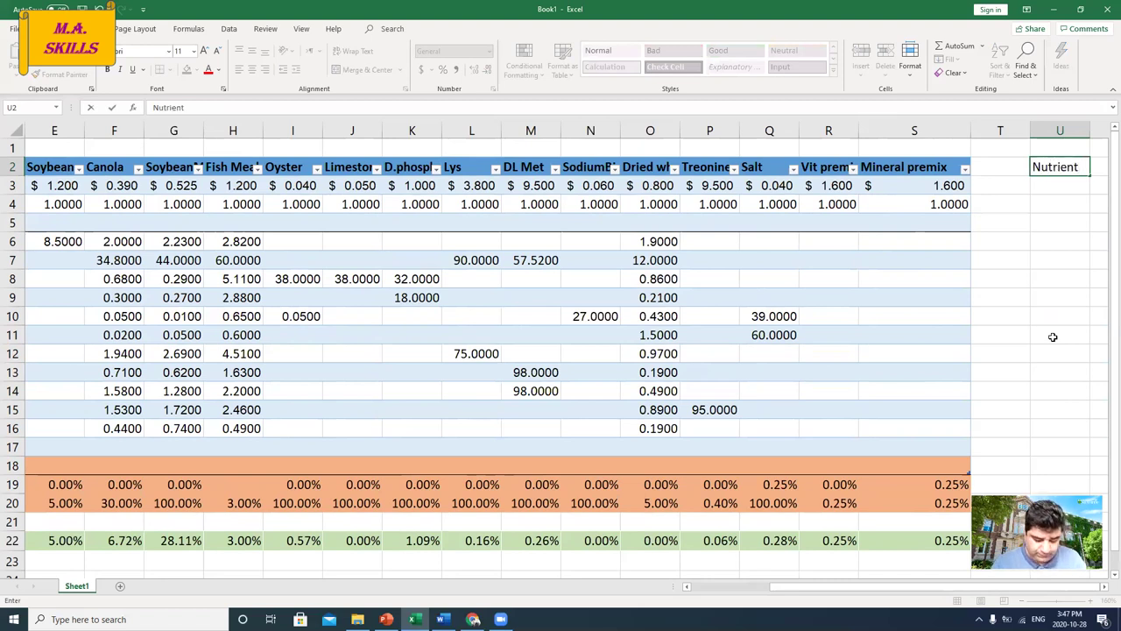
type("/ME")
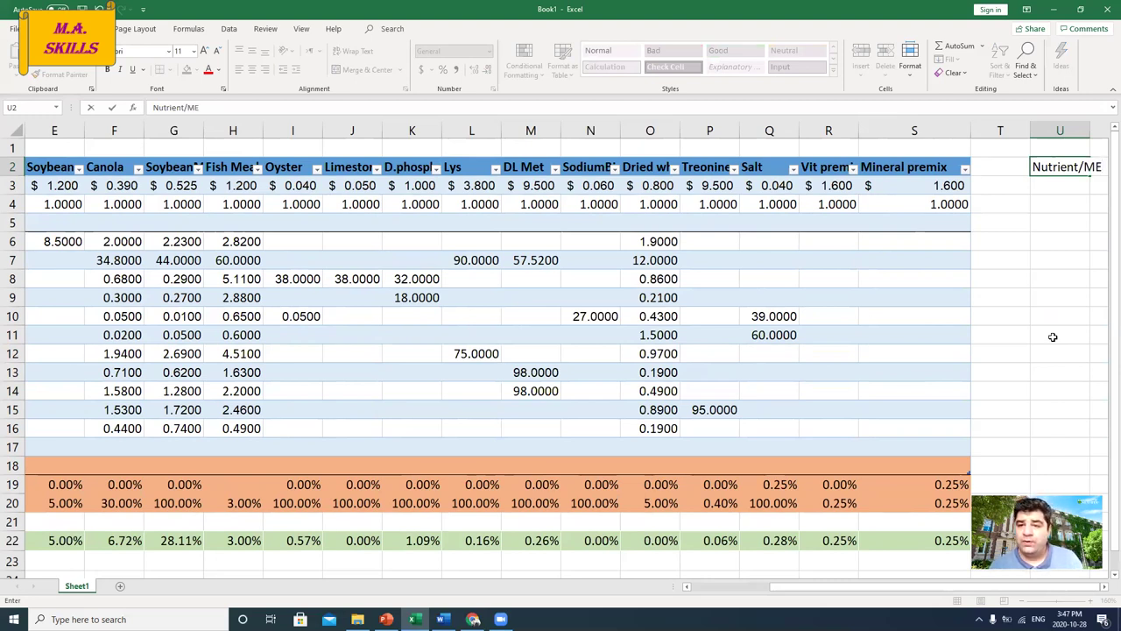
key("Return")
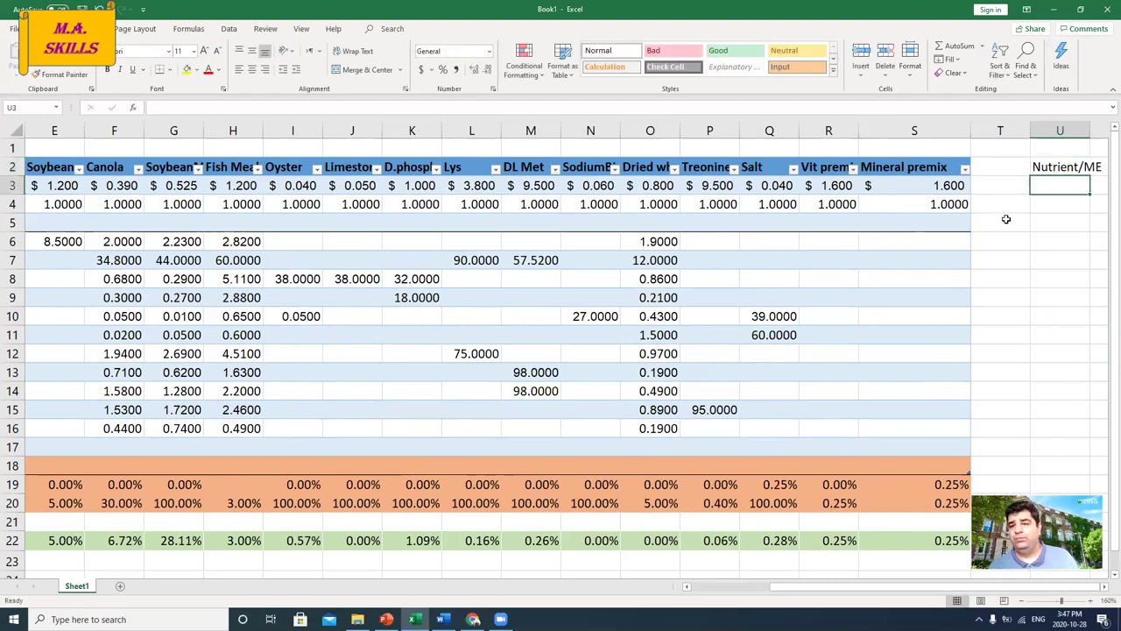
double_click(1090, 130)
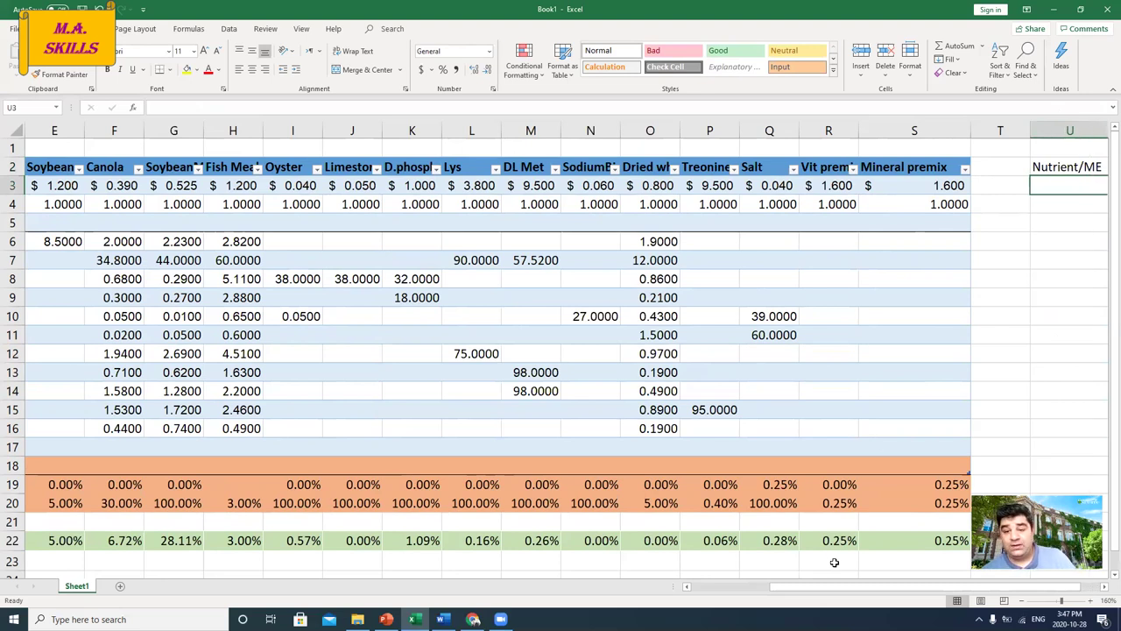
Enter the header RHS in cell V2, beside the Nutrient/ME header.
left_click_drag(839, 591, 869, 591)
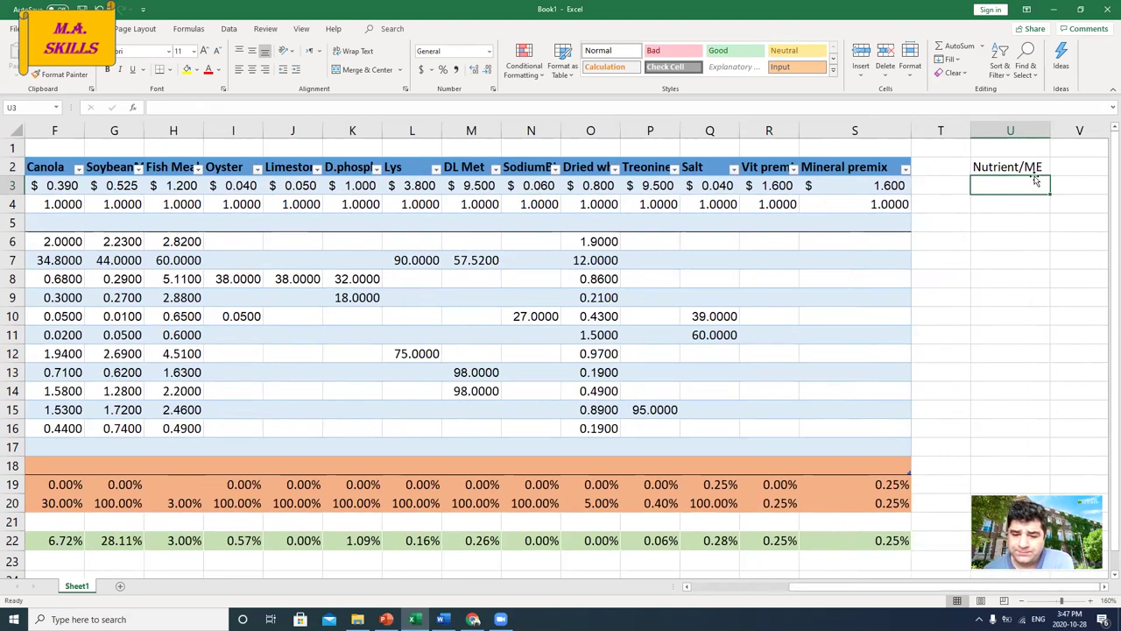
left_click(1064, 167)
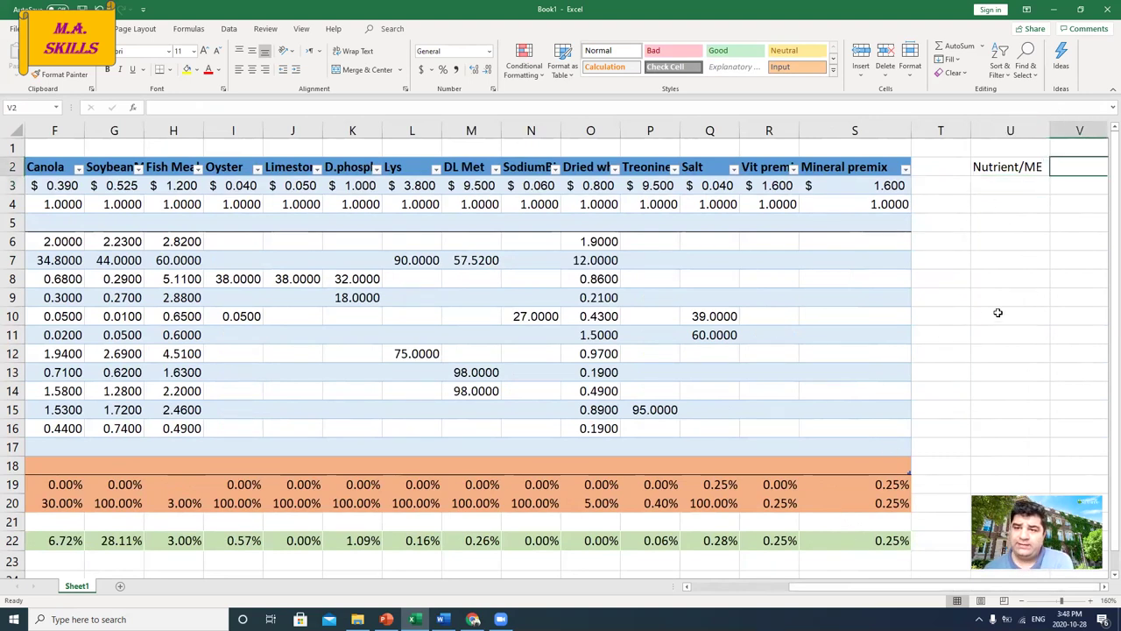
type("RHS")
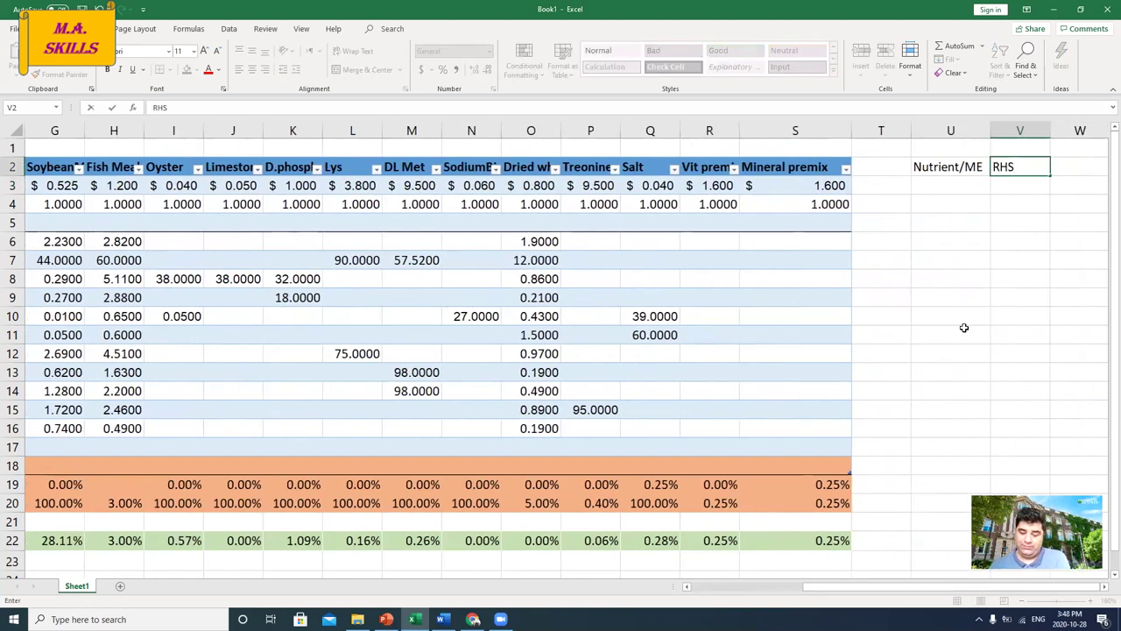
key("Return")
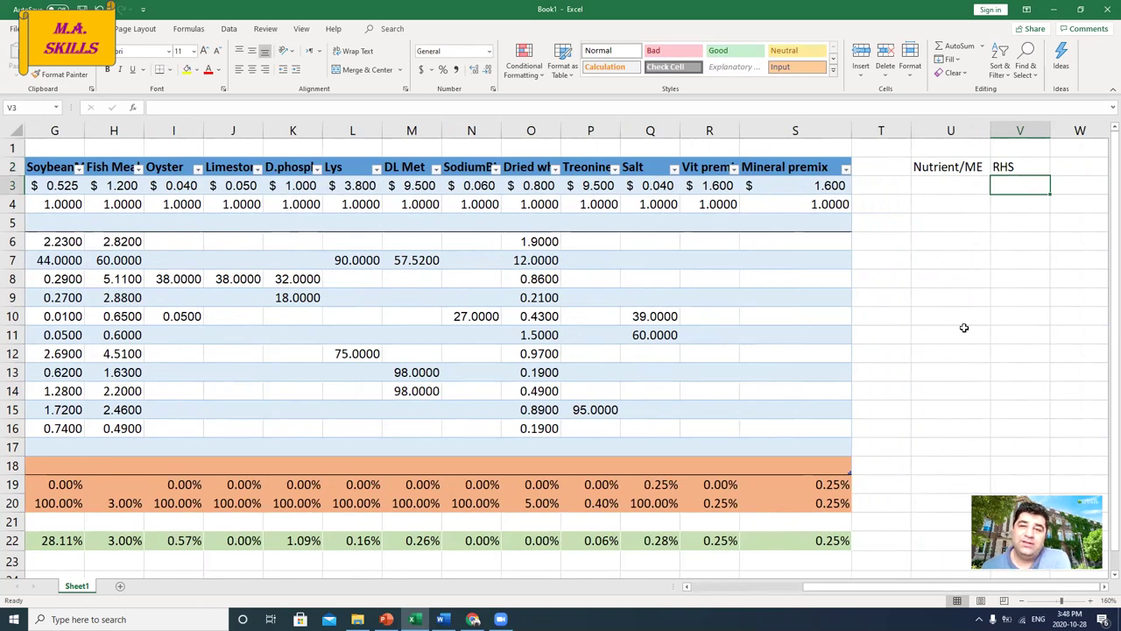
key("Down")
key("Down")
key("Down")
key("Down")
key("Down")
key("Down")
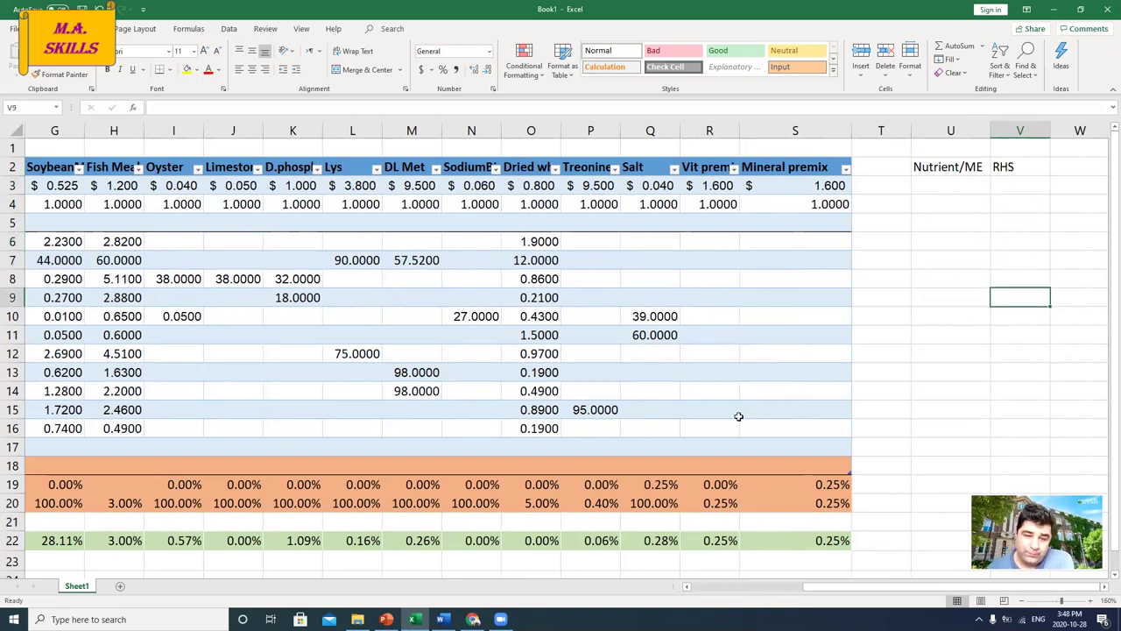
Switch to the PowerPoint presentation and go back from the last slide toward the Non Linear Programming model slide.
left_click(386, 619)
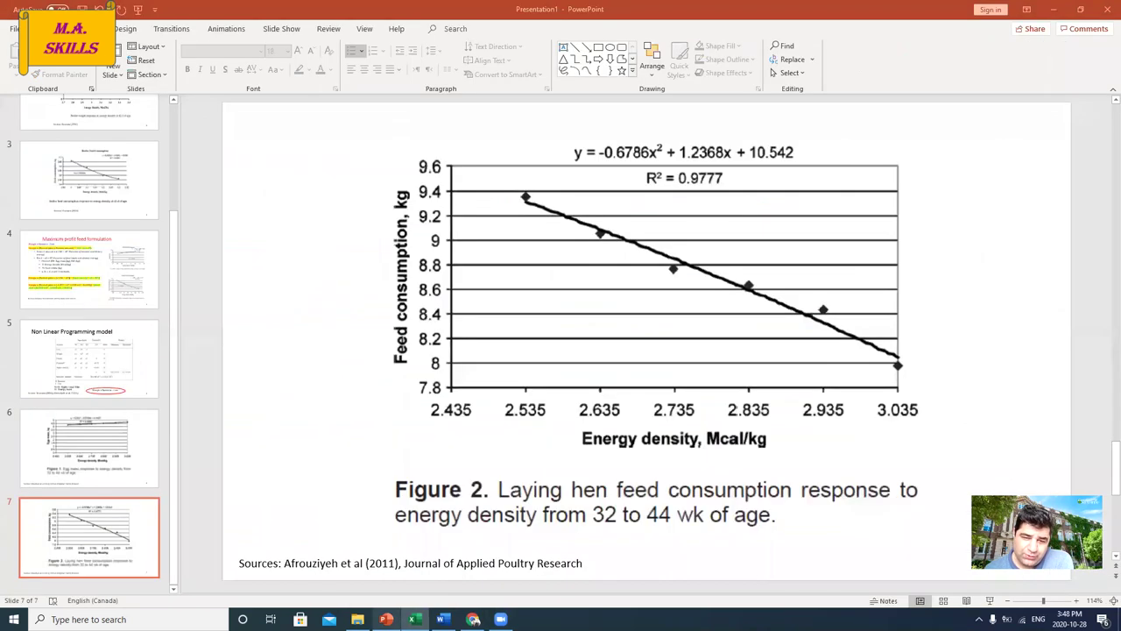
scroll(438, 426, "up", 1)
scroll(438, 425, "up", 1)
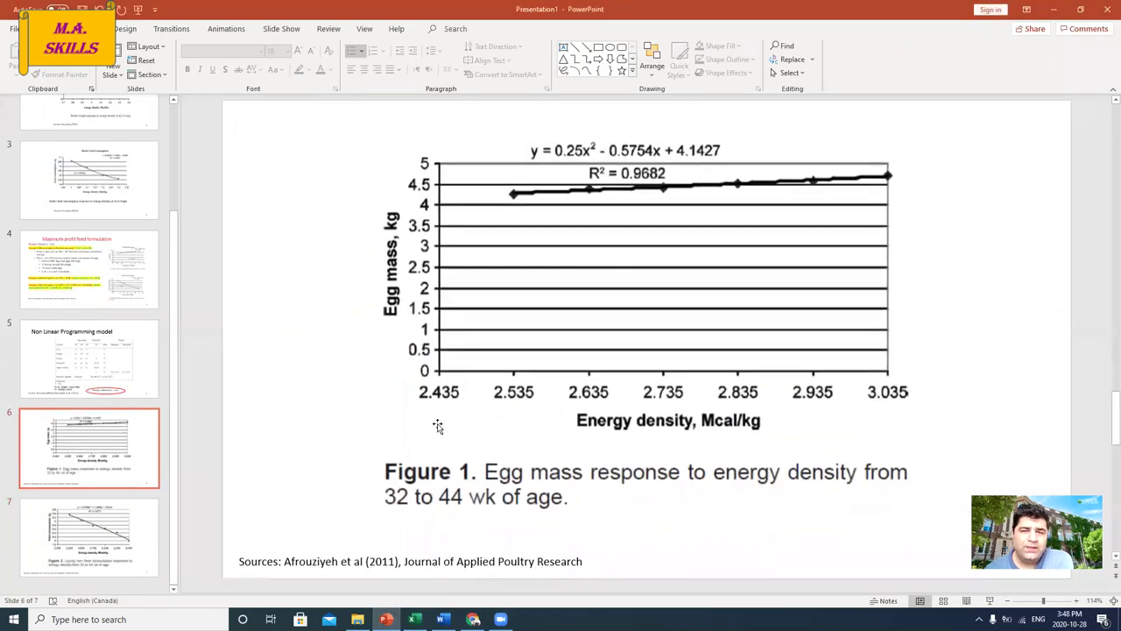
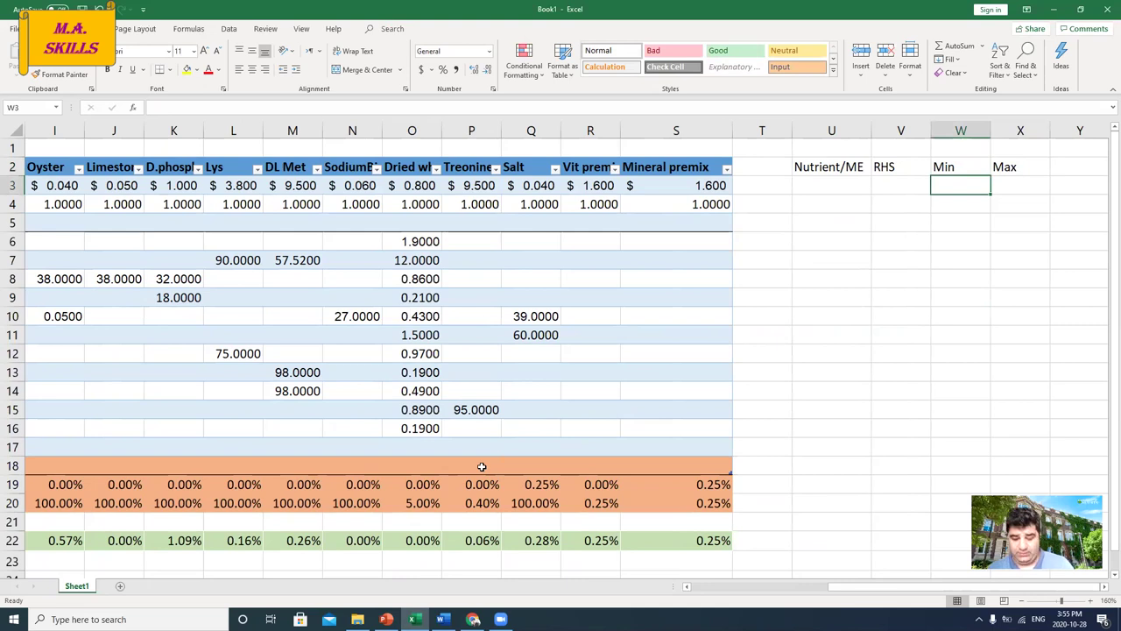
Consult the Non Linear Programming model table in the PowerPoint presentation and return to the Excel feed table.
key("Left")
key("Left")
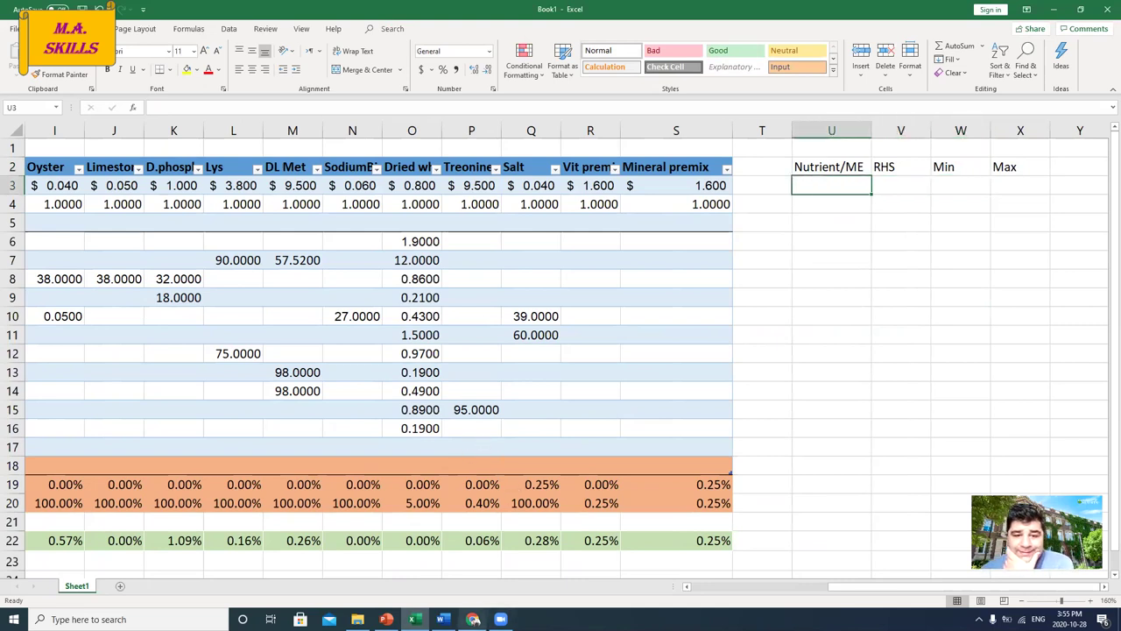
mouse_move(387, 619)
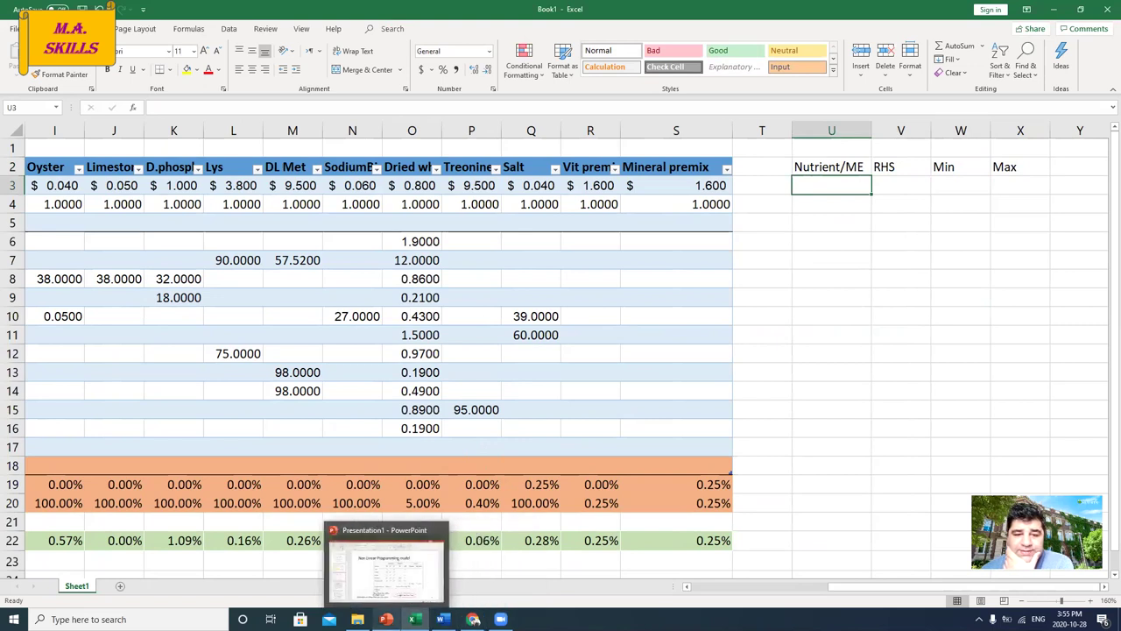
left_click(389, 570)
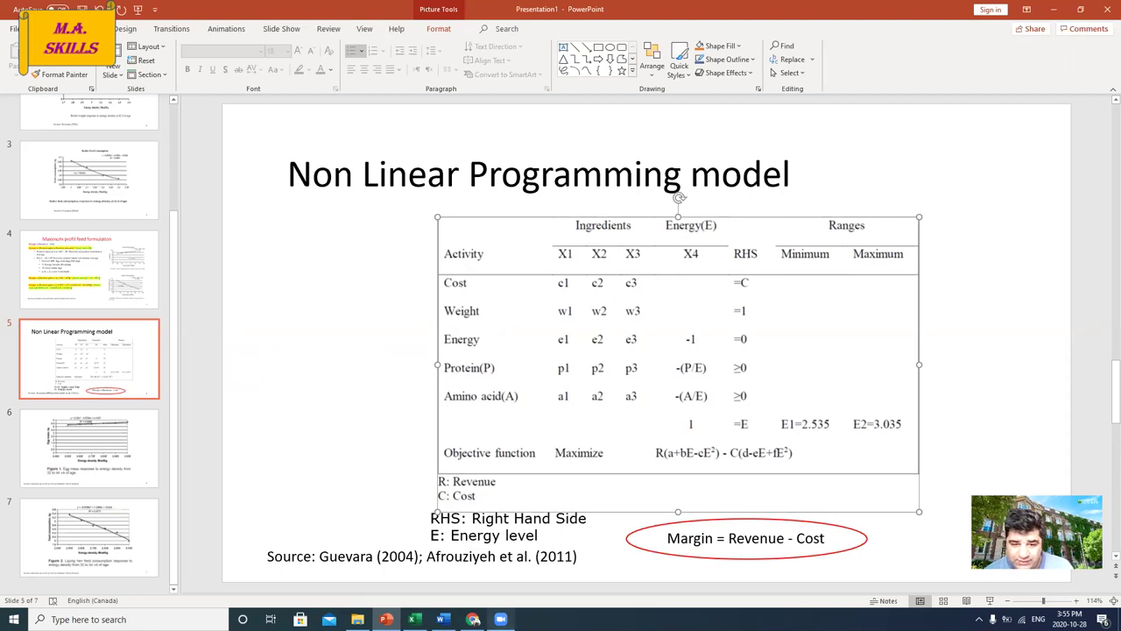
left_click(413, 619)
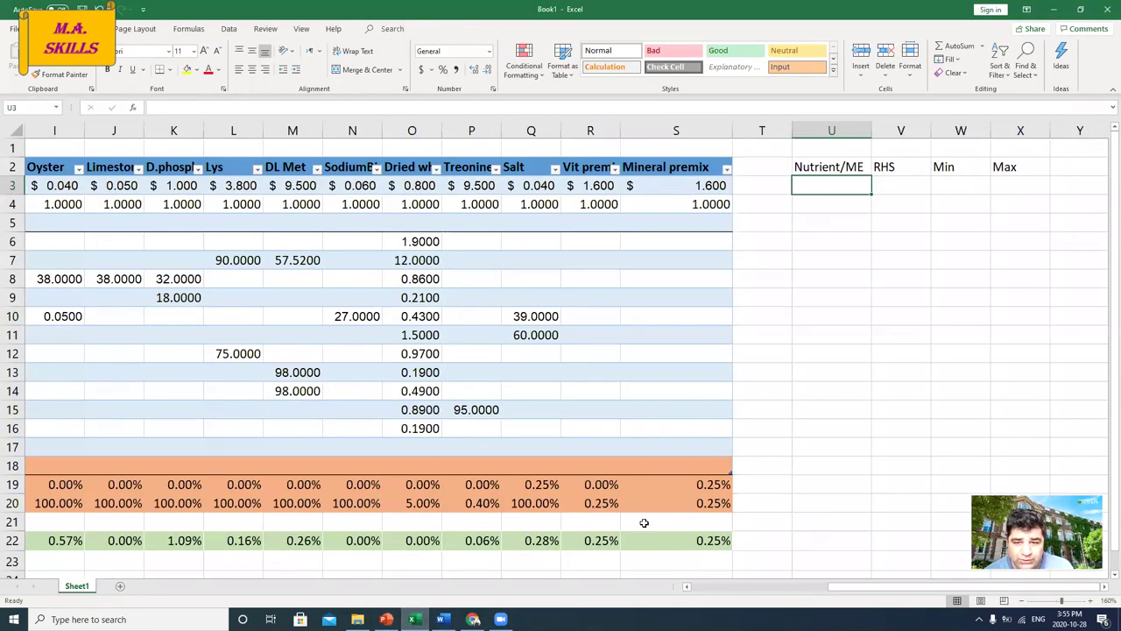
left_click(746, 538)
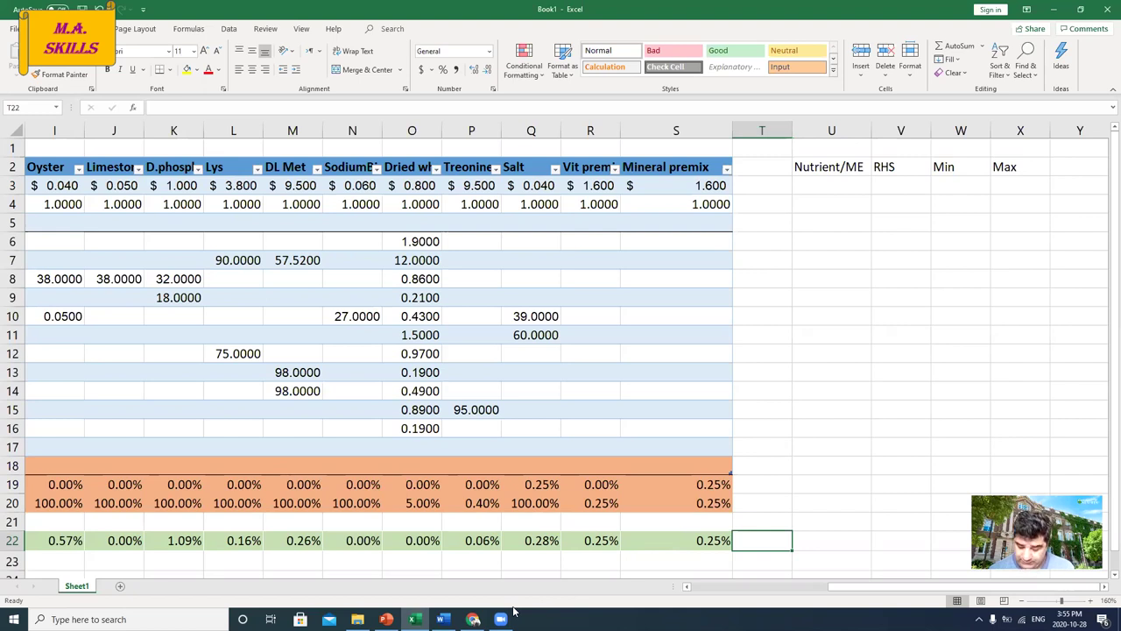
Enter 3.1 in cell T22 as a plain number, copying the General format from the empty cell U22.
type("3.1")
key("shift+Return")
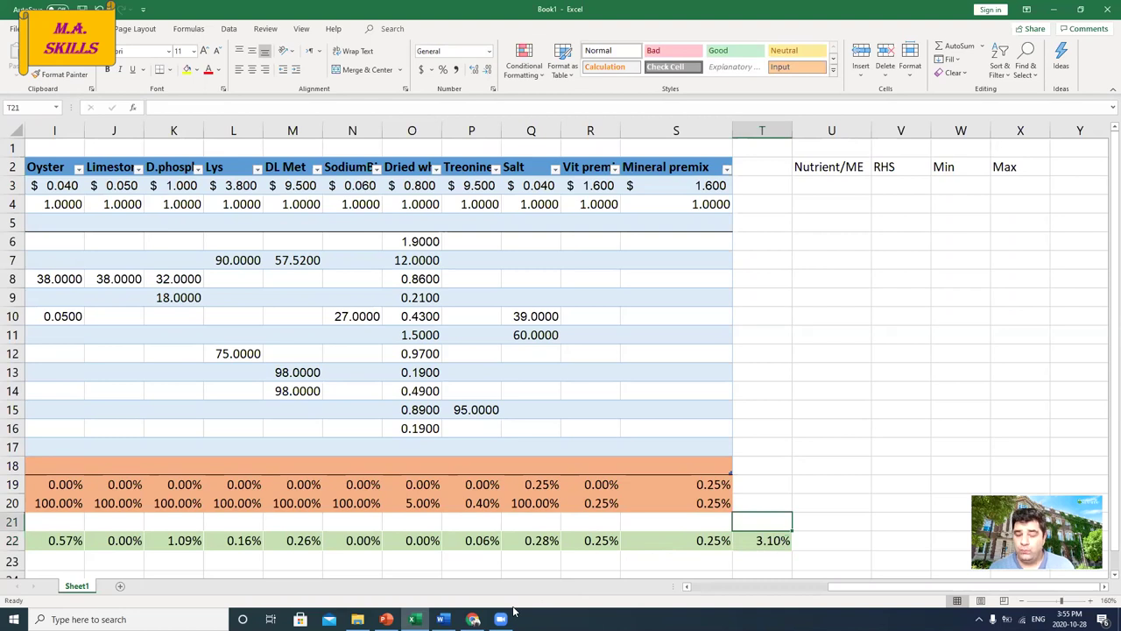
key("Down")
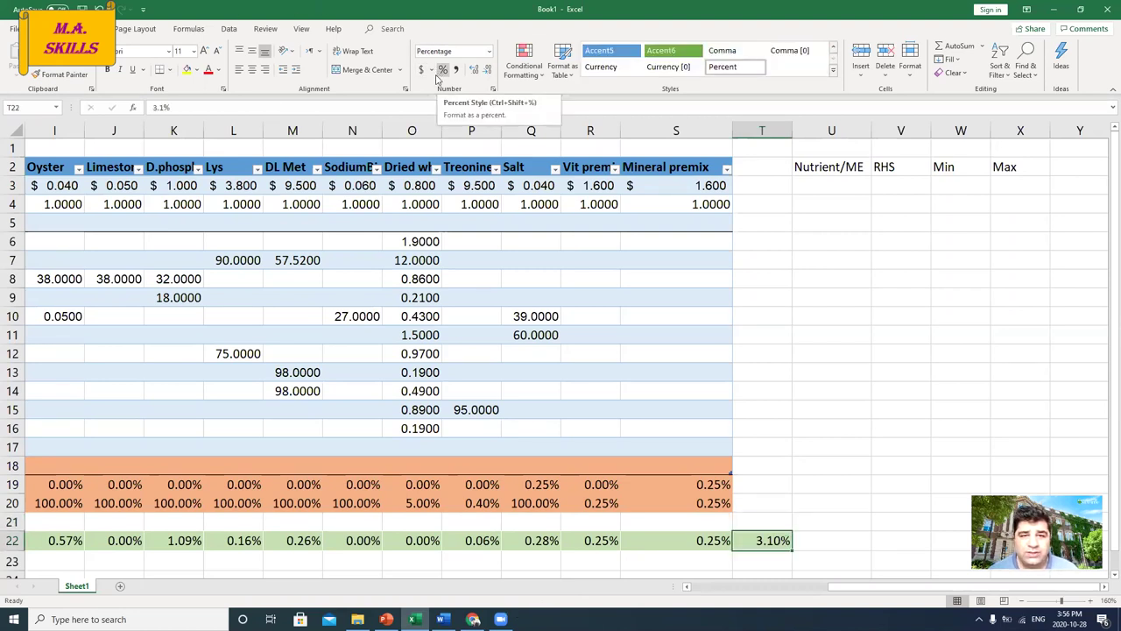
left_click(808, 541)
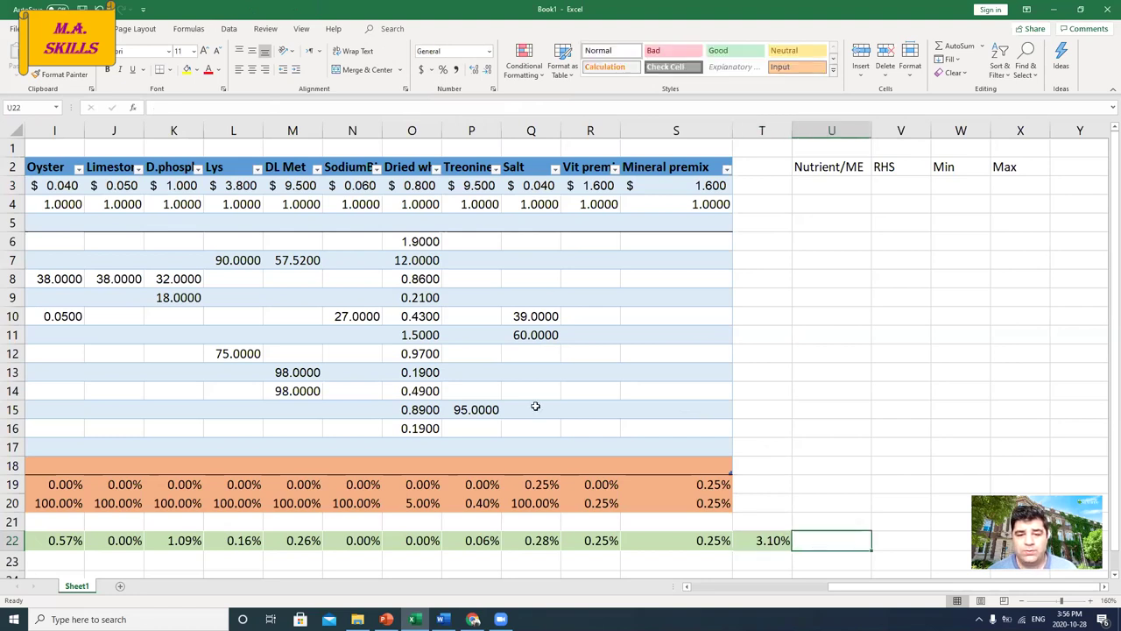
left_click(54, 73)
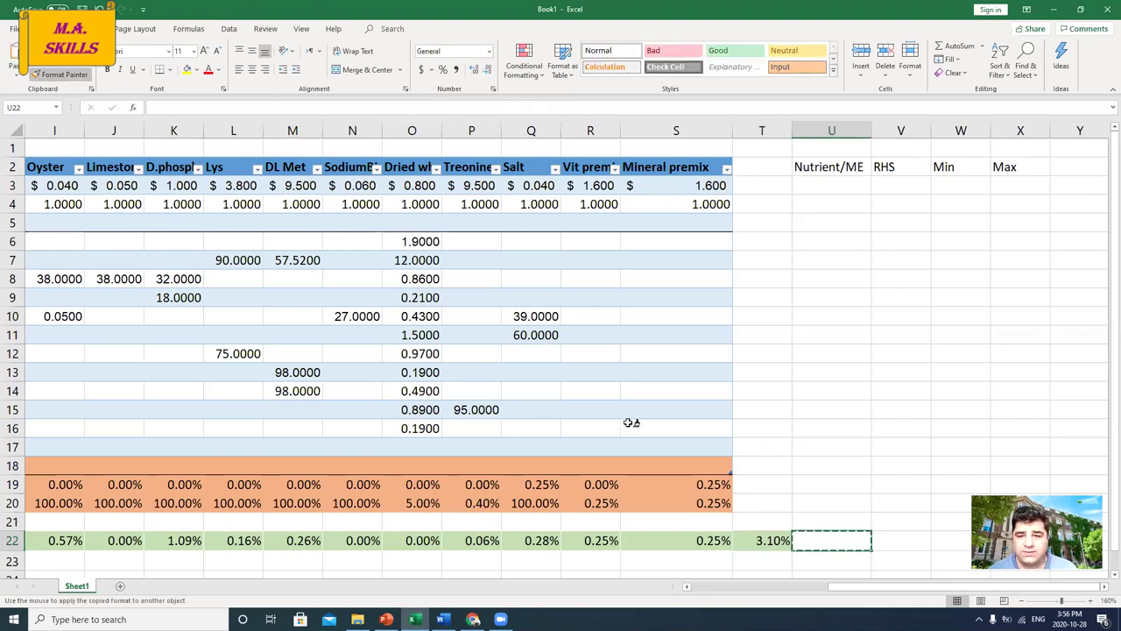
left_click(753, 540)
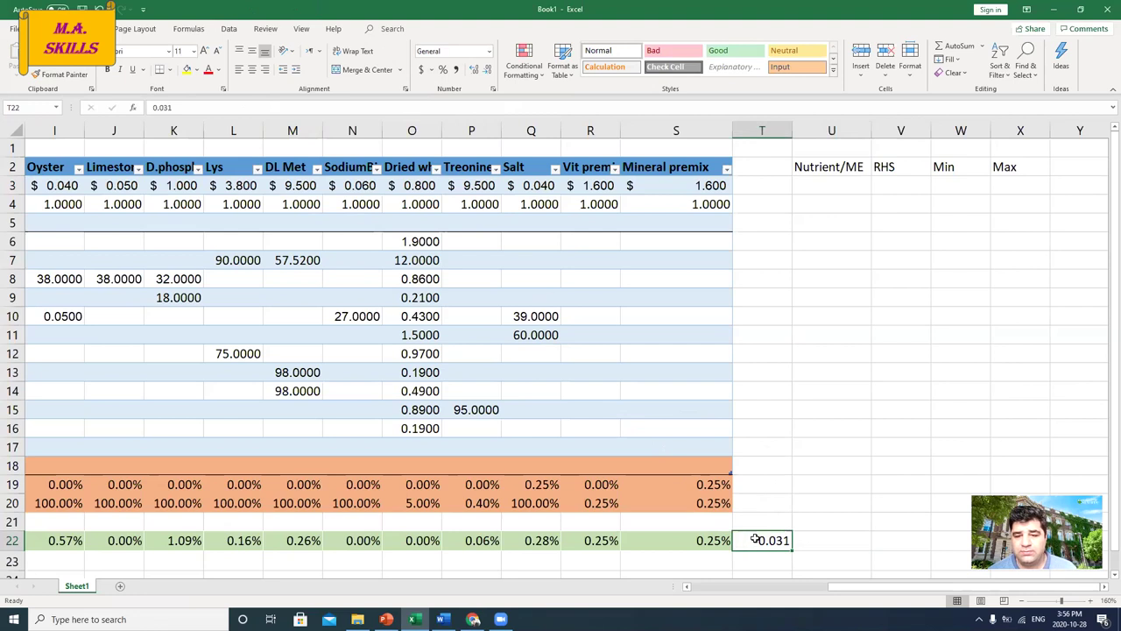
type("3.1")
key("Return")
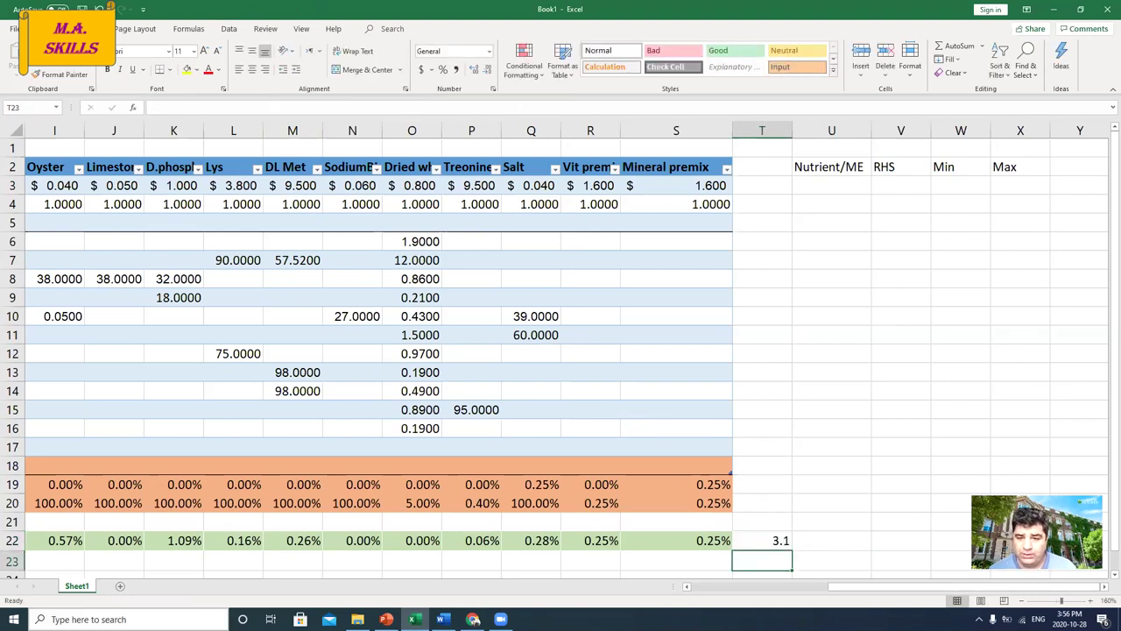
Label the 3.1 value with ME, Mcal/kg in cell T21 and fill cell T22 with yellow.
key("Up")
key("Up")
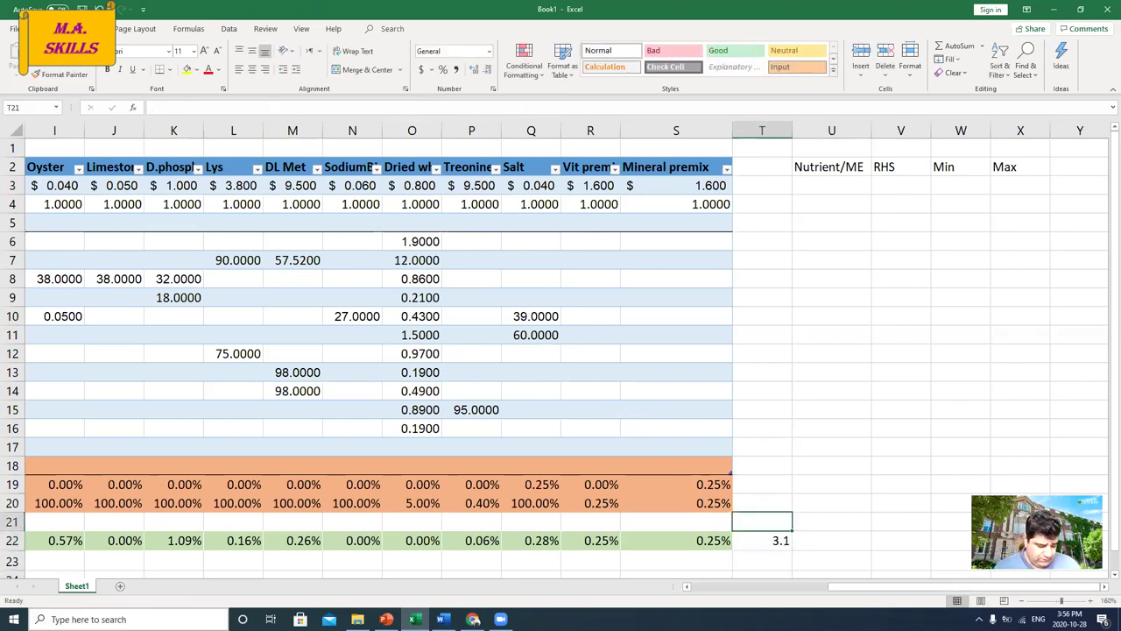
type("ME")
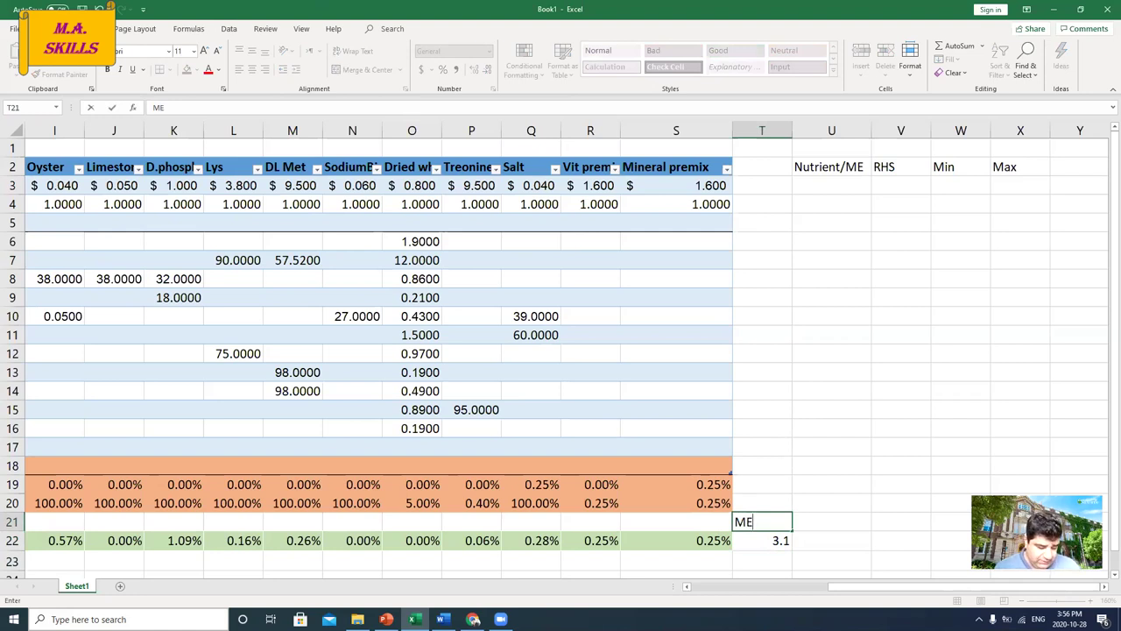
type(", Mcal/kg")
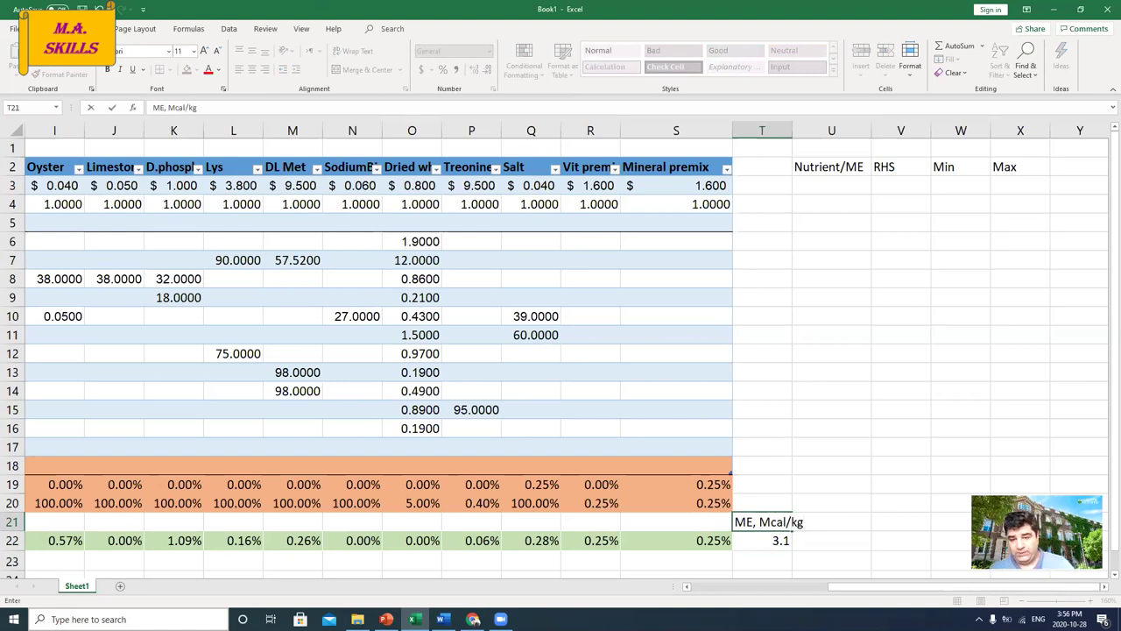
key("Return")
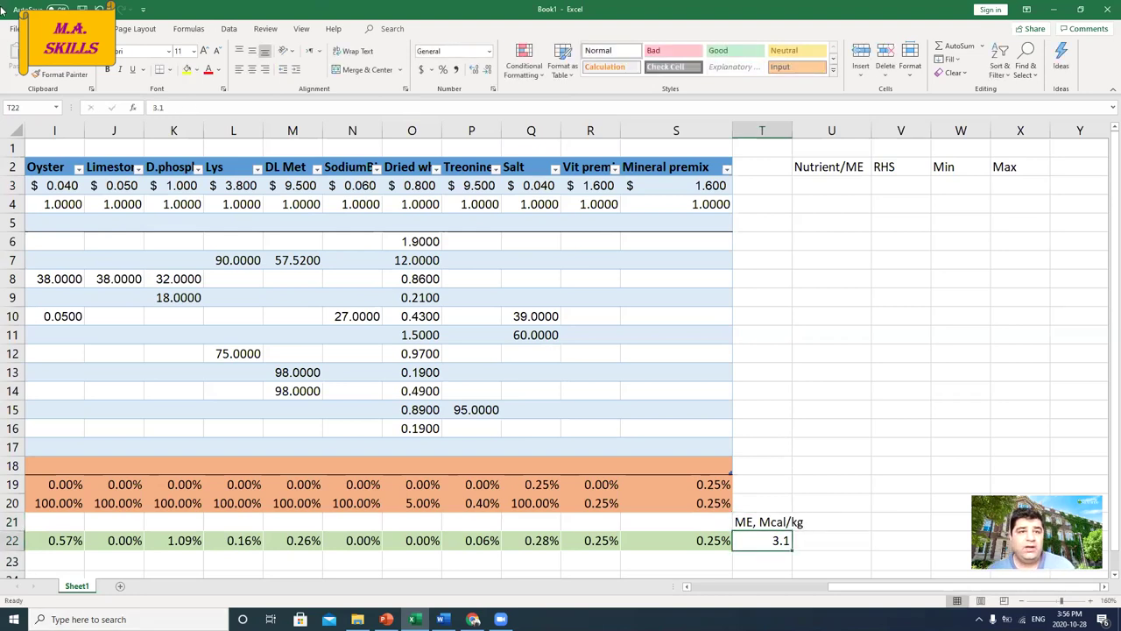
left_click(191, 69)
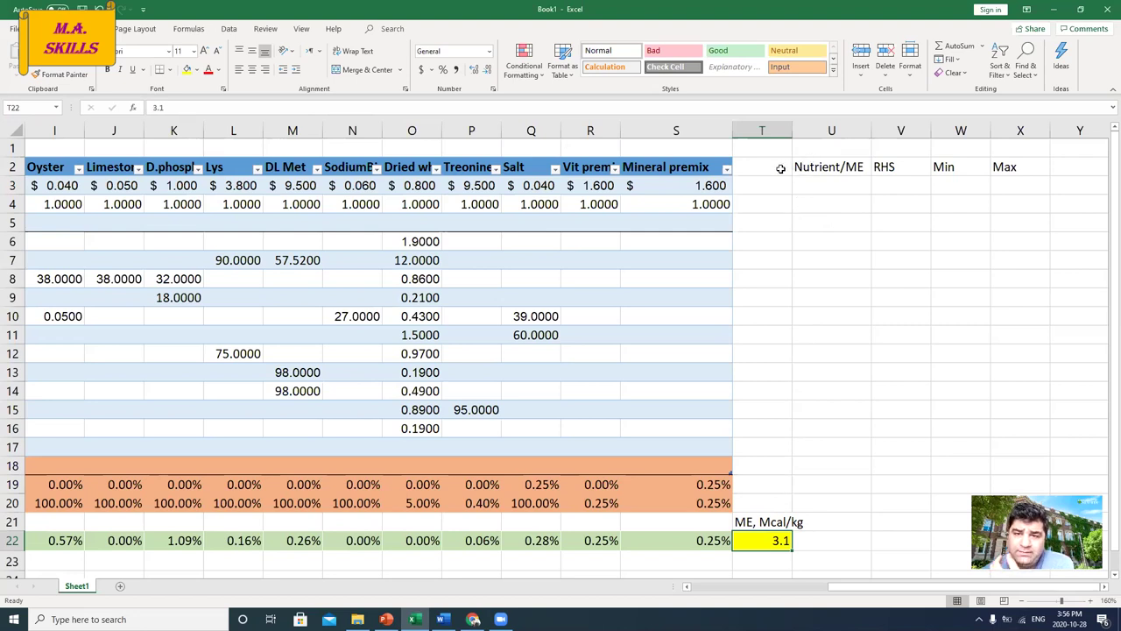
Move the Nutrient/ME, RHS, Min and Max headers from U2:X2 to T2:W2 so they join the ingredient table.
left_click(810, 167)
double_click(815, 167)
left_click_drag(814, 167, 851, 203)
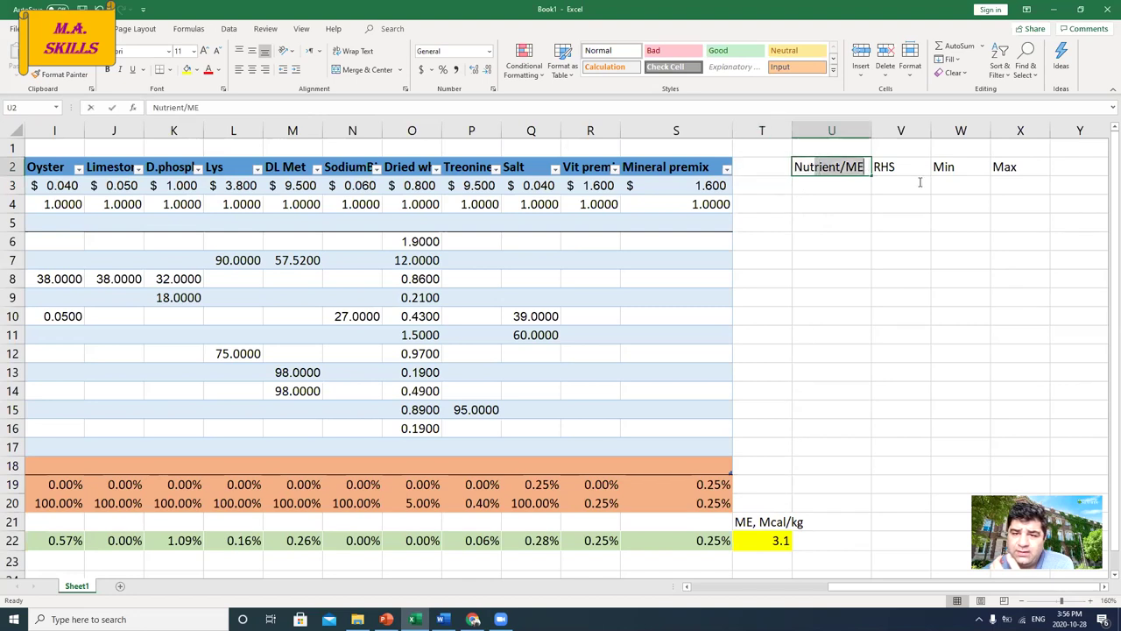
left_click(851, 203)
left_click(823, 167)
left_click_drag(824, 167, 998, 166)
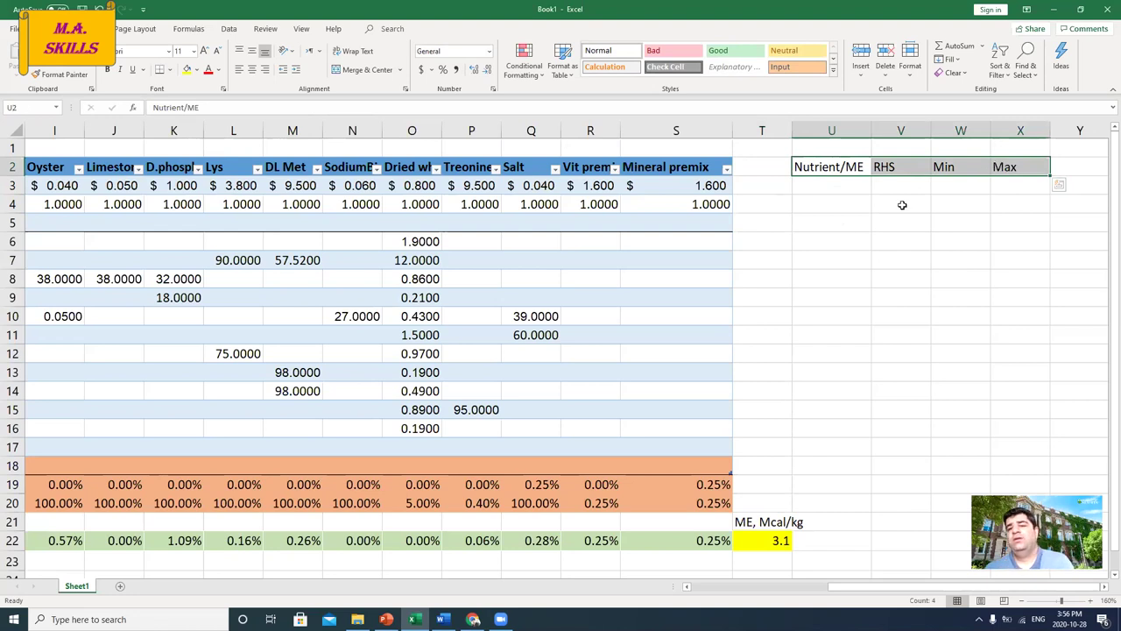
key("ctrl+x")
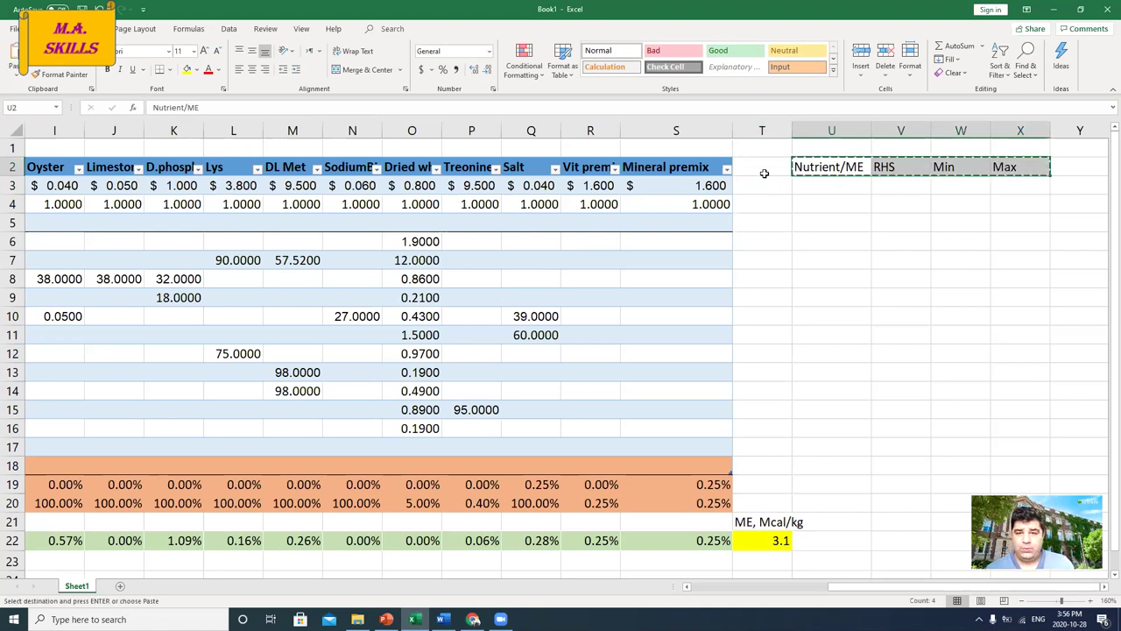
left_click(764, 172)
key("Return")
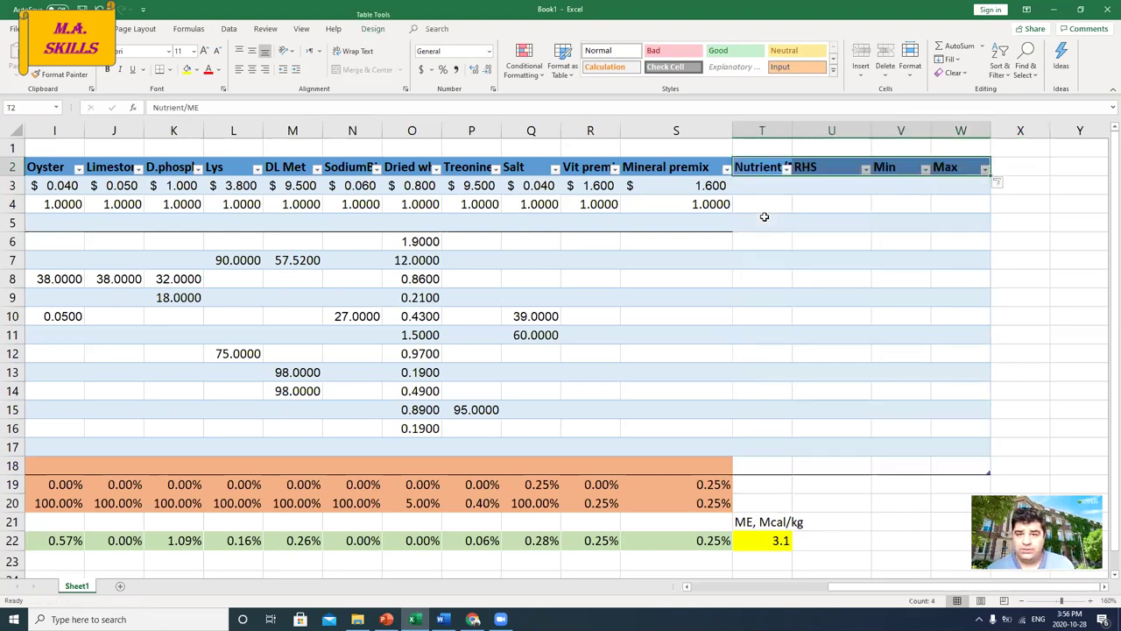
Apply the Input cell style to the new columns in T2:W18 and fit column T to its header.
left_click(770, 238)
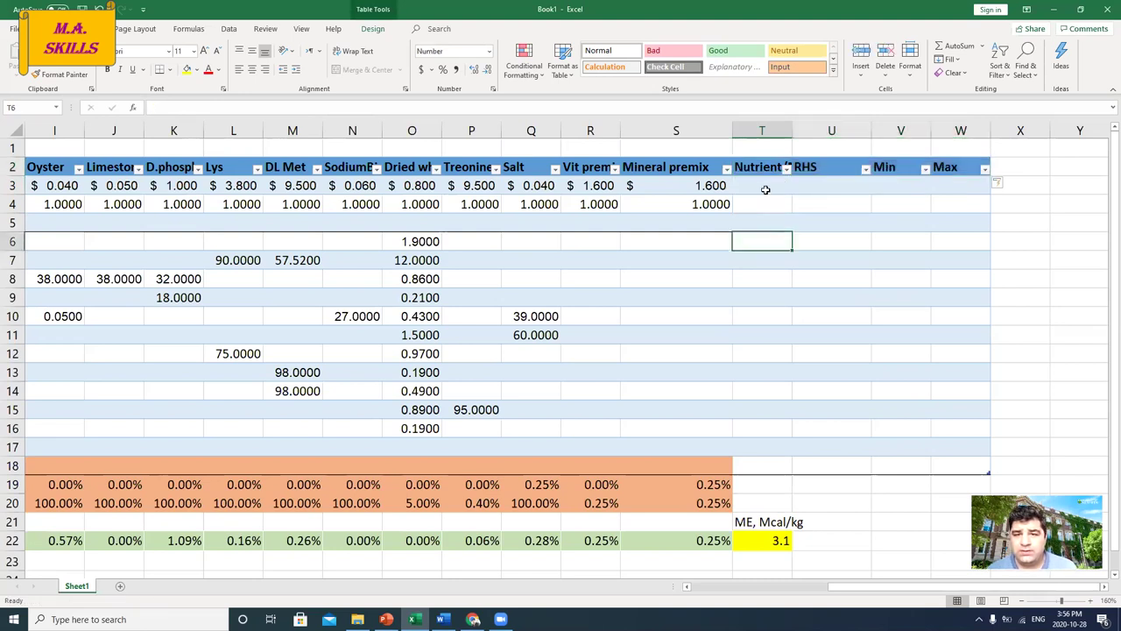
left_click_drag(752, 168, 963, 458)
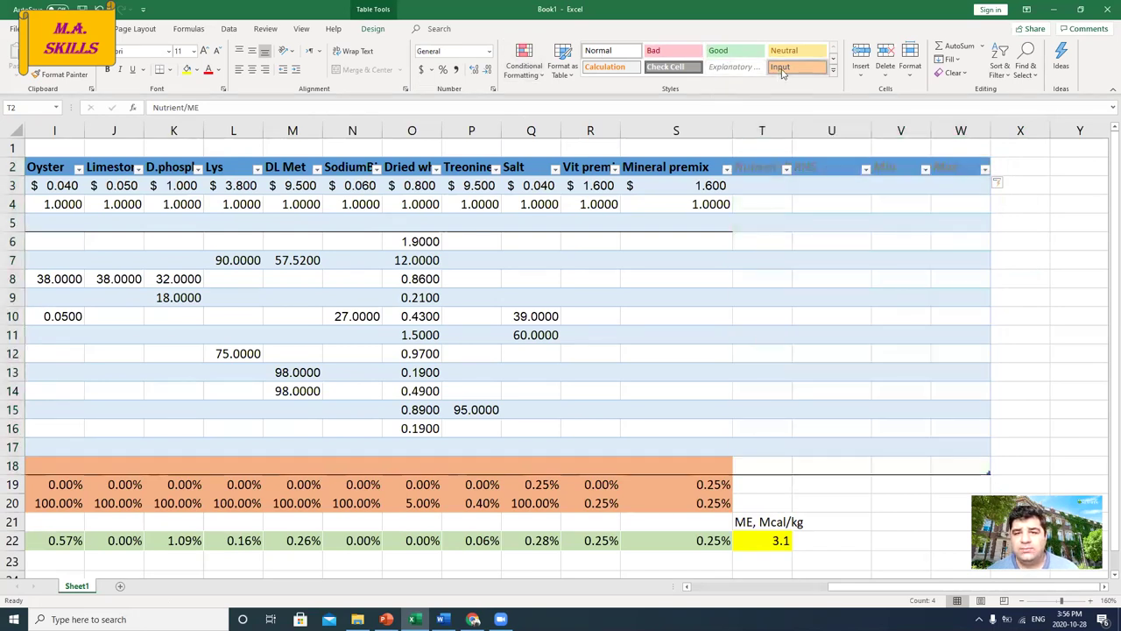
left_click(784, 72)
left_click(773, 225)
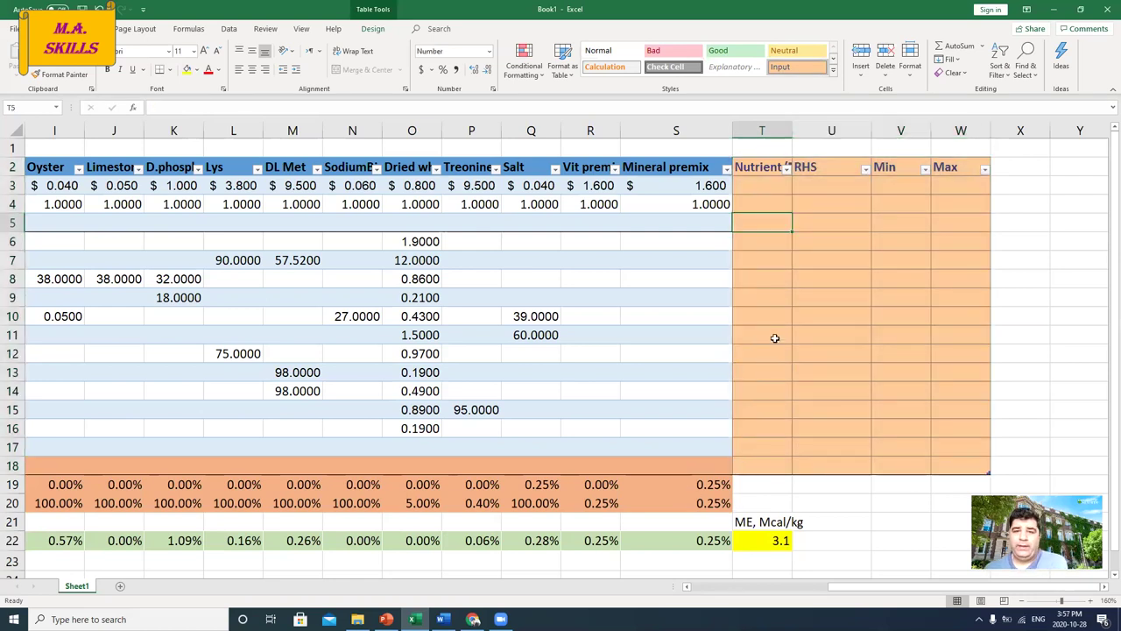
double_click(791, 130)
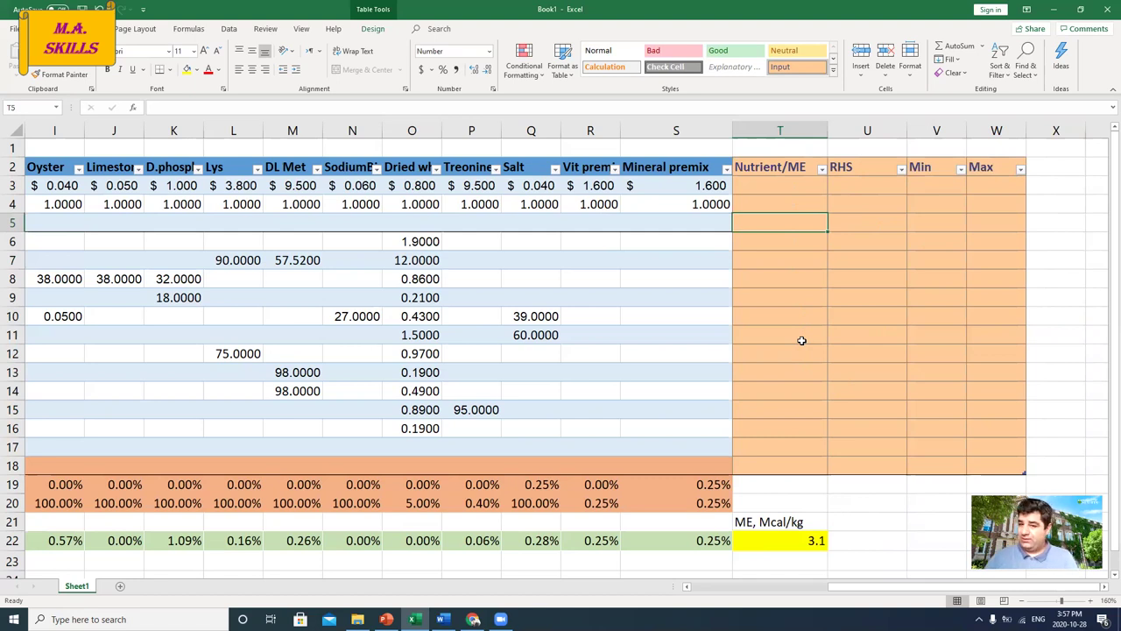
Enter the label Range for RHS in cell V1, above the Min and Max headers.
left_click_drag(870, 195, 871, 465)
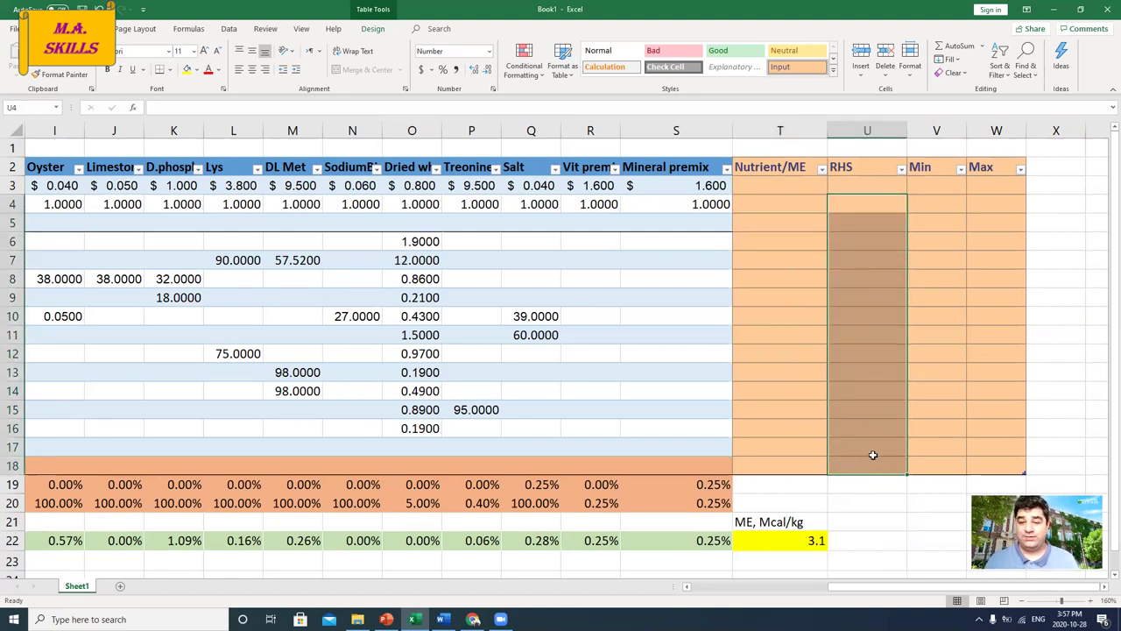
left_click(1045, 175)
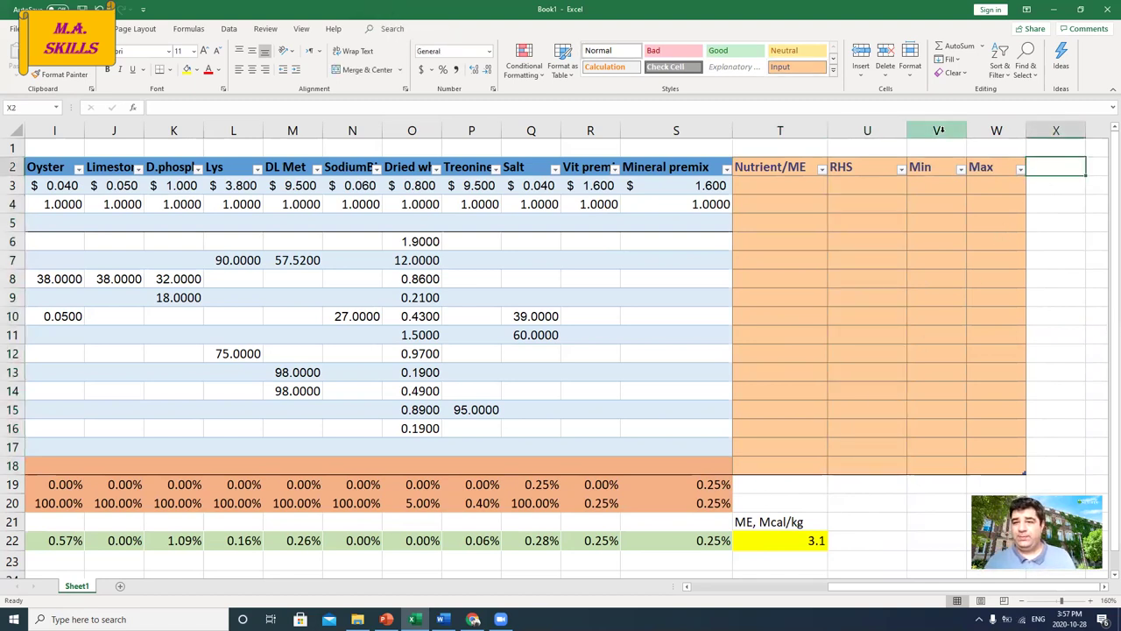
left_click_drag(927, 150, 974, 152)
type("R")
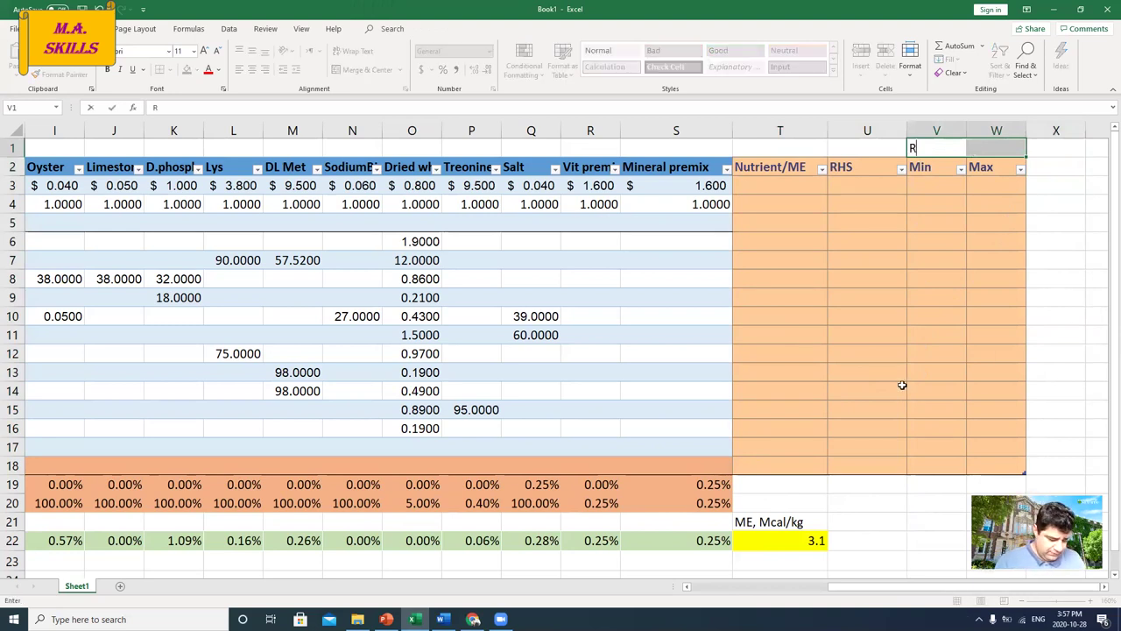
type("ange for")
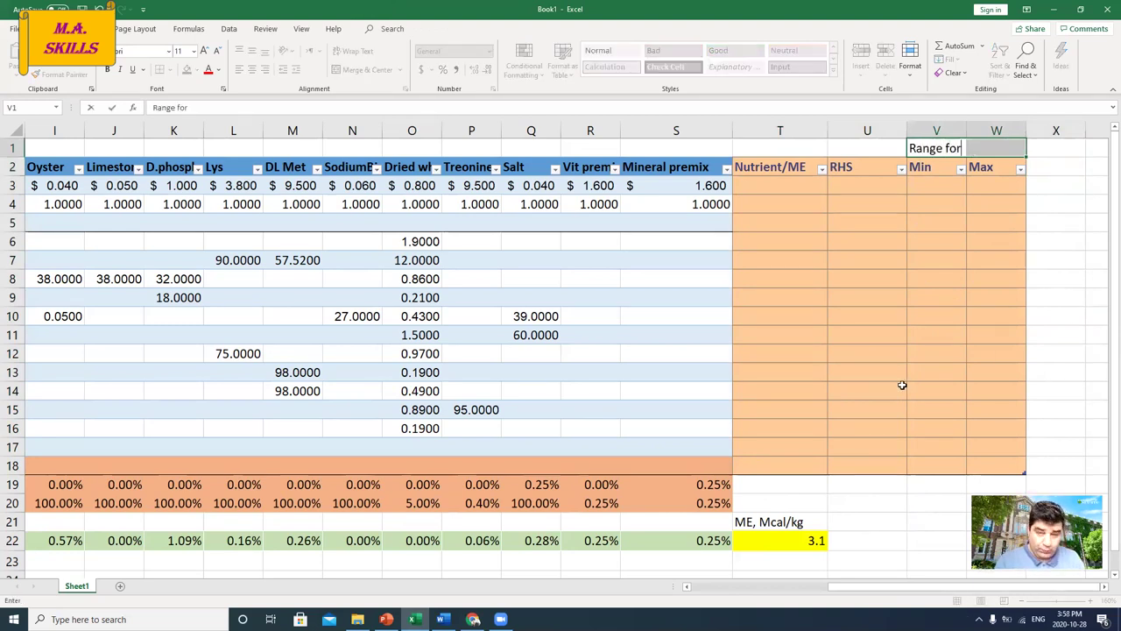
type(" RHS")
key("Tab")
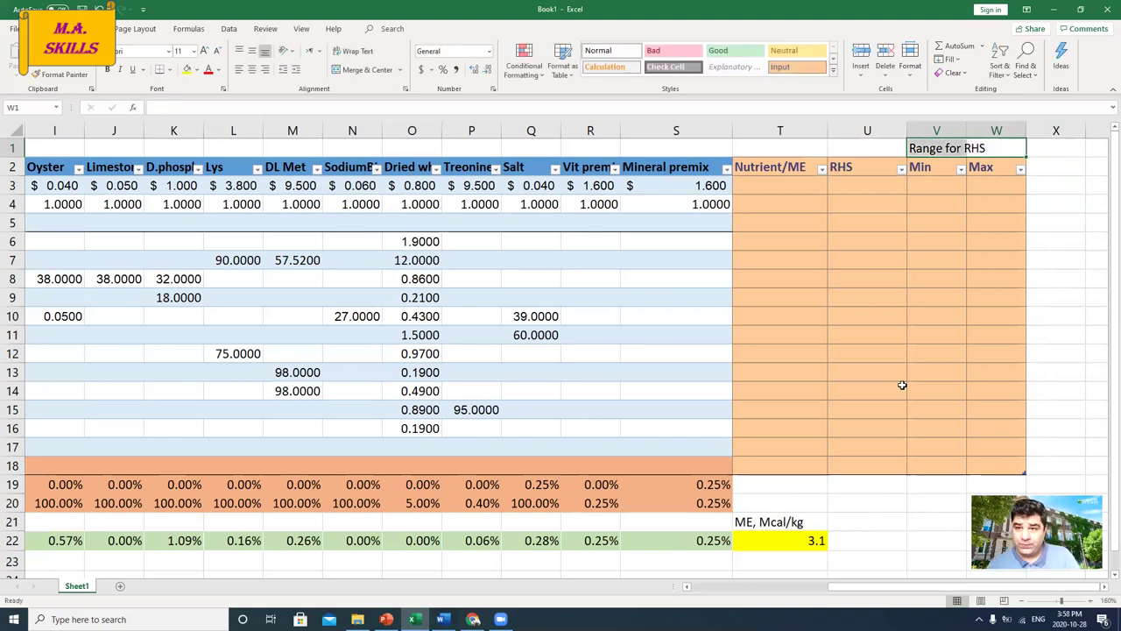
left_click(959, 239)
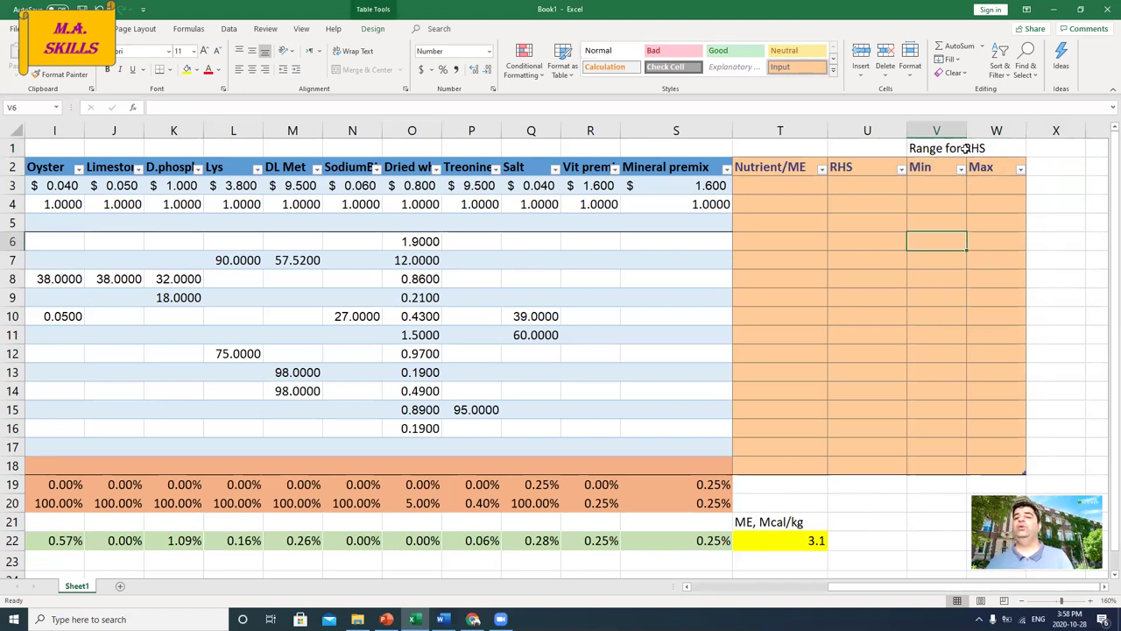
Enter the header Nutrient constrains in cell X2, beside Max, and fit column X to its text.
left_click(1039, 166)
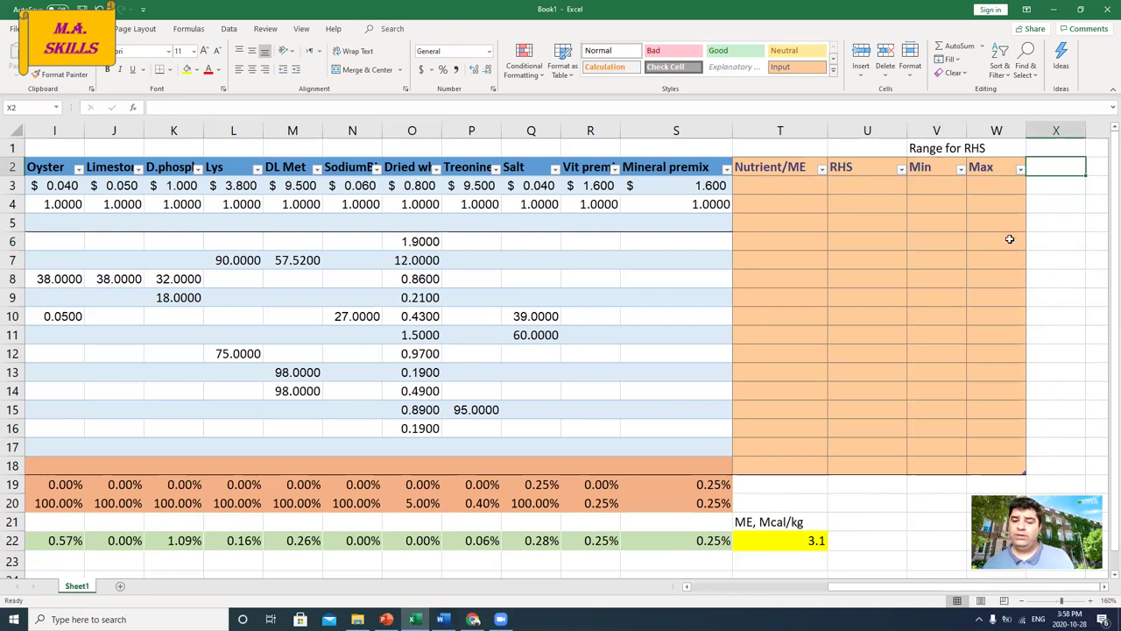
type("N")
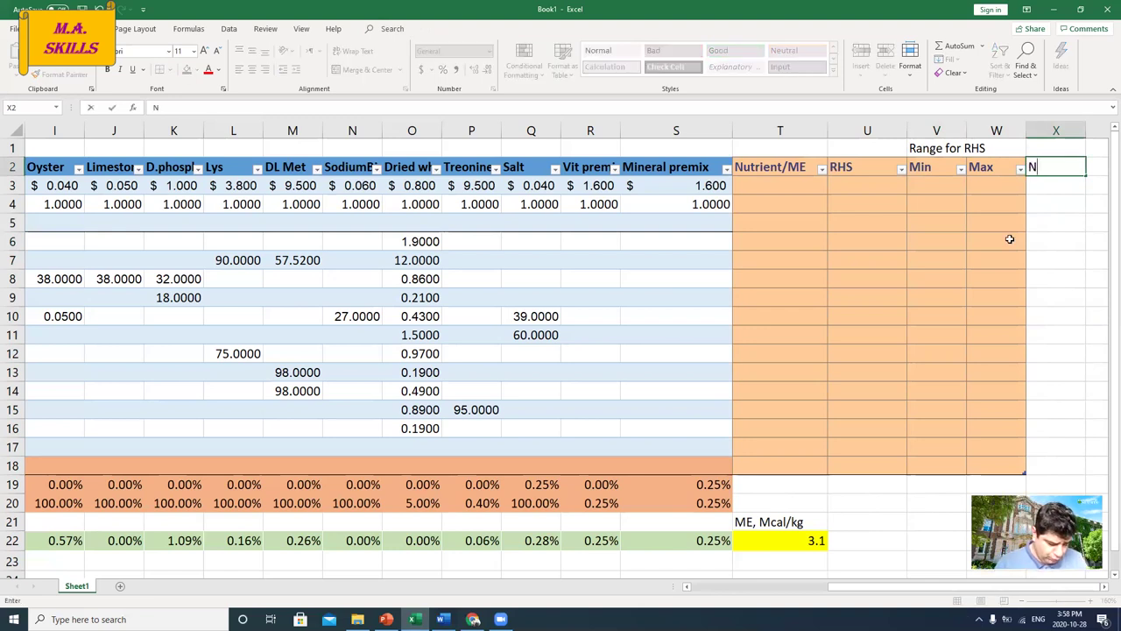
type("urt")
key("BackSpace")
key("BackSpace")
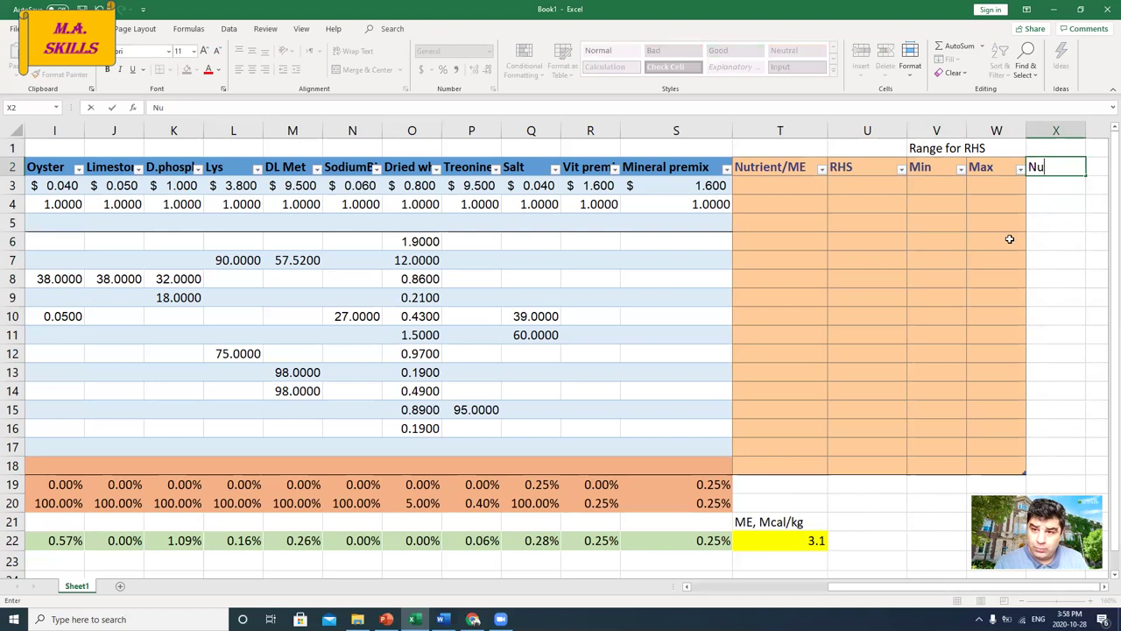
type("trient")
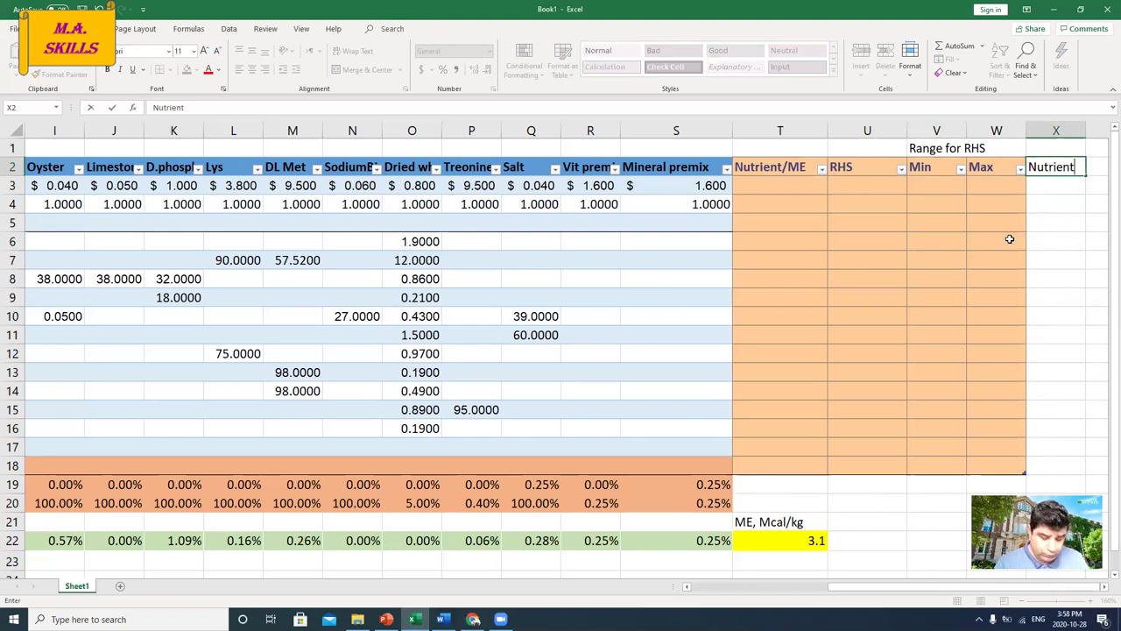
type(" constrains")
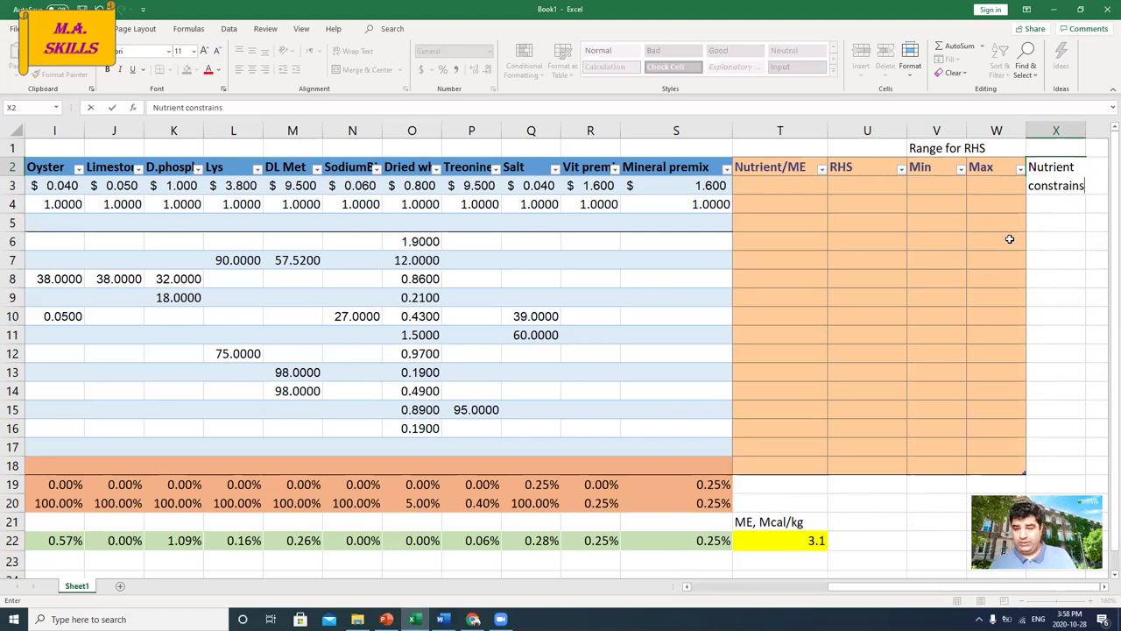
key("Return")
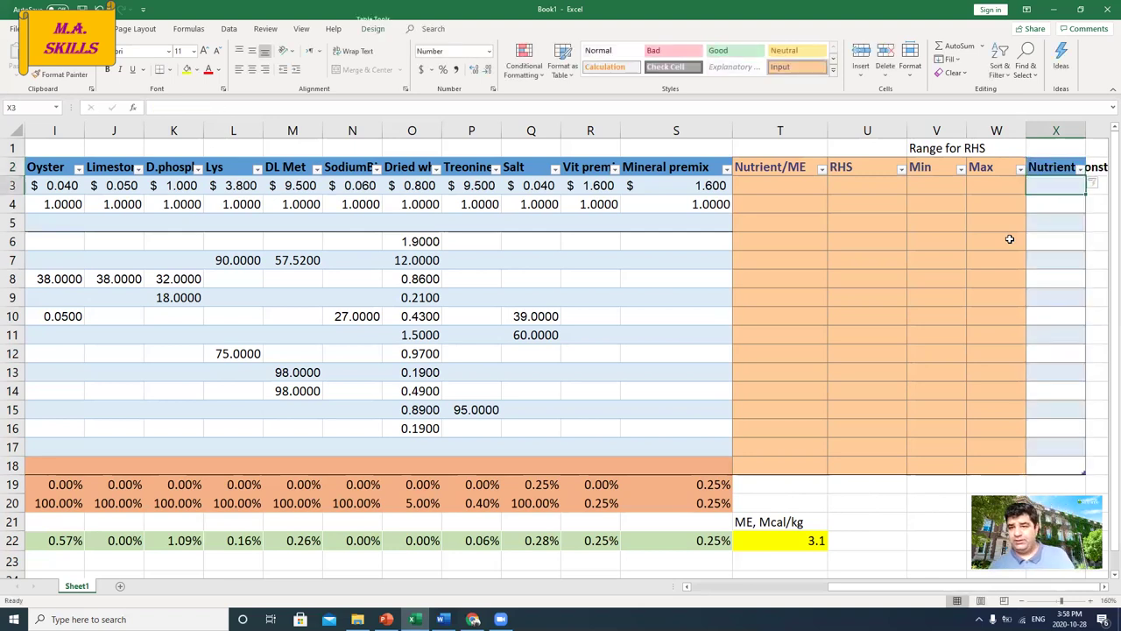
double_click(1085, 130)
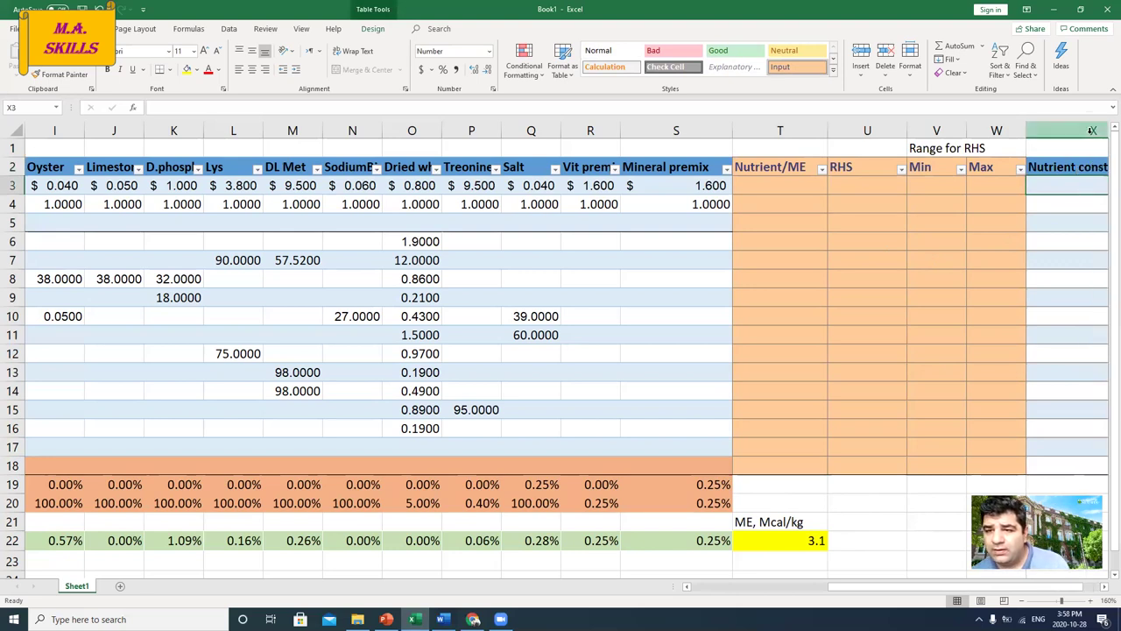
left_click_drag(892, 593, 957, 593)
left_click_drag(954, 589, 954, 589)
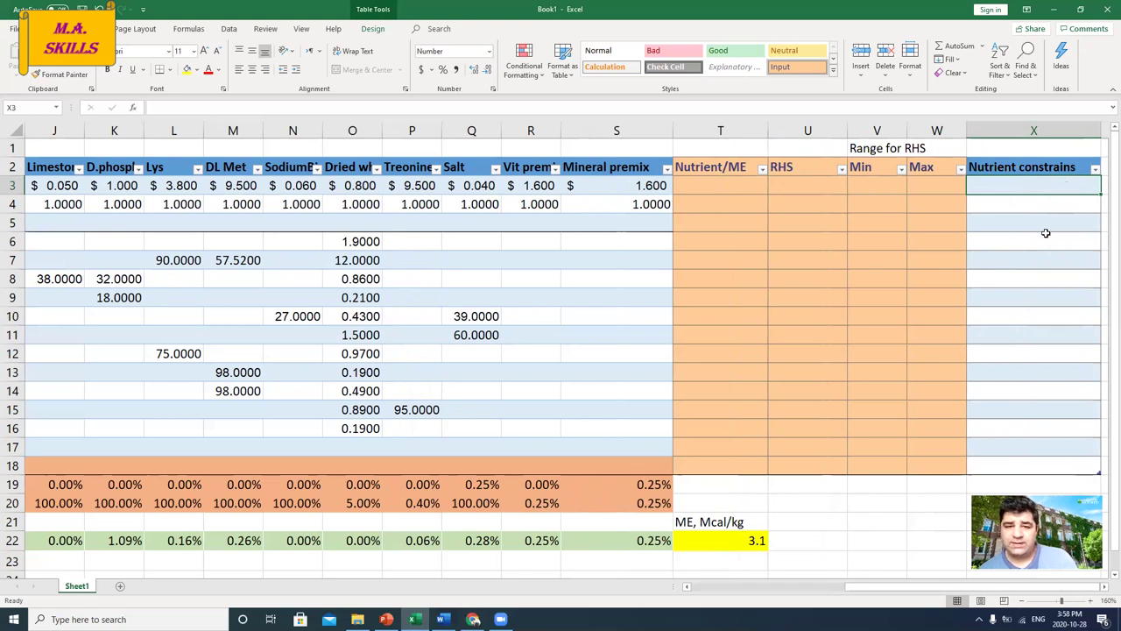
Freeze the first column so the Items labels in column A remain in view when moving across the sheet.
left_click_drag(898, 587, 687, 584)
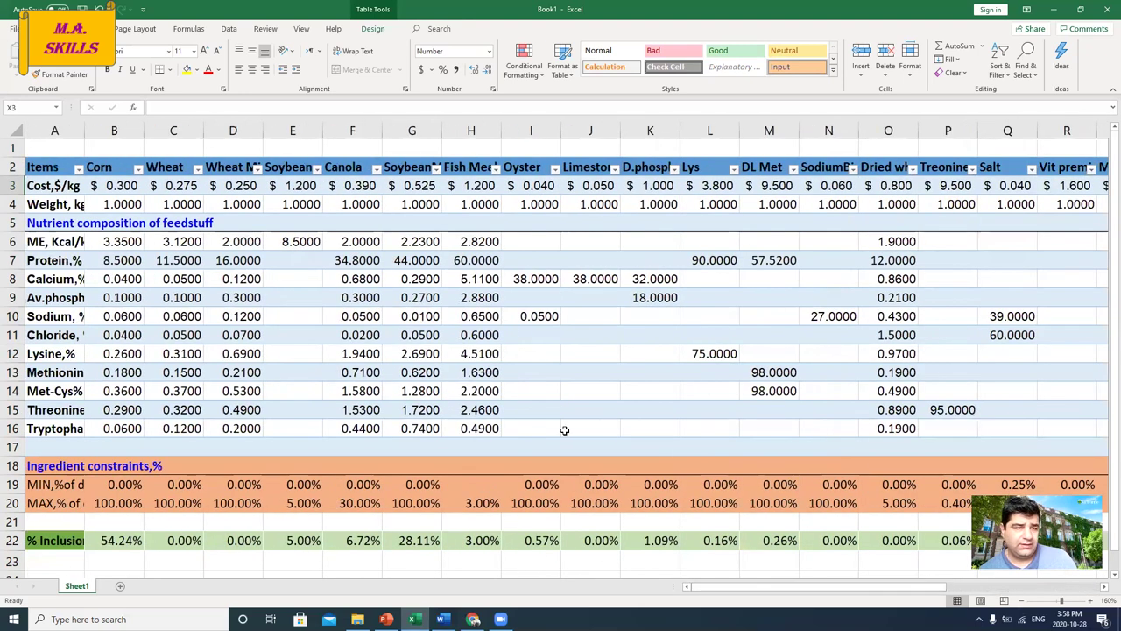
left_click(66, 130)
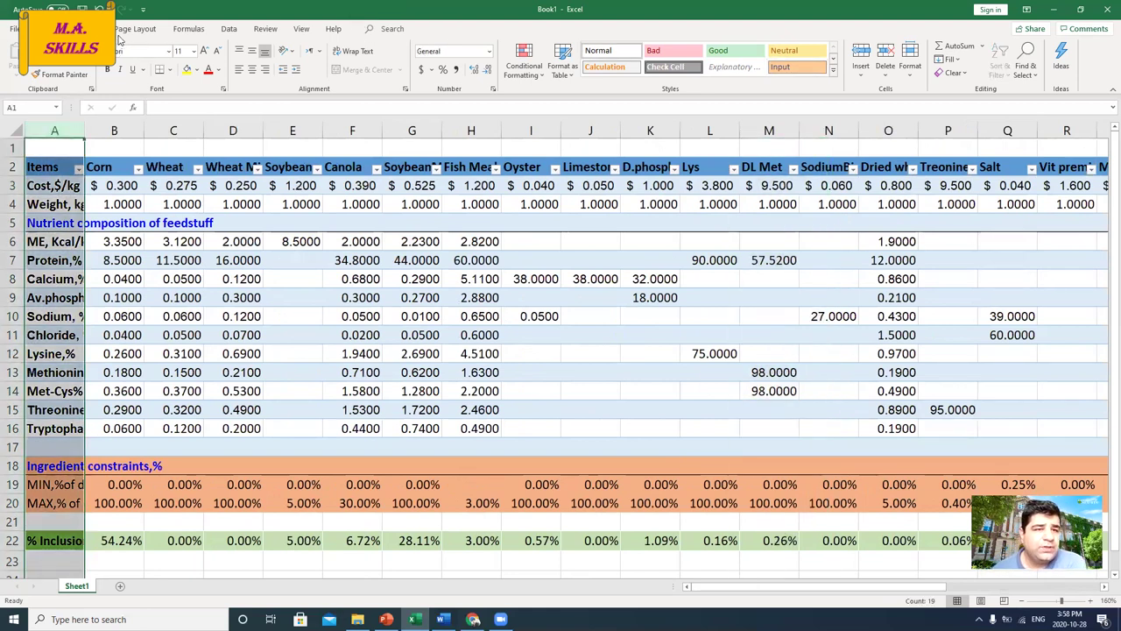
left_click(187, 29)
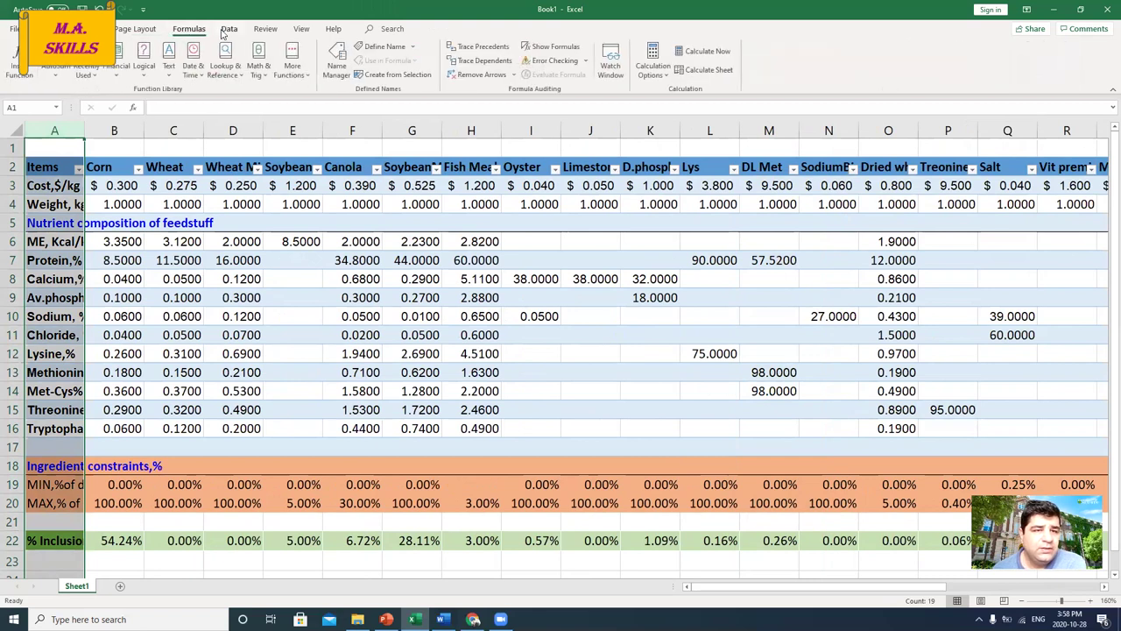
left_click(229, 30)
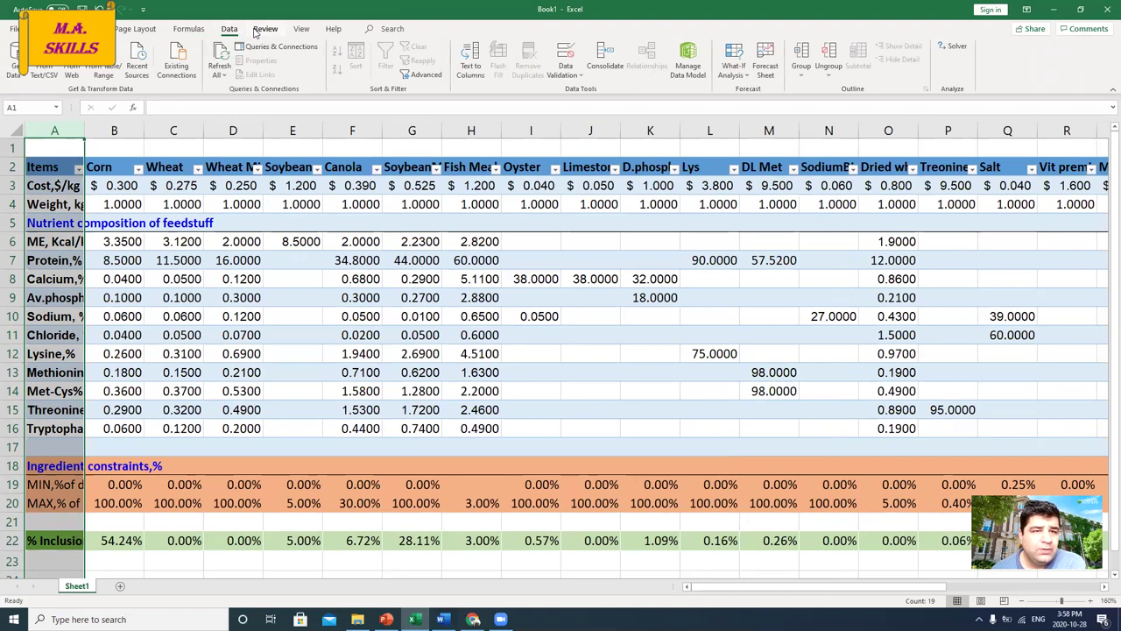
left_click(264, 30)
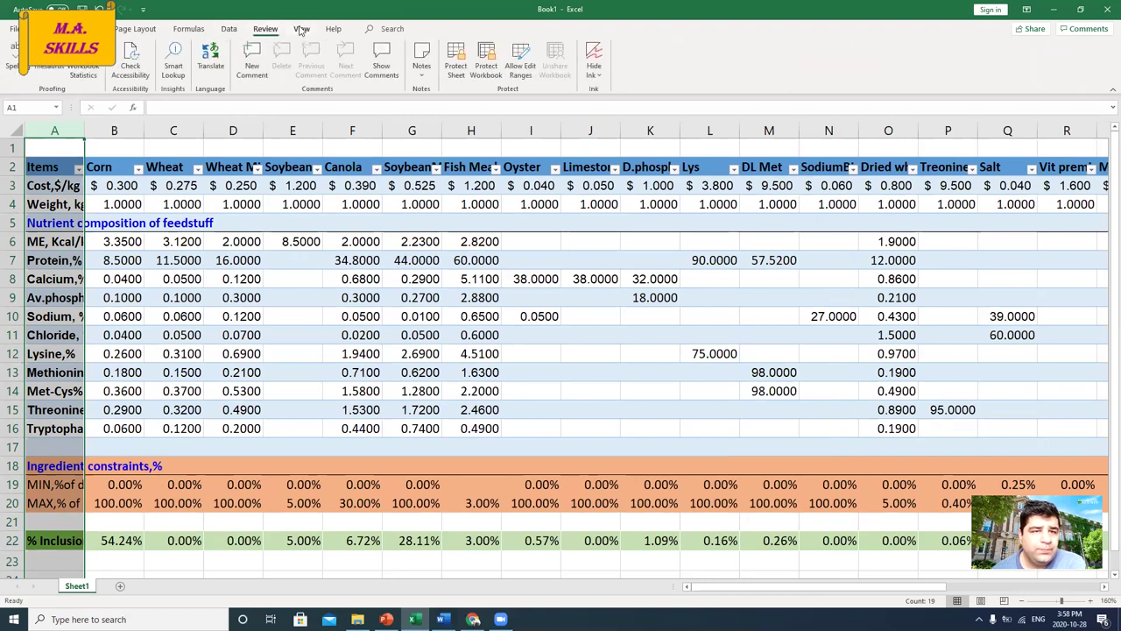
left_click(301, 30)
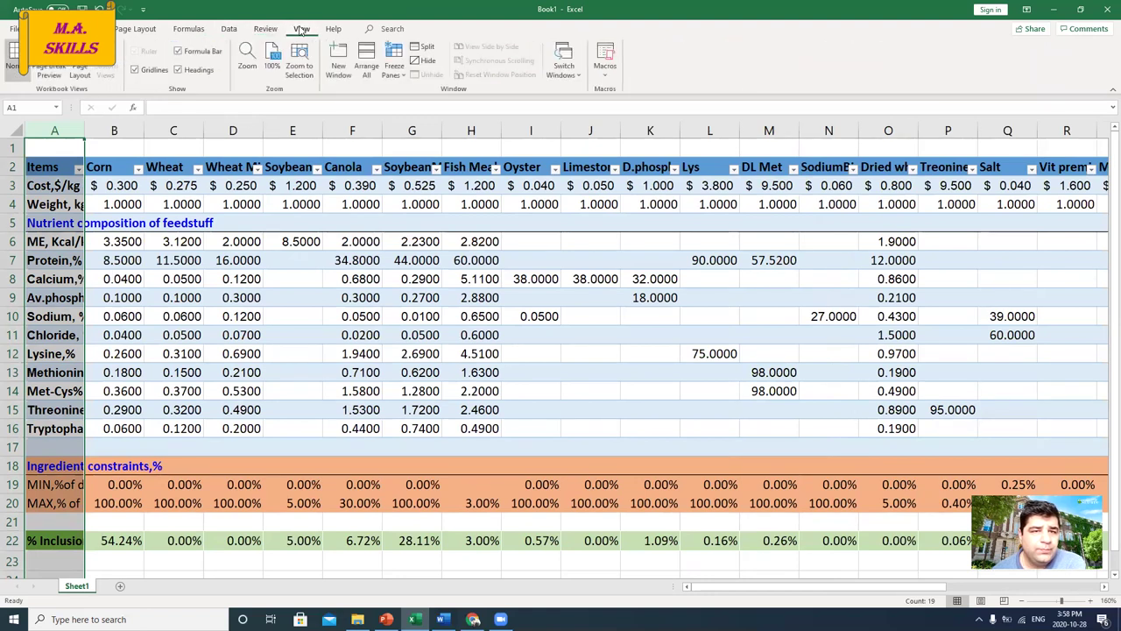
left_click(399, 79)
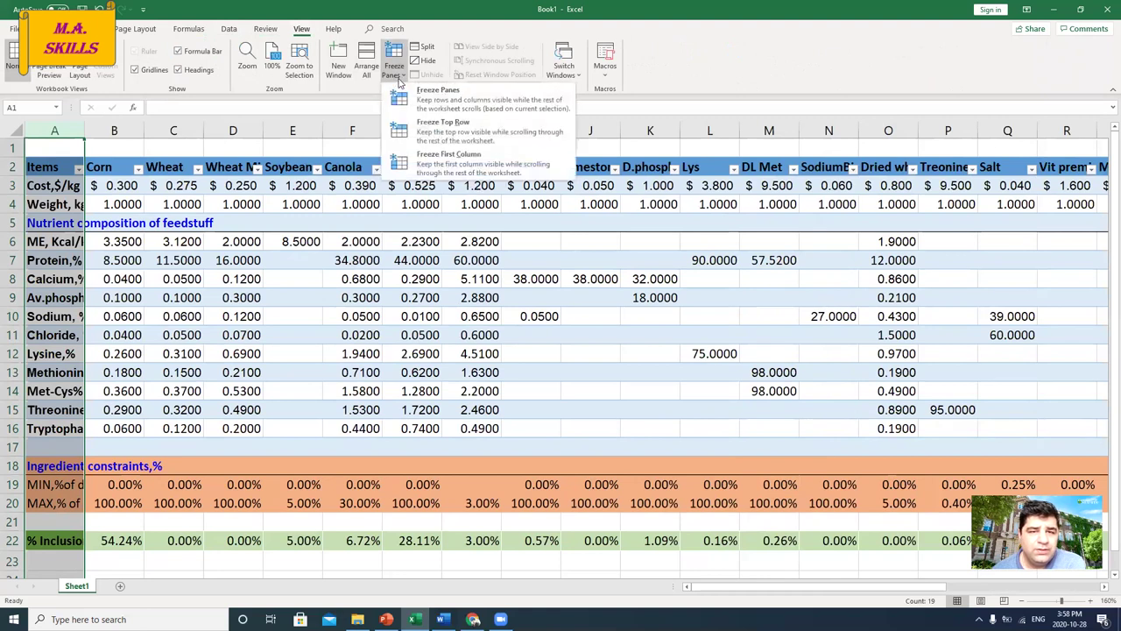
left_click(446, 159)
Move across the sheet to the Nutrient constrains column and select cell X6 in the ME row.
left_click(99, 212)
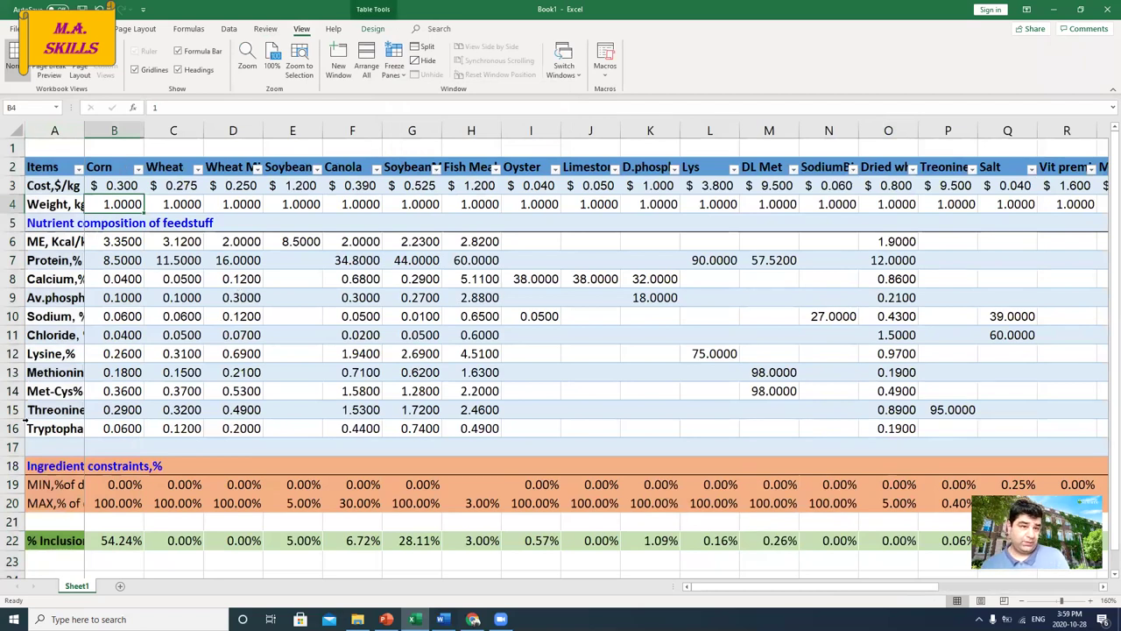
key("Right")
key("Right")
key("Right")
key("Right")
key("Right")
key("Right")
key("Right")
key("Right")
key("Right")
key("Right")
key("Right")
key("Right")
key("Right")
key("Right")
key("Right")
key("Right")
key("Right")
key("Right")
key("Right")
key("Right")
key("Right")
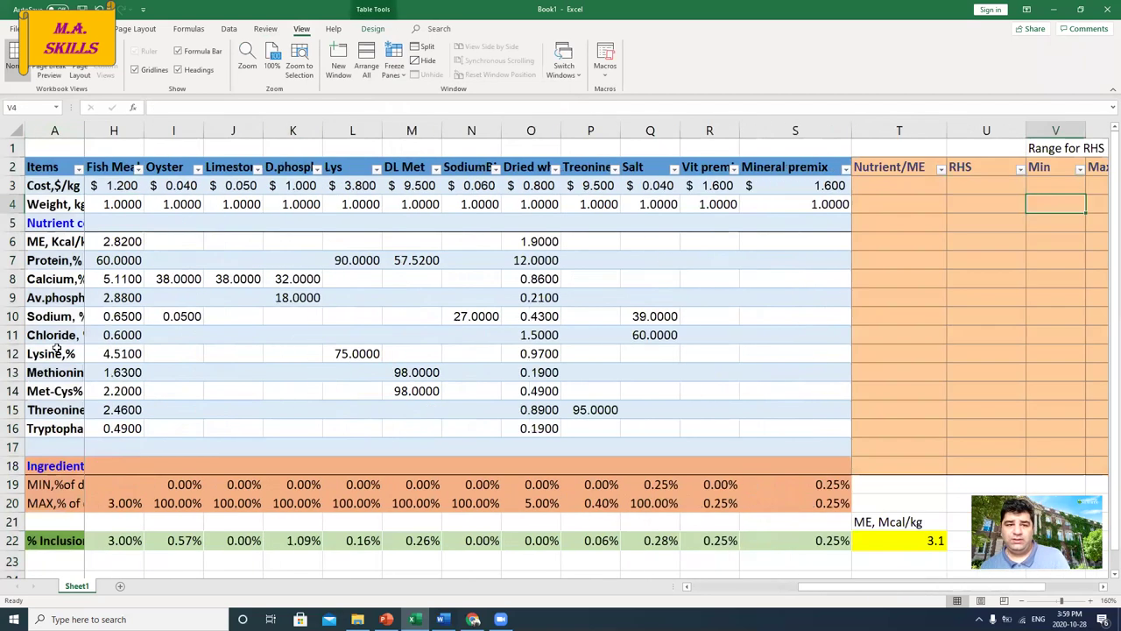
key("Right")
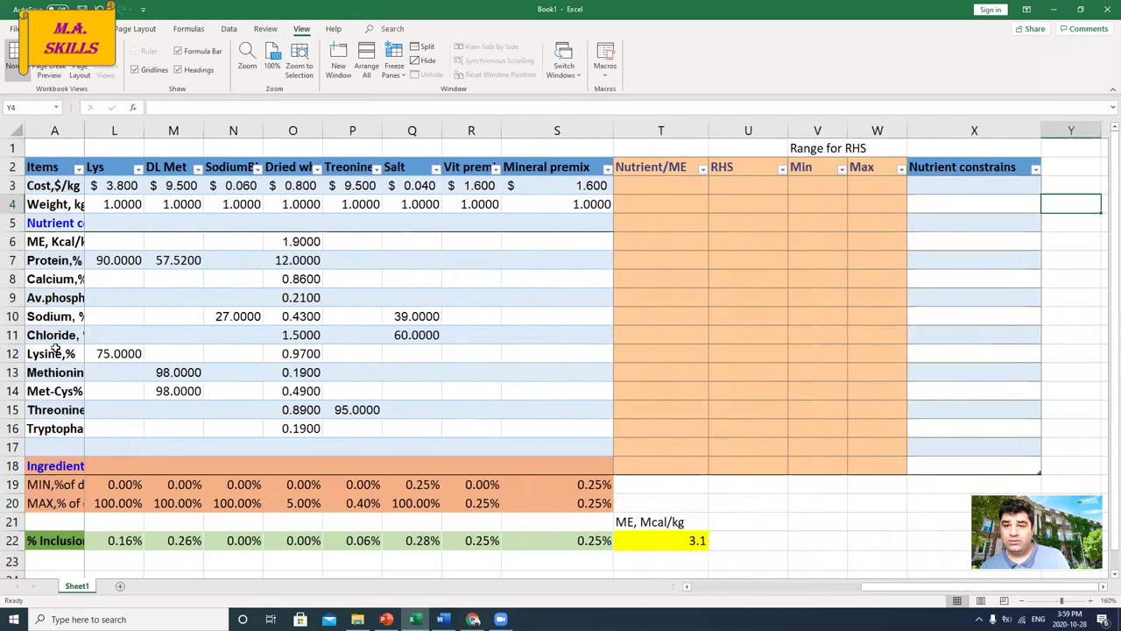
key("Left")
key("Up")
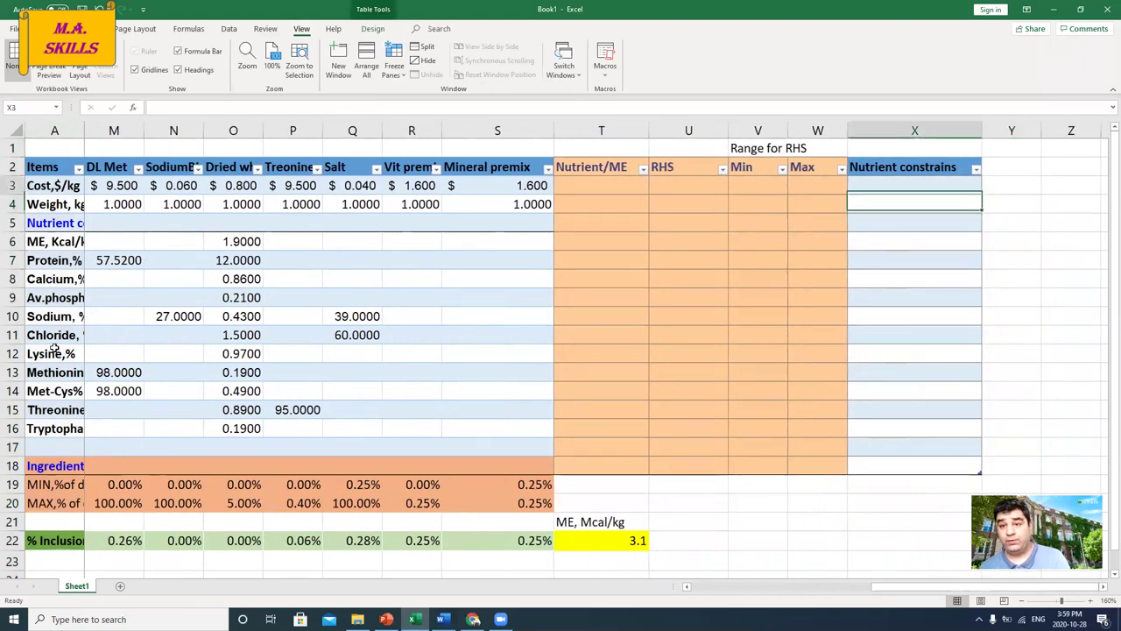
key("Up")
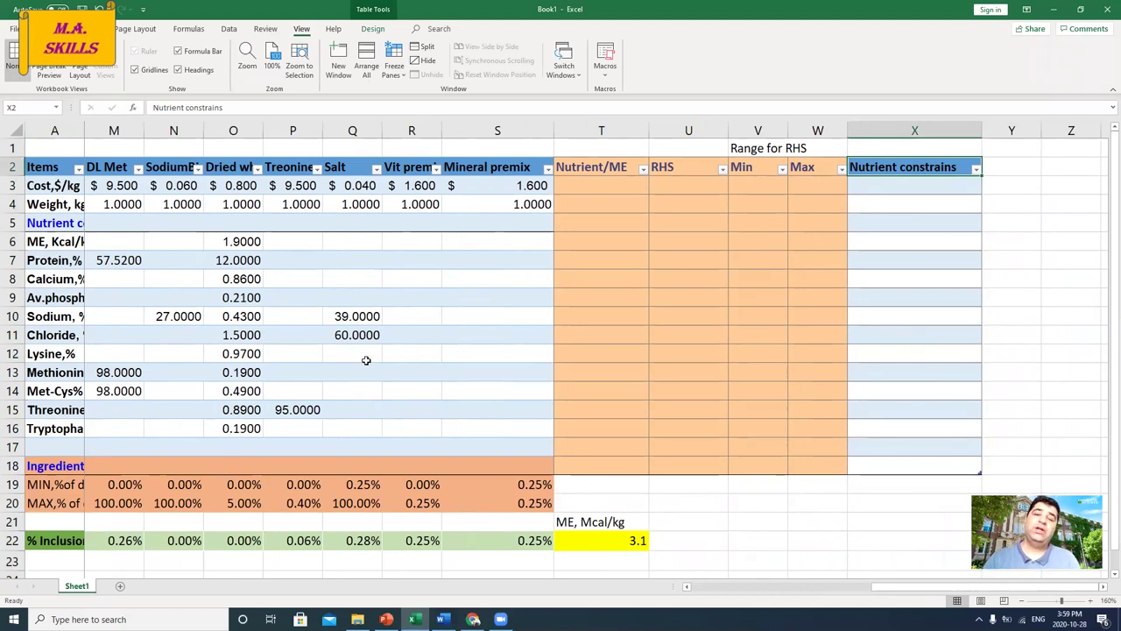
key("Down")
key("Down")
key("Down")
key("Down")
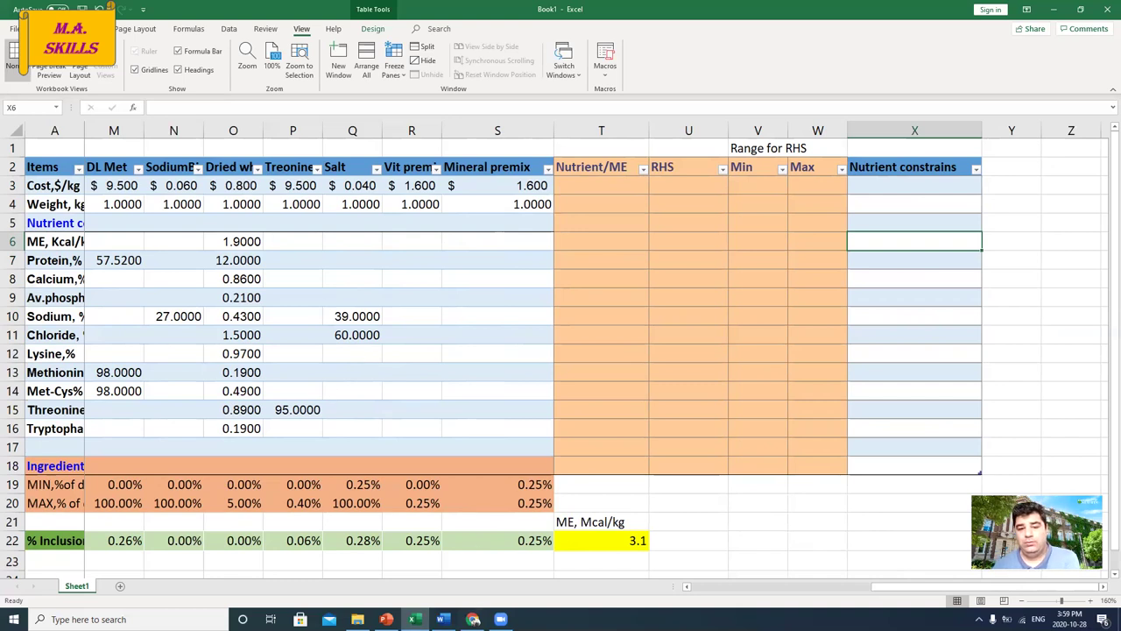
Look up the Grower energy in Table 1 of the Ross broiler PDF in Chrome and enter 3.1 in Excel cell X6.
left_click(471, 611)
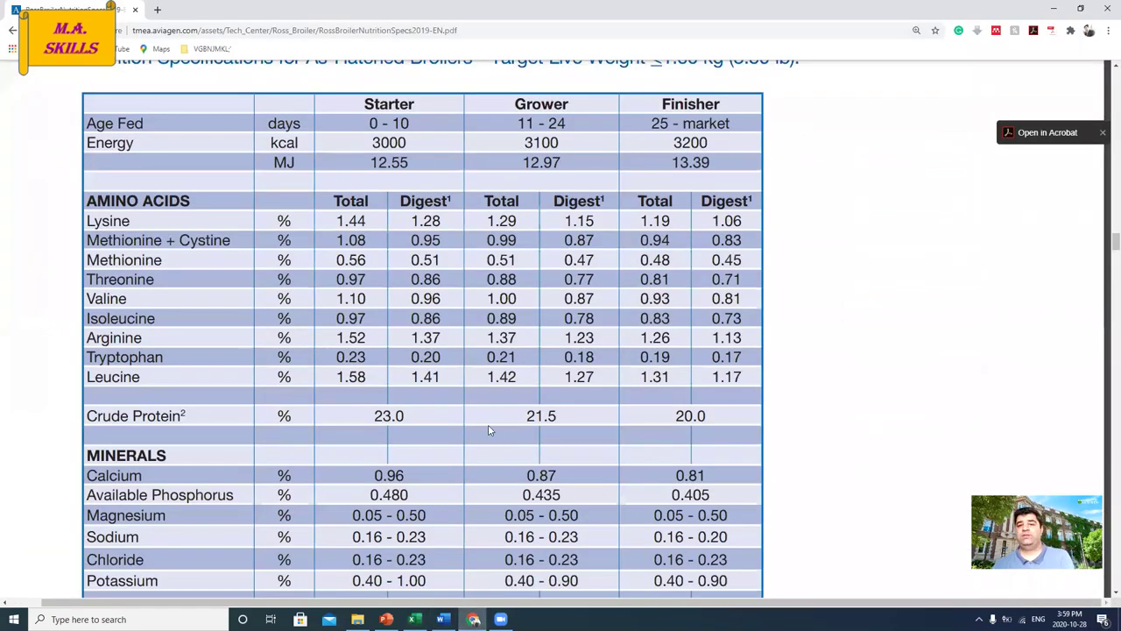
scroll(502, 353, "up", 2)
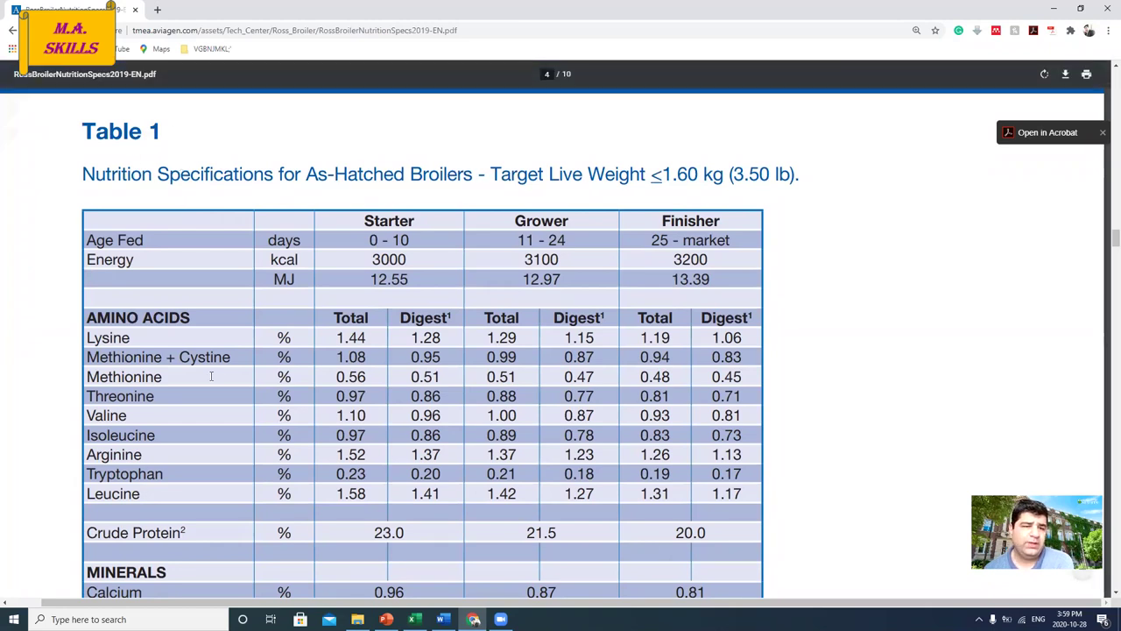
scroll(211, 376, "down", 1)
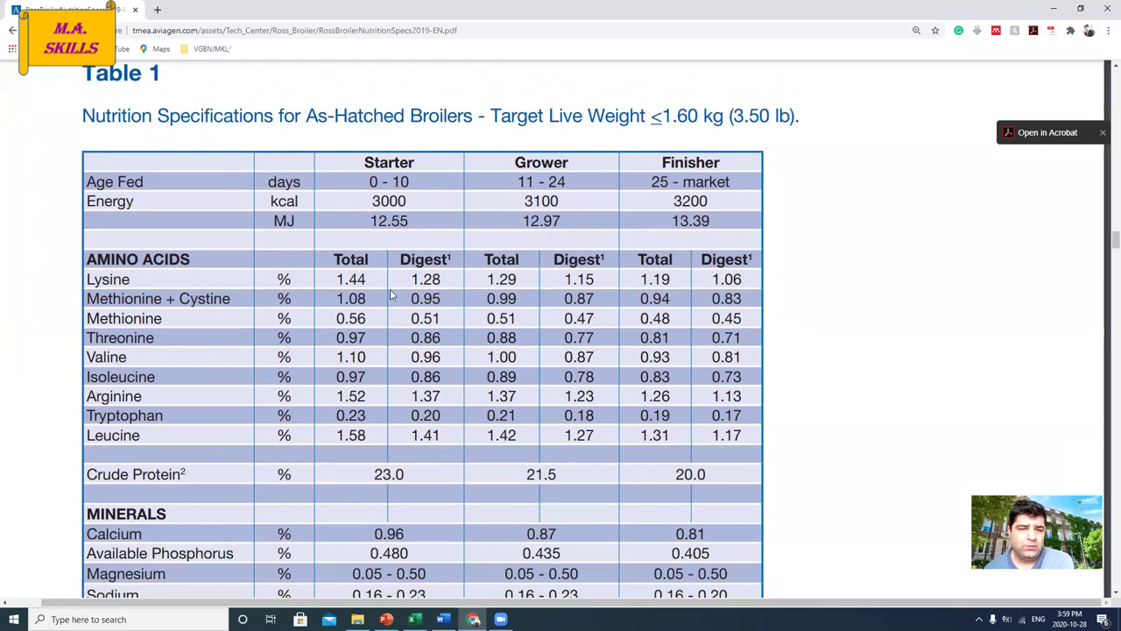
scroll(437, 282, "down", 1)
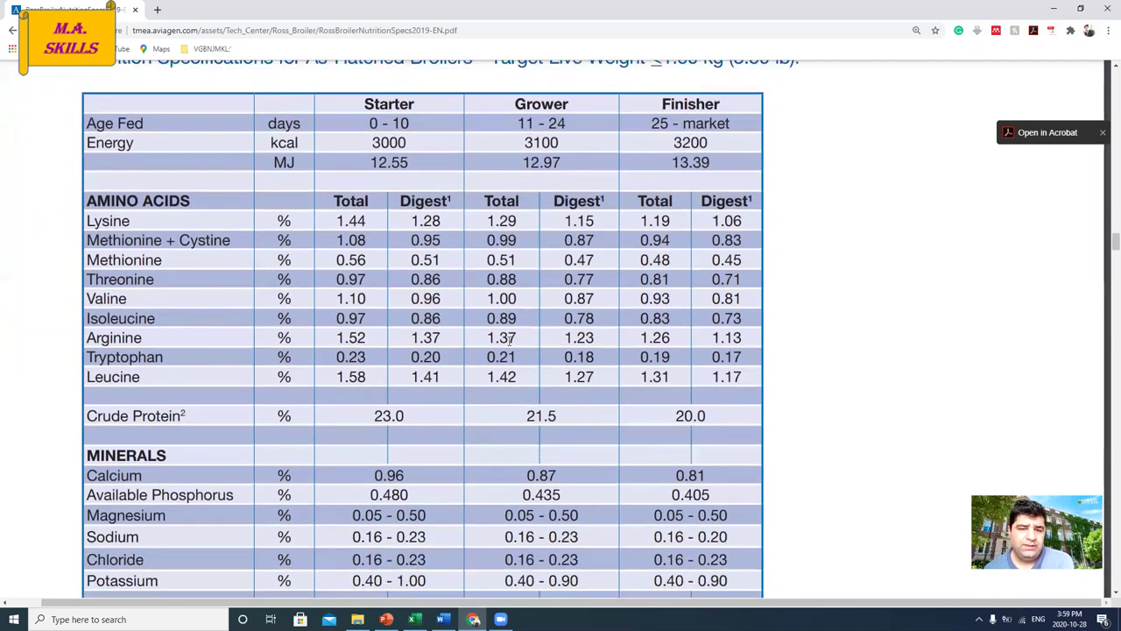
scroll(509, 340, "up", 1)
left_click_drag(525, 200, 559, 201)
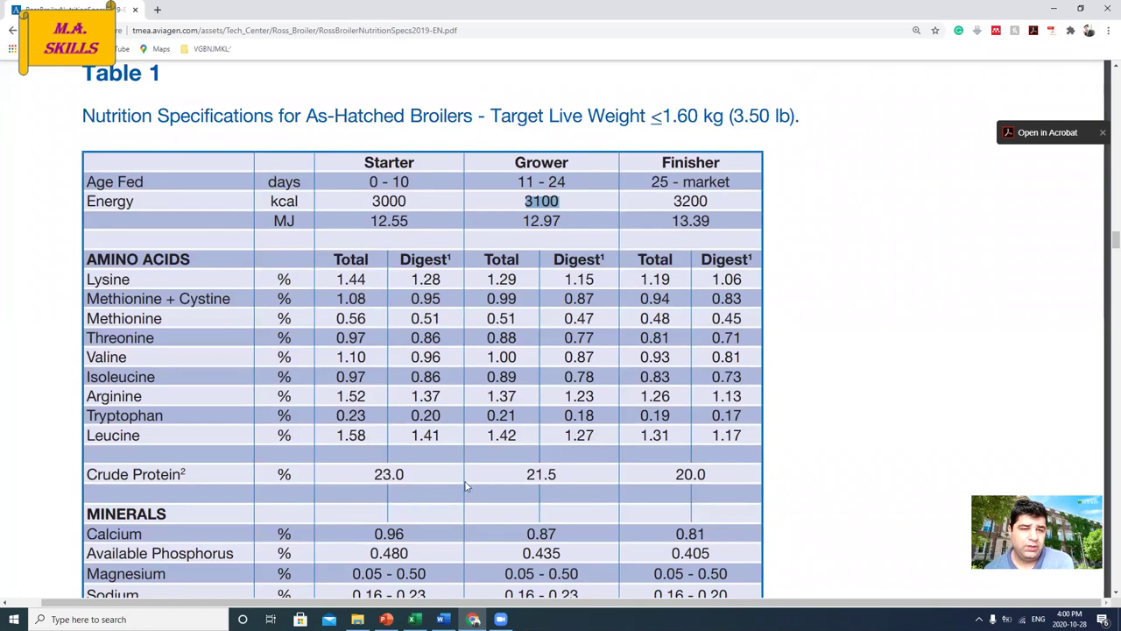
left_click(415, 619)
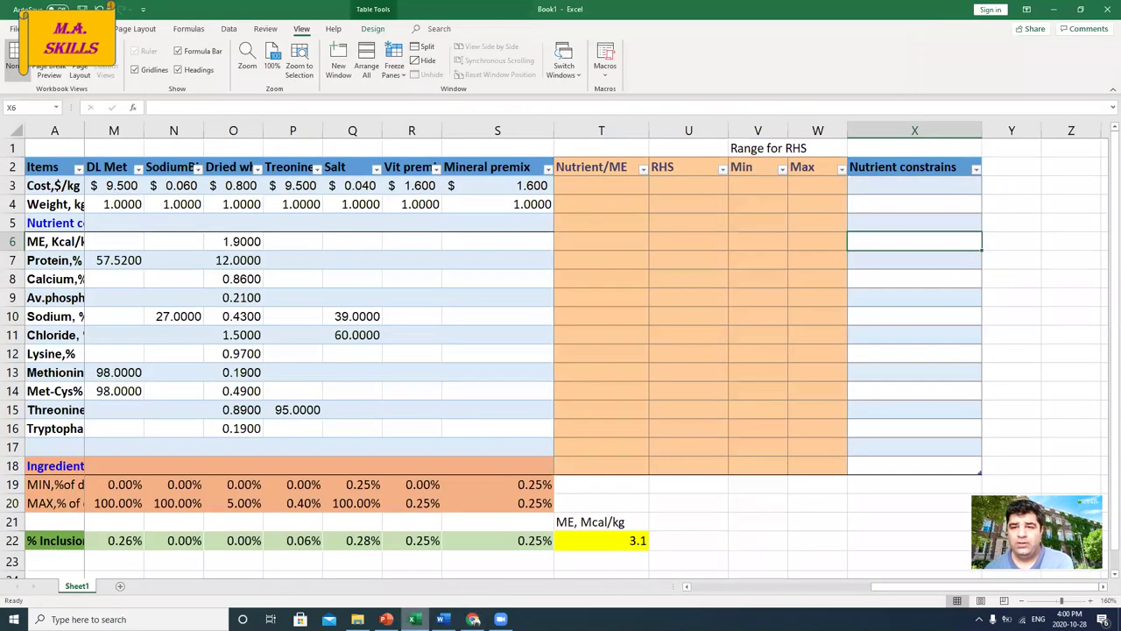
type("3.1")
key("Return")
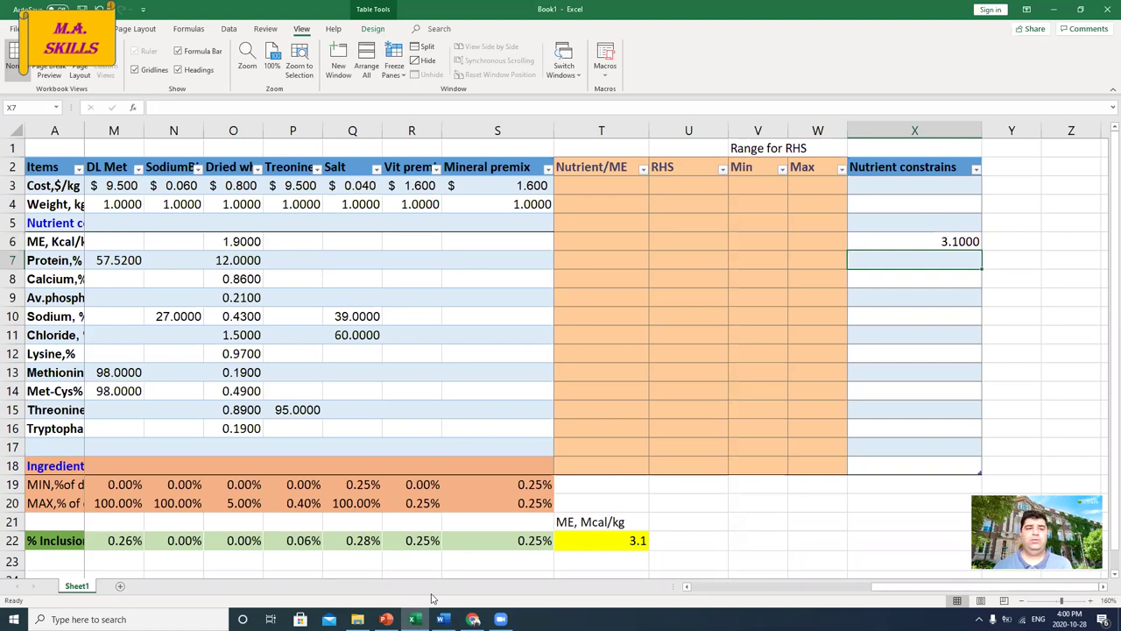
Change the unit in the ME row label in cell A6 so it reads ME,Mcal/kg.
left_click(54, 239)
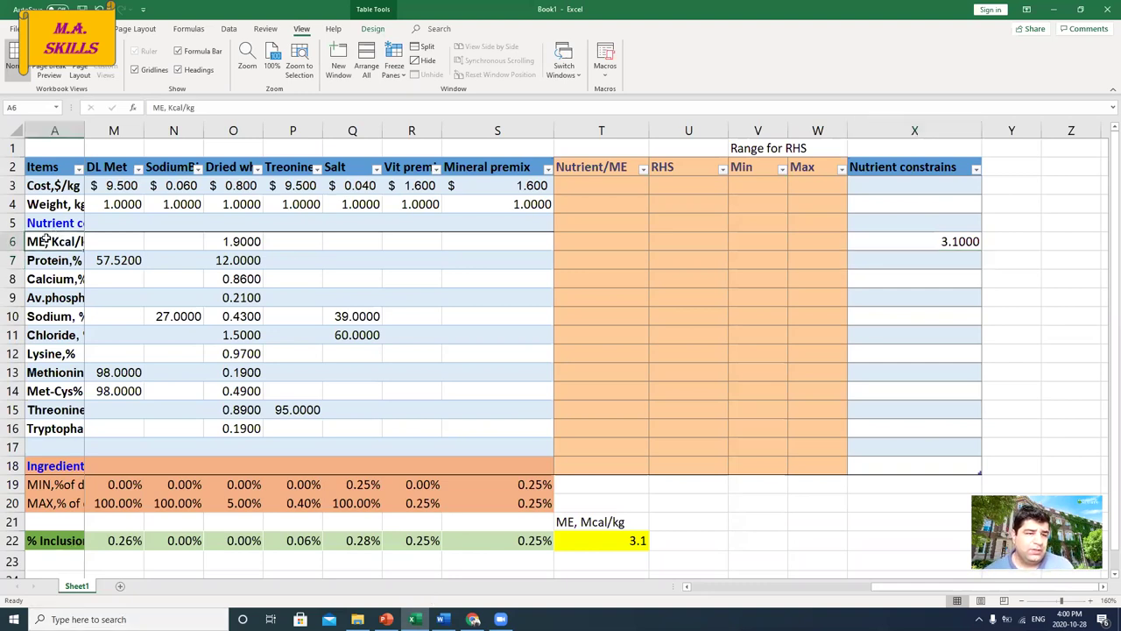
left_click(166, 107)
left_click_drag(167, 106, 174, 107)
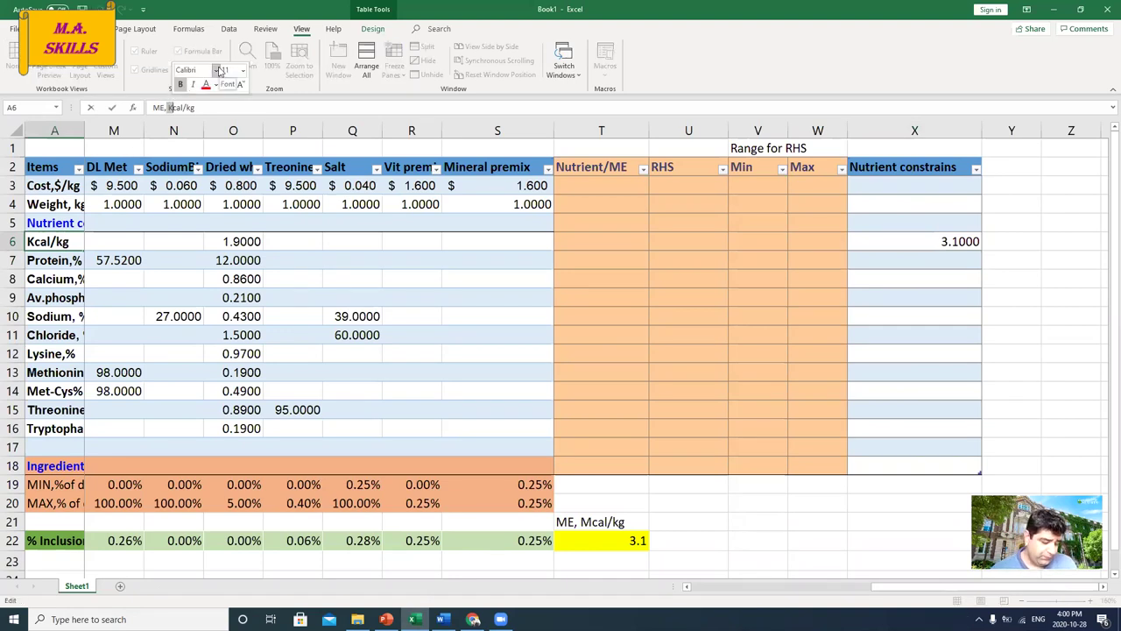
type("M")
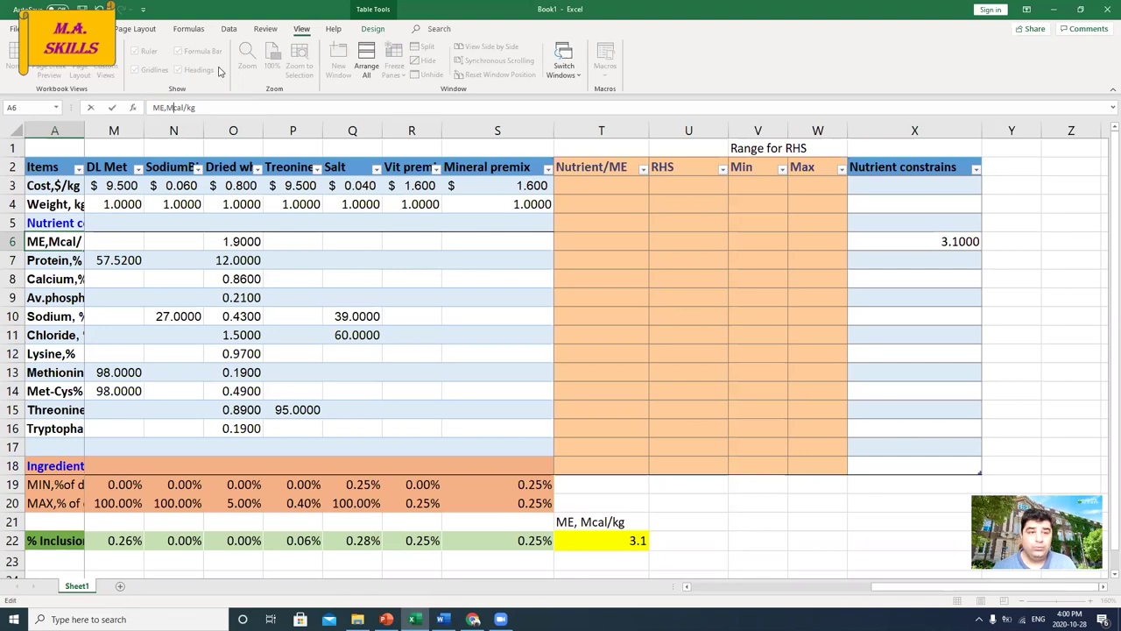
key("Return")
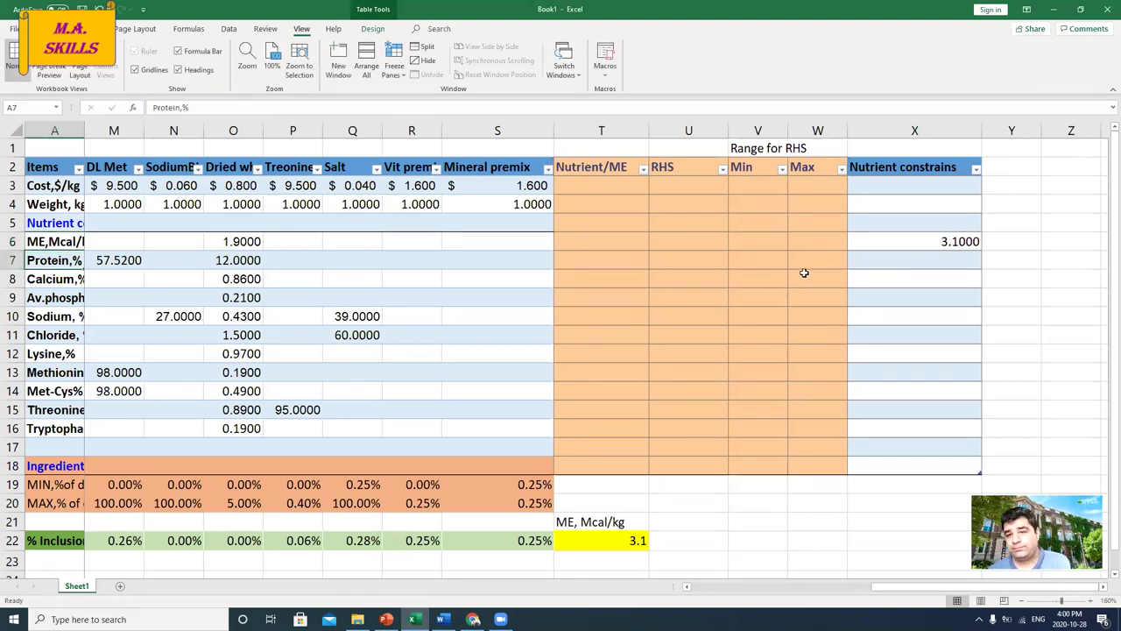
Look up the Grower crude protein in the Chrome PDF and enter 21.5 as the Protein constraint in Excel cell X7.
left_click(869, 265)
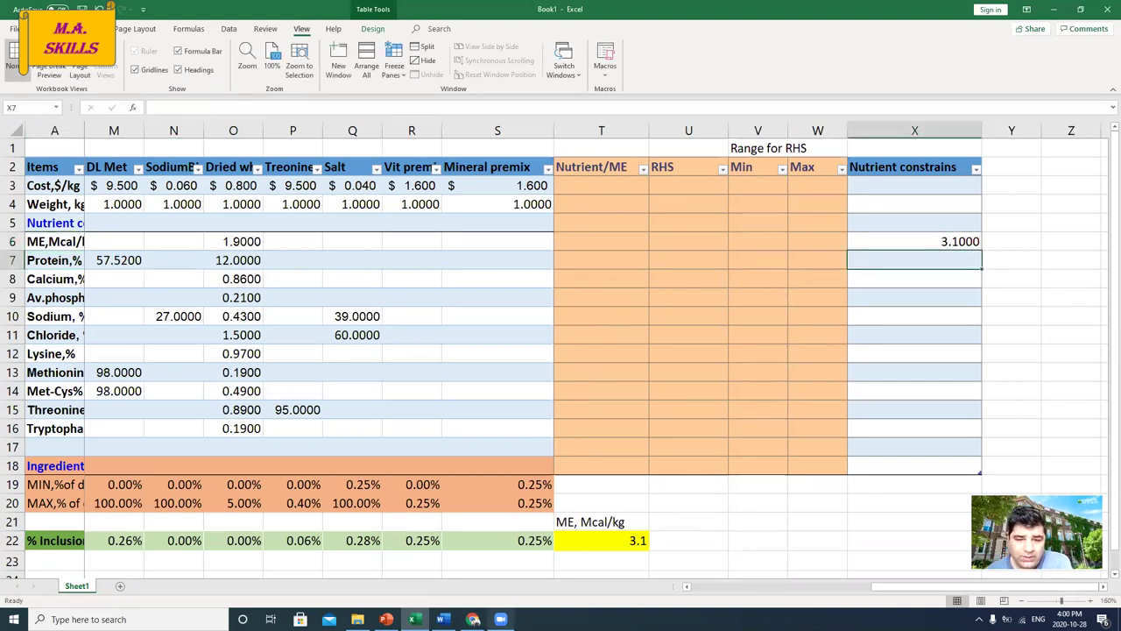
left_click(473, 619)
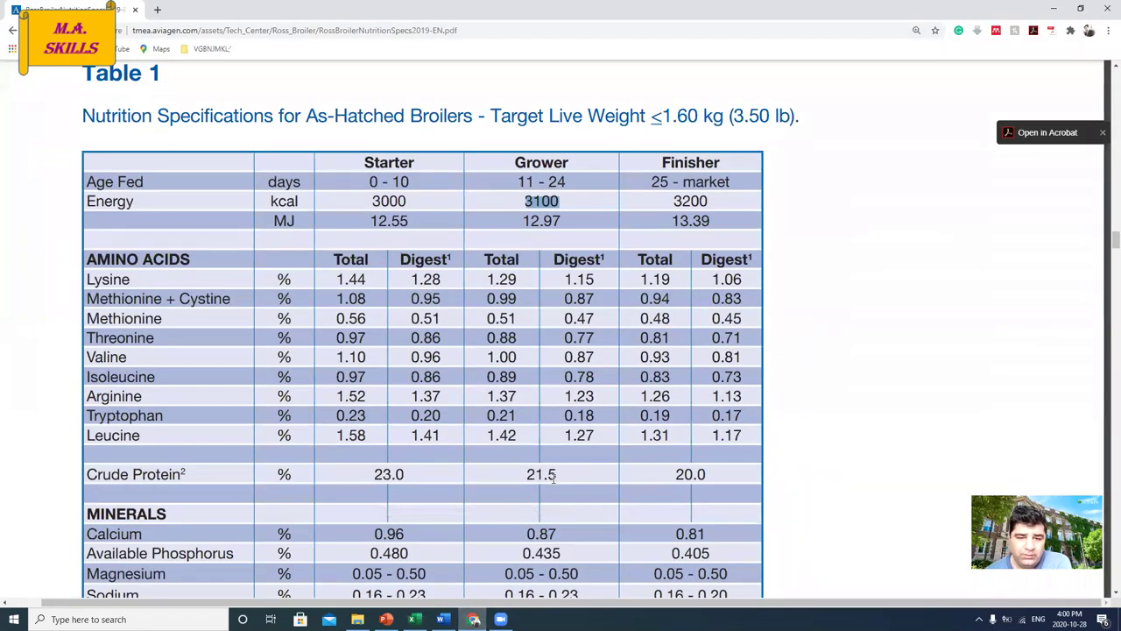
left_click(415, 619)
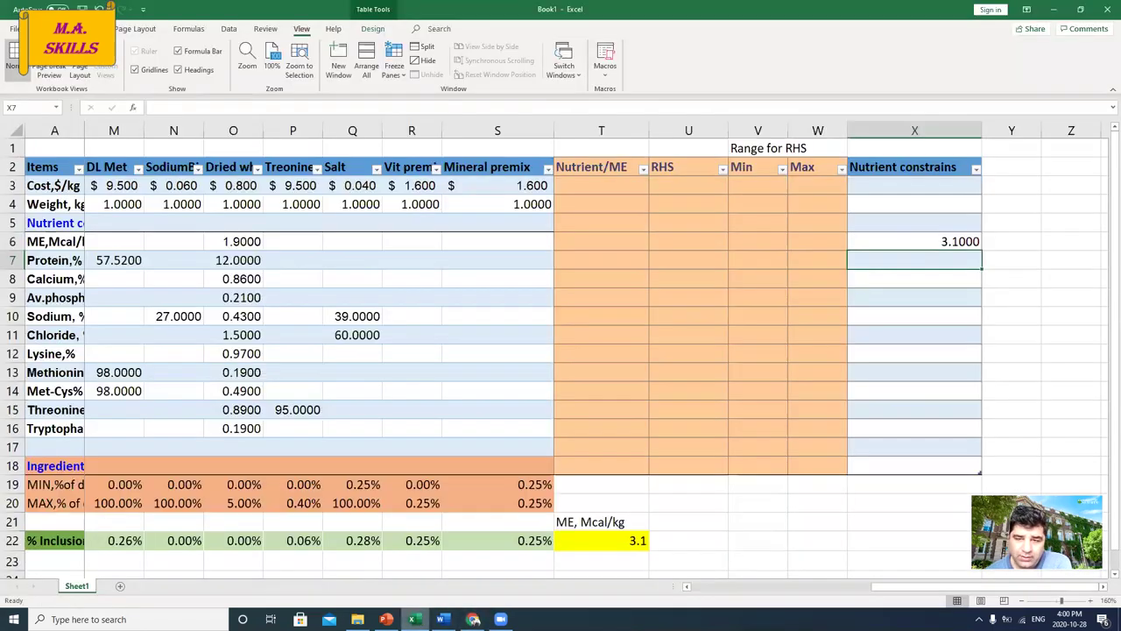
type("21.5")
key("Return")
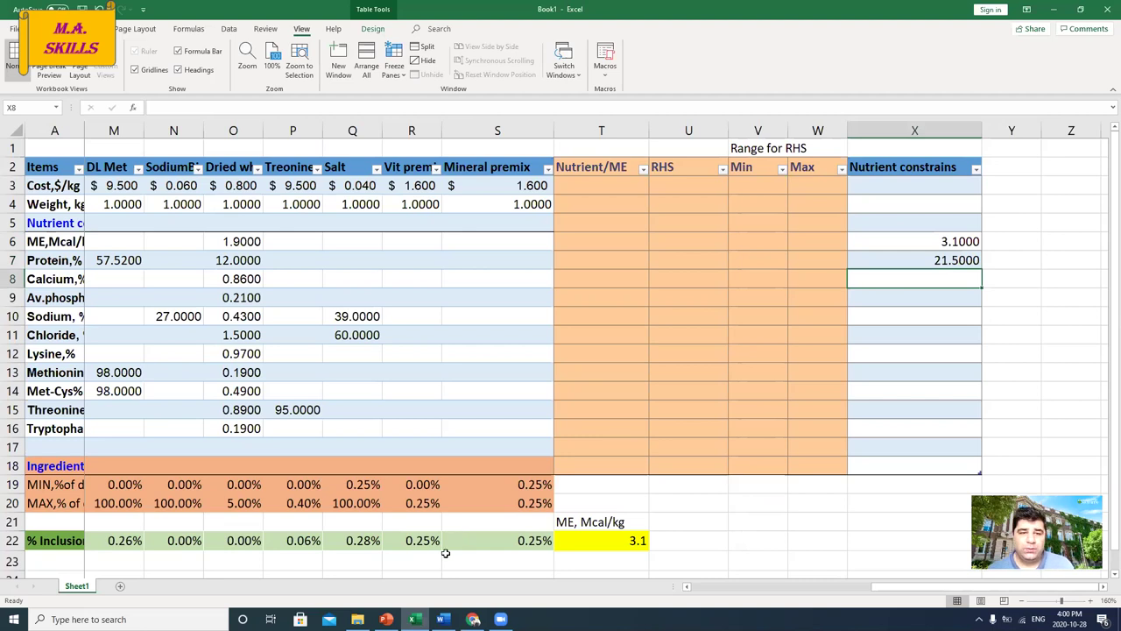
Look up the Grower calcium in the Chrome PDF and enter 0.87 as the Calcium constraint in Excel cell X8.
left_click(472, 619)
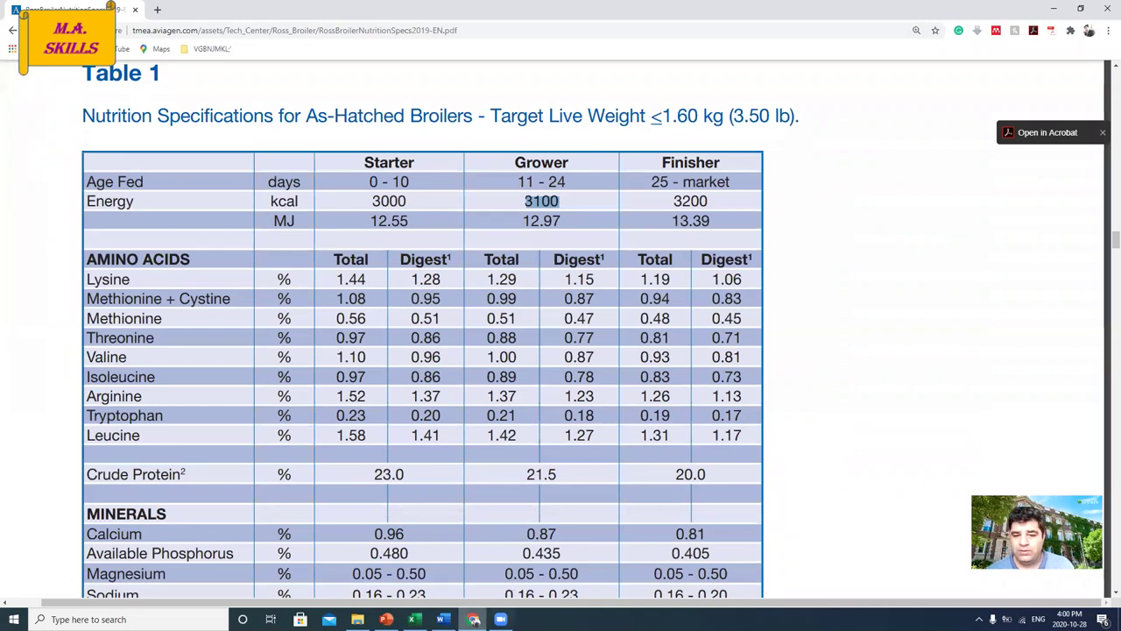
left_click(414, 619)
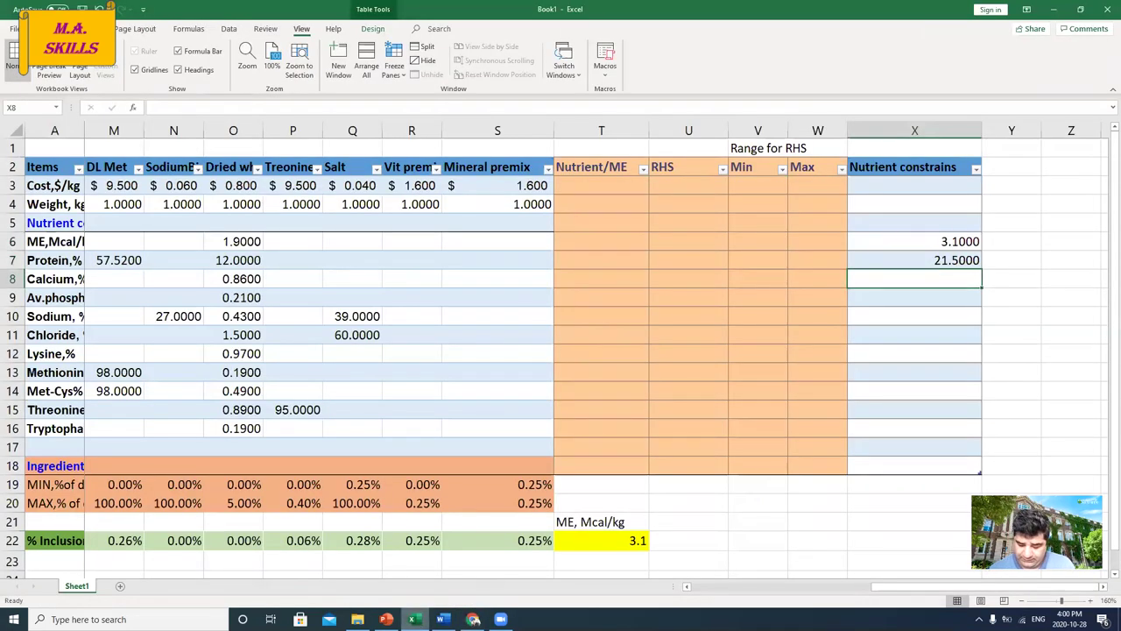
type("0.87")
key("Return")
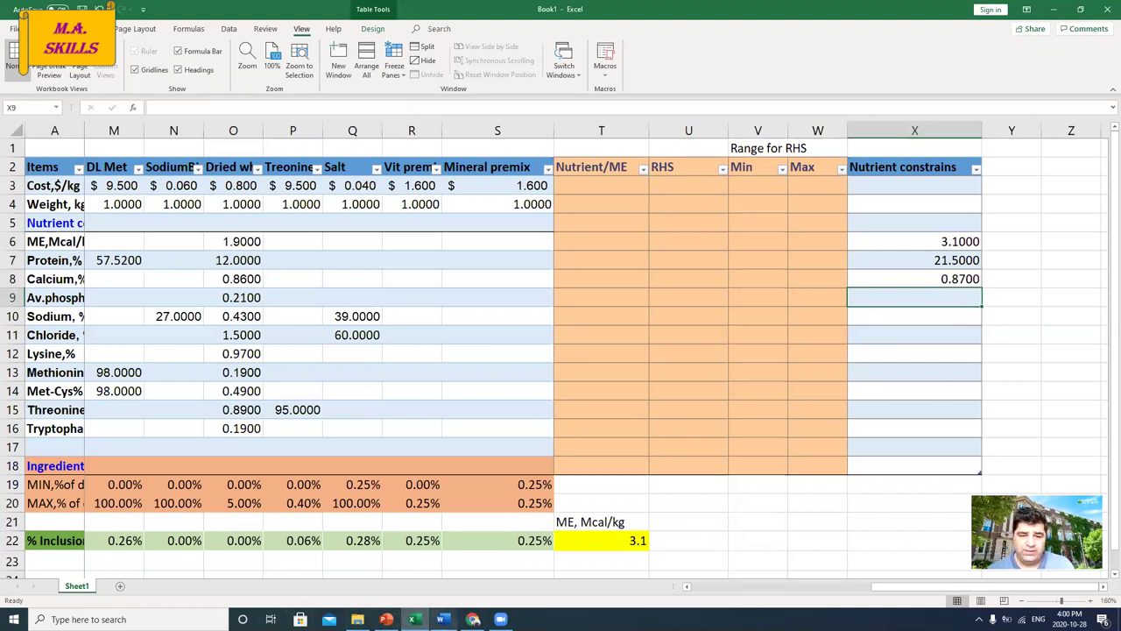
Look up the Grower available phosphorus in the Chrome PDF, then enter 0.435 in Excel cell X9 and 0.17 for Sodium in X10.
left_click(473, 619)
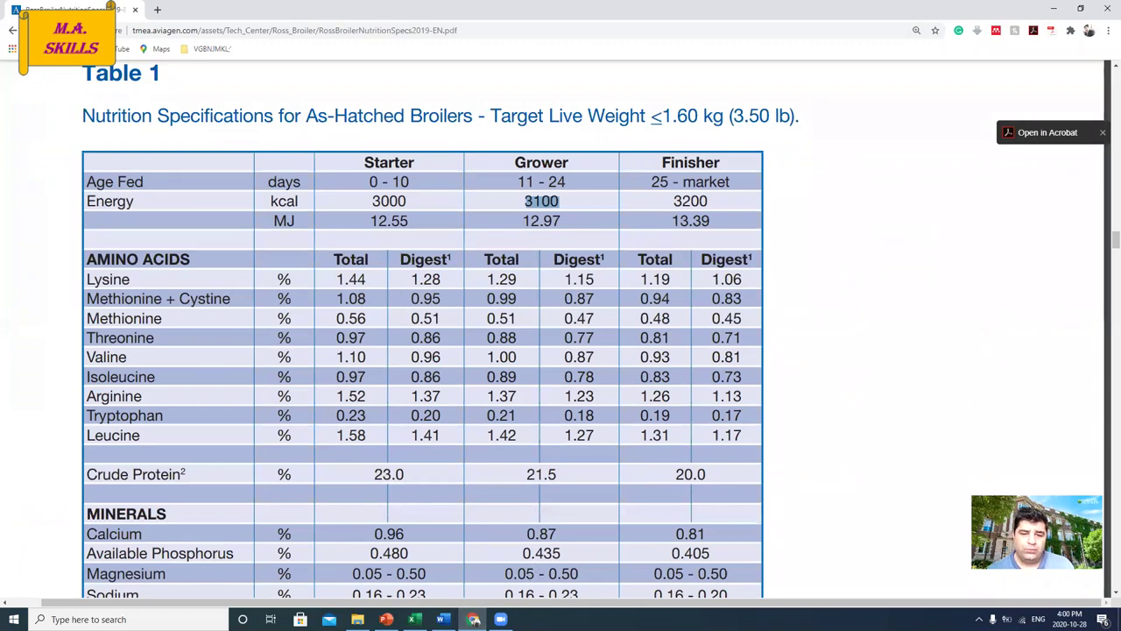
left_click(414, 619)
type("0")
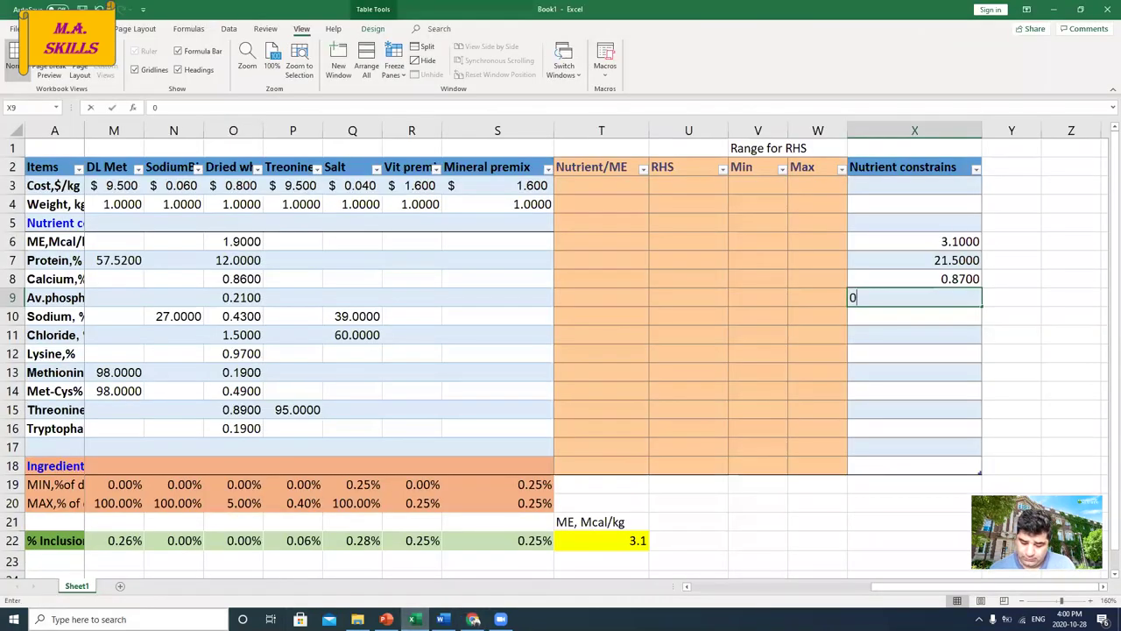
type(".435")
key("Return")
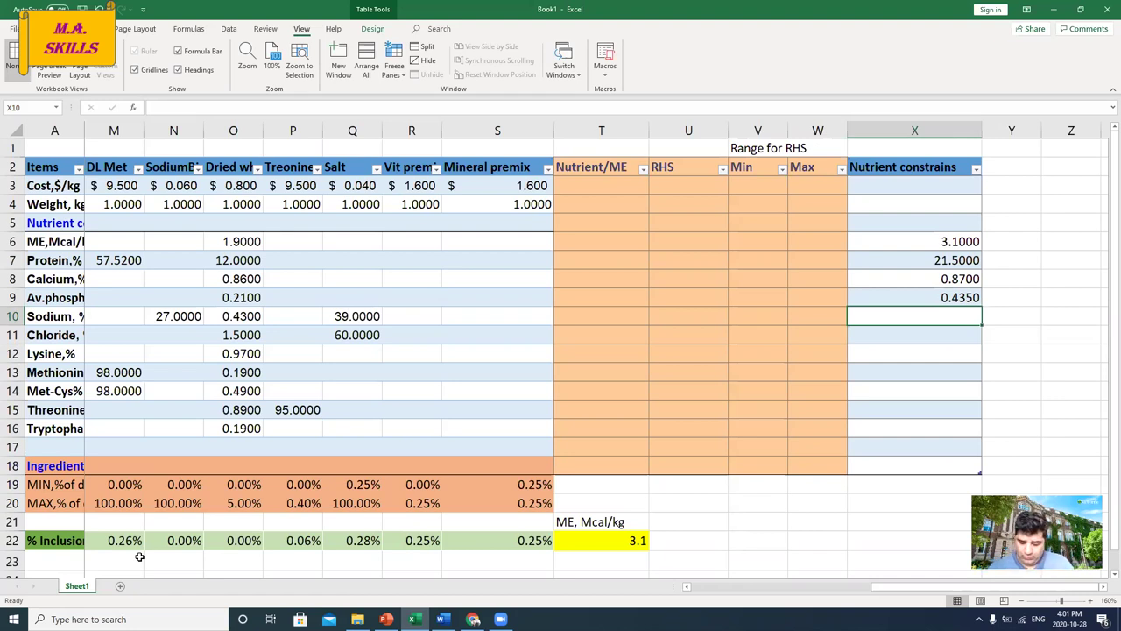
type("0.17")
key("Return")
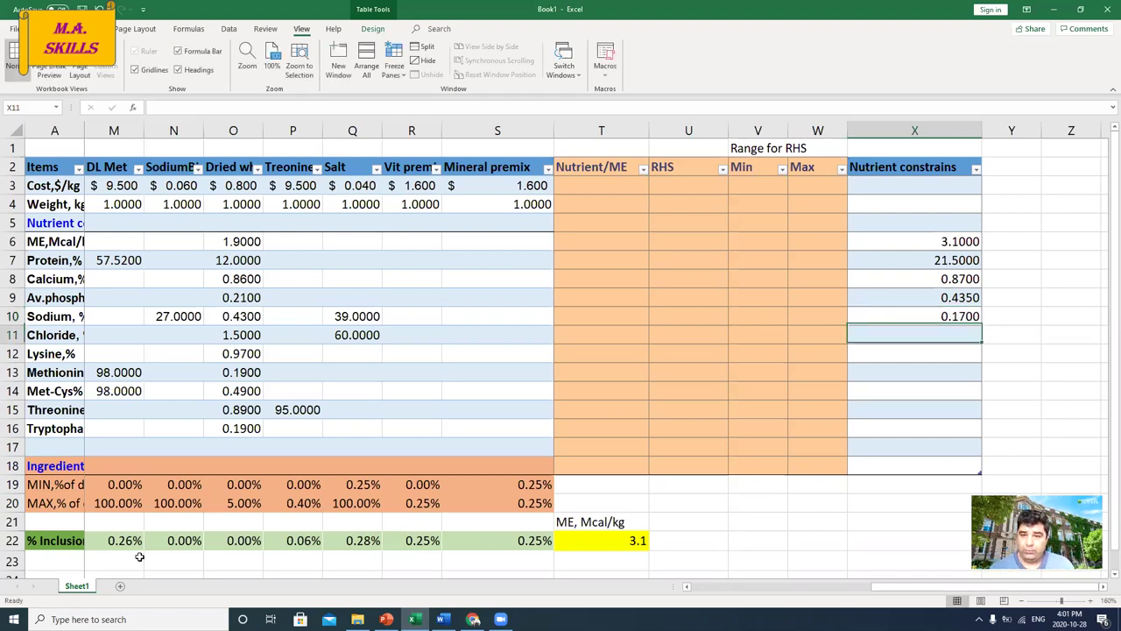
Enter 0.17 for Chloride in X11, then look up the Grower total lysine in the Chrome PDF and enter 1.29 in Excel cell X12.
type("0.17")
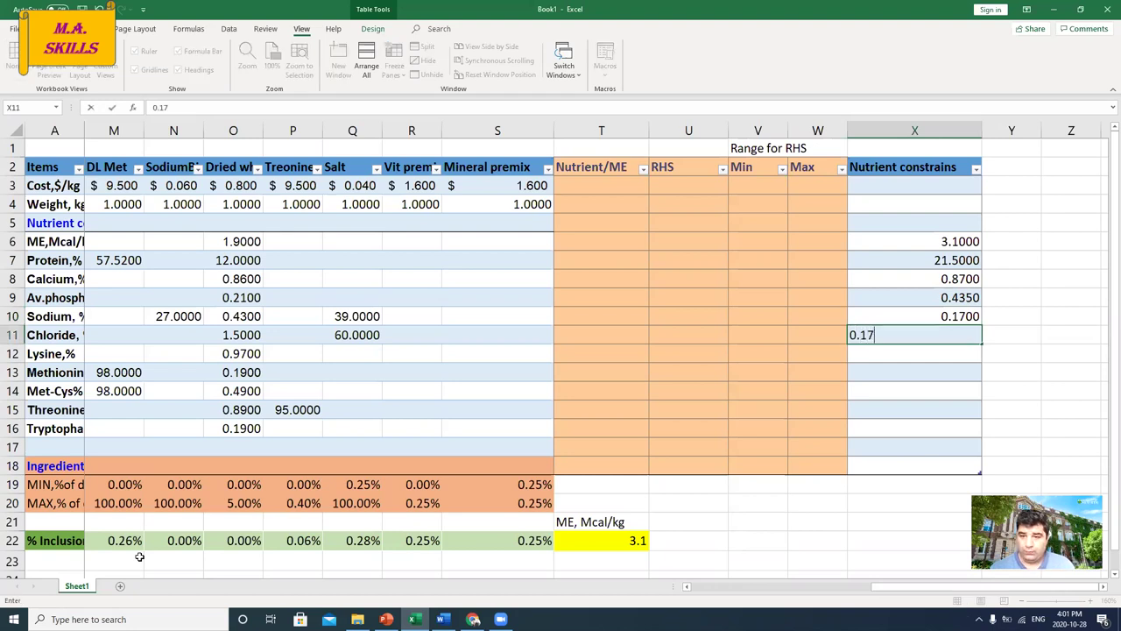
key("Return")
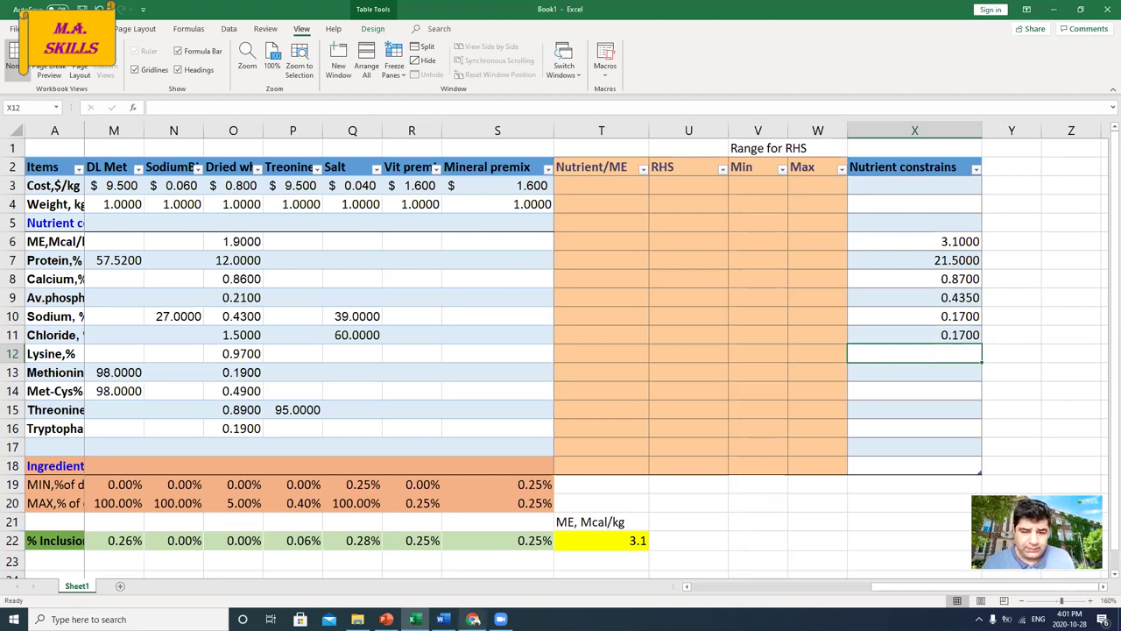
left_click(473, 619)
scroll(219, 443, "down", 1)
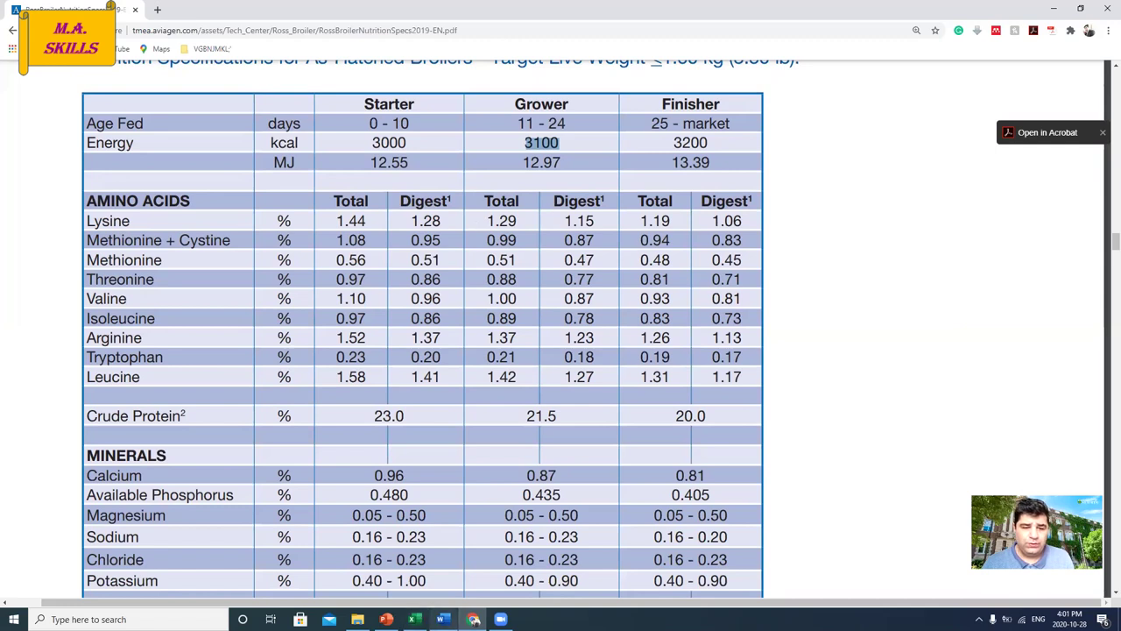
left_click(414, 619)
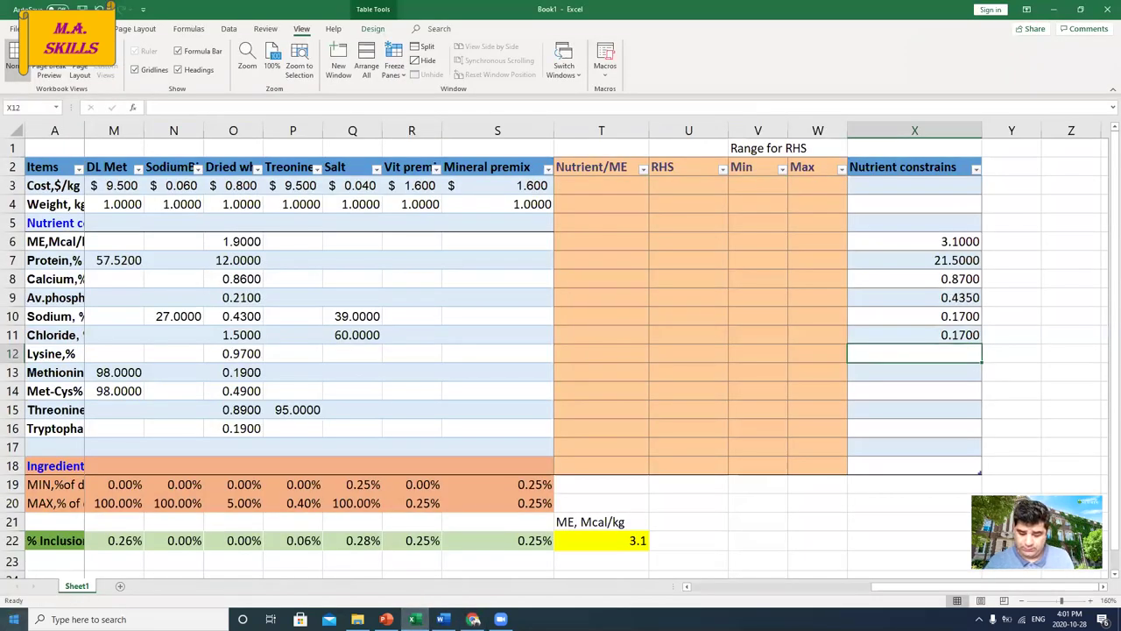
type("1.29")
key("Return")
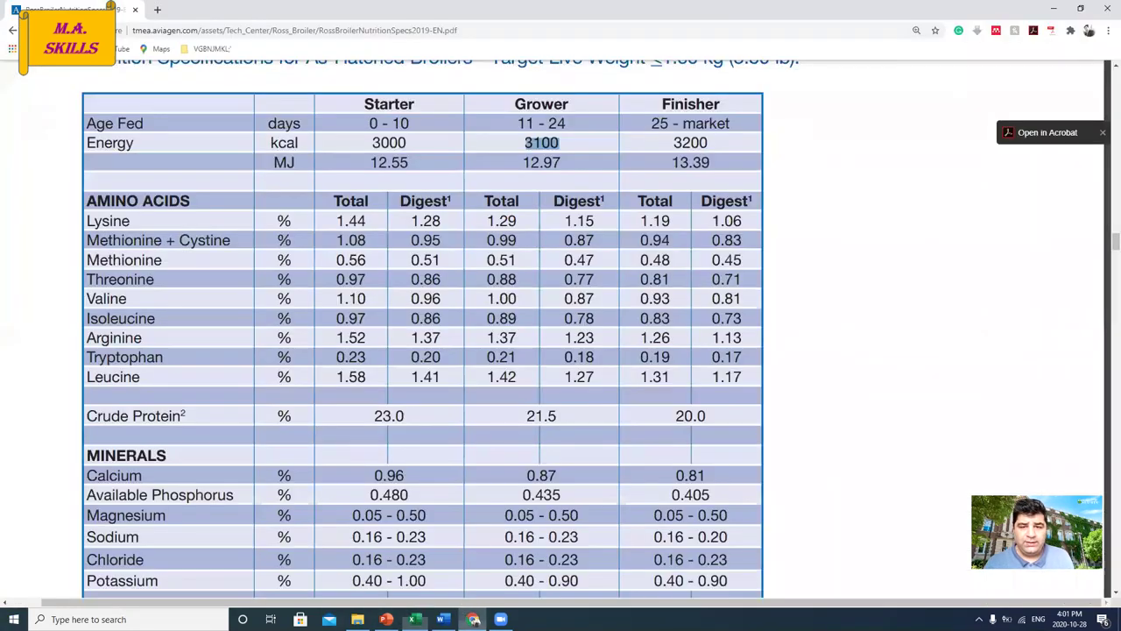
Look up the Grower total methionine and methionine + cystine in the Chrome PDF, entering 0.51 in Excel cell X13 and 0.99 in X14.
left_click(473, 619)
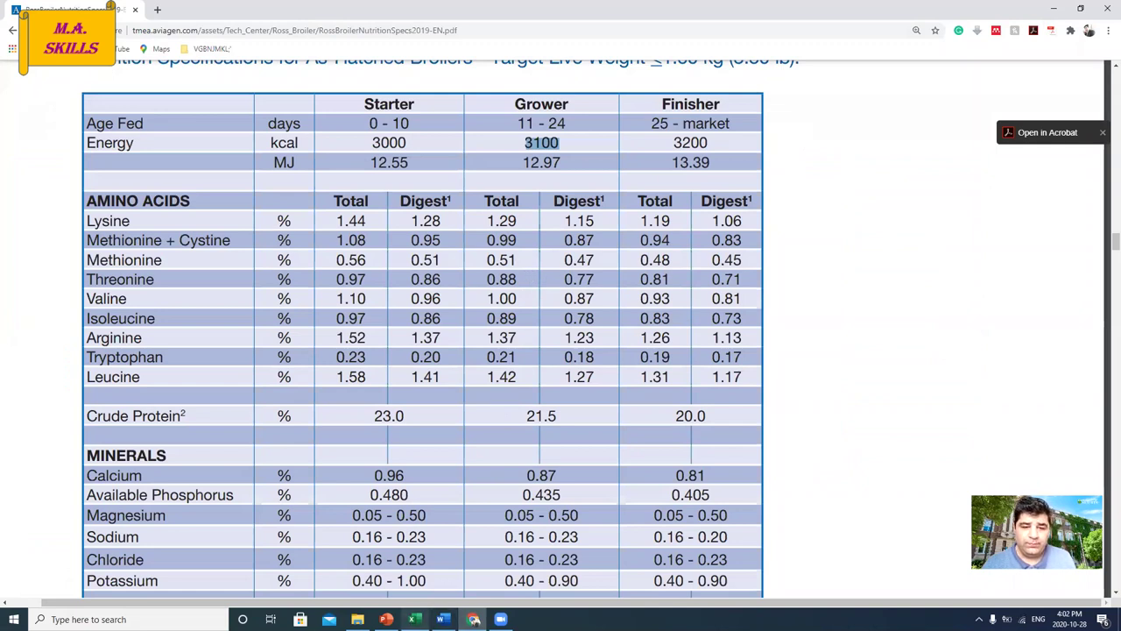
left_click(414, 619)
type("0.51")
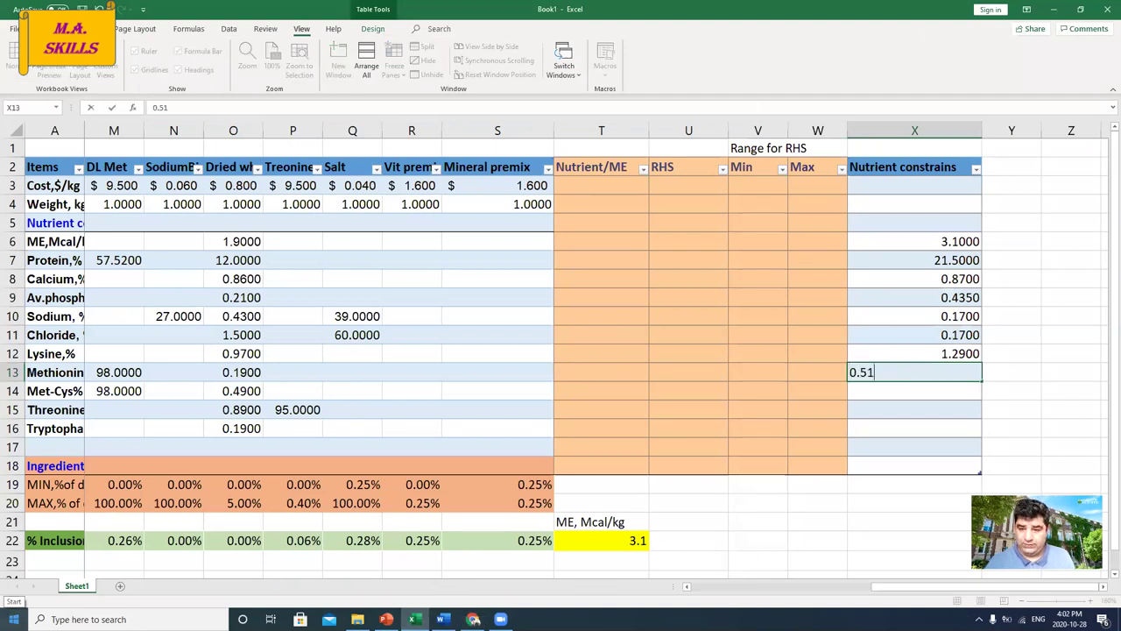
key("Return")
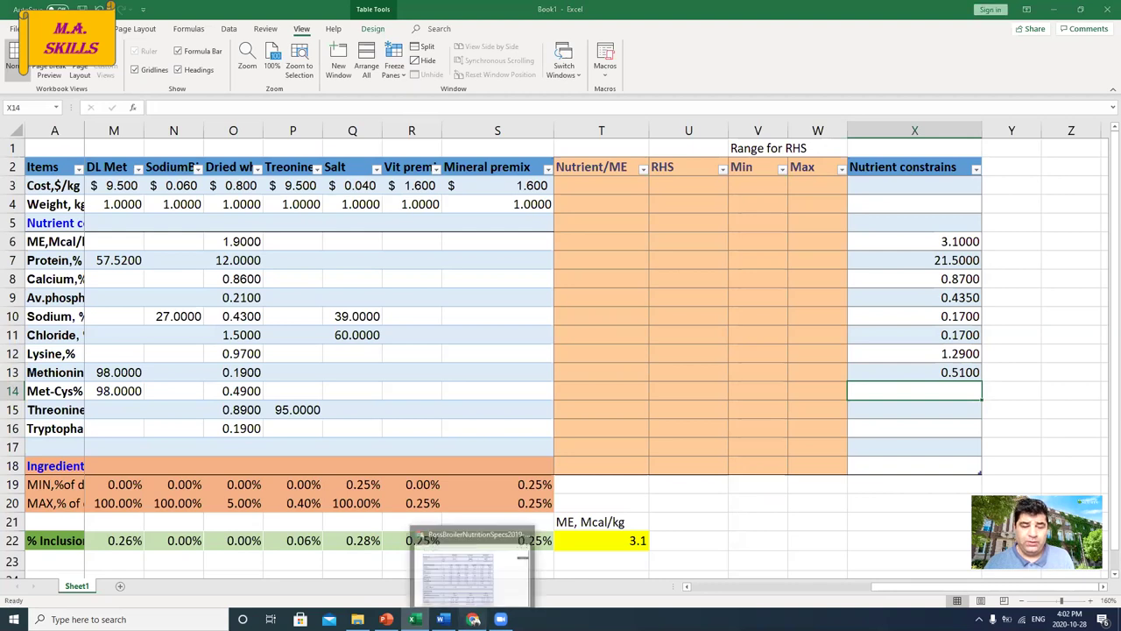
left_click(473, 619)
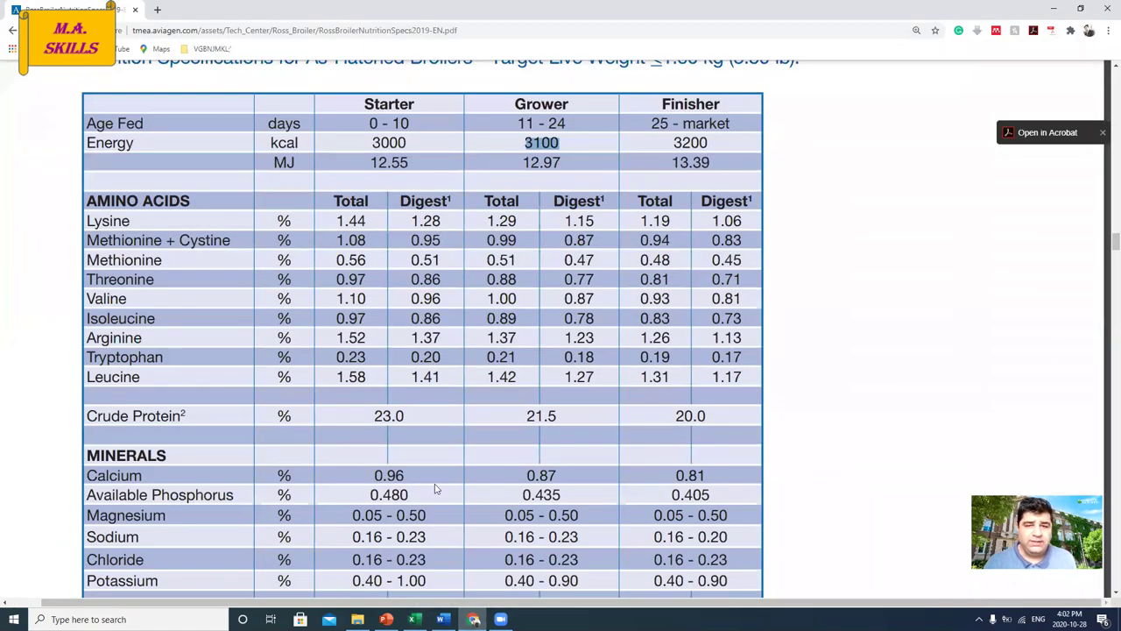
left_click(414, 619)
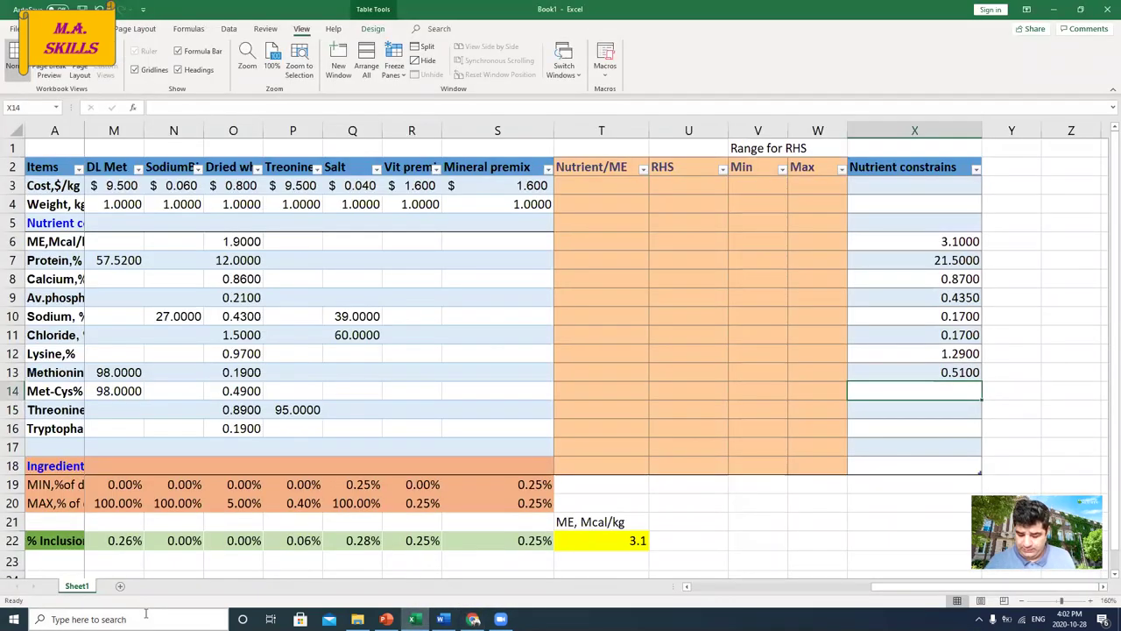
type("0.99")
key("Return")
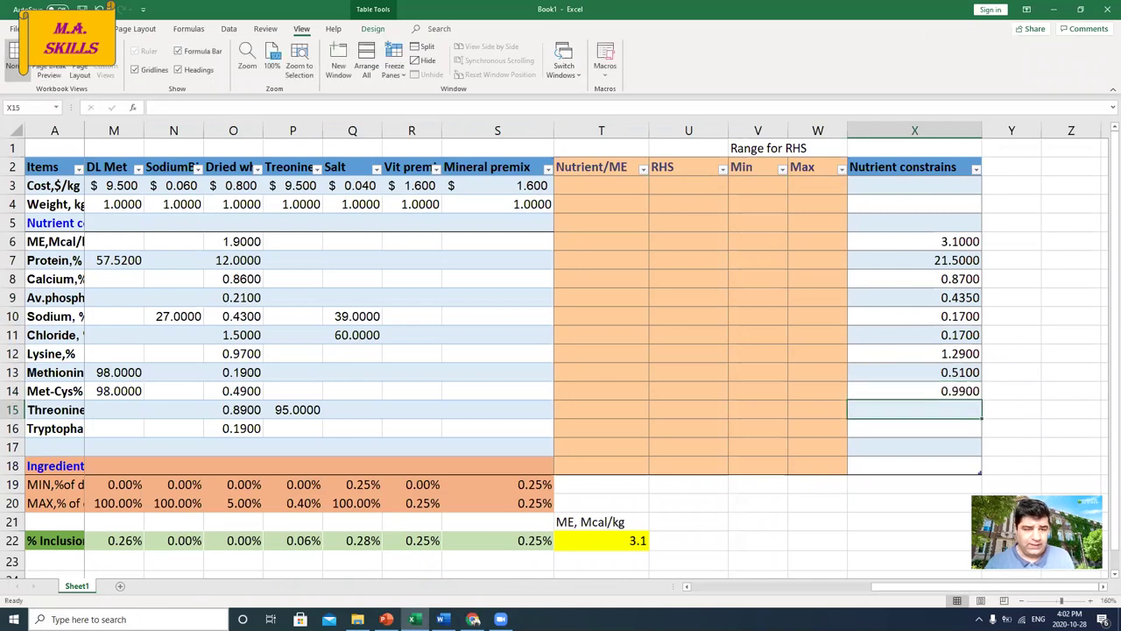
Look up the Grower total threonine and tryptophan in the Chrome PDF, entering 0.88 in Excel cell X15 and 0.21 in X16.
left_click(473, 620)
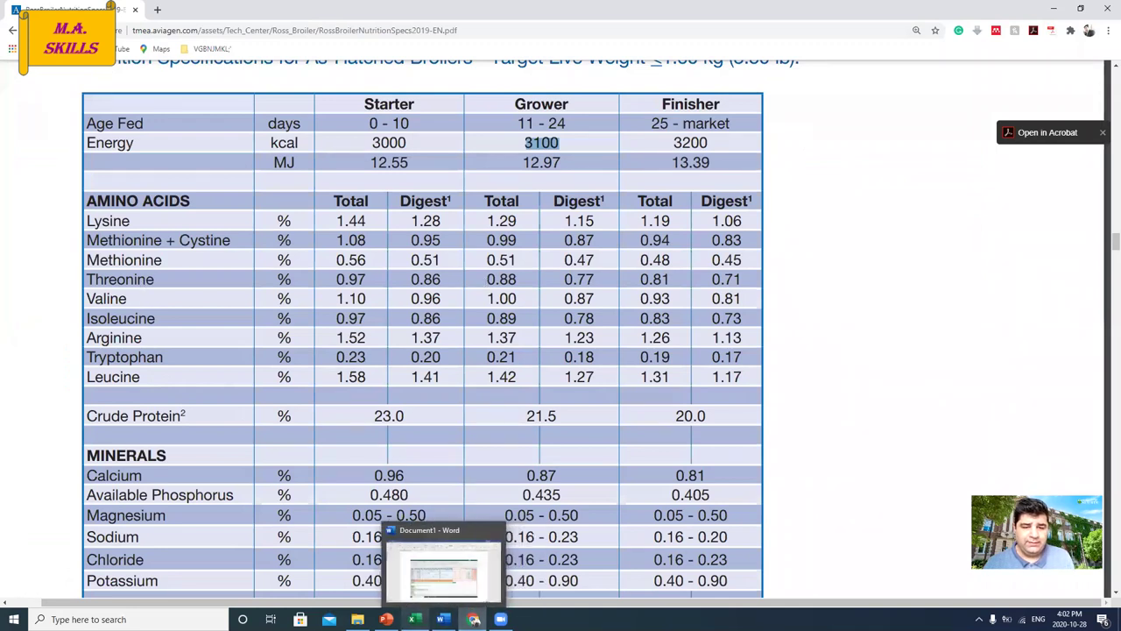
left_click(414, 619)
type(".88")
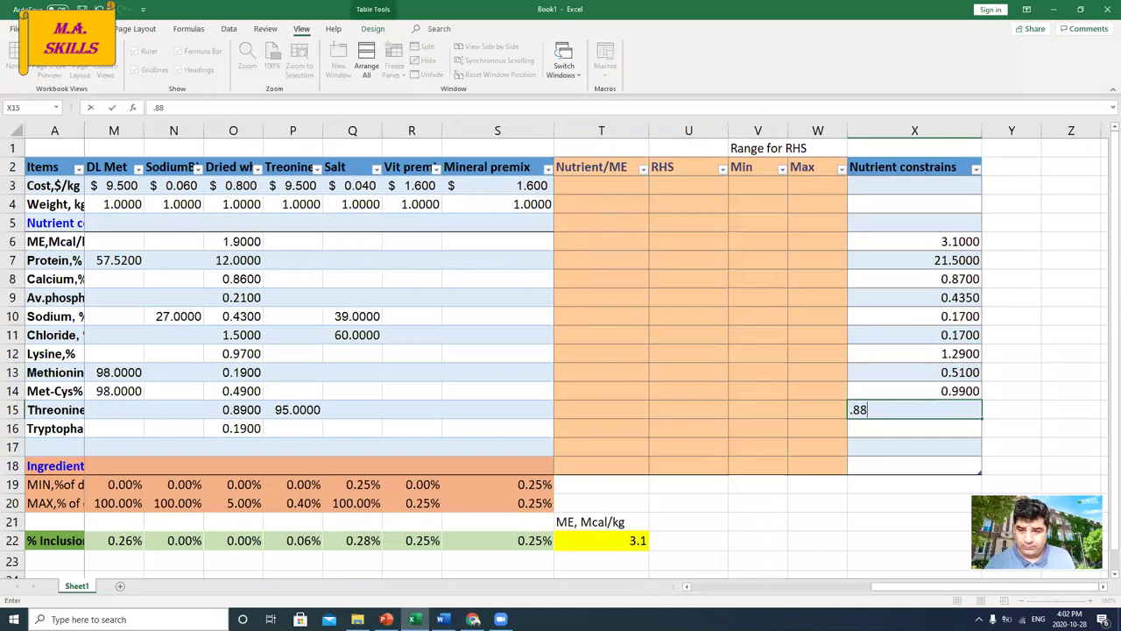
key("Return")
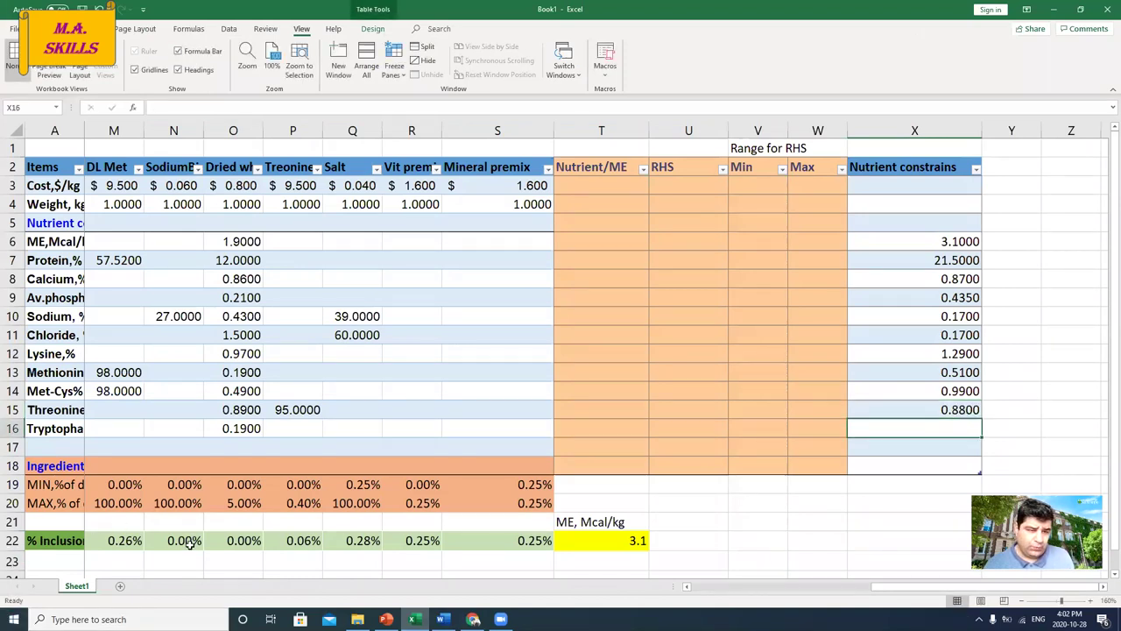
left_click(414, 619)
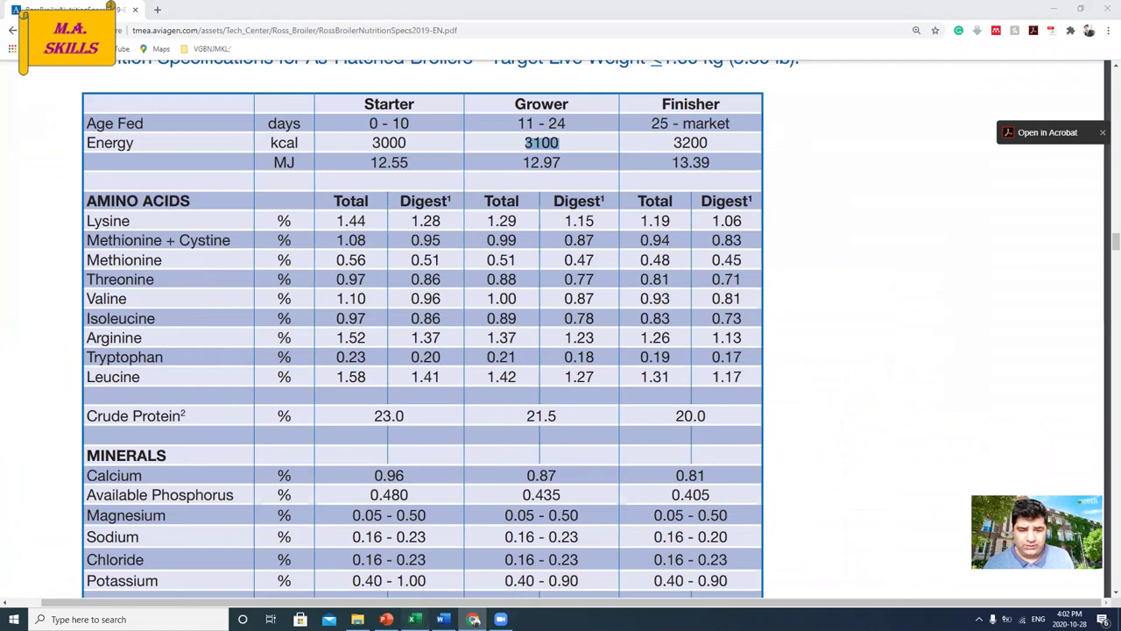
left_click(417, 619)
type("0.21")
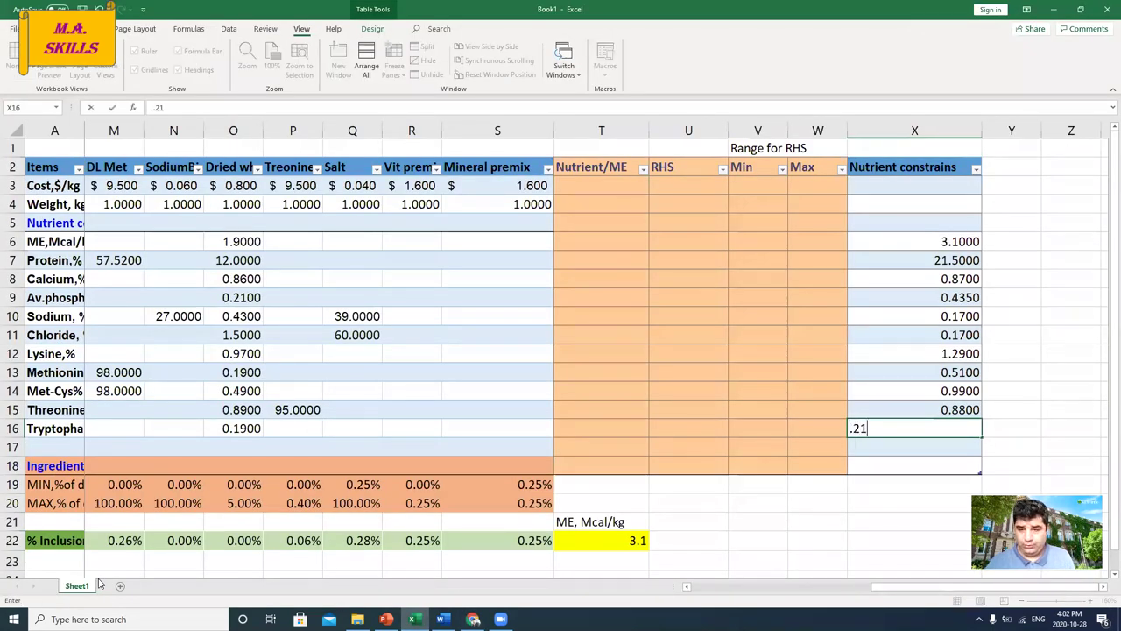
key("Return")
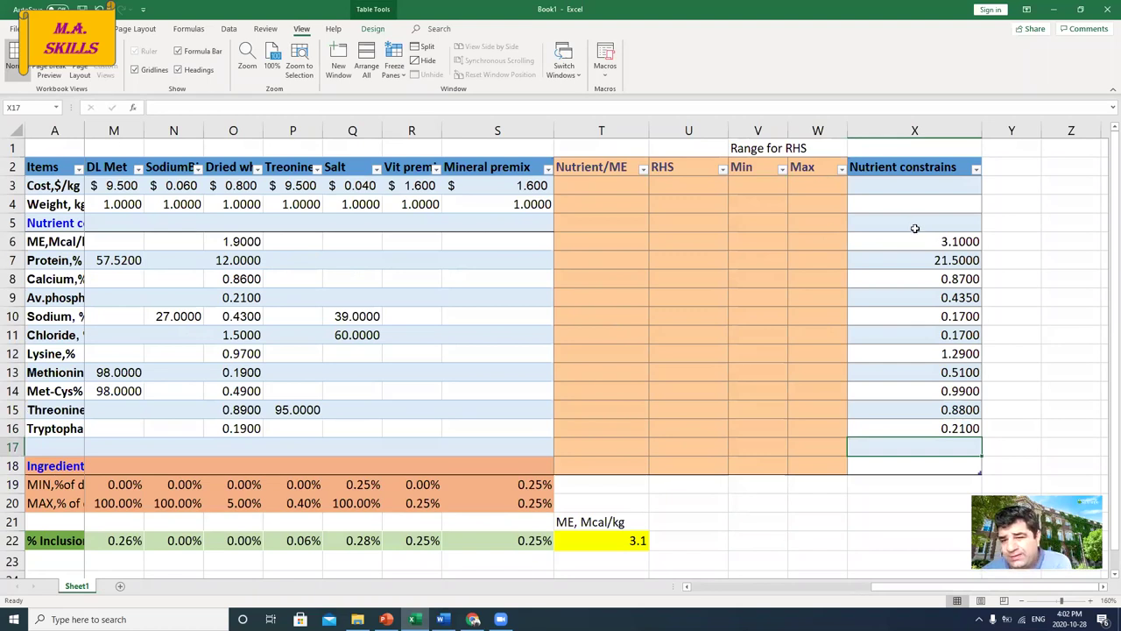
Format the Nutrient constrains cells X3:X18 as numbers with 2 decimal places.
left_click_drag(917, 240, 897, 329)
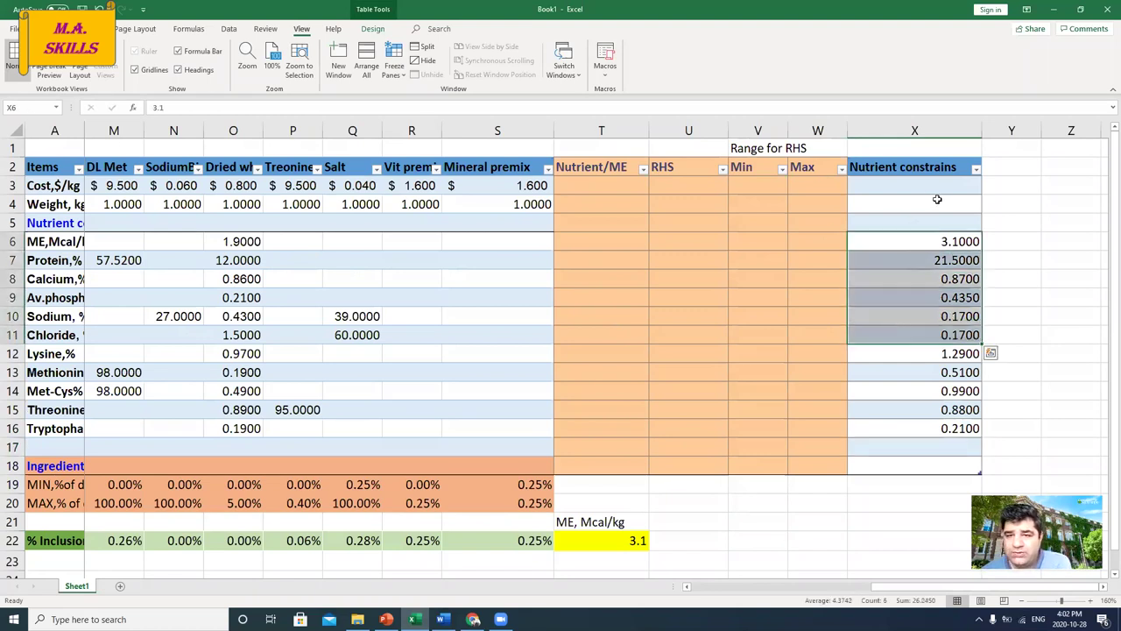
left_click_drag(921, 185, 913, 460)
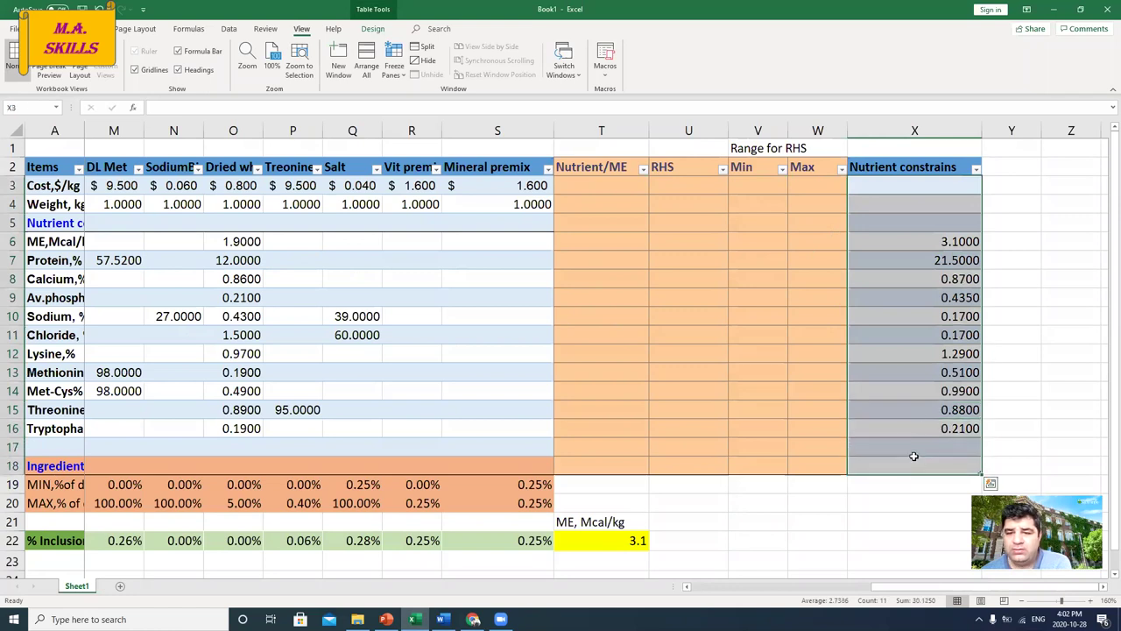
right_click(924, 253)
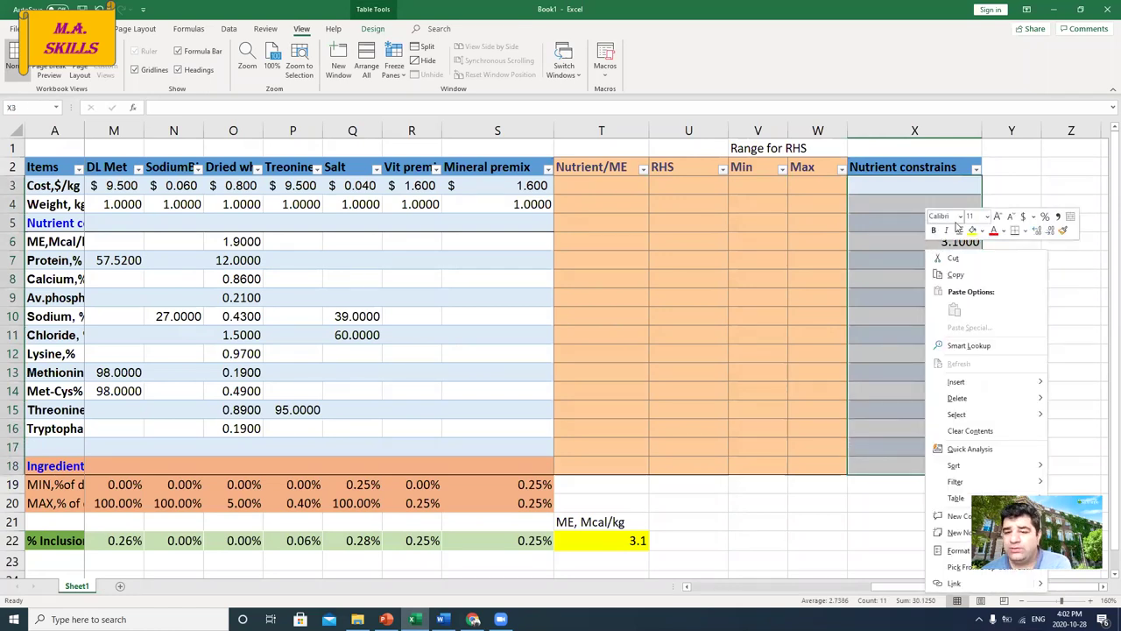
left_click(963, 549)
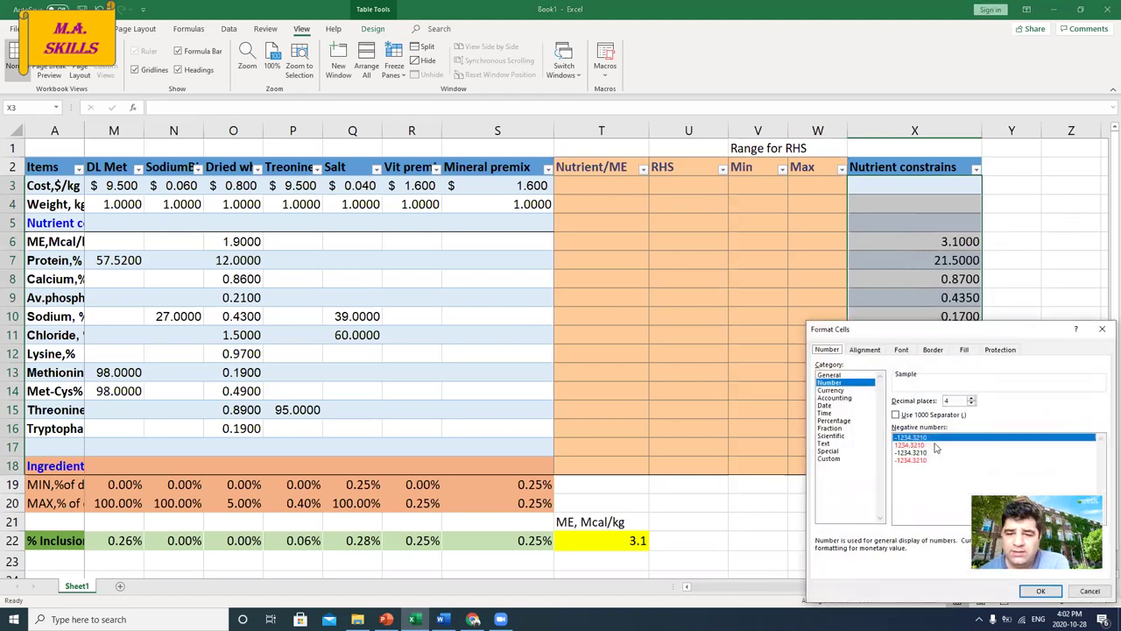
left_click(970, 404)
left_click(970, 404)
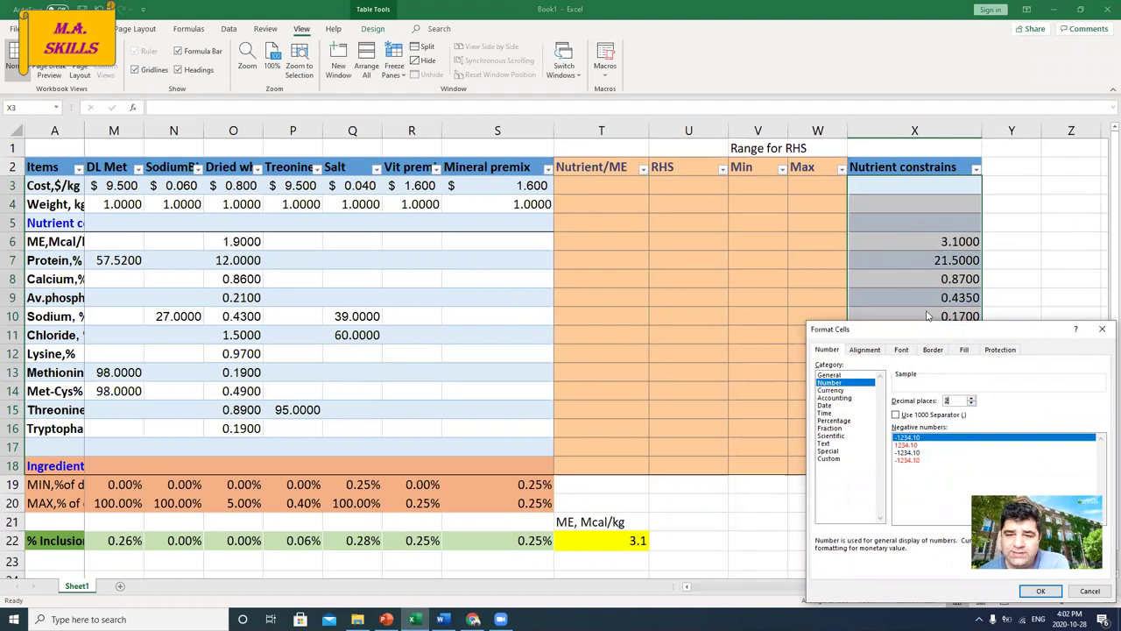
left_click_drag(957, 330, 707, 153)
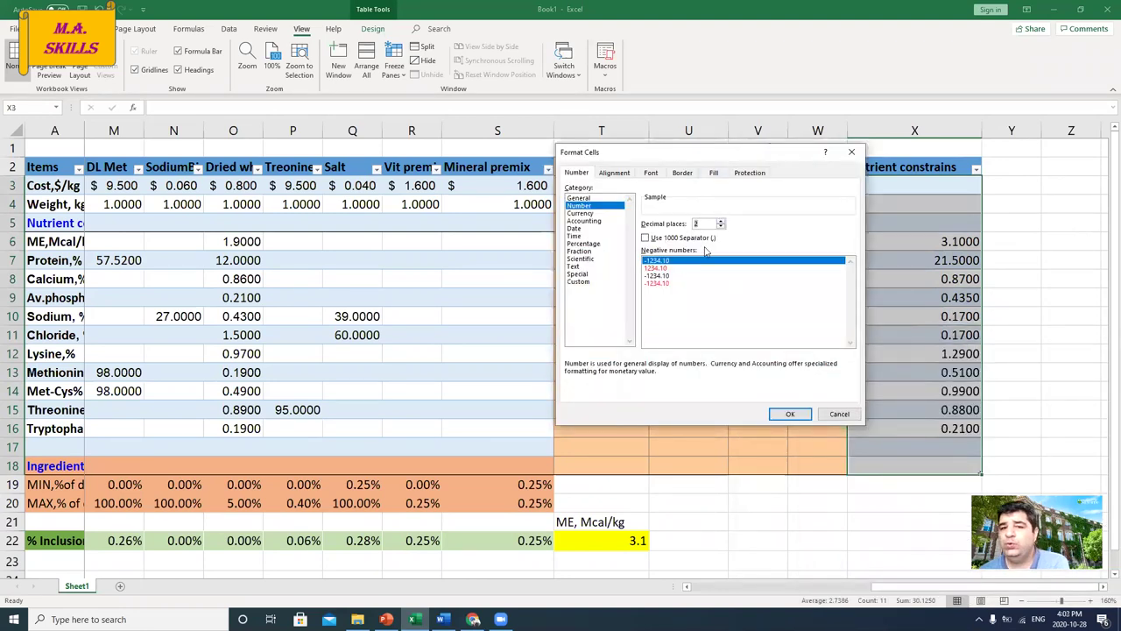
left_click(789, 414)
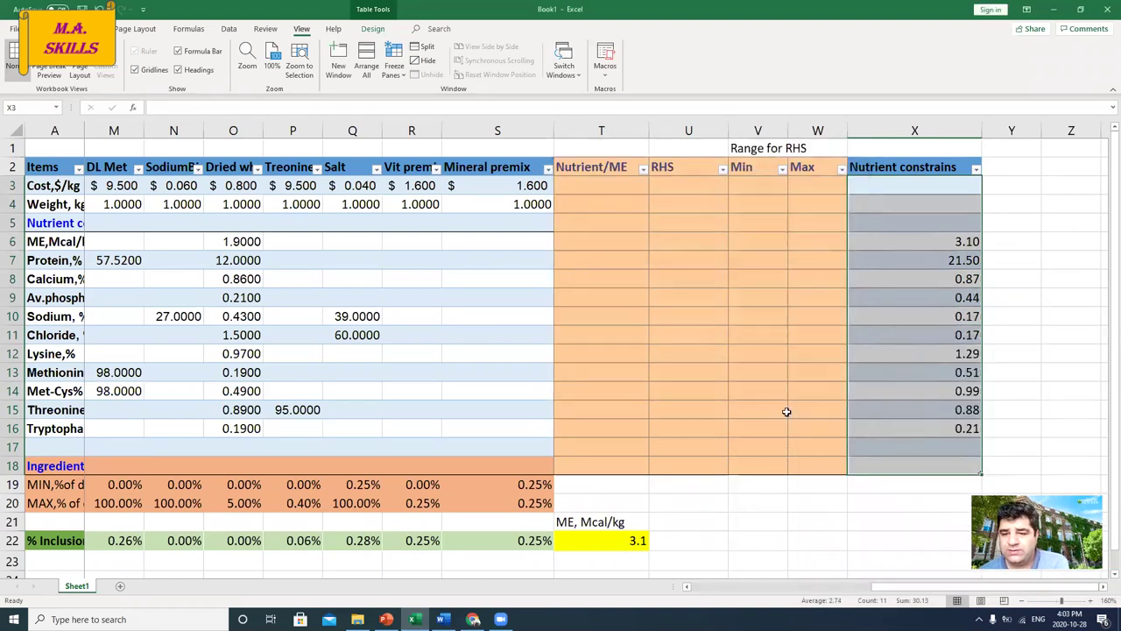
left_click(931, 282)
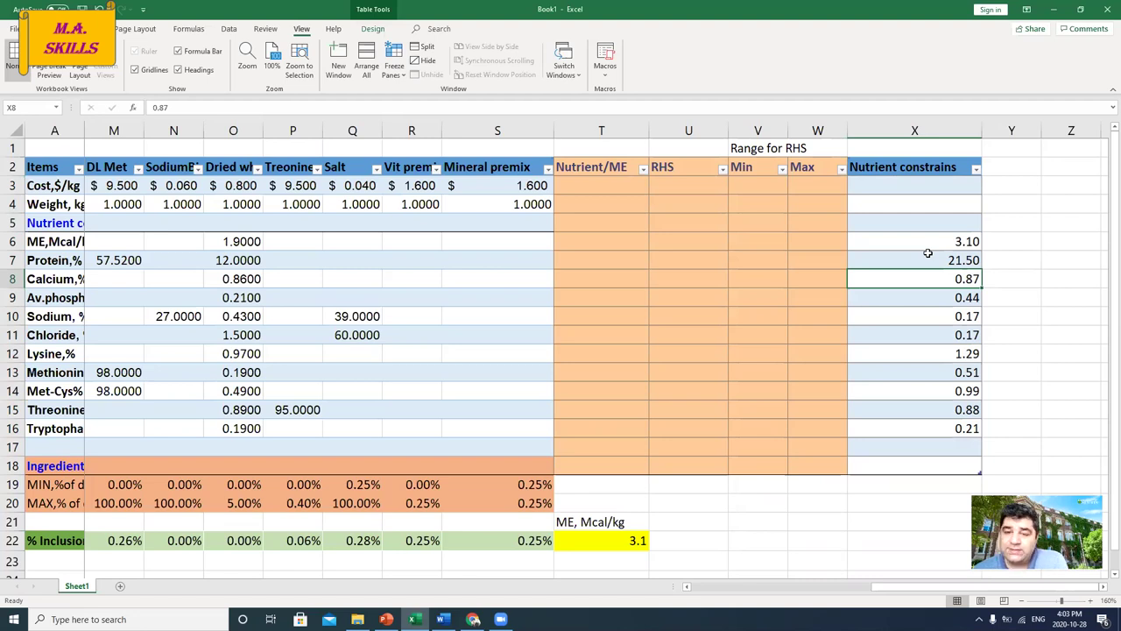
Add a table column headed Nutrient/ME2 in Y2 beside Nutrient constrains and fit column Y's width to its header.
left_click(1001, 173)
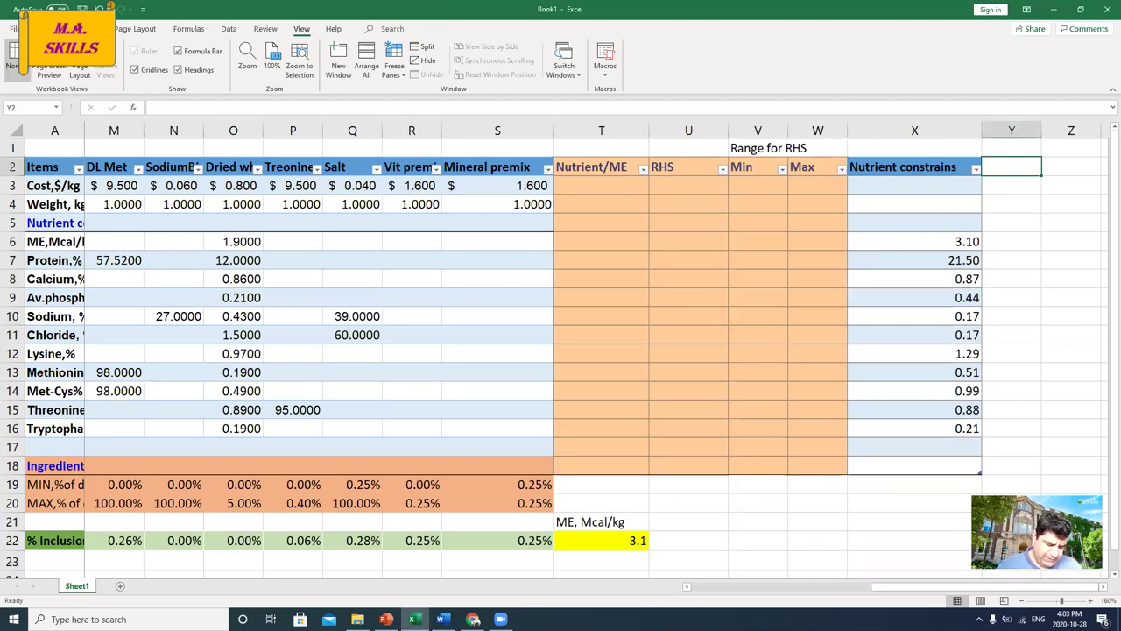
type("Nutrient/")
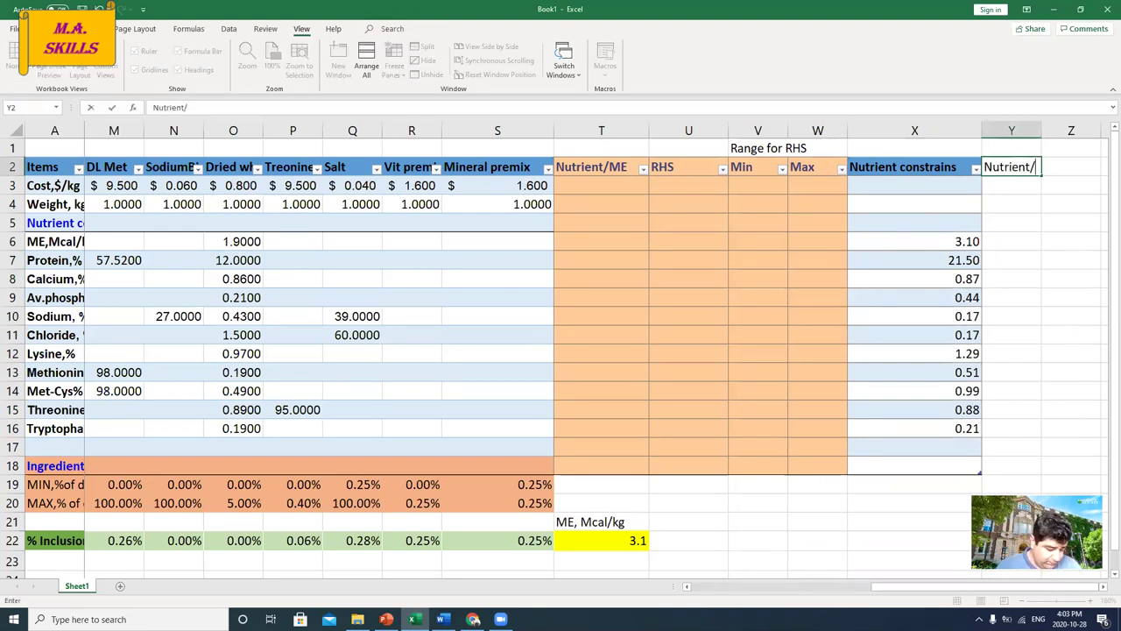
type("ME2")
key("Return")
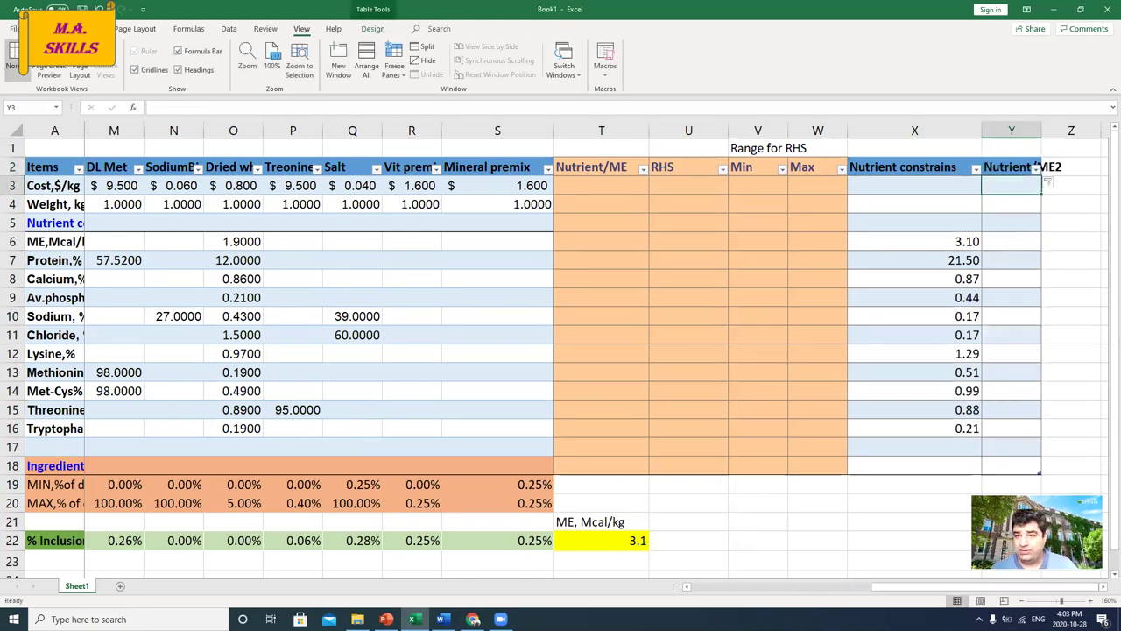
double_click(1040, 135)
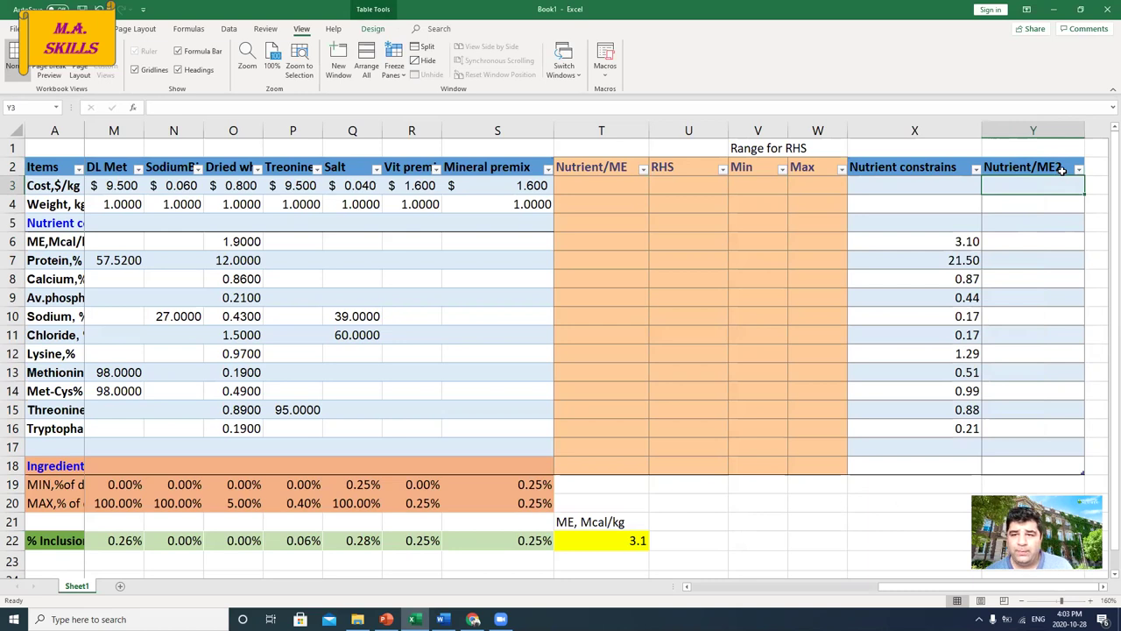
Try to remove the trailing 2 from the header in Y2 so that it reads Nutrient/ME.
left_click(1061, 170)
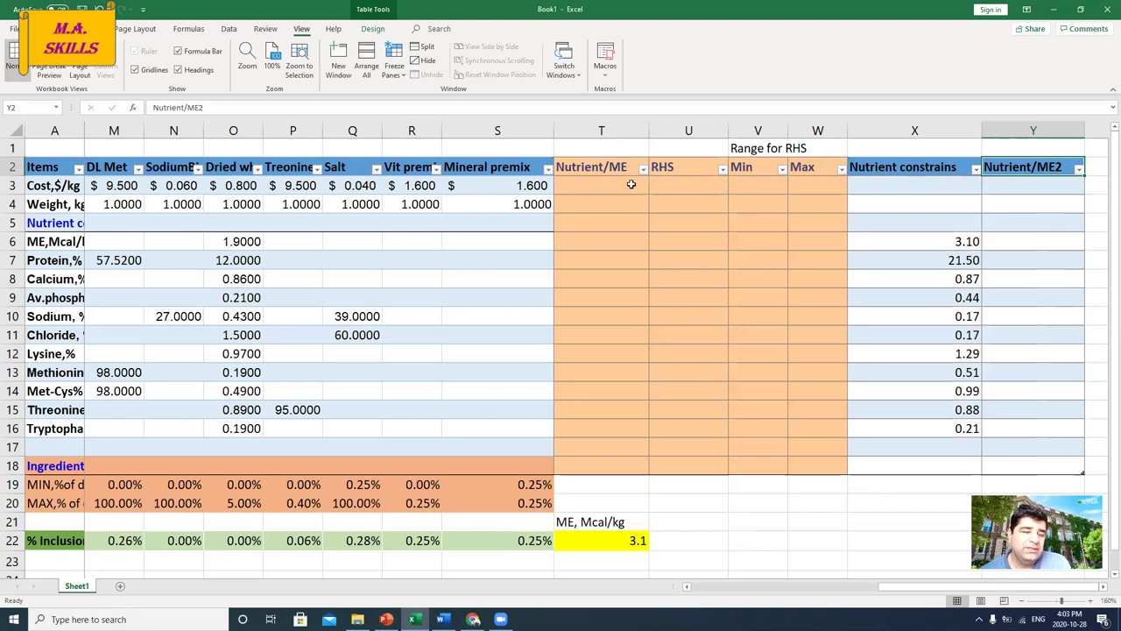
left_click(339, 106)
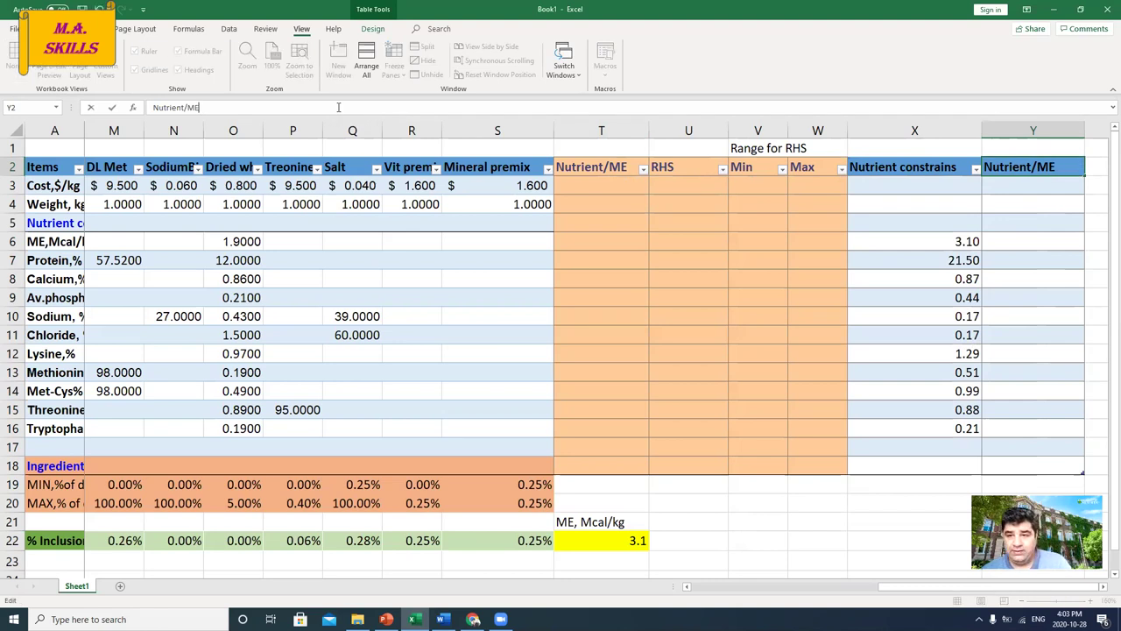
key("Return")
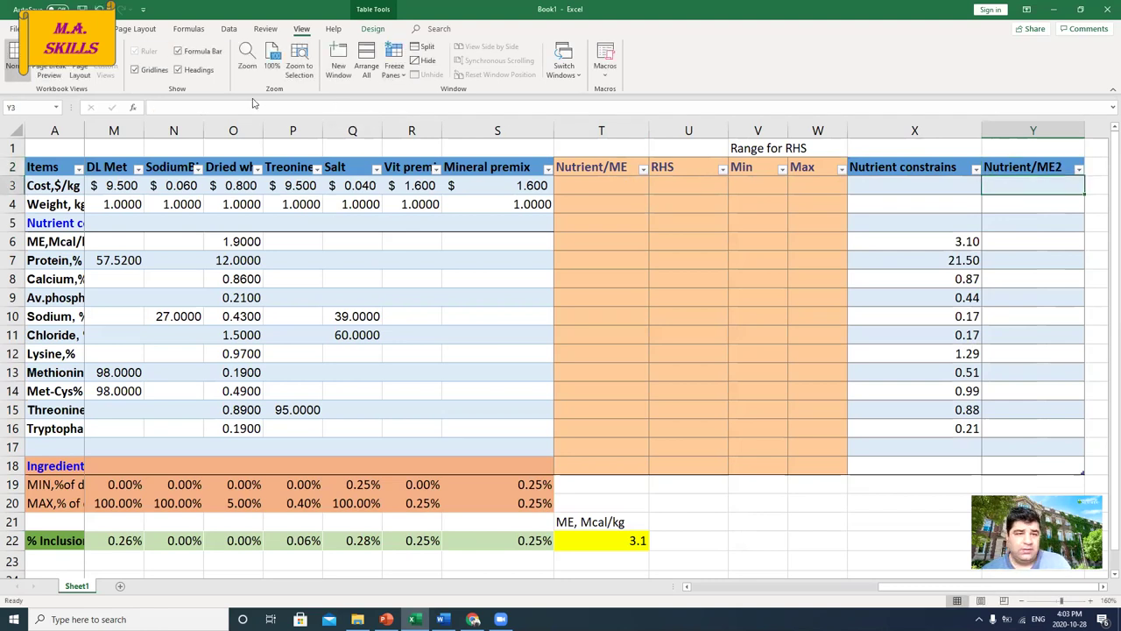
Rename the Y2 column header as Nut/ME.
left_click(1011, 166)
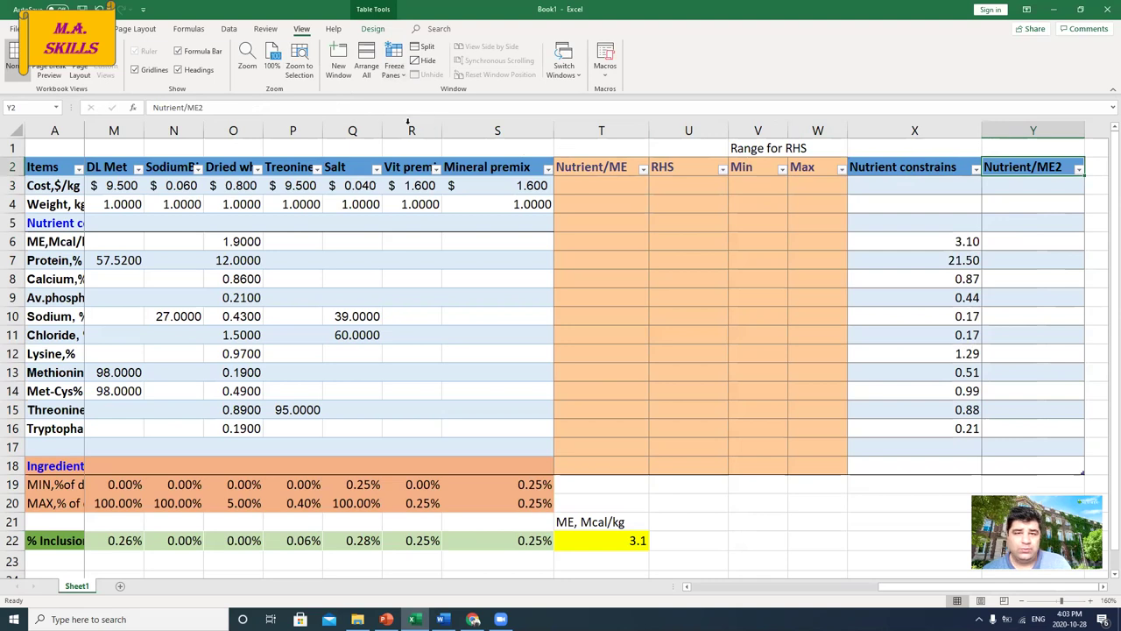
left_click(181, 106)
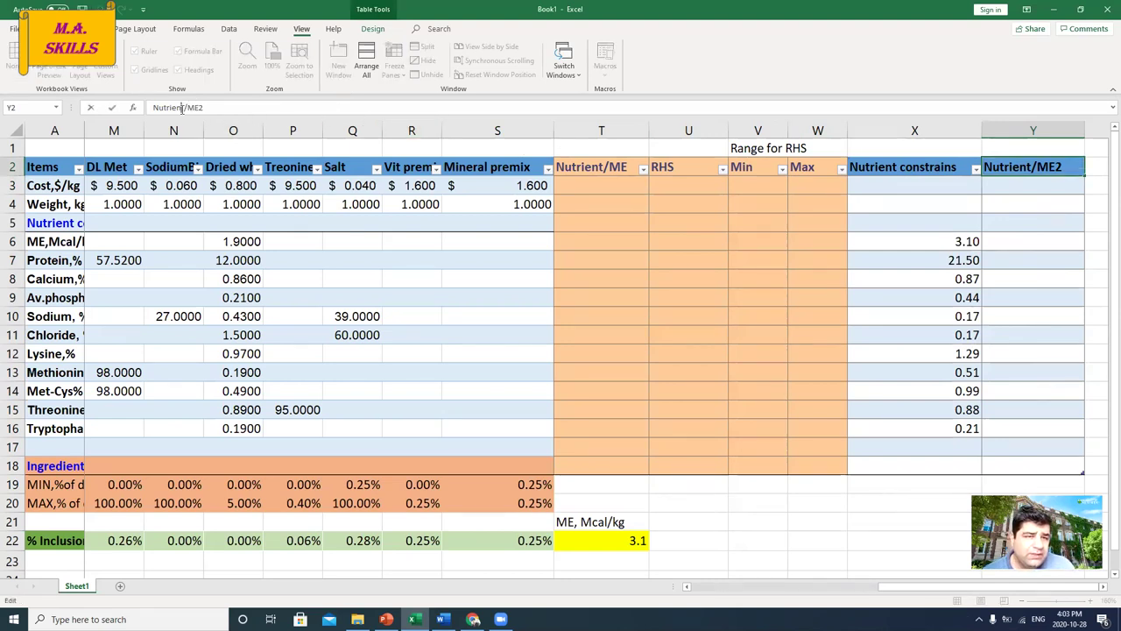
key("BackSpace")
key("BackSpace")
key("BackSpace")
key("BackSpace")
key("BackSpace")
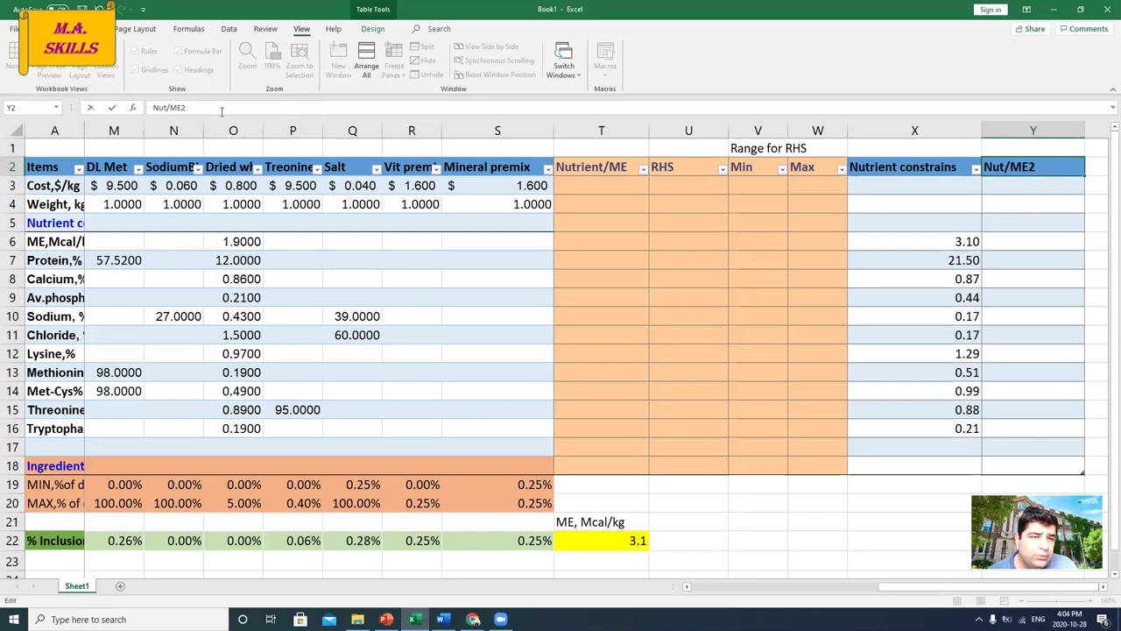
key("BackSpace")
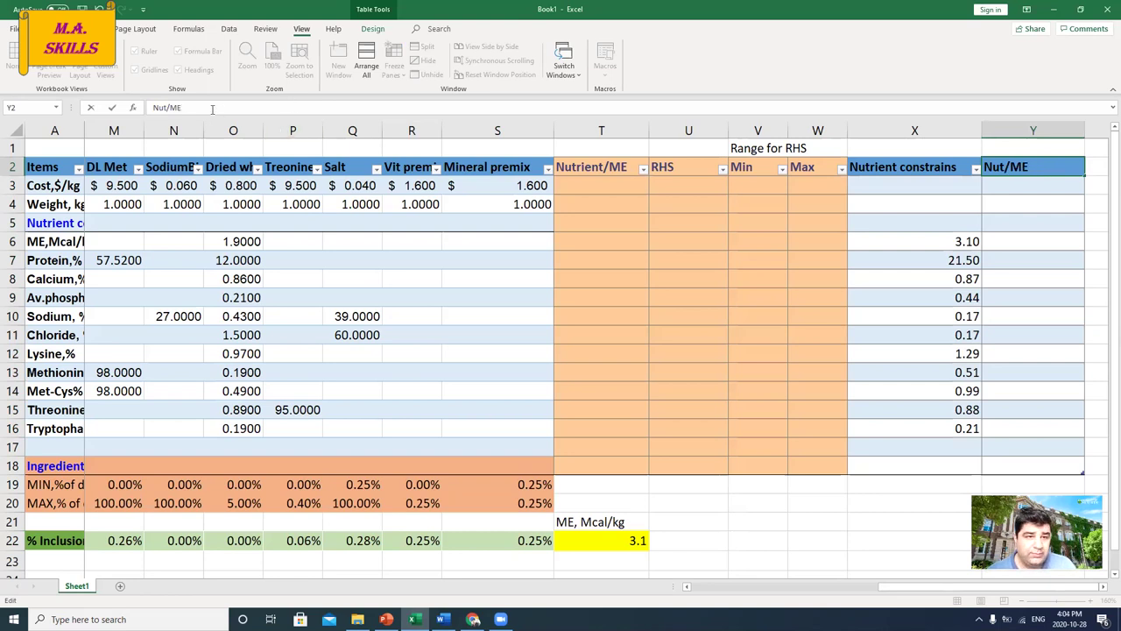
key("Return")
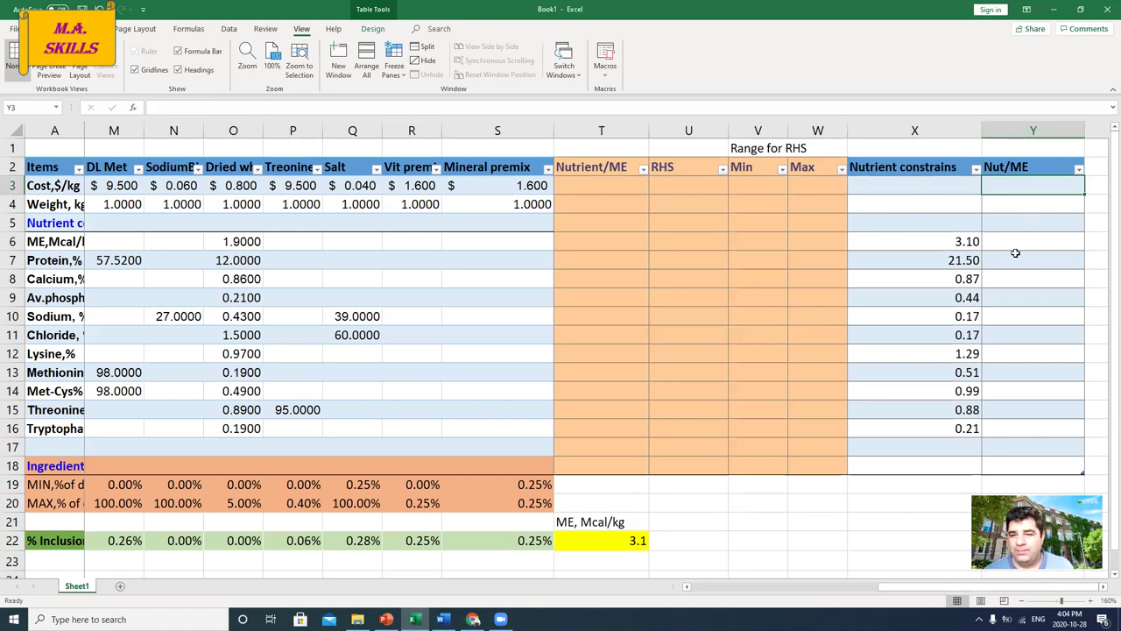
Enter a formula in Y6 that divides the ME row's Nutrient constrains value by itself.
left_click(1013, 245)
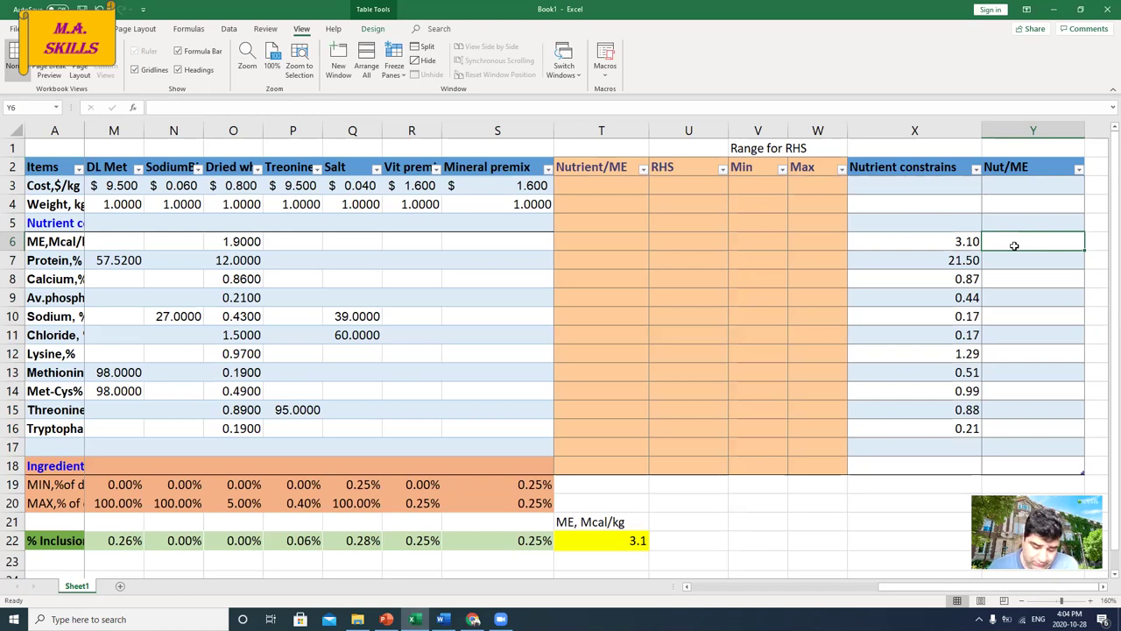
type("=")
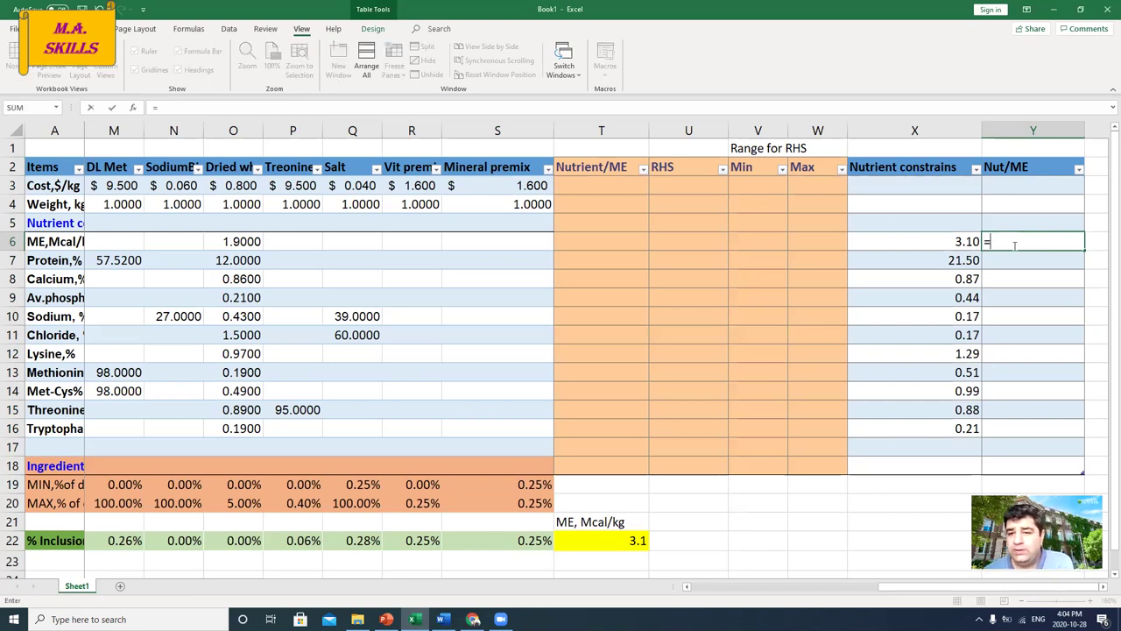
left_click(946, 241)
type("/")
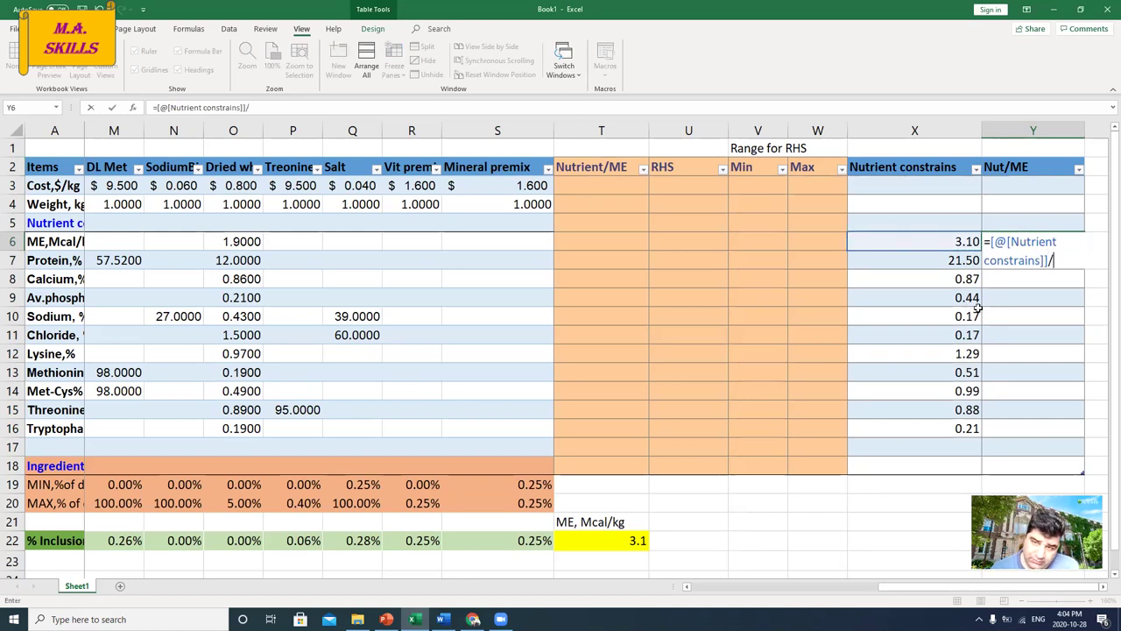
left_click(911, 238)
key("Return")
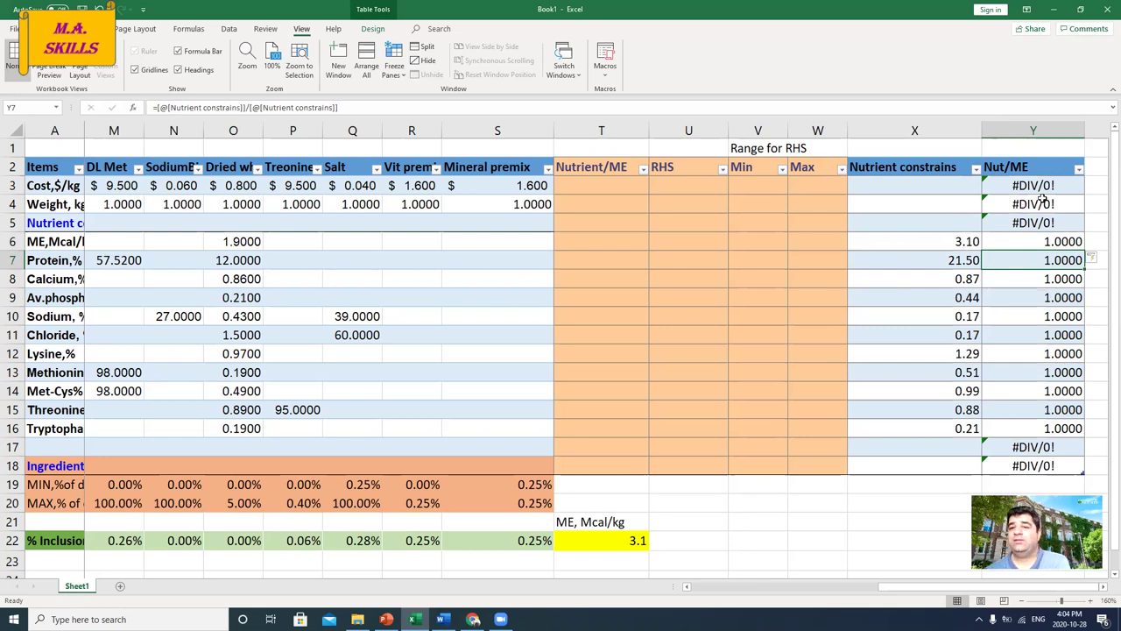
Clear the auto-filled formulas from the Nut/ME cells Y3:Y5 and Y7:Y18, keeping only Y6.
left_click_drag(1046, 182, 1020, 467)
key("Delete")
key("Delete")
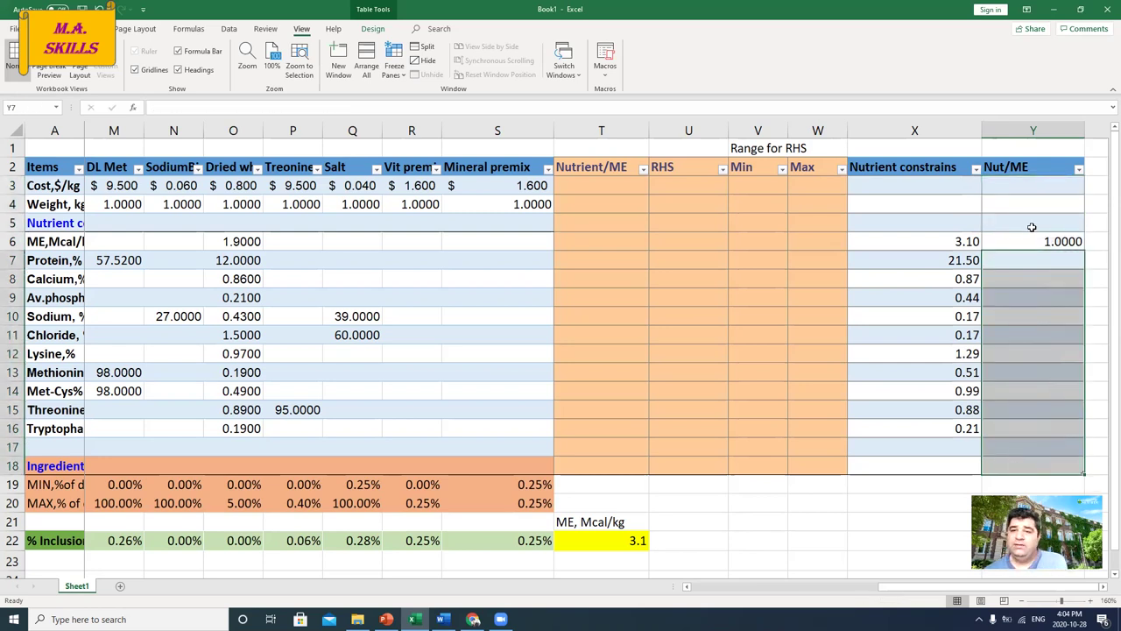
Enter =[@[Nutrient constrains]]/$X$6 in Y7 to calculate the protein-to-ME ratio with an absolute ME reference.
left_click(1031, 260)
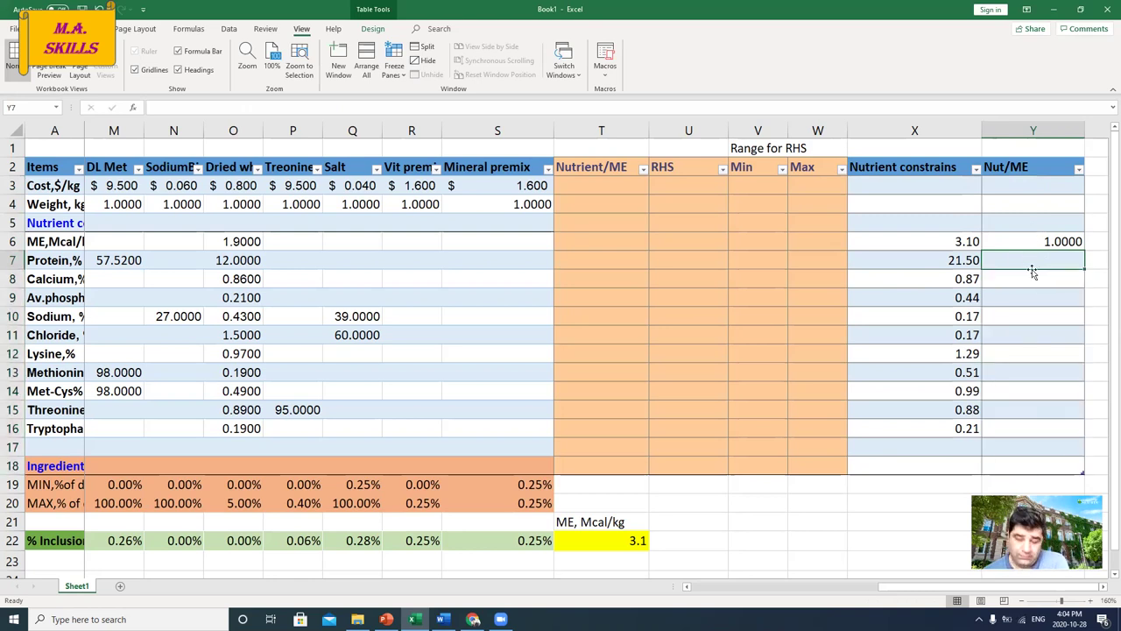
type("=")
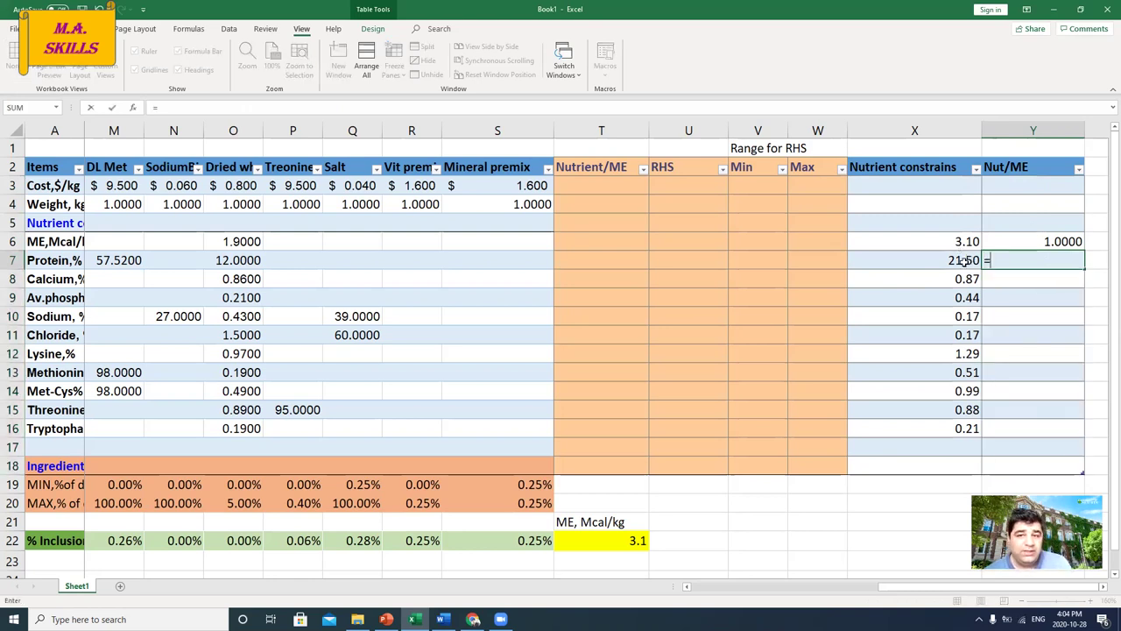
left_click(954, 261)
type("/")
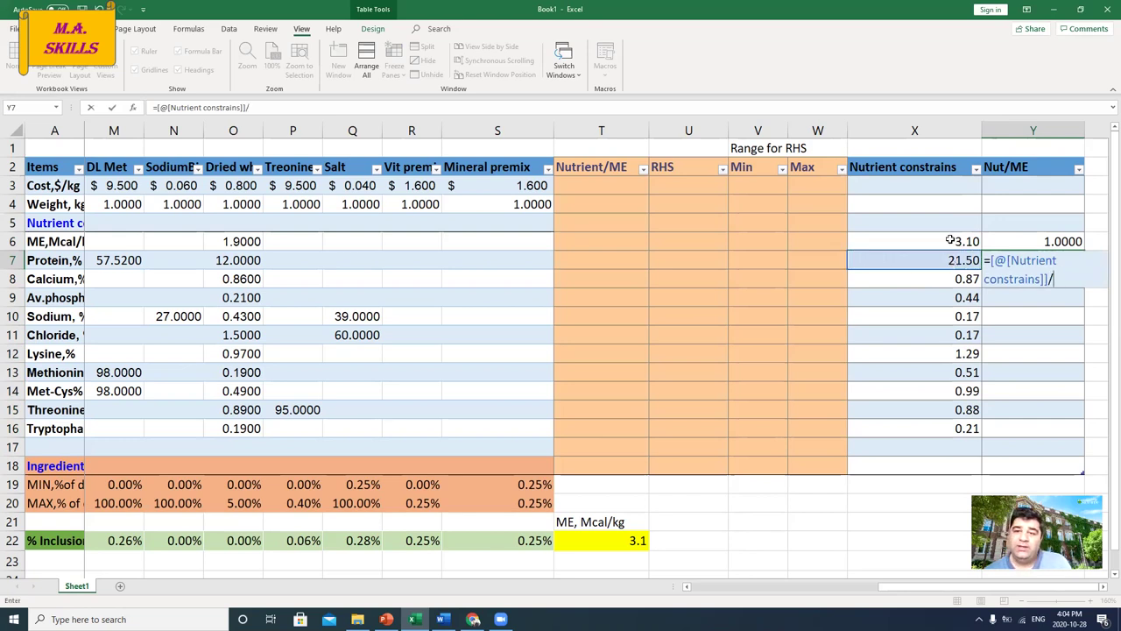
left_click(951, 241)
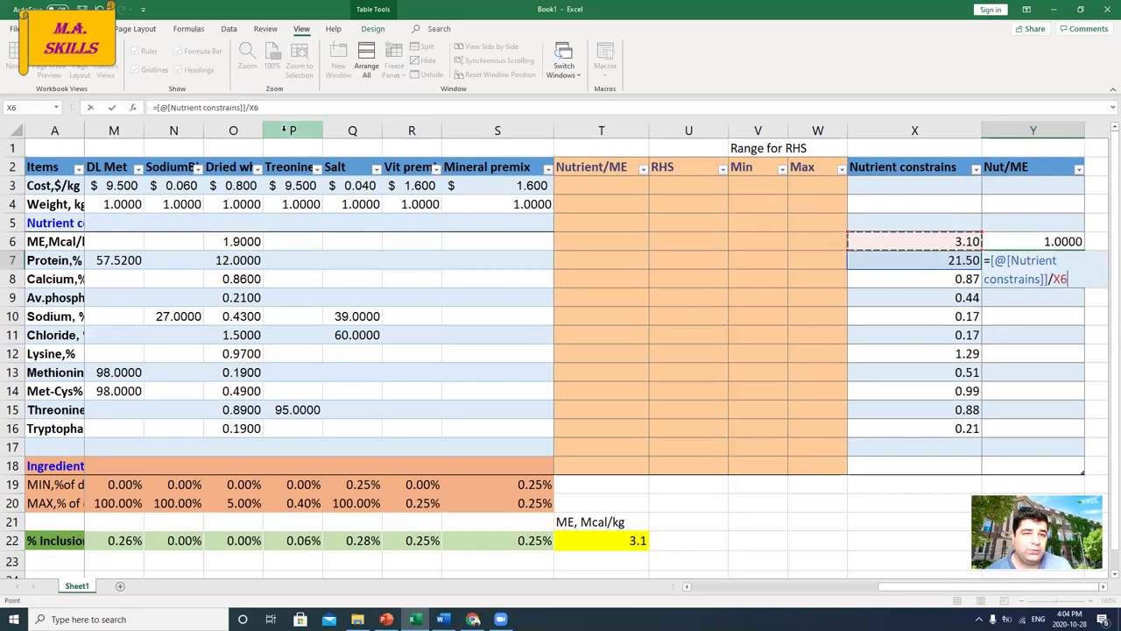
key("F2")
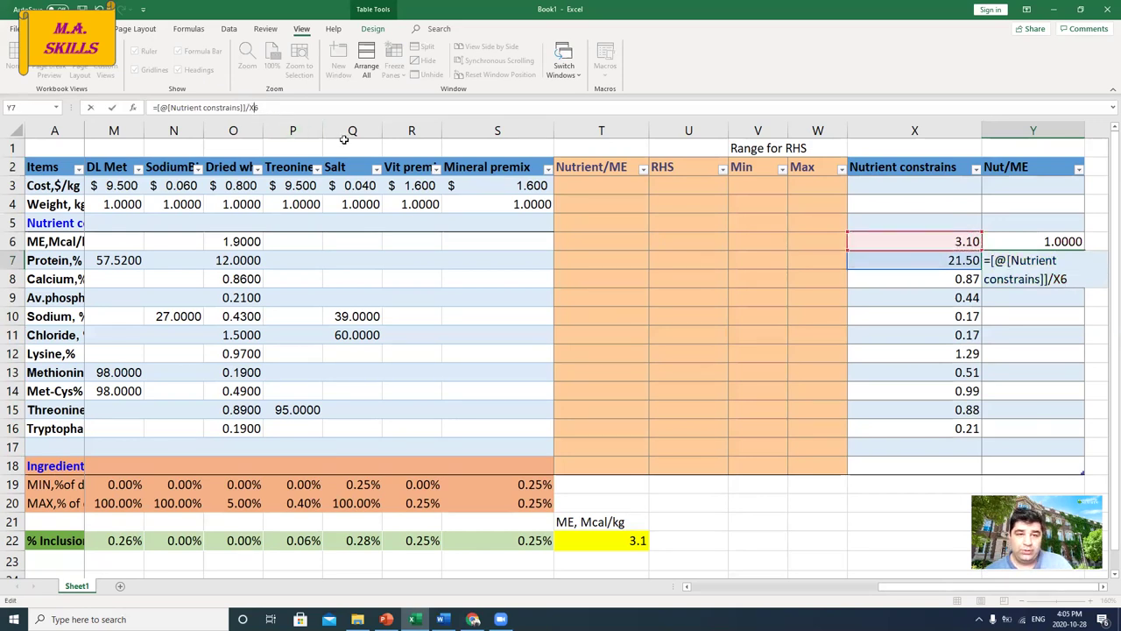
key("F4")
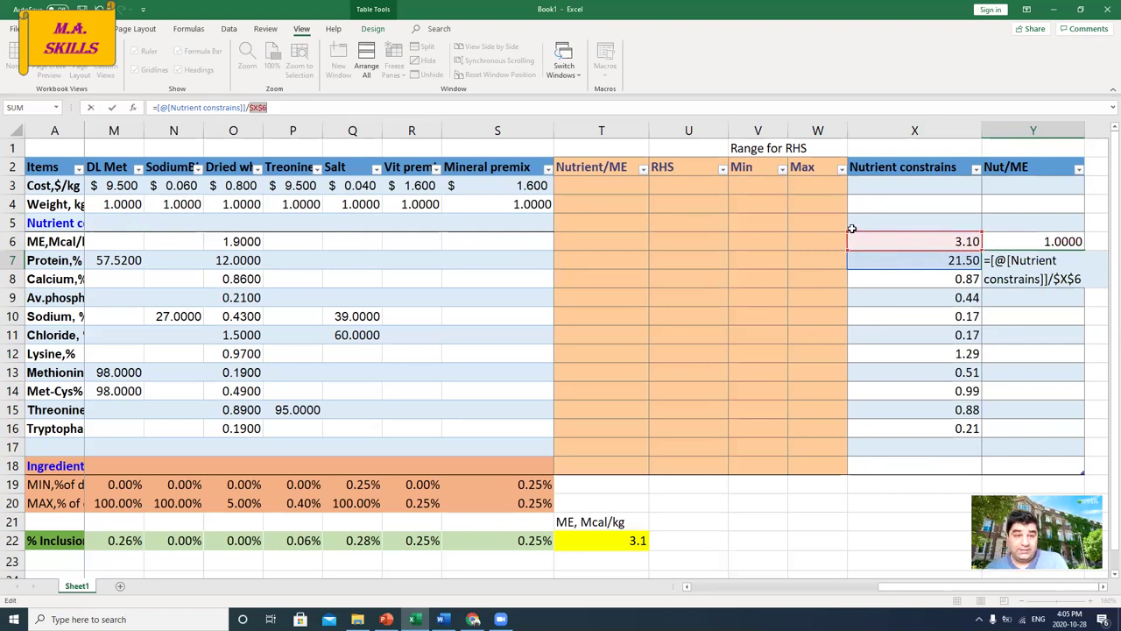
key("Return")
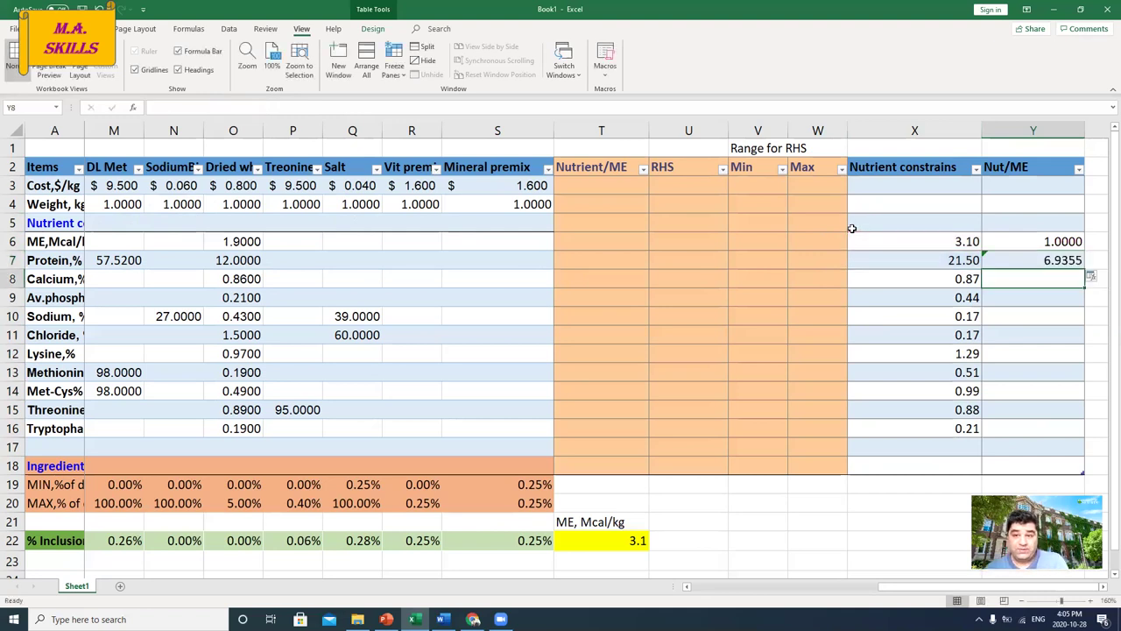
Fill the Y7 ratio formula down through Y16 for the remaining nutrients.
left_click(1022, 259)
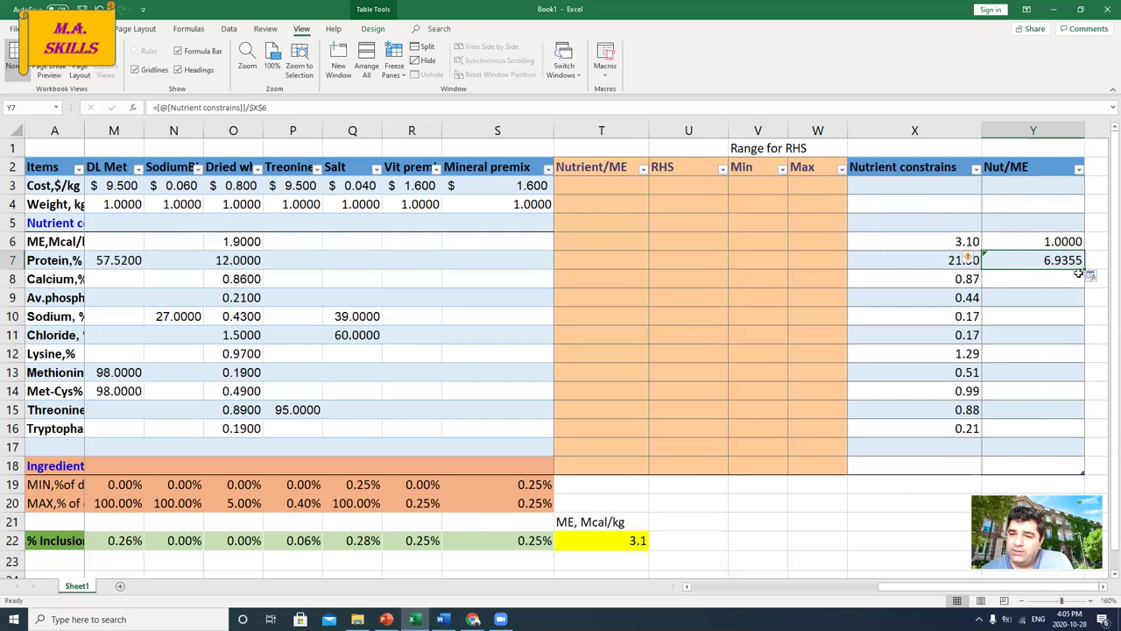
left_click(945, 241)
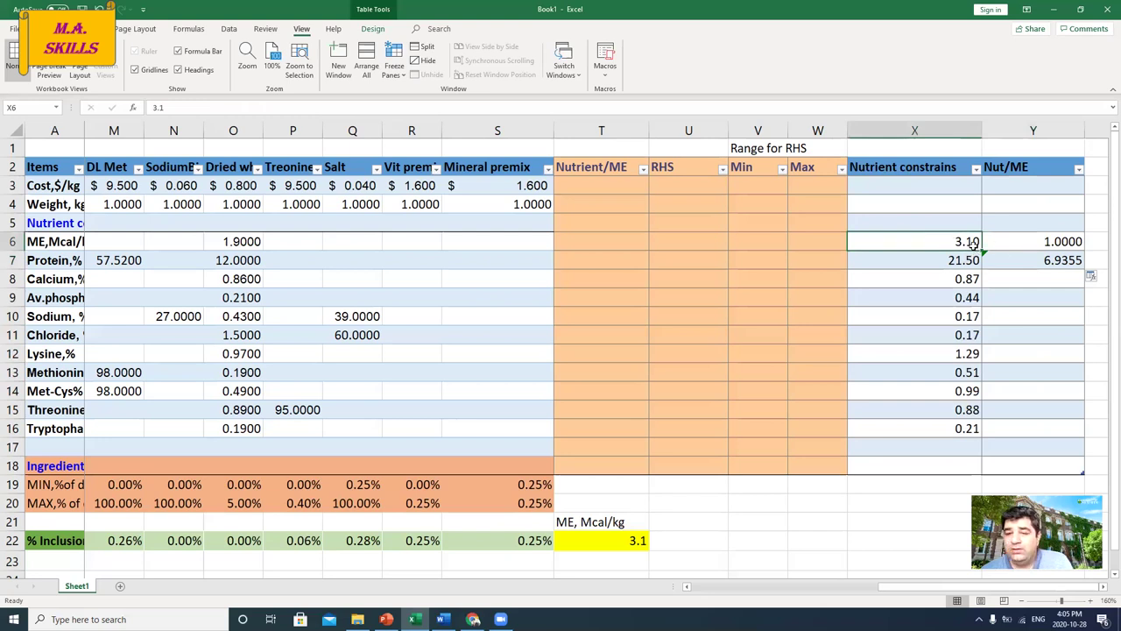
left_click(1058, 260)
left_click_drag(1086, 274, 1084, 437)
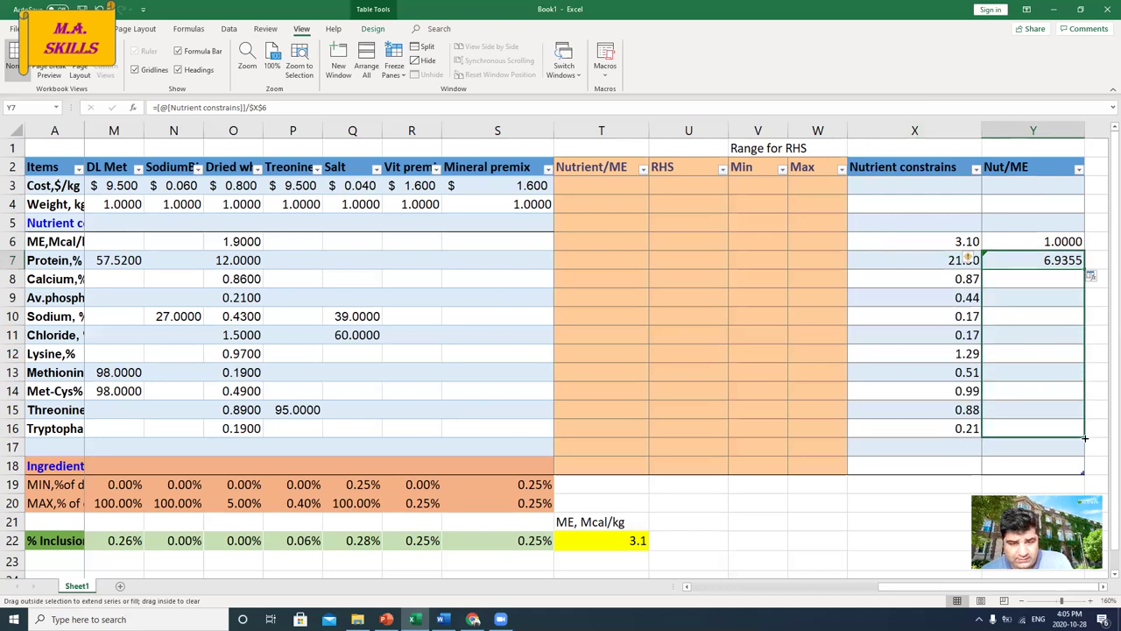
left_click_drag(1084, 438, 1084, 438)
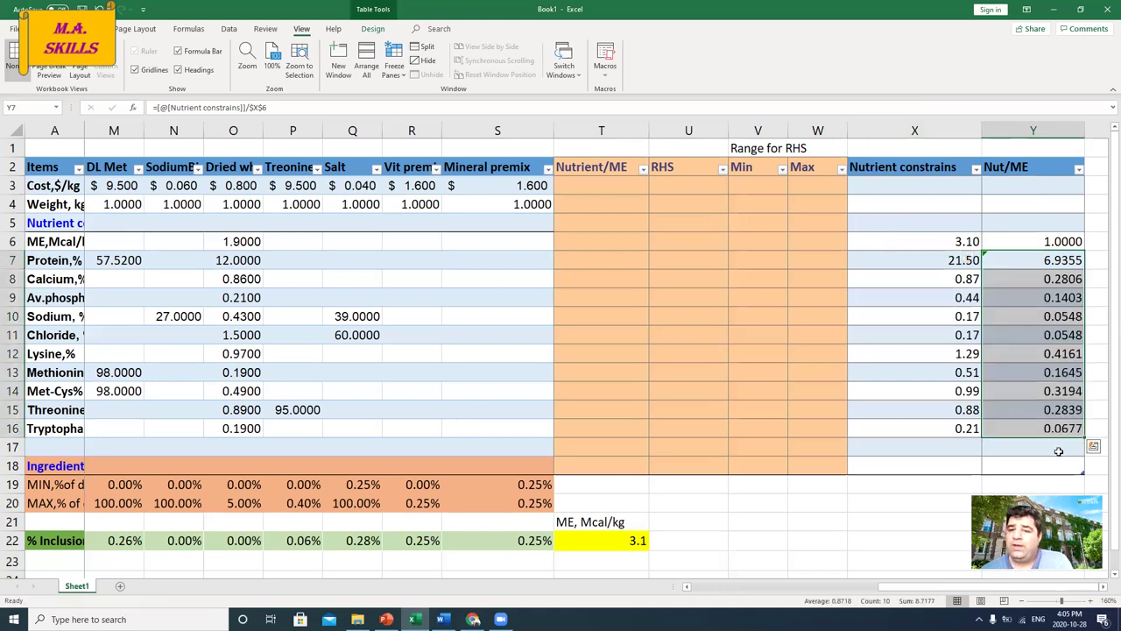
left_click(1016, 280)
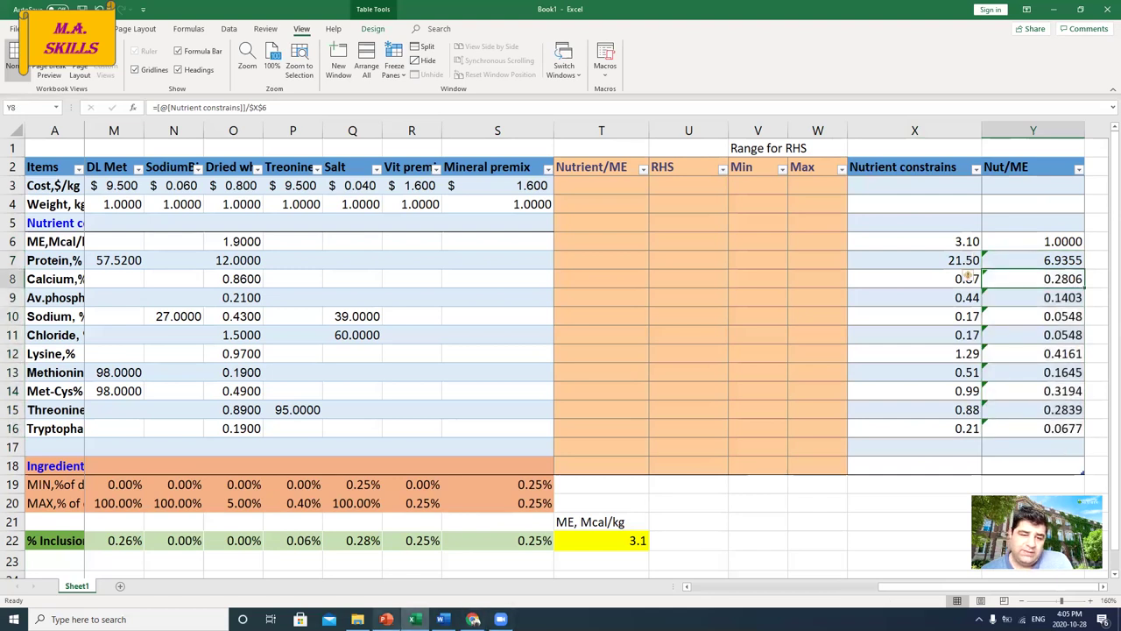
Check the Non Linear Programming model slide in PowerPoint, then return to Excel and review the Nut/ME ratios against the empty Nutrient/ME column T.
key("alt+Tab")
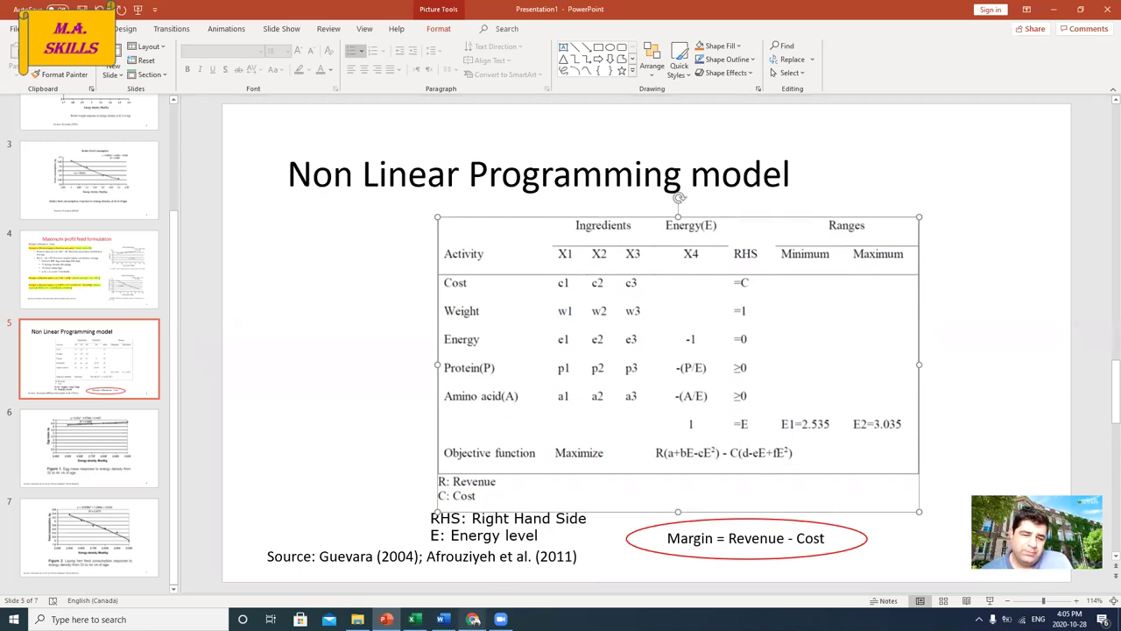
left_click(413, 620)
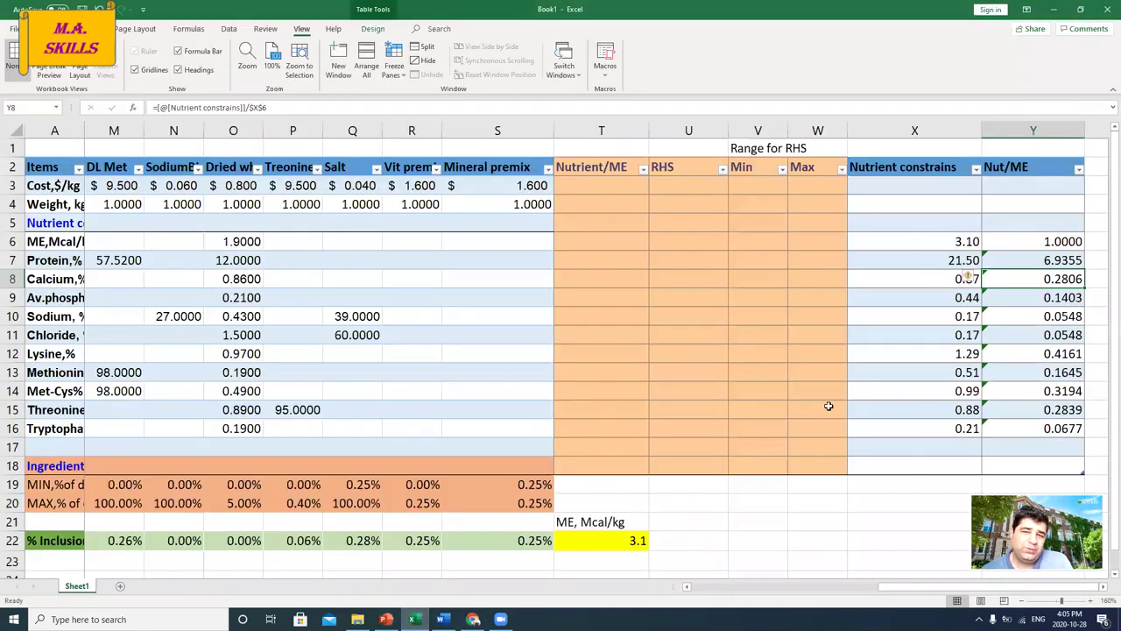
left_click(1002, 241)
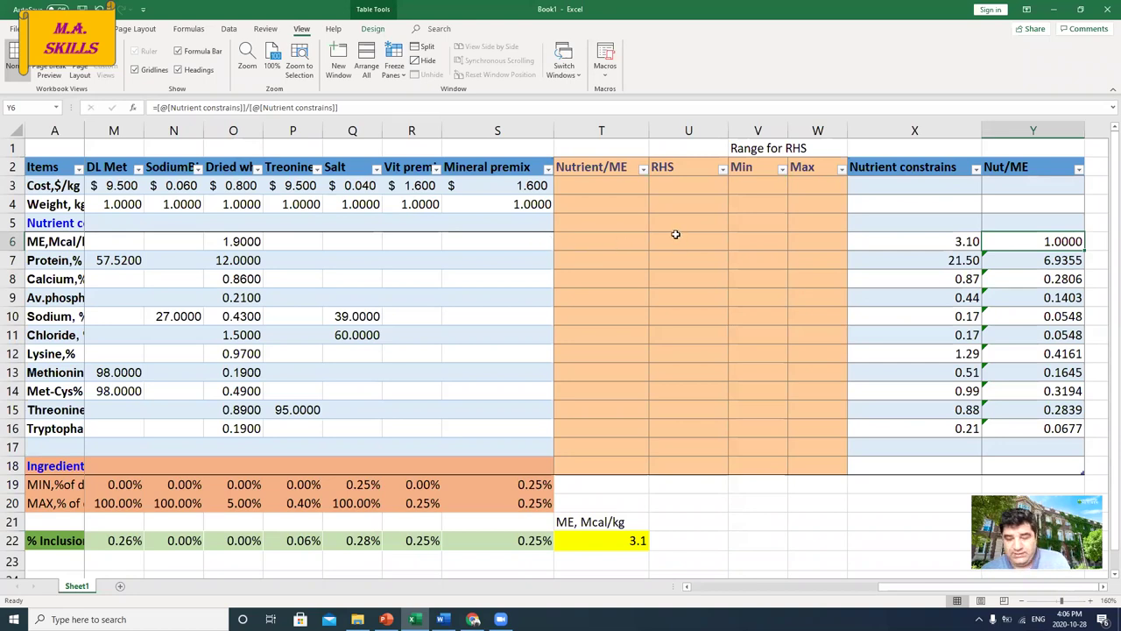
key("Left")
key("Left")
key("Left")
key("Left")
key("Left")
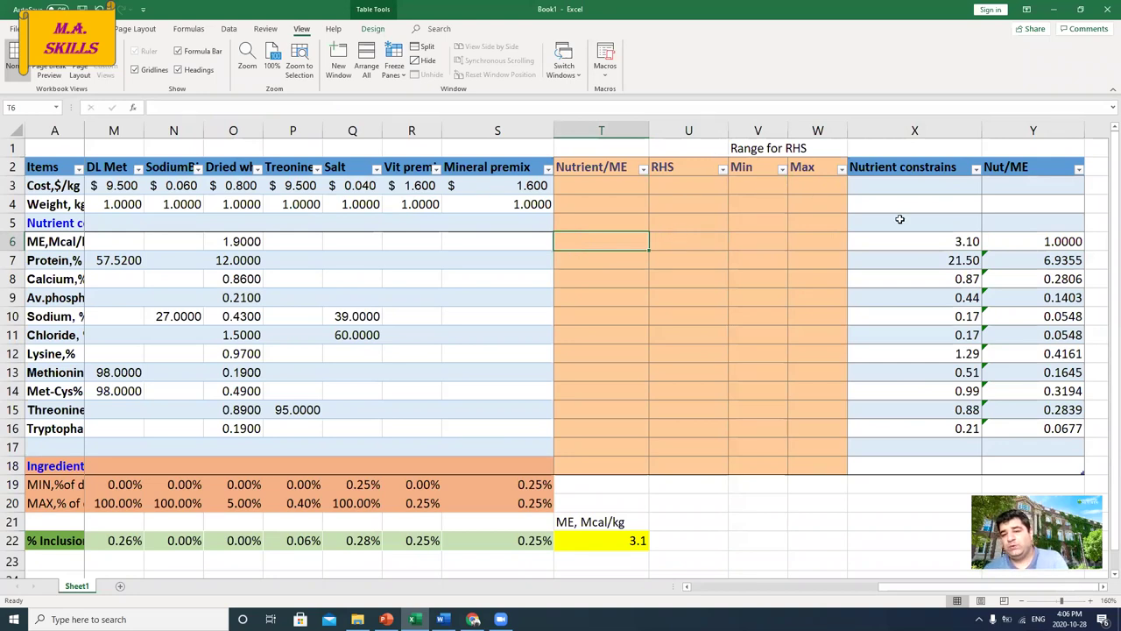
left_click_drag(1041, 238, 1044, 427)
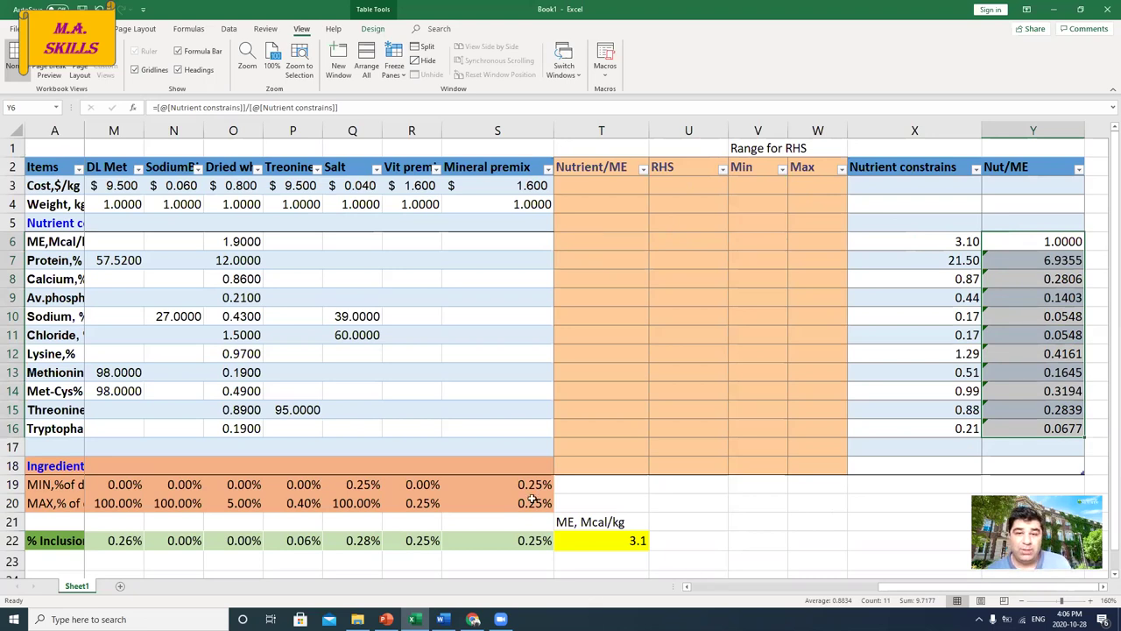
left_click(605, 260)
left_click(575, 130)
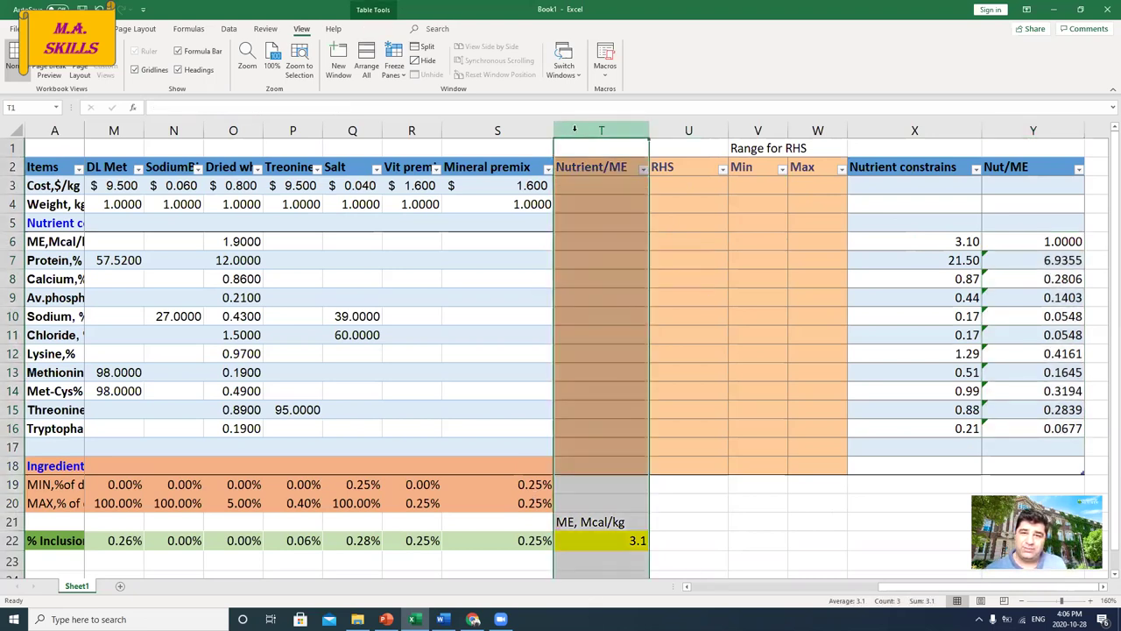
left_click(592, 184)
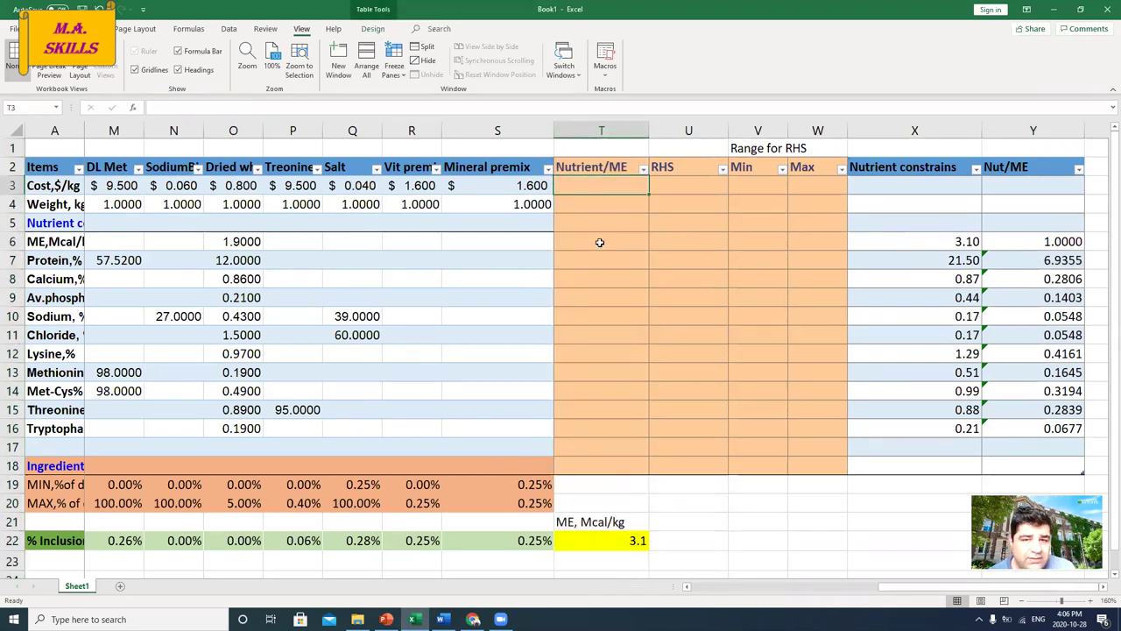
Enter =-[@[Nut/ME]] in T6 to fill the Nutrient/ME column with the negative ratios.
left_click(603, 241)
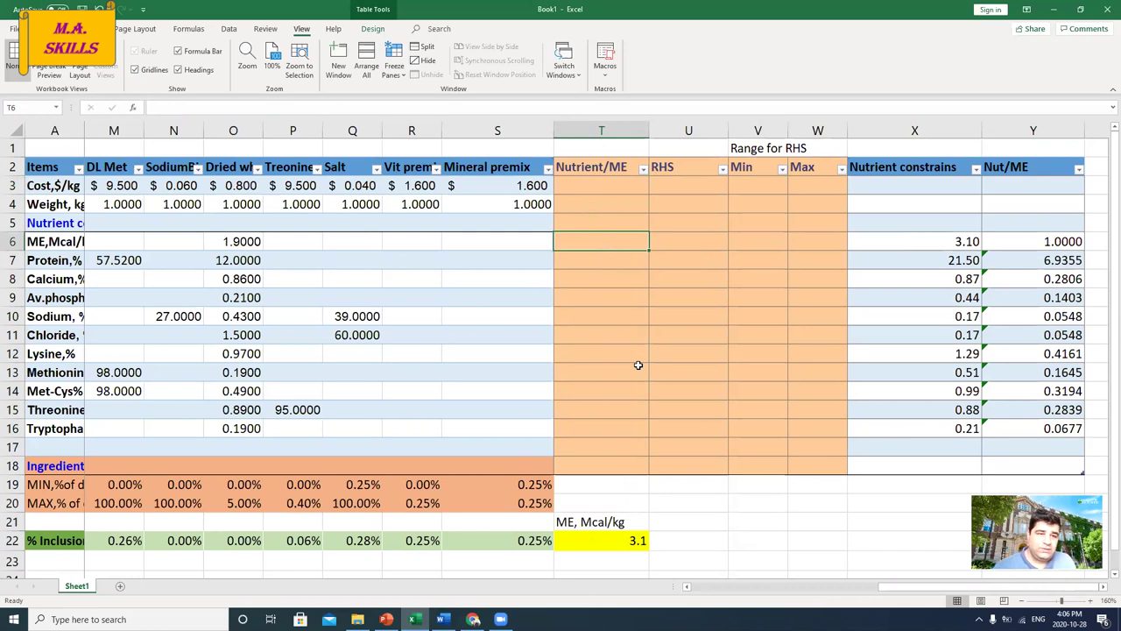
type("=-")
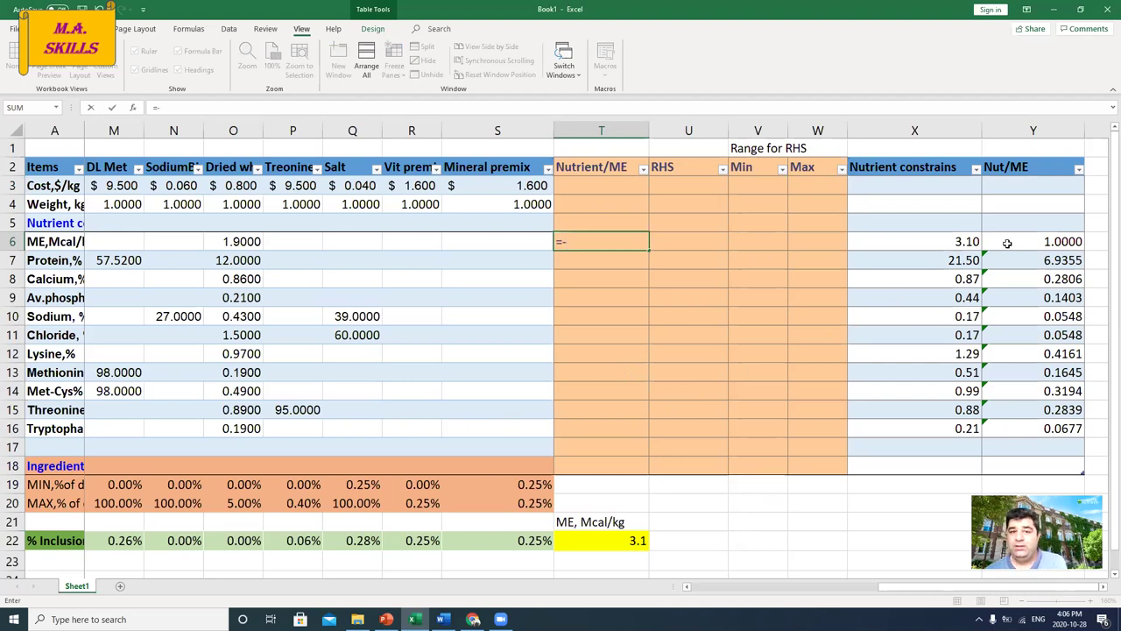
left_click(1007, 242)
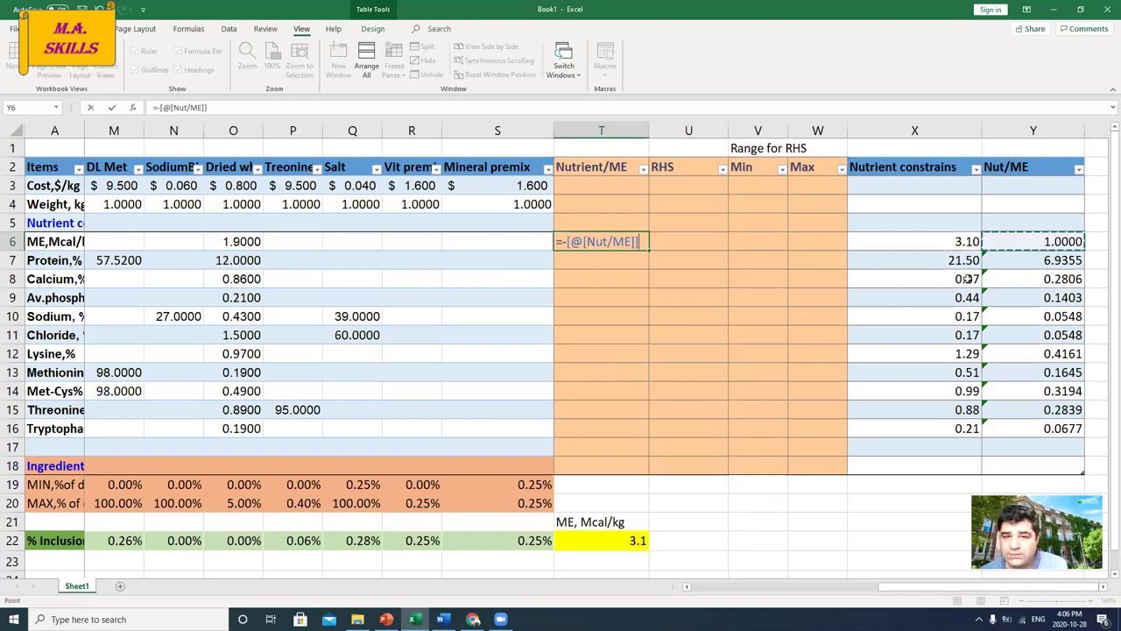
key("Return")
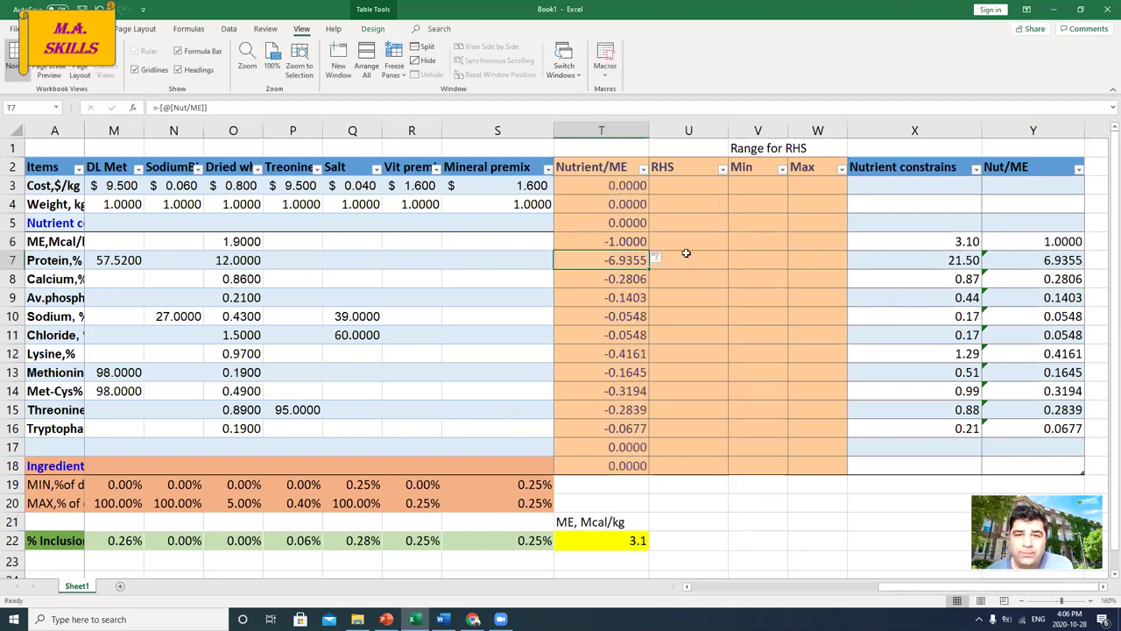
Clear the zero entries from the Nutrient/ME column in cells T3:T5 and T18.
left_click_drag(608, 185, 605, 219)
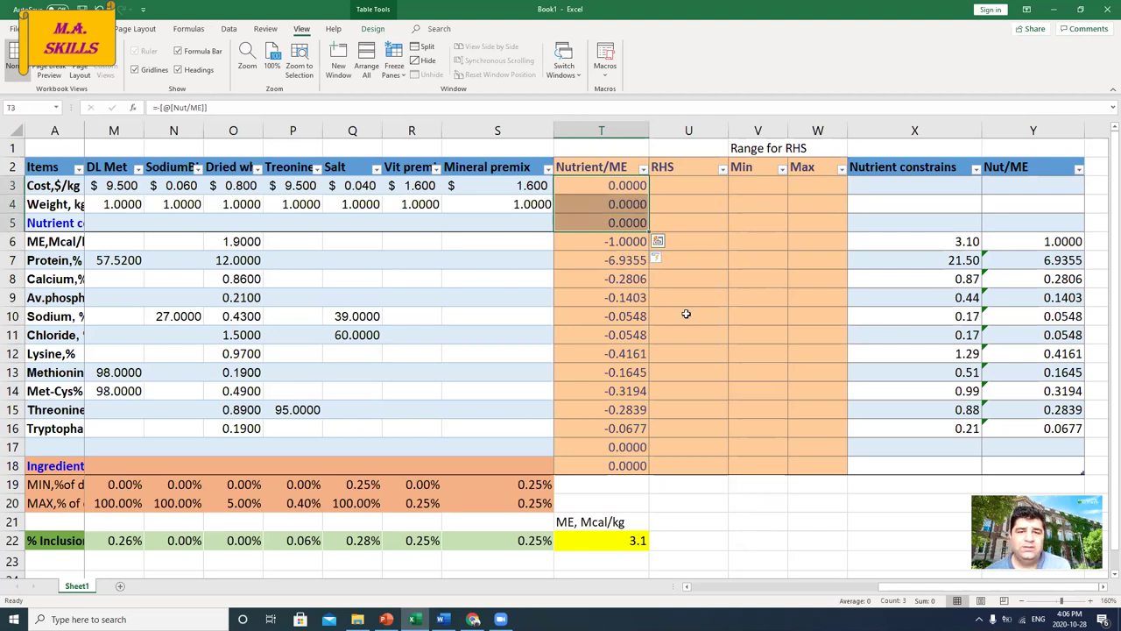
key("Delete")
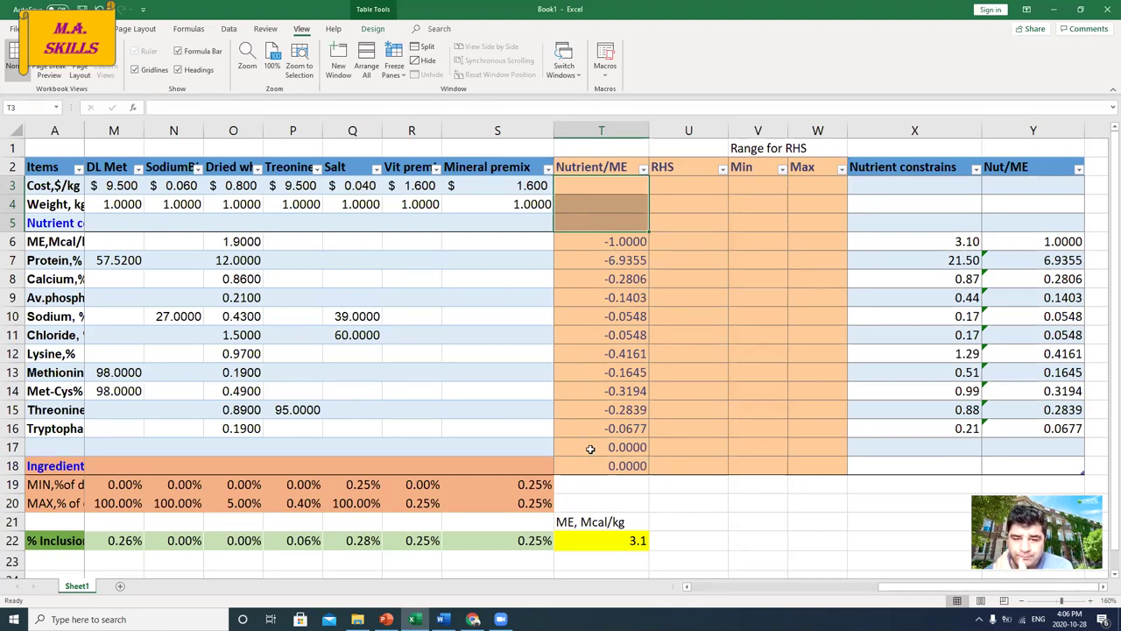
left_click_drag(590, 449, 590, 458)
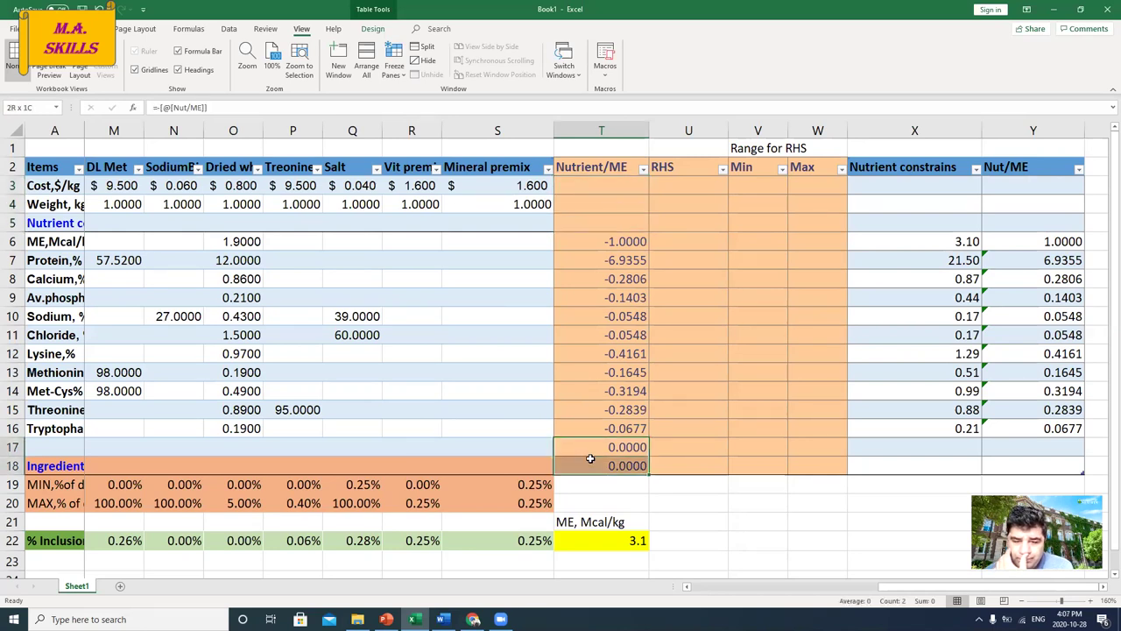
left_click(590, 462)
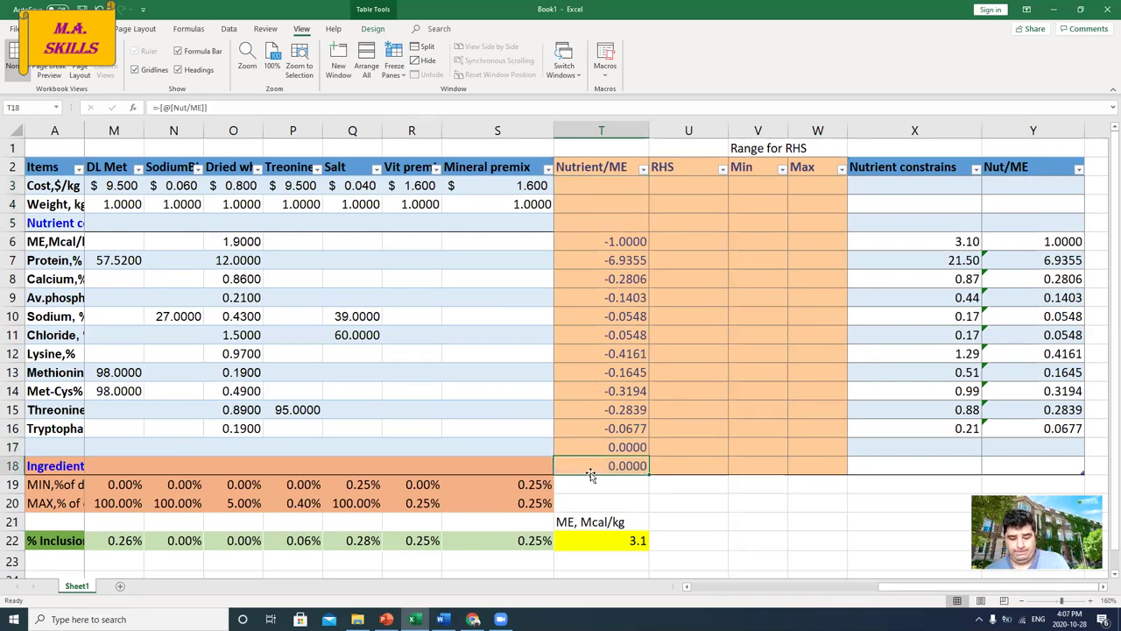
key("Delete")
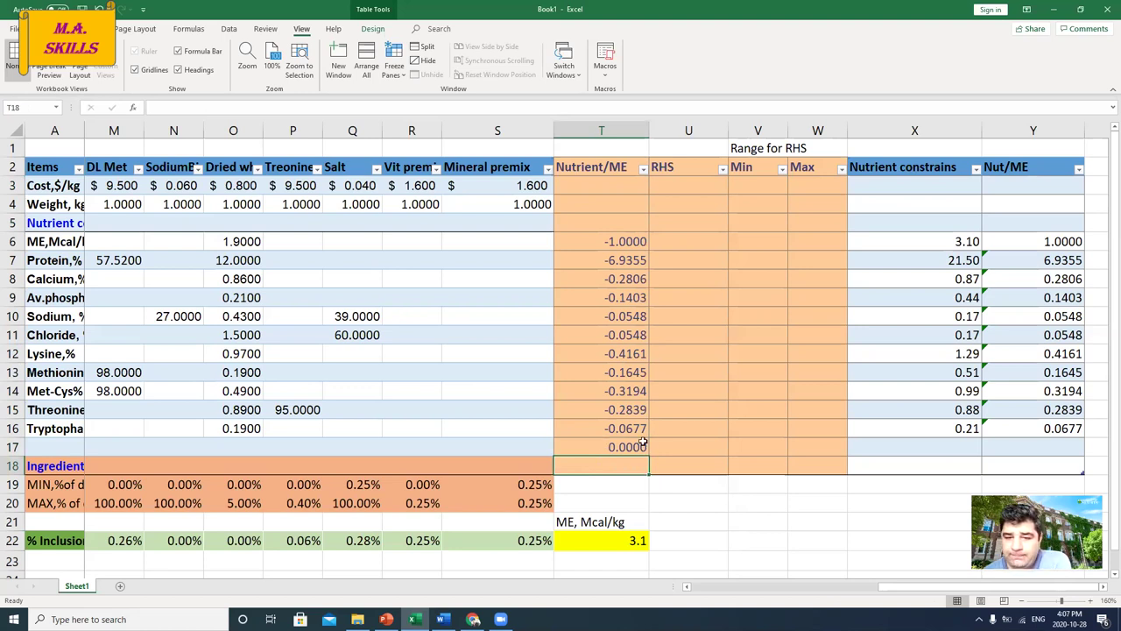
left_click(672, 444)
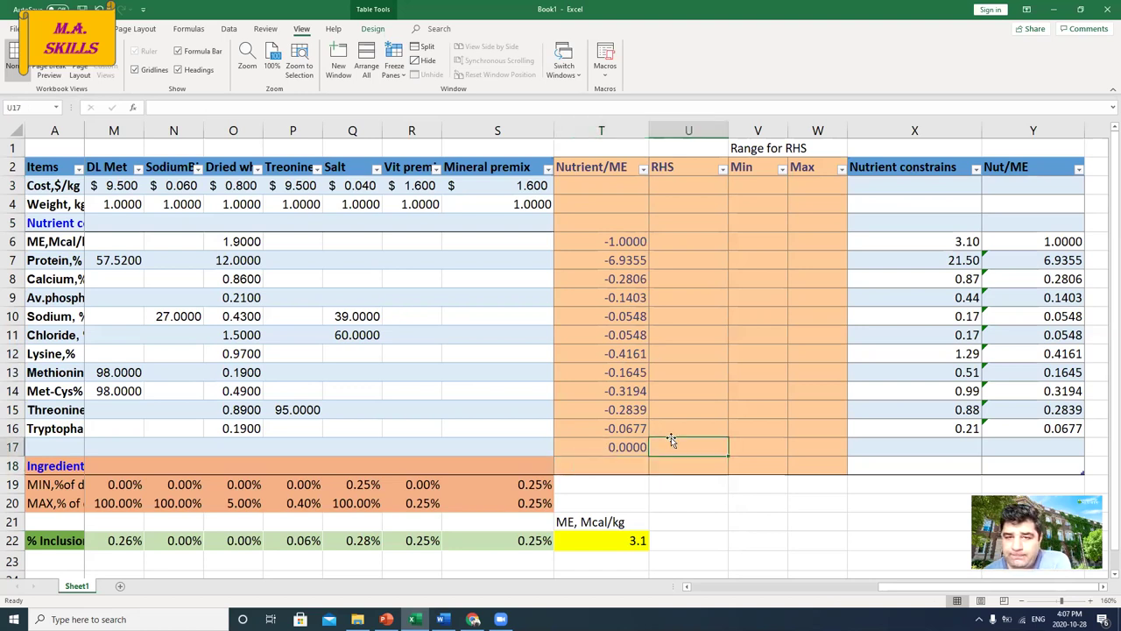
Check the RHS column on the Non Linear Programming model slide in PowerPoint, then return to Excel and start a SUMPRODUCT formula in U6.
left_click(691, 238)
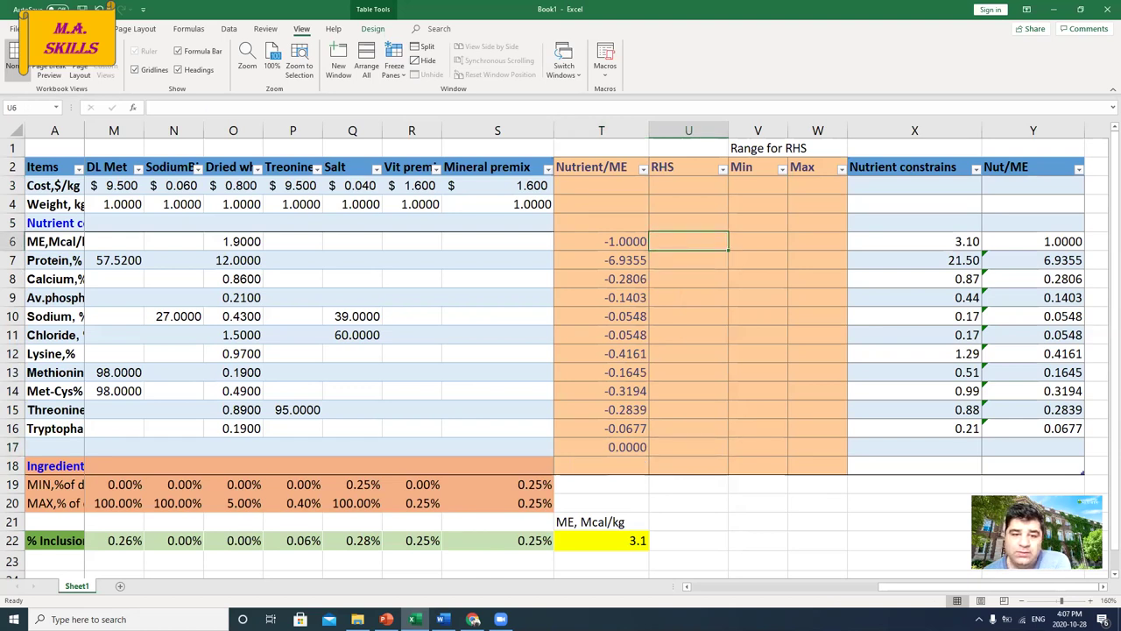
left_click(385, 619)
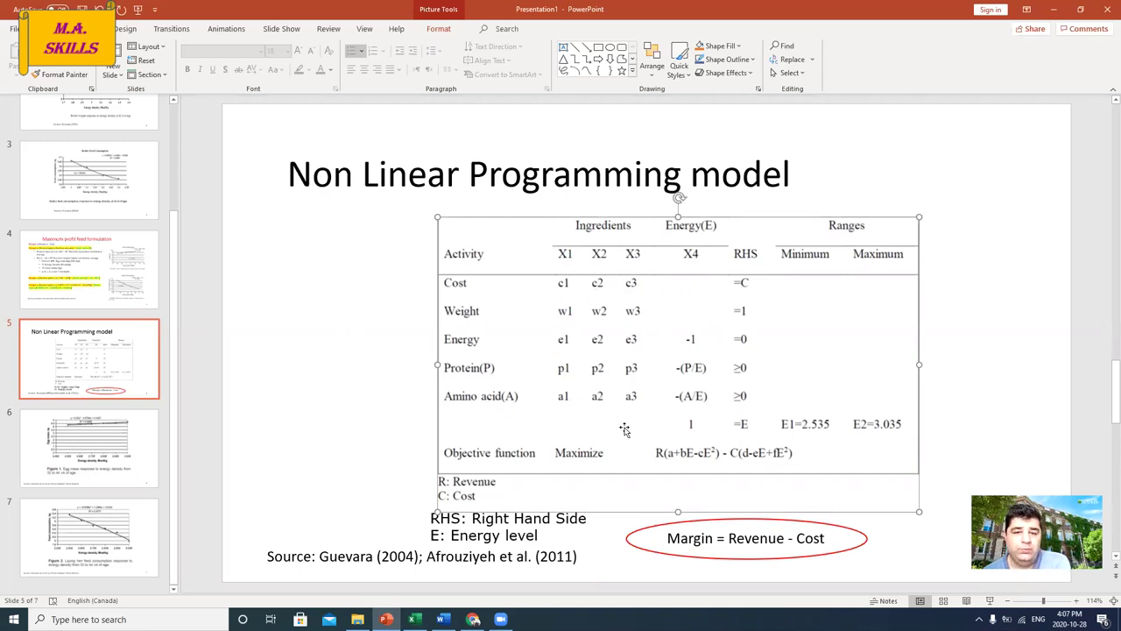
left_click(413, 620)
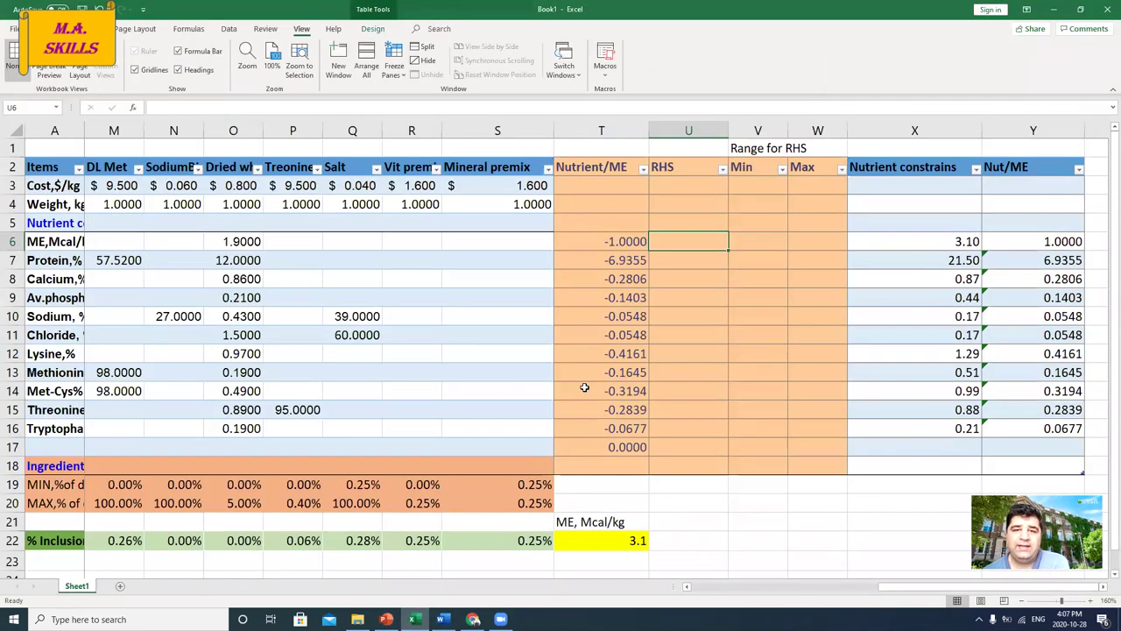
type("=")
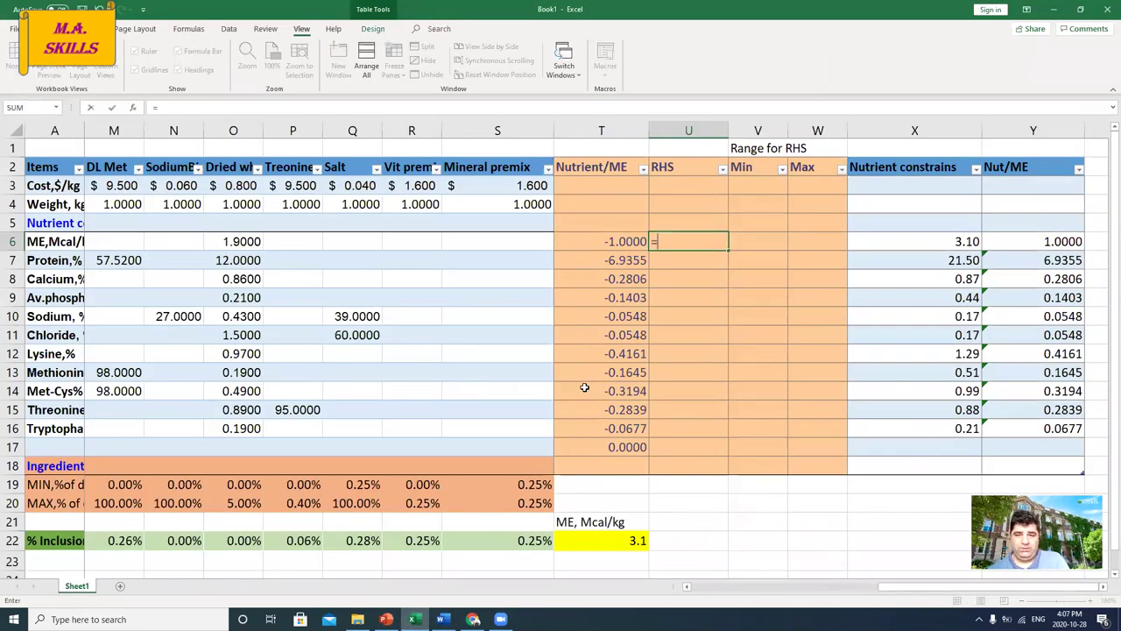
type("sumpr")
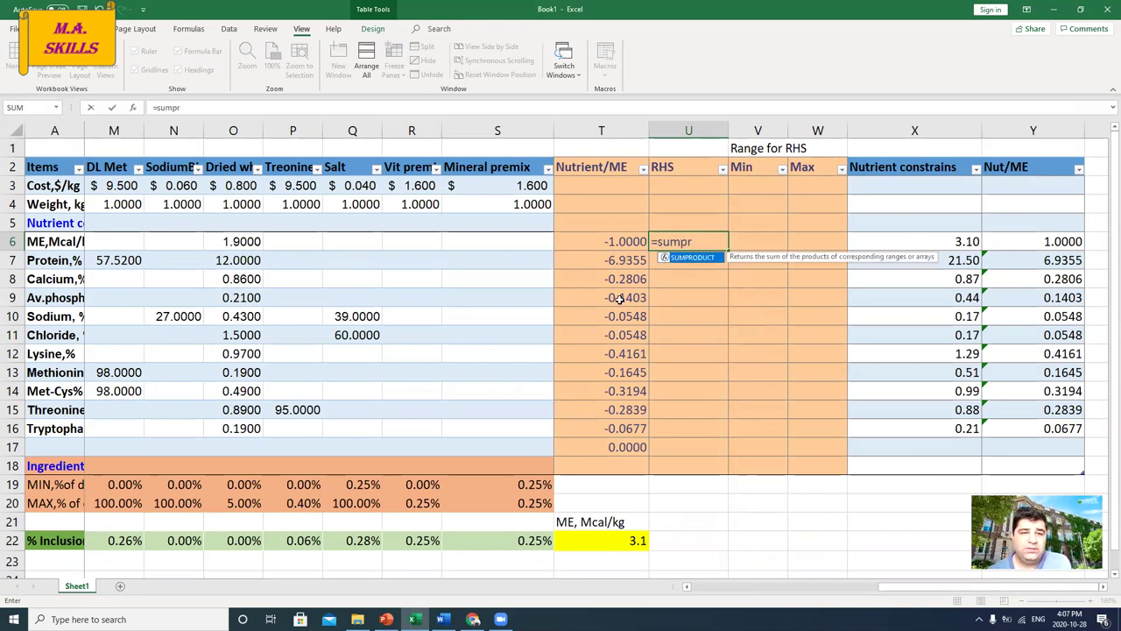
double_click(689, 257)
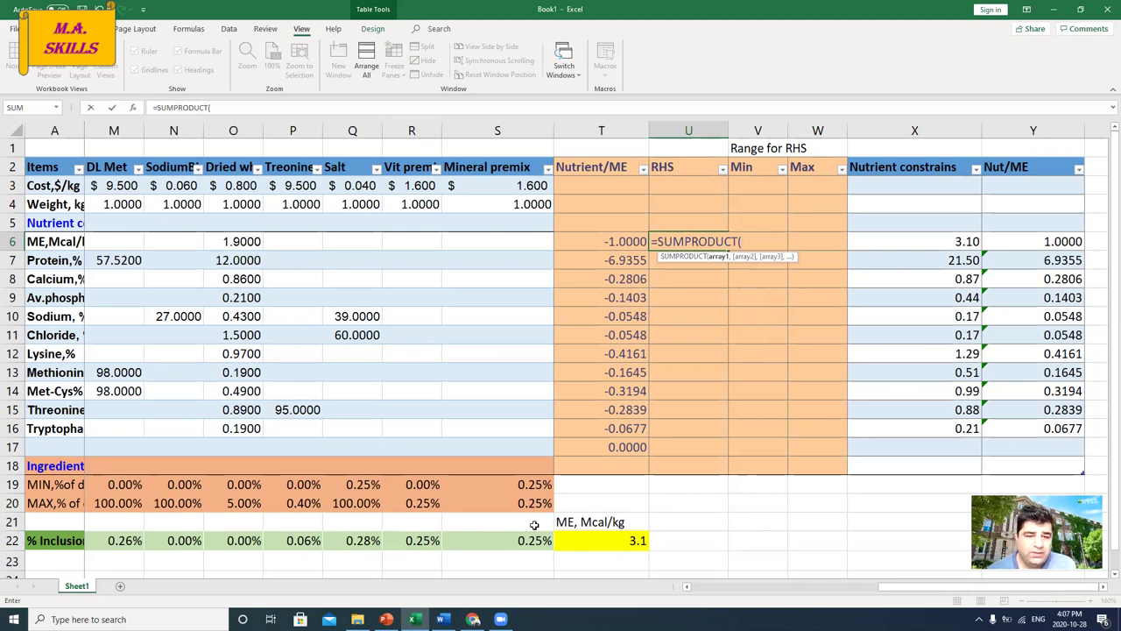
Set the % Inclusion row plus the ME cell, B22:T22, as the first SUMPRODUCT array.
left_click_drag(892, 586, 689, 587)
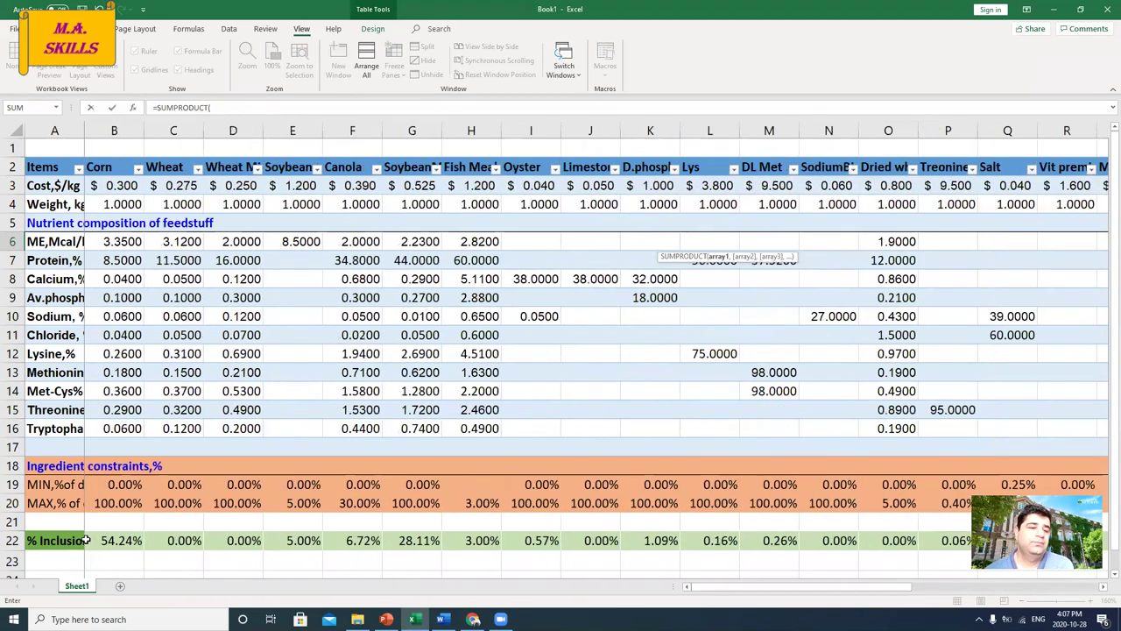
left_click(114, 540)
left_click_drag(140, 541, 159, 540)
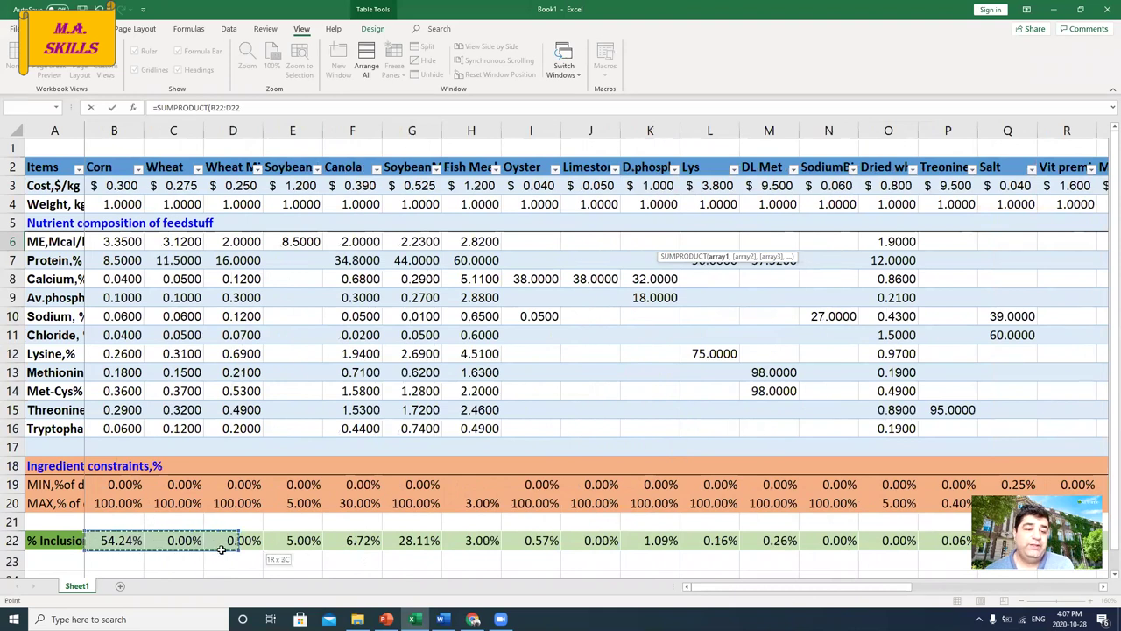
left_click_drag(339, 536, 417, 536)
left_click_drag(636, 536, 796, 536)
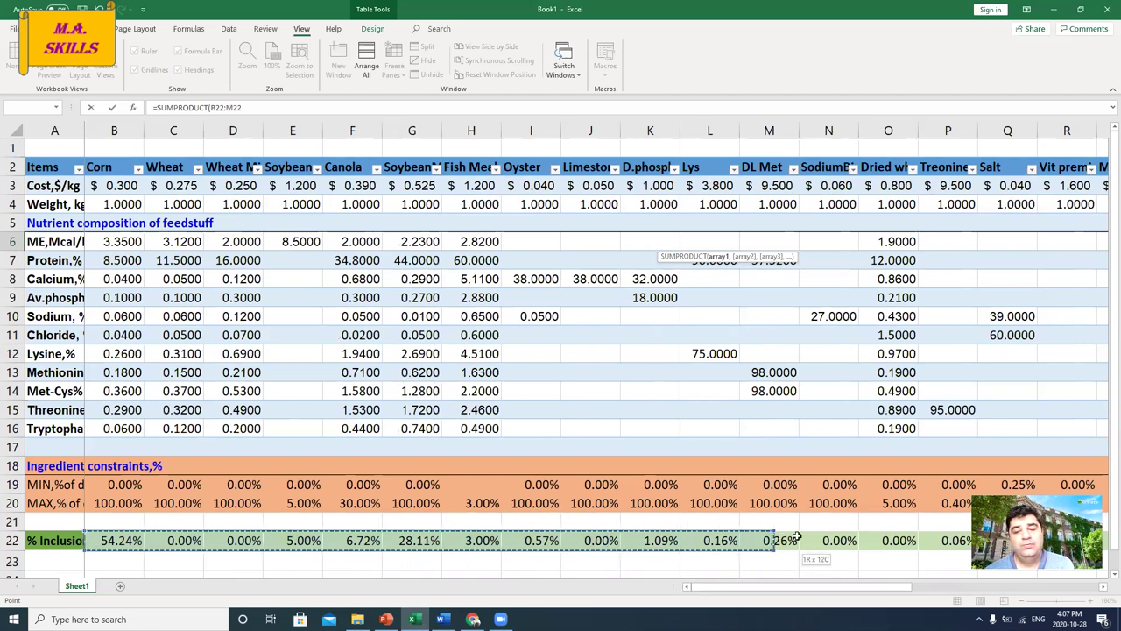
left_click_drag(964, 538, 950, 544)
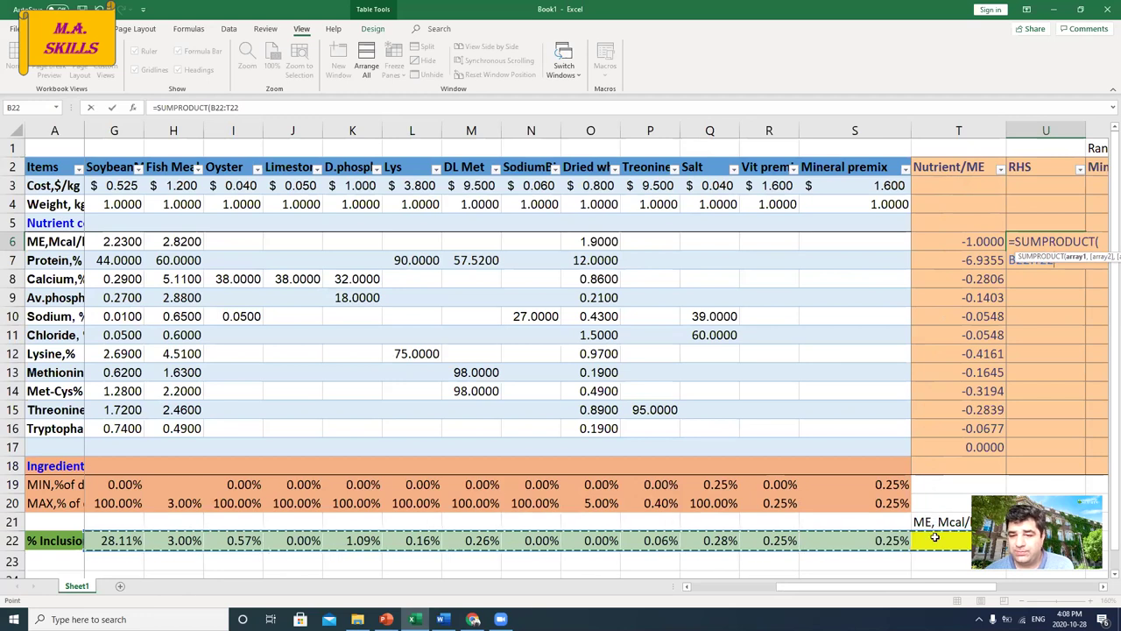
Add the ME row from Corn through Nutrient/ME, Table2[@[Corn]:[Nutrient/ME]], as the second SUMPRODUCT array.
left_click(266, 109)
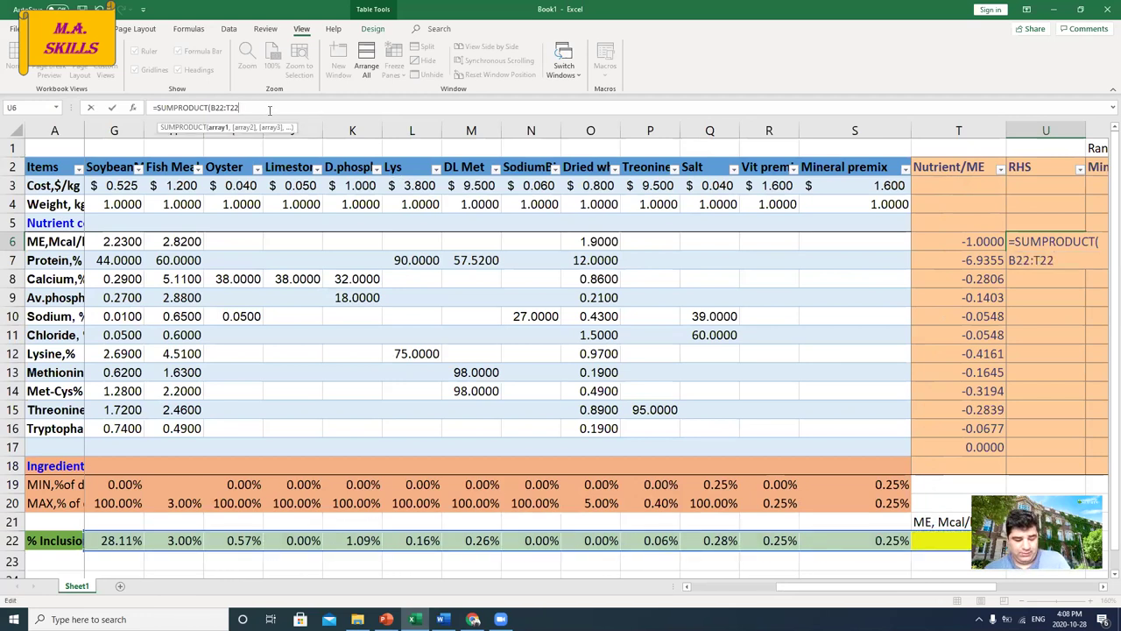
type(",")
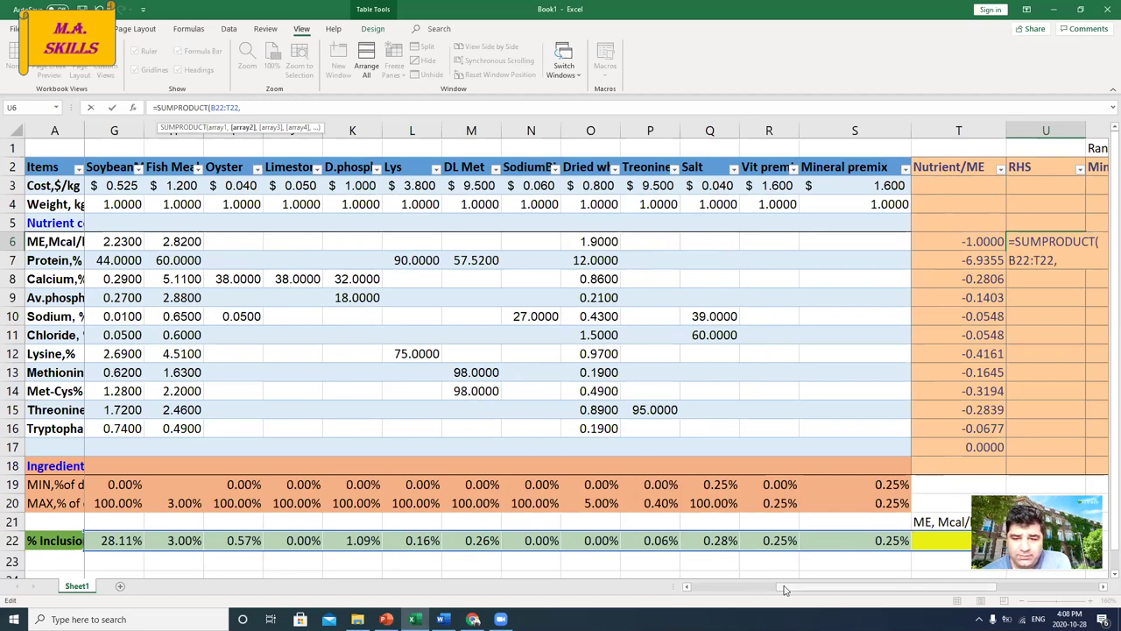
scroll(779, 587, "left", 5)
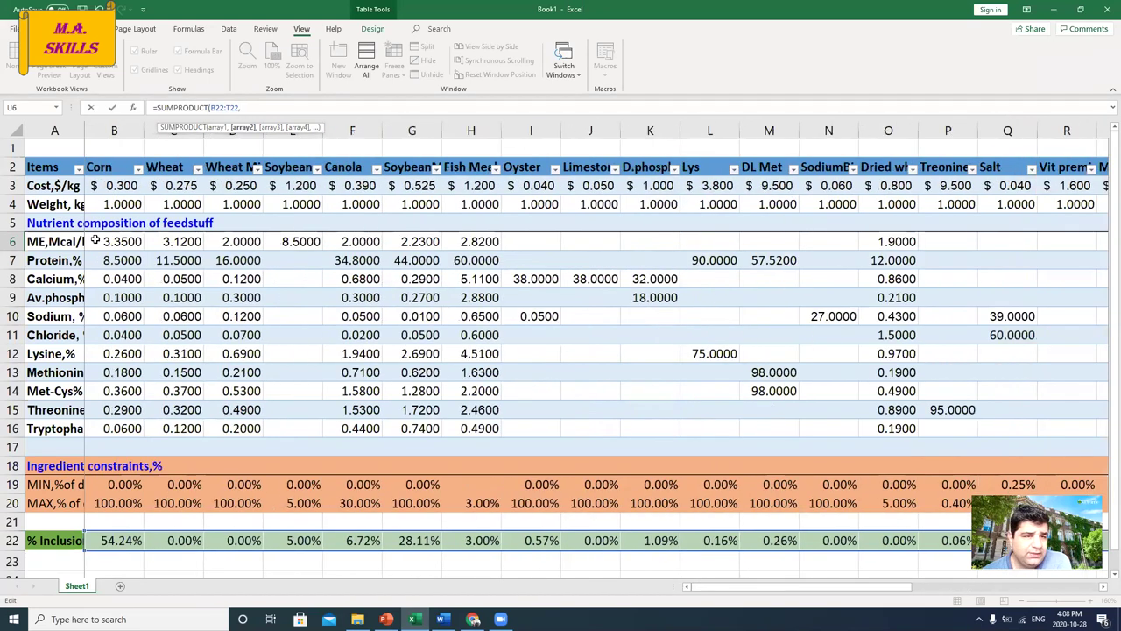
left_click_drag(101, 239, 761, 249)
left_click_drag(815, 247, 822, 243)
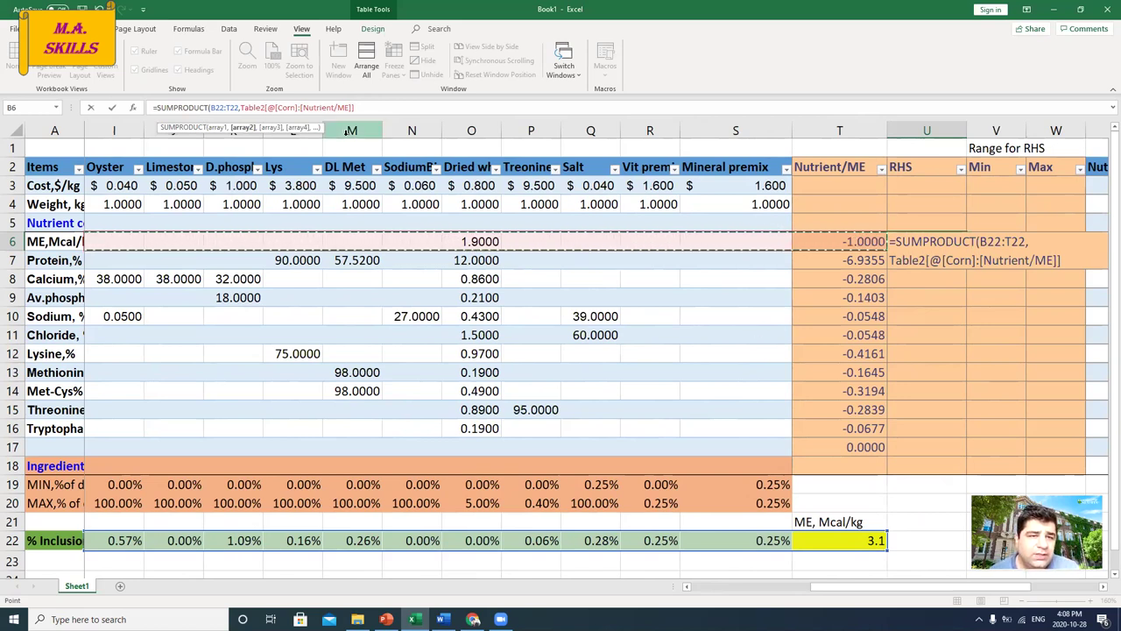
Make the first array absolute as $B$22:$T$22 and complete the formula to fill the RHS column.
left_click(217, 107)
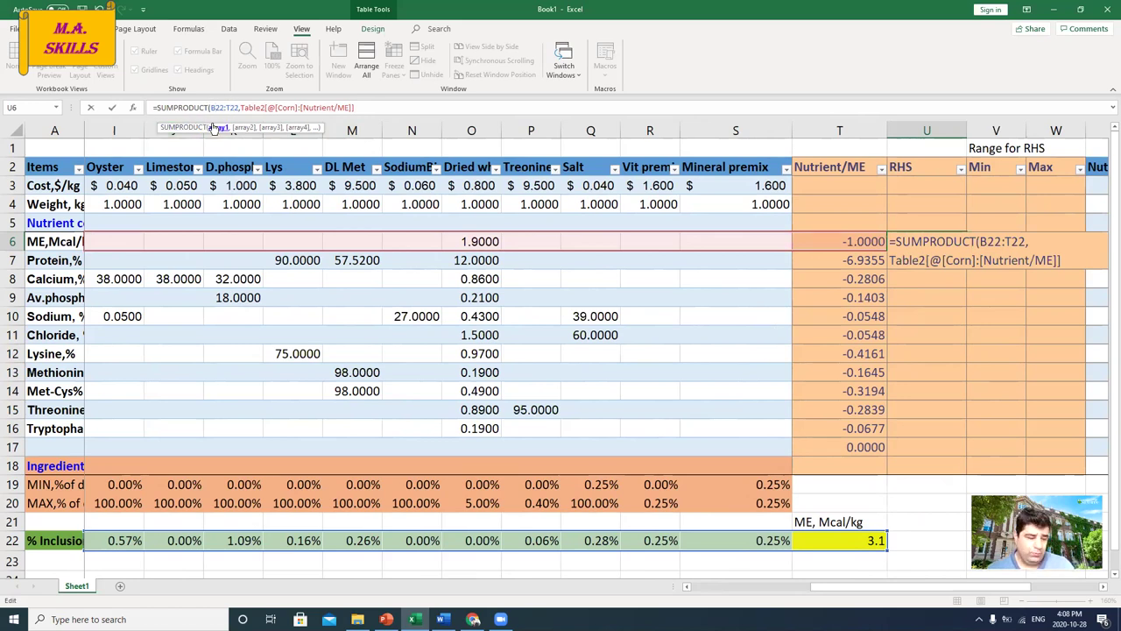
key("F4")
double_click(241, 108)
key("F4")
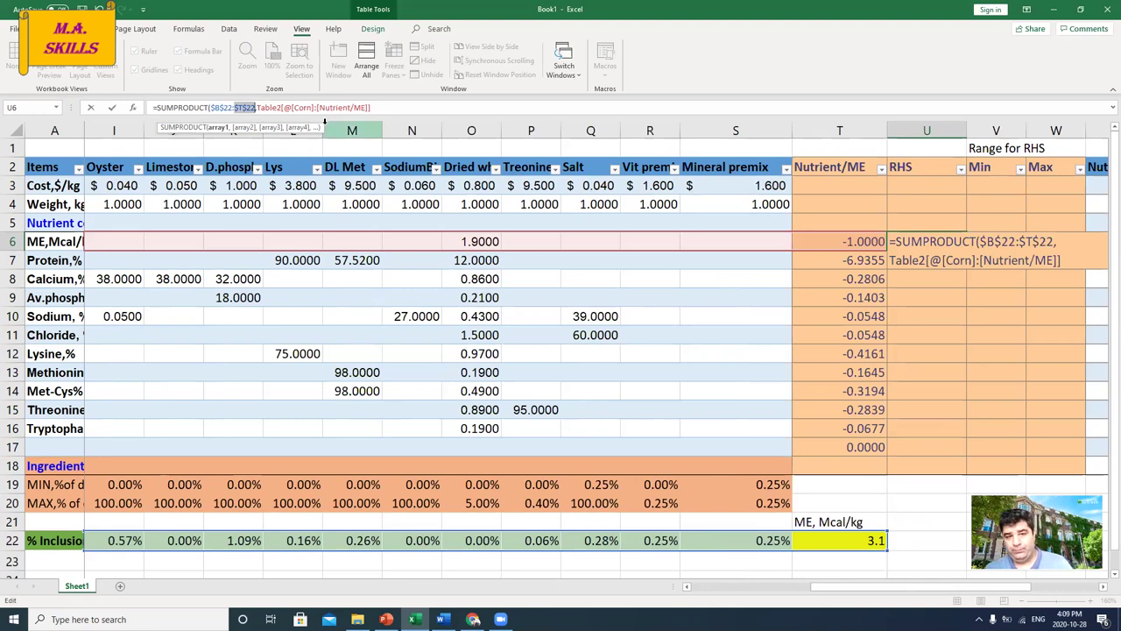
key("Return")
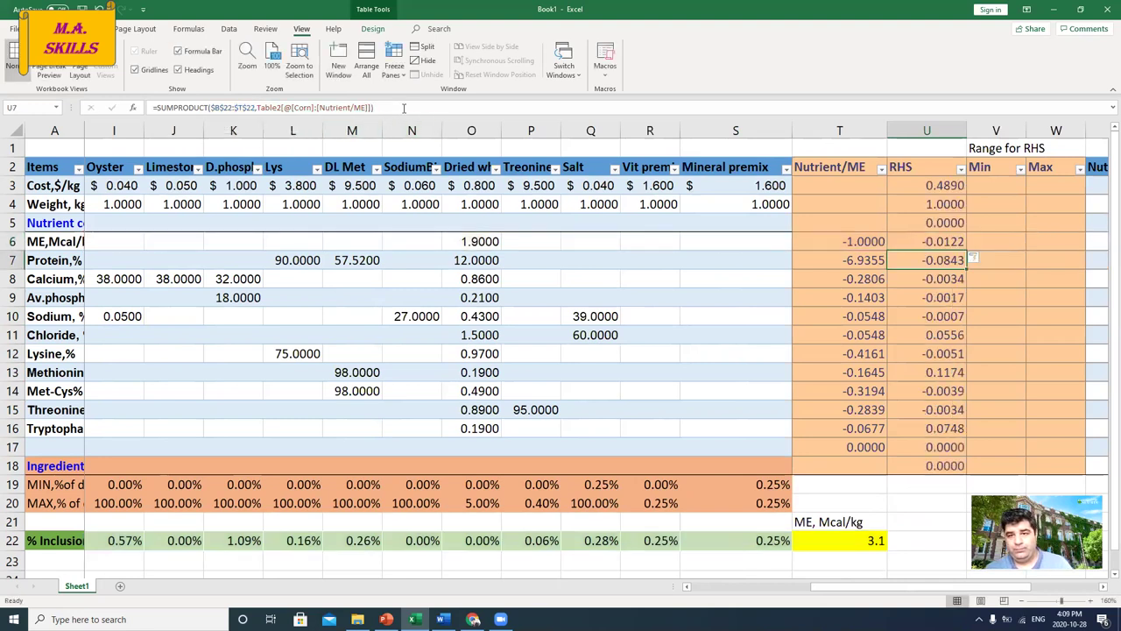
Clear the RHS formula from the heading rows in cells U5 and U18.
left_click(900, 222)
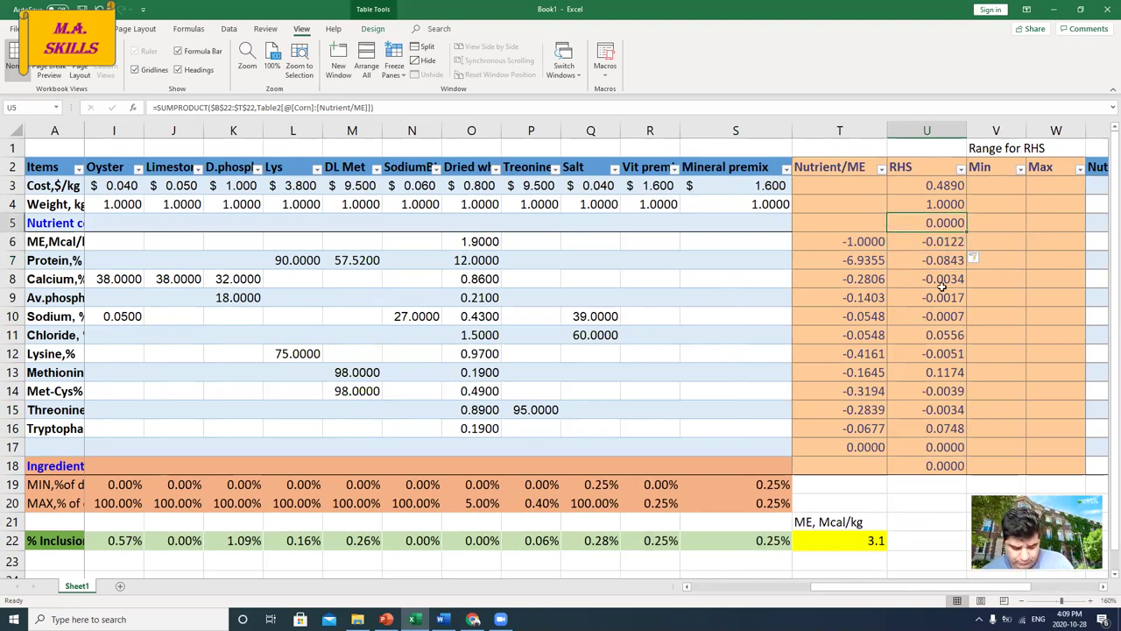
key("Delete")
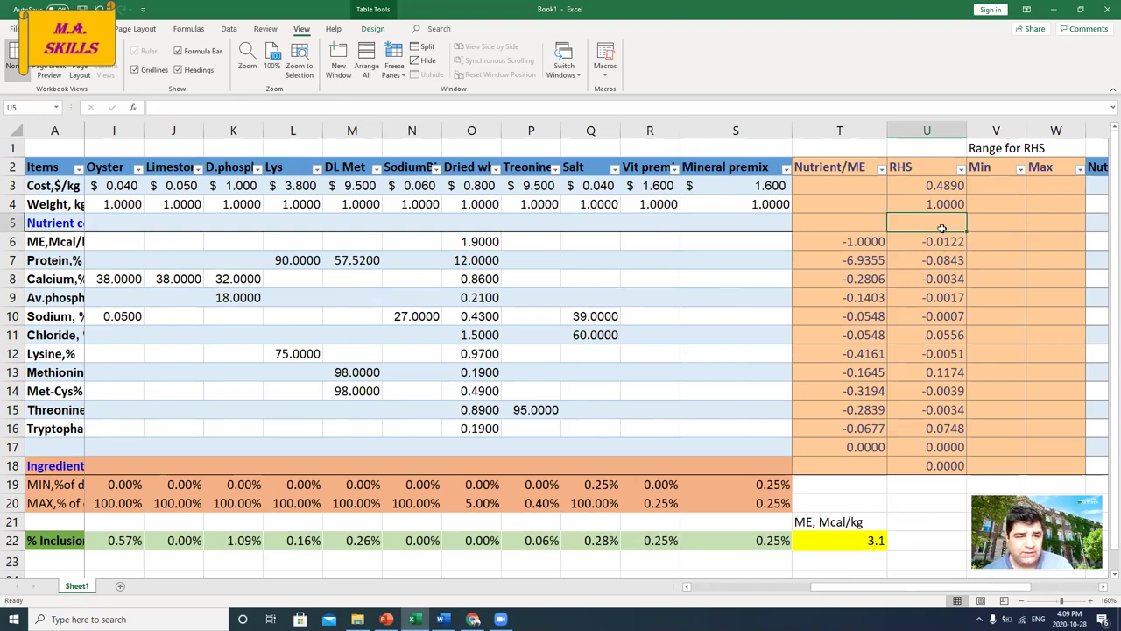
left_click(927, 465)
key("Delete")
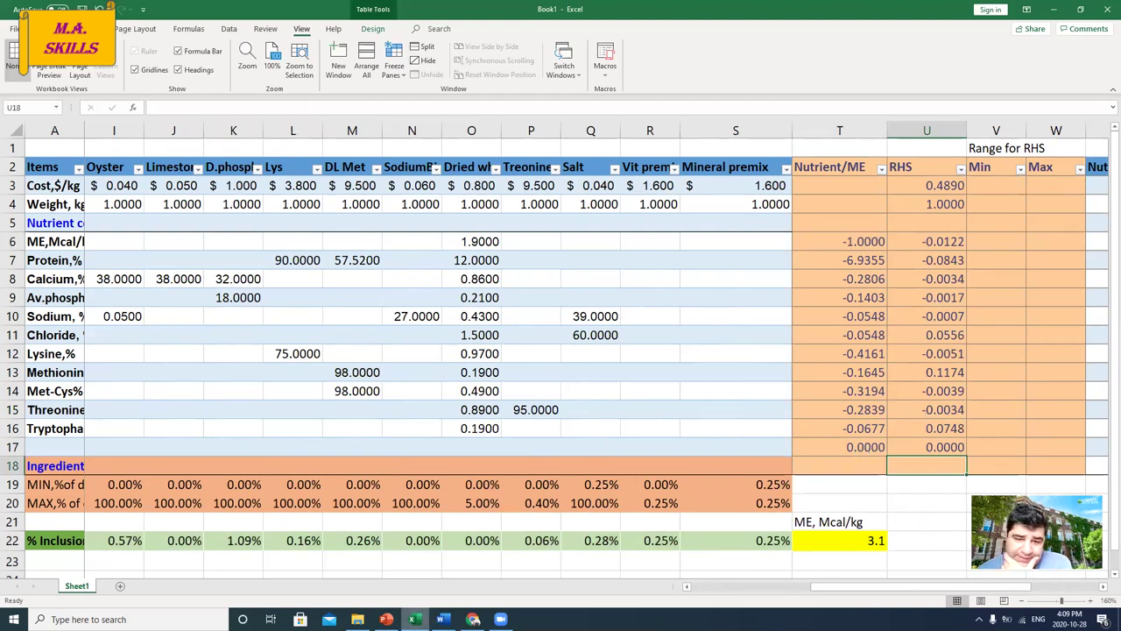
Check the energy row on the PowerPoint model slide, then return to Excel and enter 1 in T17 of the Nutrient/ME column.
left_click(387, 619)
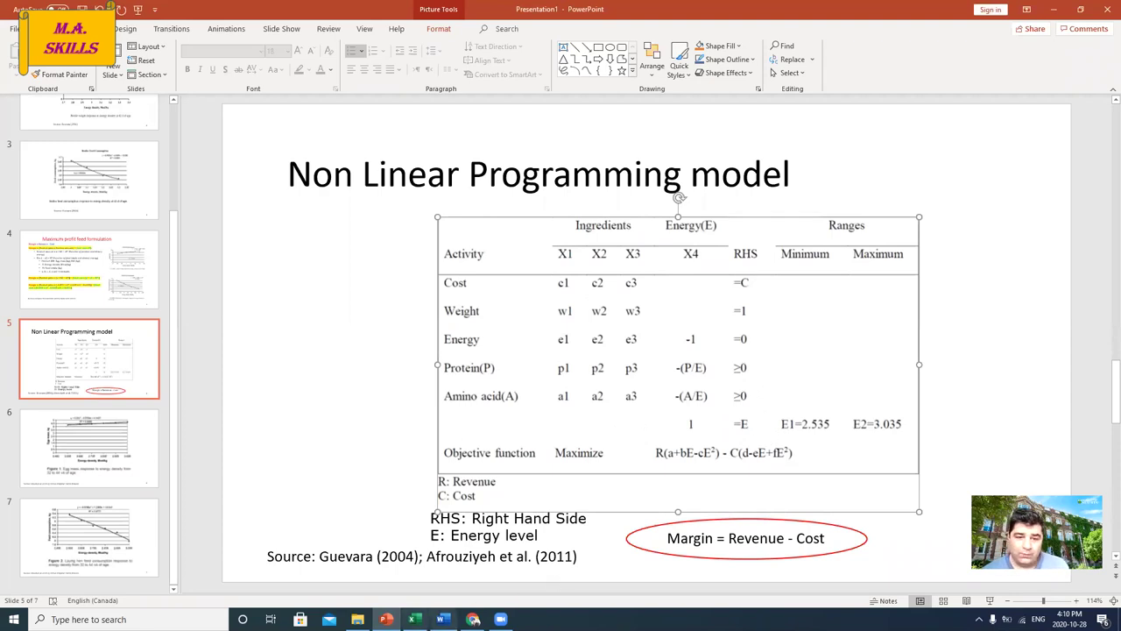
mouse_move(414, 619)
left_click(416, 561)
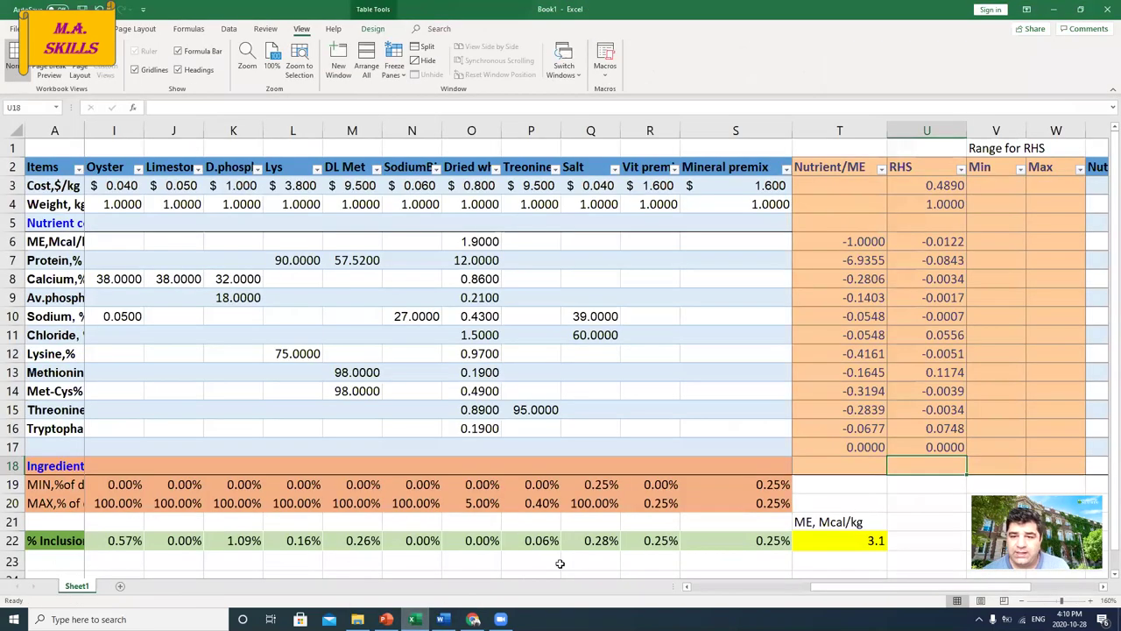
left_click(828, 447)
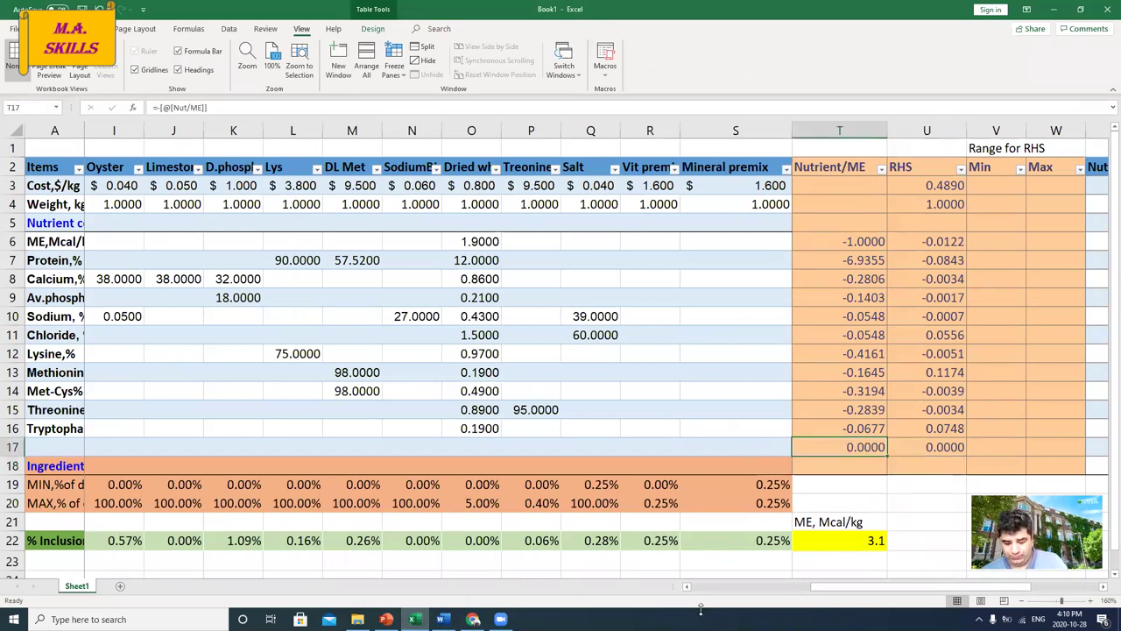
type("1")
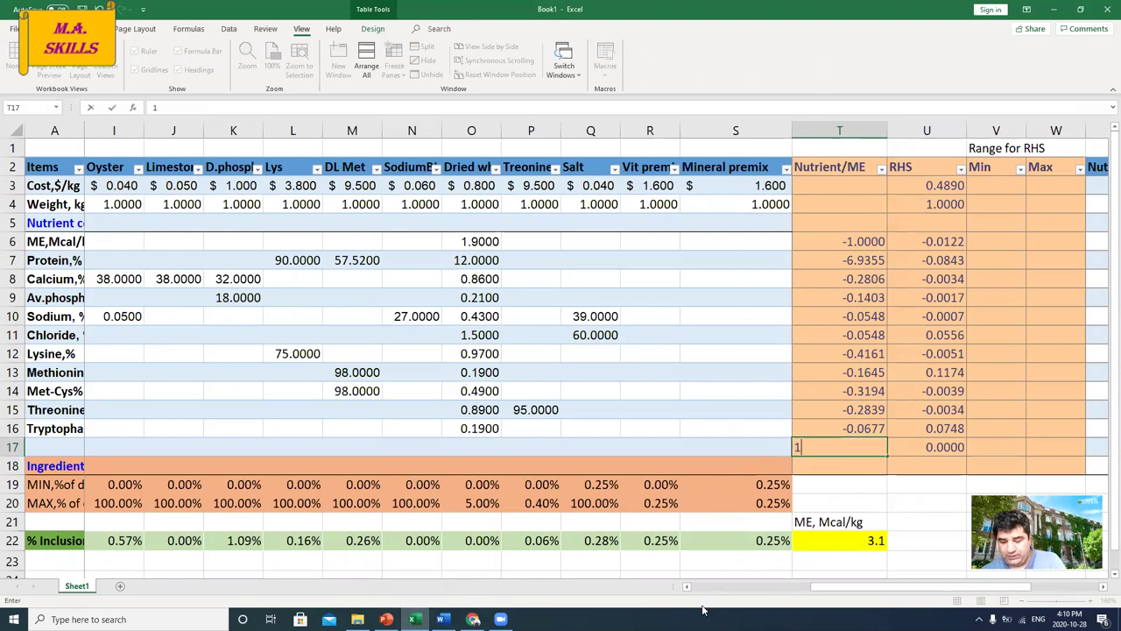
key("Return")
Review the RHS formula in U17, the ME coefficient in T17, the blank ingredient cells of row 17 and the Min column at V6.
left_click(937, 443)
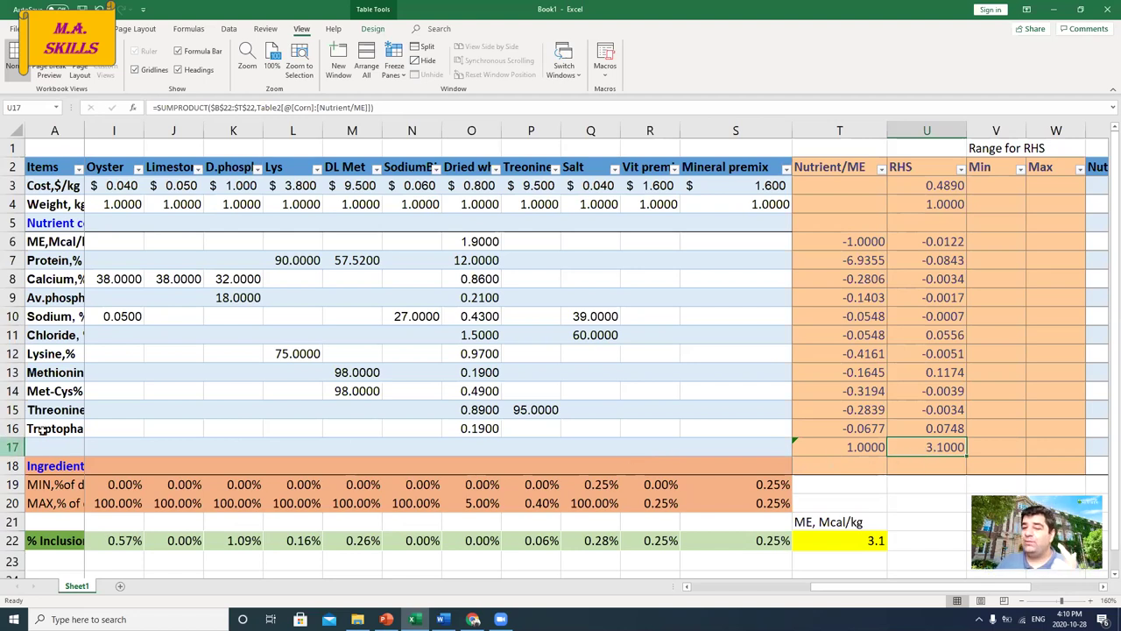
left_click(831, 448)
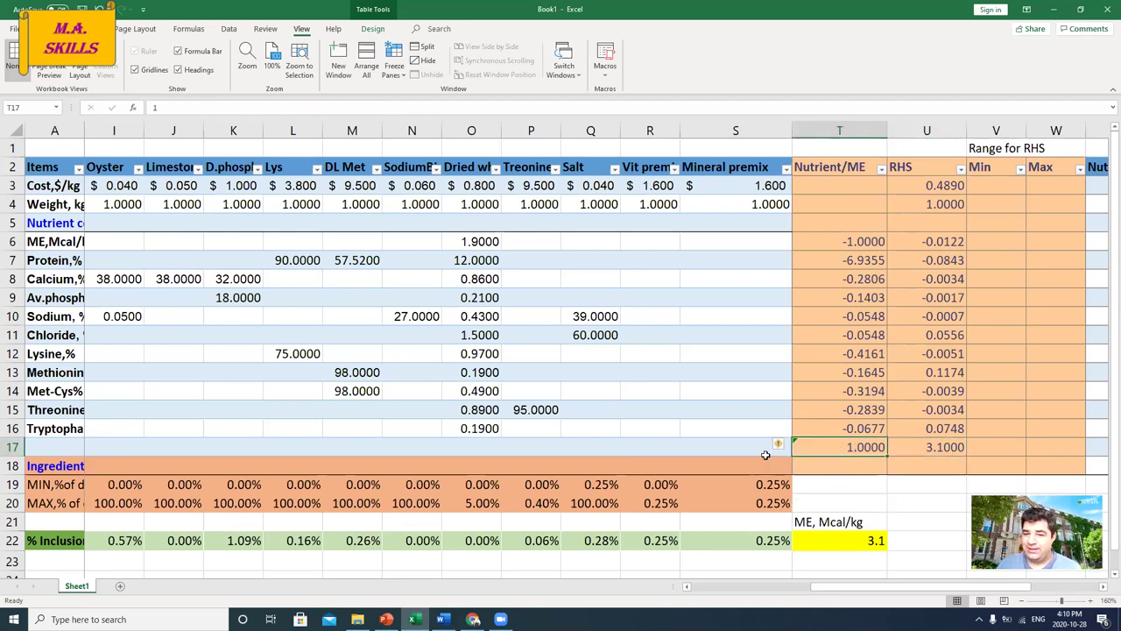
left_click_drag(741, 442, 20, 448)
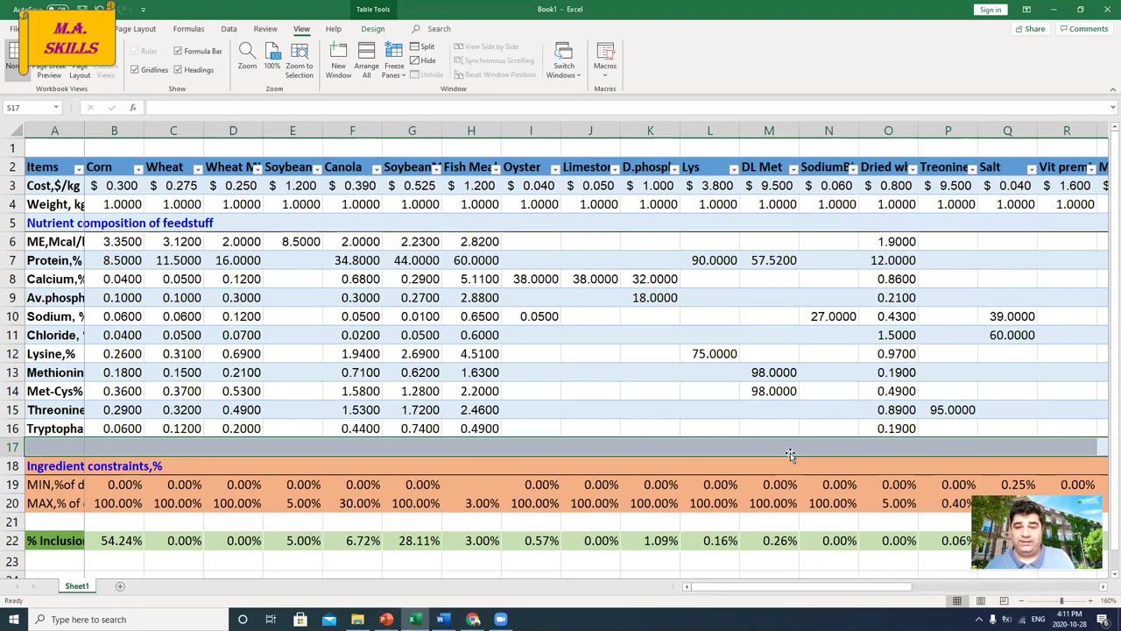
left_click_drag(804, 592, 972, 586)
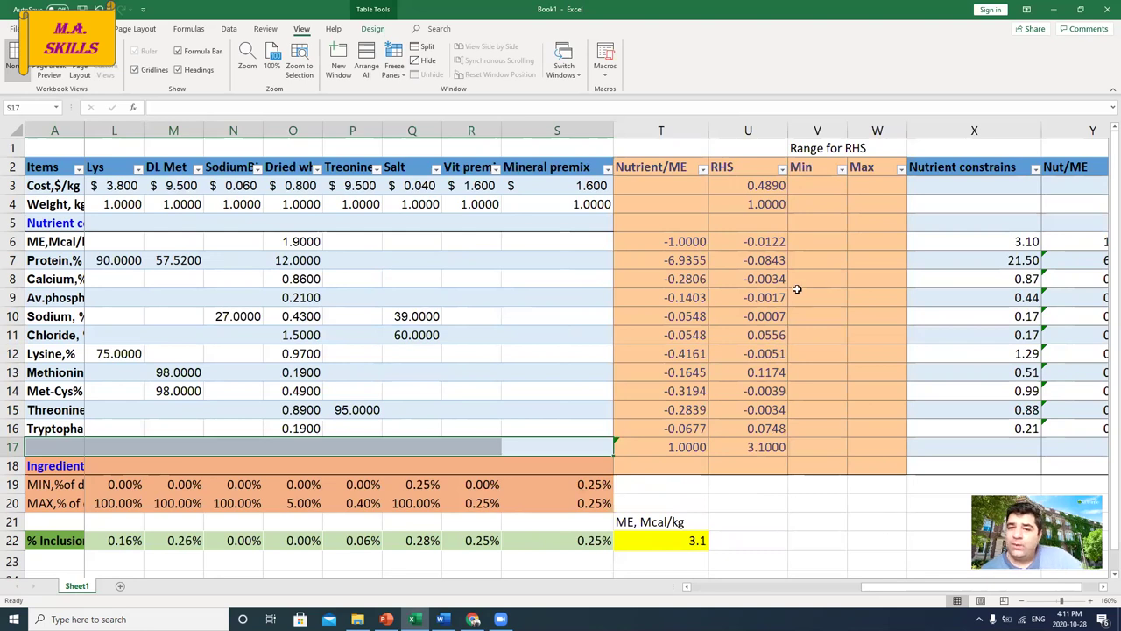
left_click(822, 238)
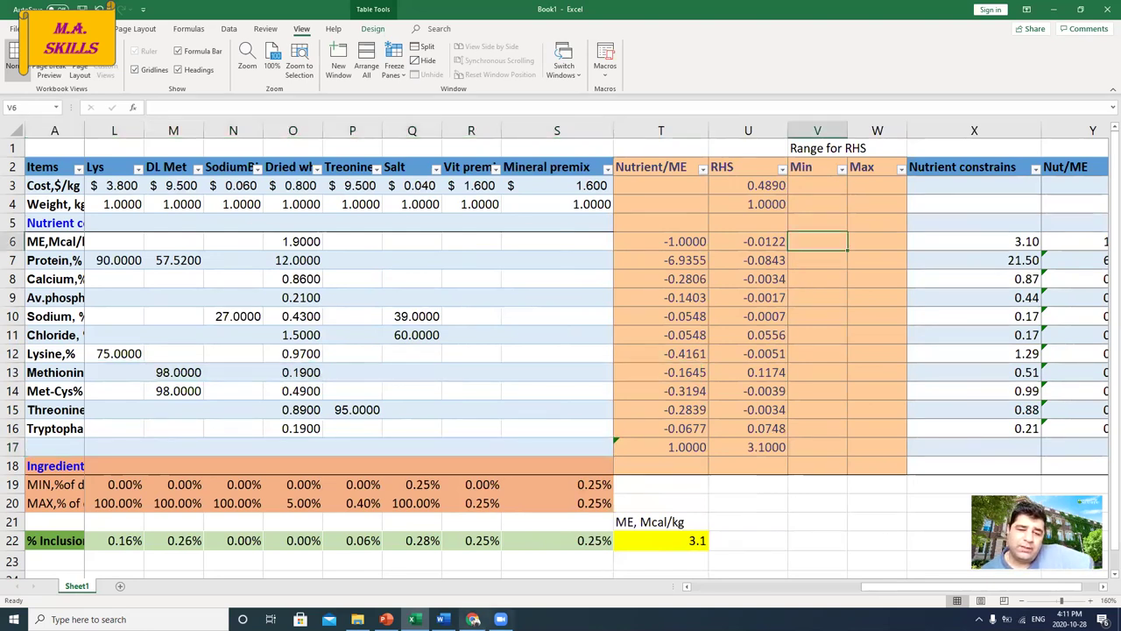
Check the RHS conditions on the PowerPoint model slide, return to Excel and enter 0 in the Min column from V6 to V16.
left_click(385, 620)
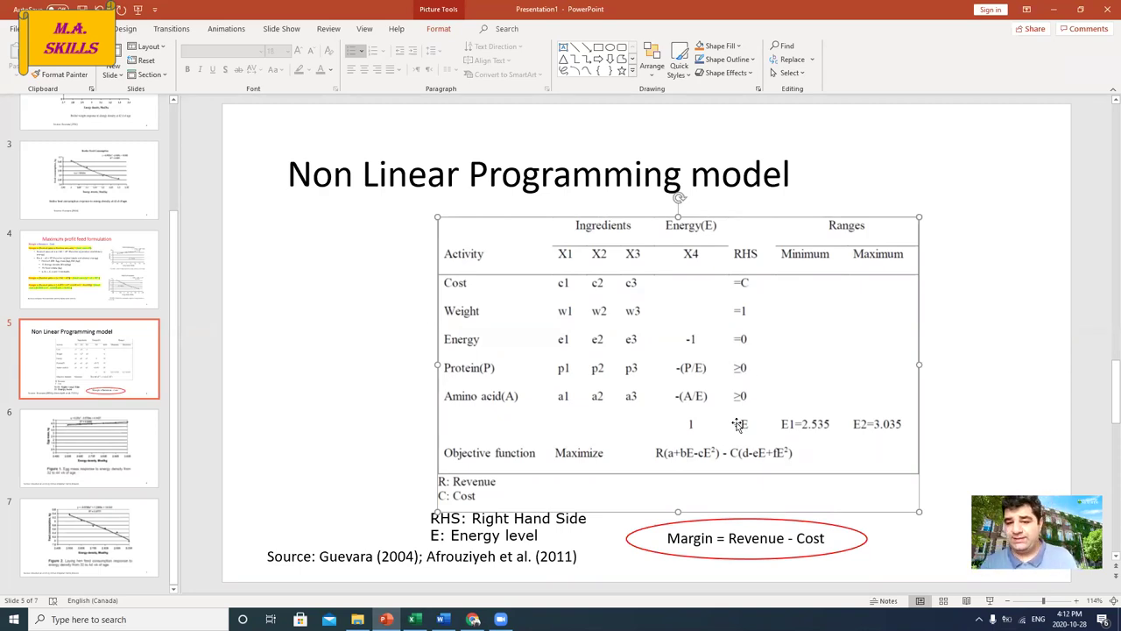
left_click(413, 619)
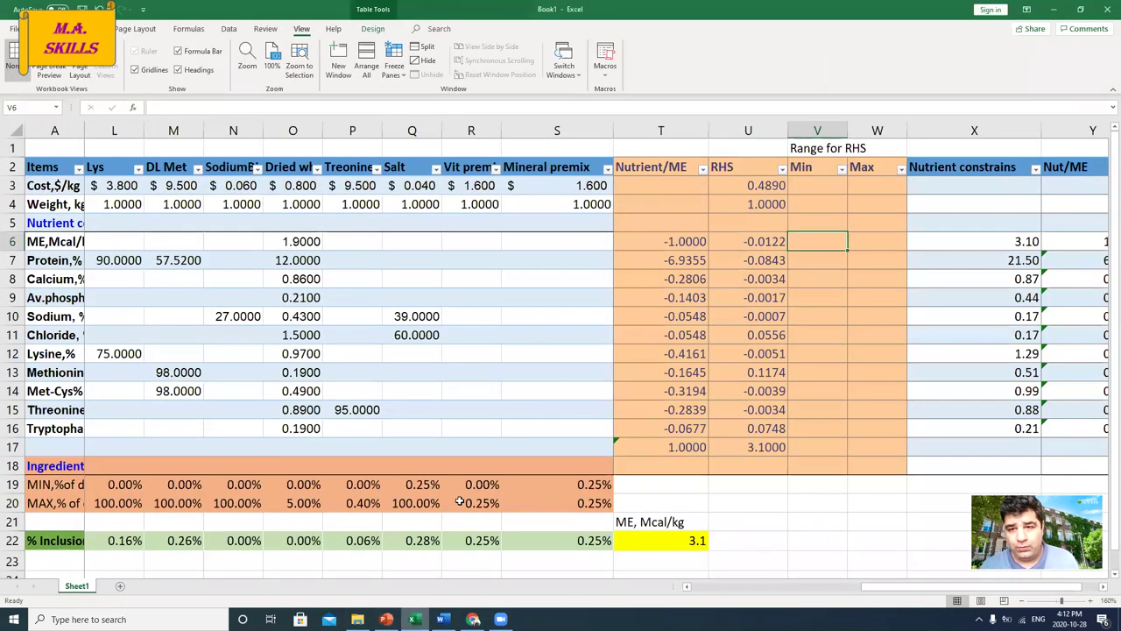
type("0")
key("Return")
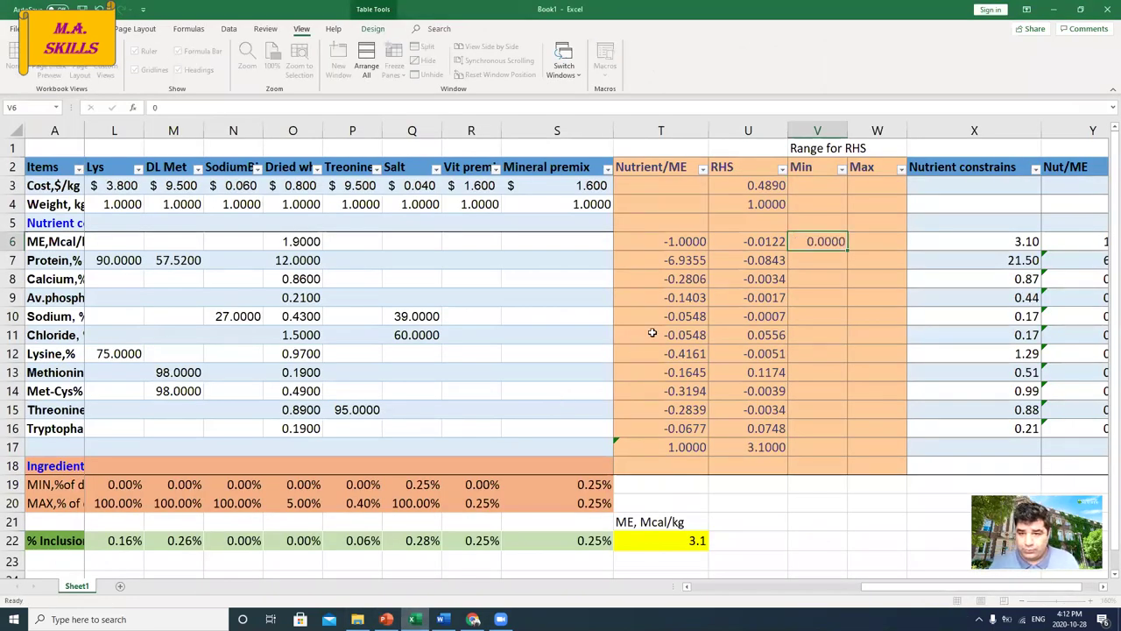
type("0")
key("Return")
type("00")
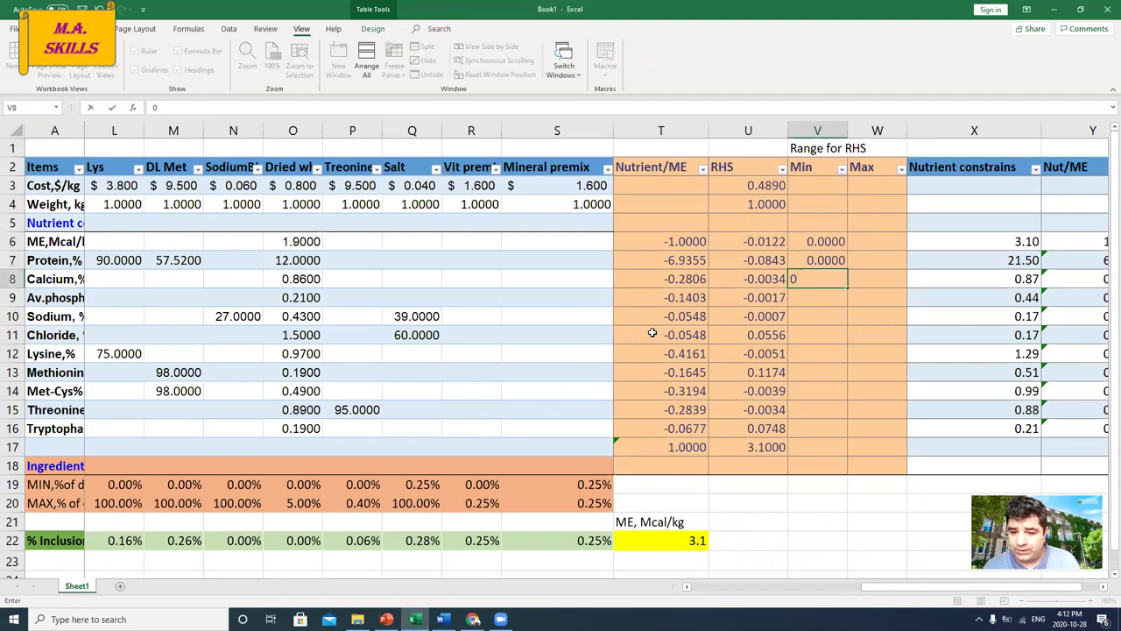
key("Return")
type("0")
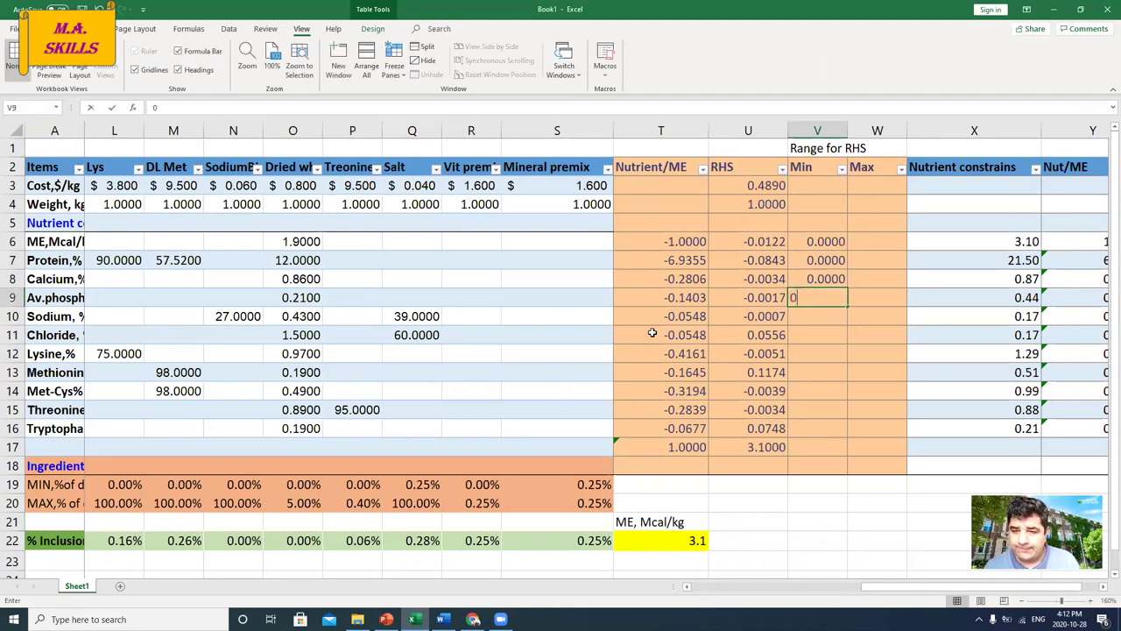
key("Return")
type("0")
key("Return")
type("0")
key("Return")
type("000")
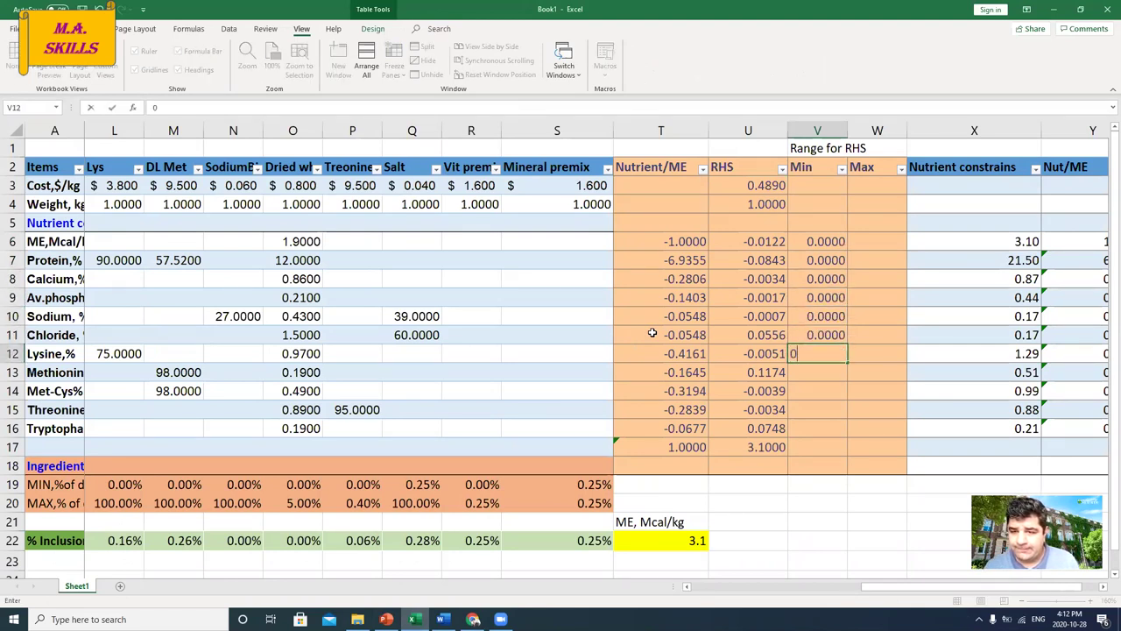
key("Return")
type("0")
key("Return")
type("0000")
key("Return")
type("000")
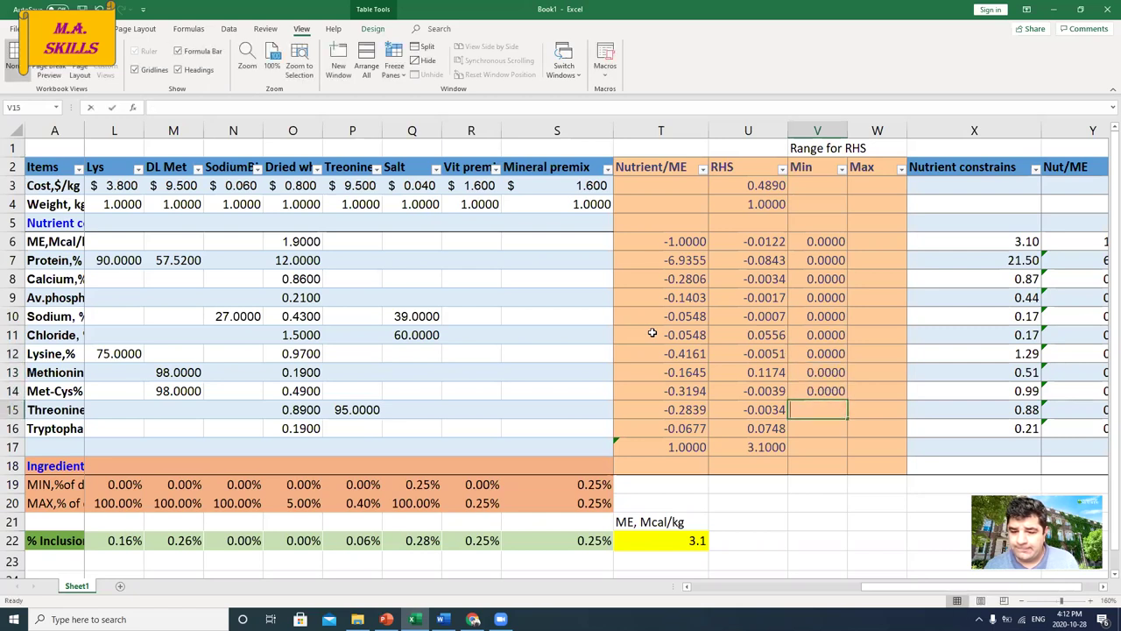
key("Return")
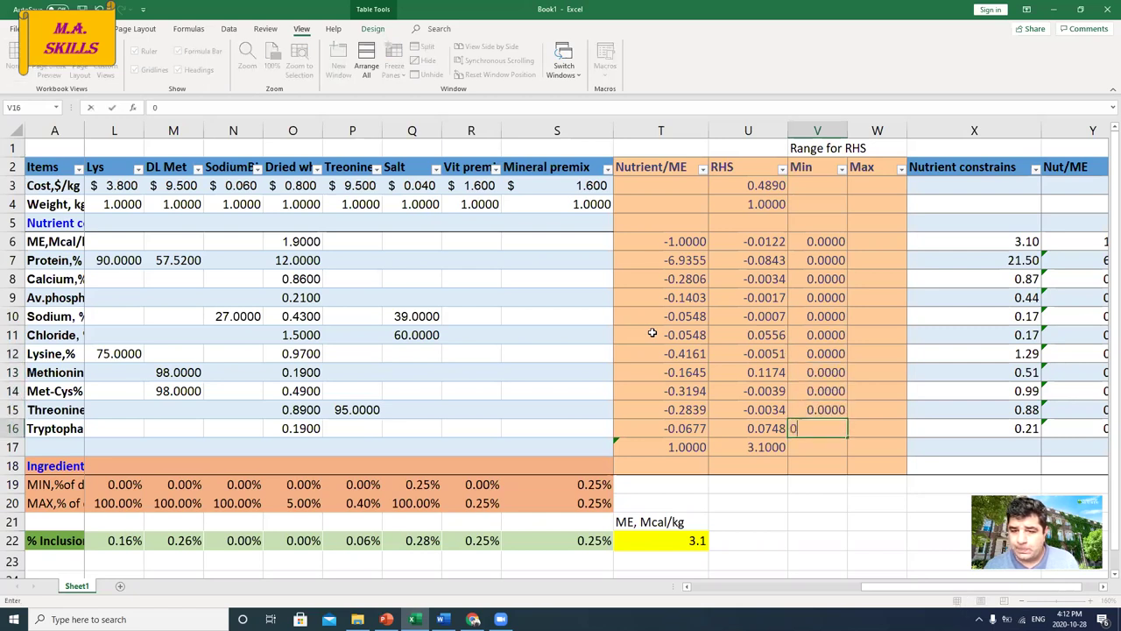
type("0")
key("Return")
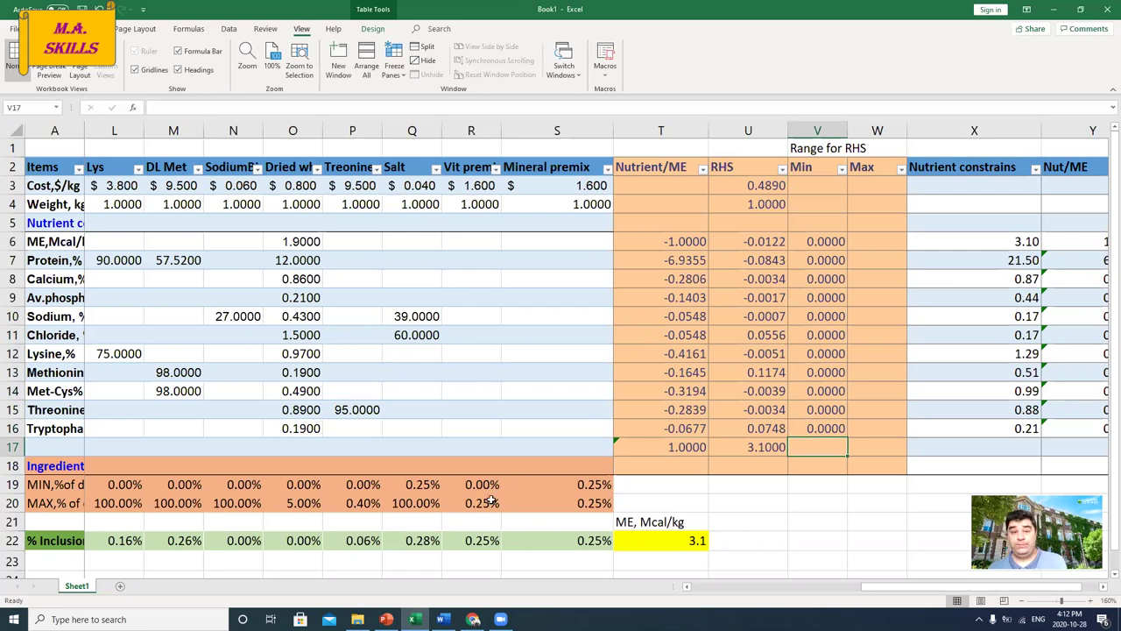
Check the energy range on the PowerPoint slide, return to Excel and enter 2.75 as Min in V17 and 3.1 as Max in W17.
left_click(386, 619)
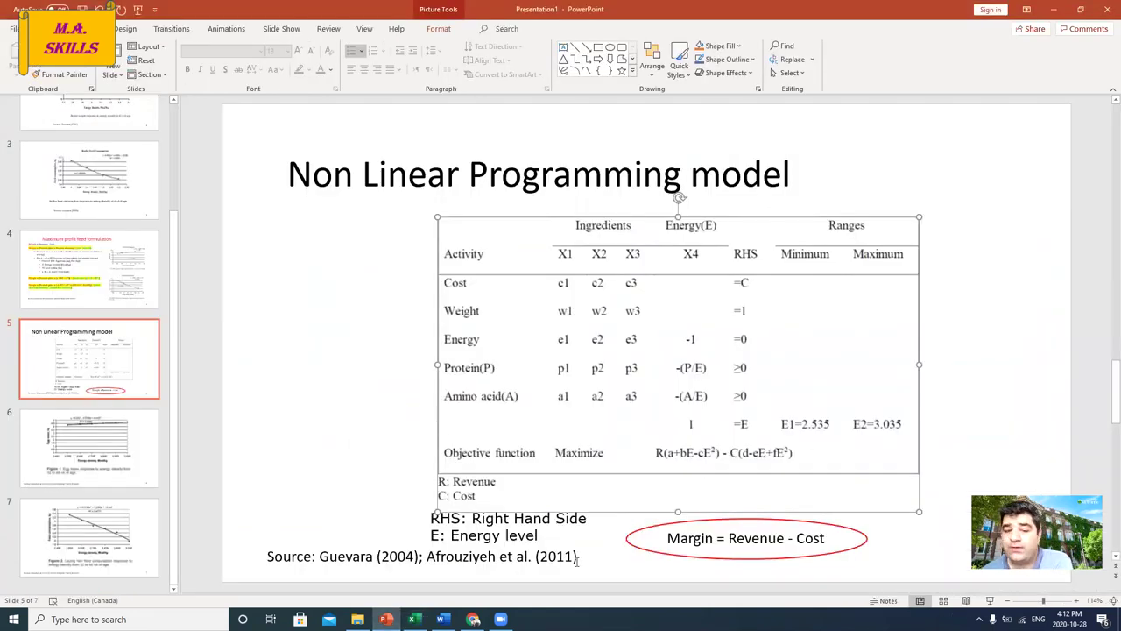
left_click(411, 619)
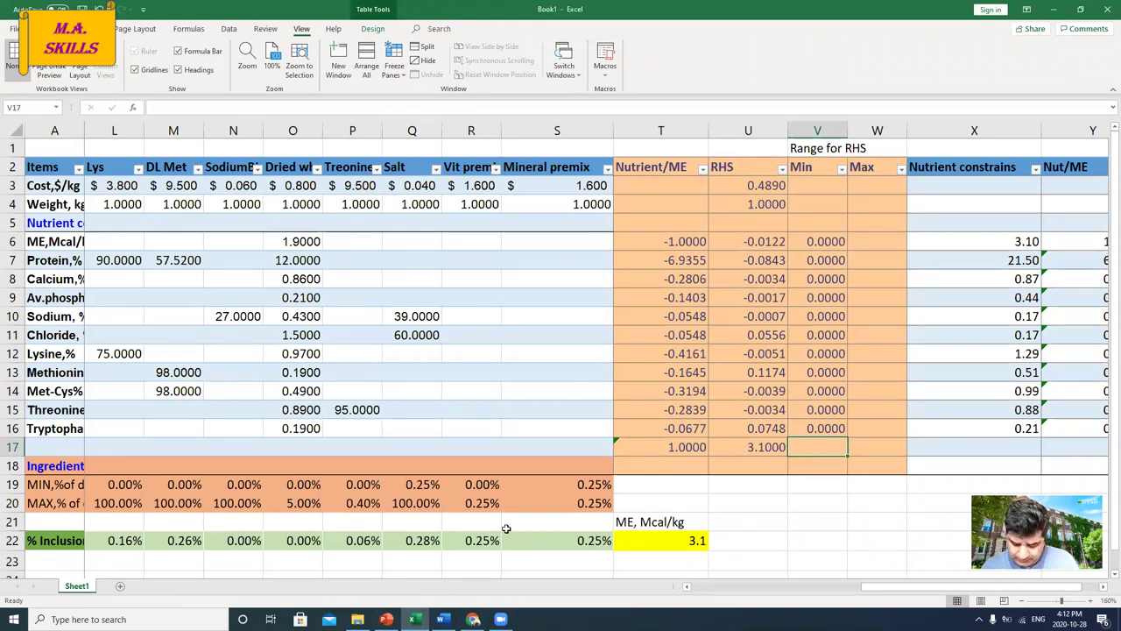
type("2.75")
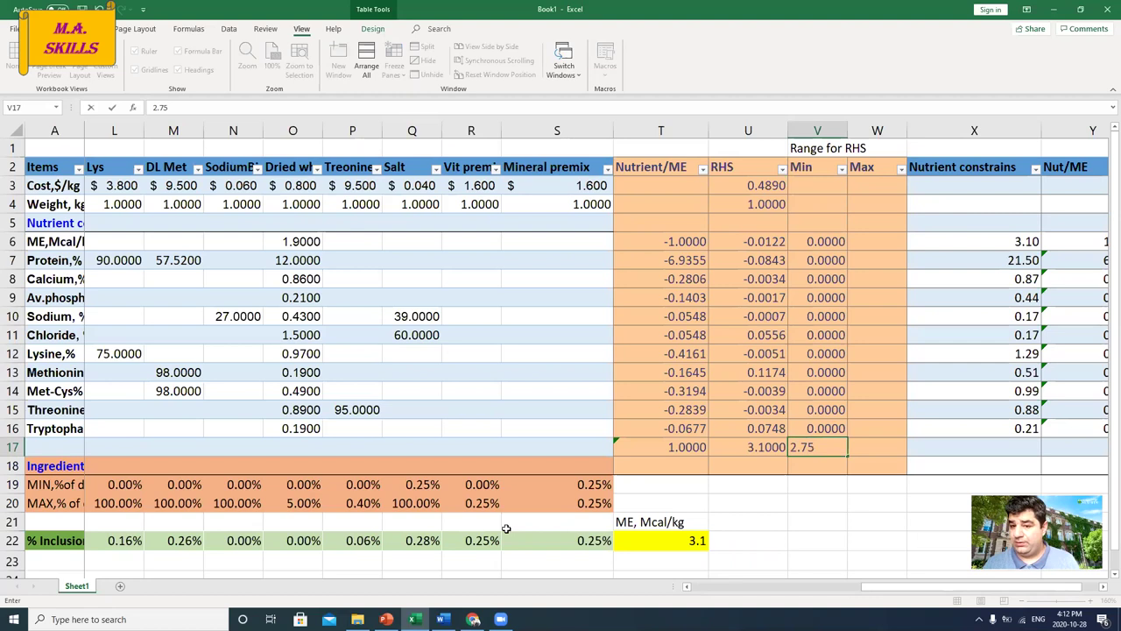
key("Tab")
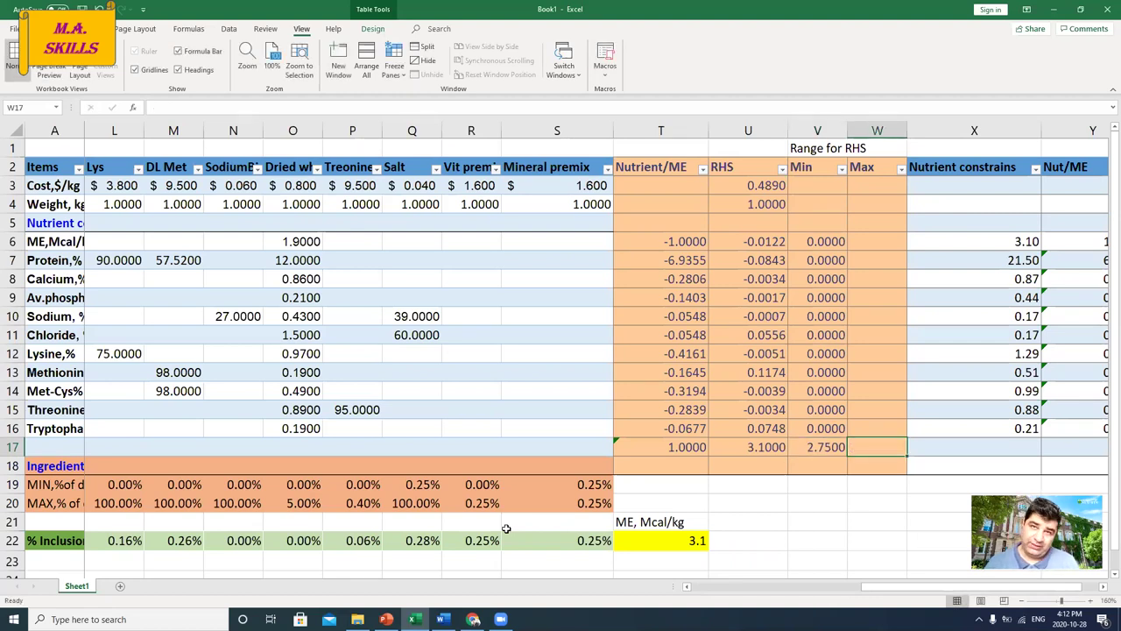
type("3.1")
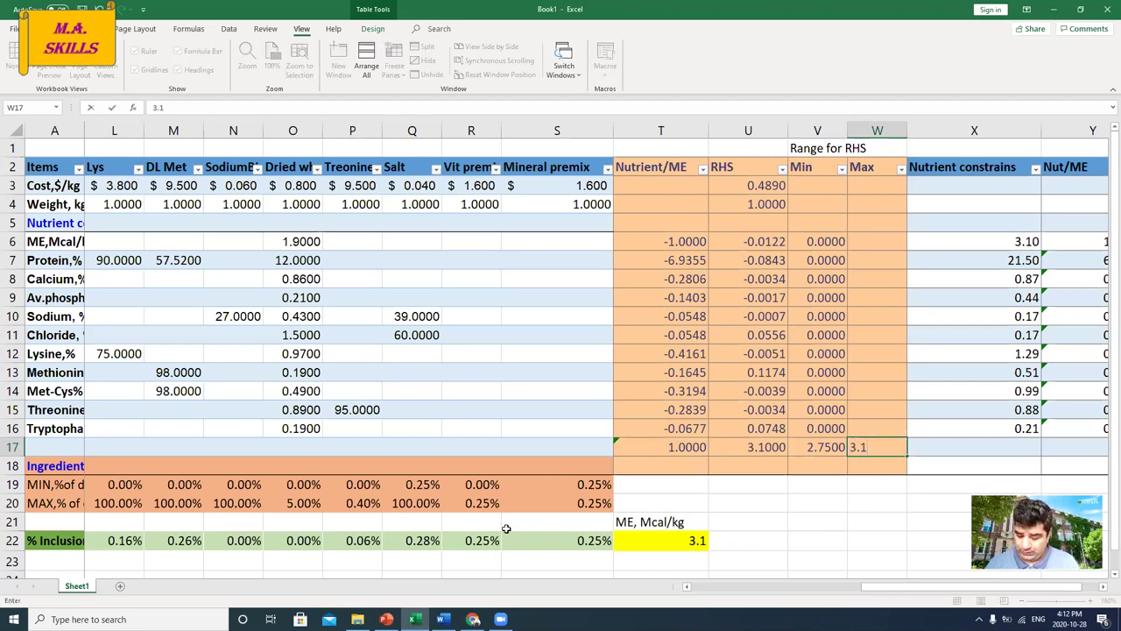
key("Return")
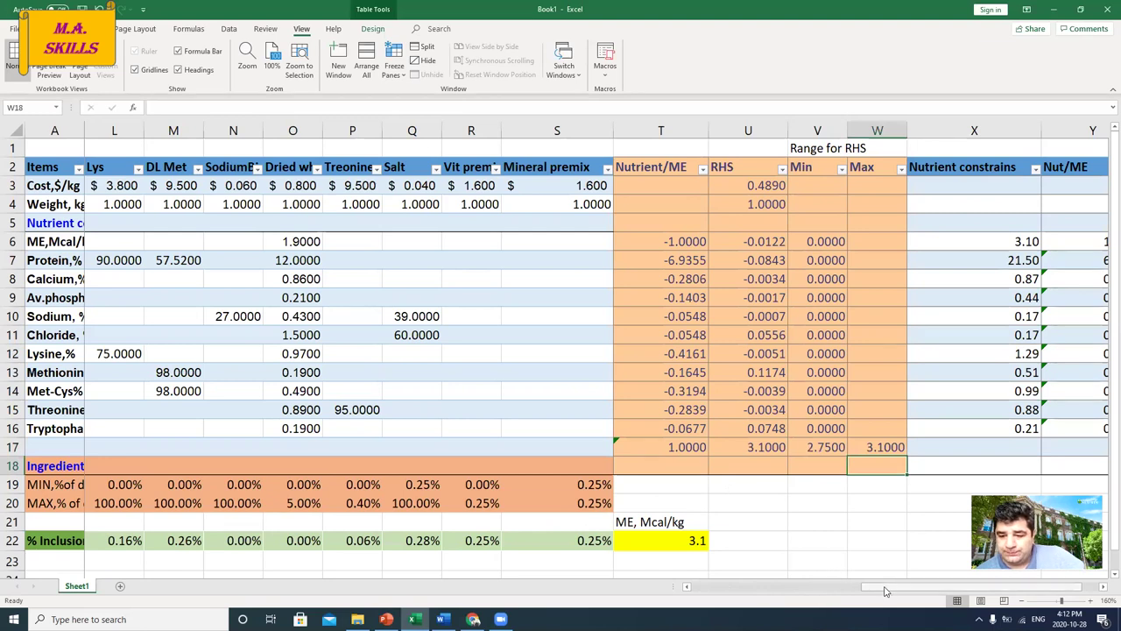
Add a table column headed "Nutrient spec" in Z2, beside Nut/ME, and fit its width to the heading.
left_click_drag(907, 585, 922, 584)
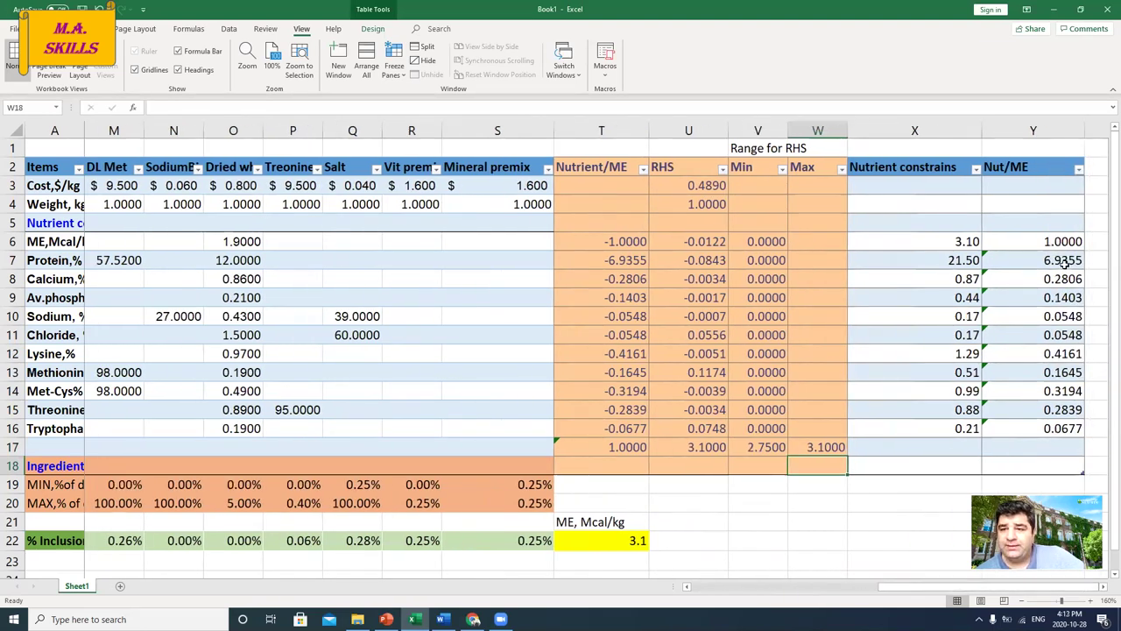
left_click(1095, 191)
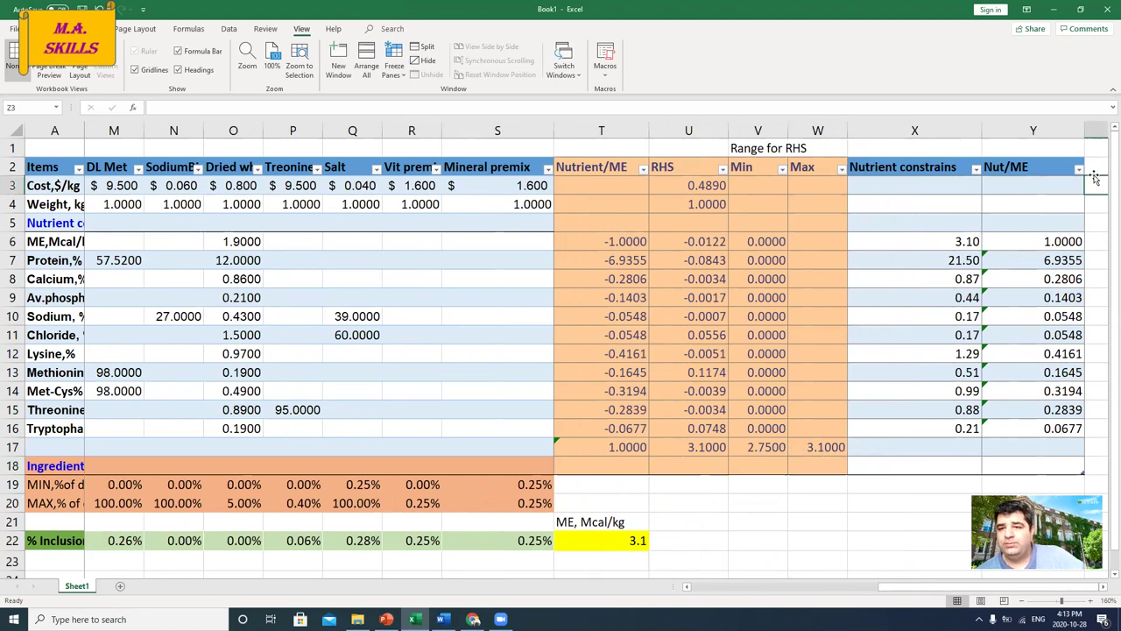
left_click(1091, 168)
scroll(830, 382, "right", 2)
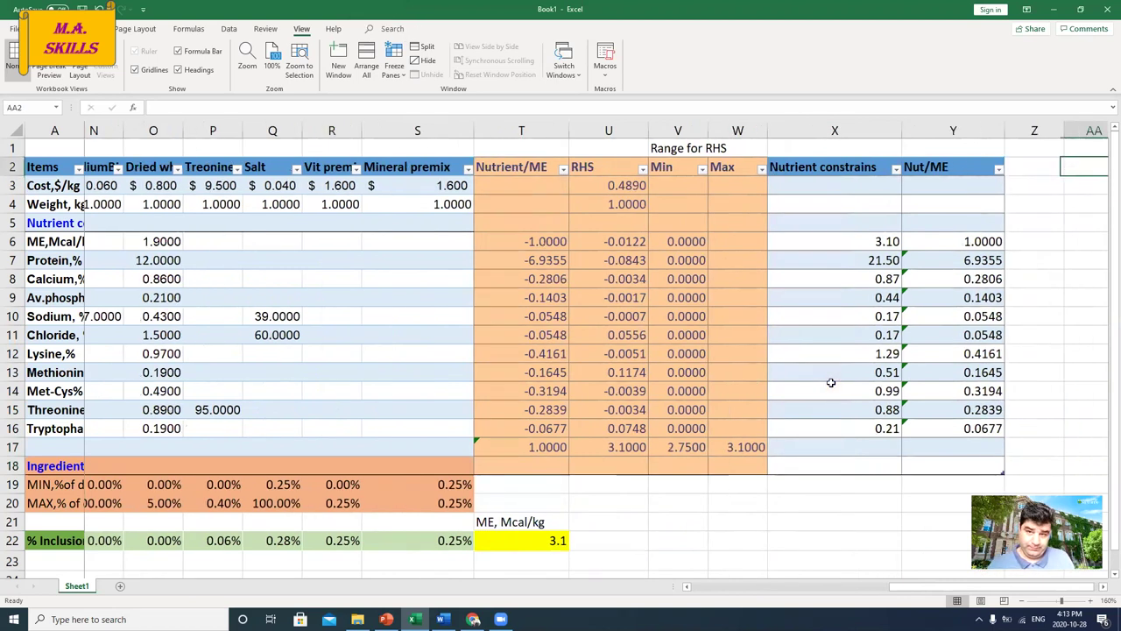
type("N")
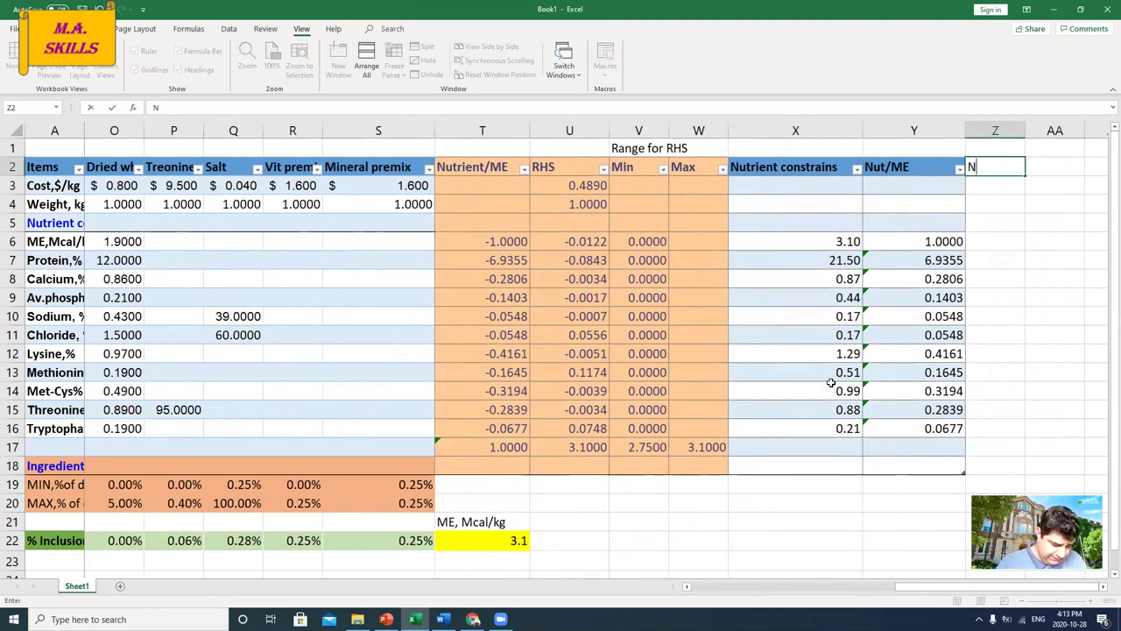
type("utrient spec")
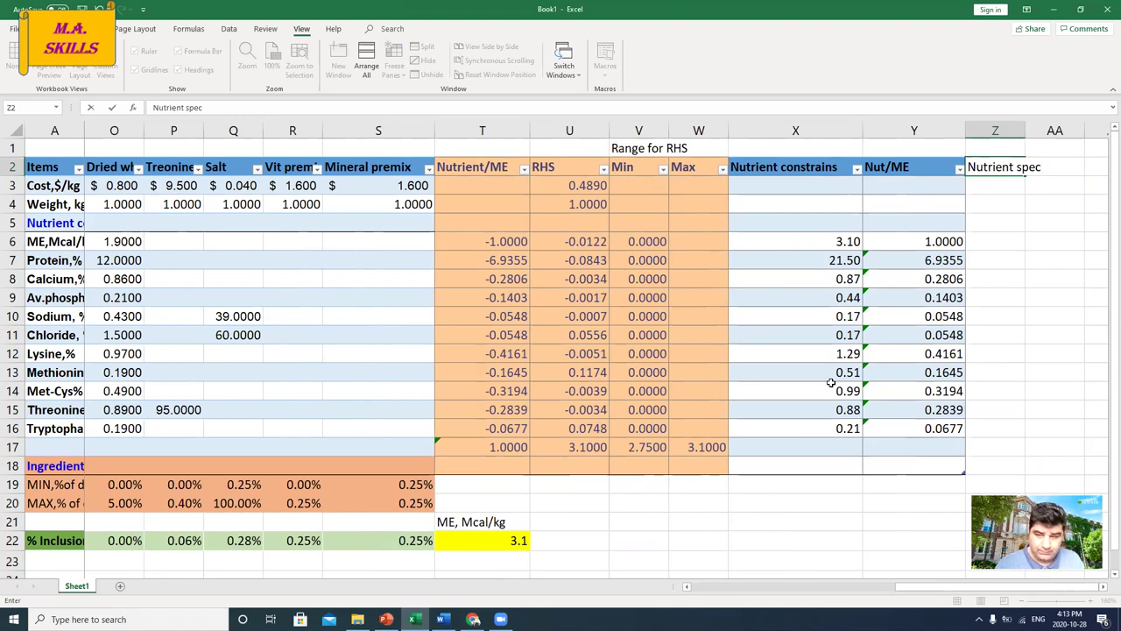
key("Return")
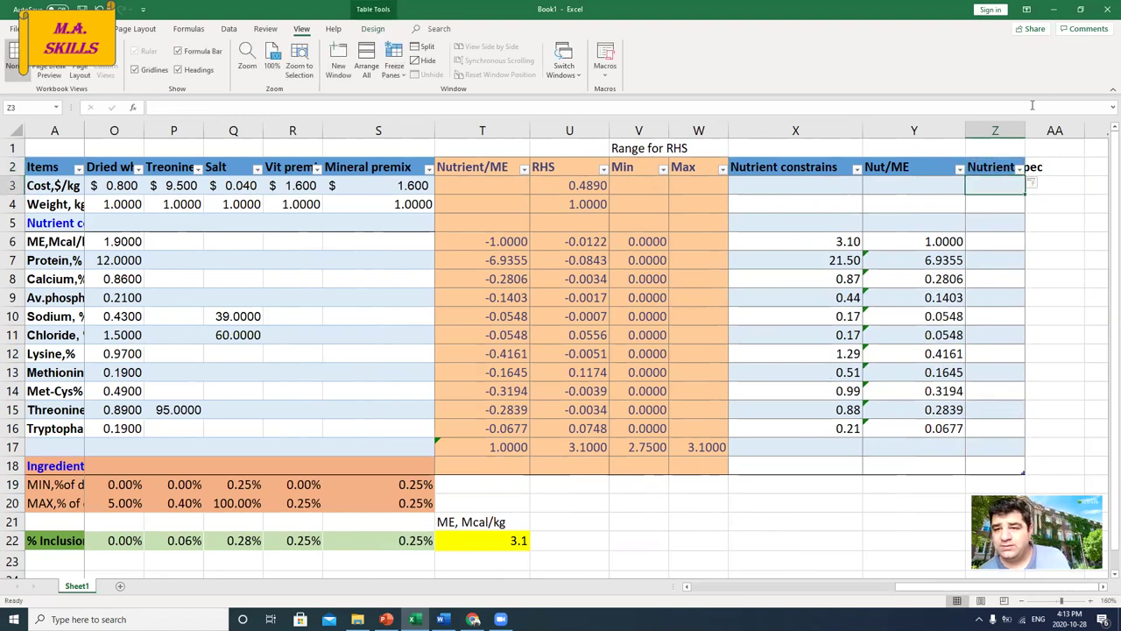
double_click(1024, 129)
Apply the Calculation cell style to the Nutrient spec column, Z2 to Z18.
left_click_drag(1013, 163, 993, 458)
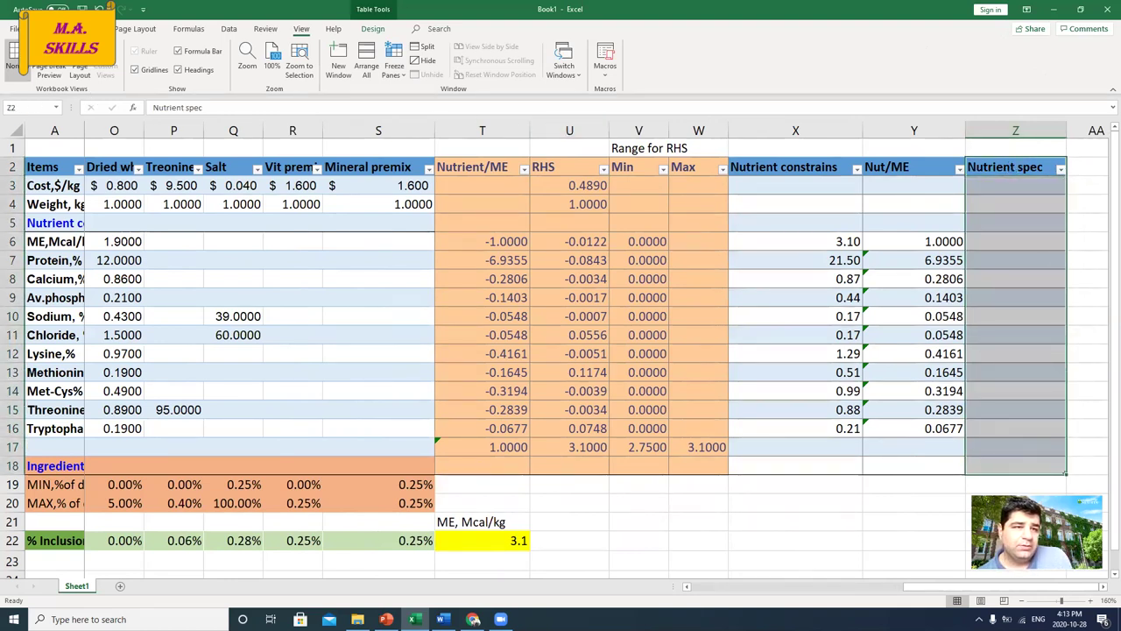
left_click(43, 28)
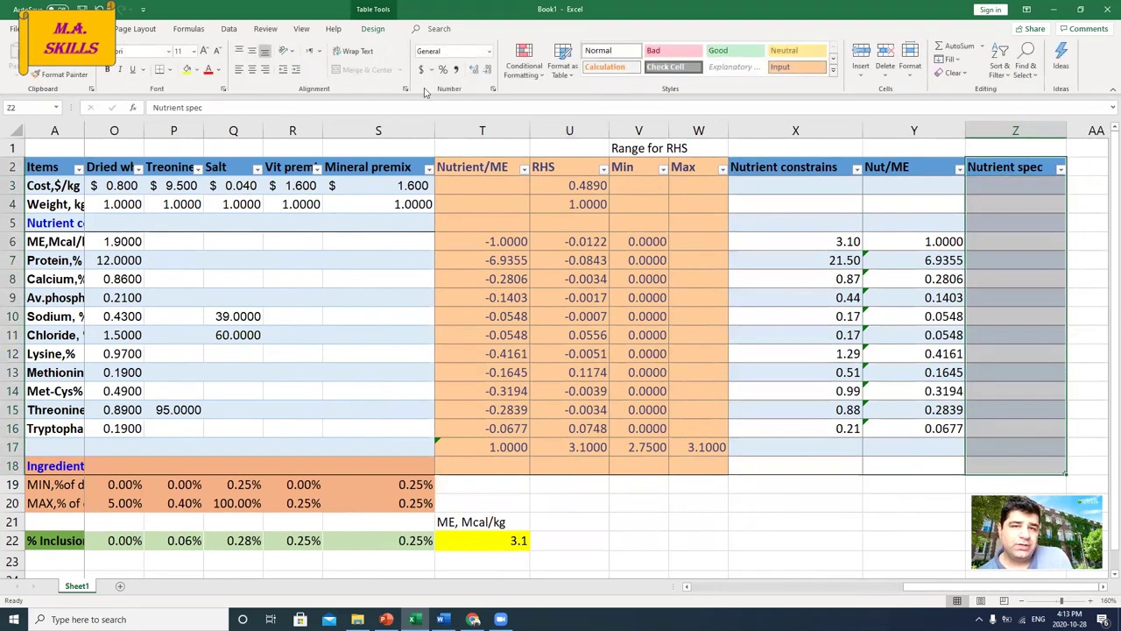
left_click(618, 68)
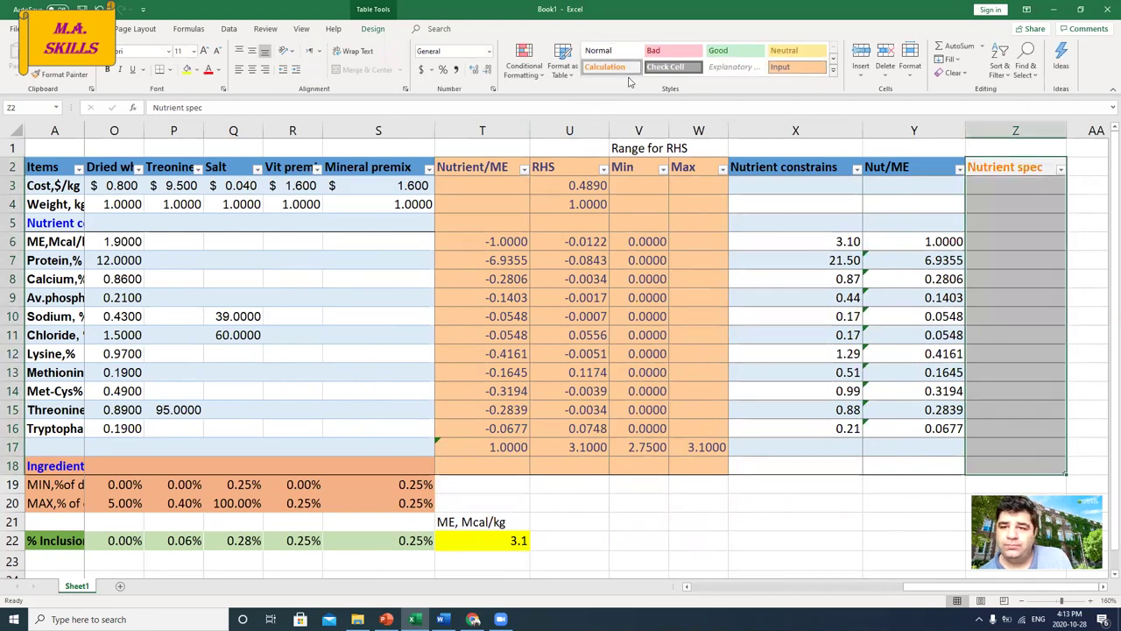
left_click(1000, 235)
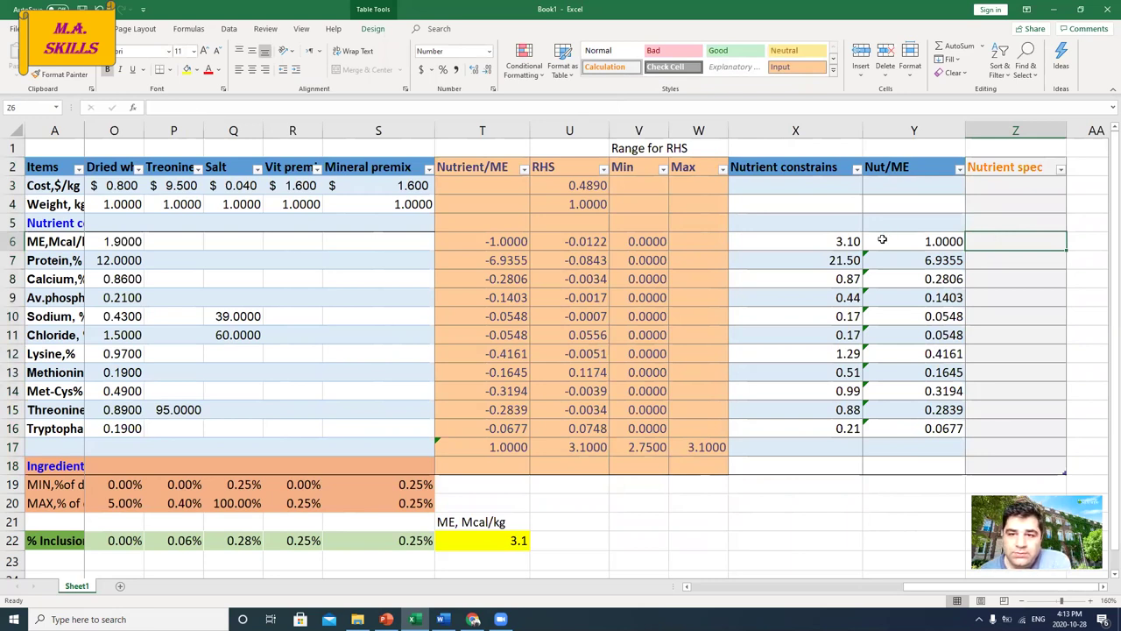
Enter 1 as the Min of the Weight row in V4, check the PowerPoint model slide and return to Excel.
left_click(629, 200)
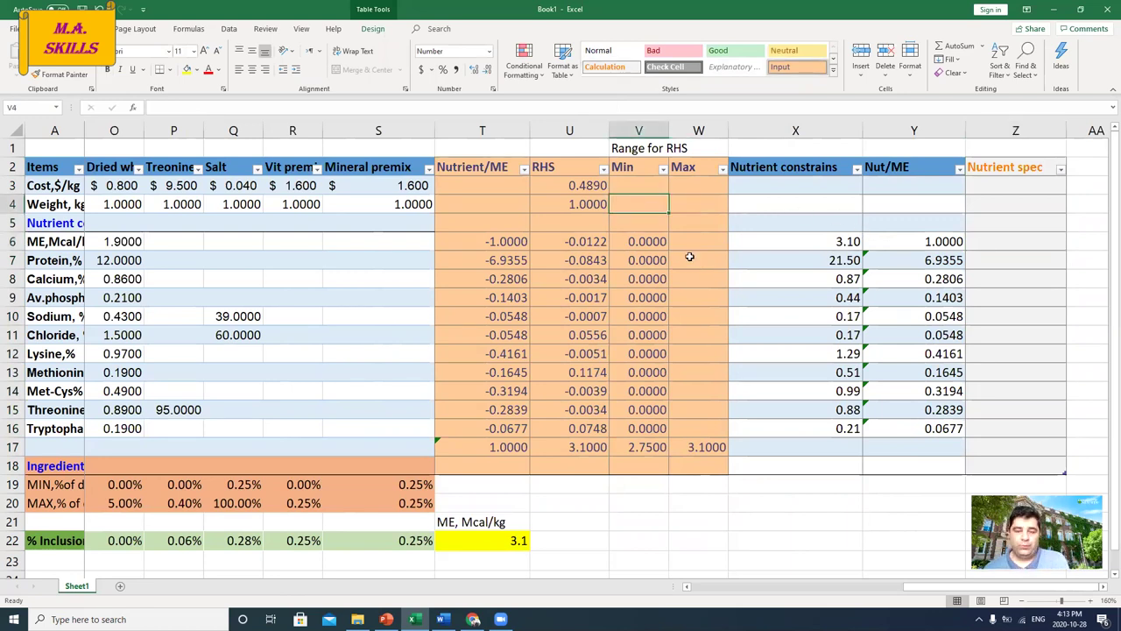
type("1")
key("Return")
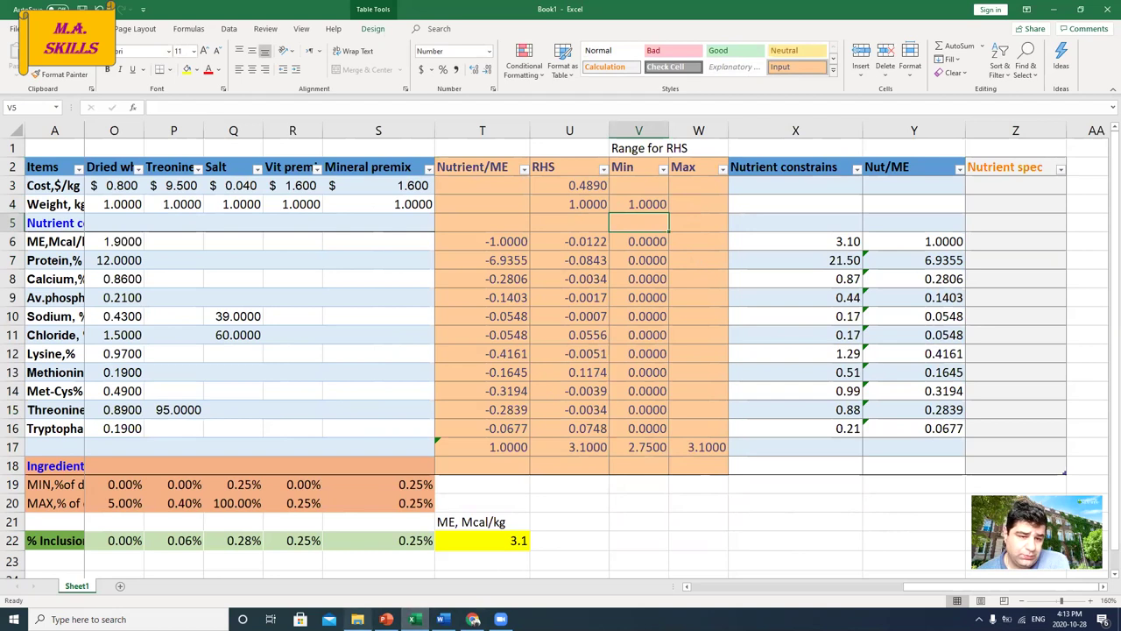
left_click(386, 619)
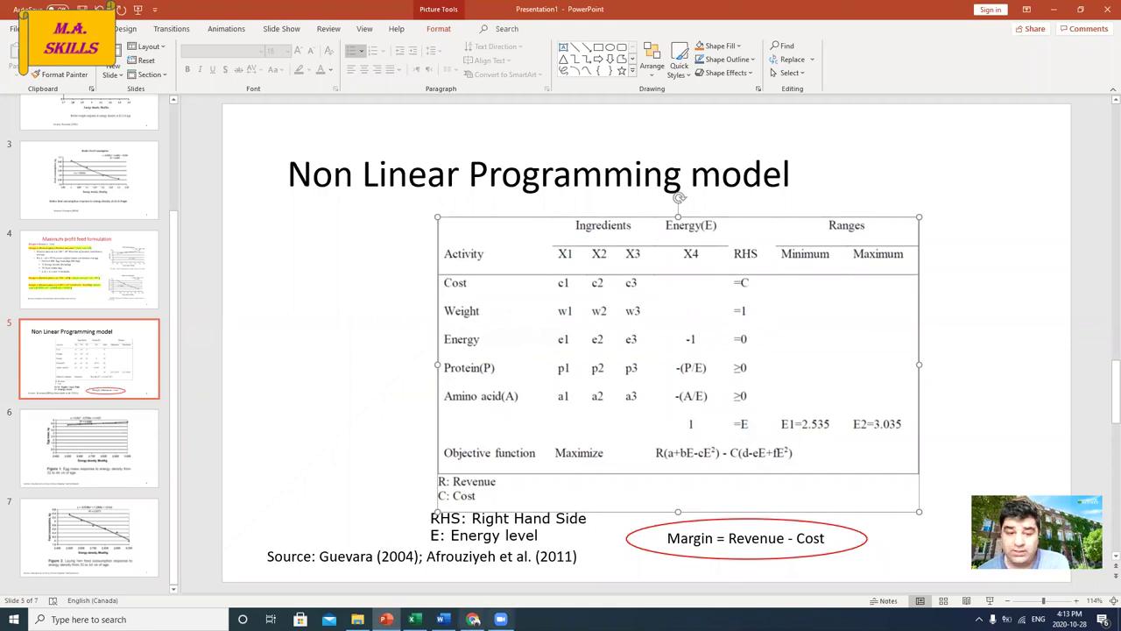
left_click(414, 619)
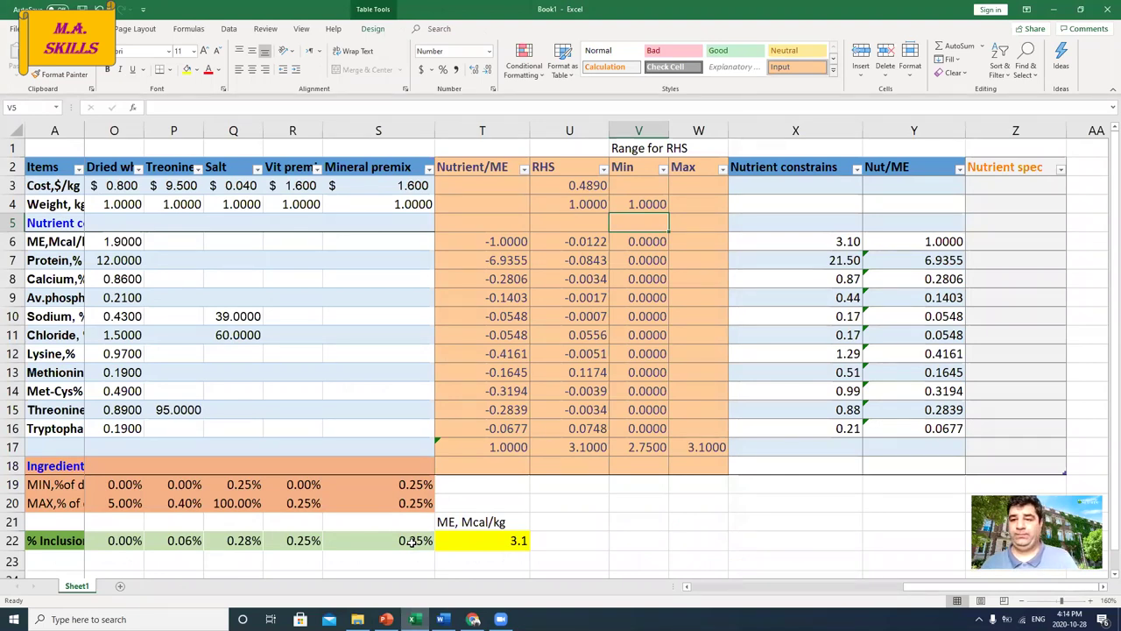
Start a SUMPRODUCT formula in Z6 with the % Inclusion row, B22:S22, as the first array.
left_click(989, 242)
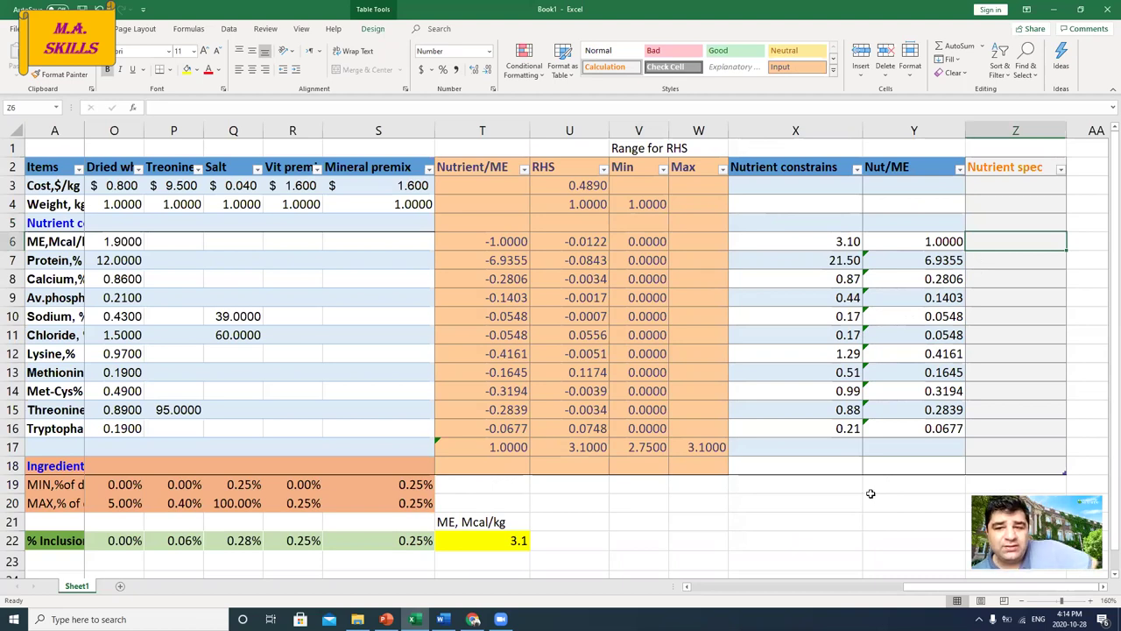
type("=")
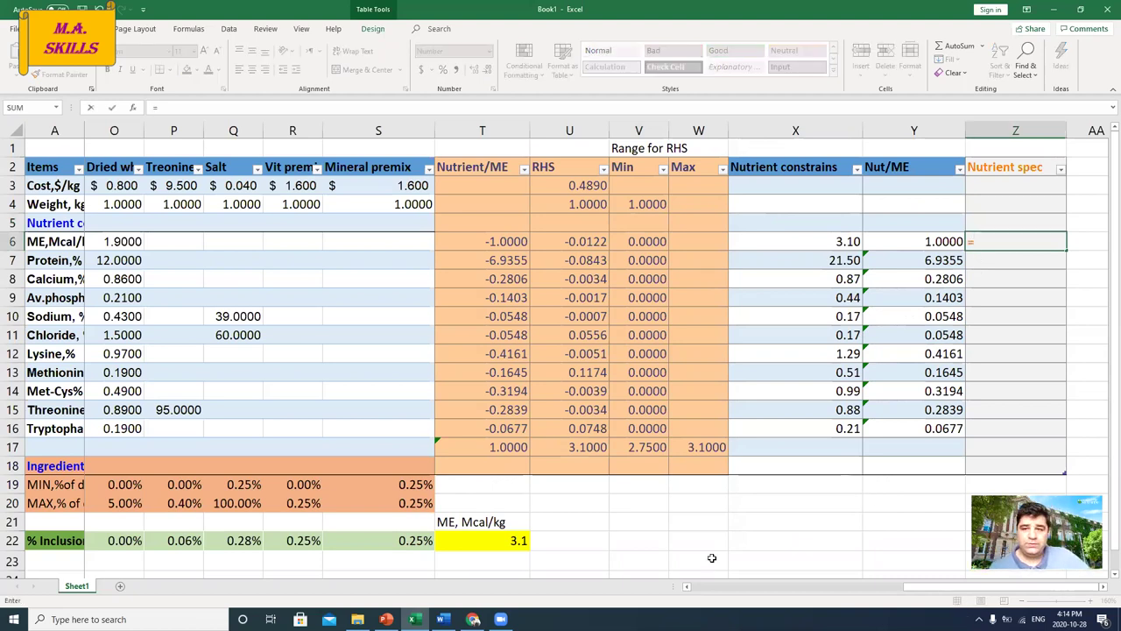
type("sumpr")
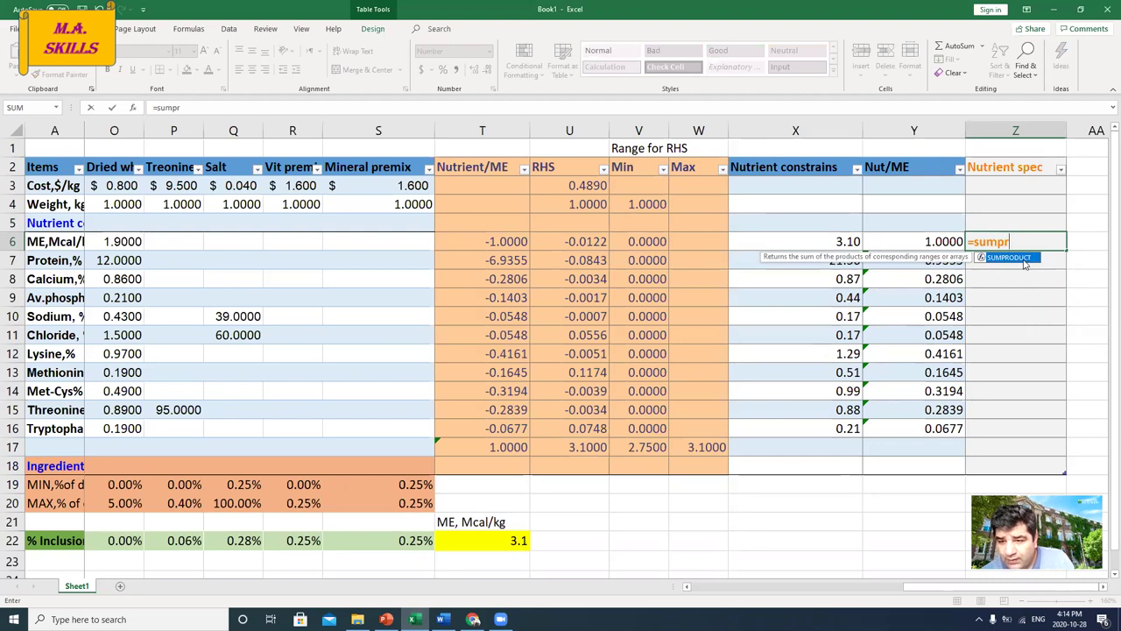
double_click(1022, 259)
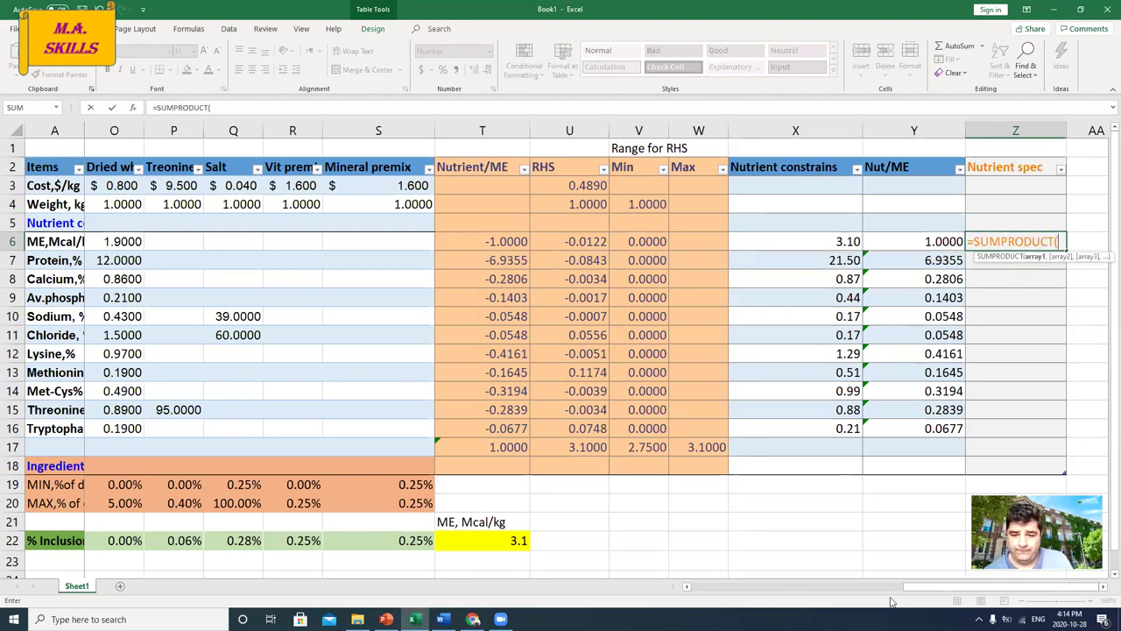
left_click_drag(911, 586, 686, 585)
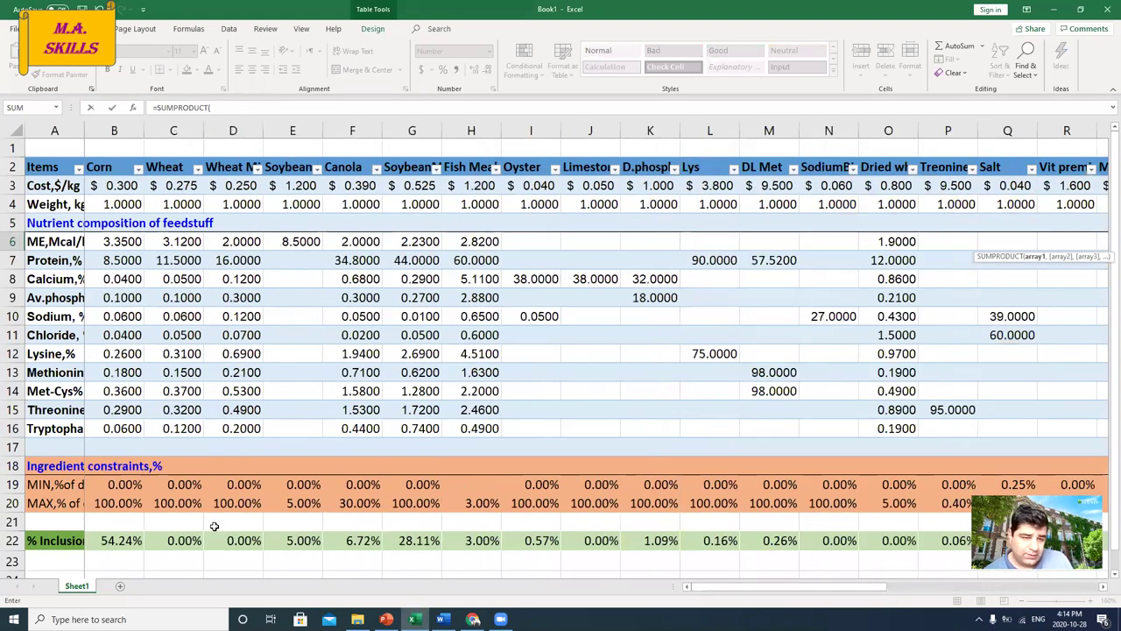
left_click_drag(132, 540, 902, 540)
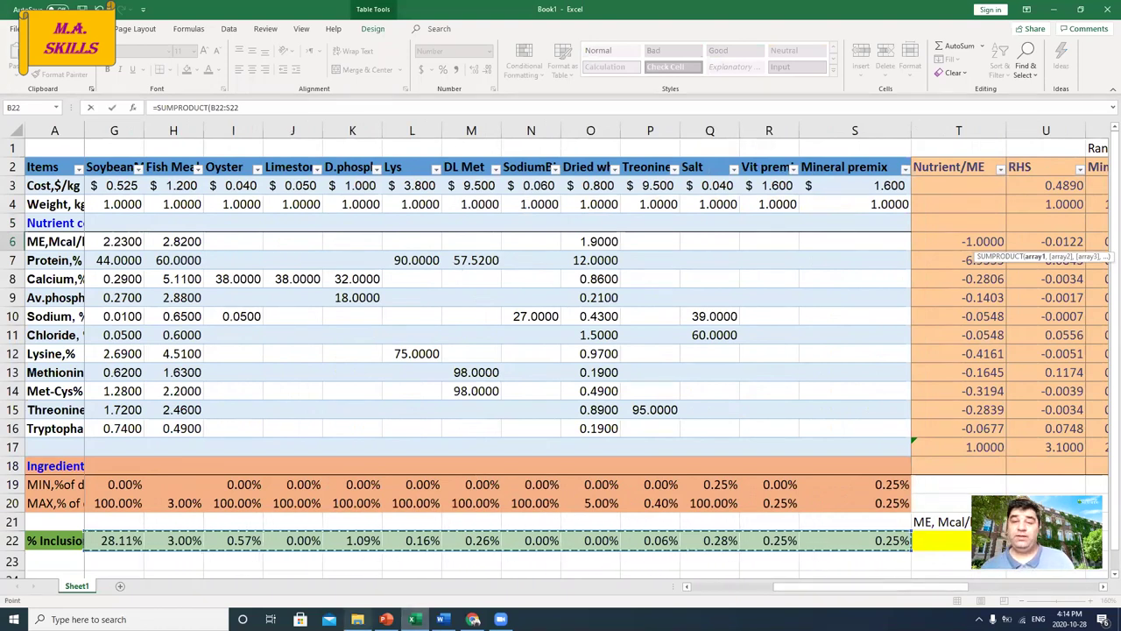
Add the ME row from Corn to Mineral premix as the second SUMPRODUCT array and complete the Z6 formula.
mouse_move(359, 620)
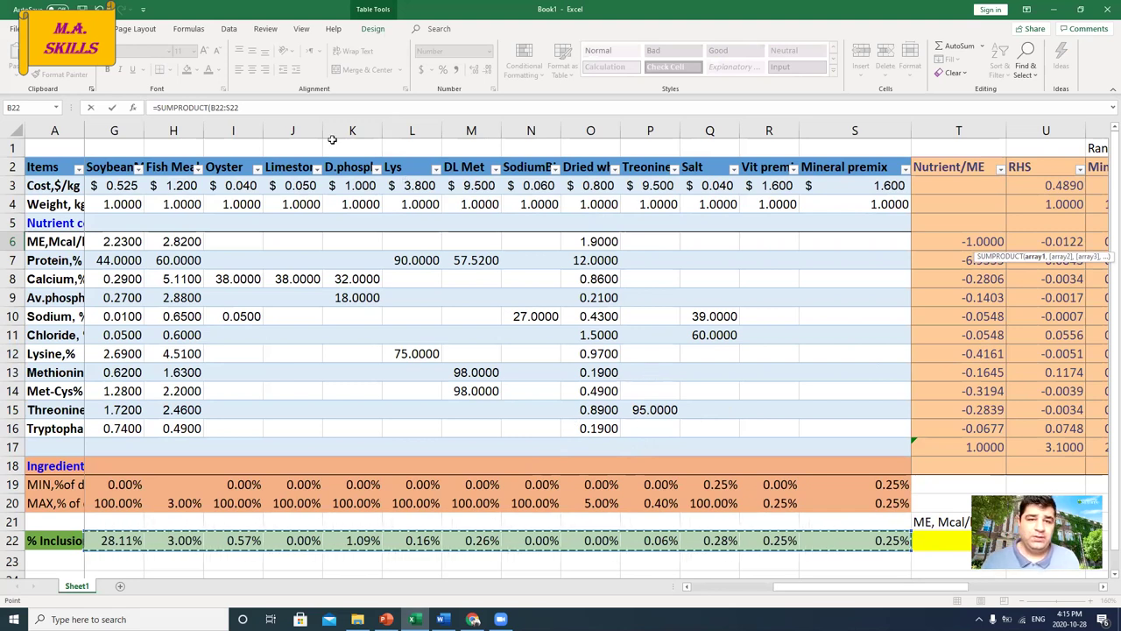
left_click(295, 106)
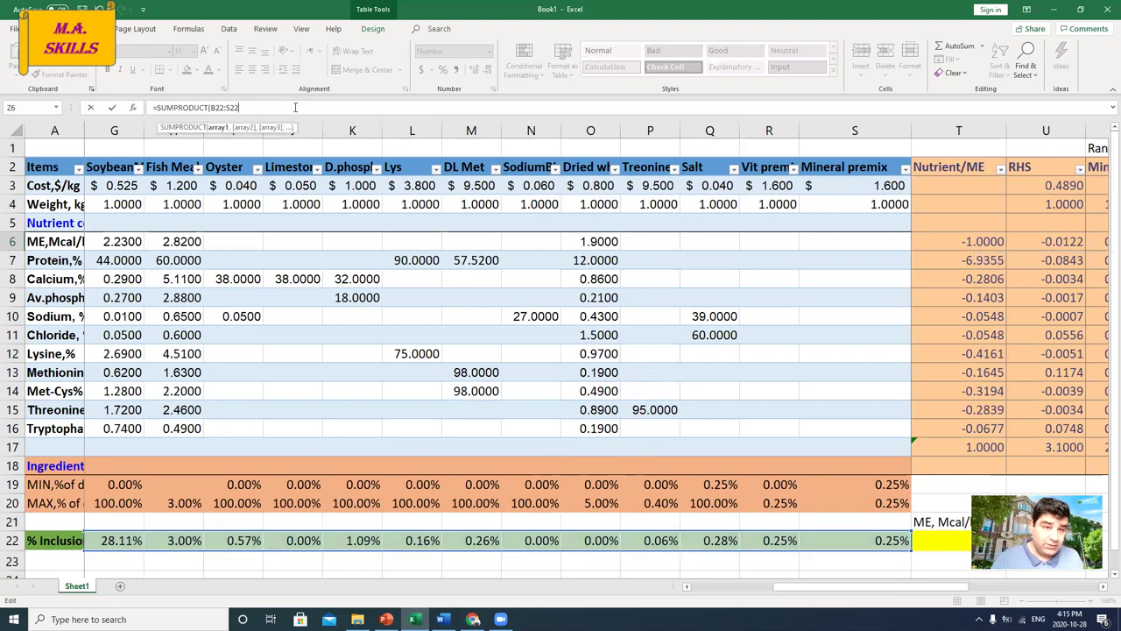
type(",")
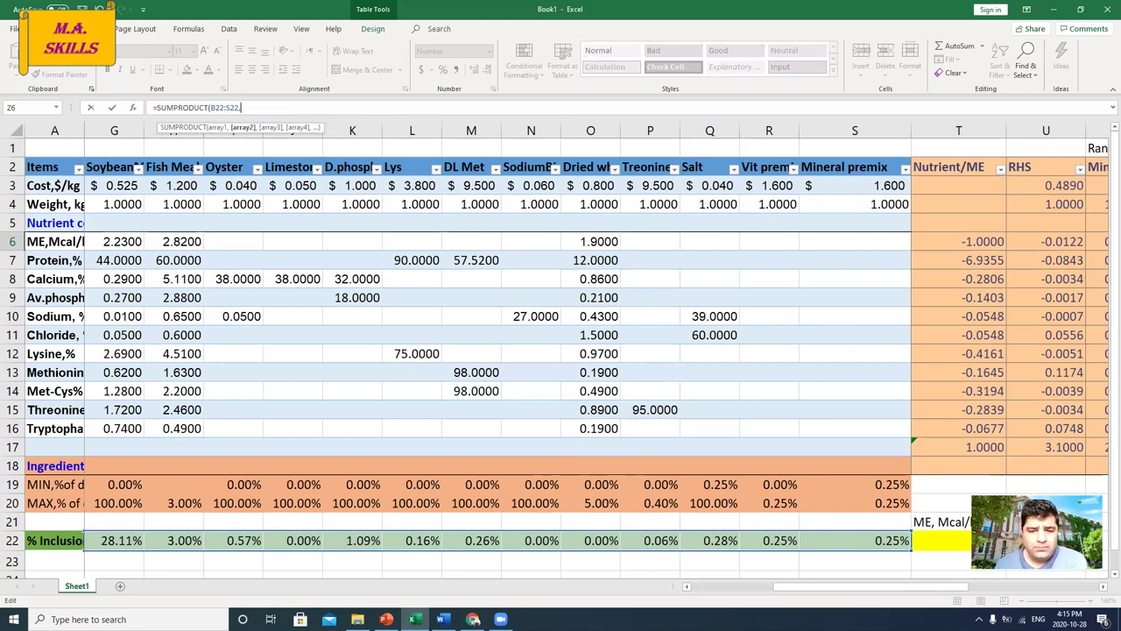
left_click_drag(807, 587, 720, 587)
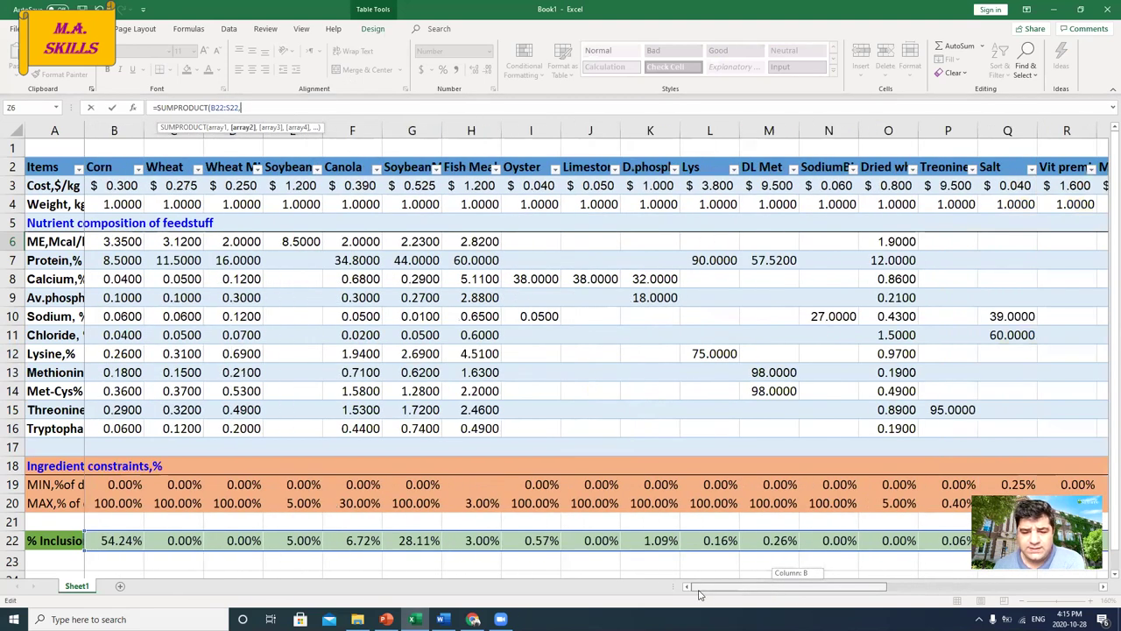
left_click_drag(113, 242, 867, 235)
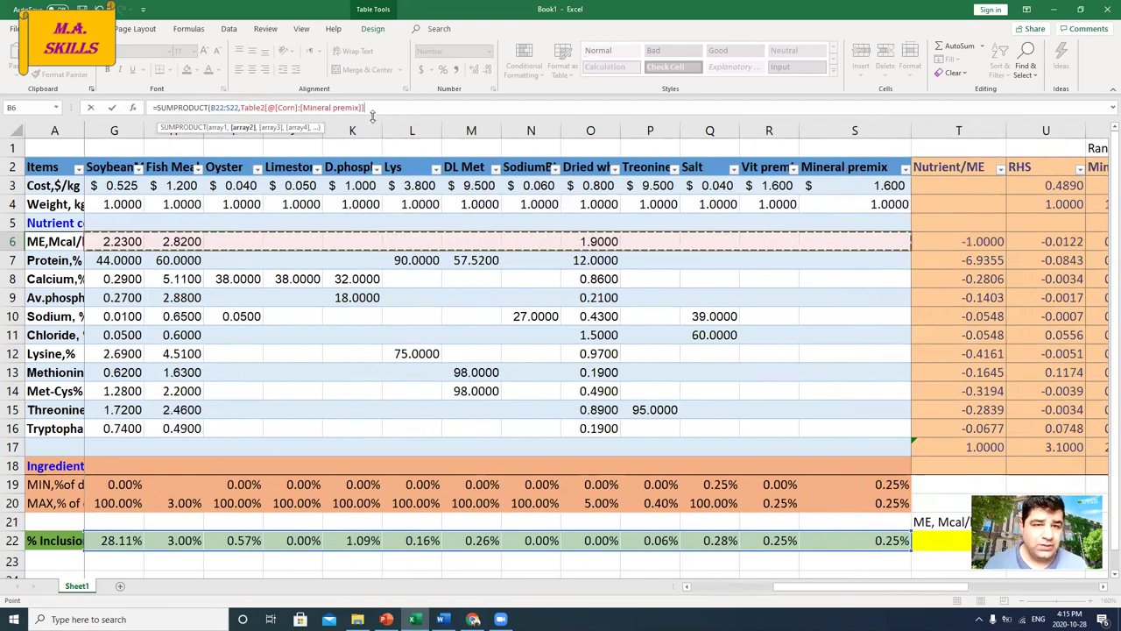
type(")")
key("Return")
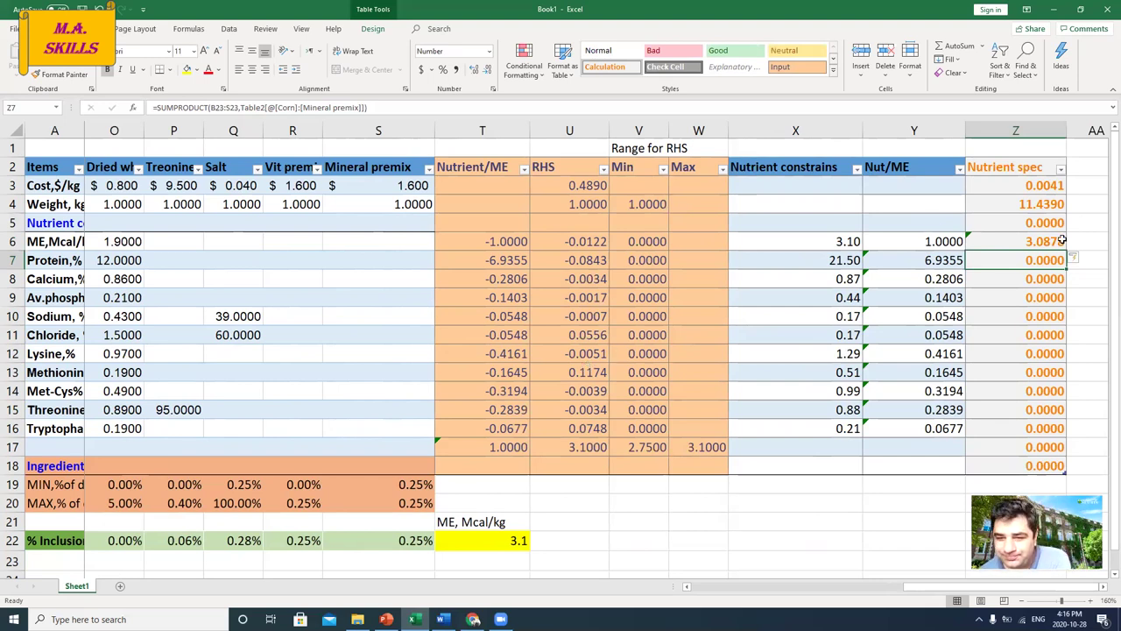
Compare the Nutrient spec formulas in Z6 and Z7 and check which nutrient rows they cover.
left_click(1033, 241)
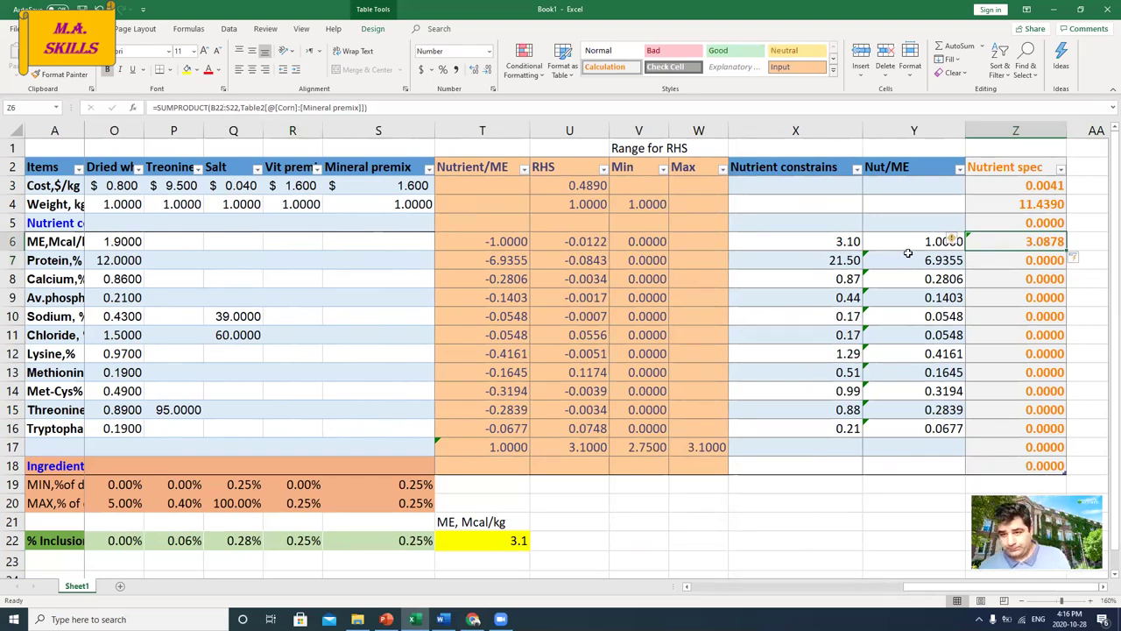
left_click(987, 257)
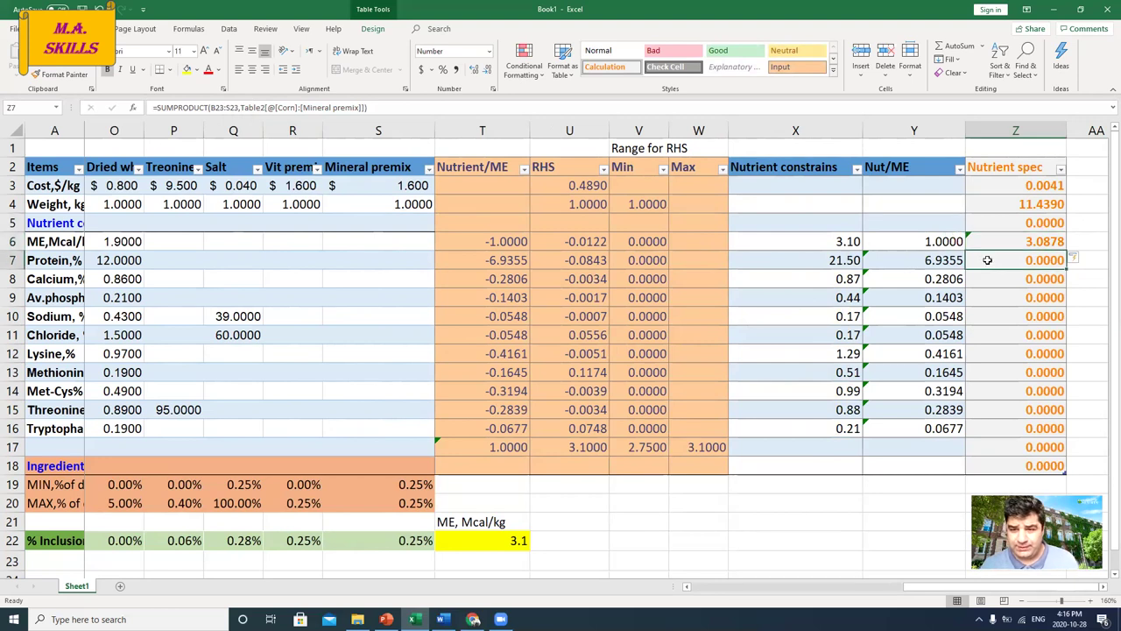
left_click(61, 282)
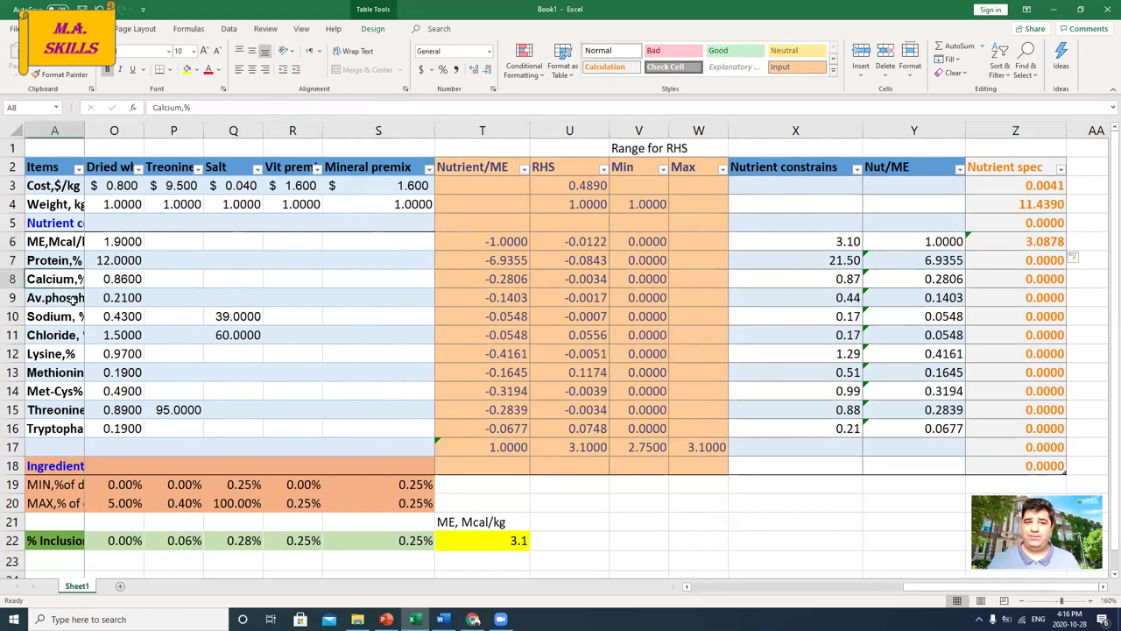
left_click(72, 300)
left_click(70, 321)
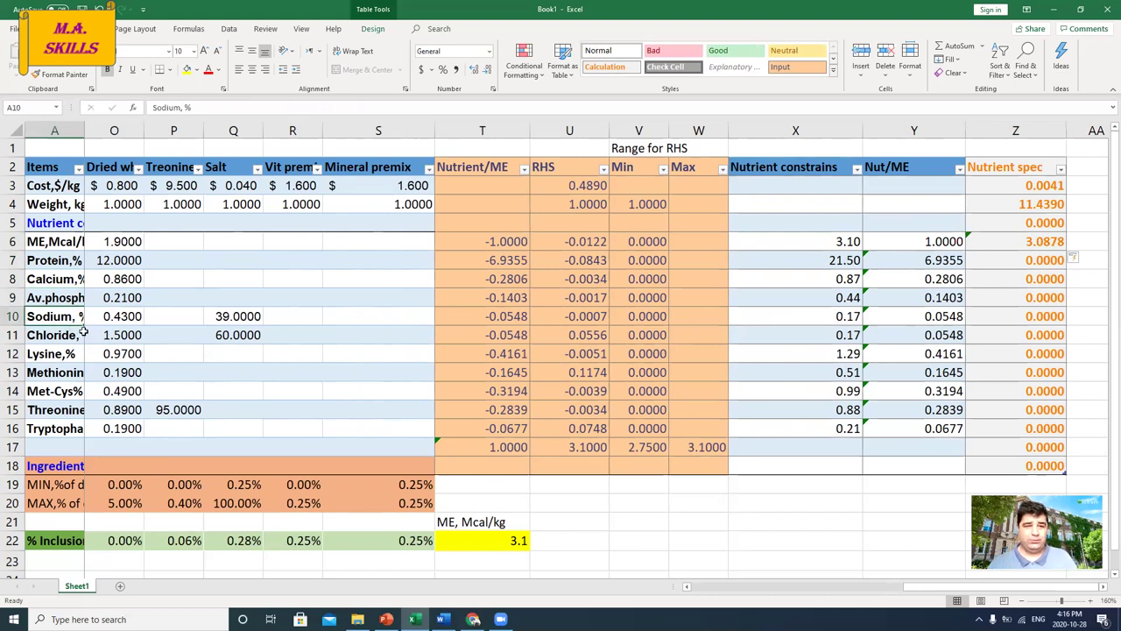
left_click(970, 260)
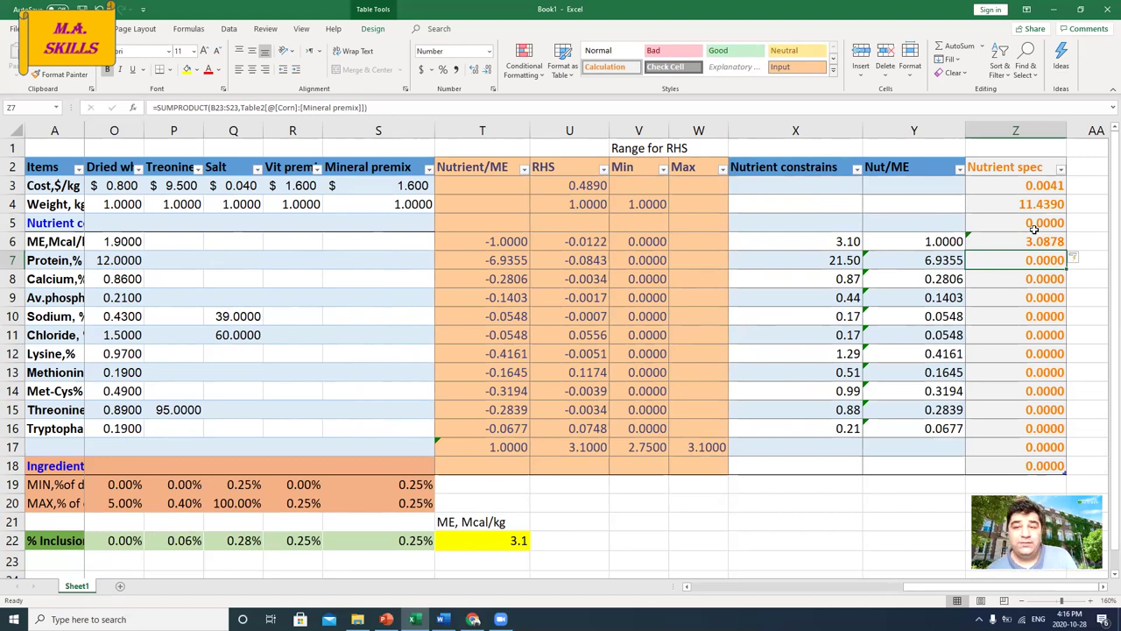
Make the inclusion range in the Z6 SUMPRODUCT formula absolute, $B$22:$S$22, for the whole Nutrient spec column.
left_click(1036, 241)
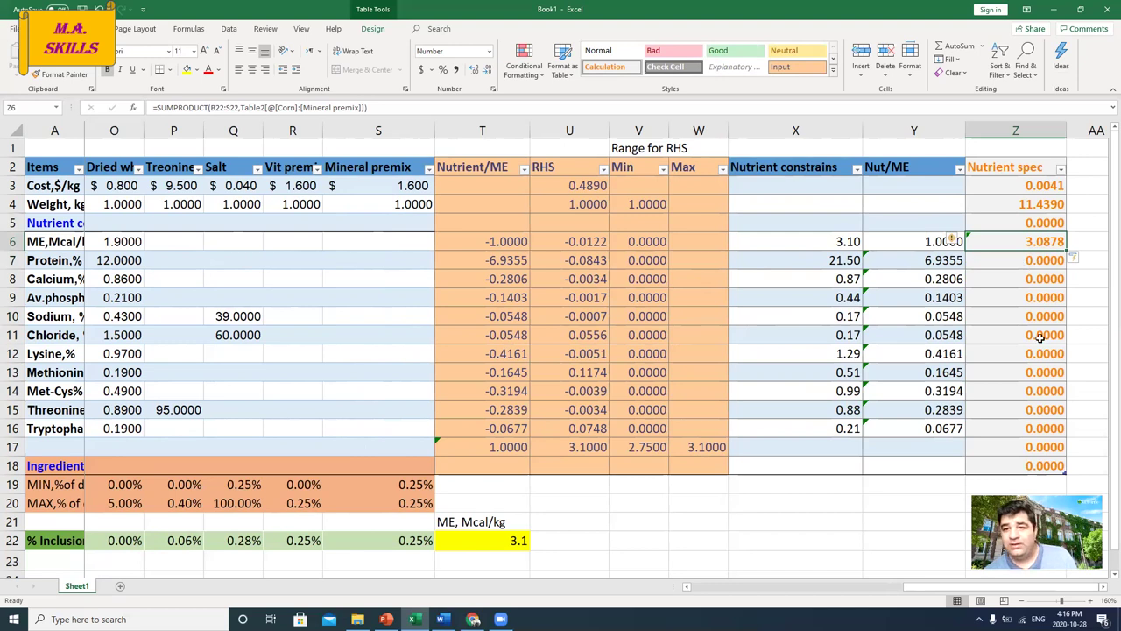
left_click(215, 107)
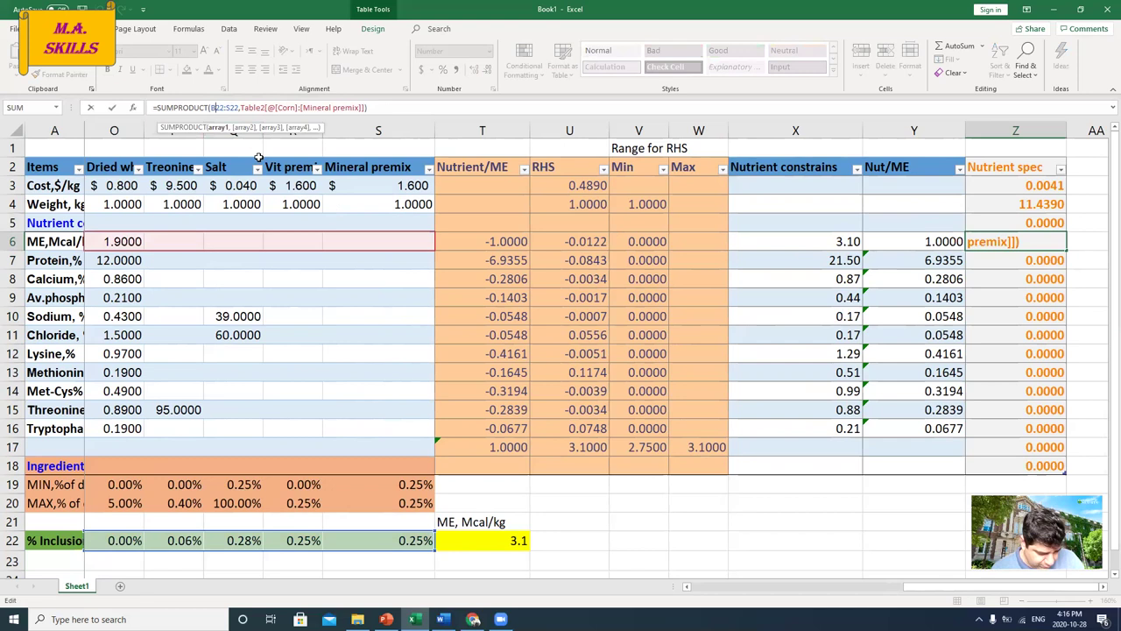
key("F4")
left_click(238, 107)
key("F4")
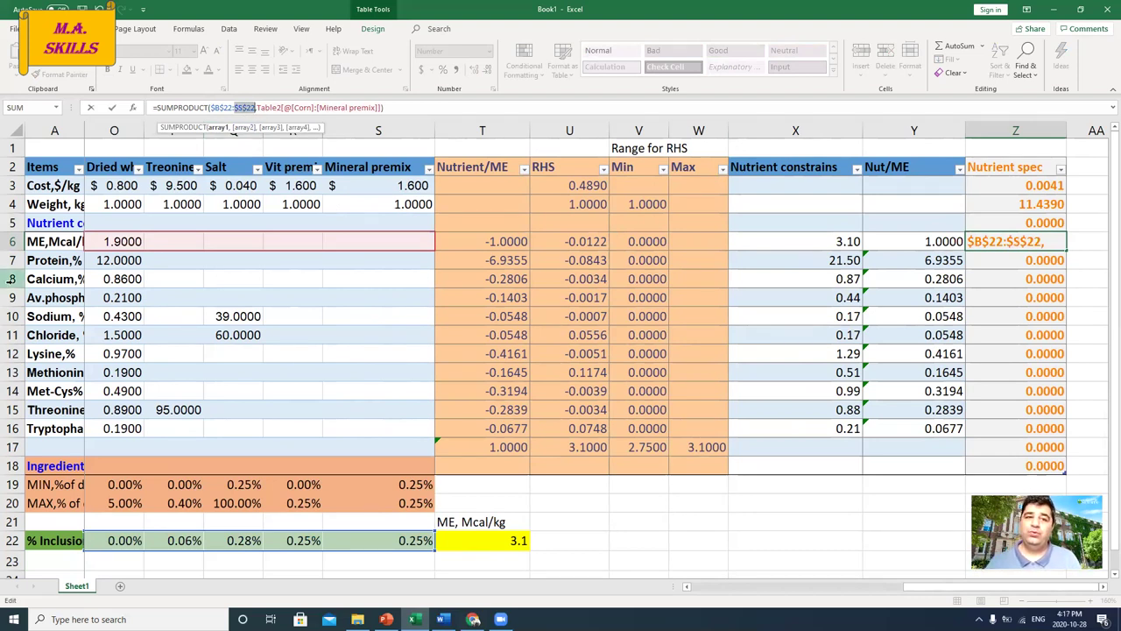
left_click(404, 108)
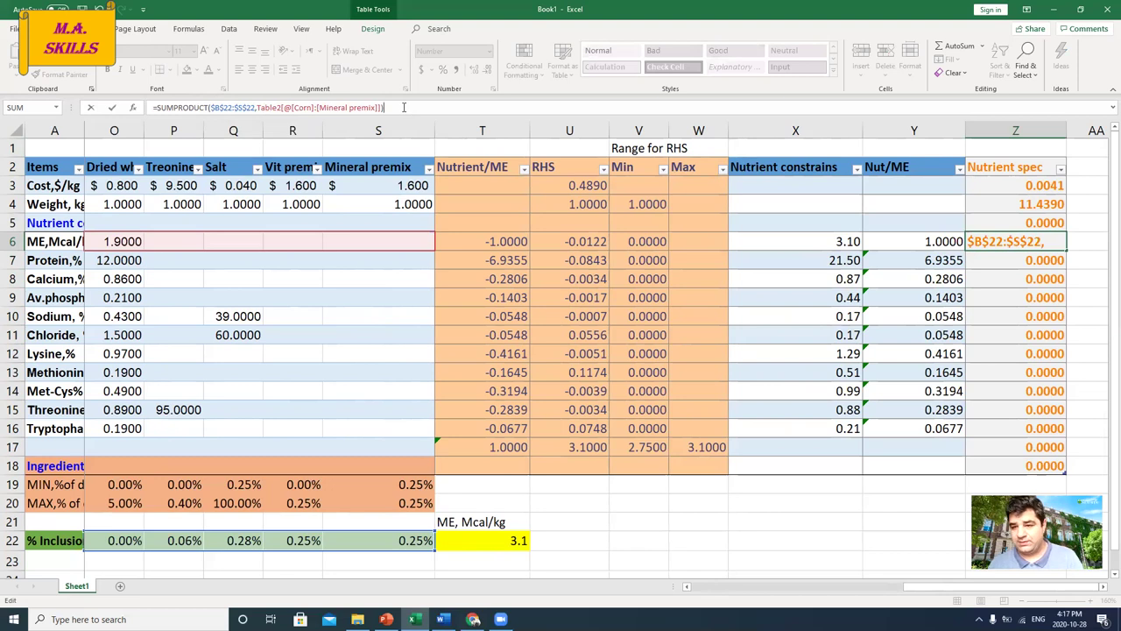
key("Return")
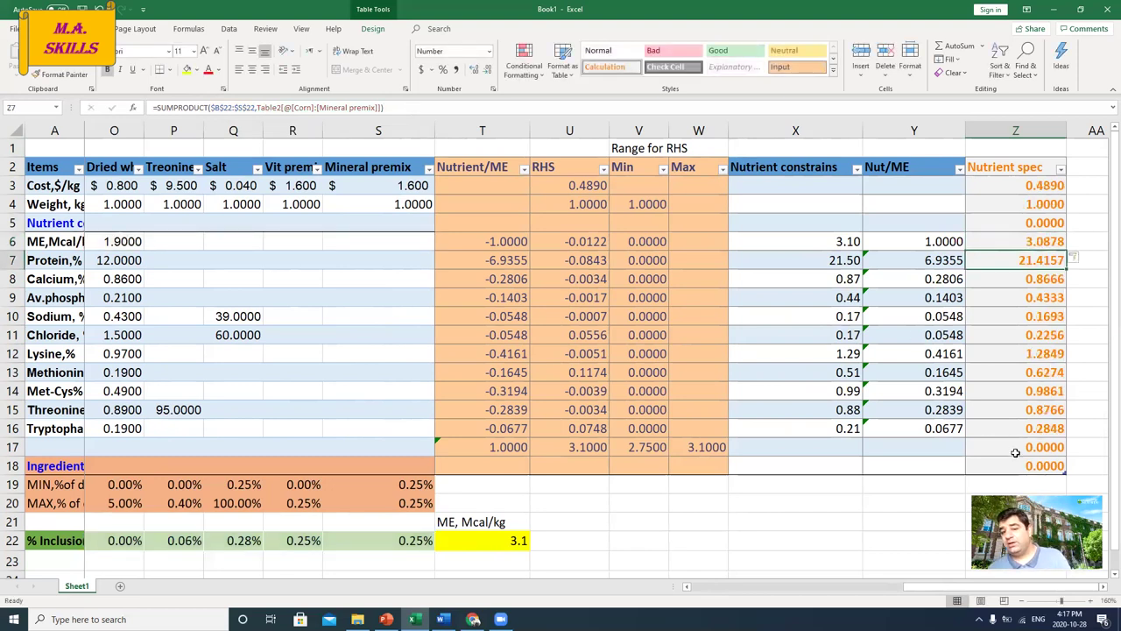
Clear the unneeded Nutrient spec formulas from Z17:Z18 and Z5.
left_click_drag(1013, 452, 1007, 460)
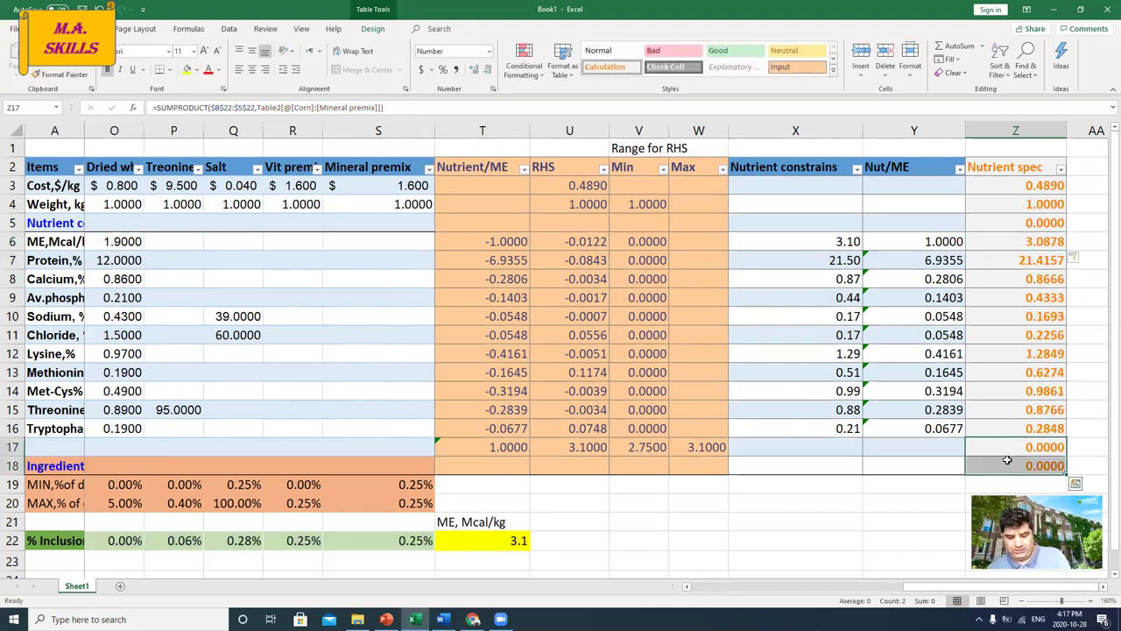
key("Delete")
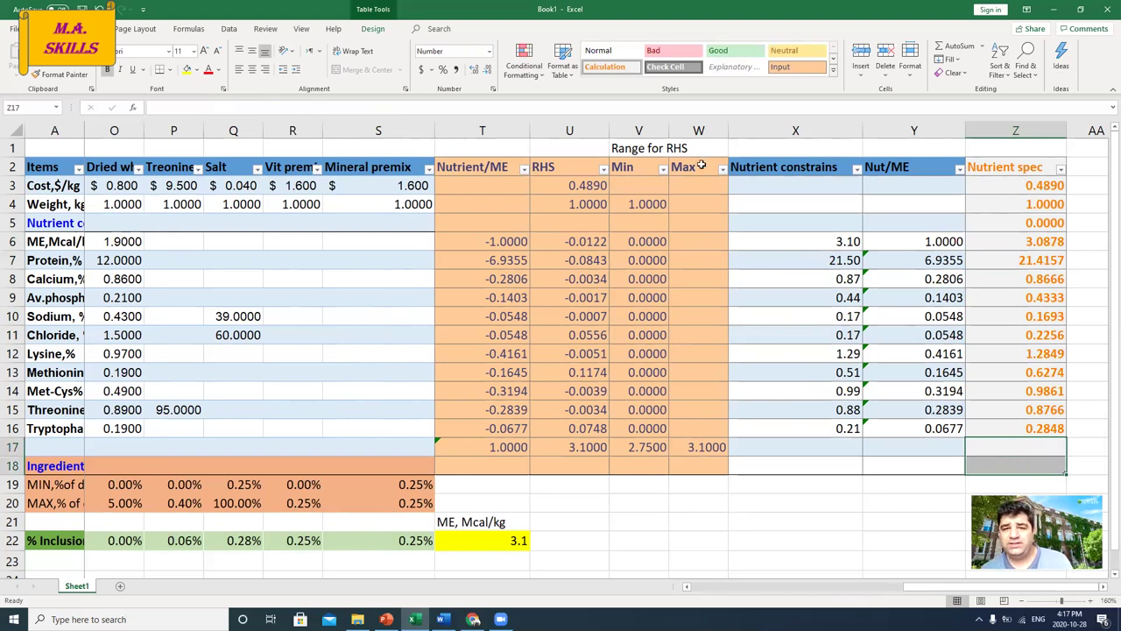
left_click(1003, 203)
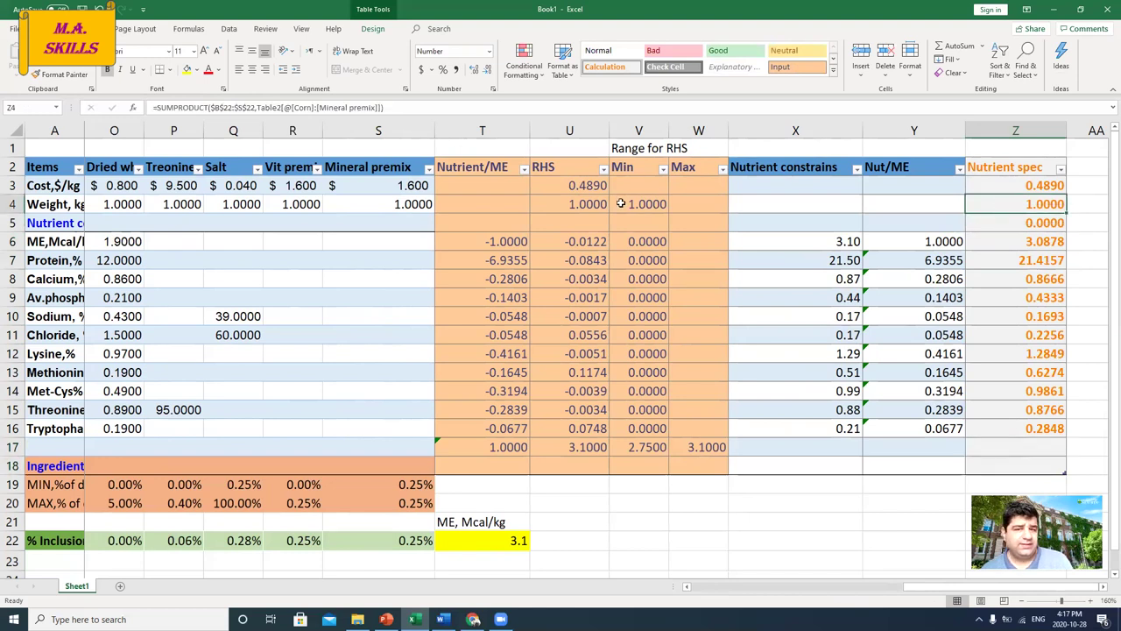
left_click(1024, 223)
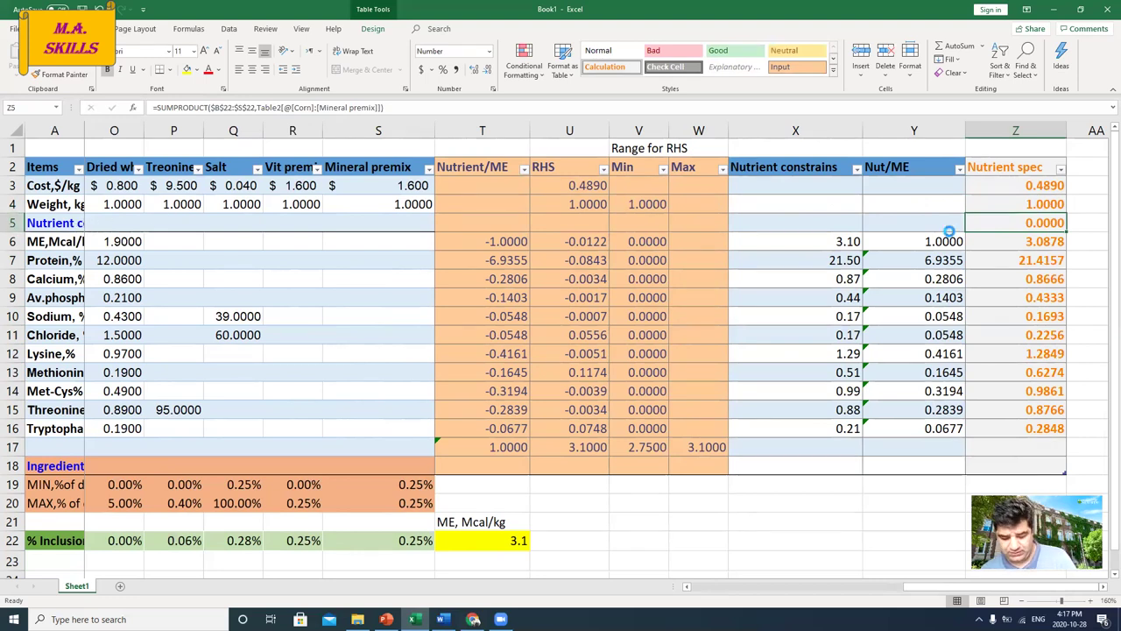
key("Delete")
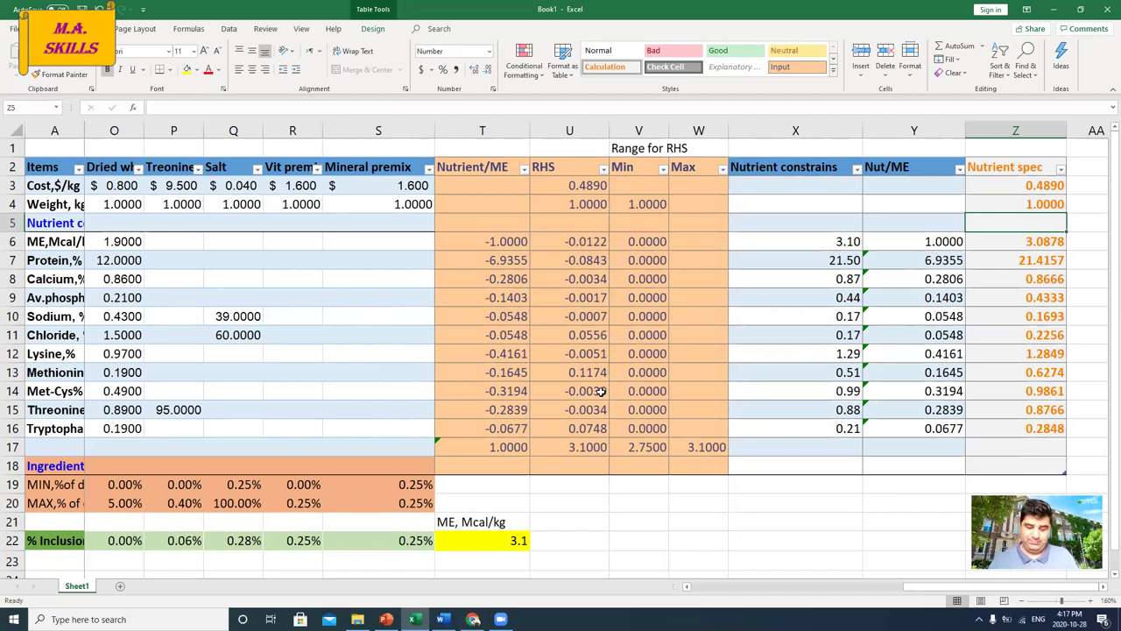
Add a table column headed "Profit" in AA2, beside Nutrient spec.
key("Up")
key("Up")
key("Up")
key("Right")
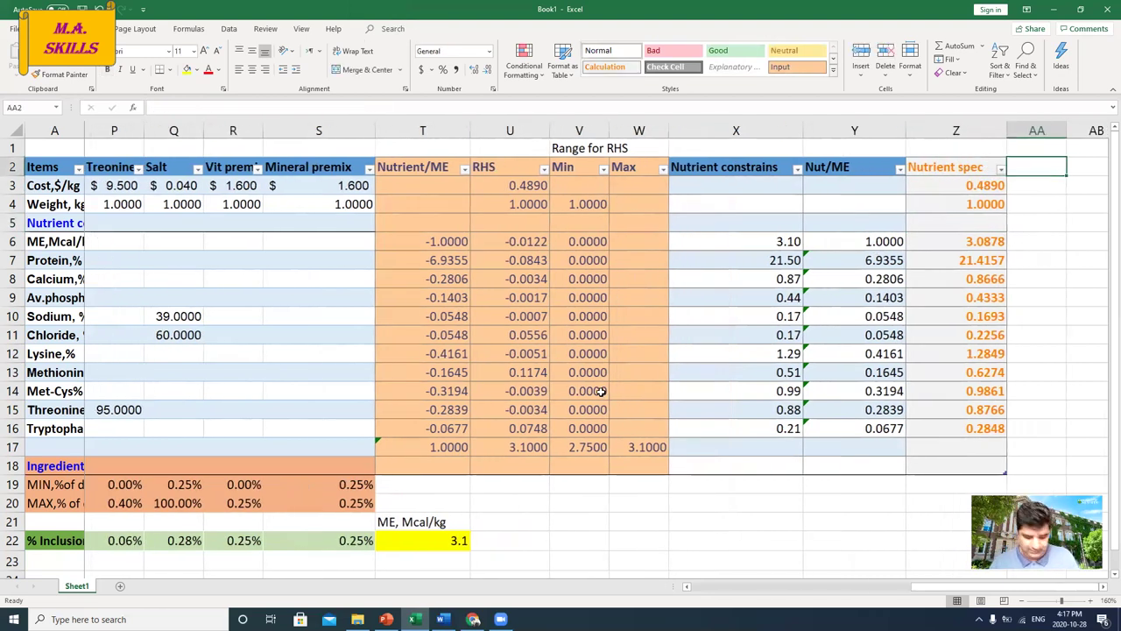
type("Profit")
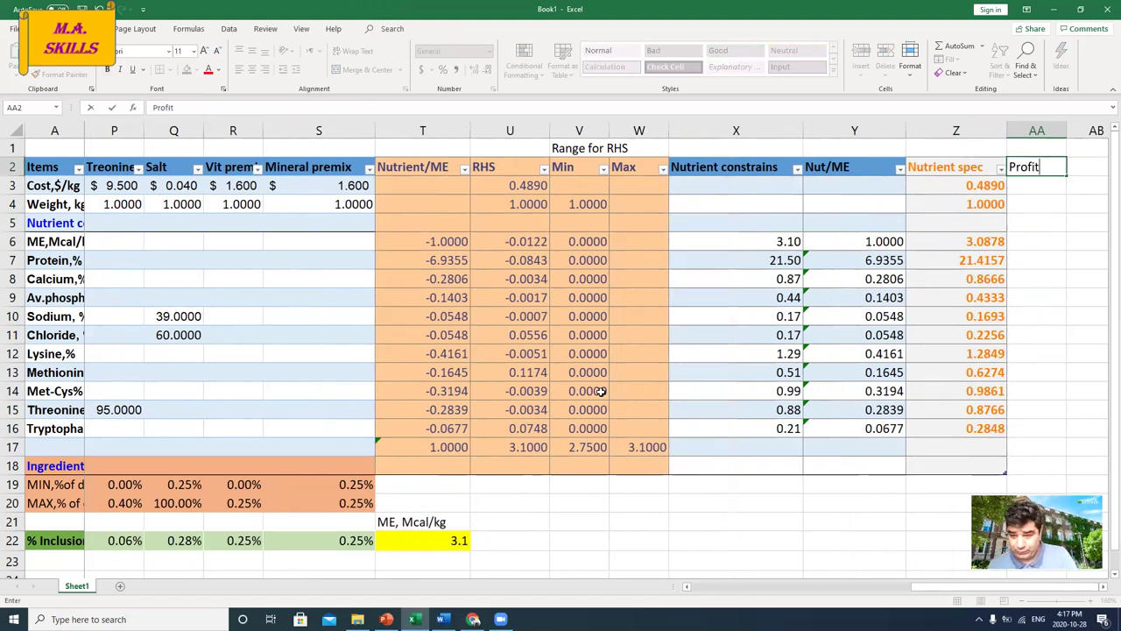
key("Return")
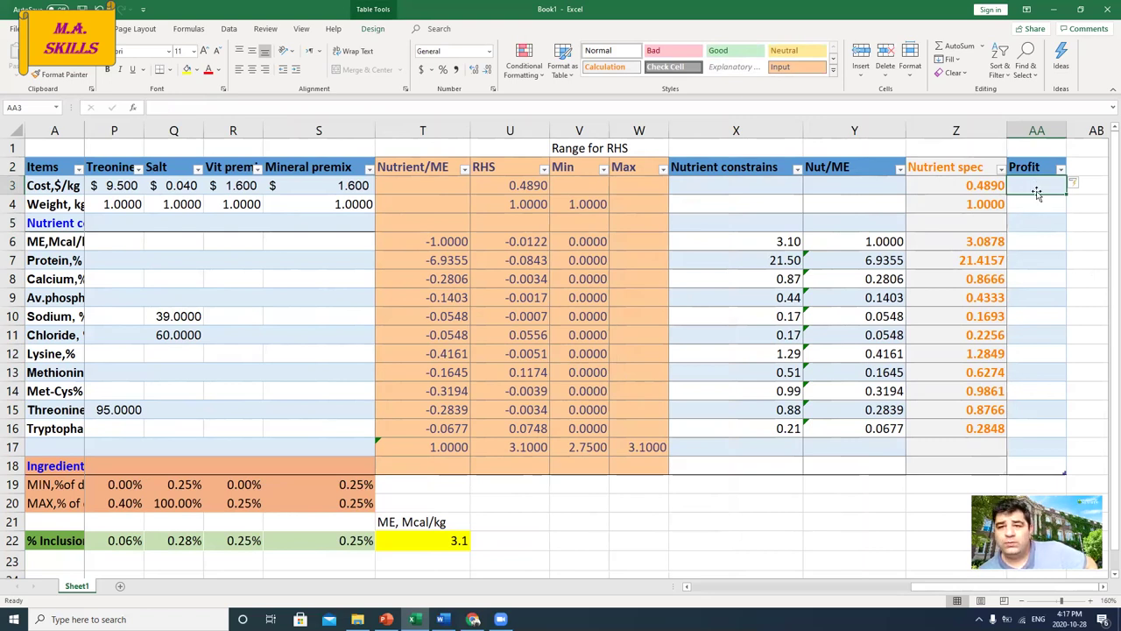
Review the Profit column and the Cost row, then switch to PowerPoint to check the objective function on the Non Linear Programming model slide.
left_click(1036, 220)
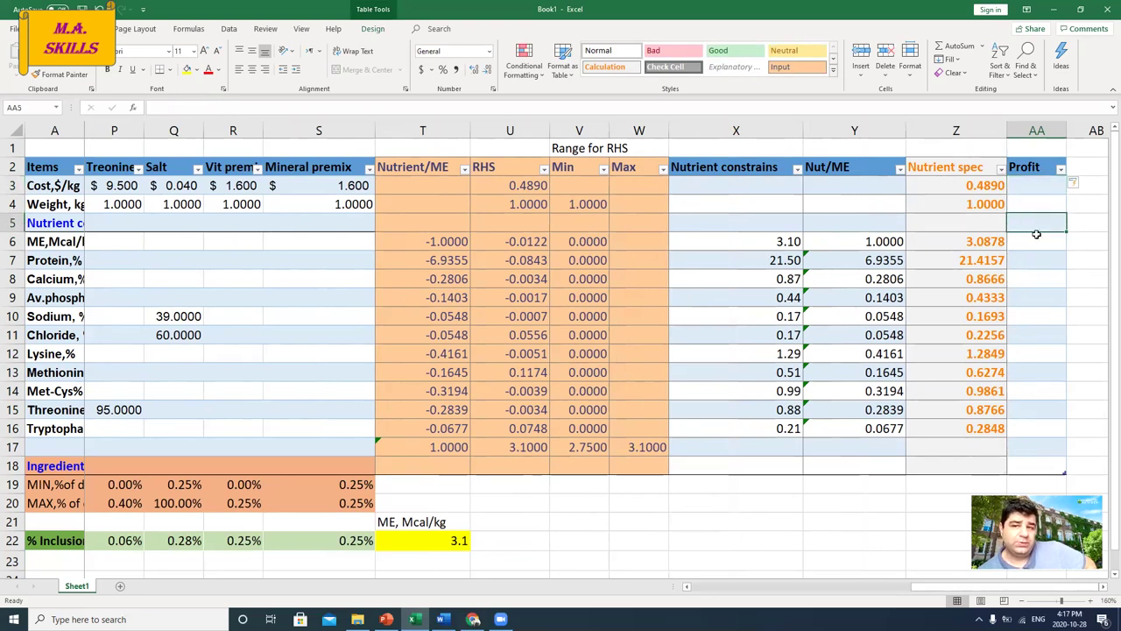
left_click(1029, 185)
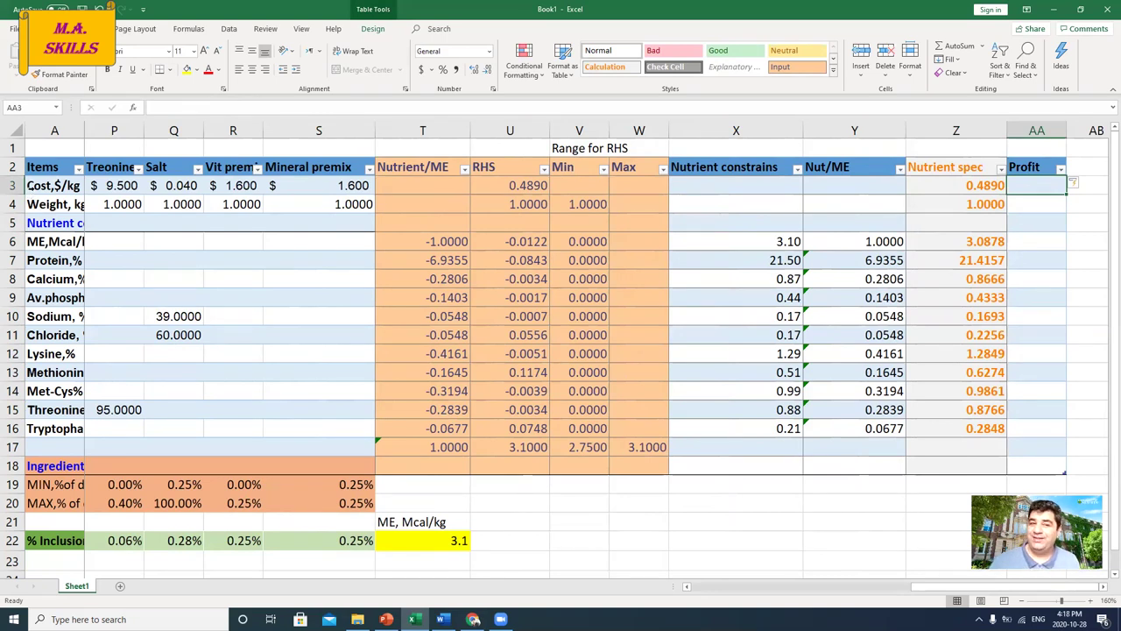
left_click(24, 185)
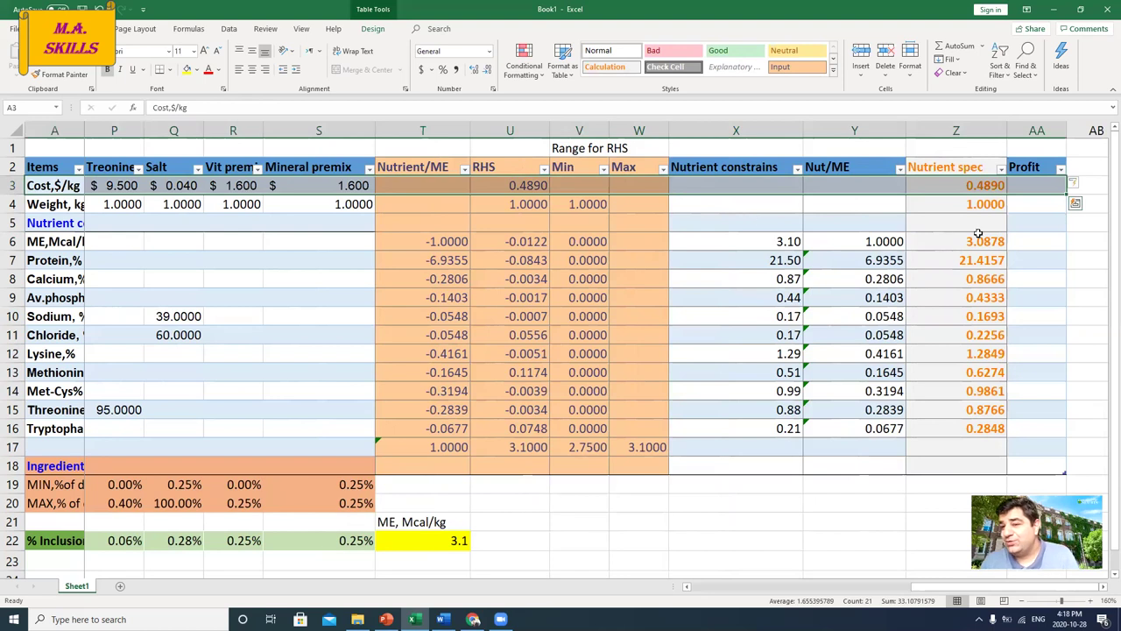
left_click(1017, 222)
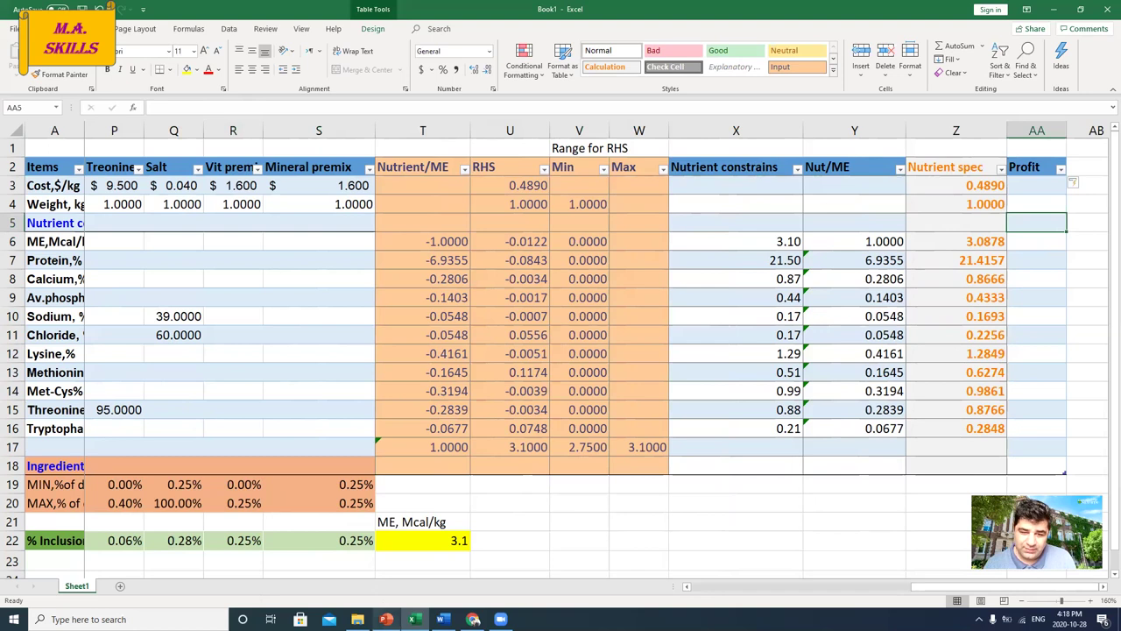
left_click(386, 619)
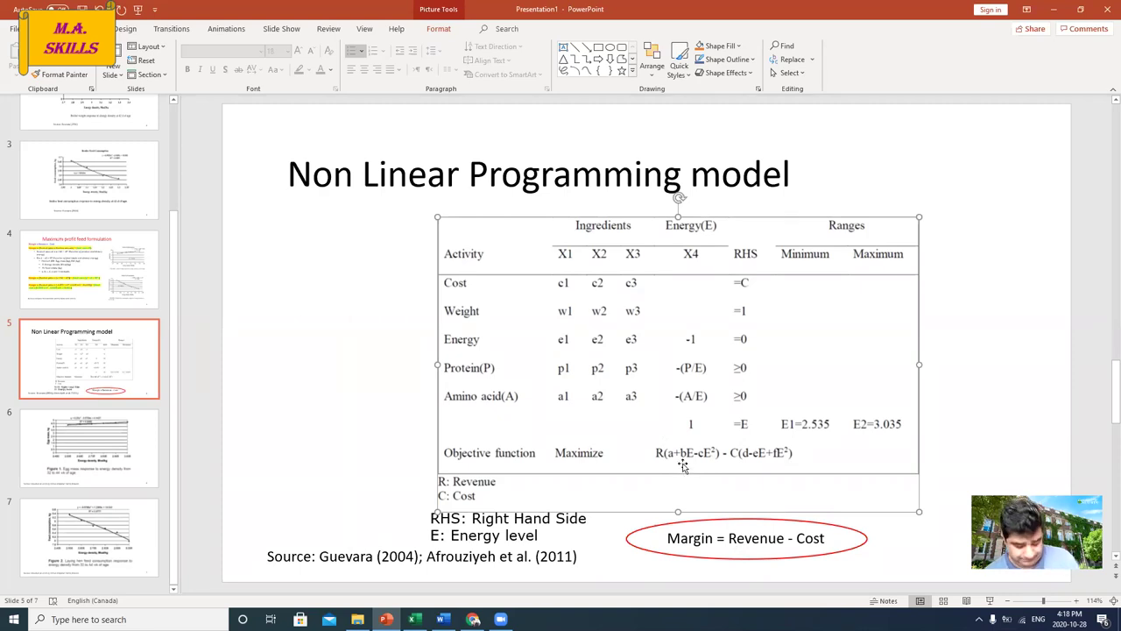
Review the Broiler Weight Response slide's regression equation and source, and the Broiler Feed Consumption slide's equation.
left_click(81, 203)
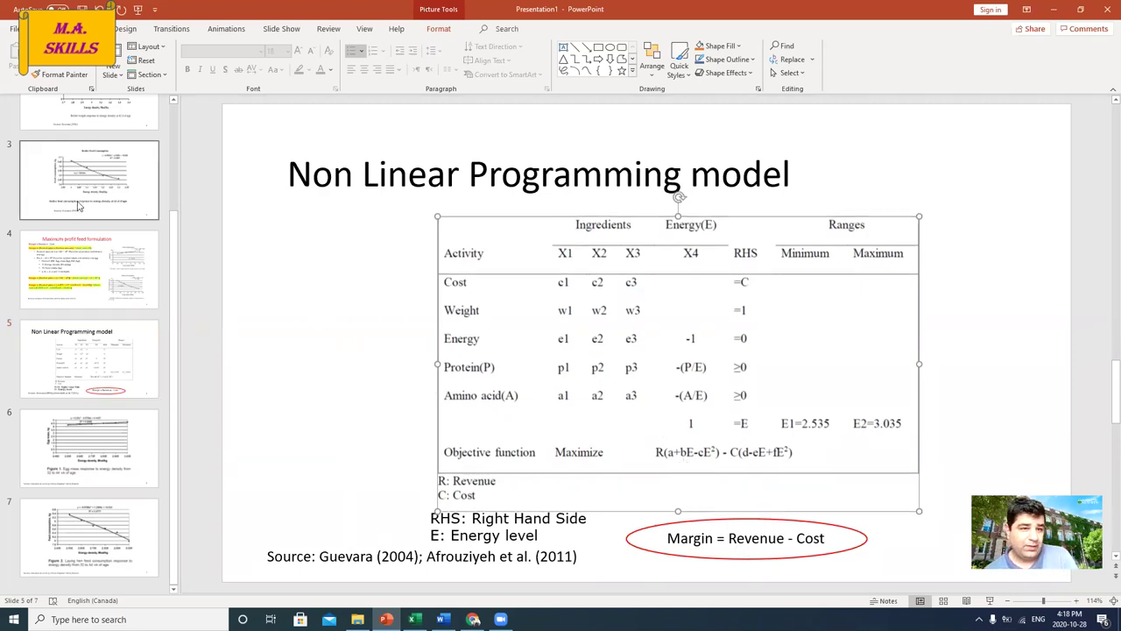
scroll(128, 245, "up", 3)
left_click(131, 245)
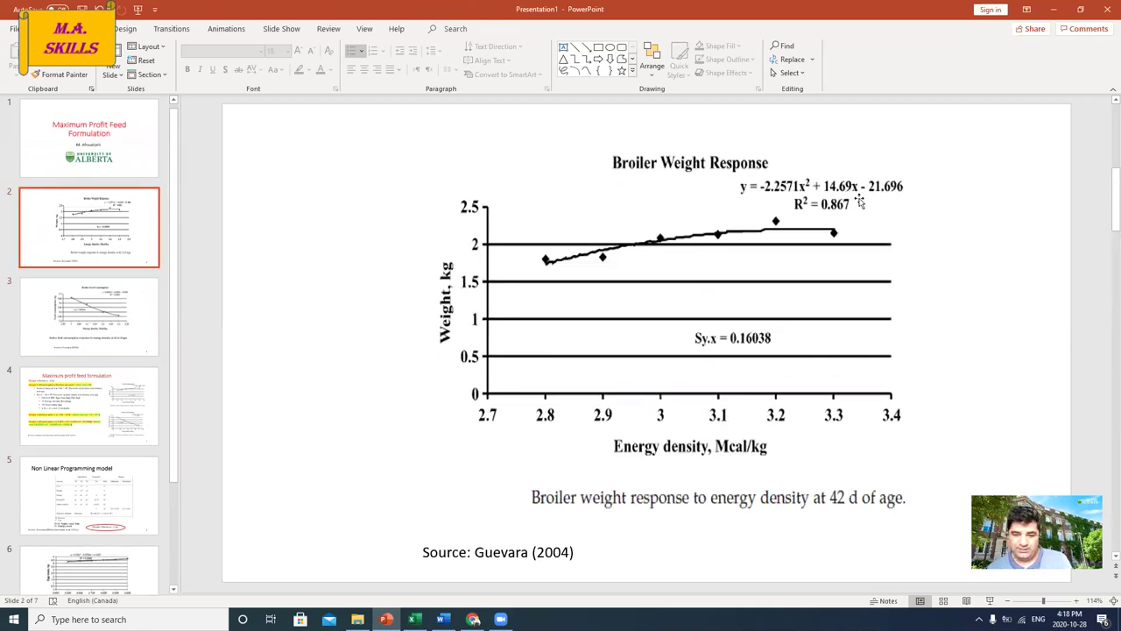
left_click_drag(478, 554, 575, 553)
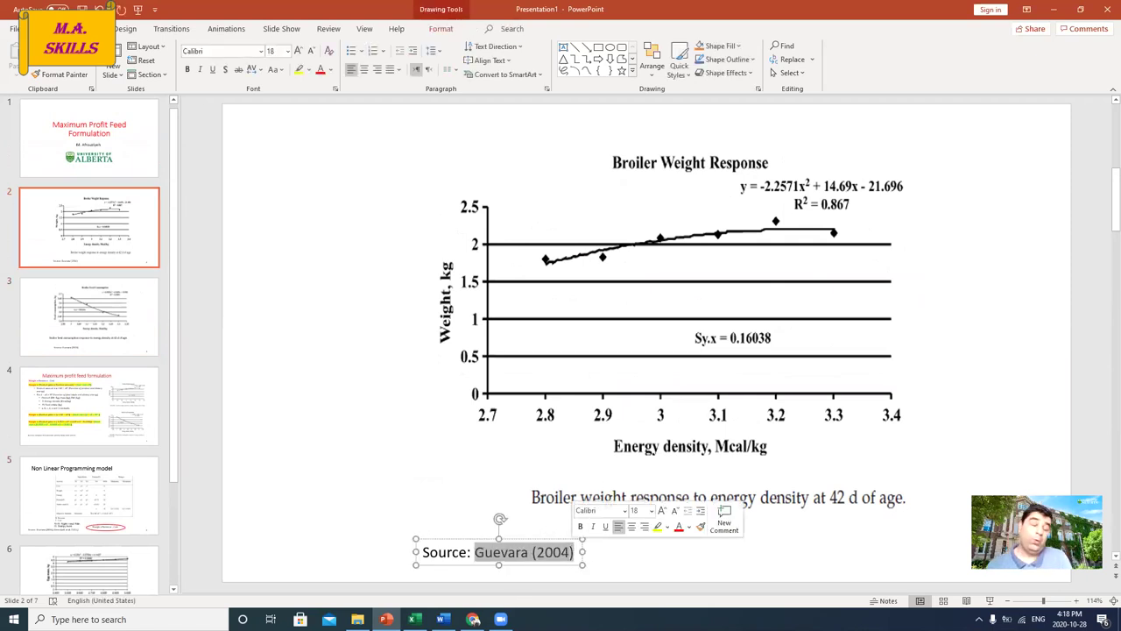
mouse_move(357, 619)
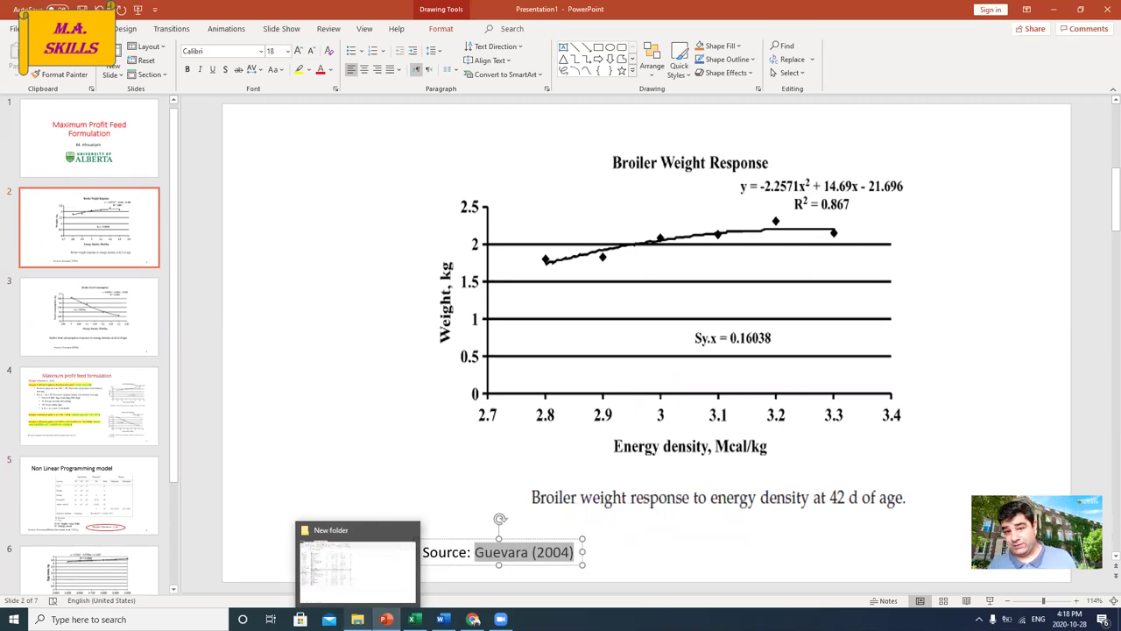
left_click(88, 315)
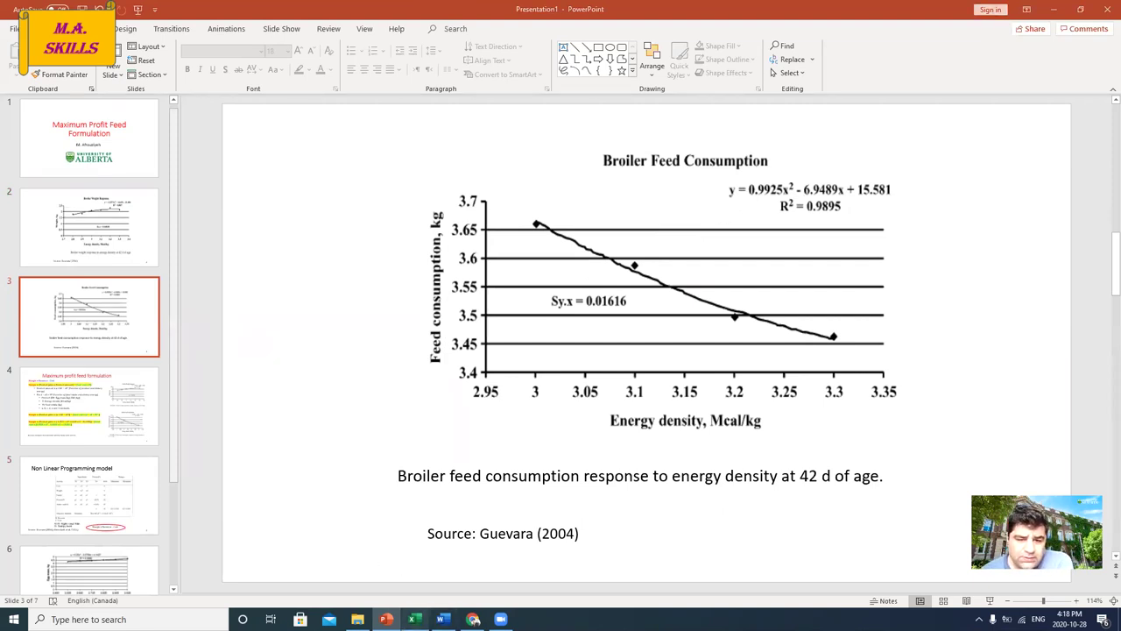
Switch to Excel, add a table column headed "Production attributes" in AB2 and fit the column width to the header.
key("alt+Tab")
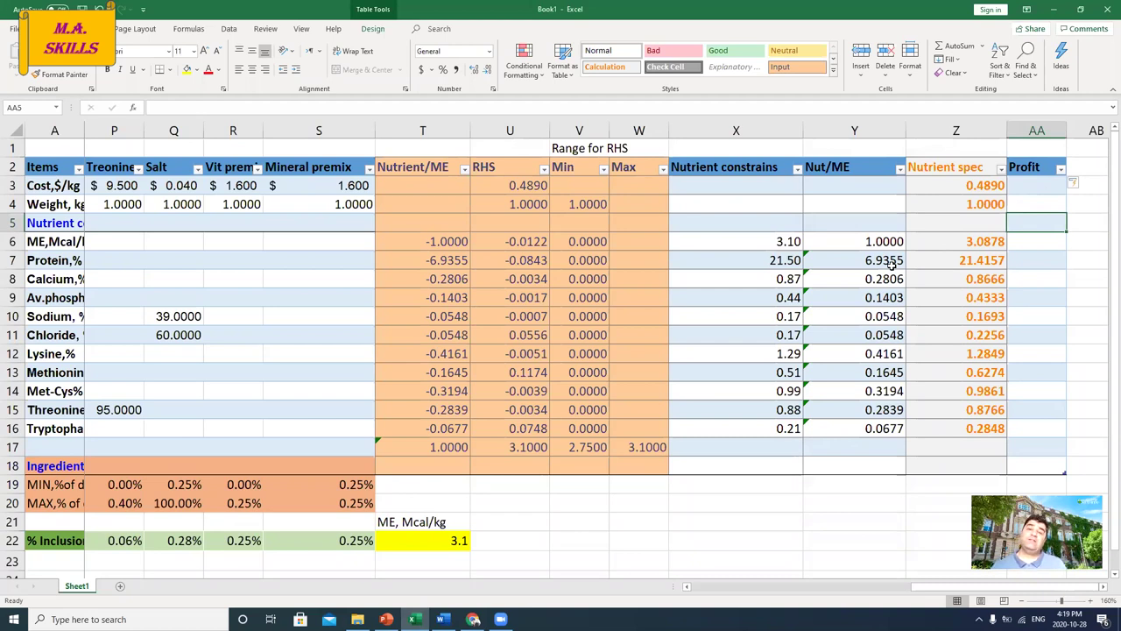
left_click(521, 185)
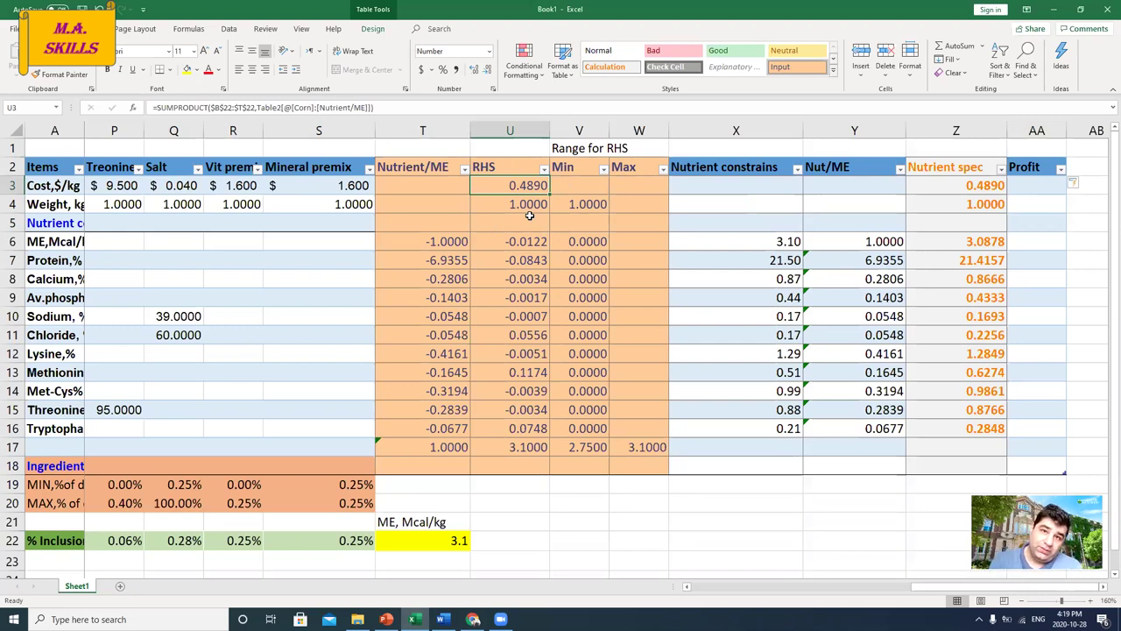
left_click(1087, 170)
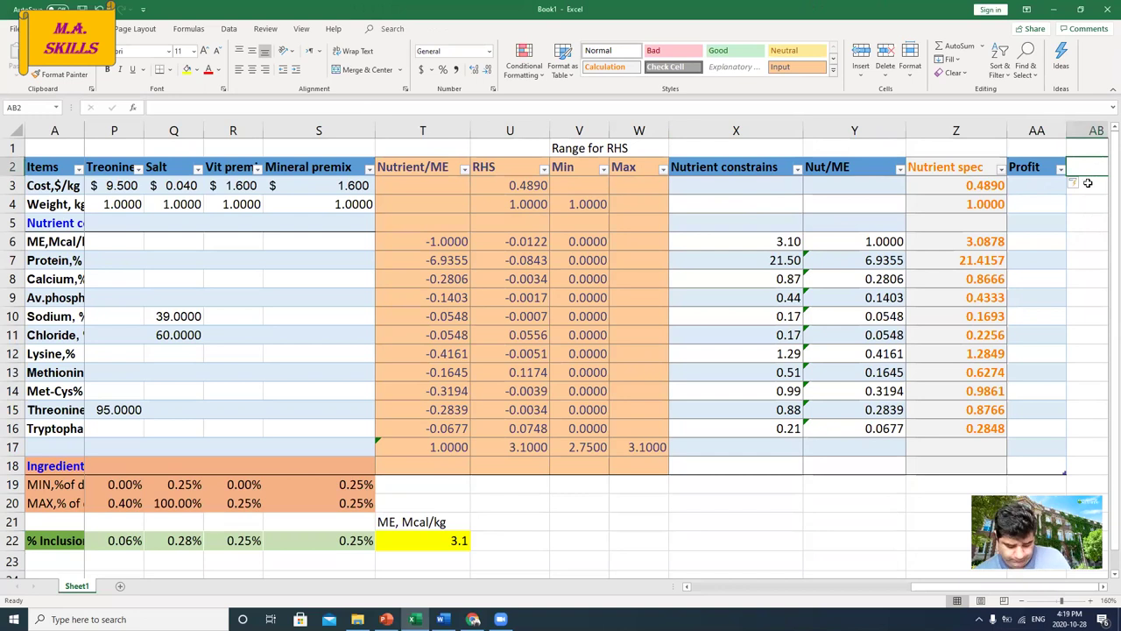
scroll(1086, 182, "right", 2)
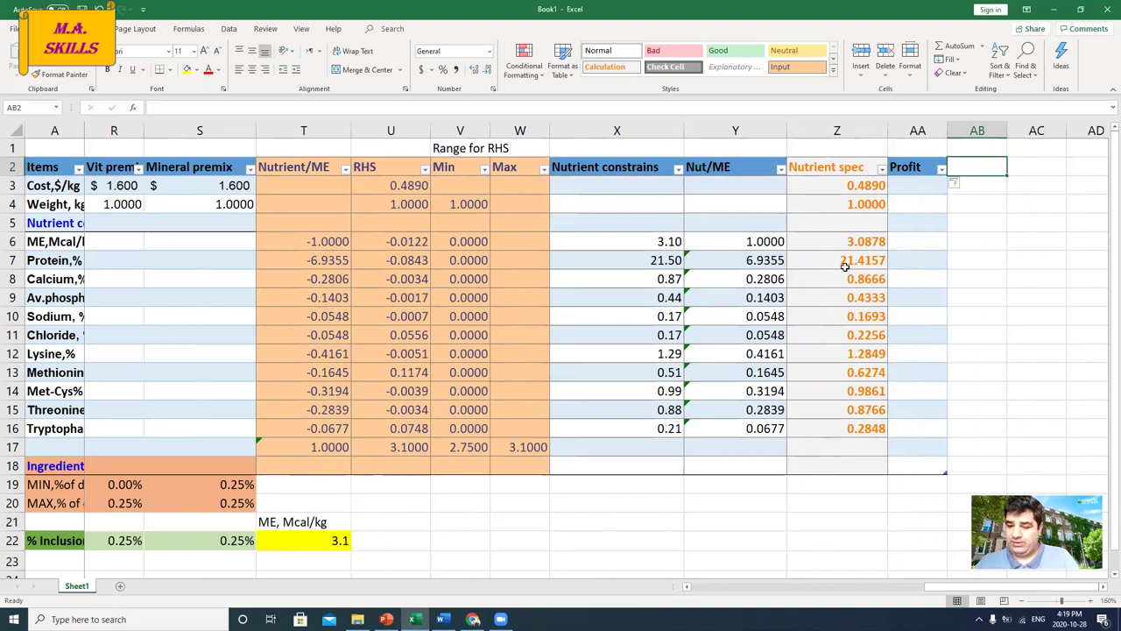
type("P")
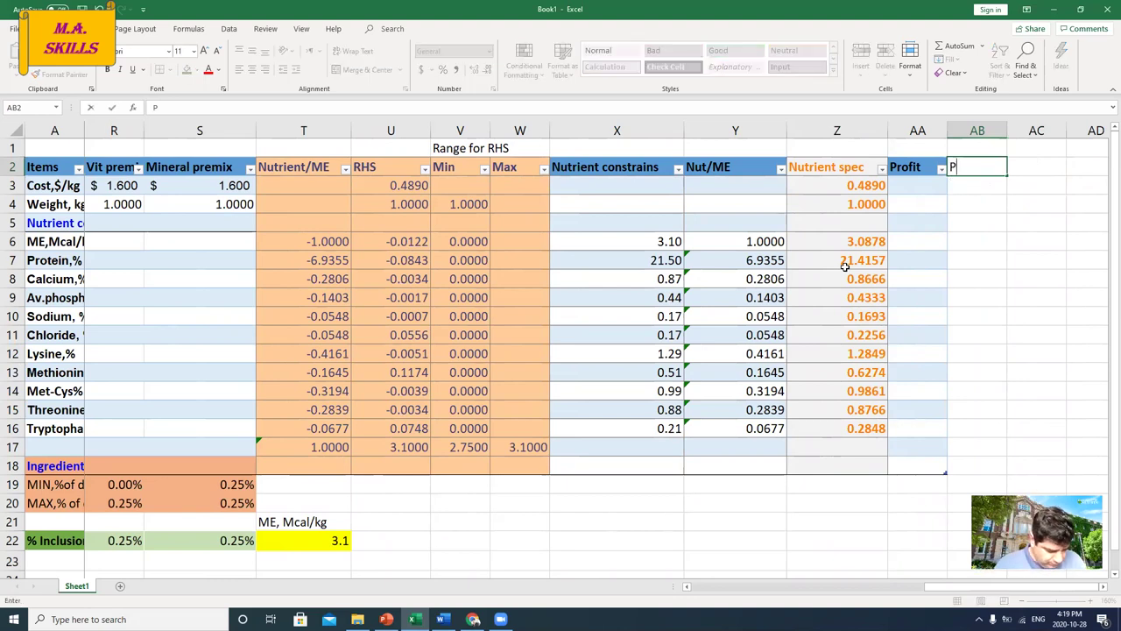
type("rodu")
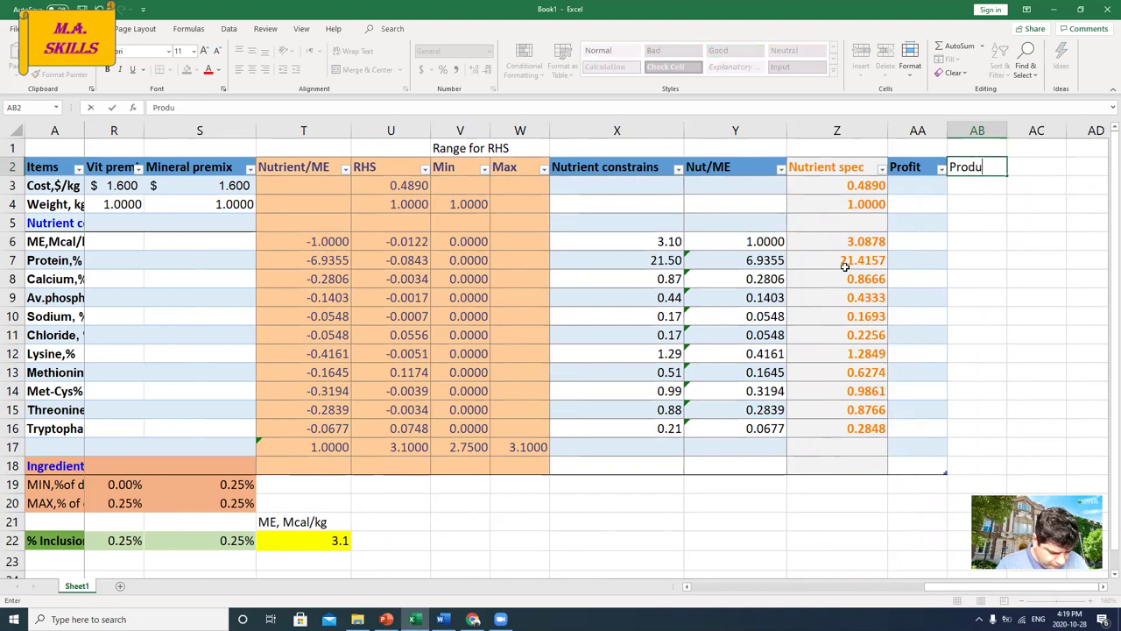
type("ction att")
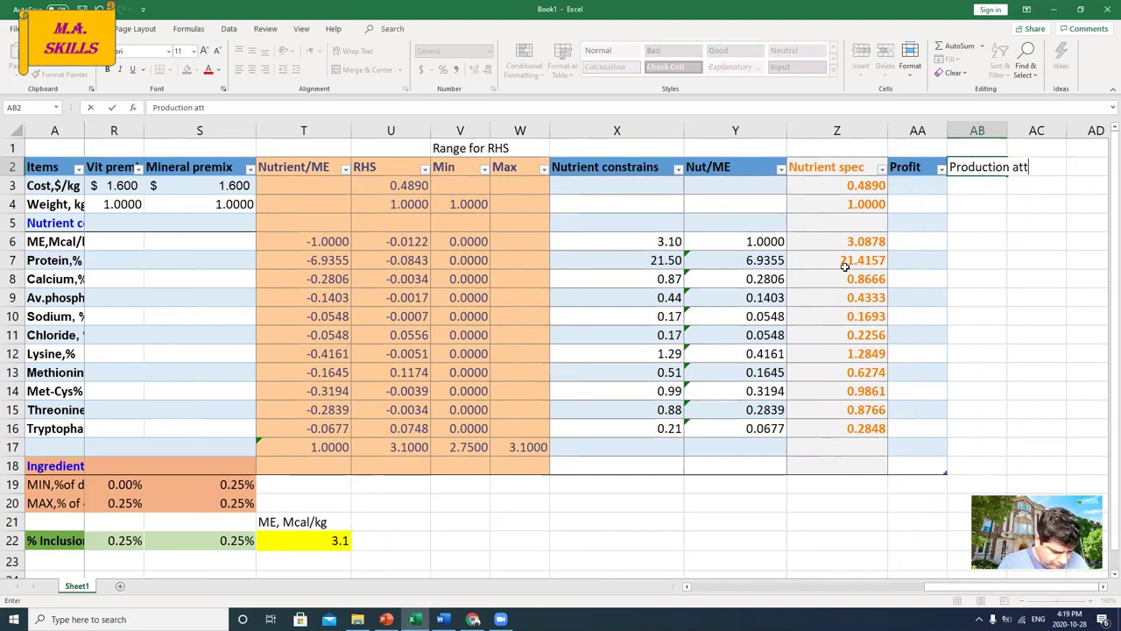
type("ributes")
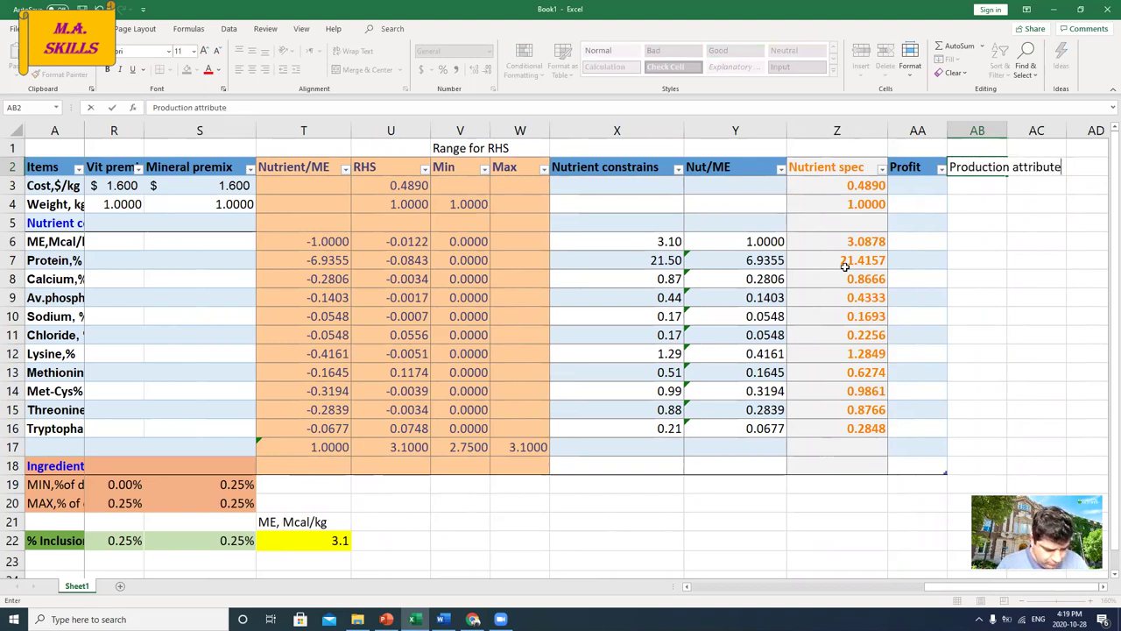
key("Return")
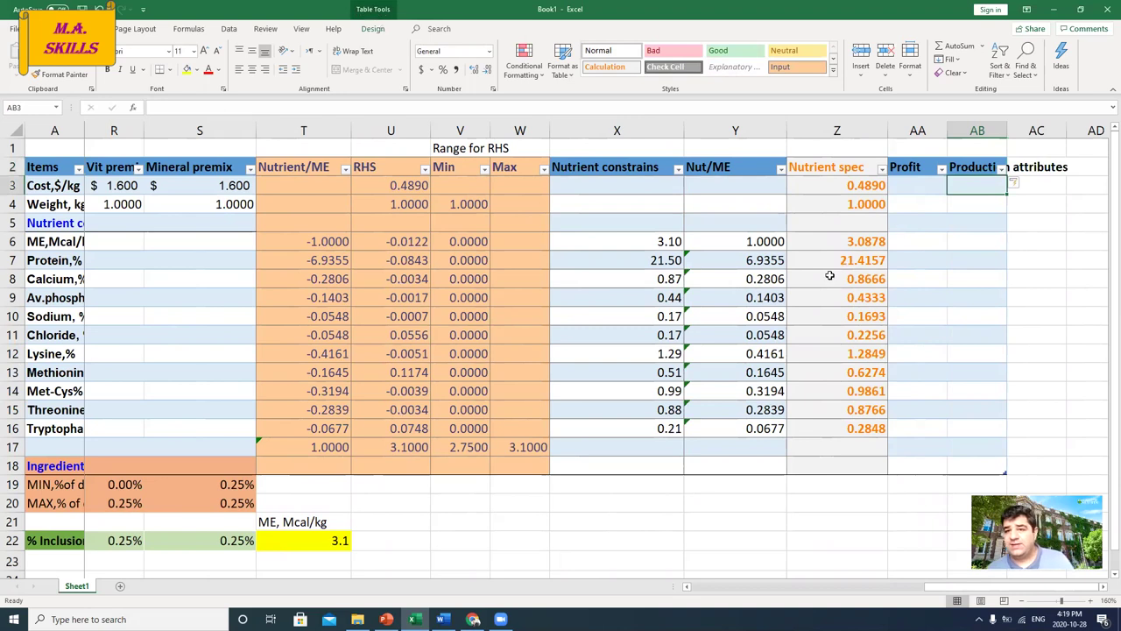
left_click(974, 168)
double_click(1007, 129)
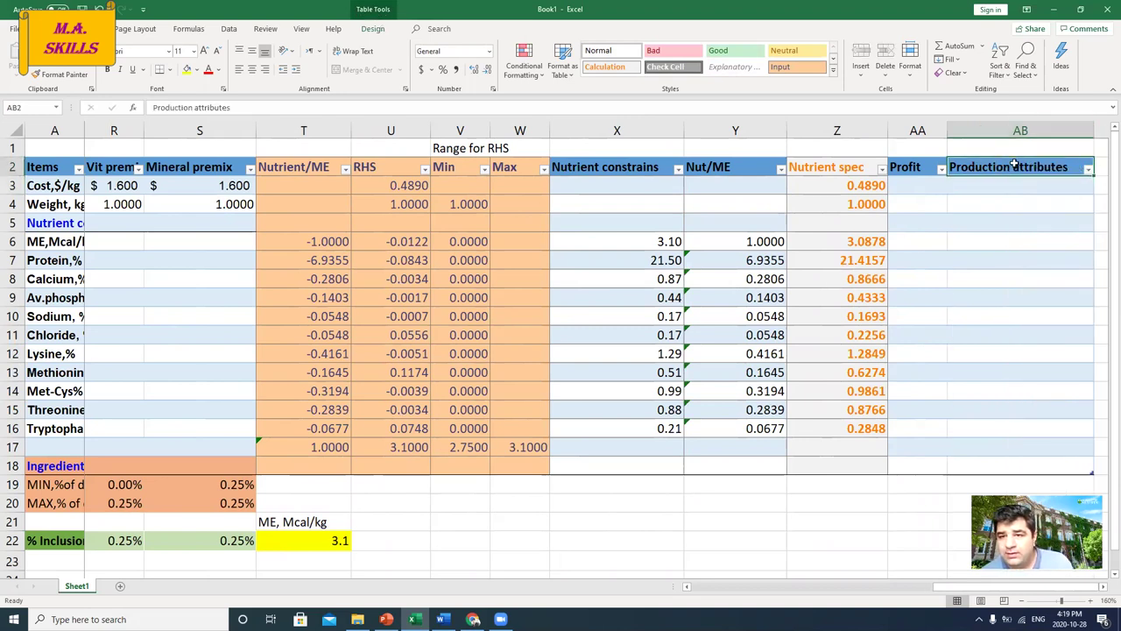
Apply the Neutral cell style to the whole Production attributes column, AB2:AB18.
left_click_drag(1014, 167, 1031, 457)
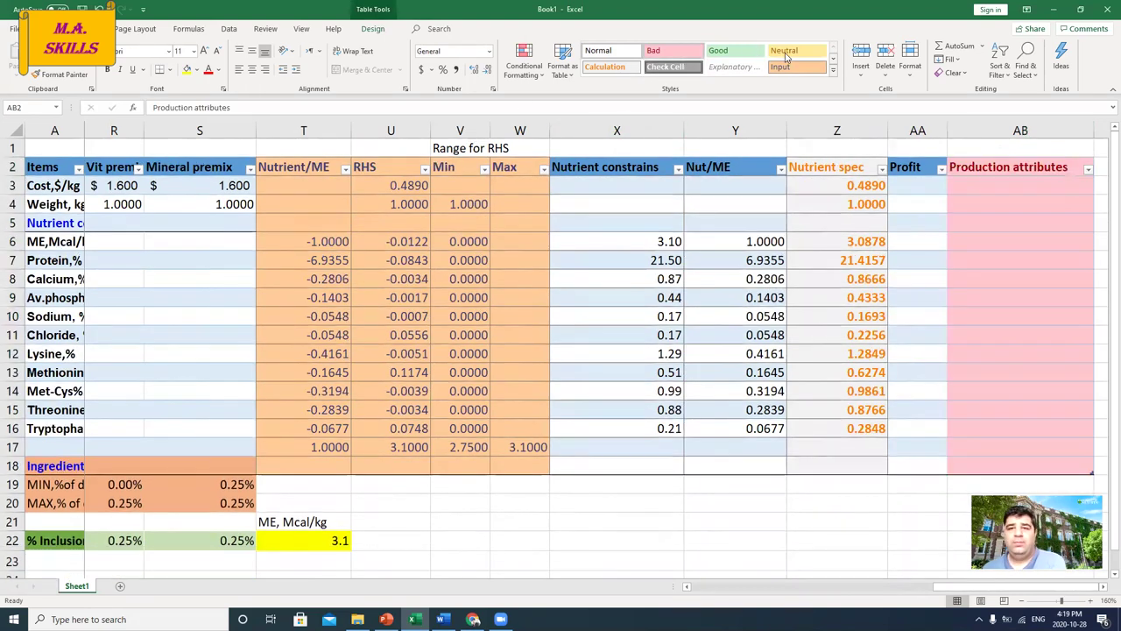
left_click(784, 50)
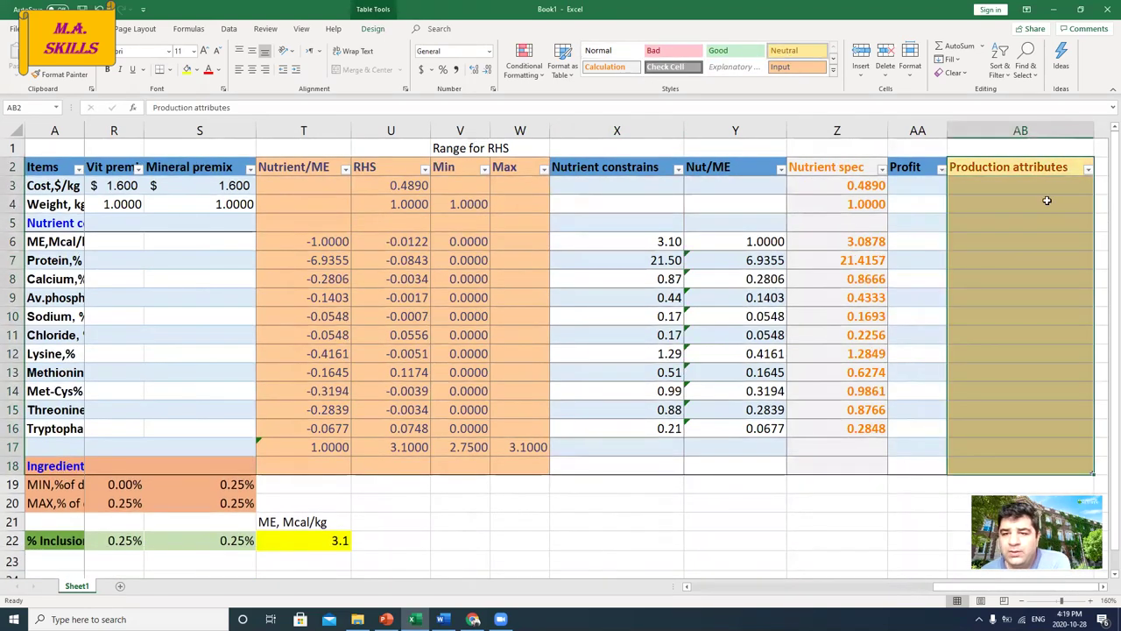
left_click(1038, 205)
Enter the labels "Broiler BW" in AB3, "Feed intake" in AB5 and "FCR" in AB7 of the Production attributes column.
left_click(1014, 187)
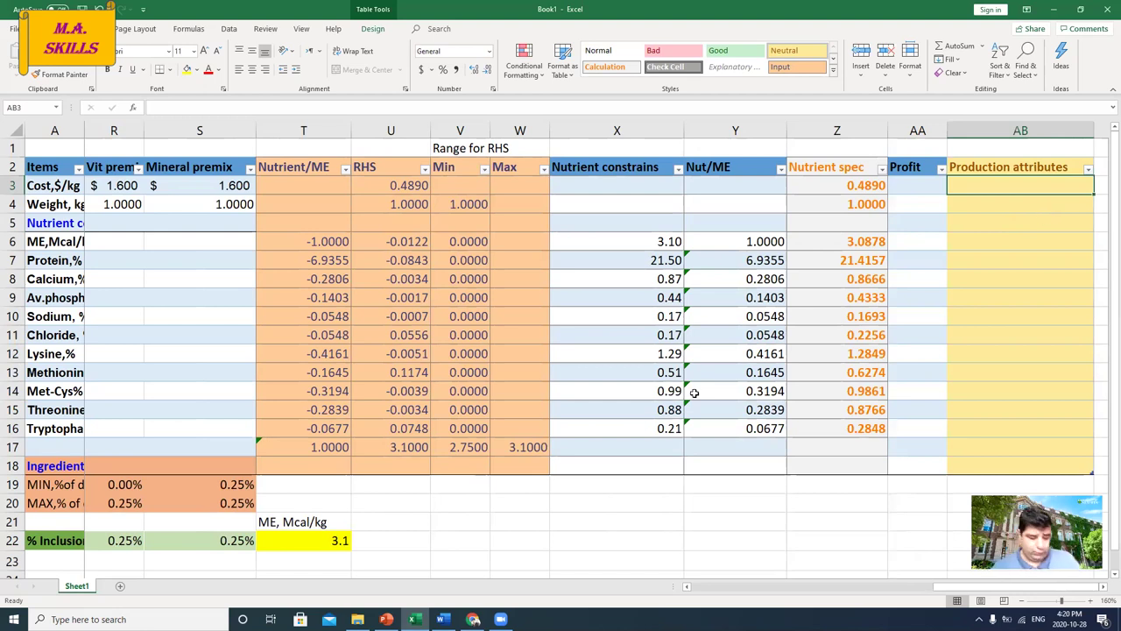
type("Broi")
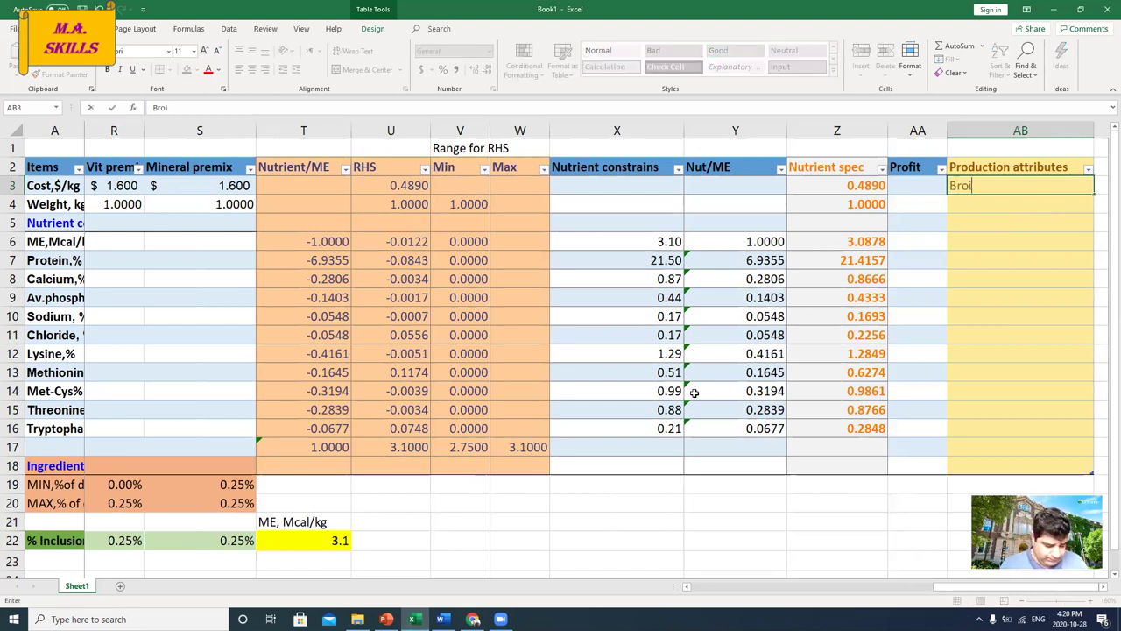
type("ler BW")
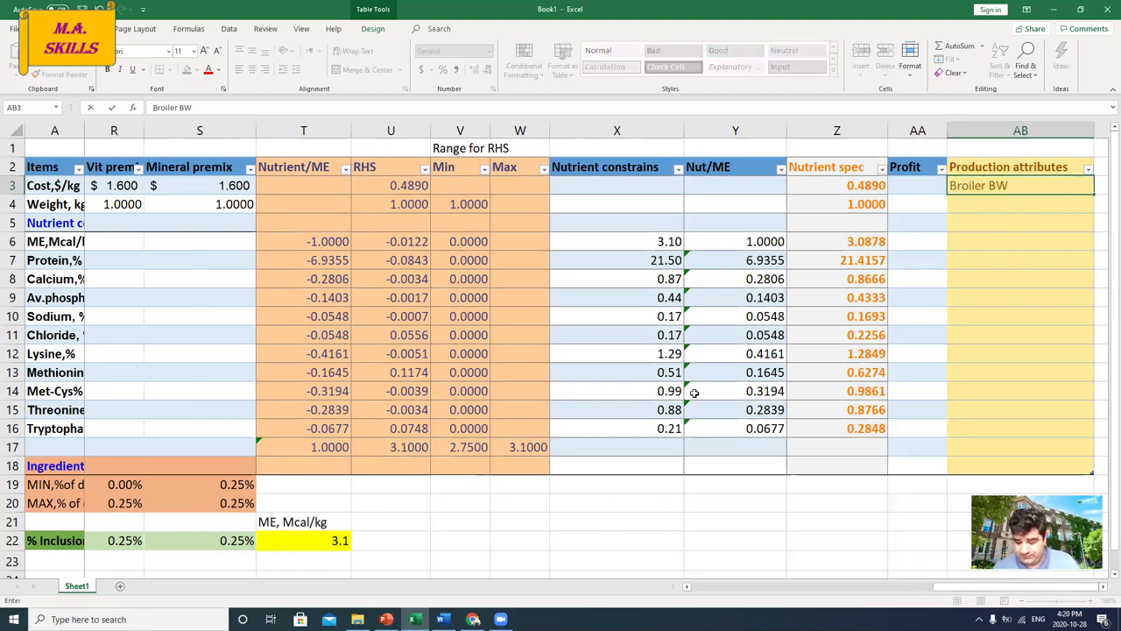
key("Return")
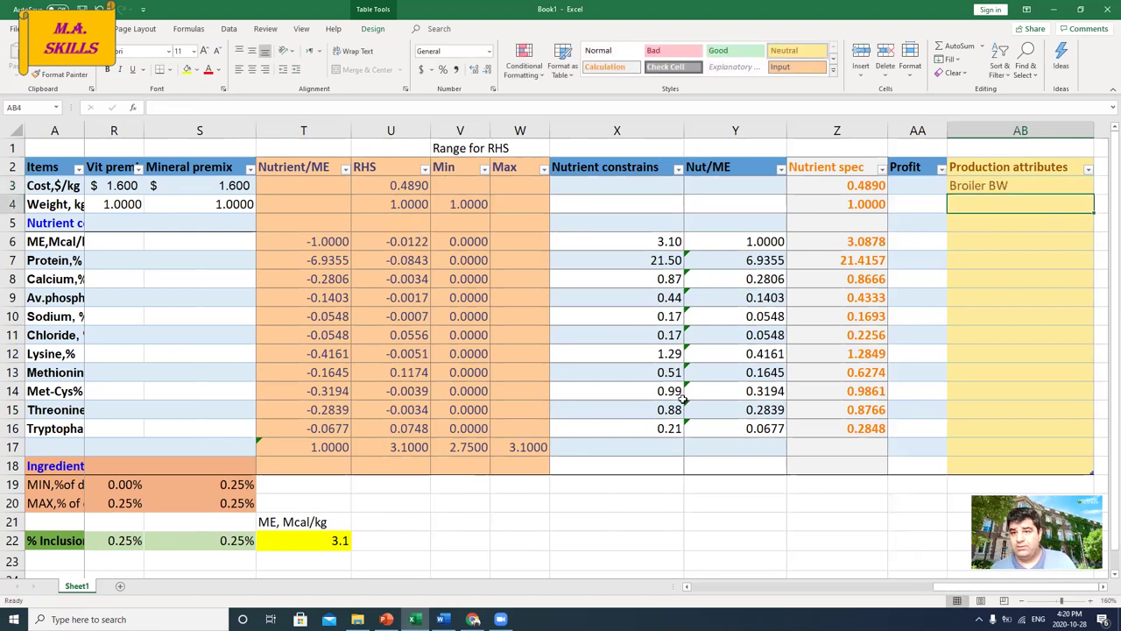
left_click(984, 223)
type("F")
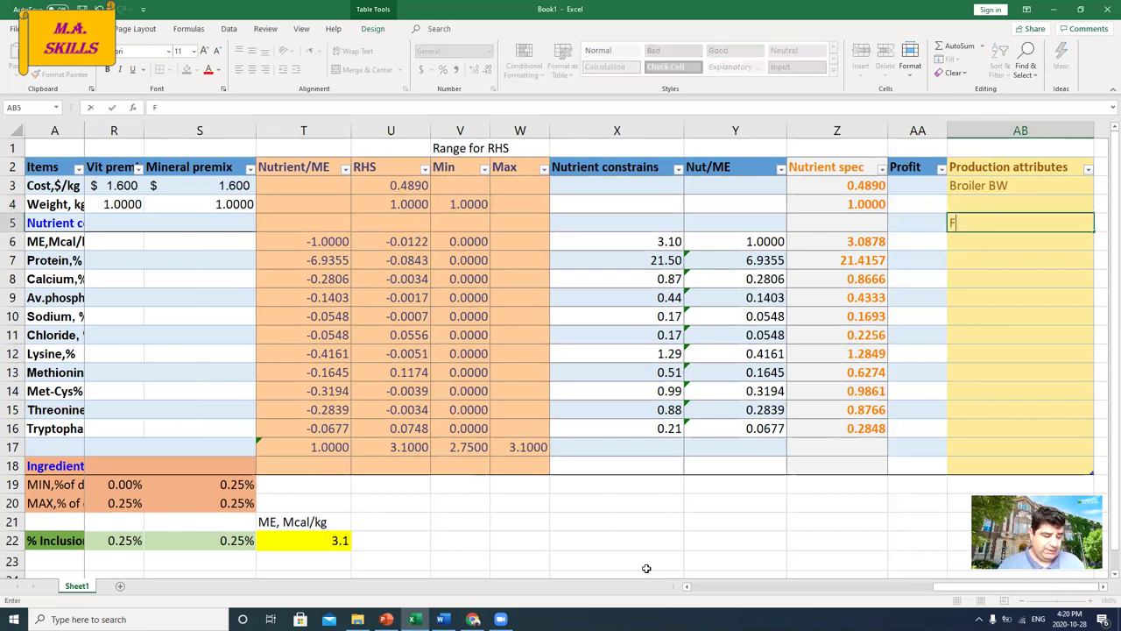
type("eed intake")
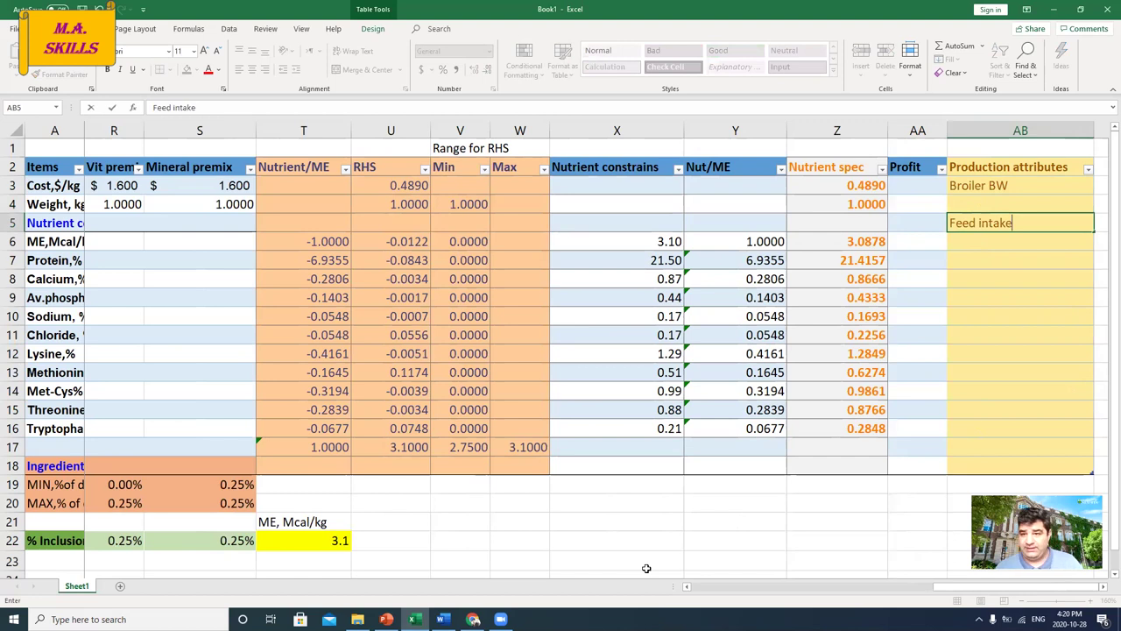
key("Return")
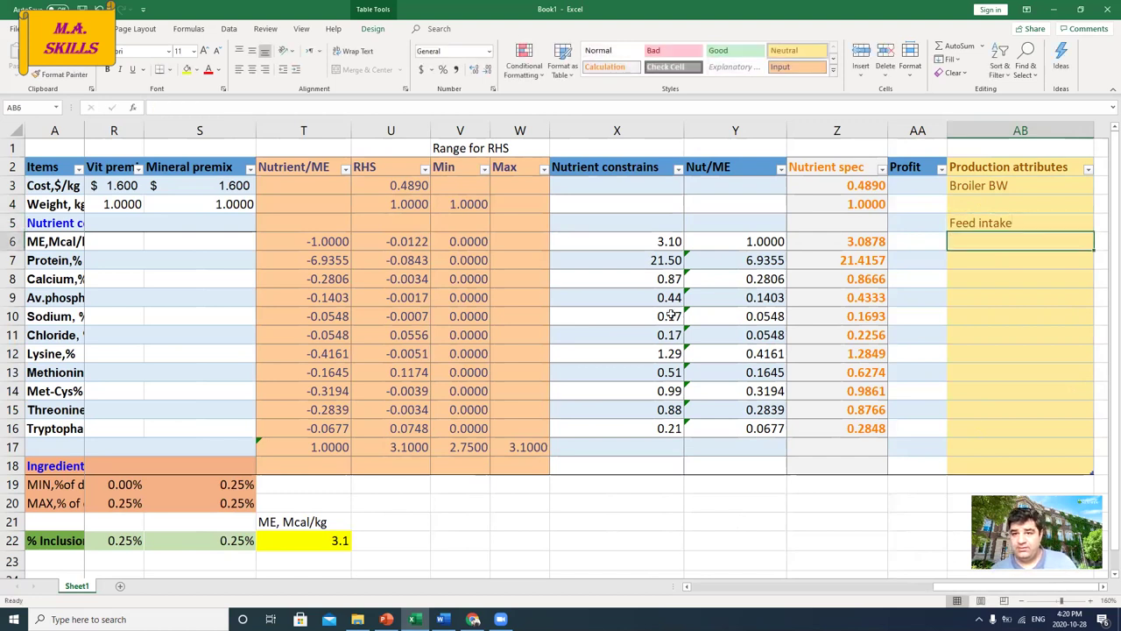
left_click(1004, 265)
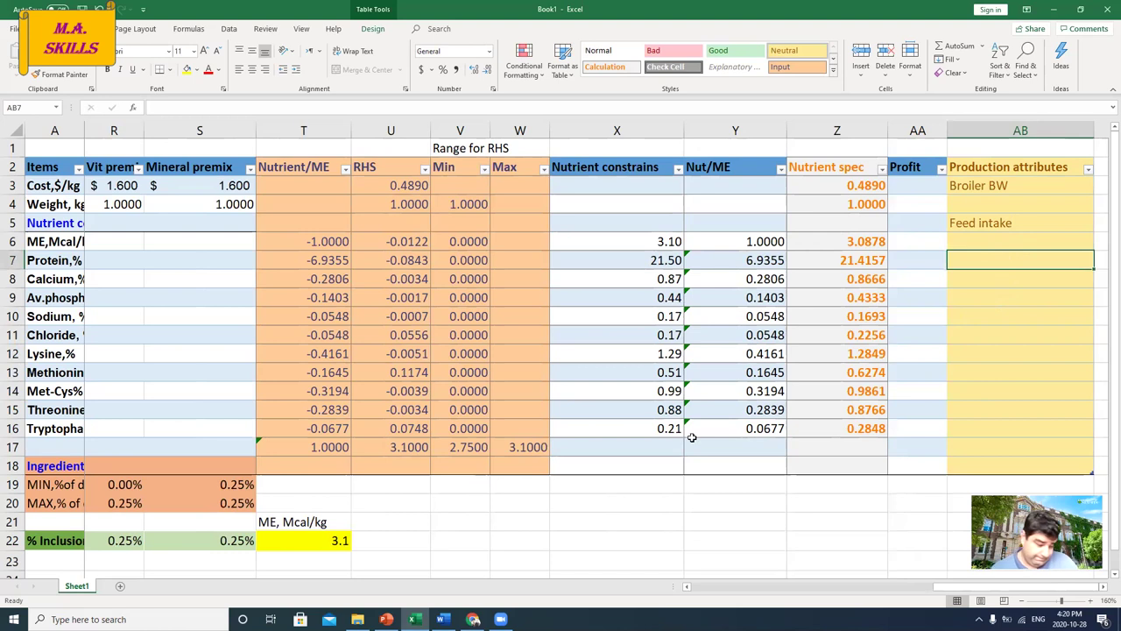
type("FCR")
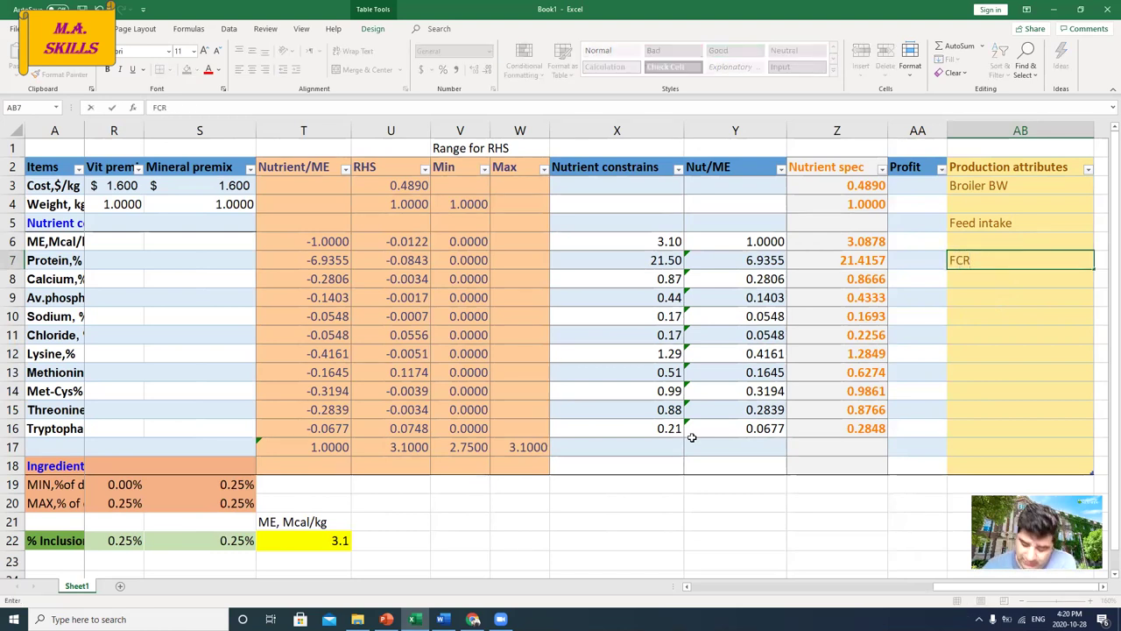
key("Return")
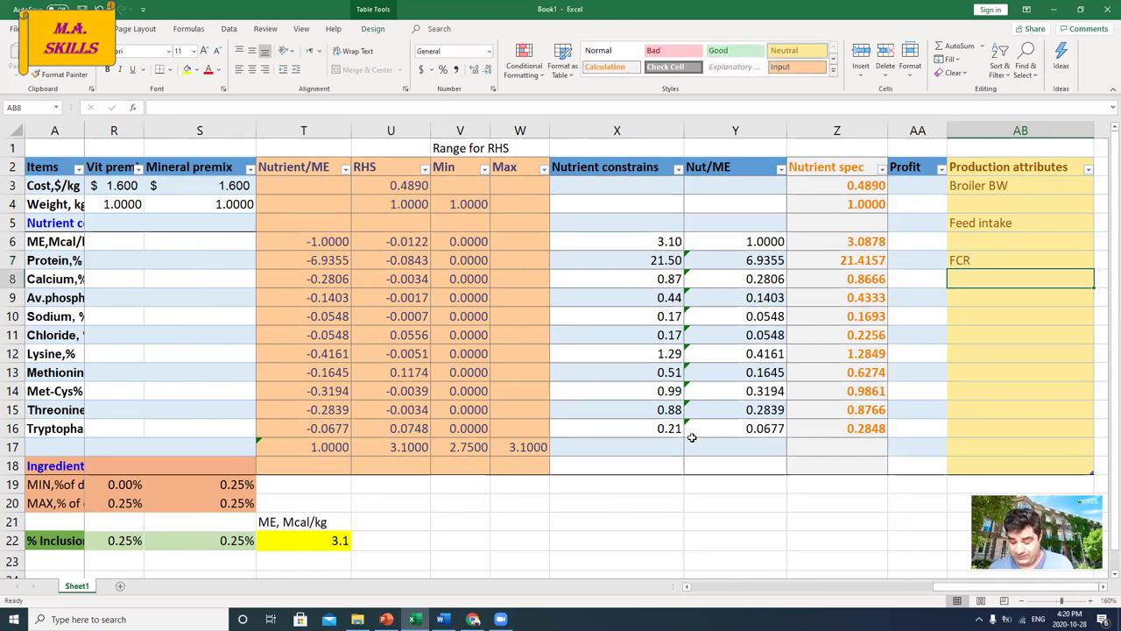
Label AB9 "Broiler price" and enter 1.6 in AB10, formatted as a dollar amount in Accounting format.
key("Return")
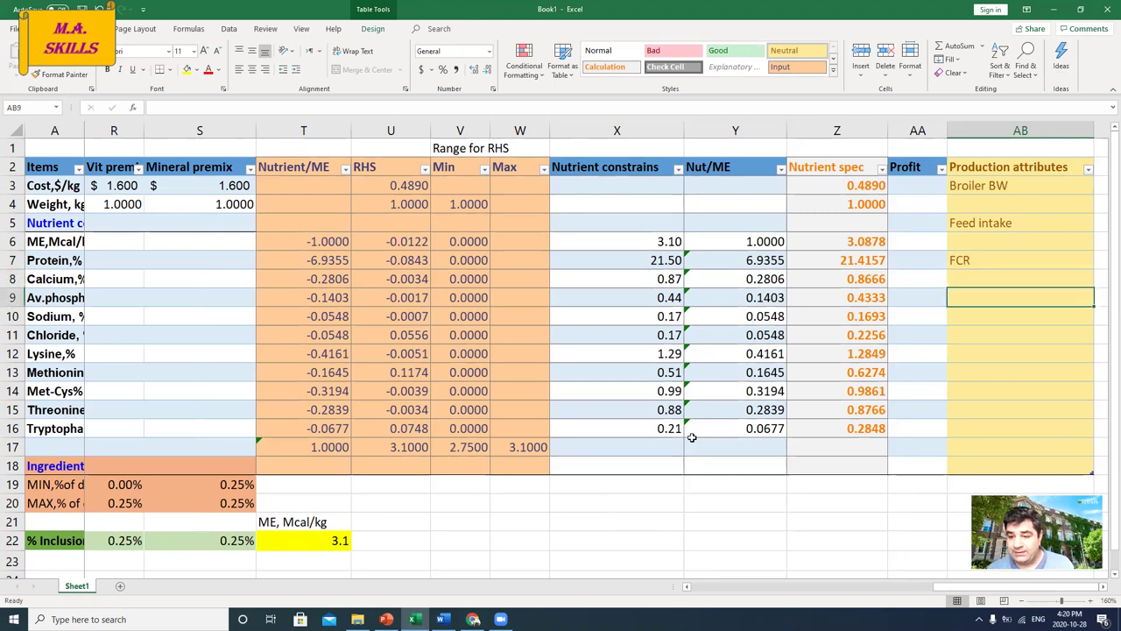
type("Broiler ")
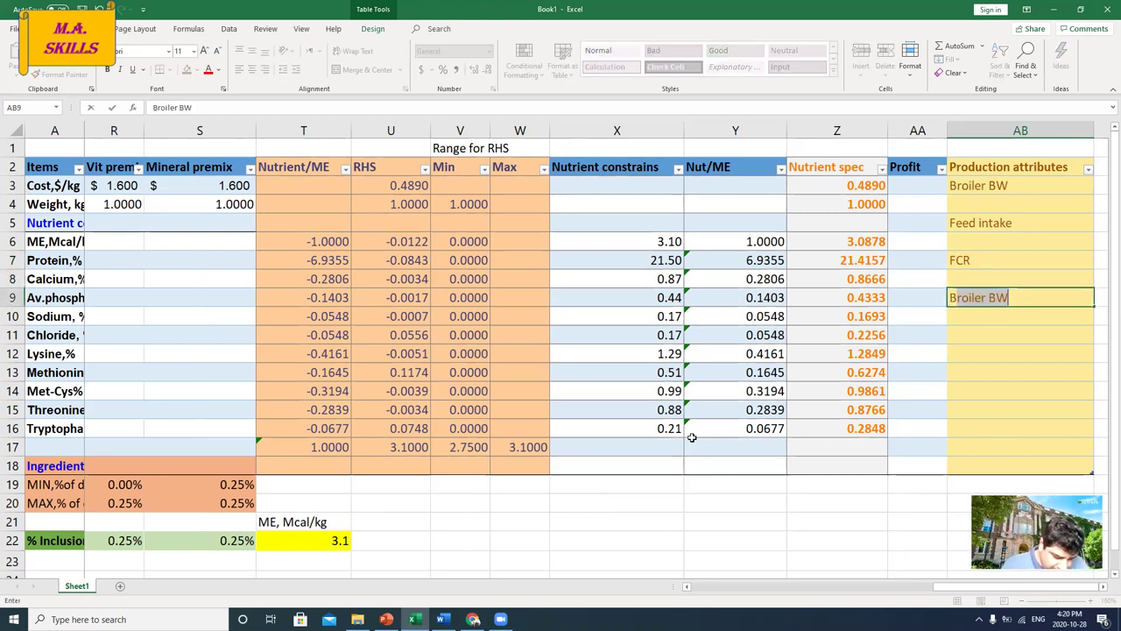
type("price")
key("Return")
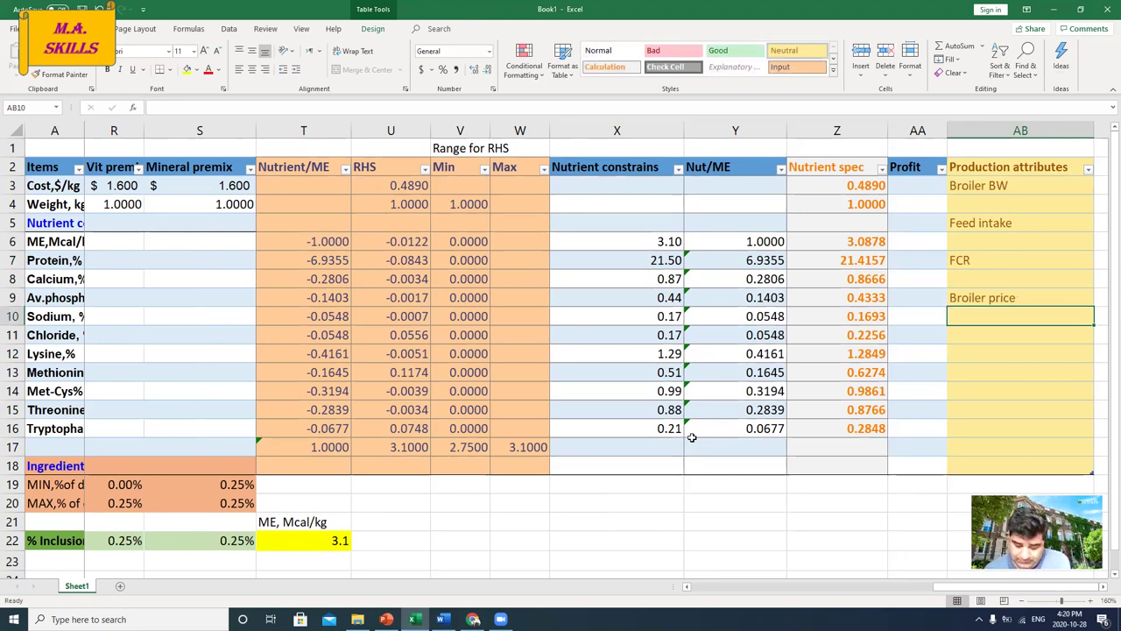
type("1.6")
key("Return")
left_click(994, 316)
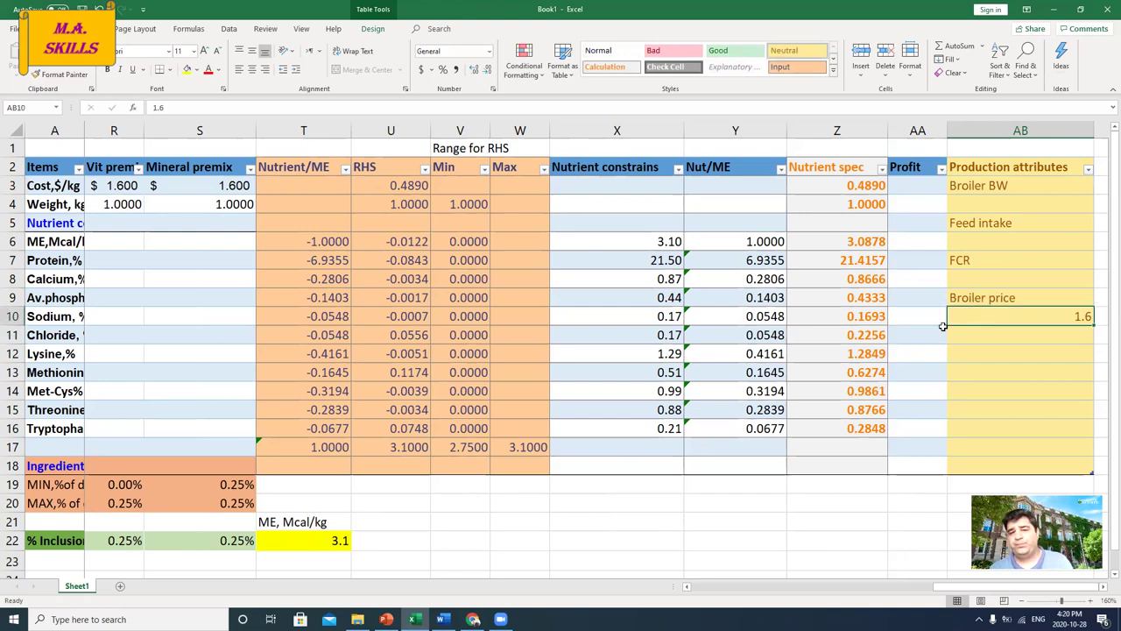
left_click(424, 70)
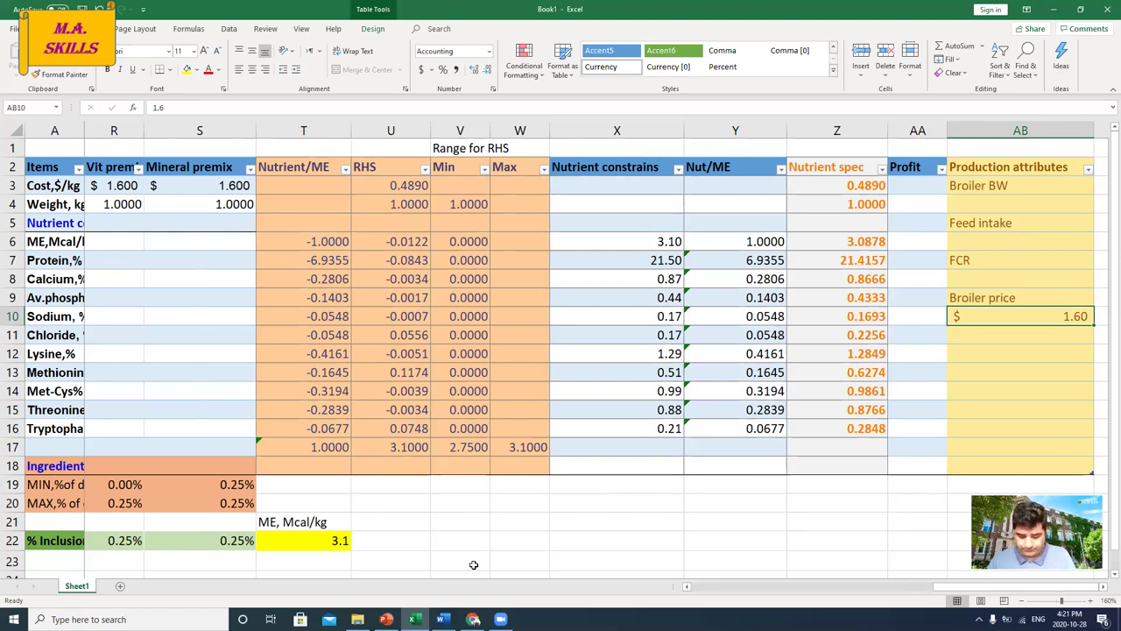
Select AB4 under Broiler BW, then shrink the Excel and PowerPoint windows and move PowerPoint aside to show sheet and slide together.
key("Up")
key("Up")
key("Up")
key("Up")
key("Up")
key("Up")
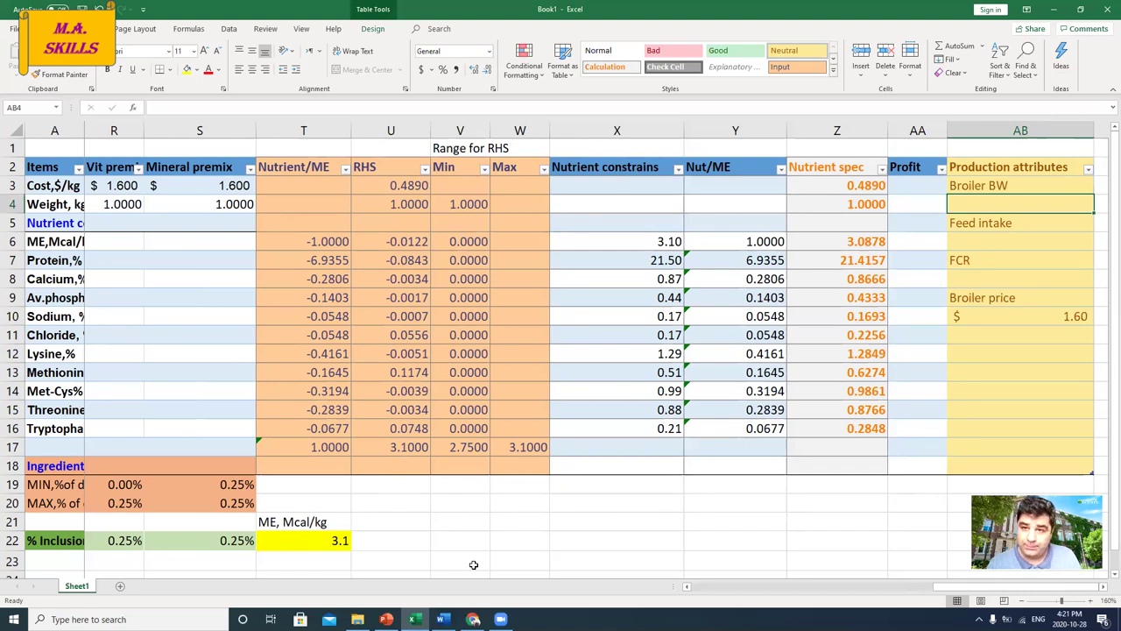
left_click(1079, 8)
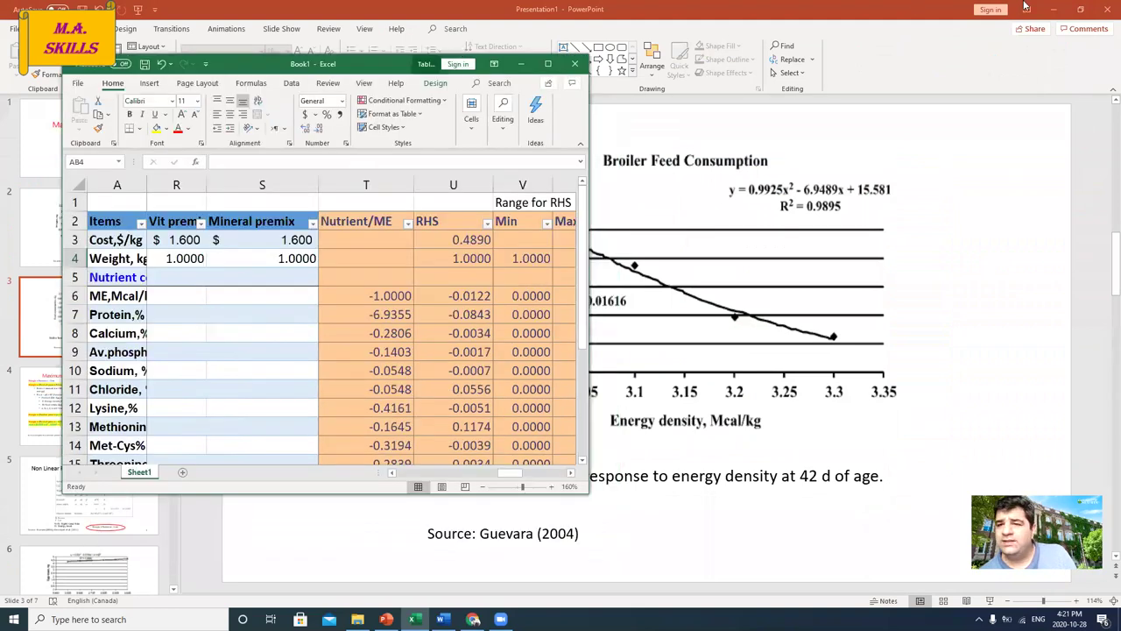
left_click(1080, 8)
left_click(1079, 8)
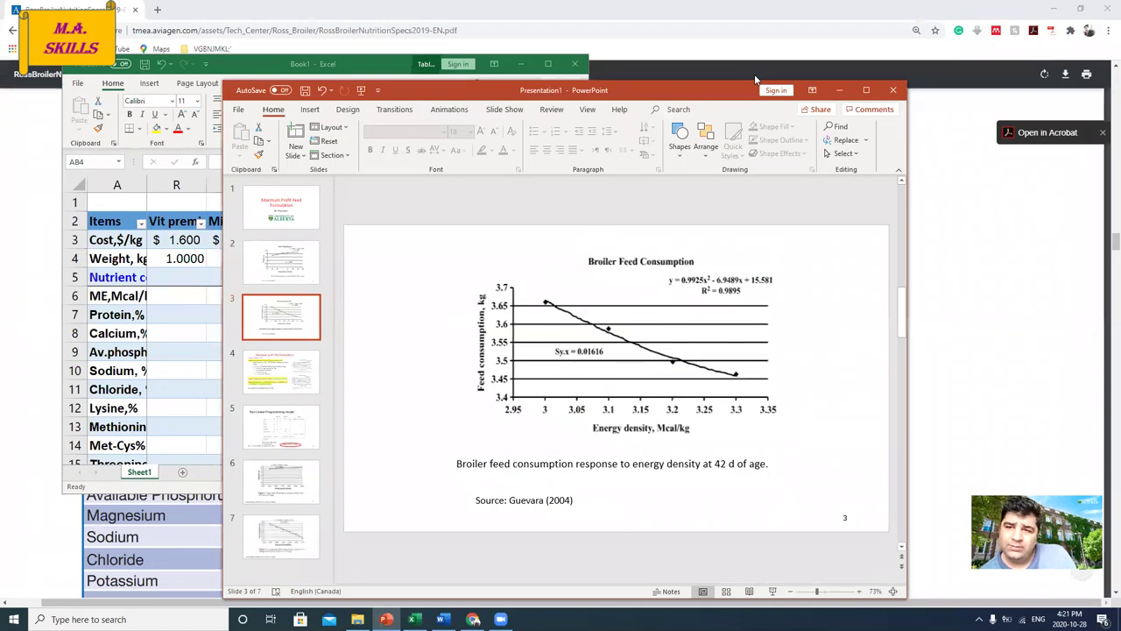
left_click_drag(755, 80, 970, 48)
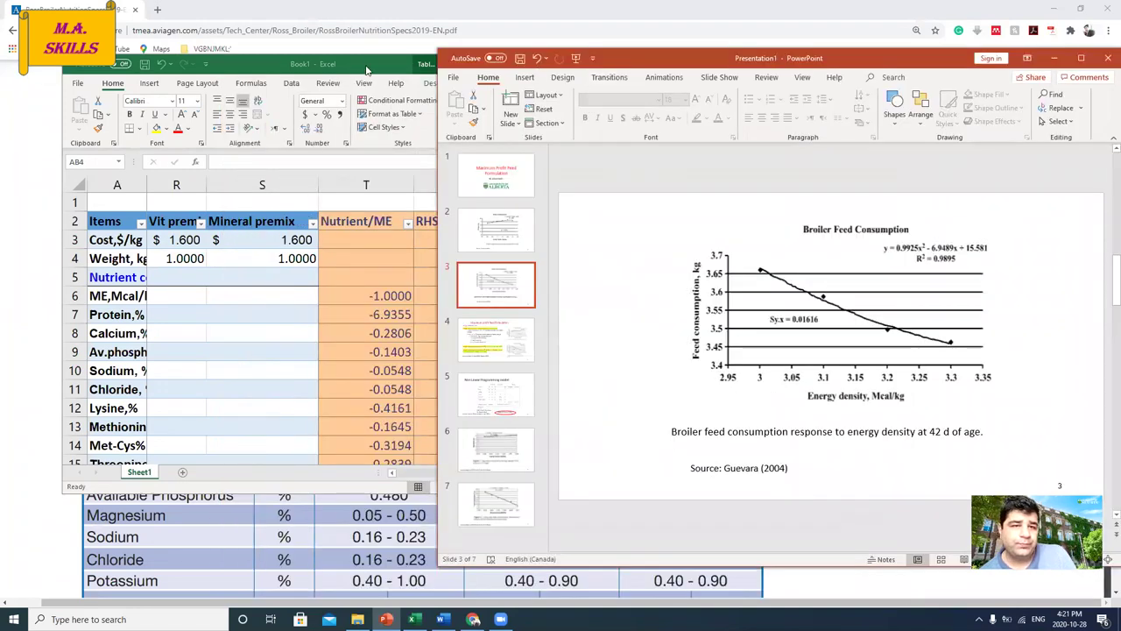
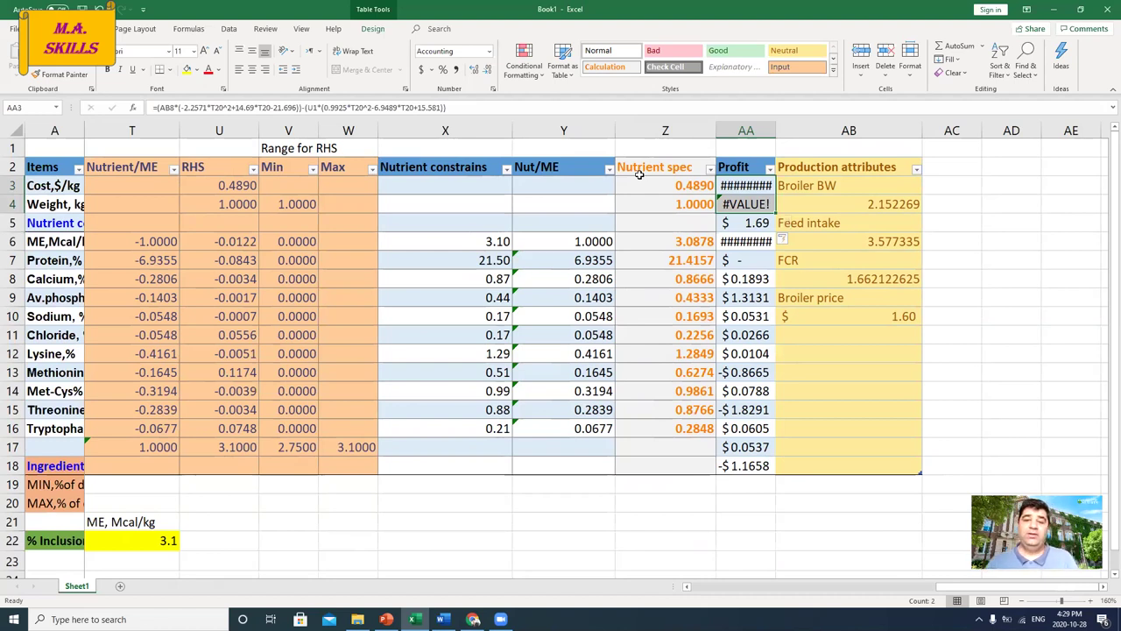
Clear the unneeded Profit formulas from AA3:AA4 and AA6:AA18, keeping and selecting only the profit formula in AA5.
key("Delete")
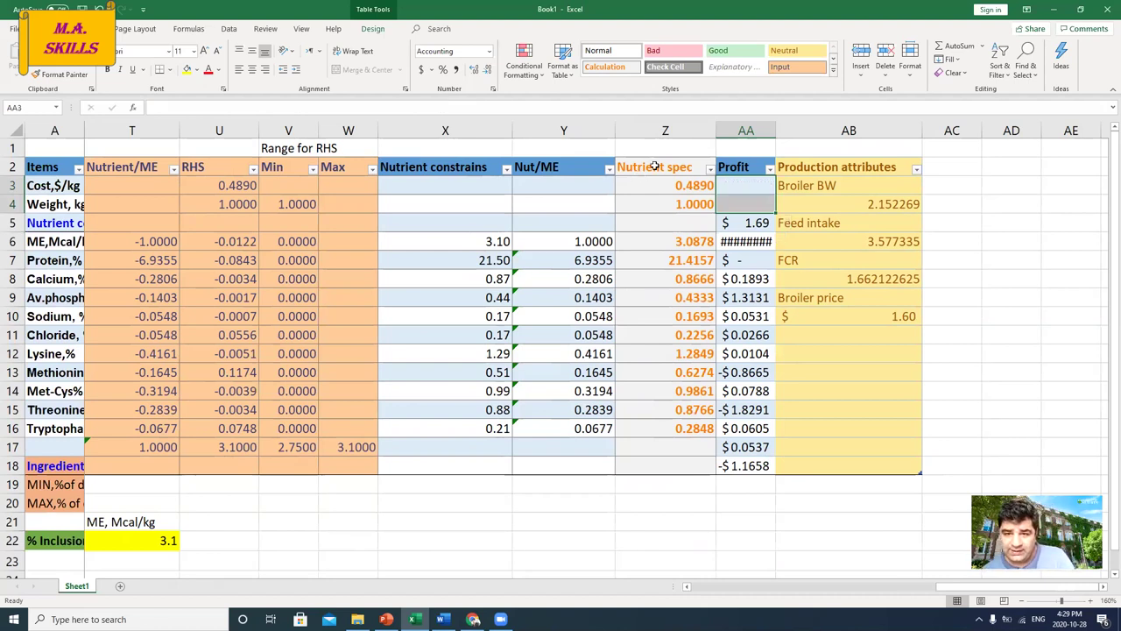
left_click(729, 247)
left_click_drag(730, 253, 740, 466)
key("Delete")
left_click(760, 292)
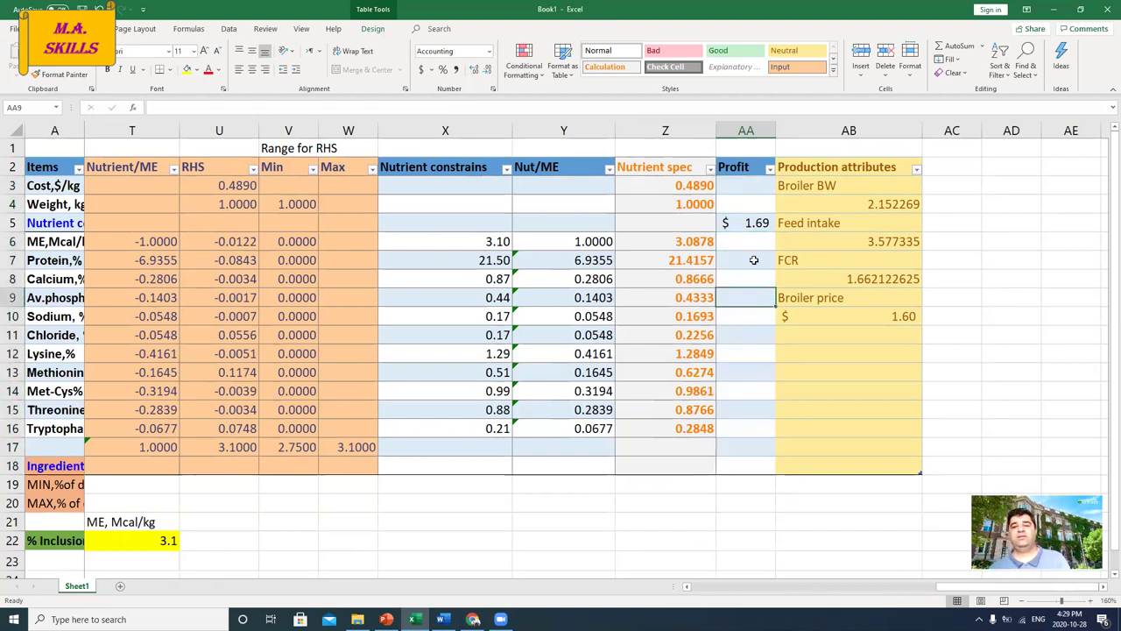
left_click(748, 223)
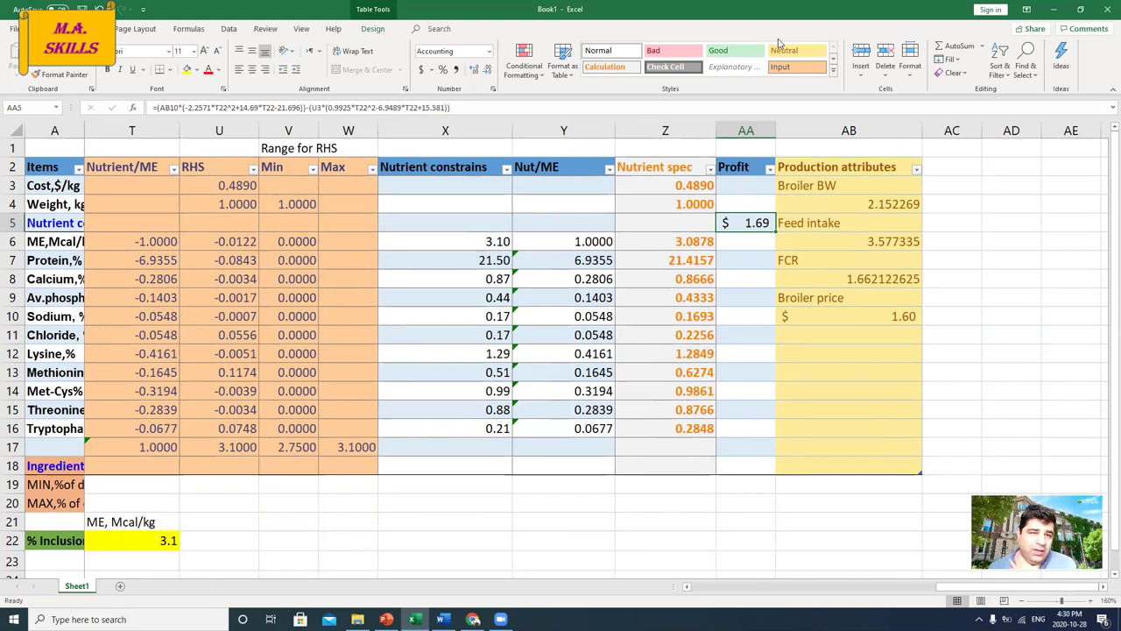
Open Solver and set it to maximize the Profit cell AA5 as the objective.
left_click(229, 29)
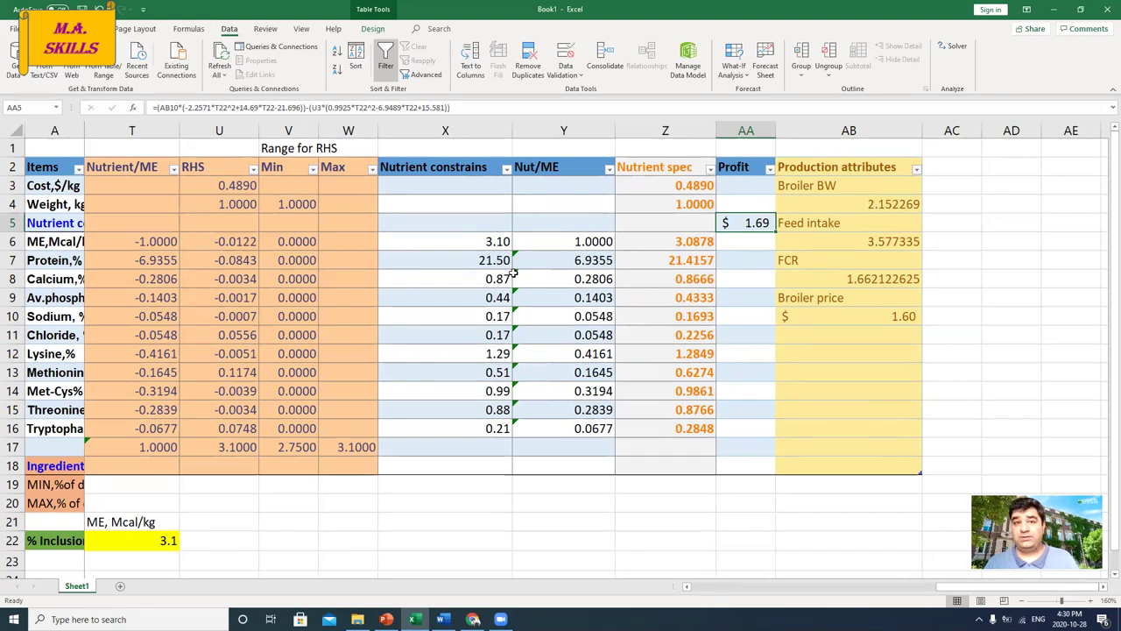
left_click(963, 49)
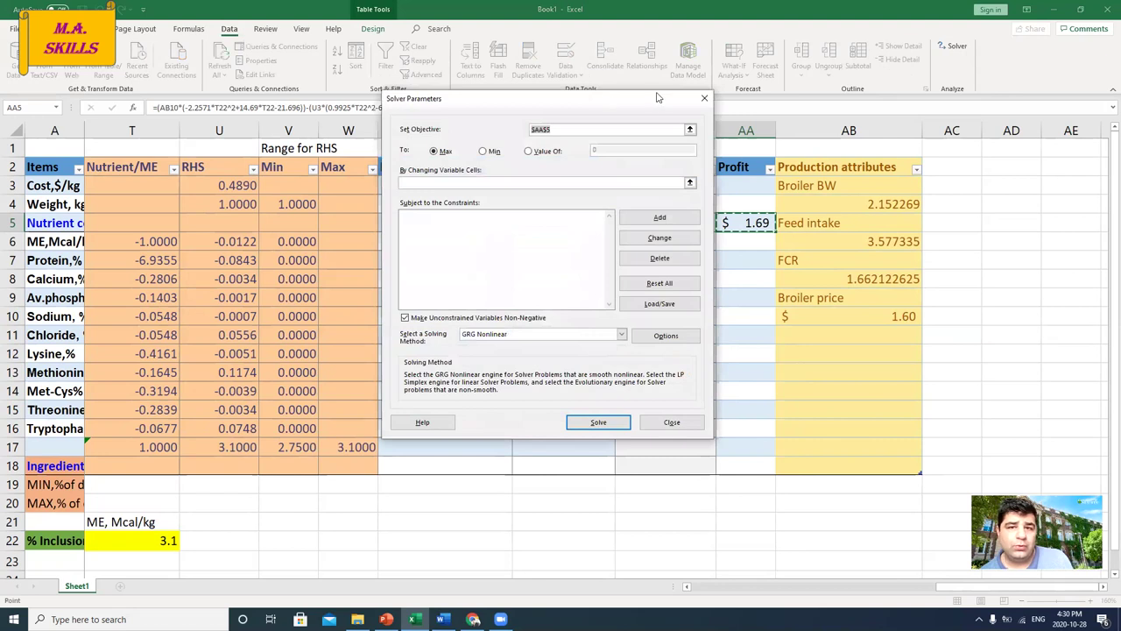
left_click(703, 100)
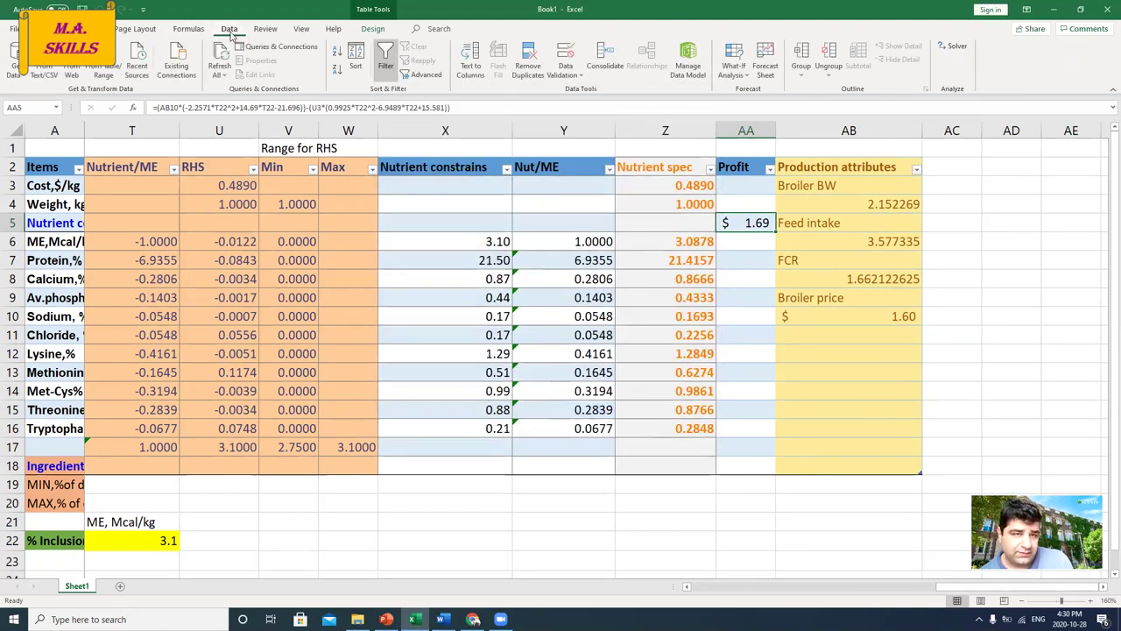
left_click(954, 47)
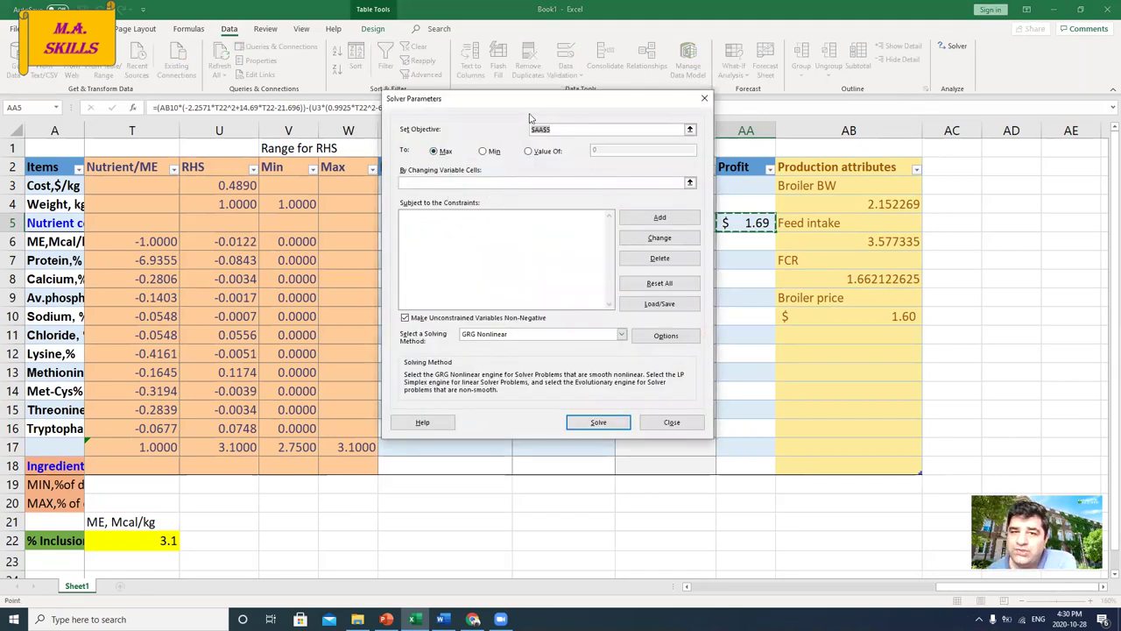
left_click_drag(567, 105, 429, 92)
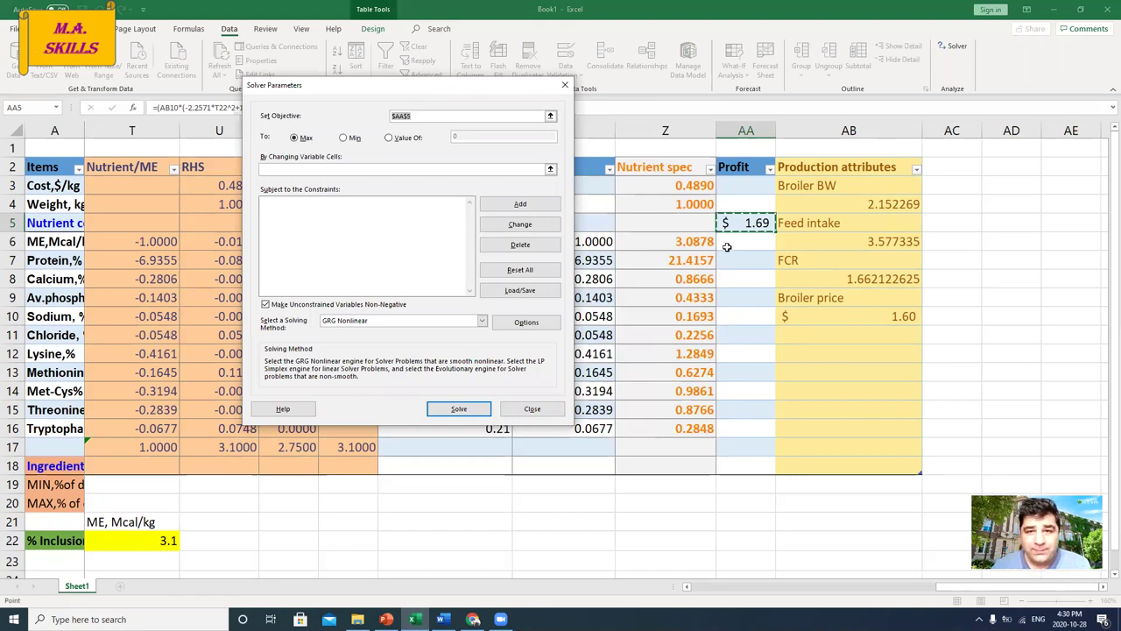
left_click(742, 225)
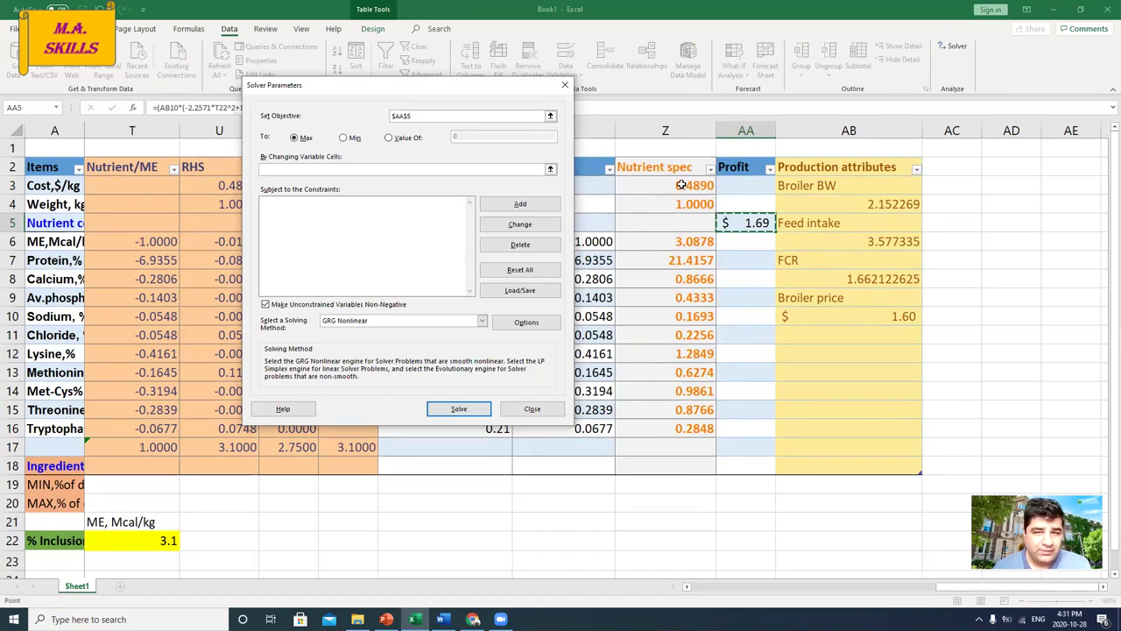
left_click(296, 143)
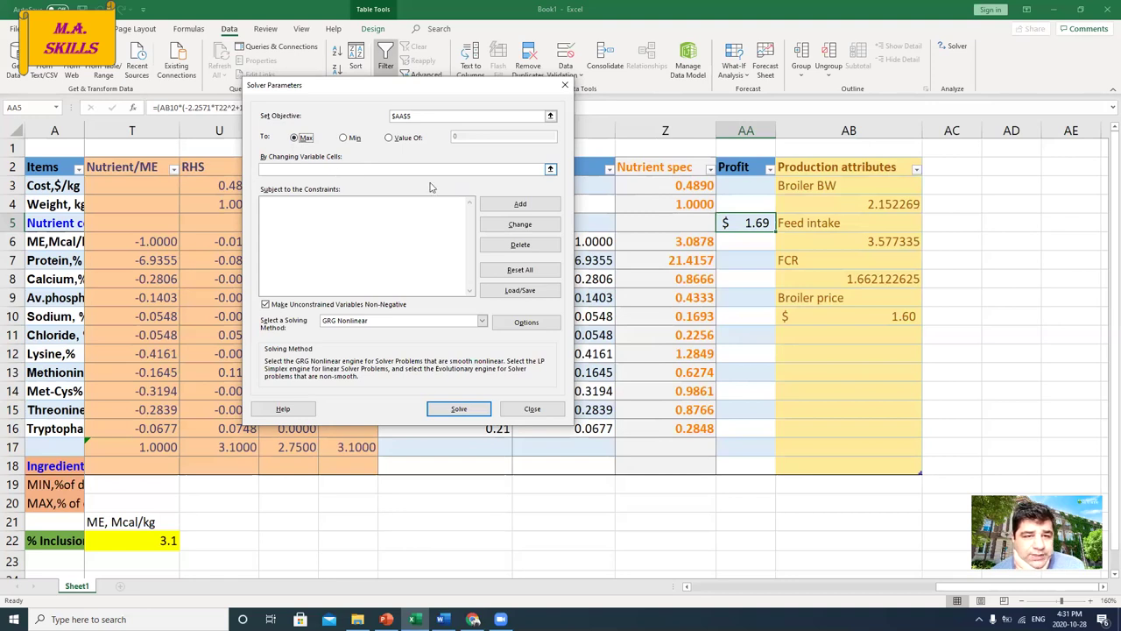
Set the Solver's changing variable cells to the inclusion row plus the ME cell, B22:T22.
left_click(550, 170)
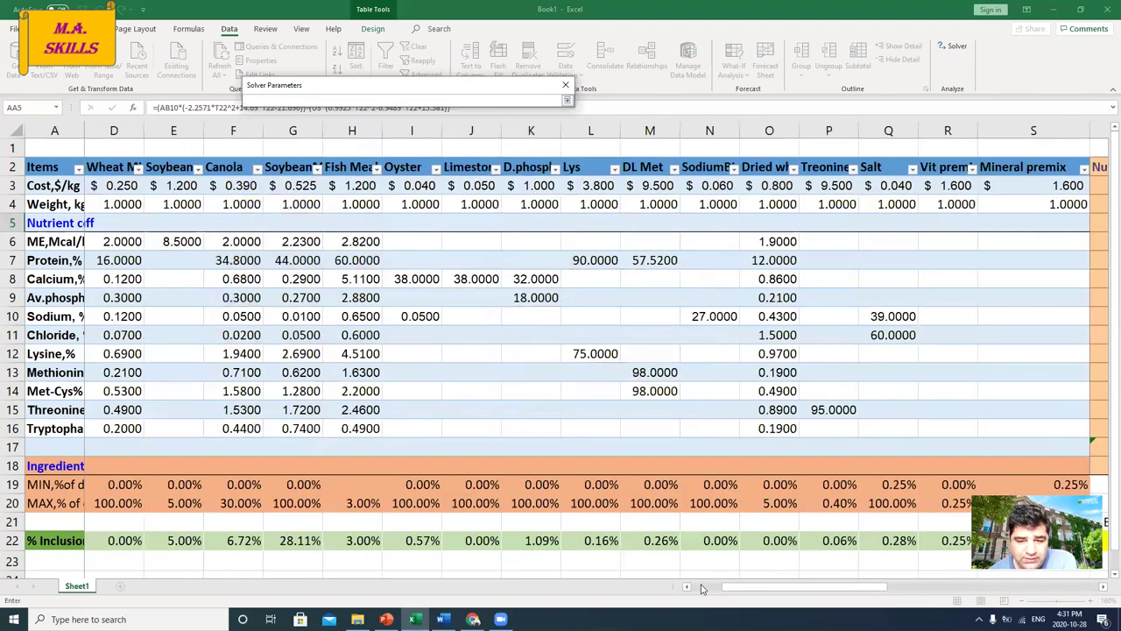
left_click(702, 587)
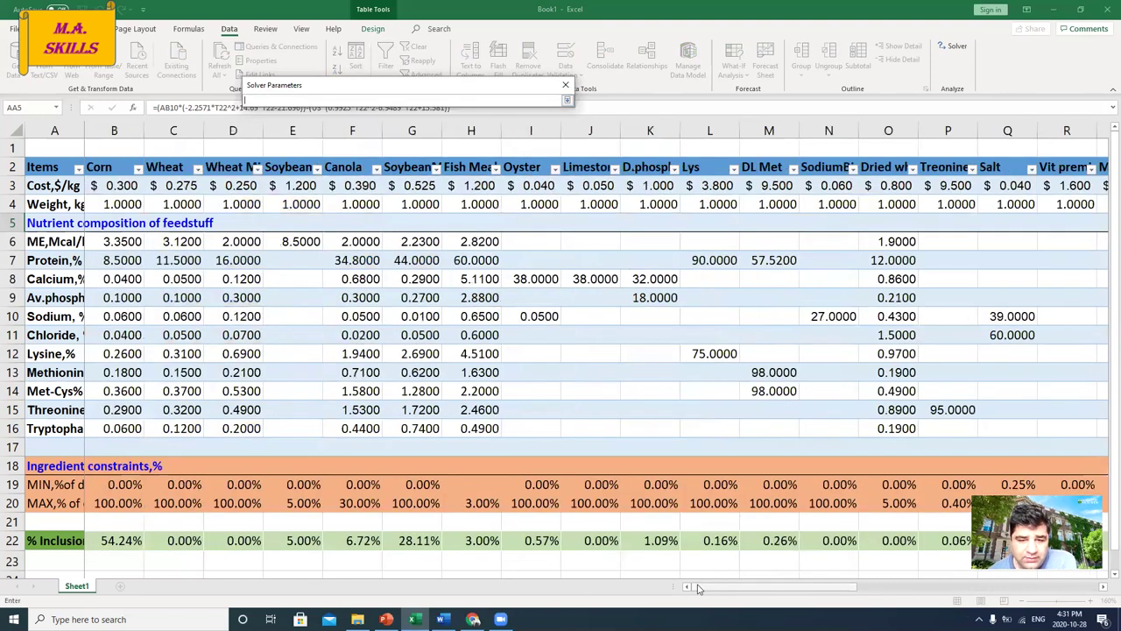
left_click_drag(92, 540, 914, 540)
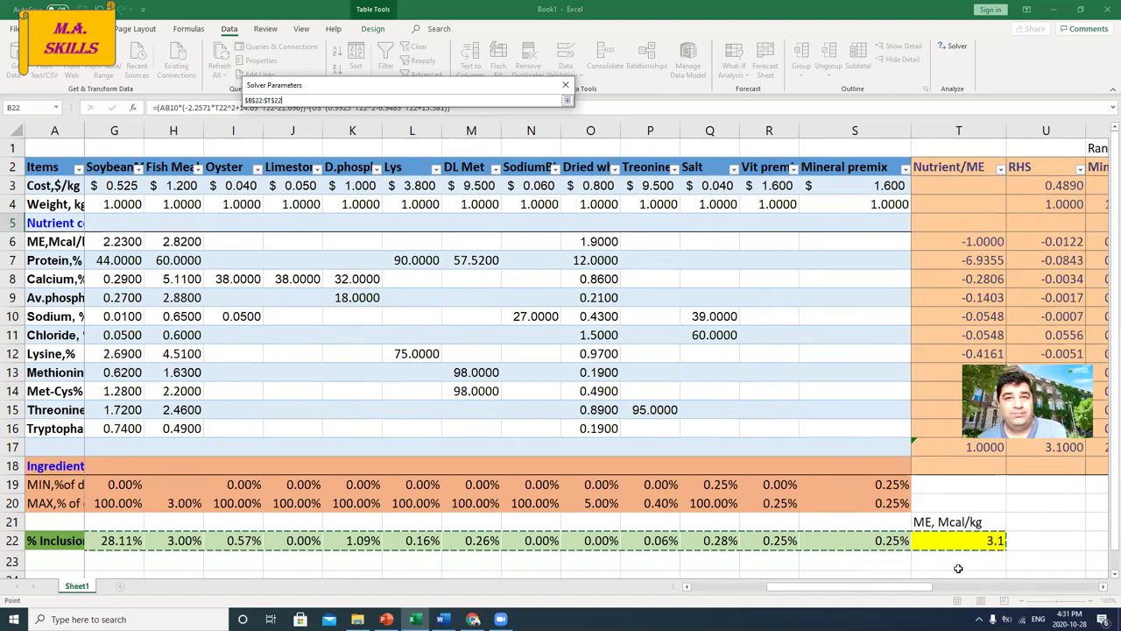
mouse_move(357, 619)
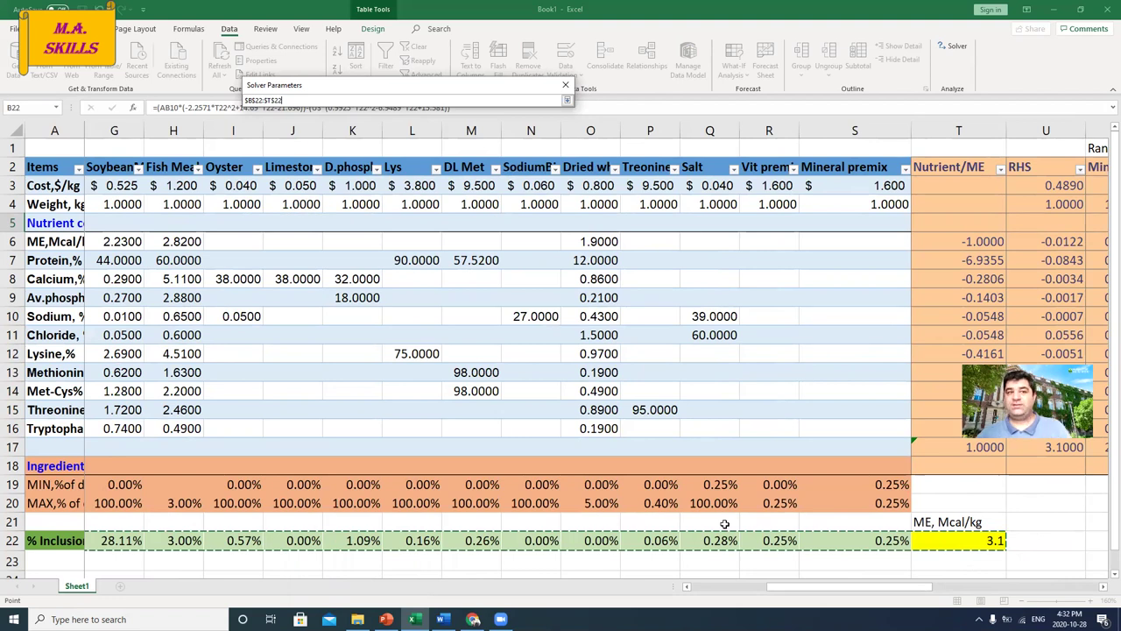
left_click(568, 102)
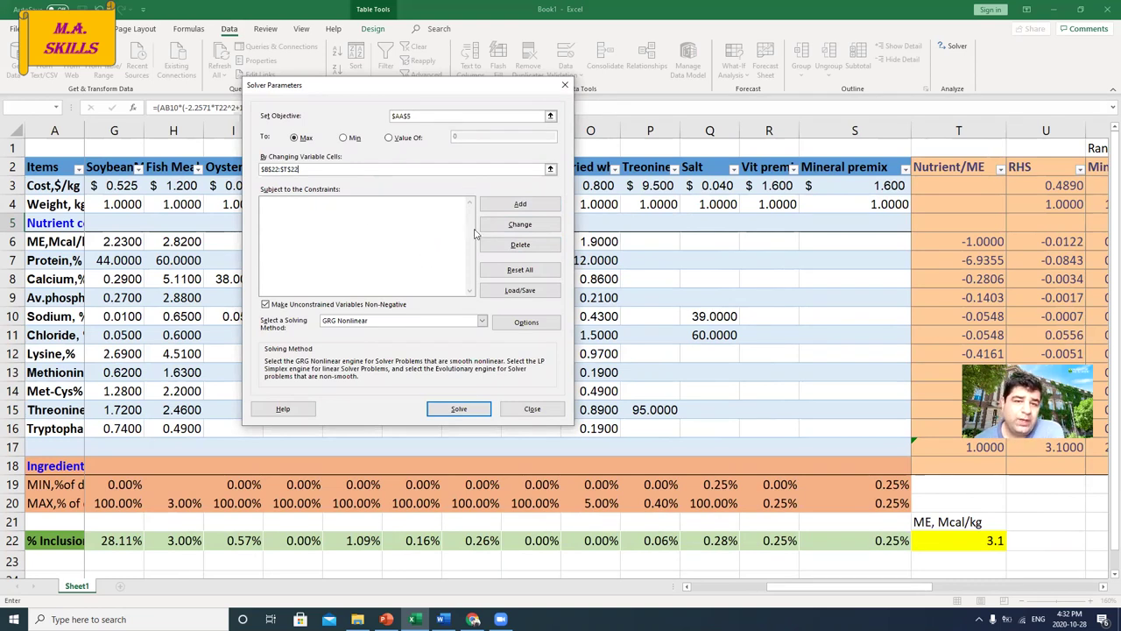
Start a new Solver constraint with the ingredient inclusion cells B22:S22 as its cell reference.
left_click(517, 205)
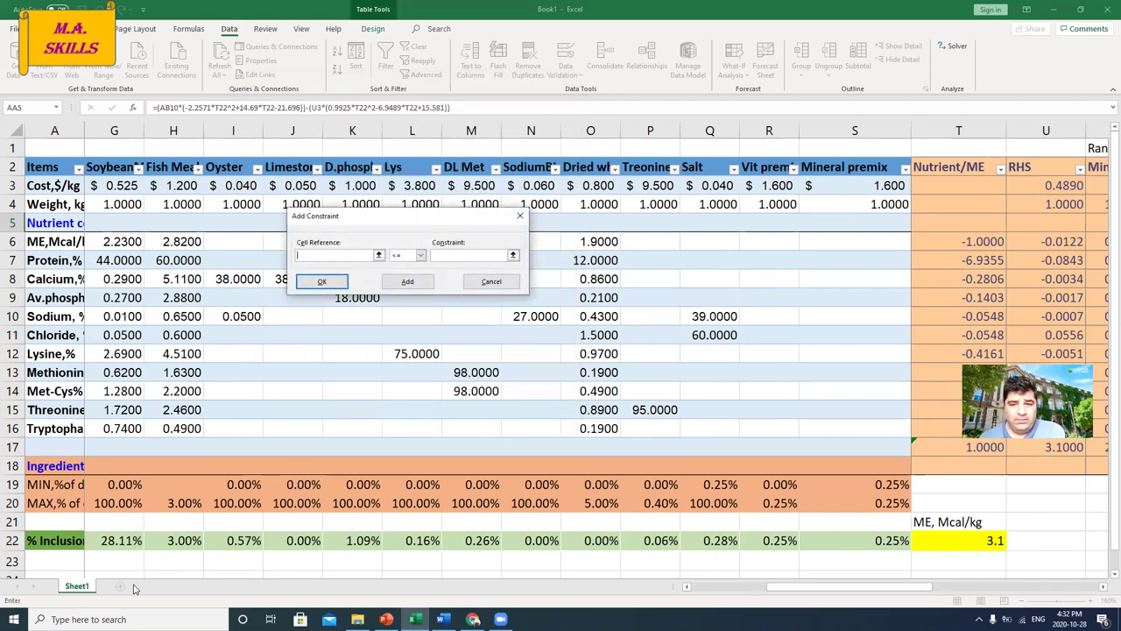
left_click_drag(867, 588, 746, 594)
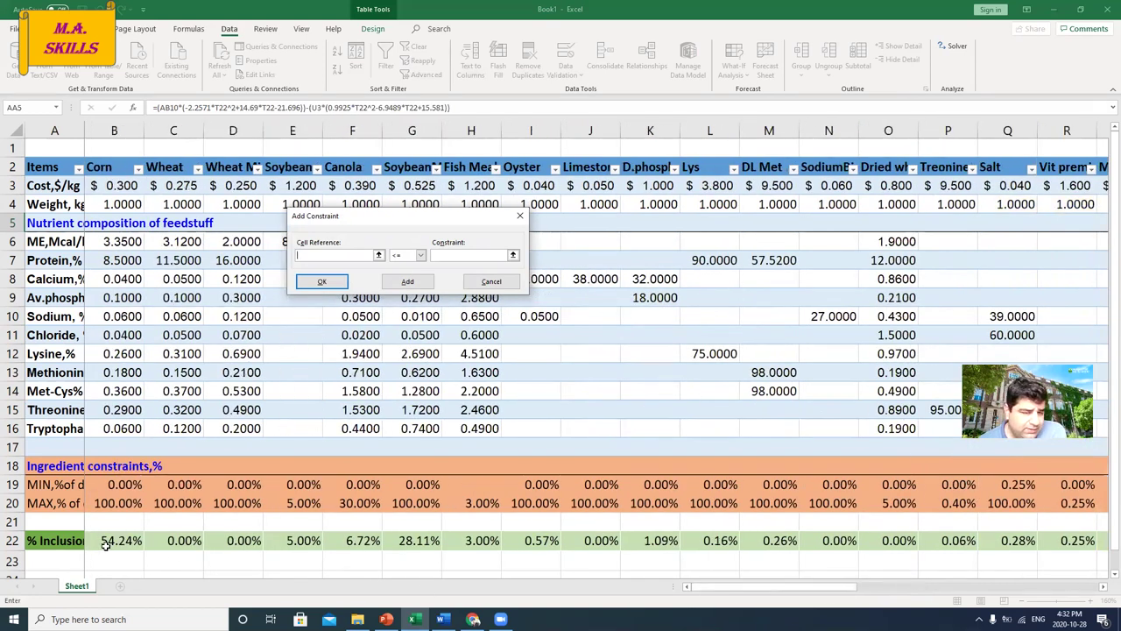
left_click_drag(105, 543, 881, 565)
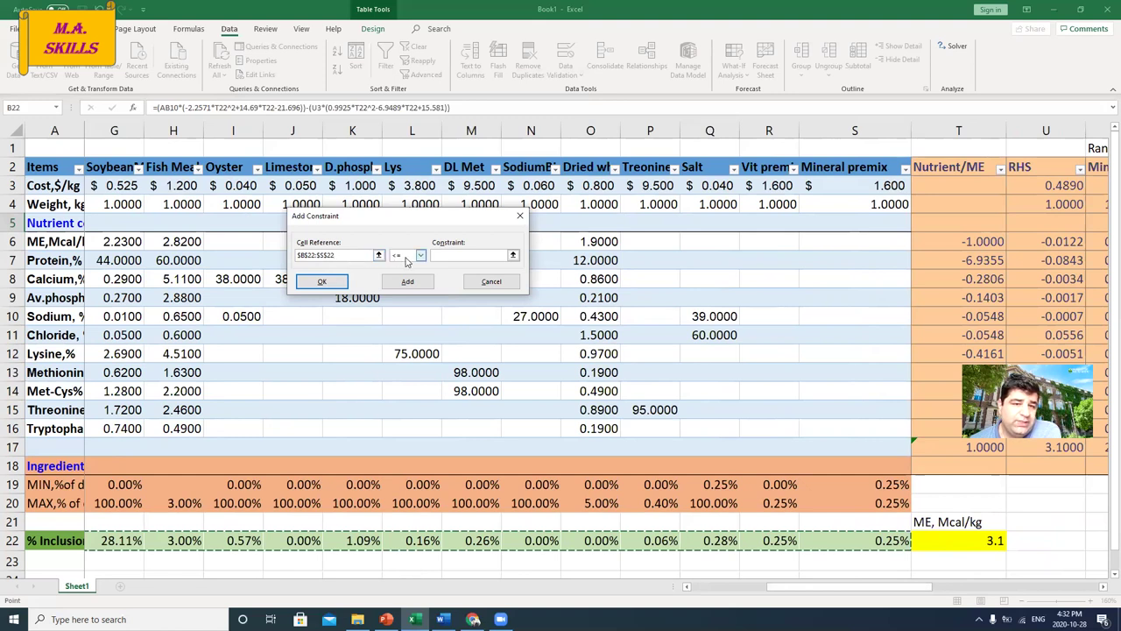
left_click(447, 256)
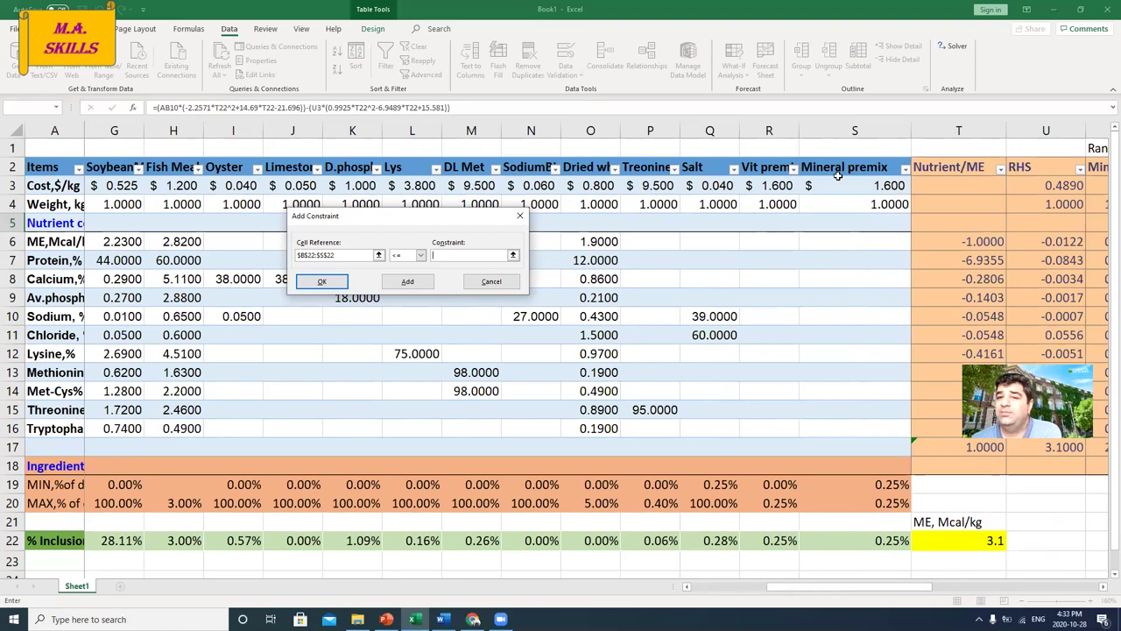
left_click(842, 127)
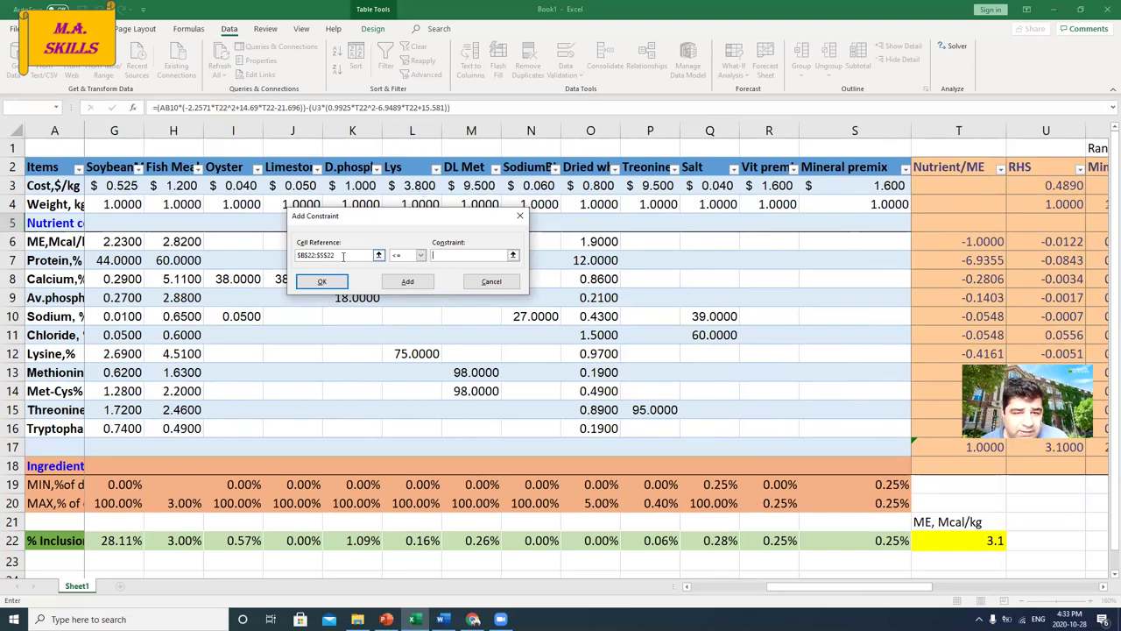
Change the constraint's cell reference to B22:Q22, require it to be <= the MAX values in B20:Q20, and add it.
left_click(377, 256)
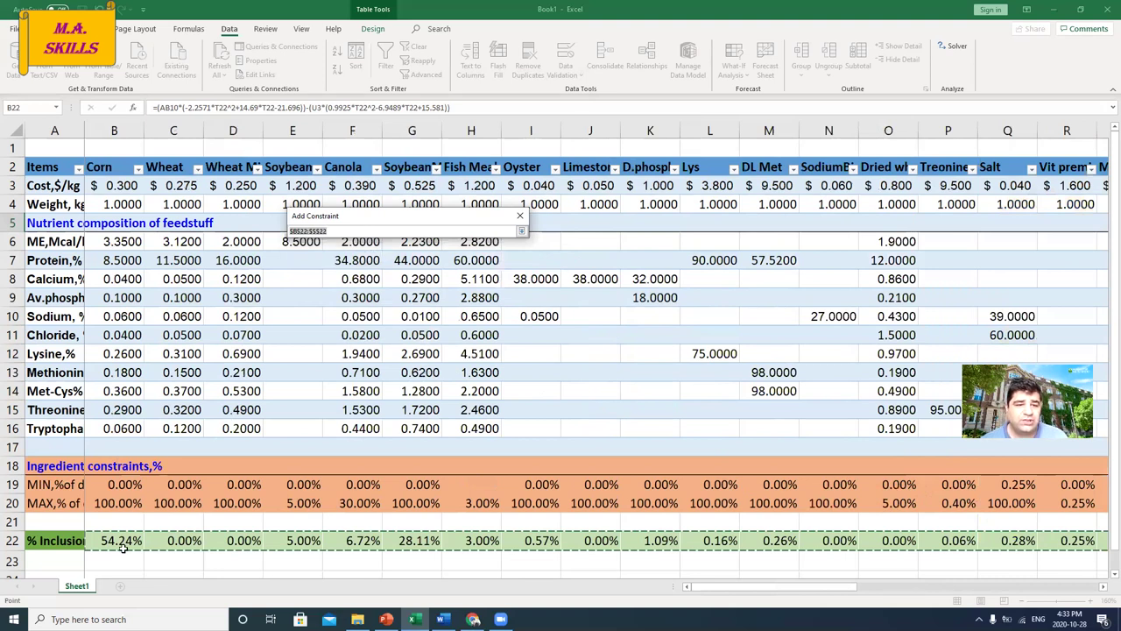
left_click_drag(108, 543, 721, 549)
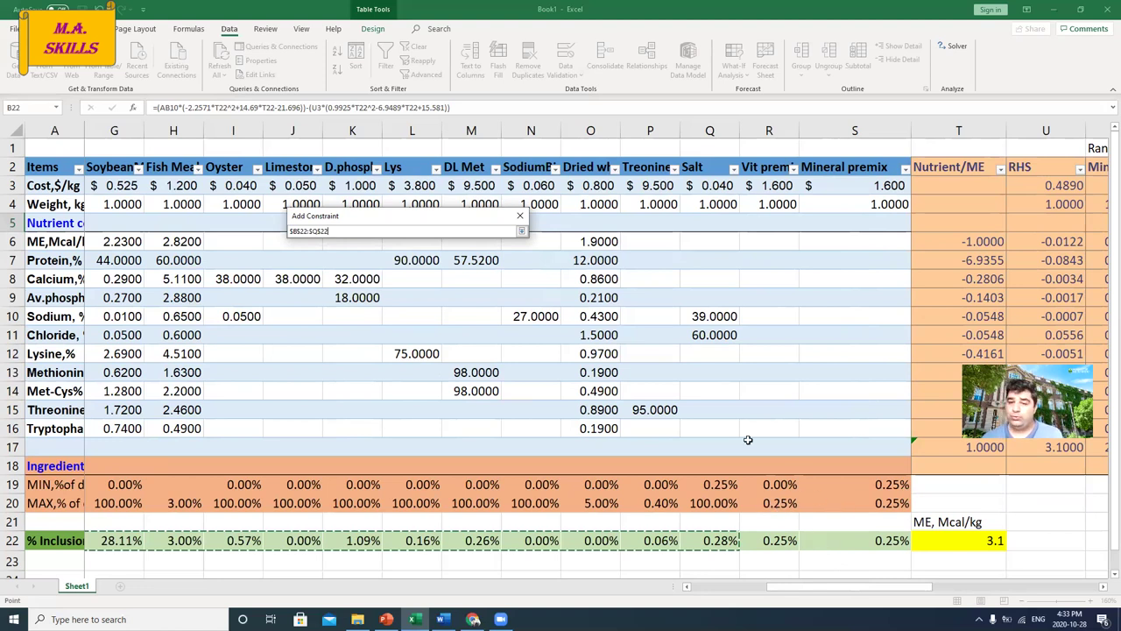
left_click(522, 231)
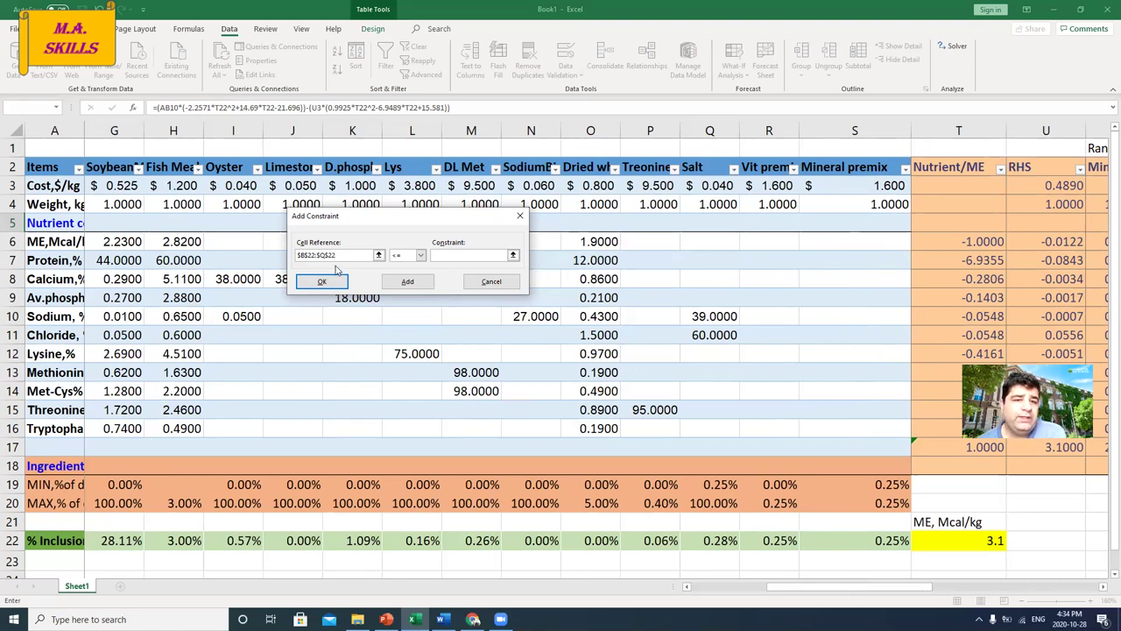
left_click(450, 255)
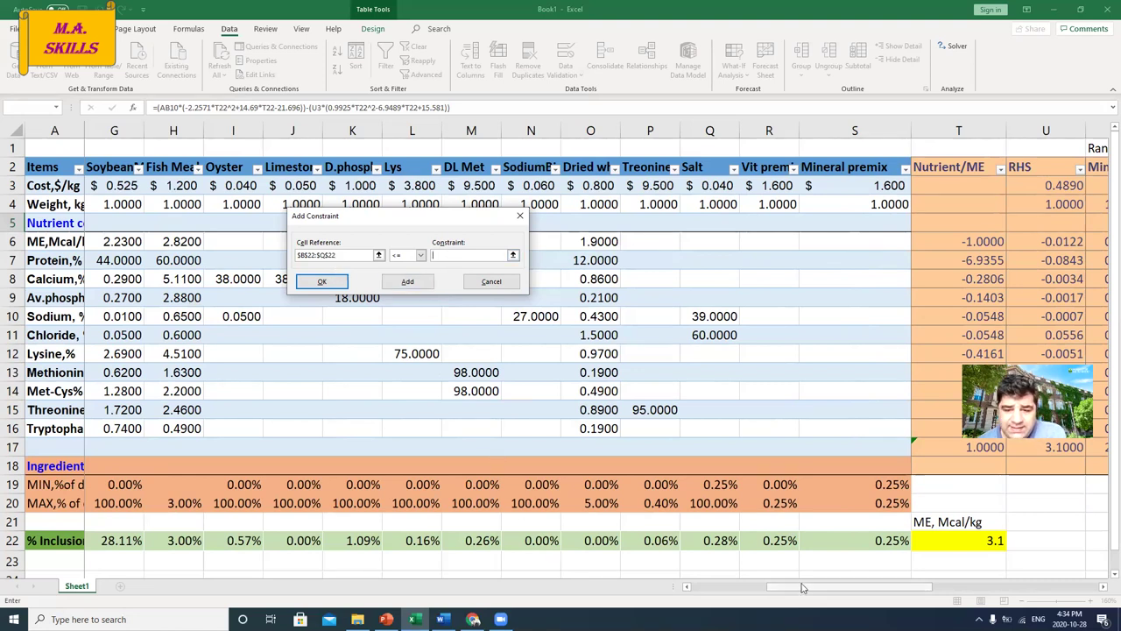
left_click_drag(803, 588, 730, 591)
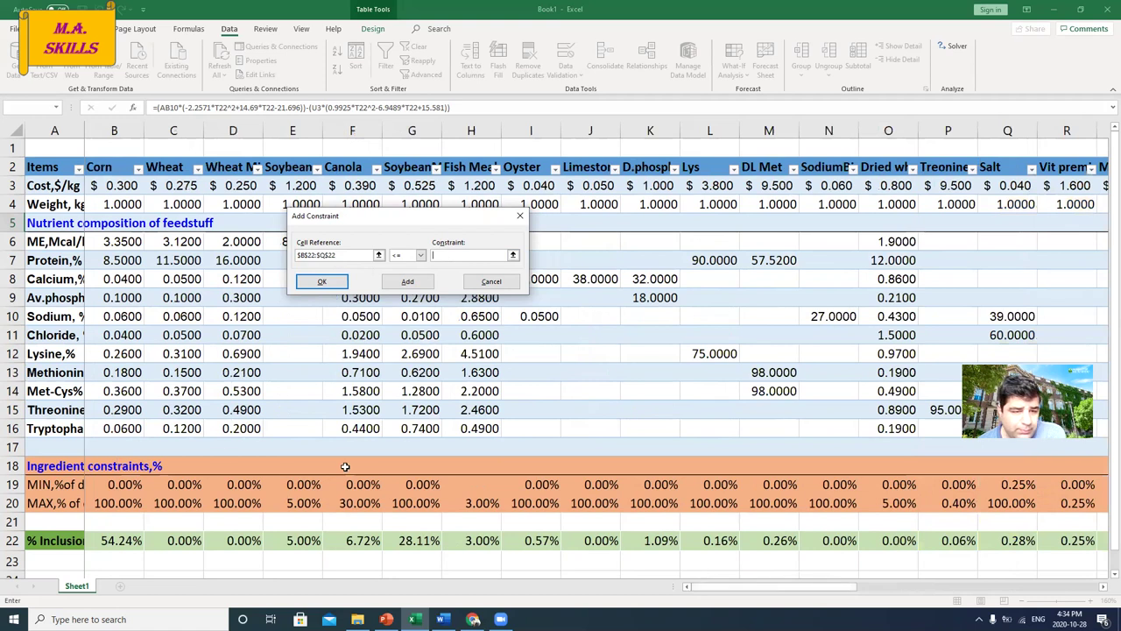
left_click_drag(114, 506, 731, 504)
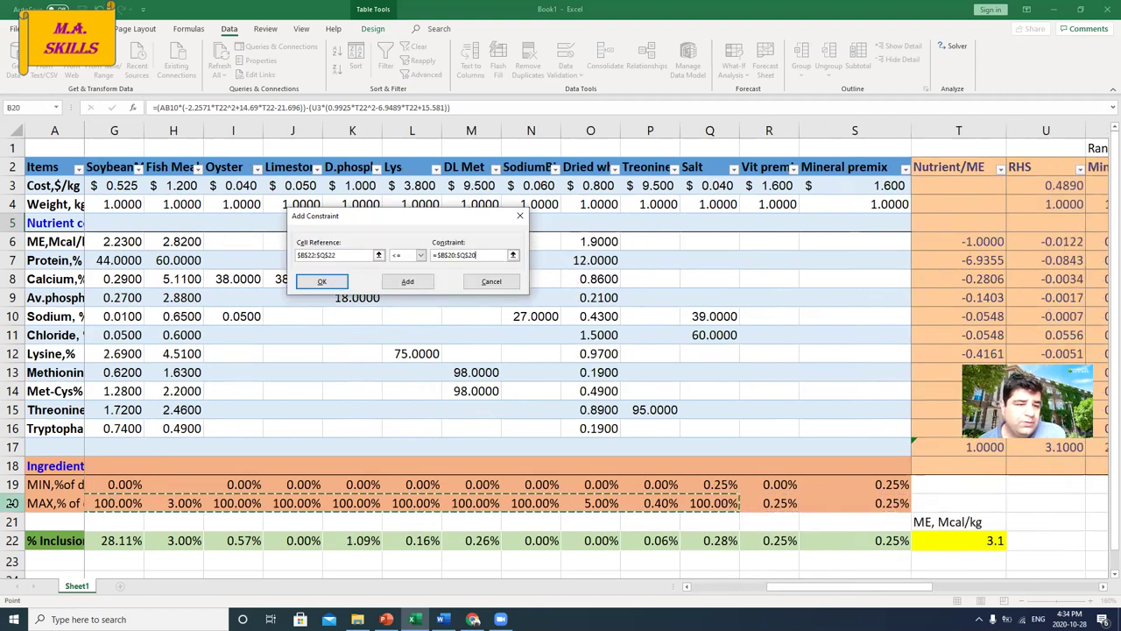
left_click(406, 283)
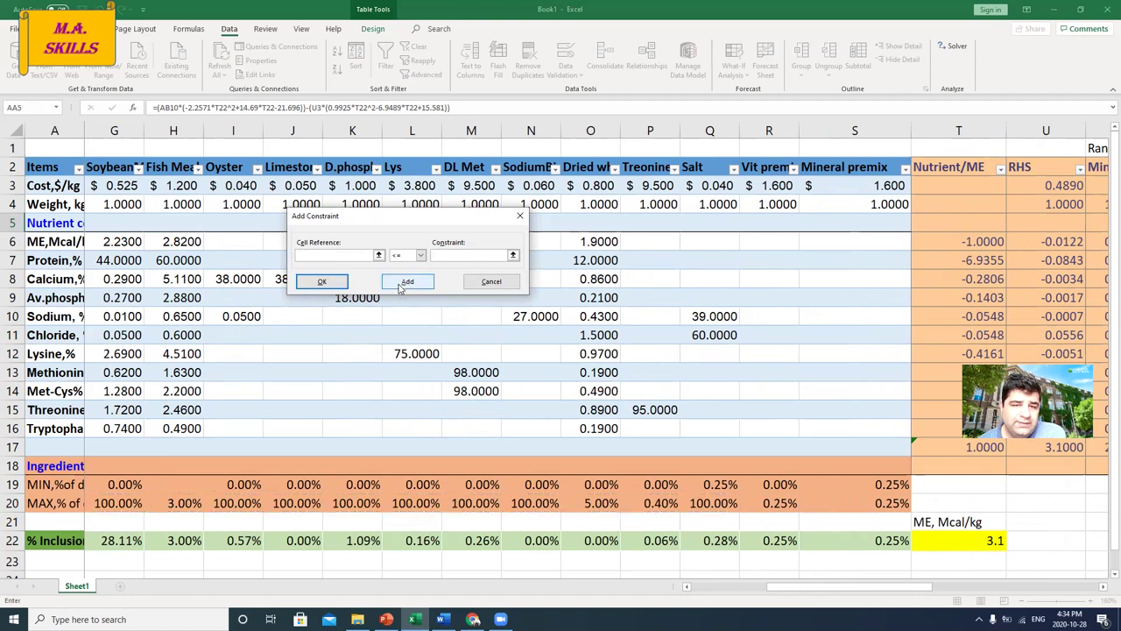
Add a constraint requiring inclusion cells B22:Q22 to be >= the MIN values in B19:Q19.
left_click_drag(902, 586, 819, 587)
left_click_drag(101, 540, 738, 540)
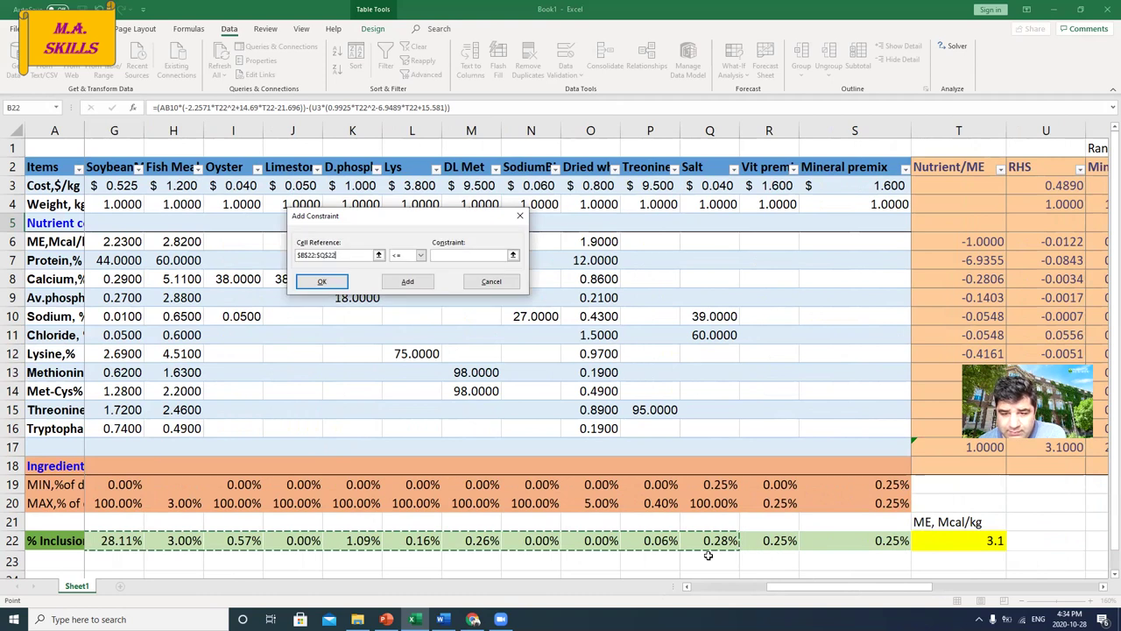
left_click(419, 256)
left_click(402, 281)
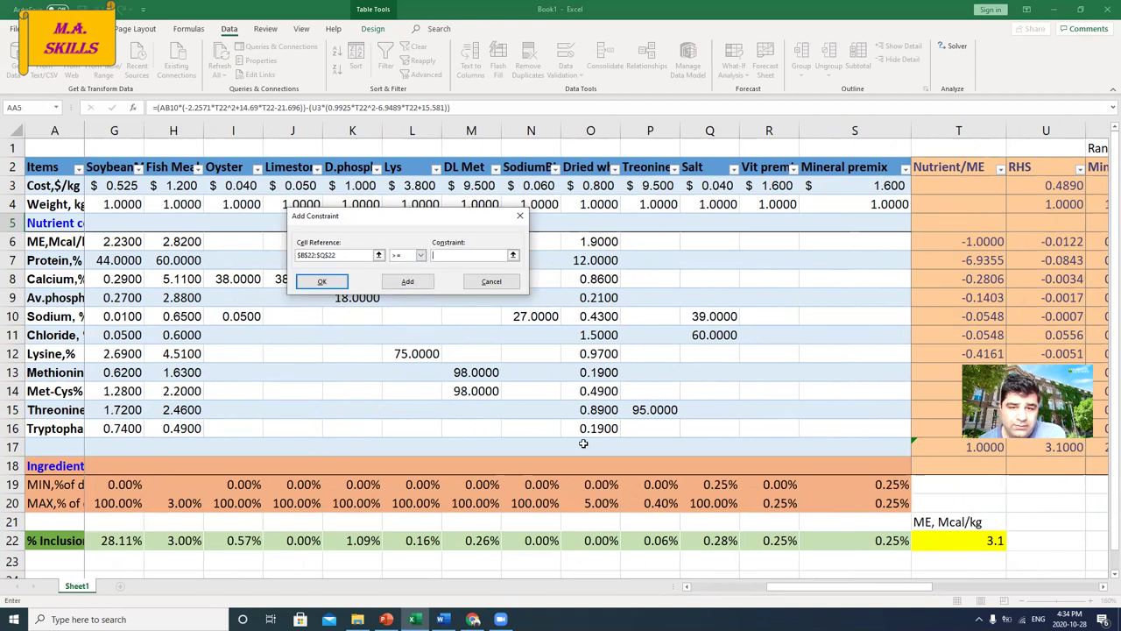
left_click_drag(810, 585, 714, 586)
left_click_drag(113, 484, 729, 484)
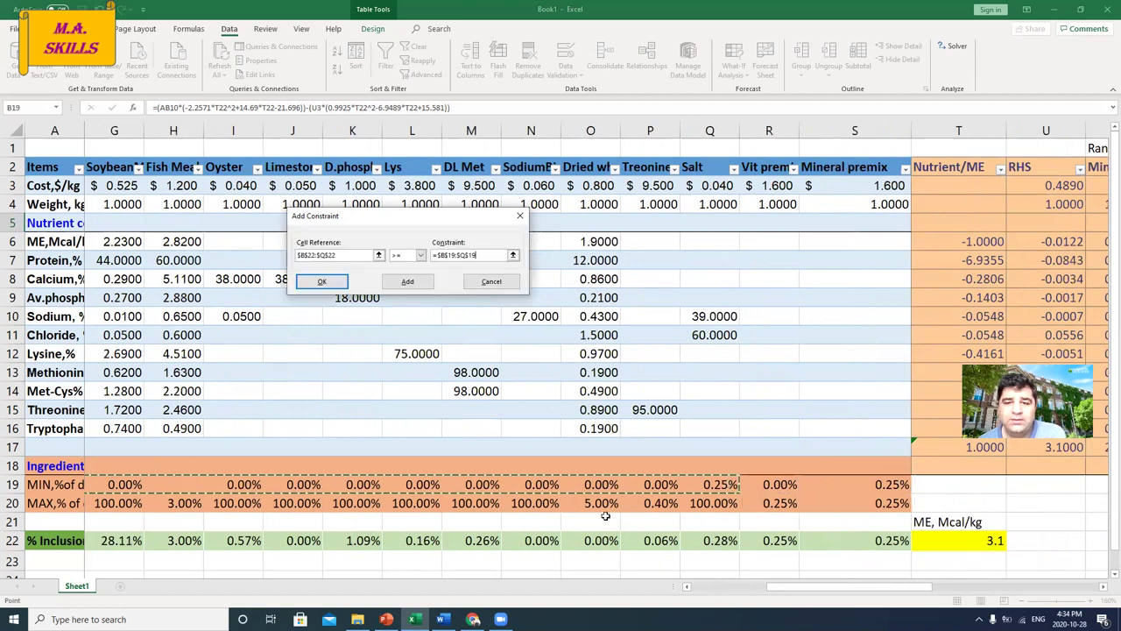
left_click(393, 289)
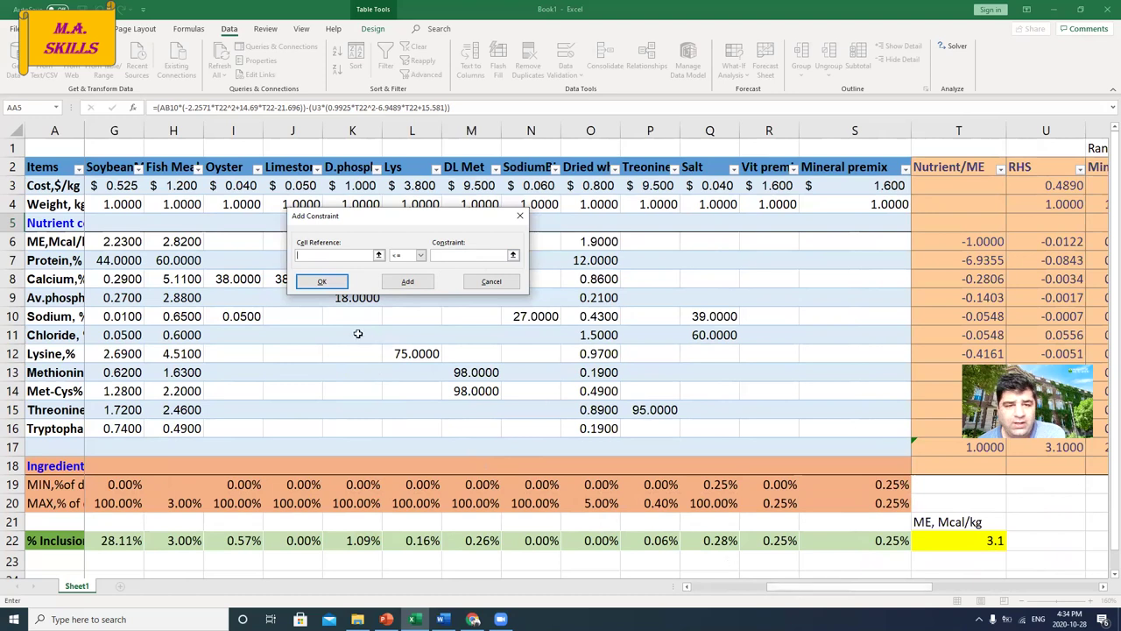
Add a constraint making the vitamin premix inclusion R22 equal to its MAX value in R20.
left_click(770, 542)
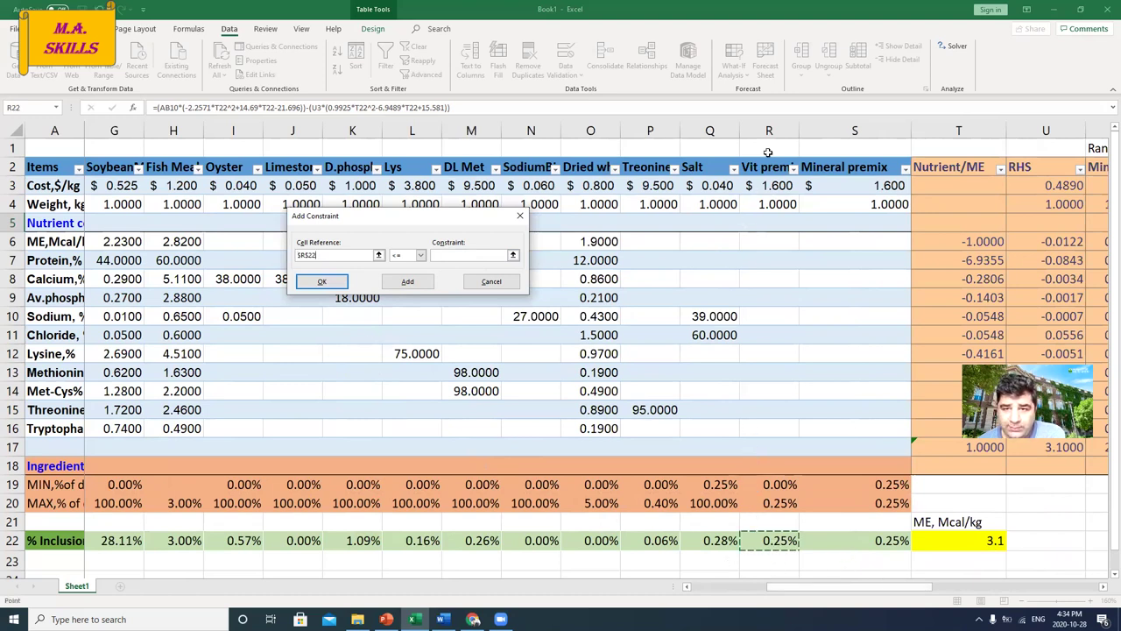
left_click(421, 257)
left_click(401, 273)
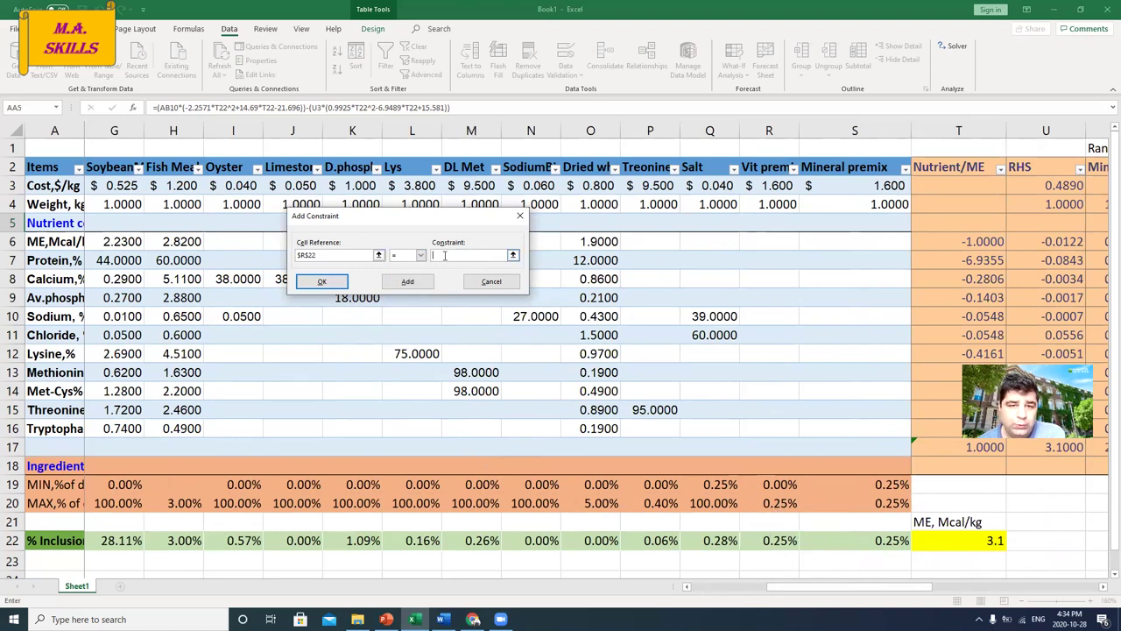
left_click(785, 506)
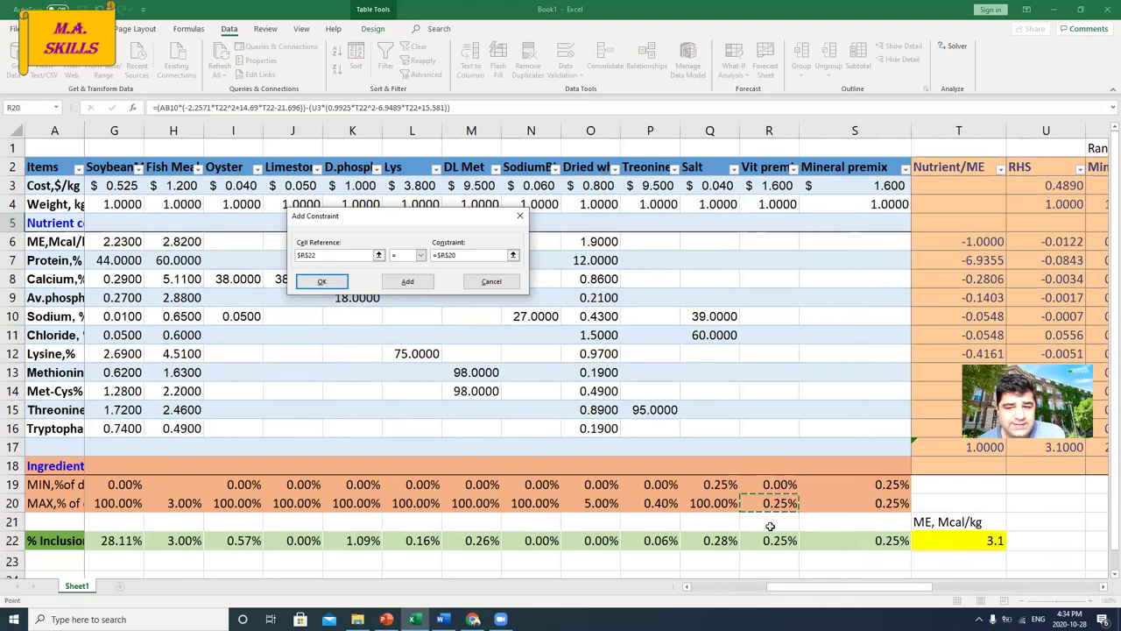
left_click(407, 281)
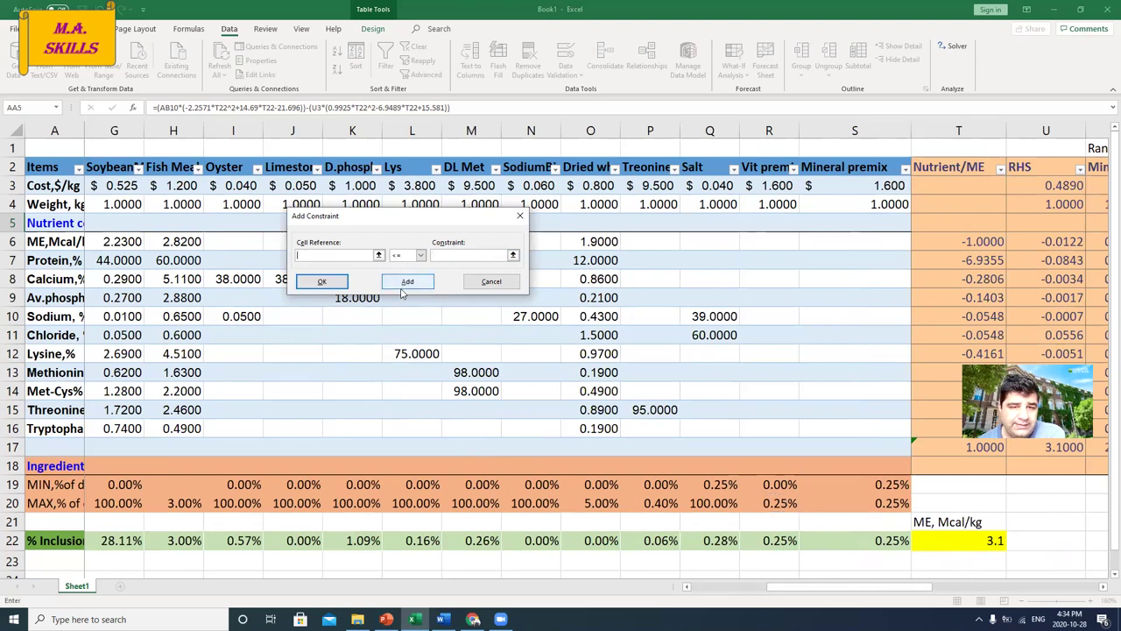
Add a Solver constraint making the mineral premix inclusion S22 equal to its MAX value in S20.
left_click(825, 540)
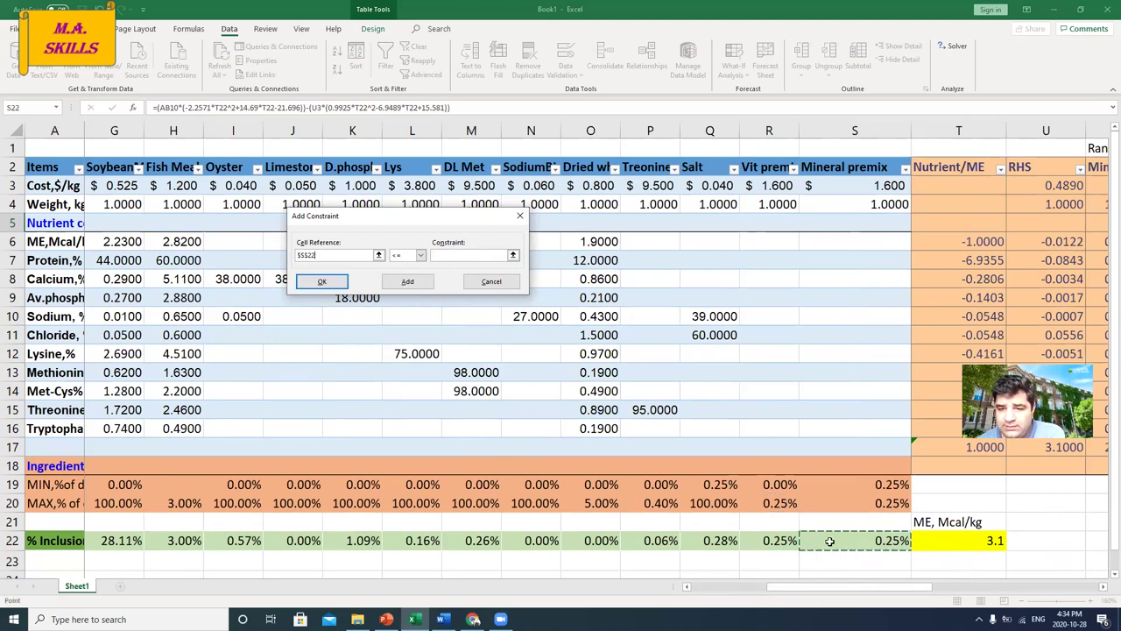
left_click(420, 257)
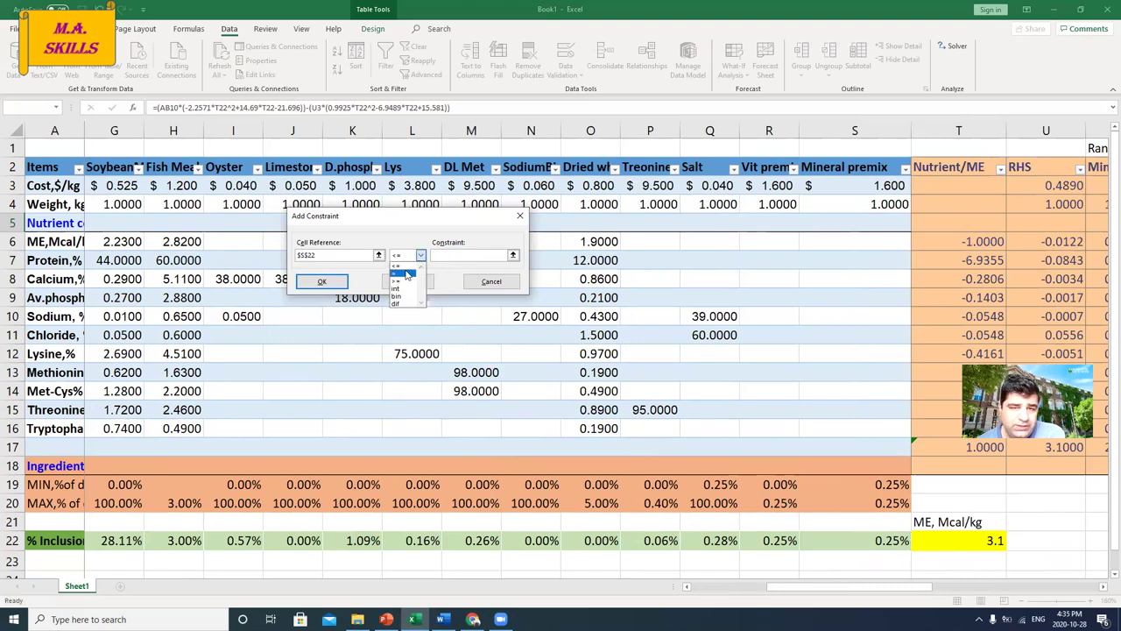
left_click(399, 274)
left_click(887, 507)
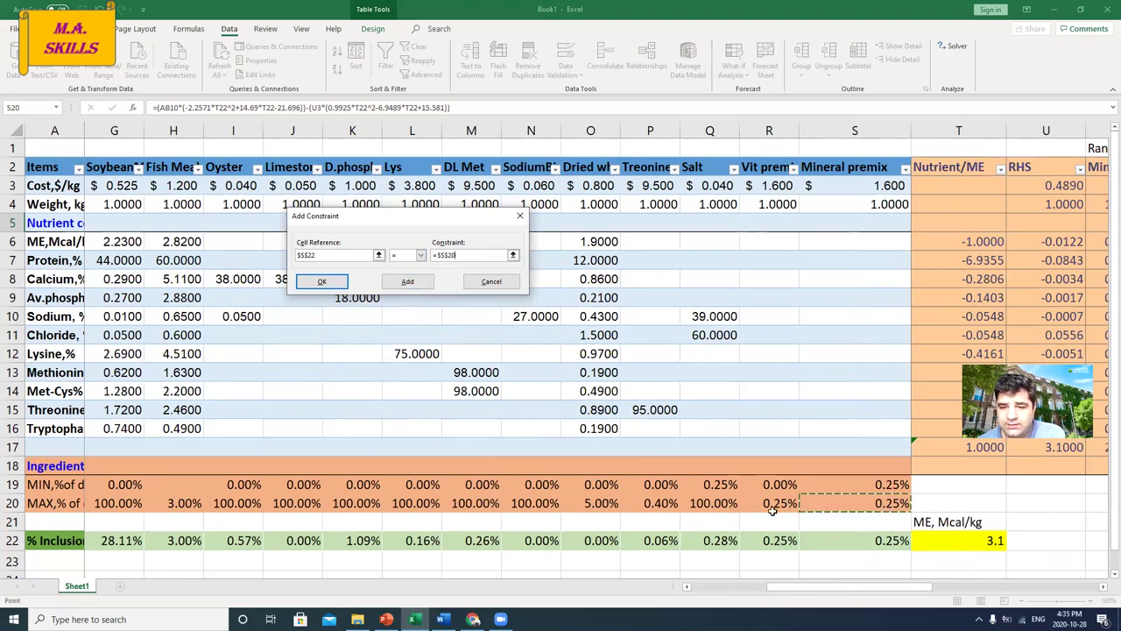
left_click(407, 281)
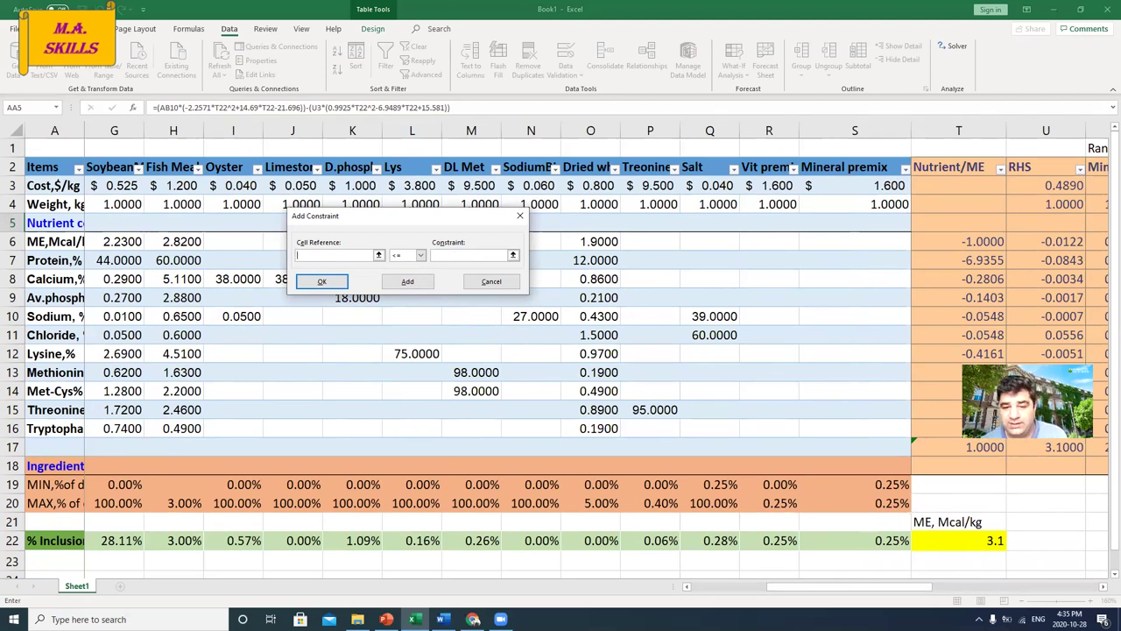
Add a constraint making the RHS weight in U4 equal to its Min value in V4.
left_click_drag(807, 590, 890, 581)
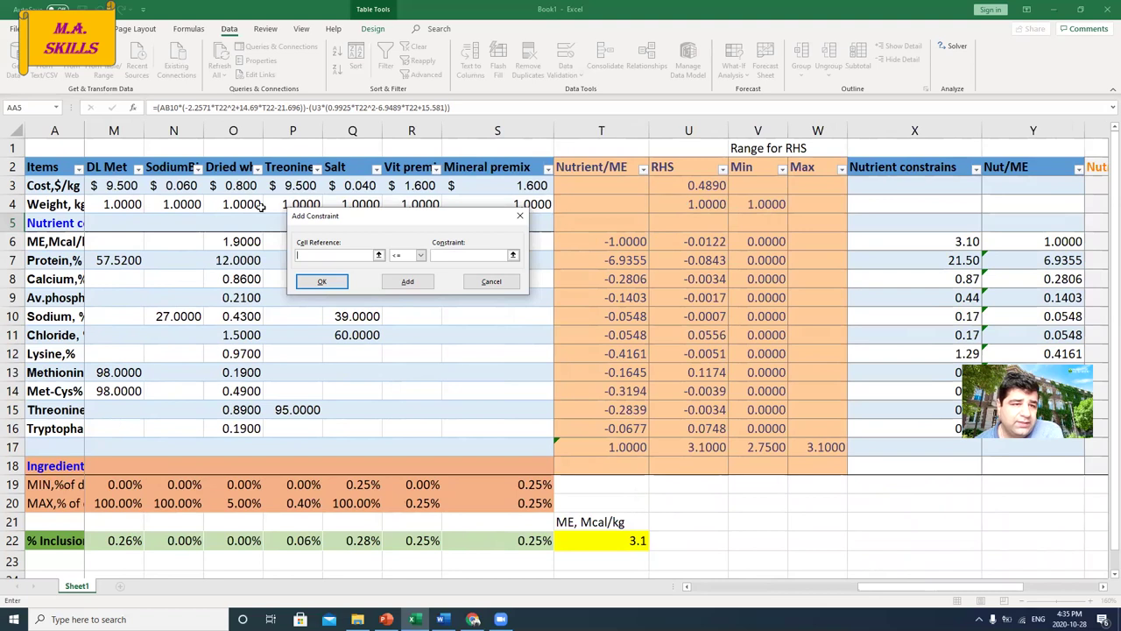
left_click(688, 205)
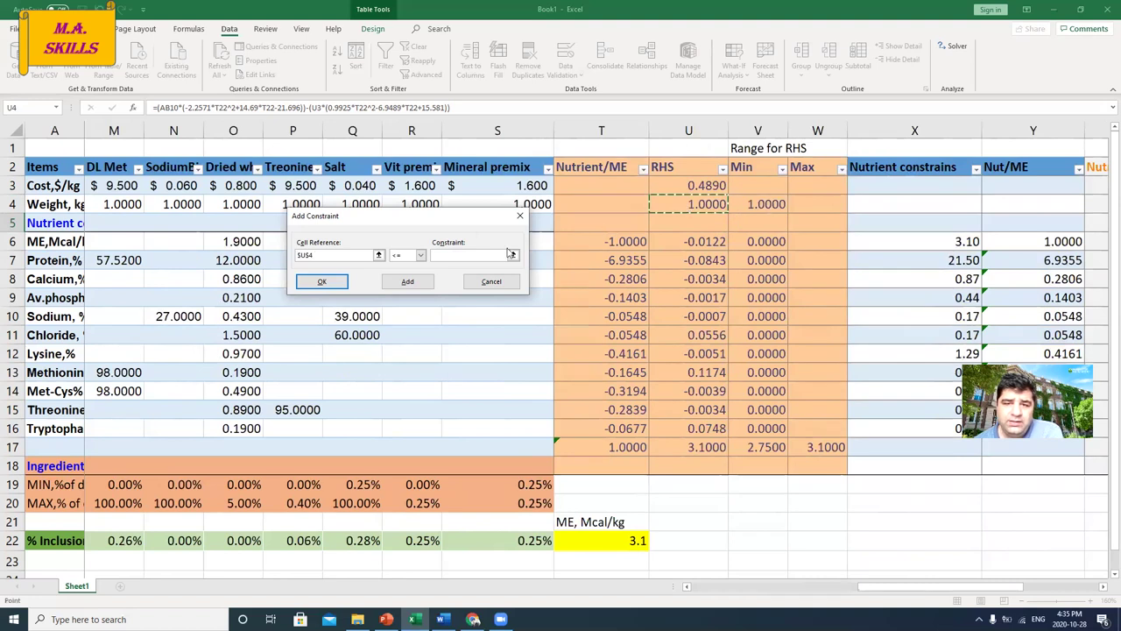
left_click(420, 256)
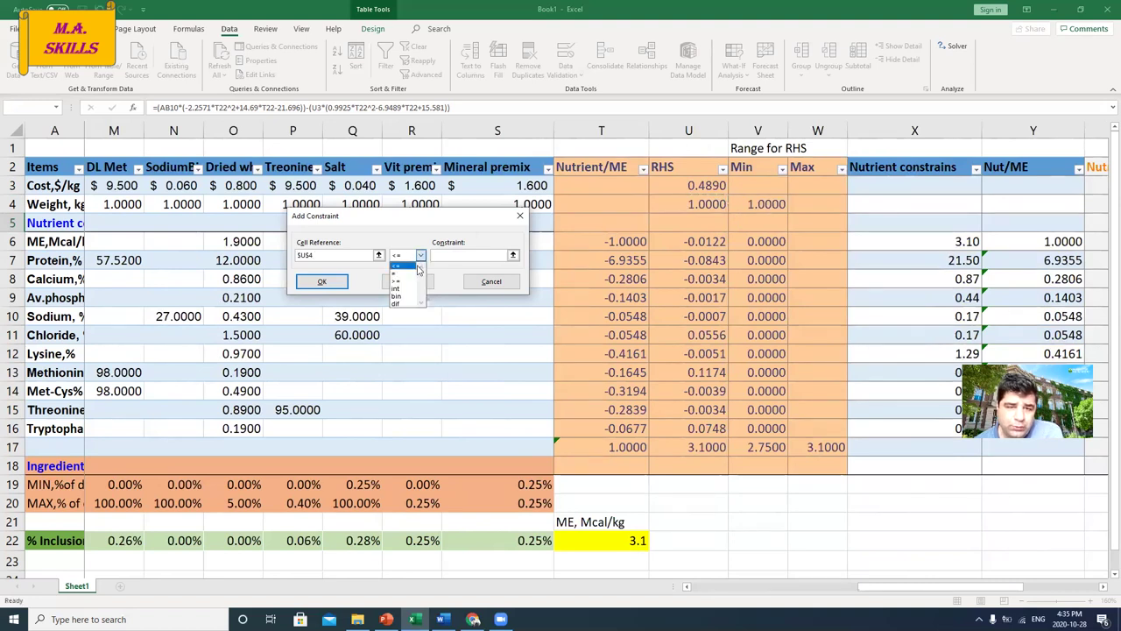
left_click(411, 273)
left_click(453, 256)
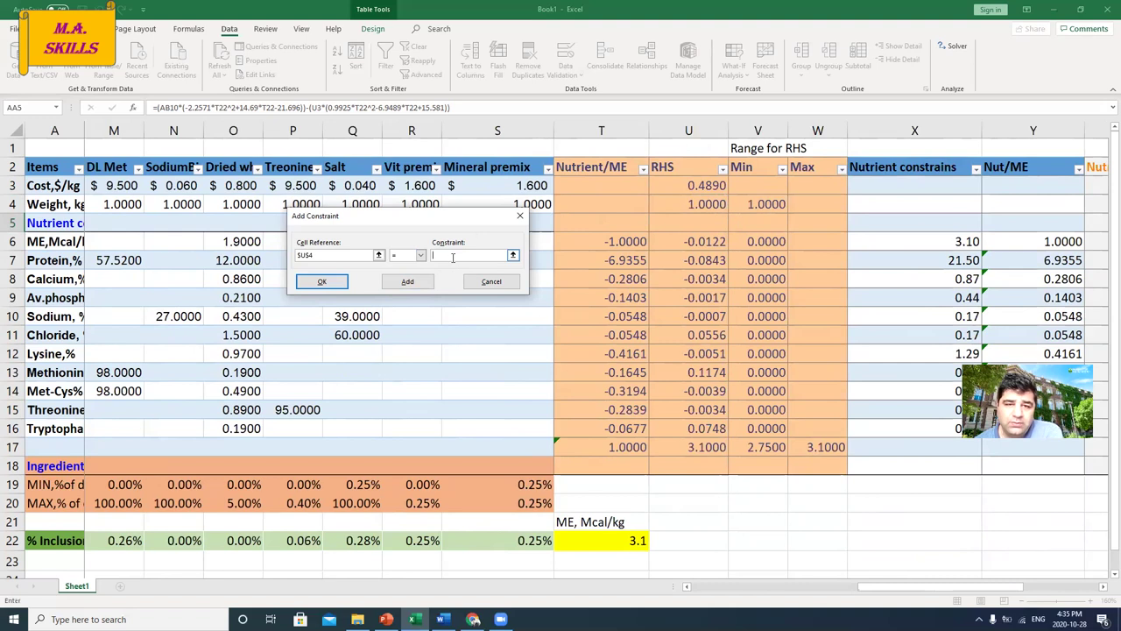
left_click(779, 203)
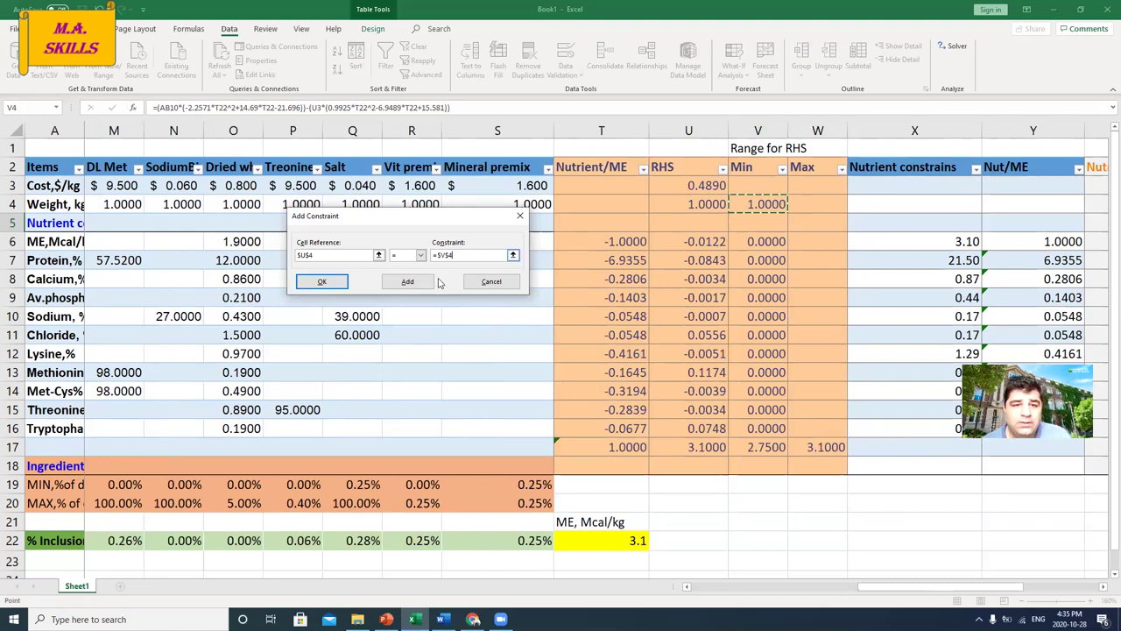
left_click(408, 281)
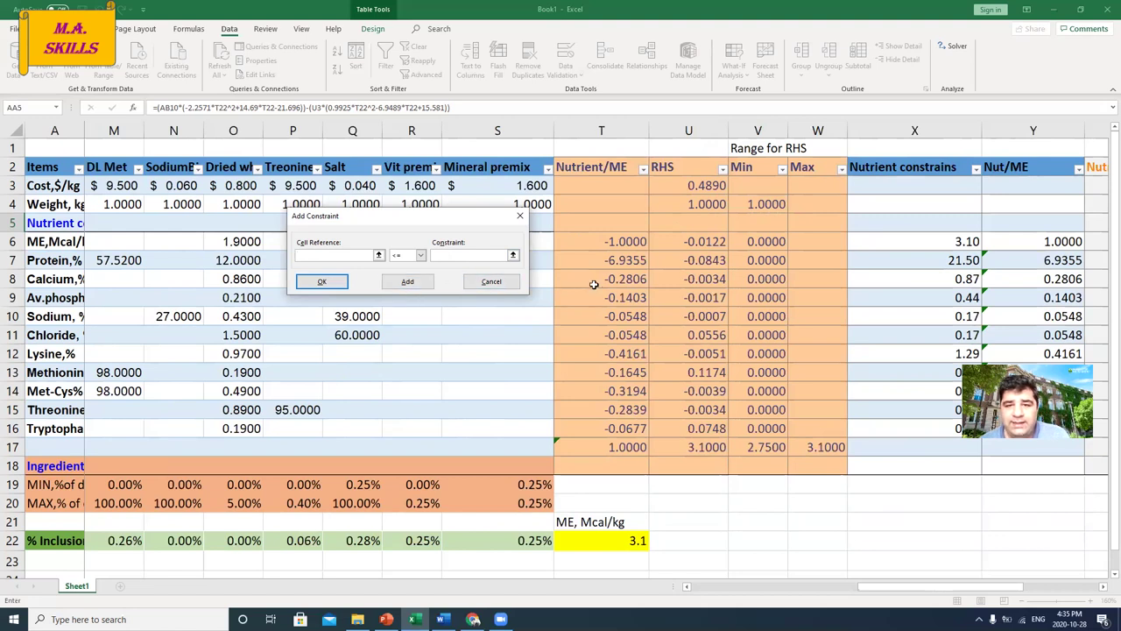
Add a constraint requiring the nutrient RHS cells U6:U17 to be >= the Min values in V6:V17.
left_click_drag(685, 242, 713, 438)
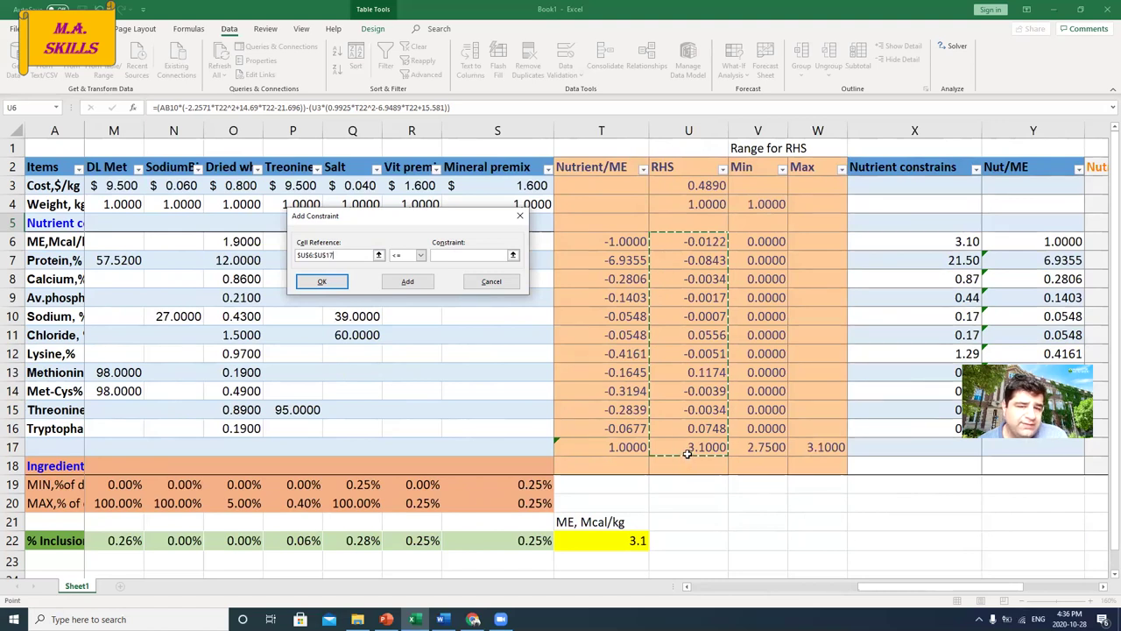
left_click(419, 255)
left_click(402, 281)
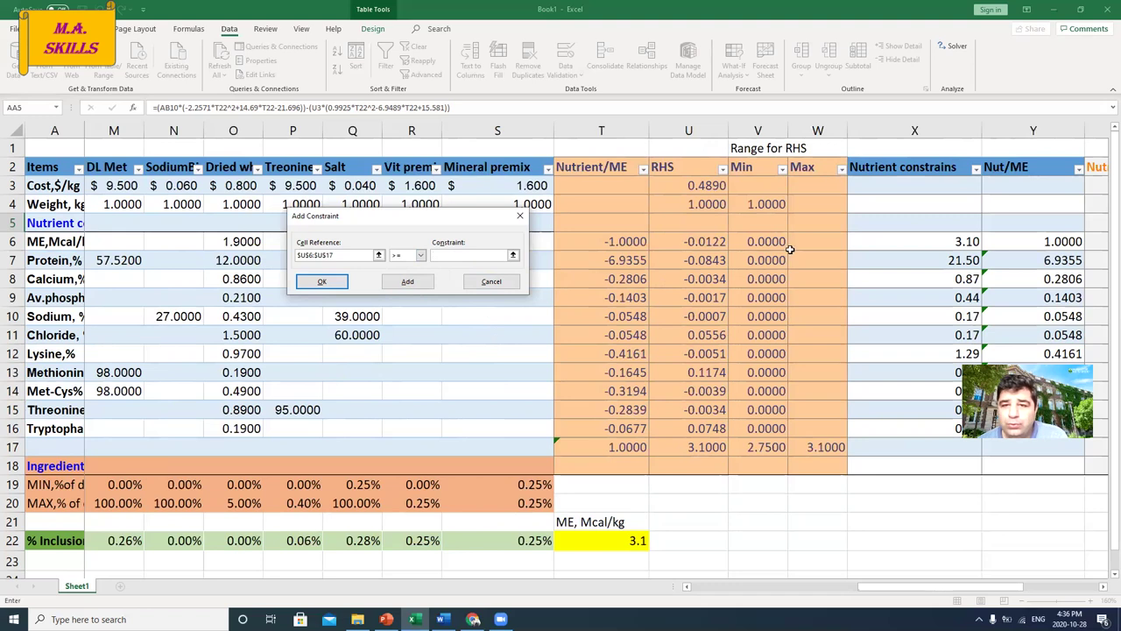
left_click_drag(760, 242, 758, 447)
left_click(407, 281)
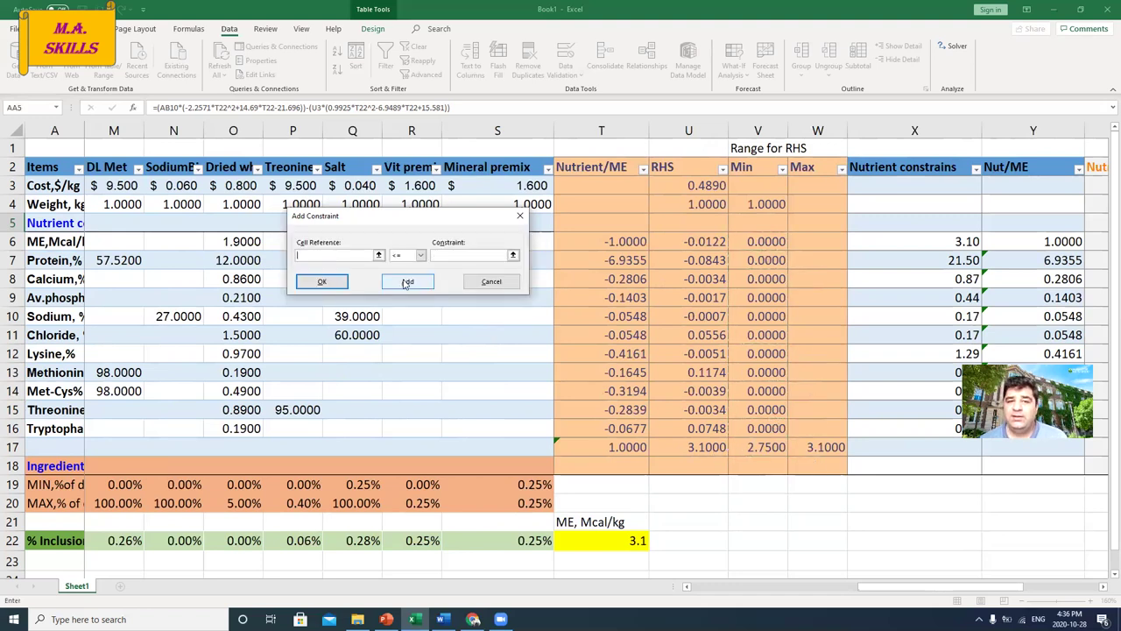
Add a final constraint requiring U17 to be <= its Max value in W17, and return to the Solver parameters.
left_click(709, 447)
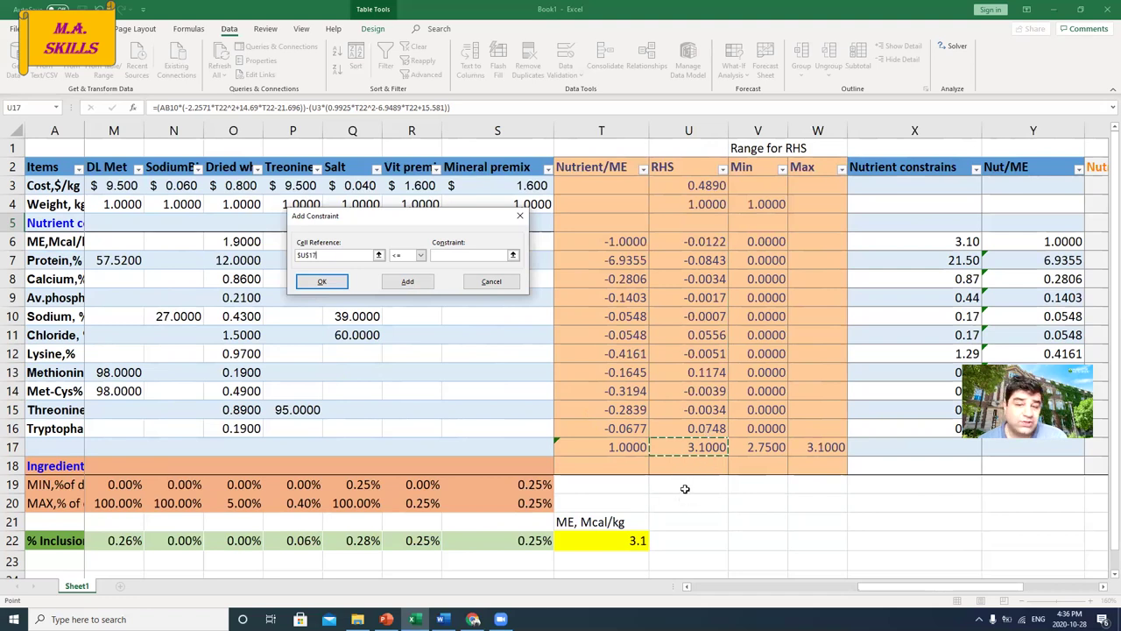
left_click(429, 258)
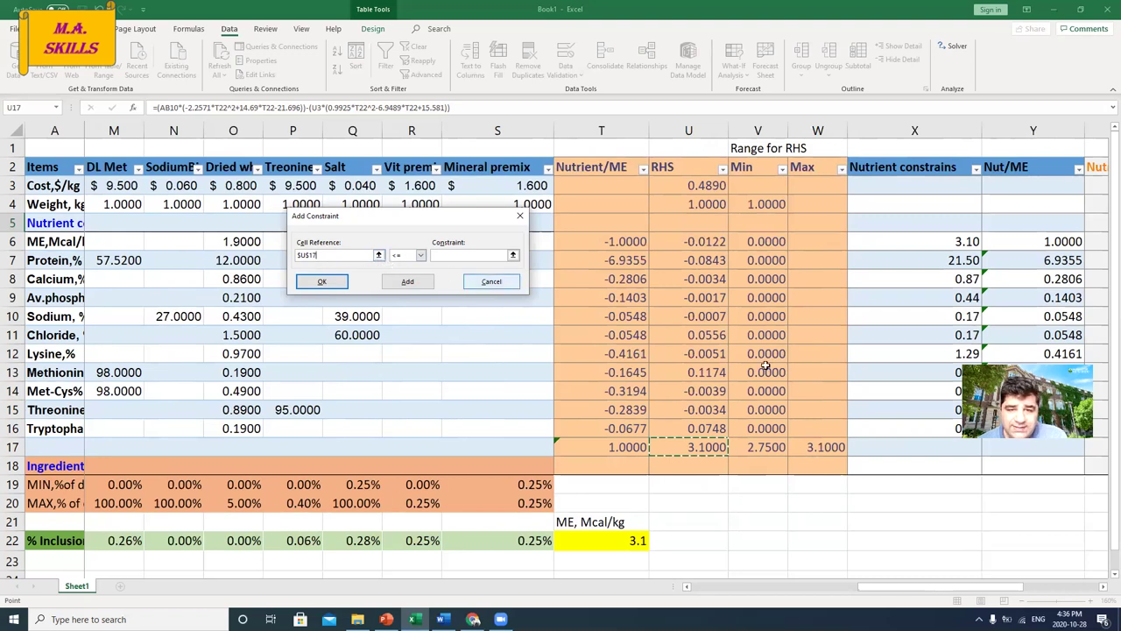
left_click(819, 448)
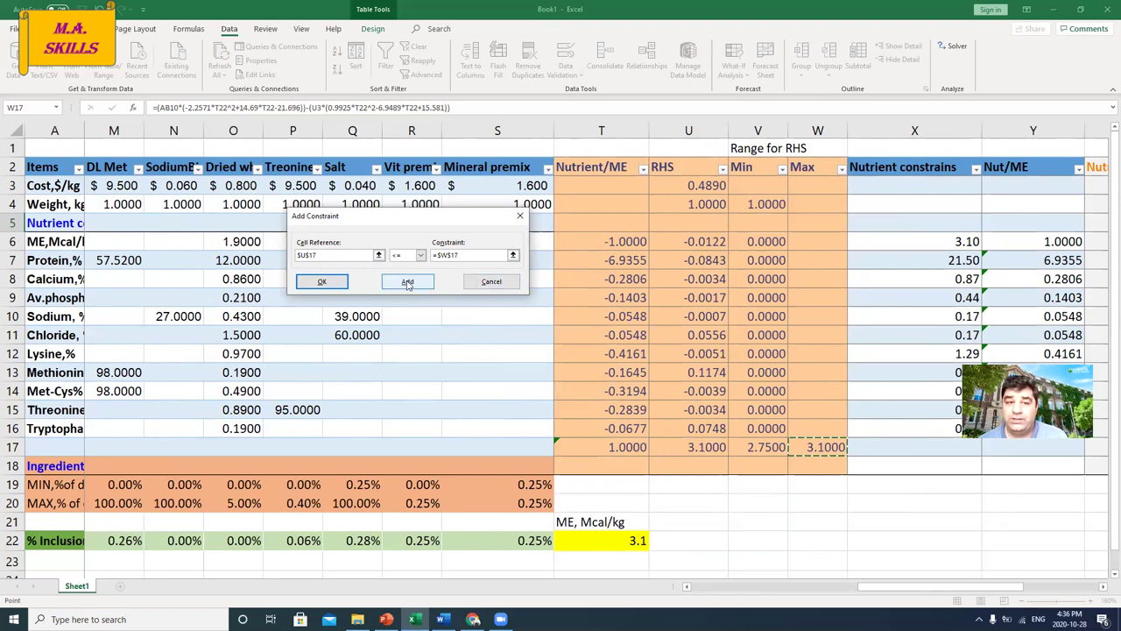
left_click(321, 281)
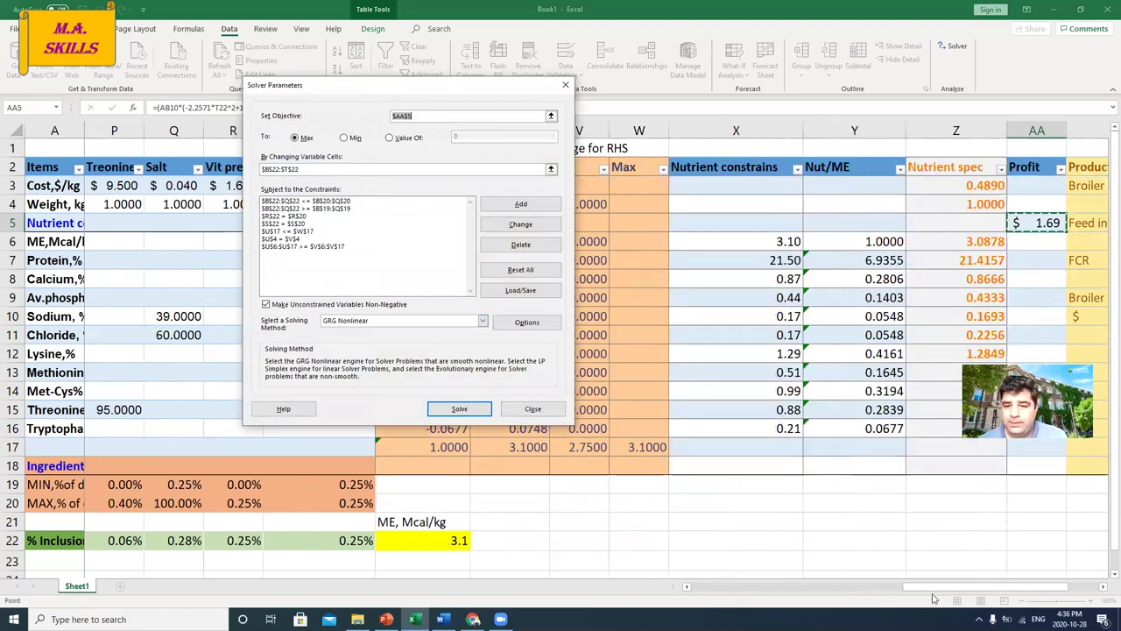
Keep unconstrained variables non-negative and select GRG Nonlinear as the solving method.
left_click_drag(932, 591, 984, 595)
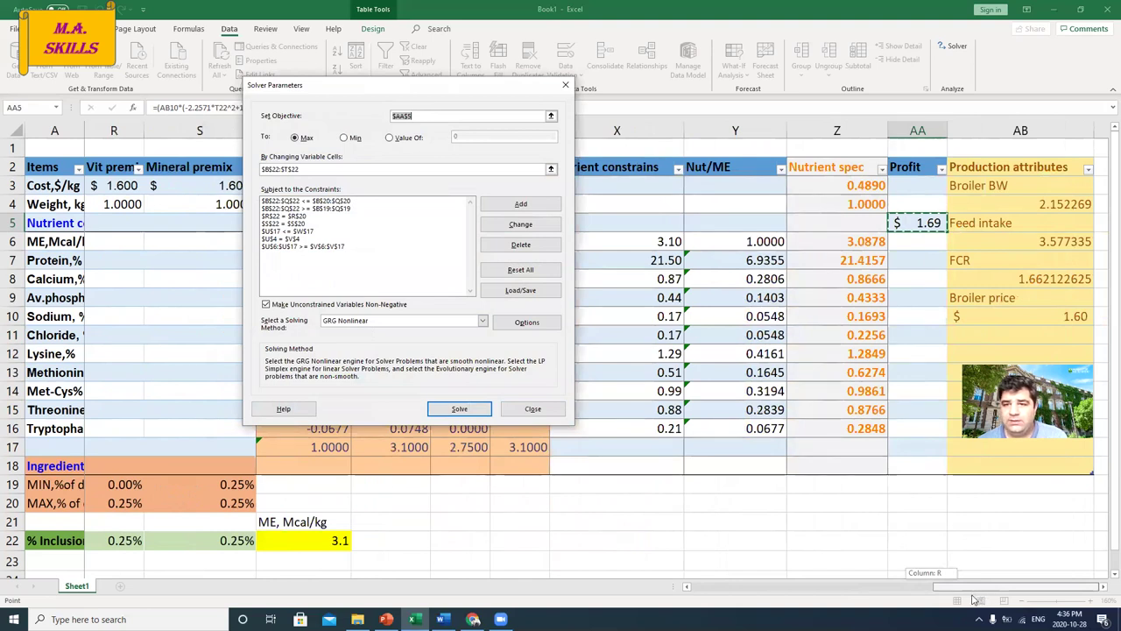
left_click_drag(959, 601, 697, 589)
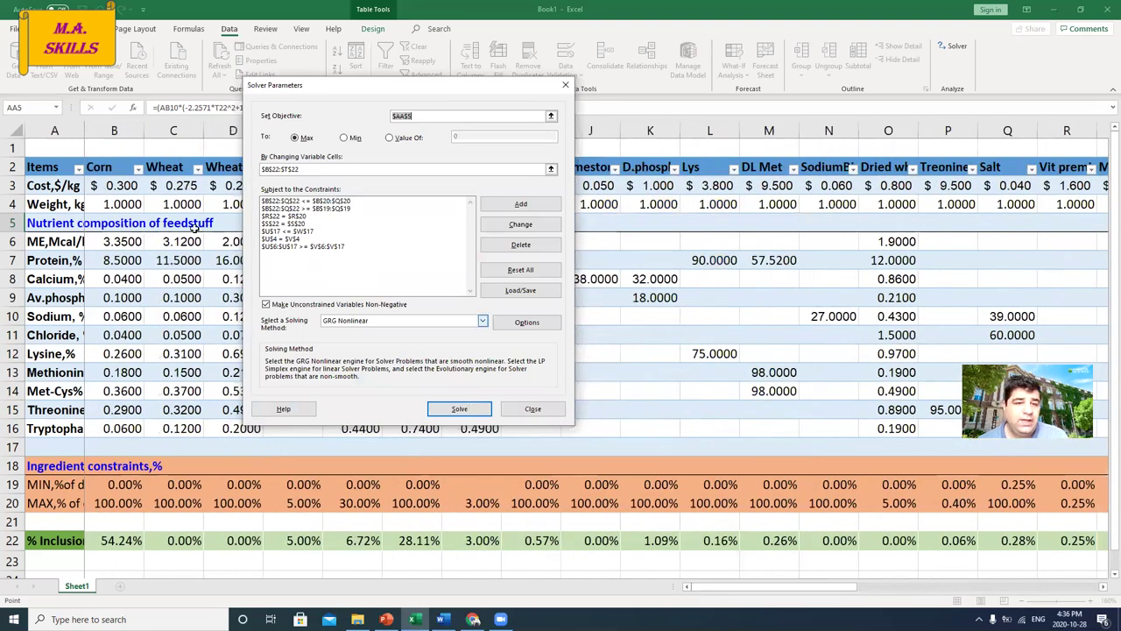
left_click(265, 307)
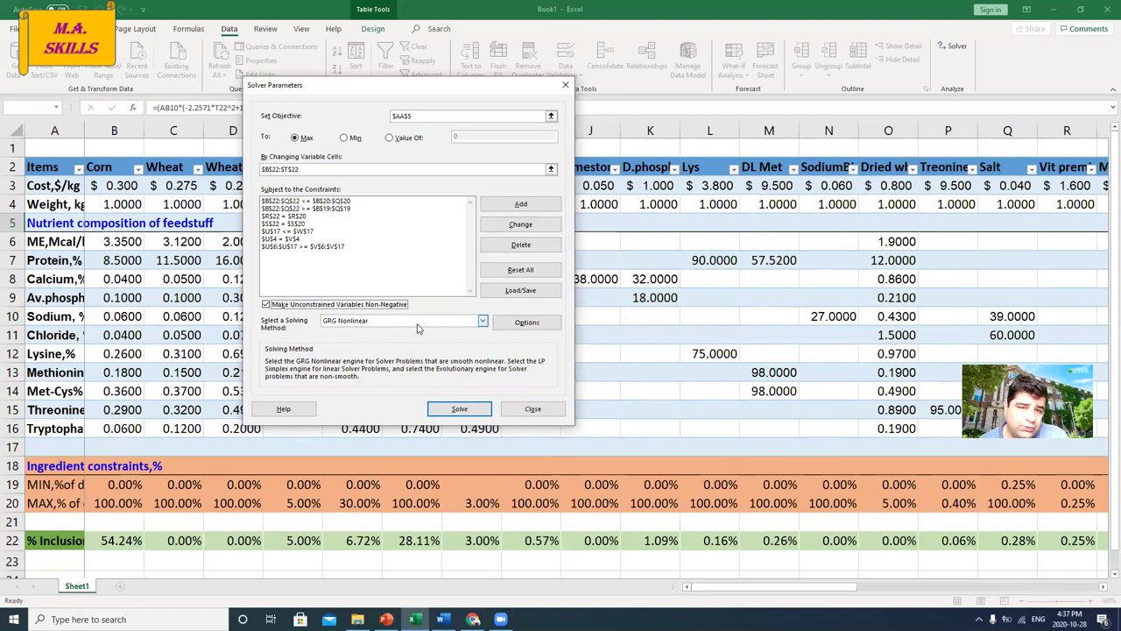
left_click(384, 326)
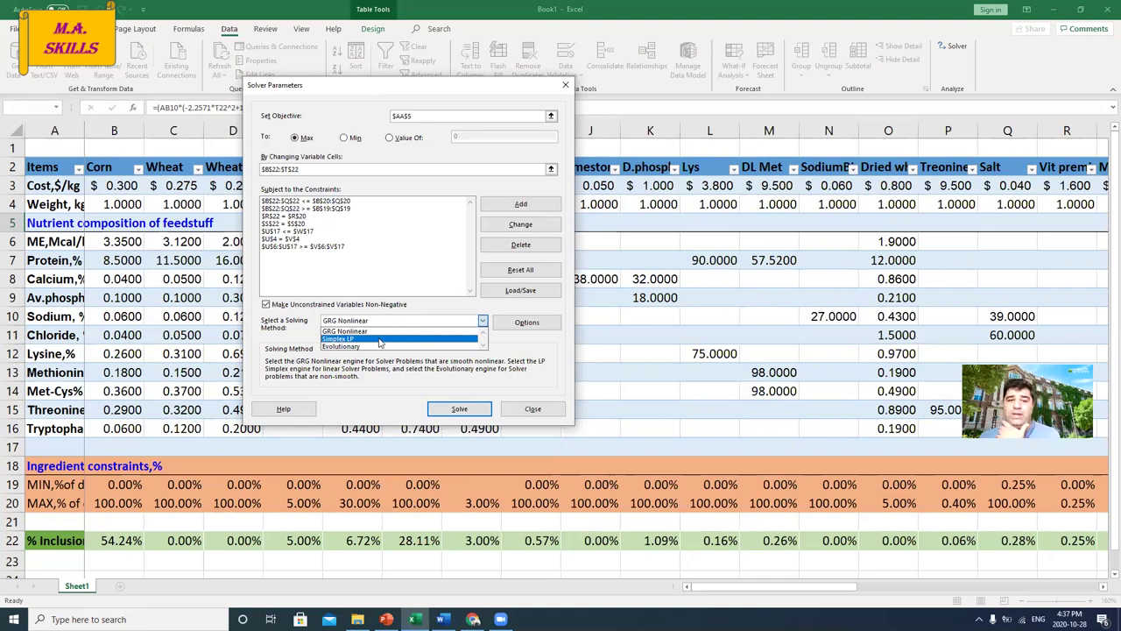
left_click(385, 333)
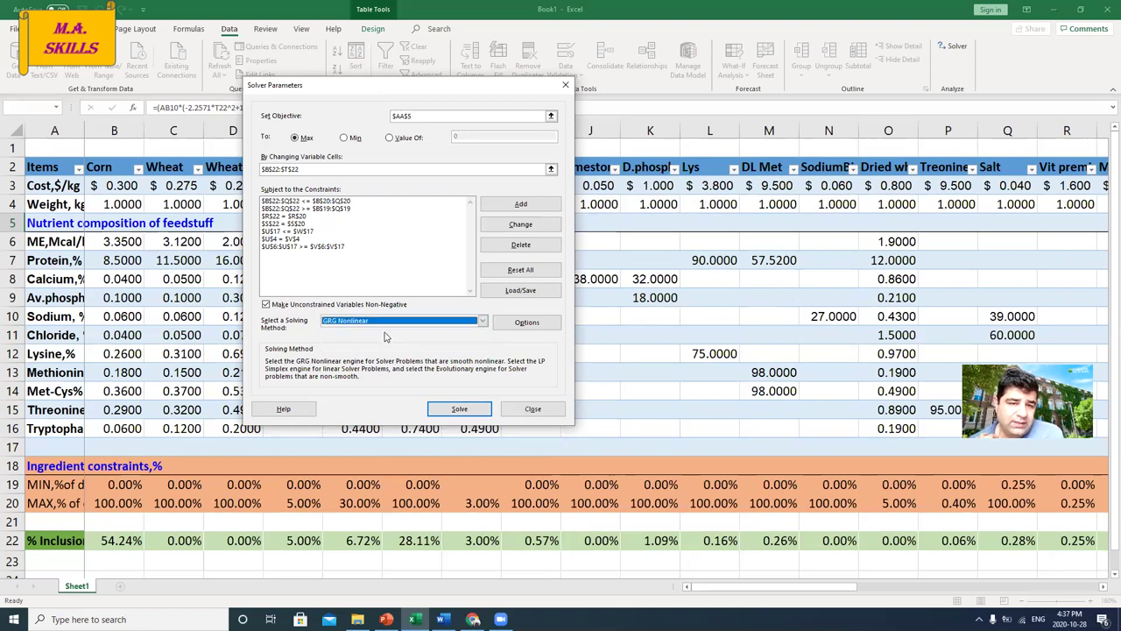
In the Solver options for all methods, enable Ignore Integer Constraints and set Integer Optimality to 5%.
left_click(508, 324)
left_click(653, 450)
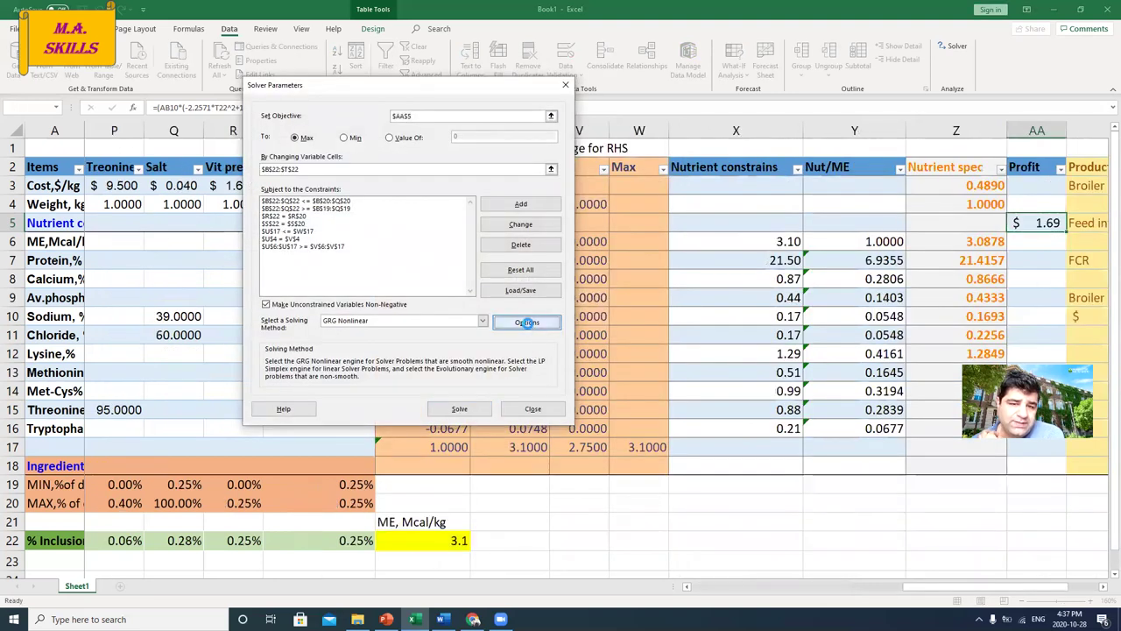
left_click(527, 323)
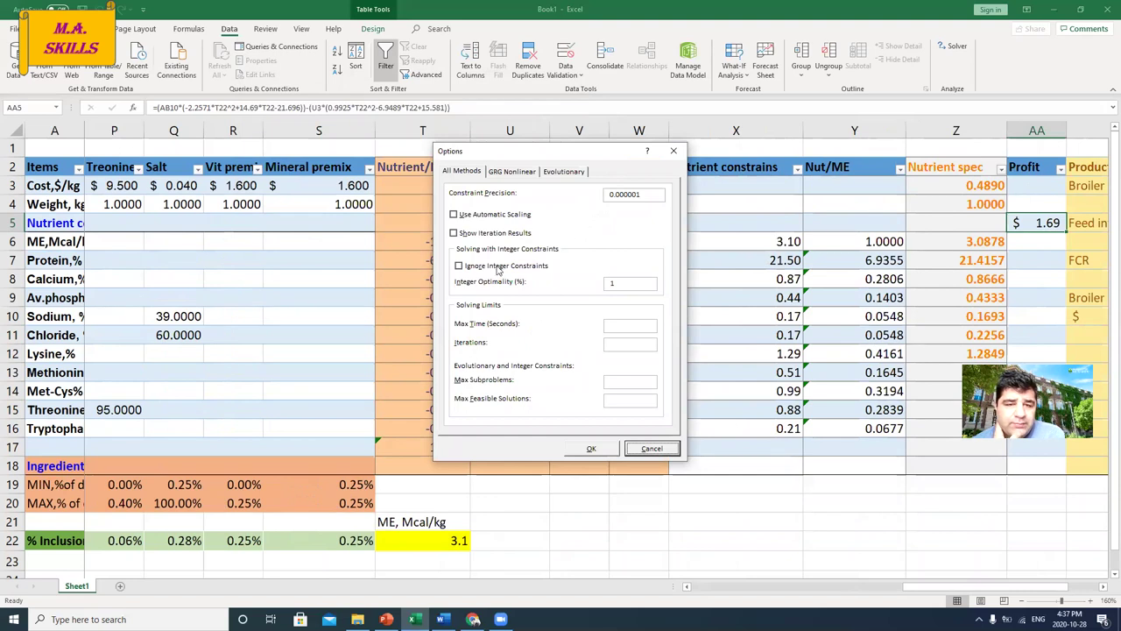
left_click(460, 266)
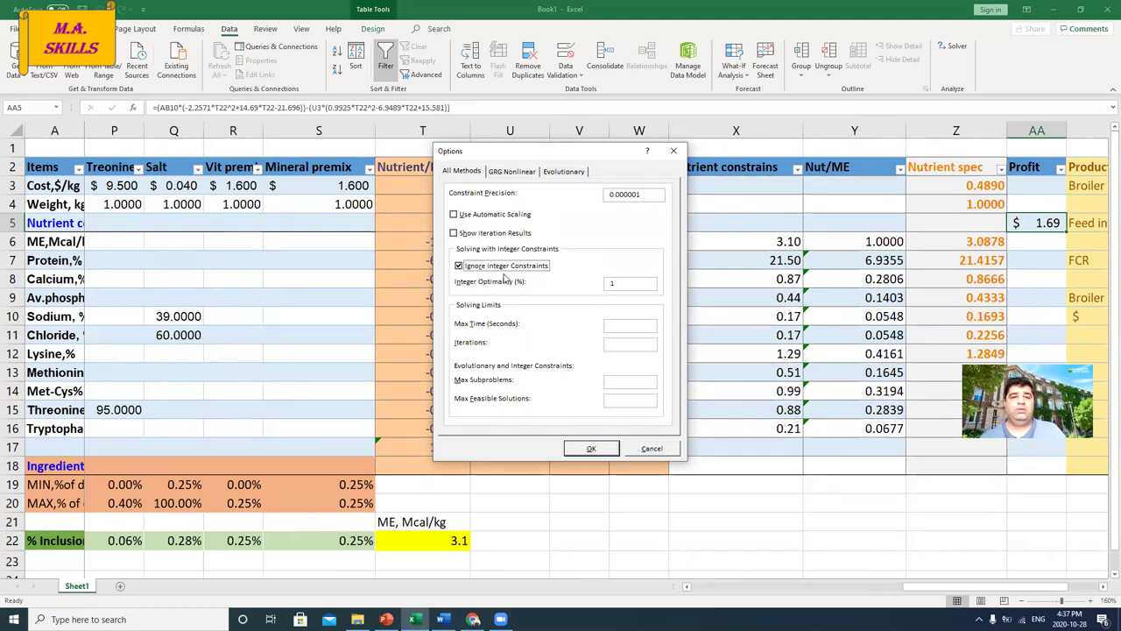
double_click(614, 287)
type("5")
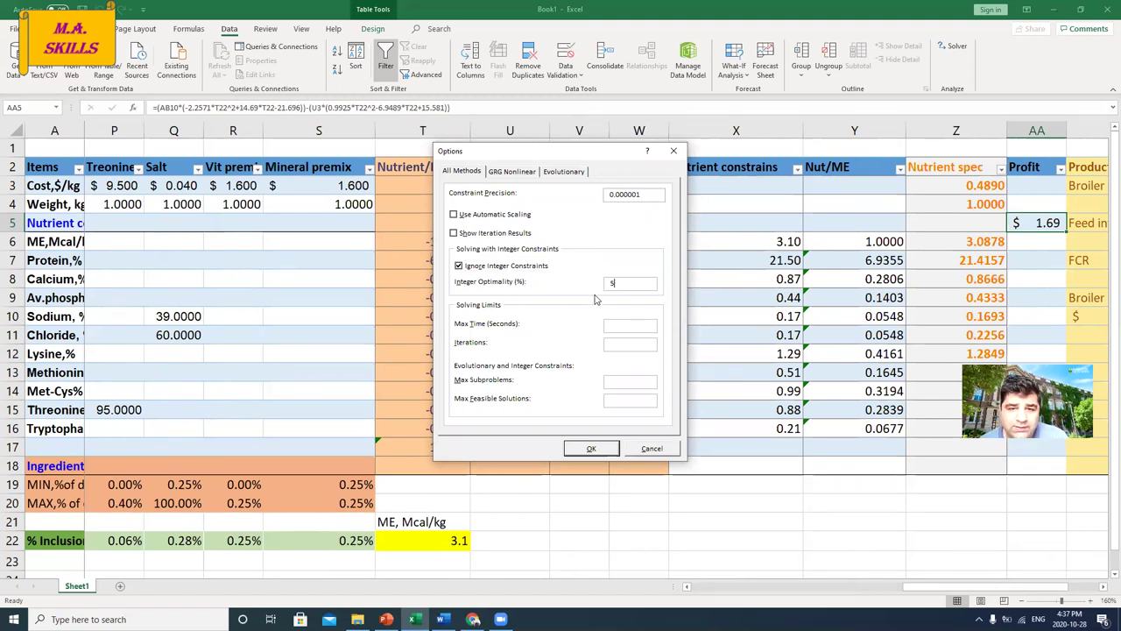
Set the solving limits to a Max Time of 100 seconds and 10000 Iterations.
left_click(616, 326)
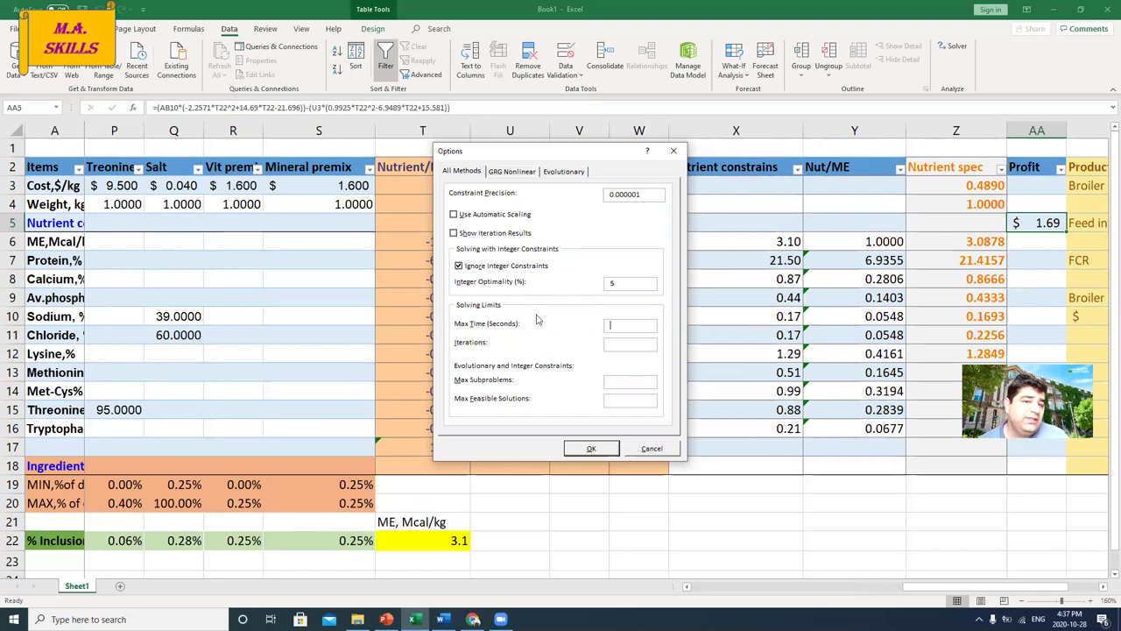
type("100")
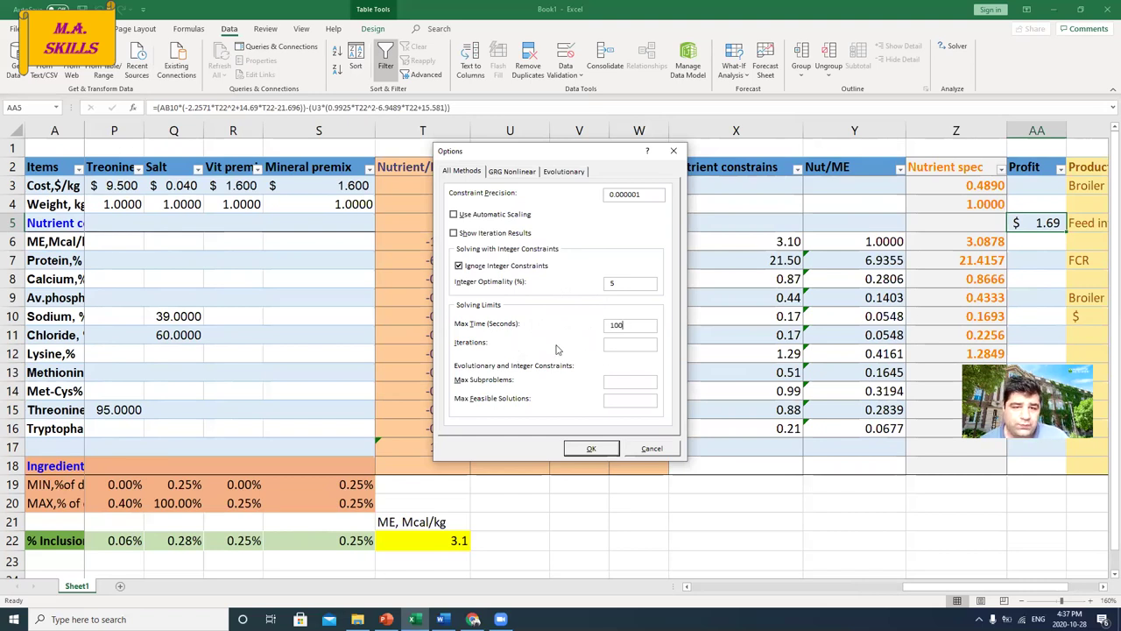
left_click(624, 342)
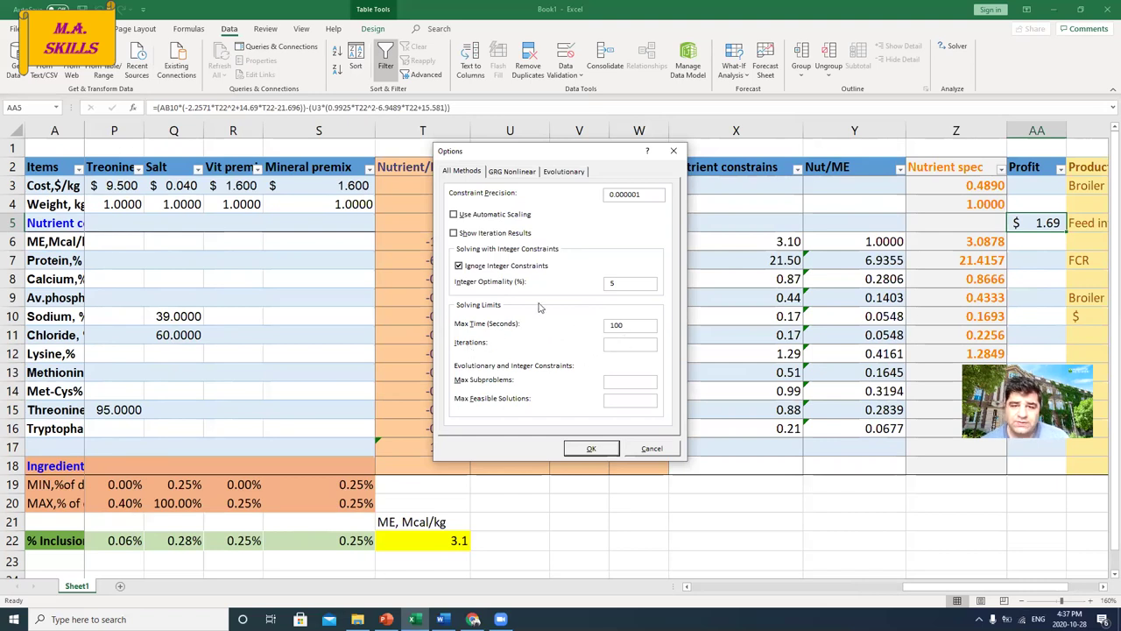
type("1000")
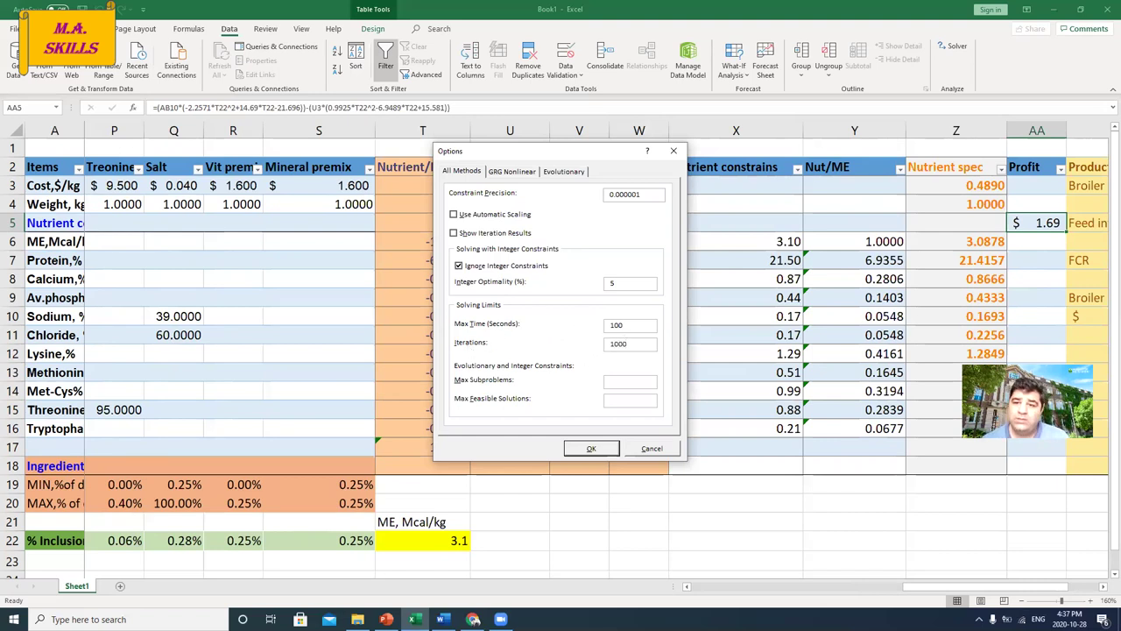
type("0")
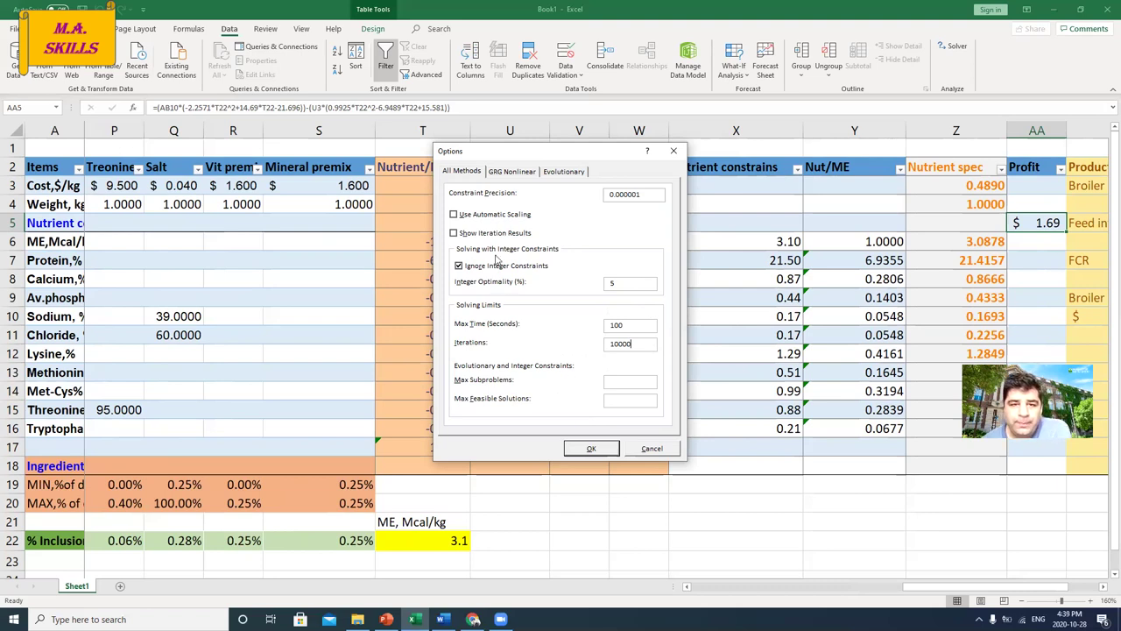
Set the GRG Nonlinear derivatives to Forward and enable Require Bounds on Variables for the Evolutionary method.
left_click(517, 172)
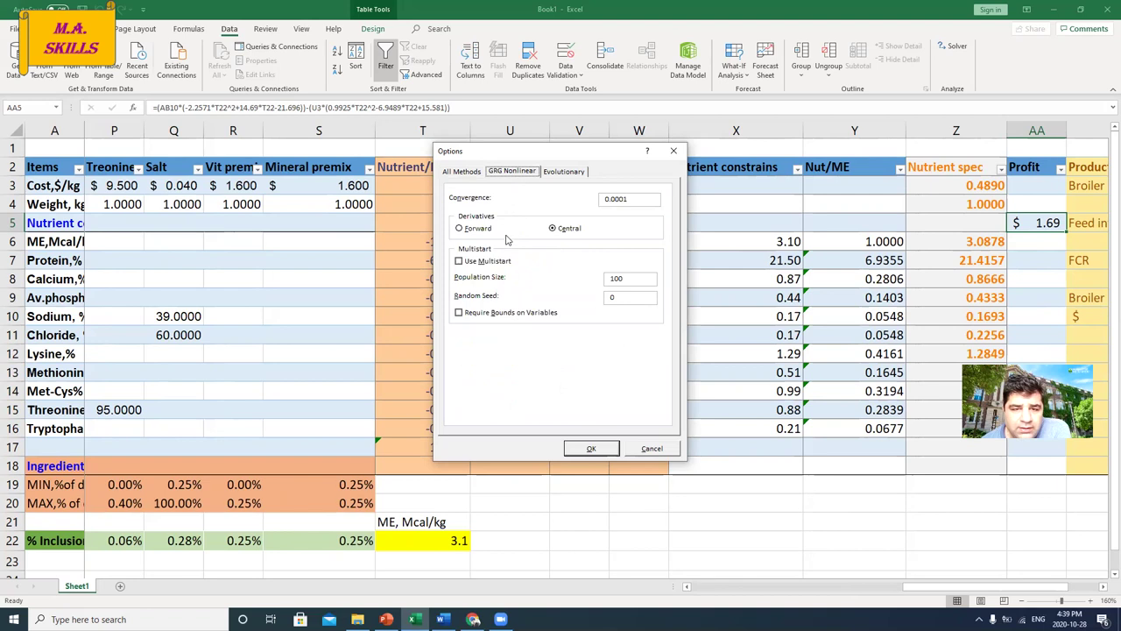
left_click(460, 229)
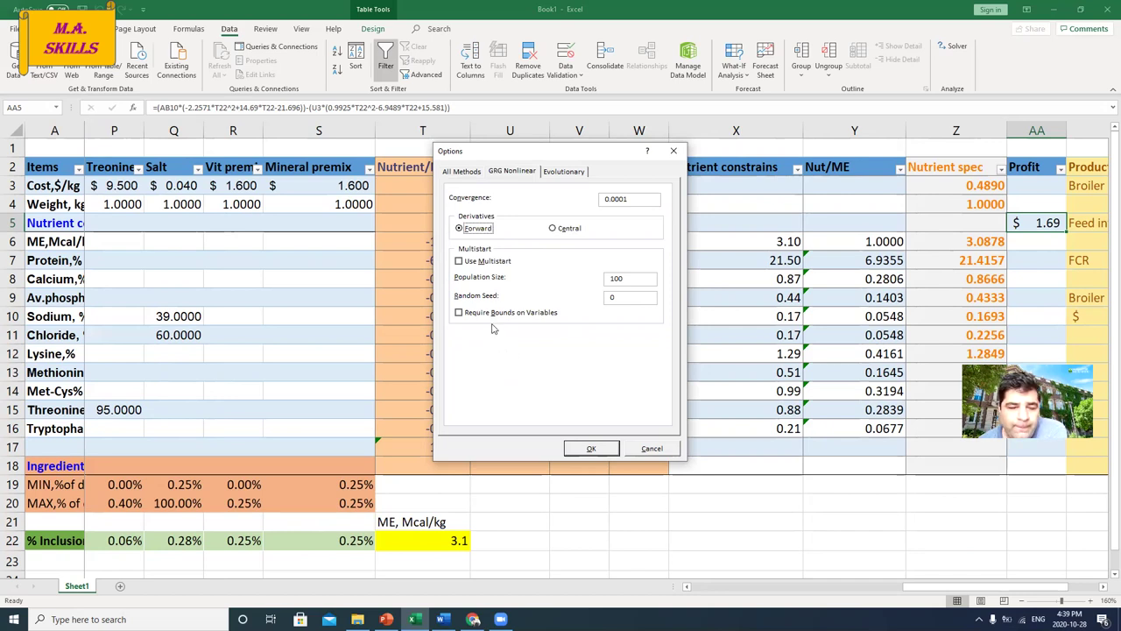
left_click(552, 174)
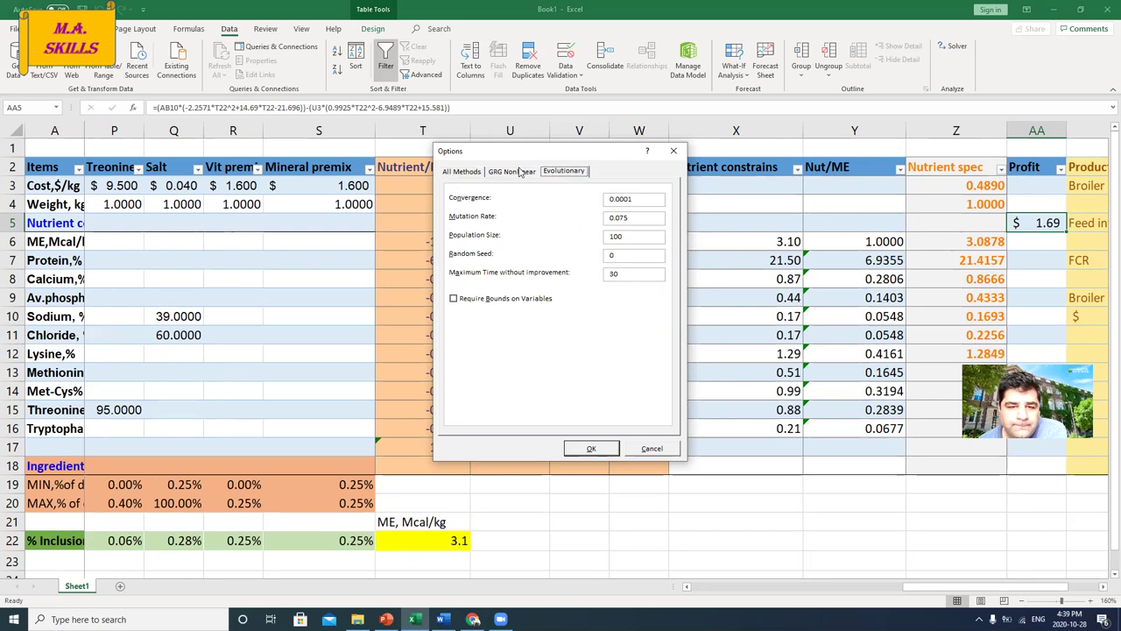
left_click(454, 299)
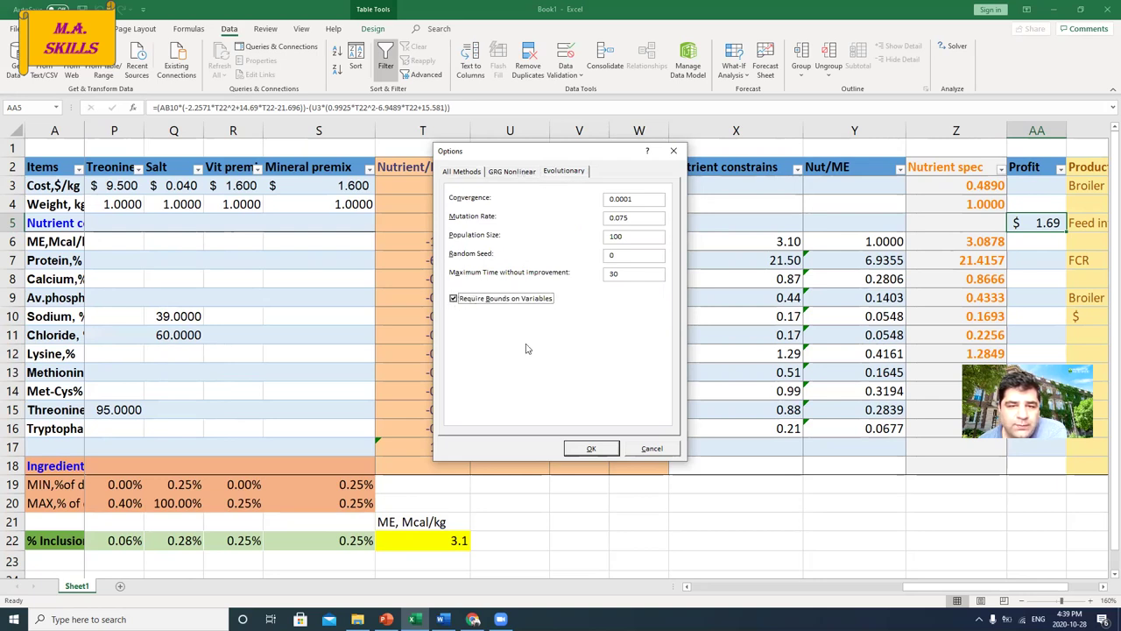
Accept the Solver options and close the Solver parameters without solving.
left_click(589, 448)
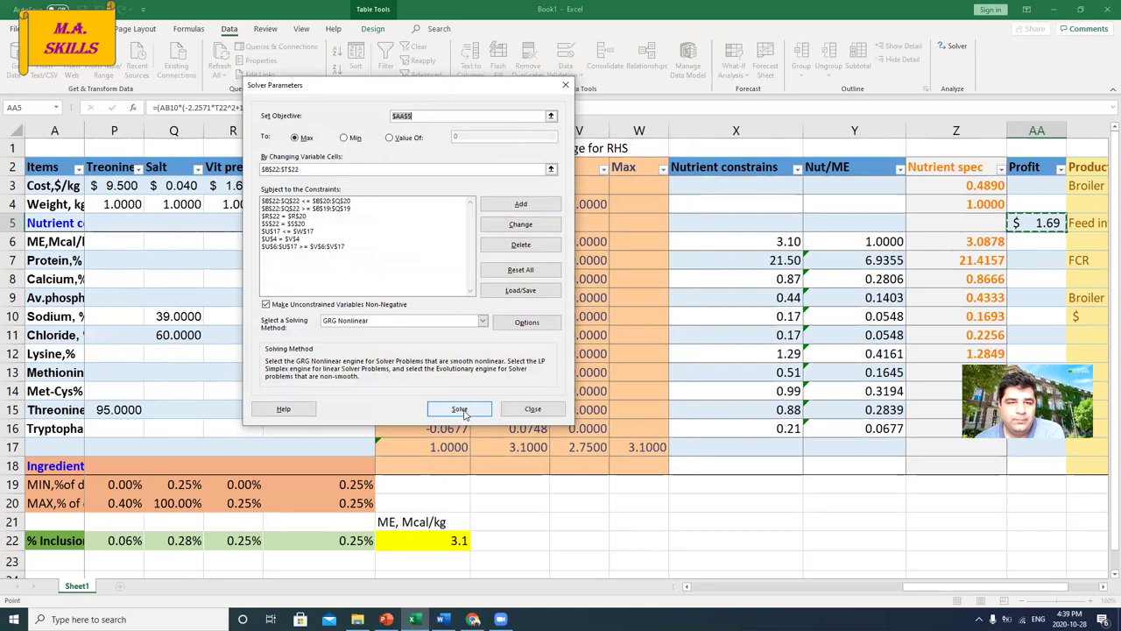
left_click(530, 409)
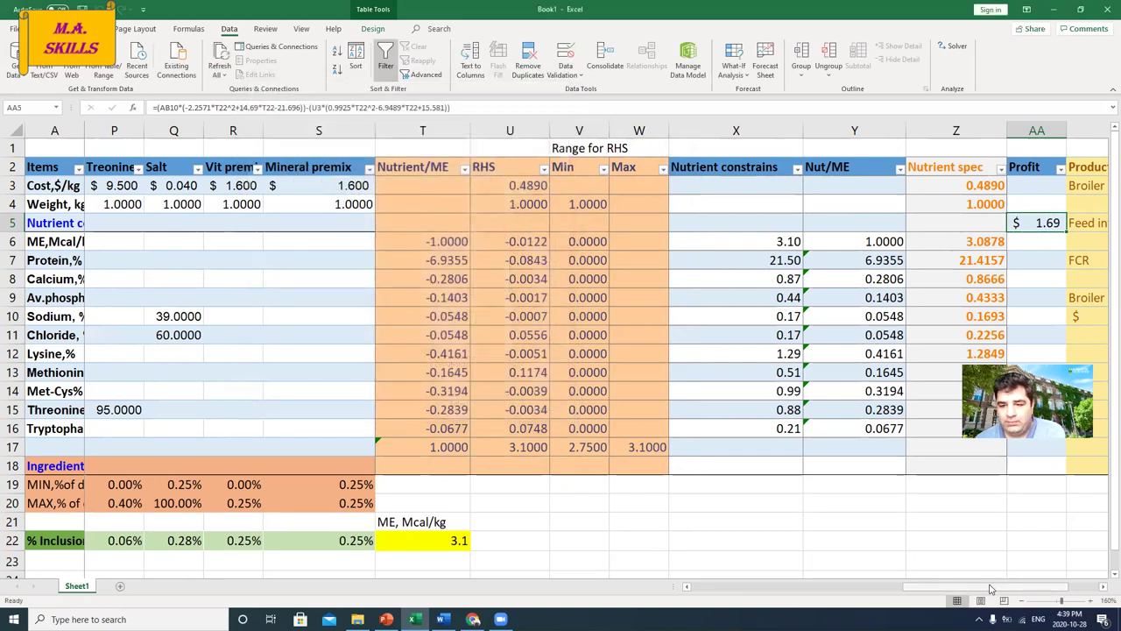
Reset the % inclusion values for corn through fish meal (B22:H22) to 0%.
left_click_drag(991, 588, 778, 588)
left_click(129, 540)
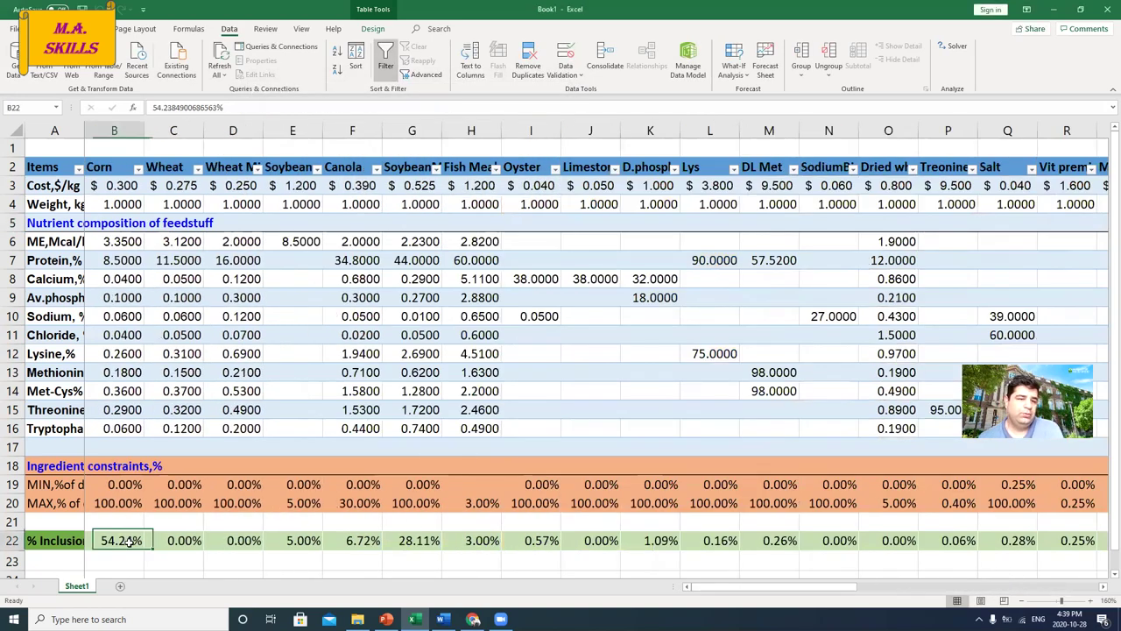
type("0")
key("Tab")
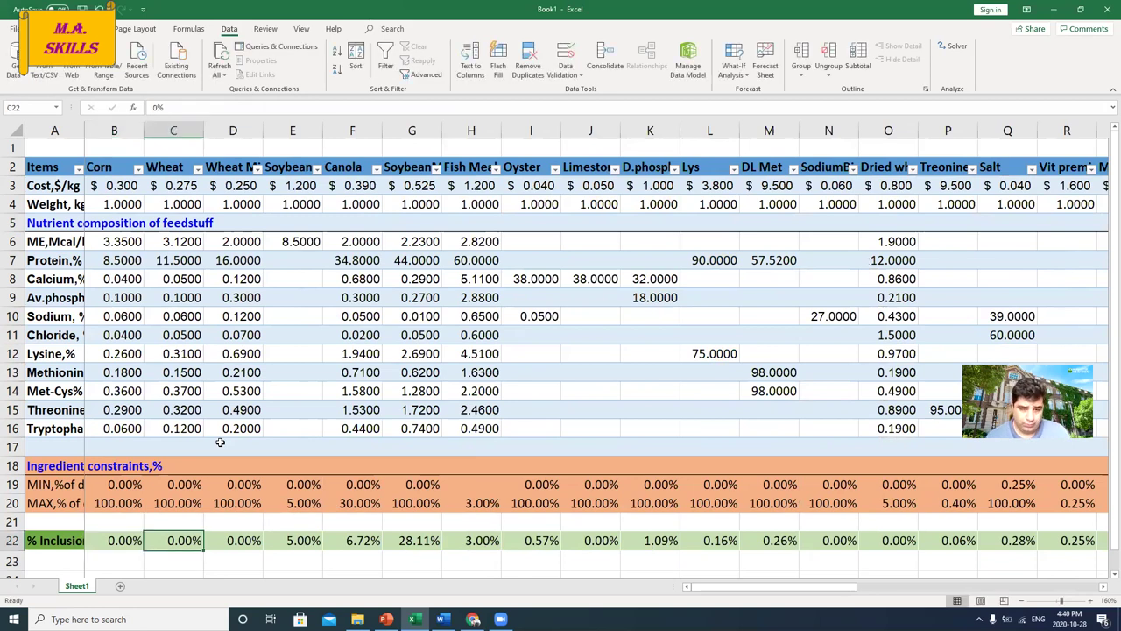
key("Tab")
key("Tab")
type("0")
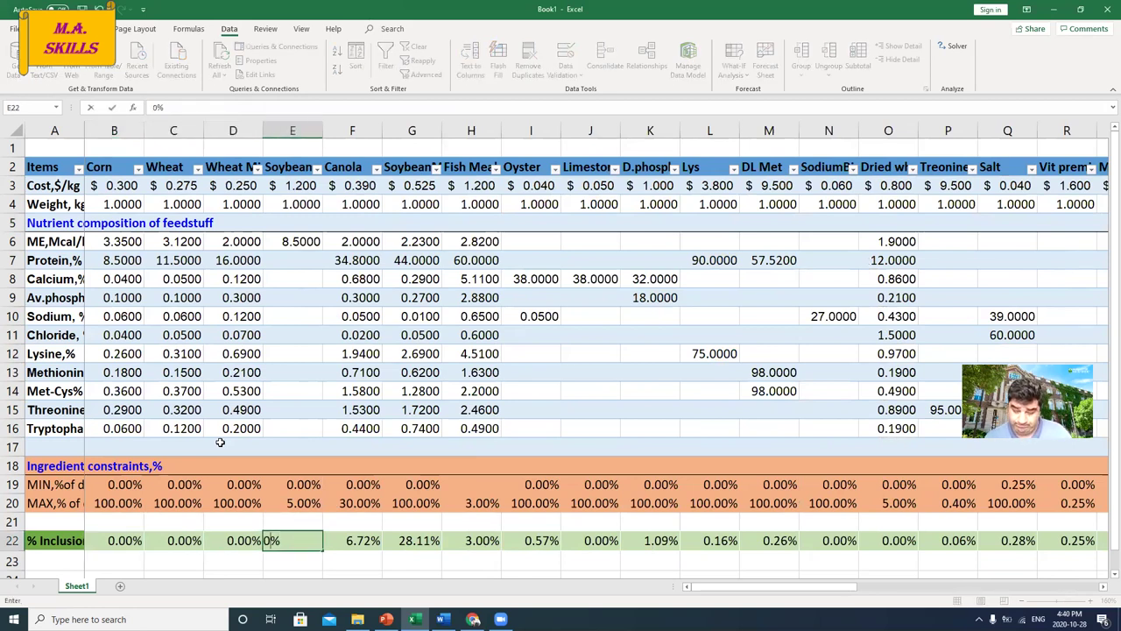
key("Tab")
type("0")
key("Tab")
type("0")
key("Tab")
type("0")
key("Tab")
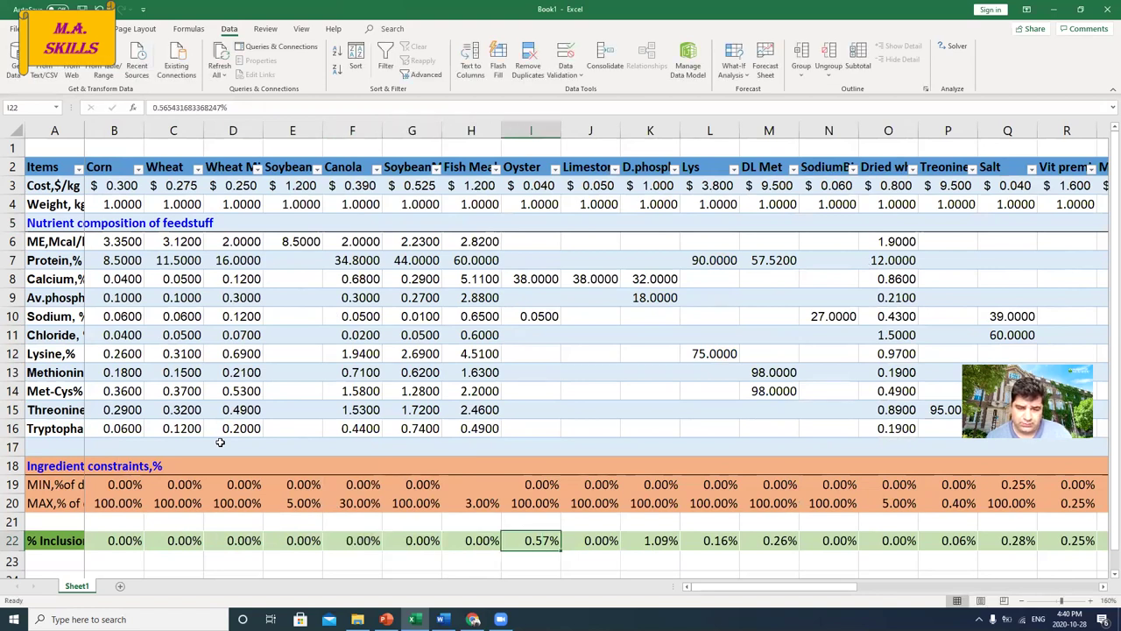
Reset the % inclusion values for oyster through DL Met (I22:M22) to 0%.
type("0")
key("Tab")
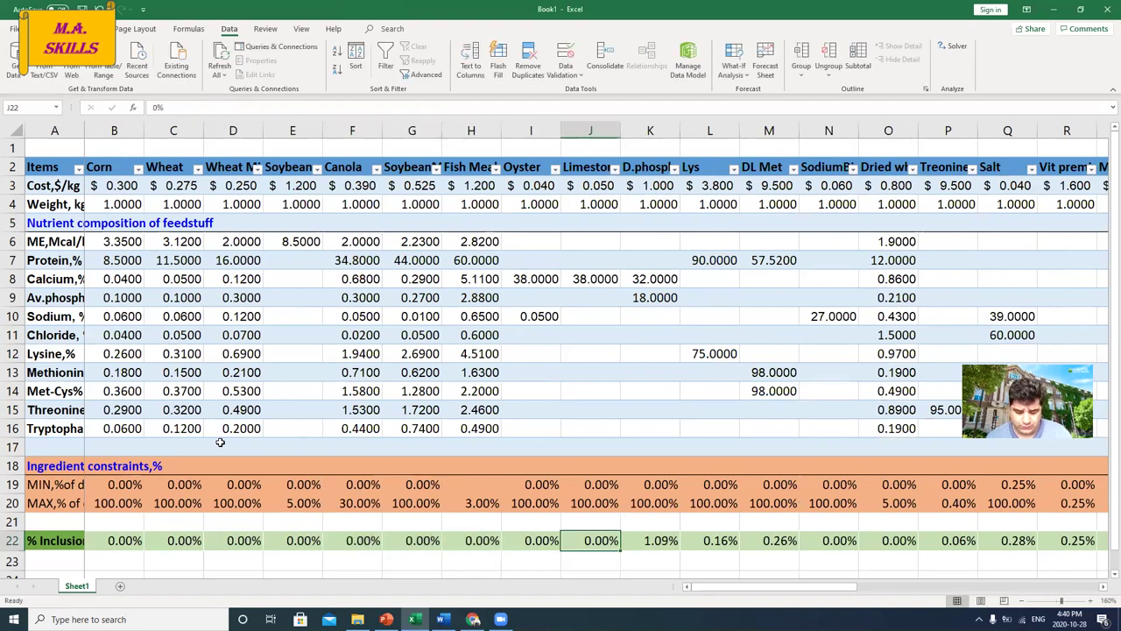
key("Tab")
type("0")
key("Tab")
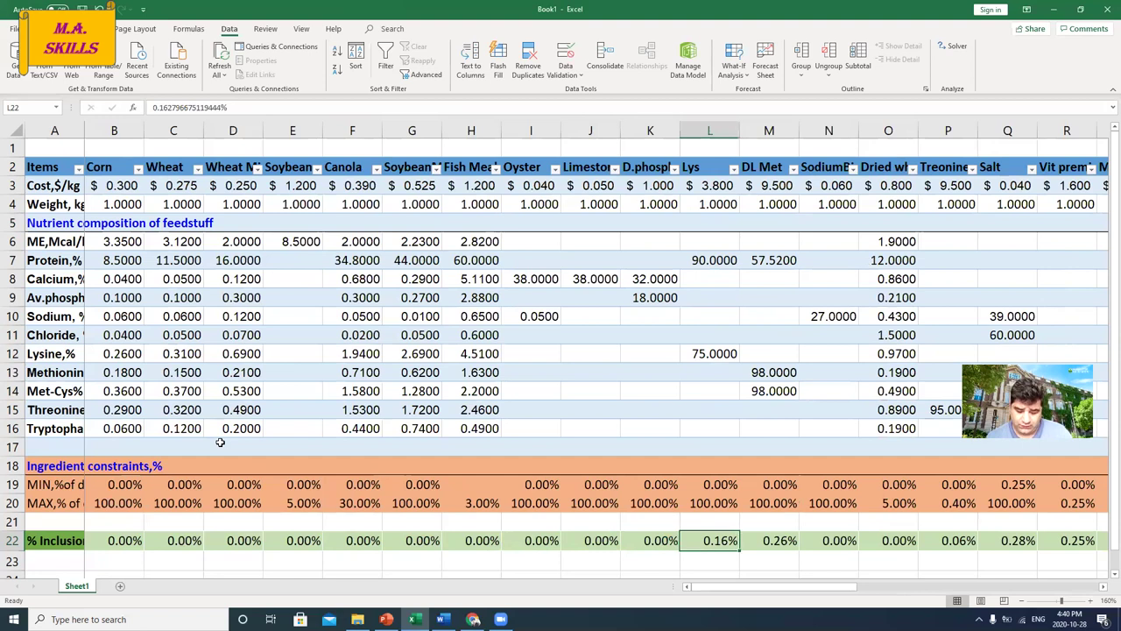
type("0")
key("Tab")
type("0")
key("Tab")
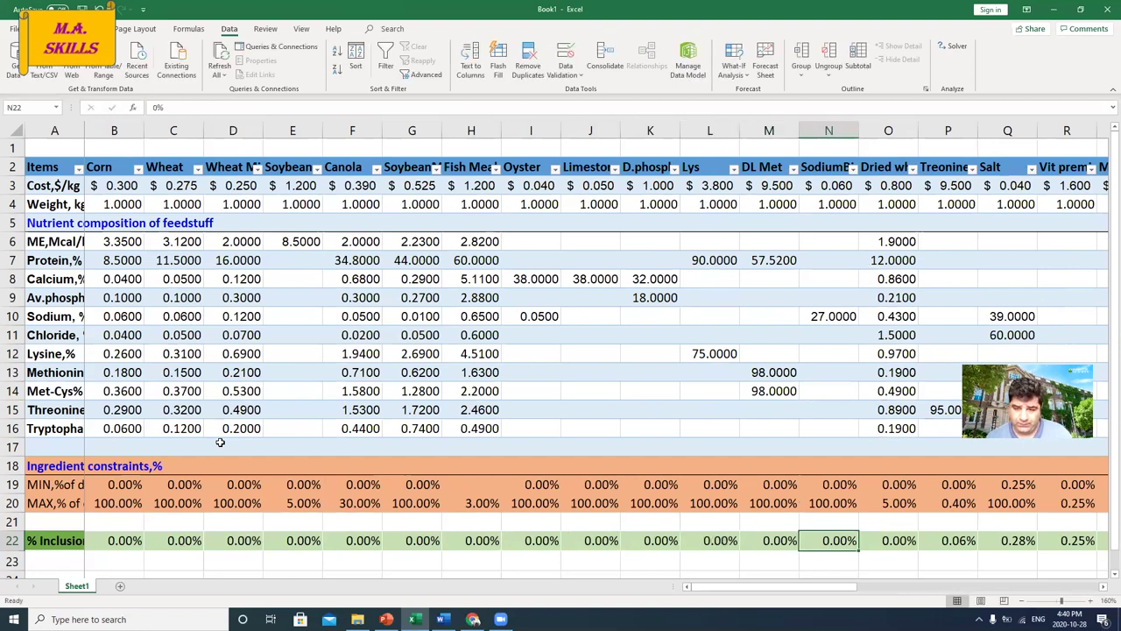
Reset the remaining % inclusion values through the mineral premix (N22:S22) to 0%.
key("Tab")
key("Tab")
type("0")
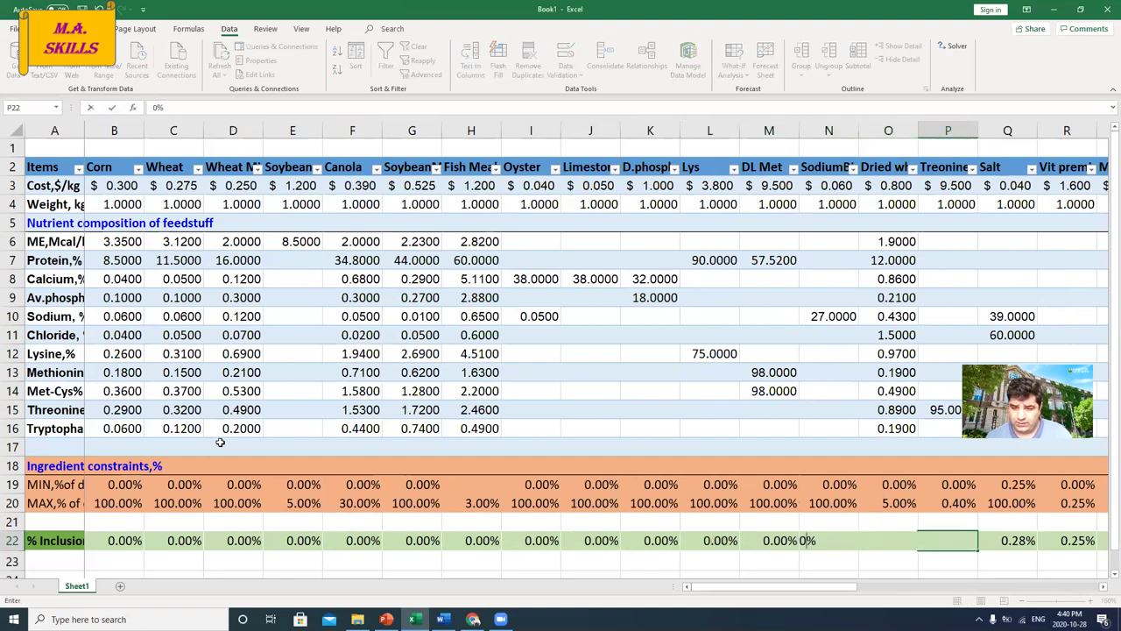
key("Tab")
key("Tab")
key("shift+Tab")
type("0")
key("Tab")
type("0")
key("Tab")
type("0")
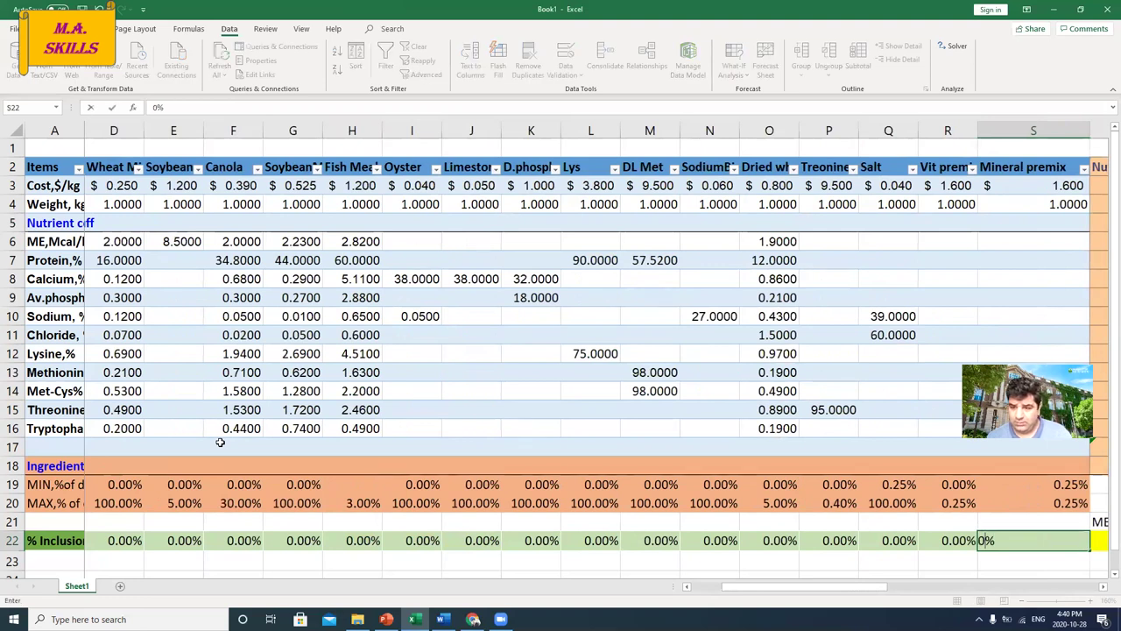
key("Tab")
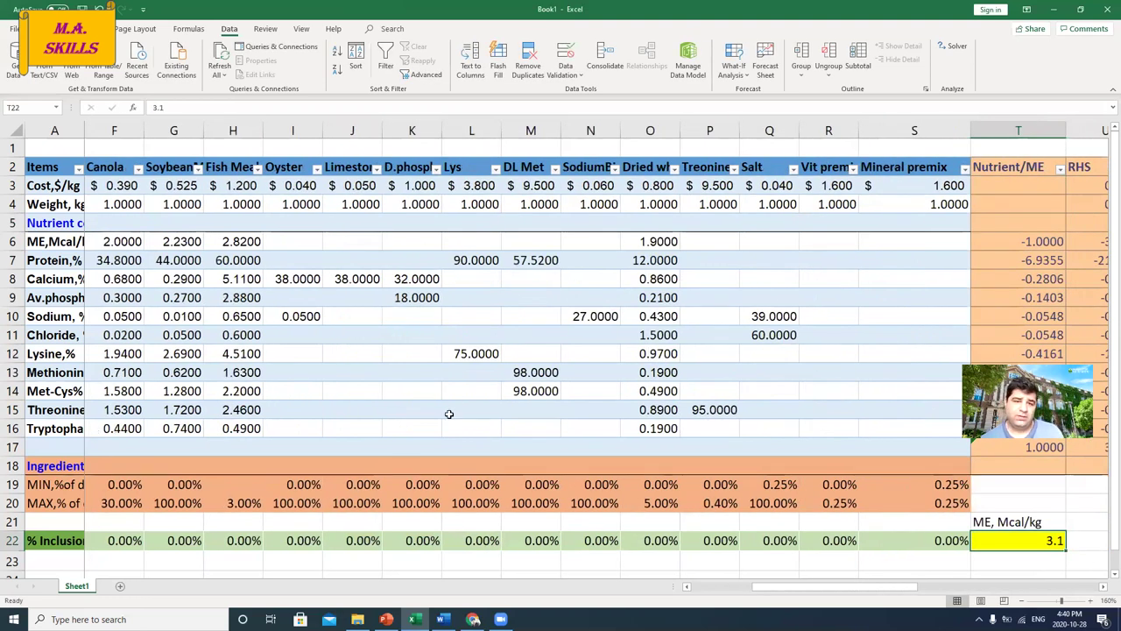
Run Solver with the configured profit-maximizing model and keep the Solver solution.
scroll(456, 400, "down", 3)
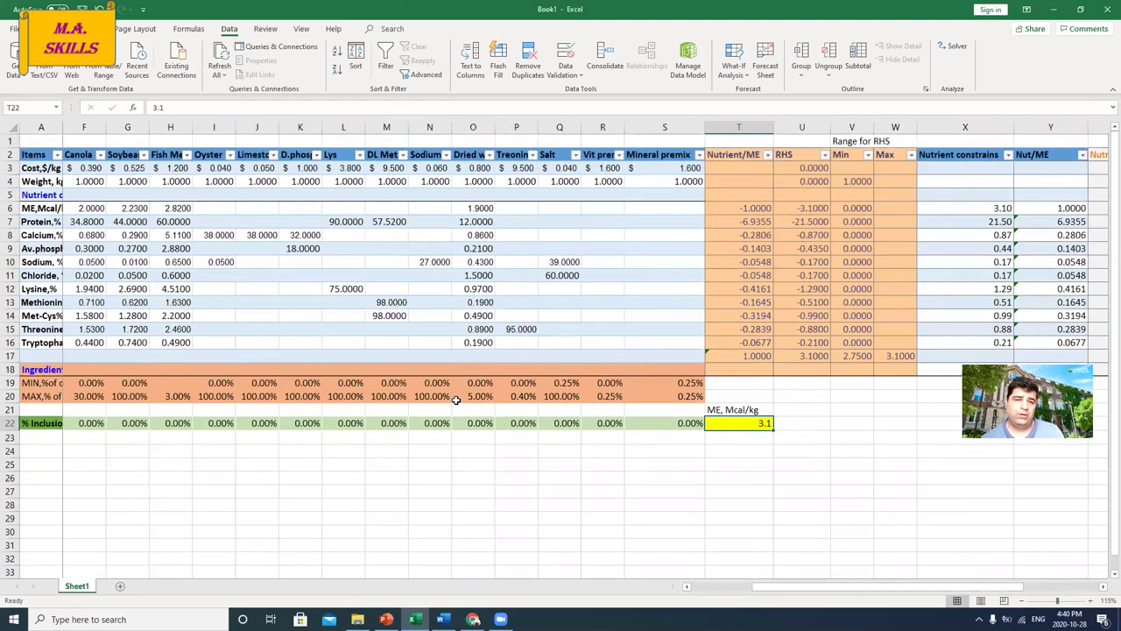
scroll(455, 400, "down", 1)
left_click_drag(769, 585, 711, 601)
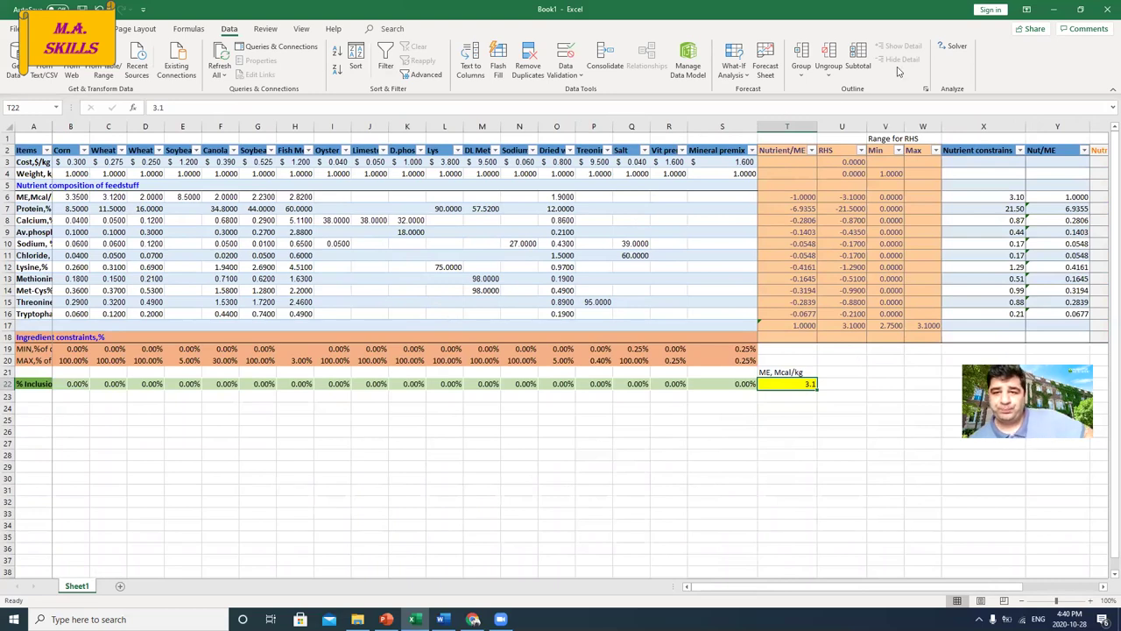
left_click(950, 49)
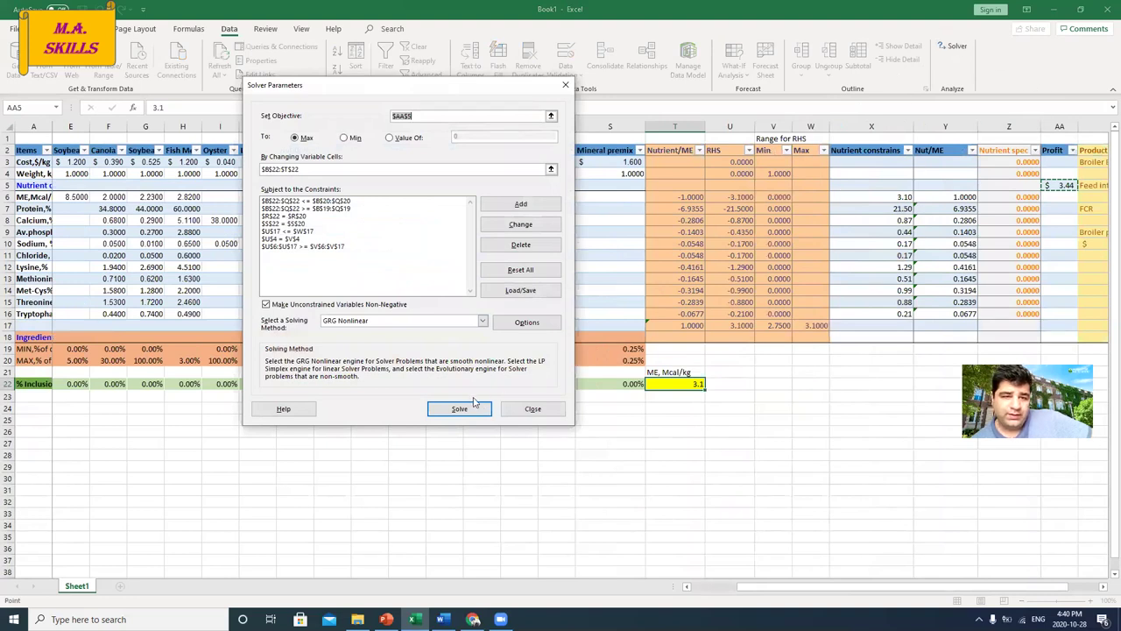
left_click(459, 409)
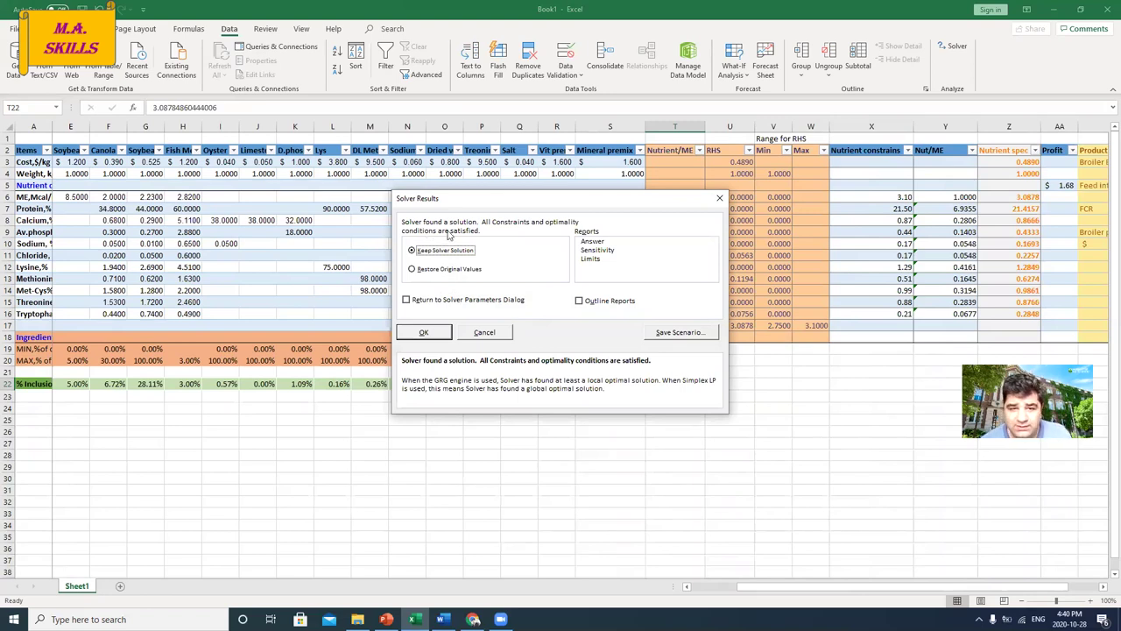
left_click(429, 337)
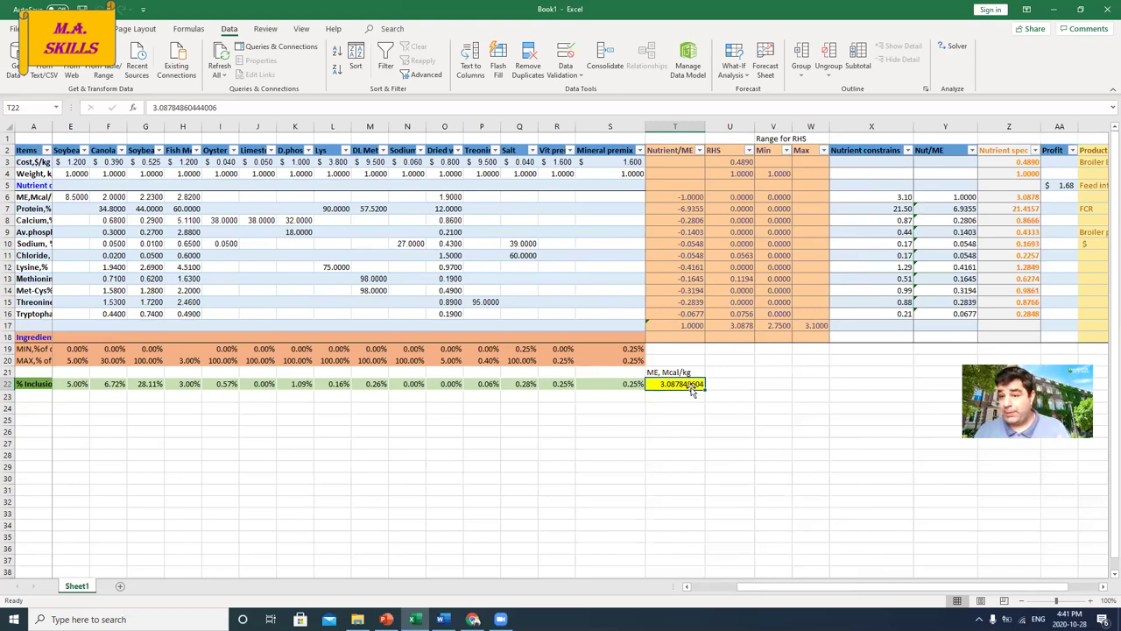
Review the ingredient cost and weight rows, then the broiler price among the production attributes.
left_click_drag(794, 586, 779, 586)
left_click_drag(70, 163, 712, 167)
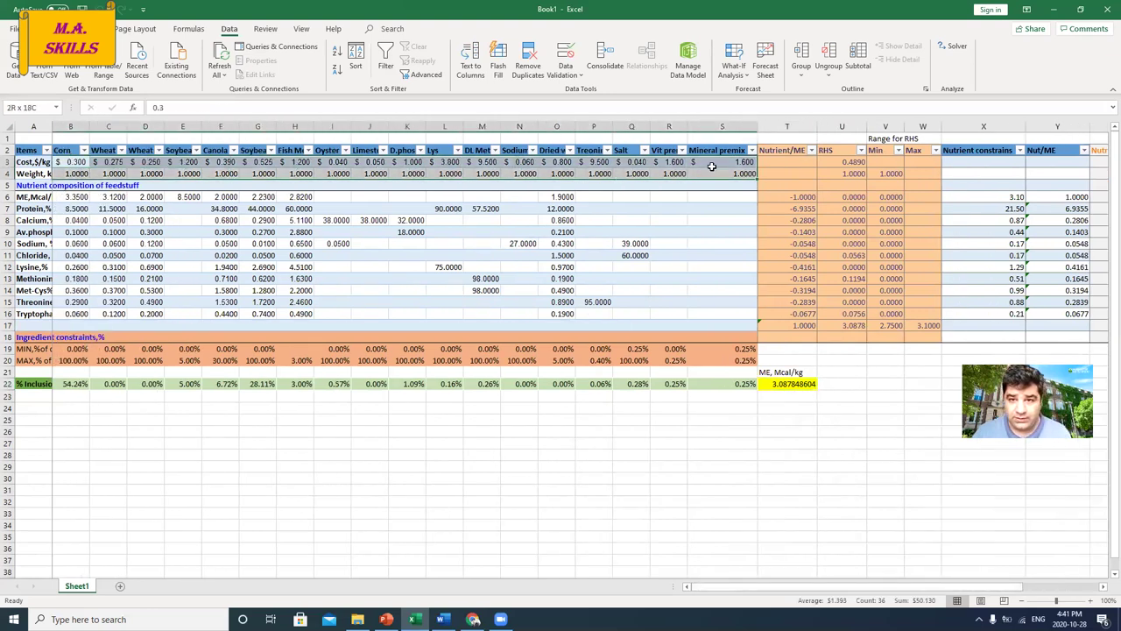
left_click(817, 466)
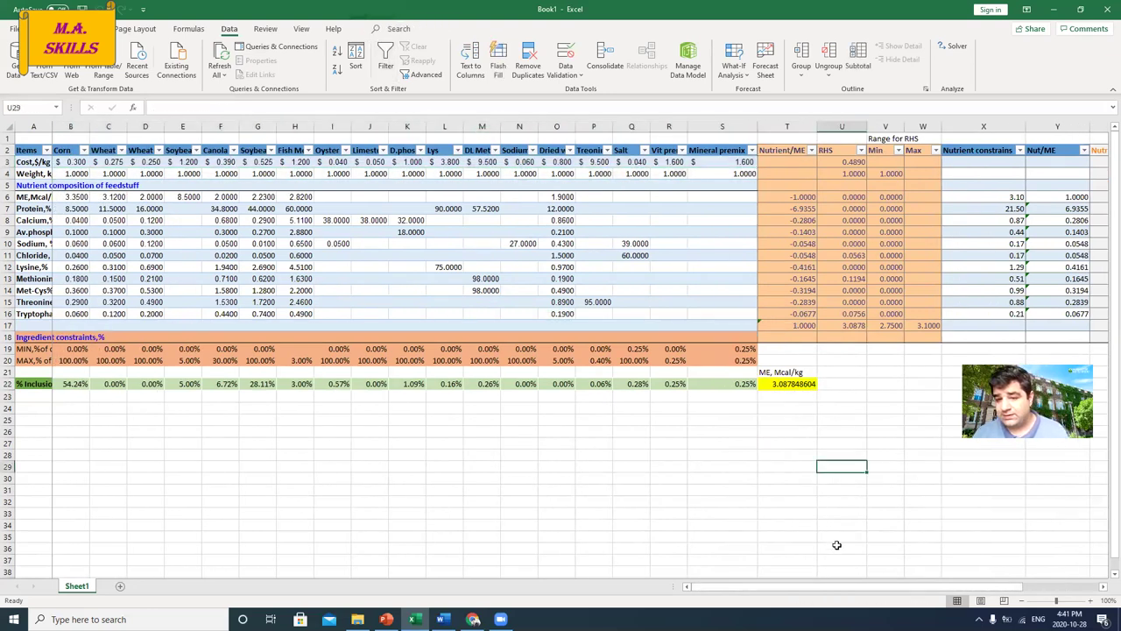
left_click_drag(843, 587, 921, 587)
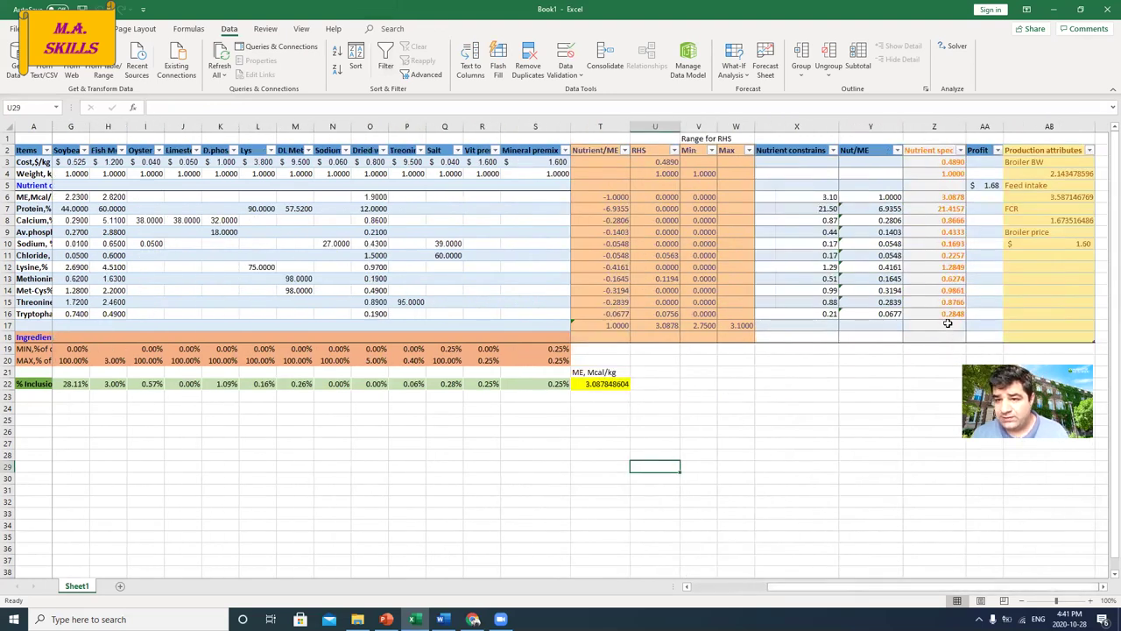
left_click(1035, 245)
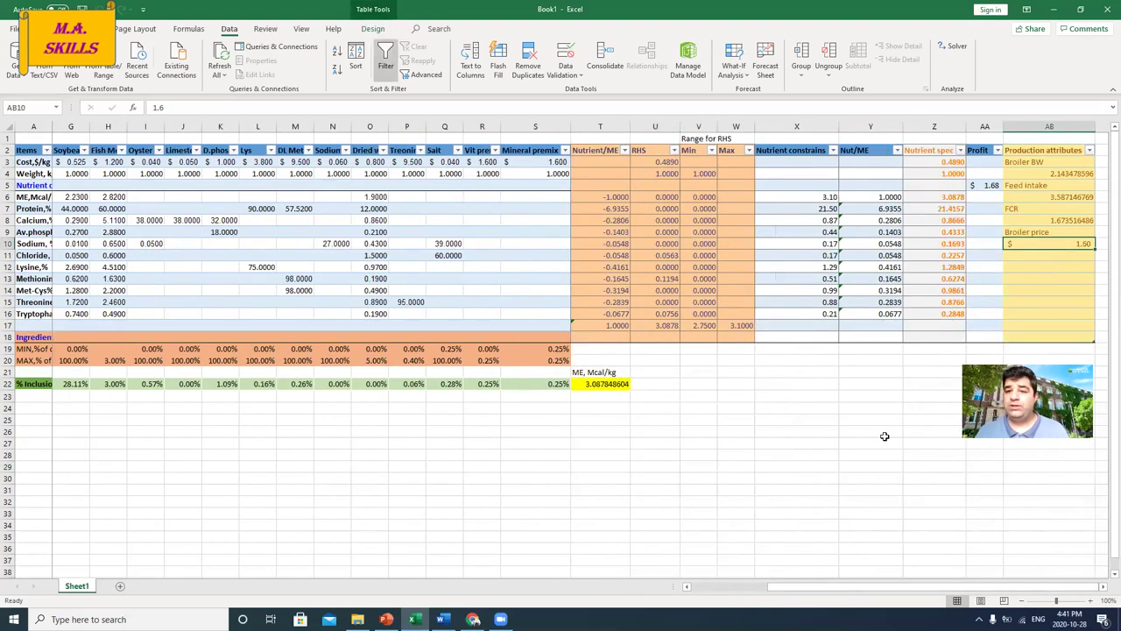
Format the ME, Mcal/kg value in T22 as a Number with 3 decimal places.
left_click(593, 386)
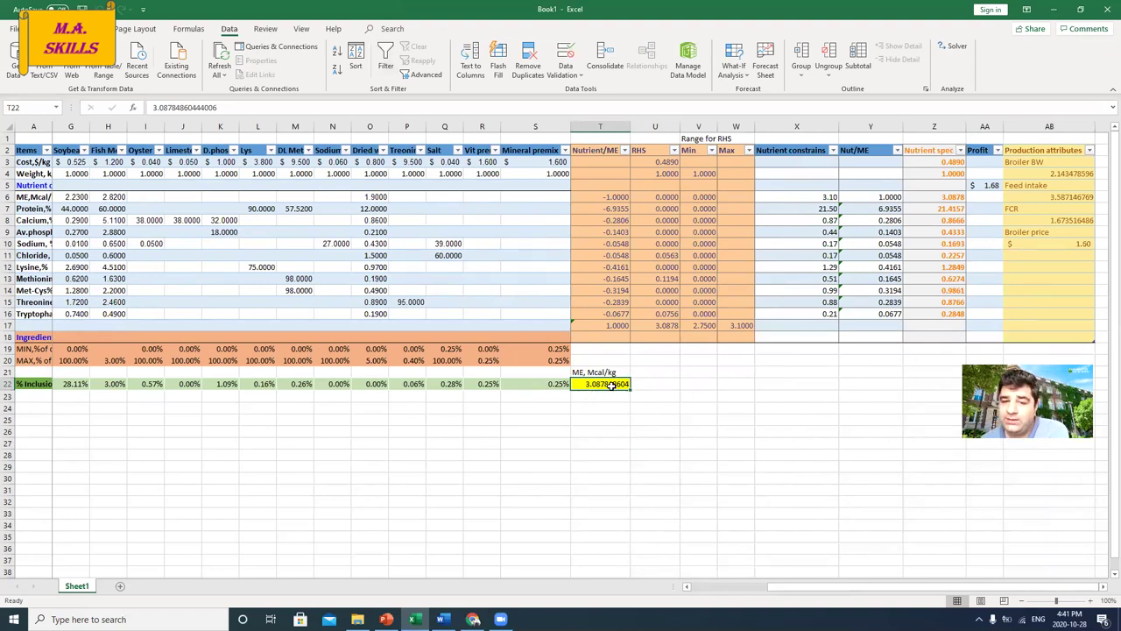
right_click(612, 387)
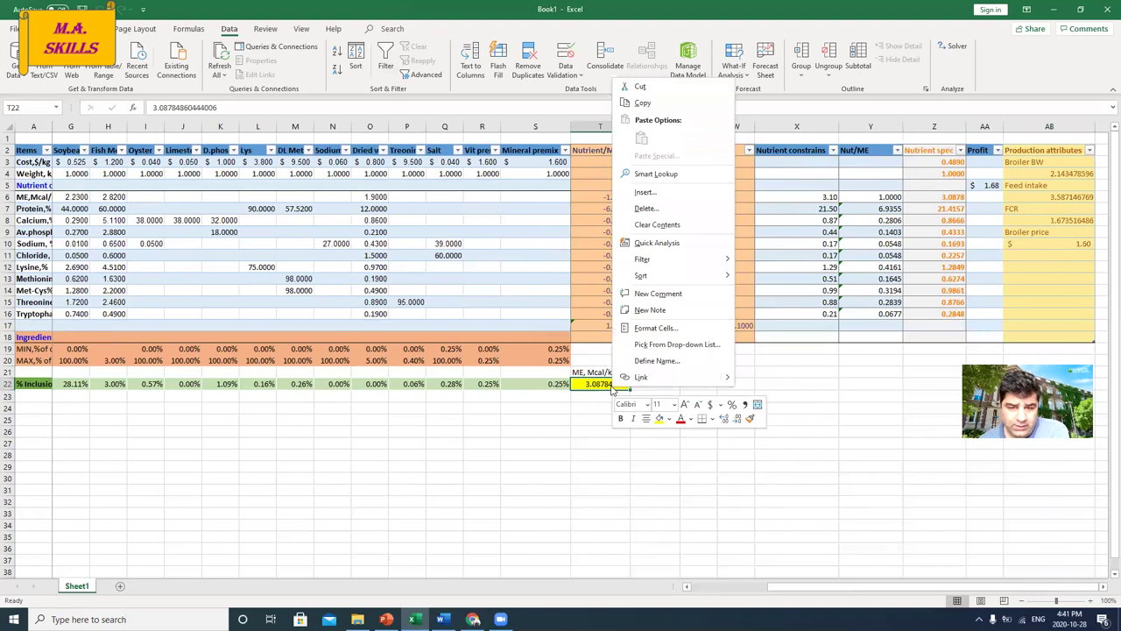
key("Escape")
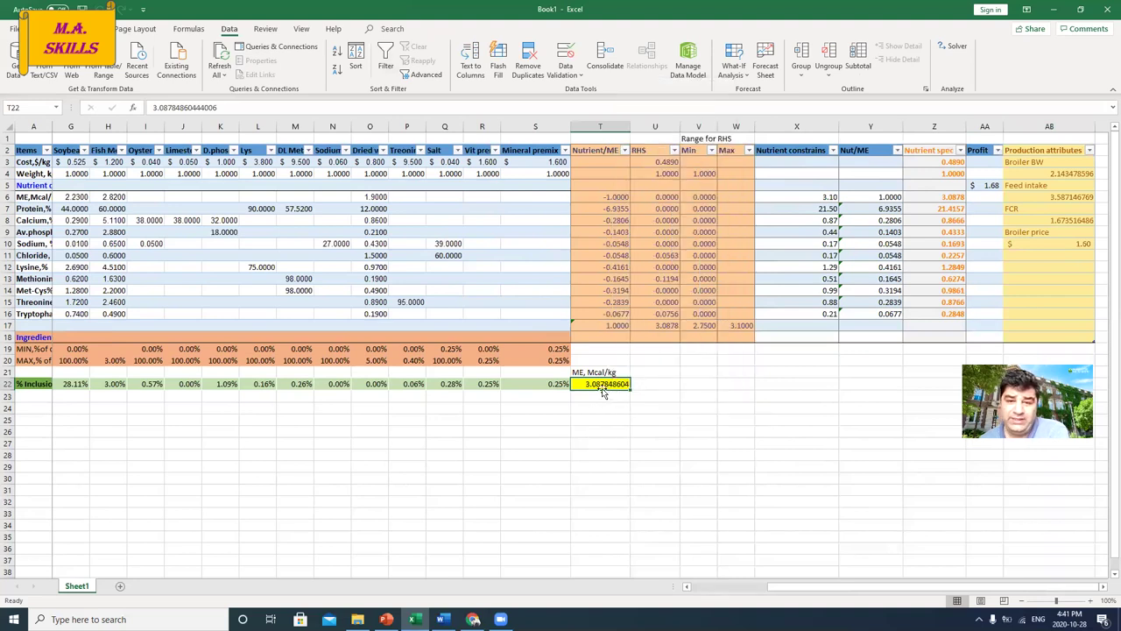
right_click(604, 388)
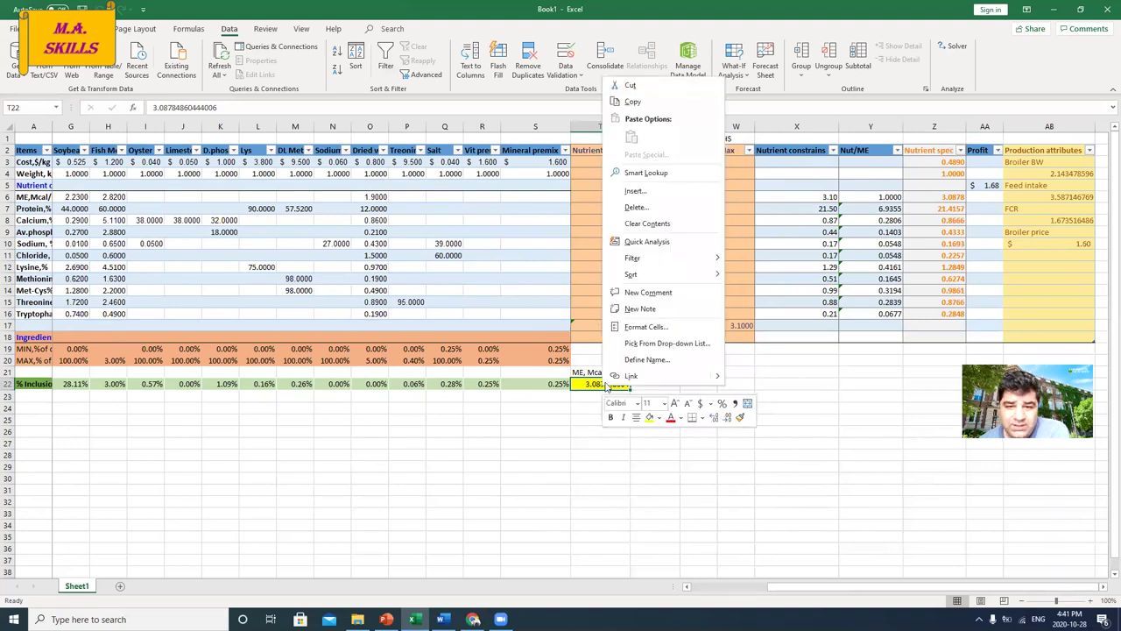
left_click(647, 327)
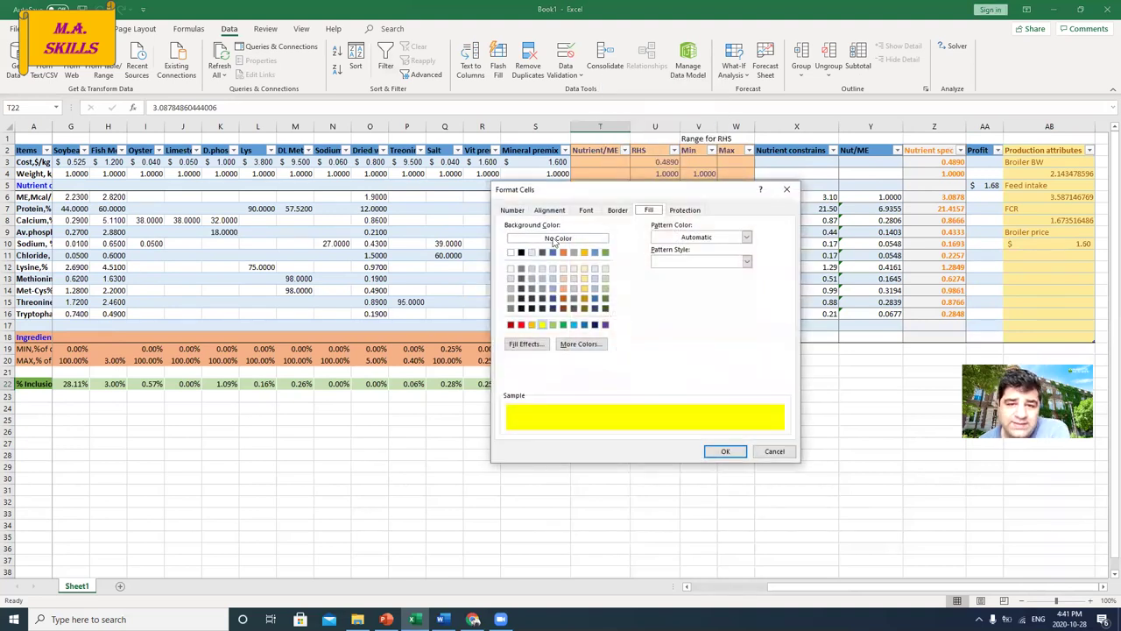
left_click(517, 211)
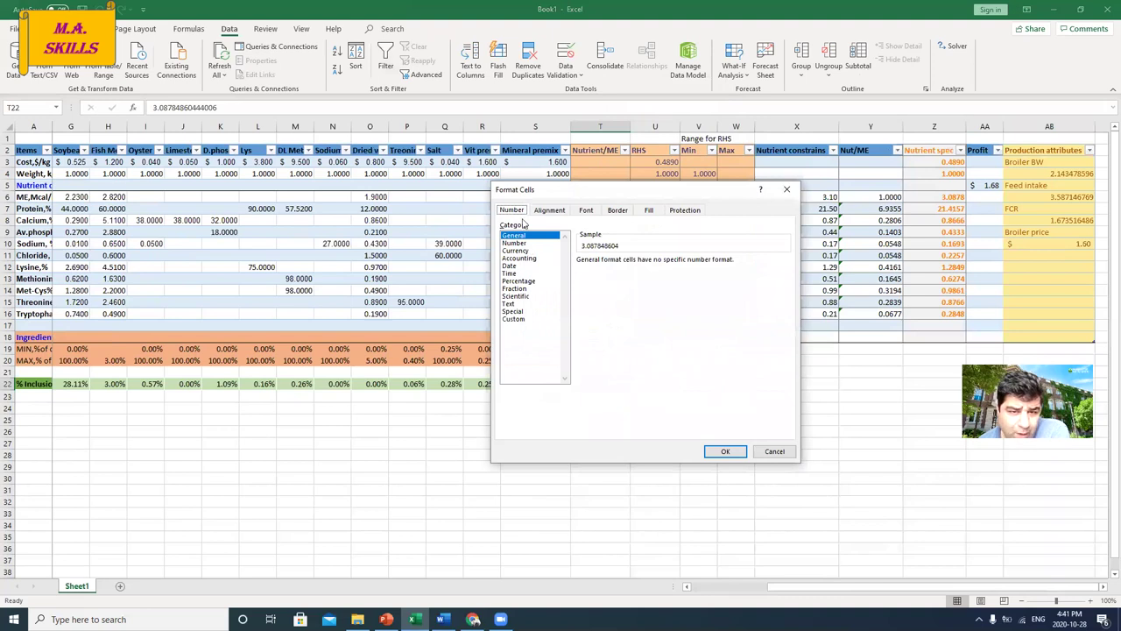
left_click(517, 243)
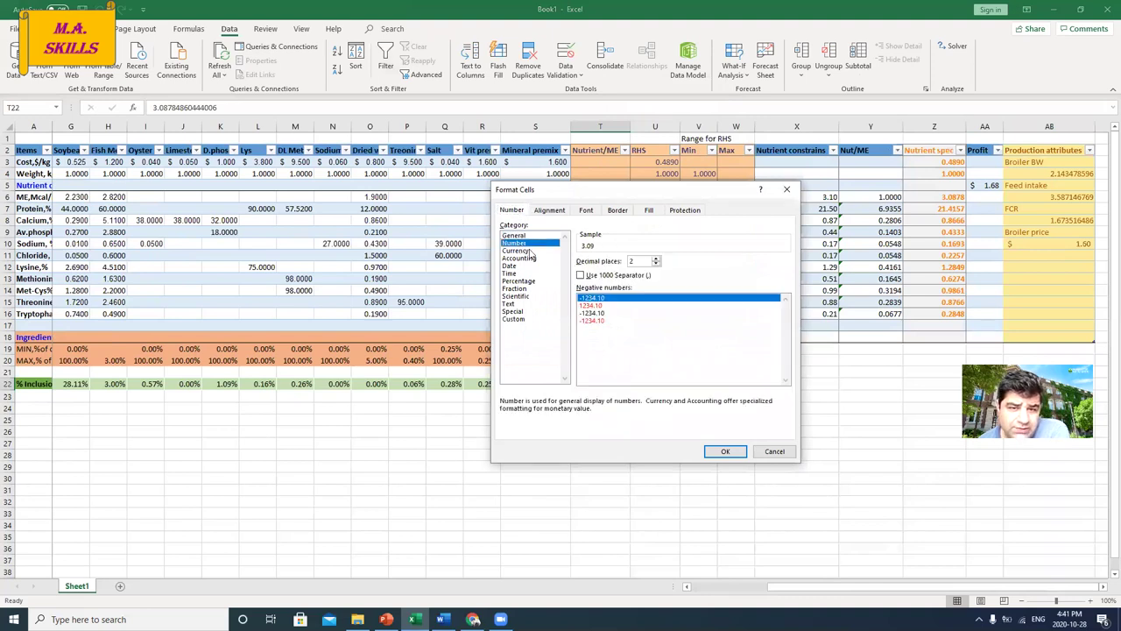
left_click(655, 258)
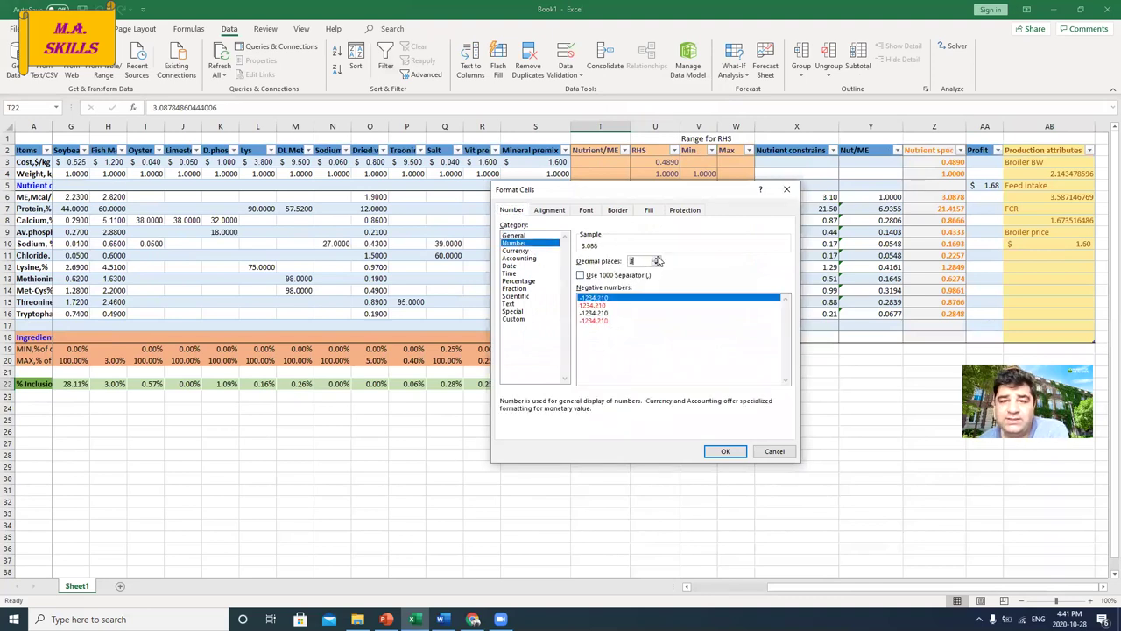
left_click(720, 450)
left_click(607, 410)
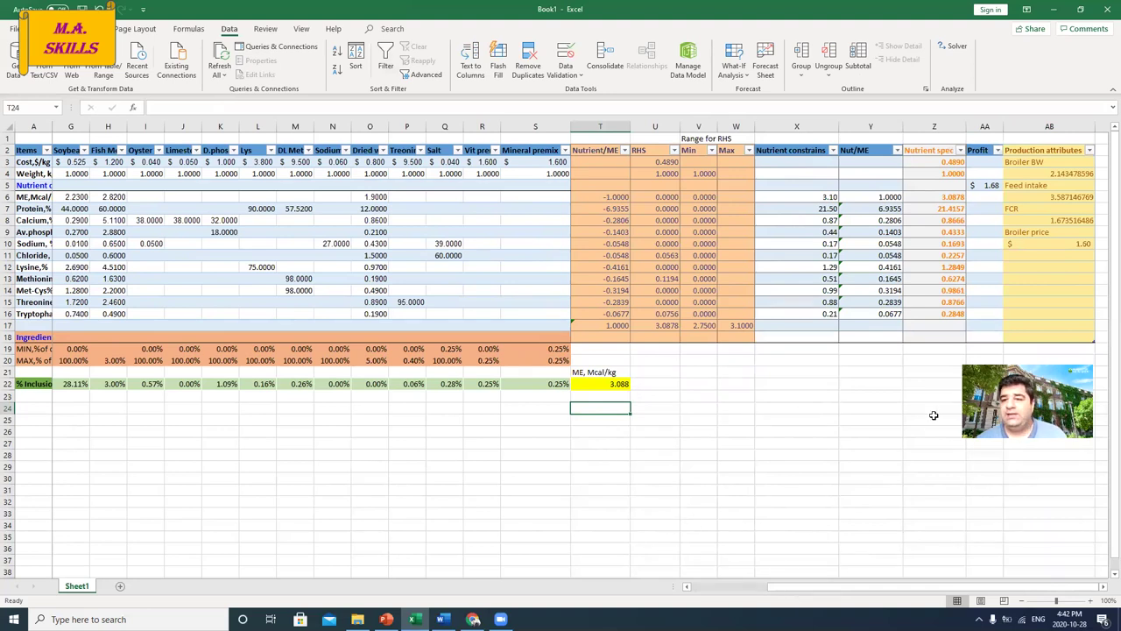
Set the broiler price in AB10 to 2.1.
left_click(1040, 244)
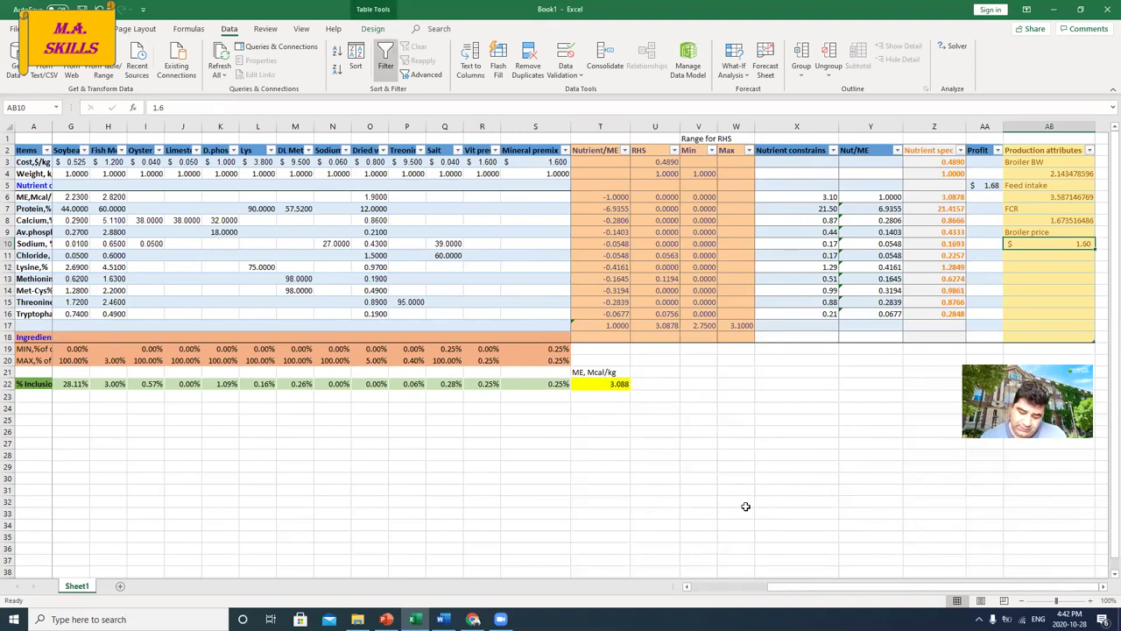
type("2.1")
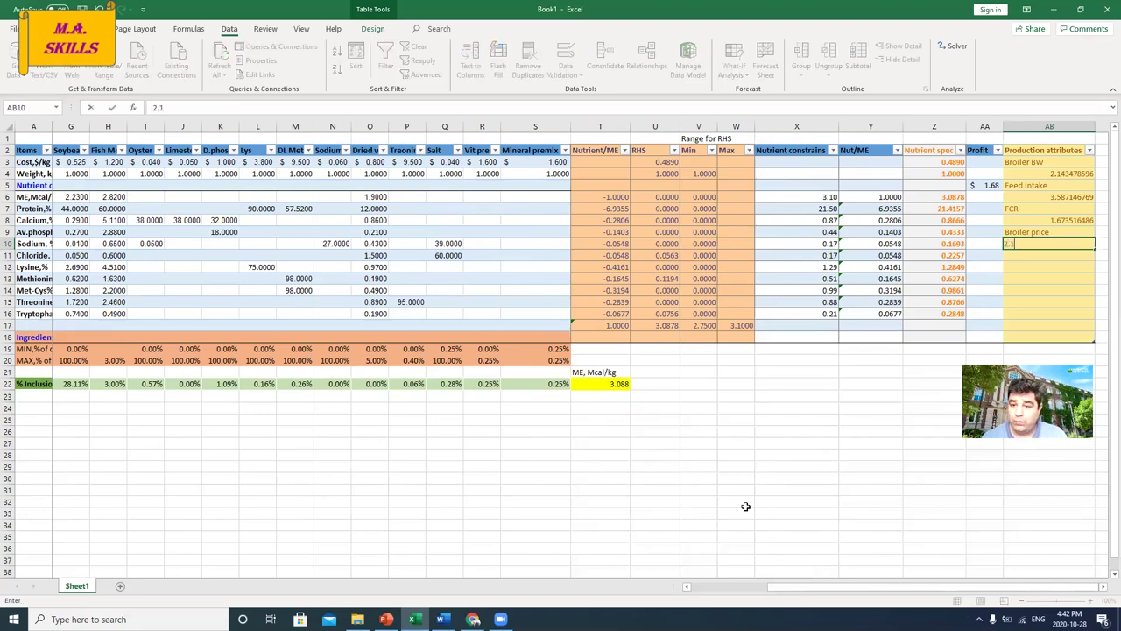
key("Return")
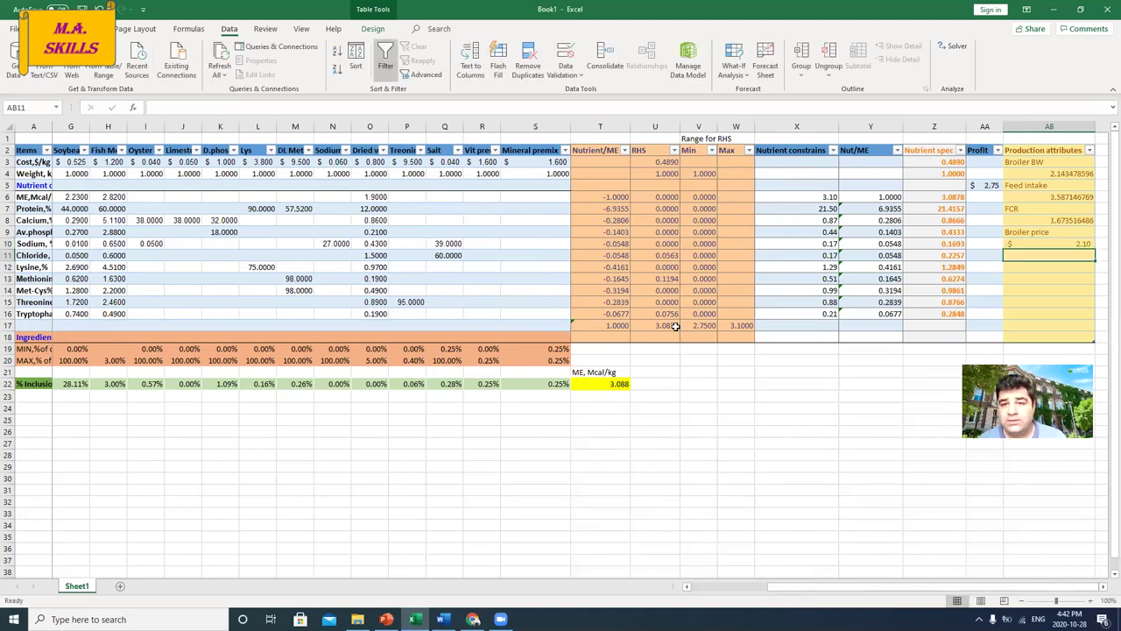
Run Solver for maximum profit at the 2.10 broiler price and keep the Solver solution.
left_click(952, 49)
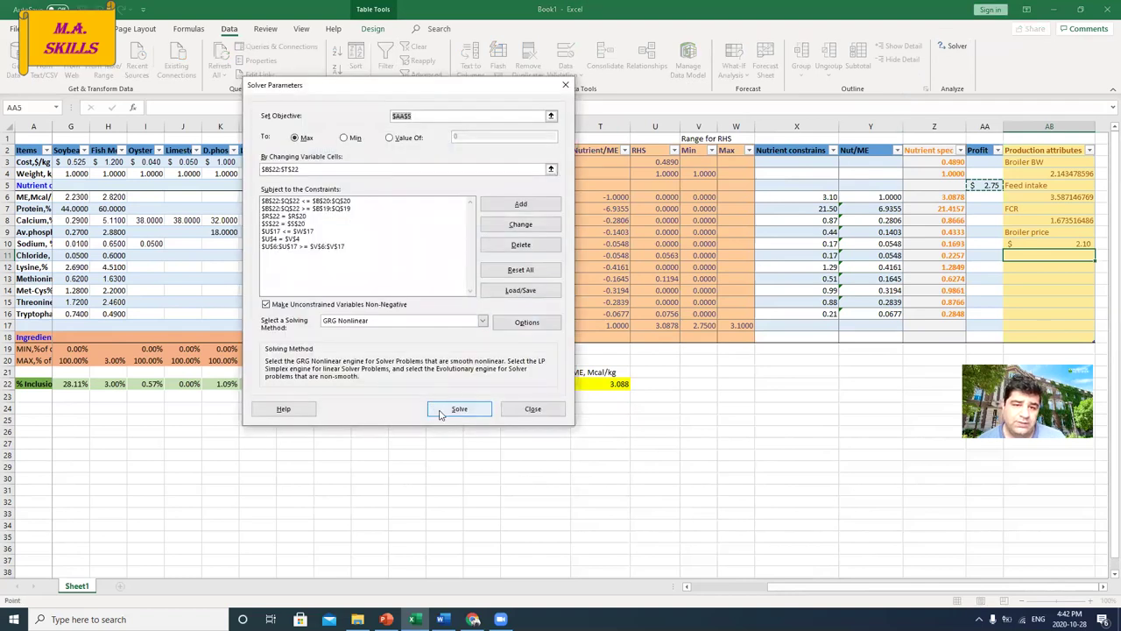
left_click(451, 410)
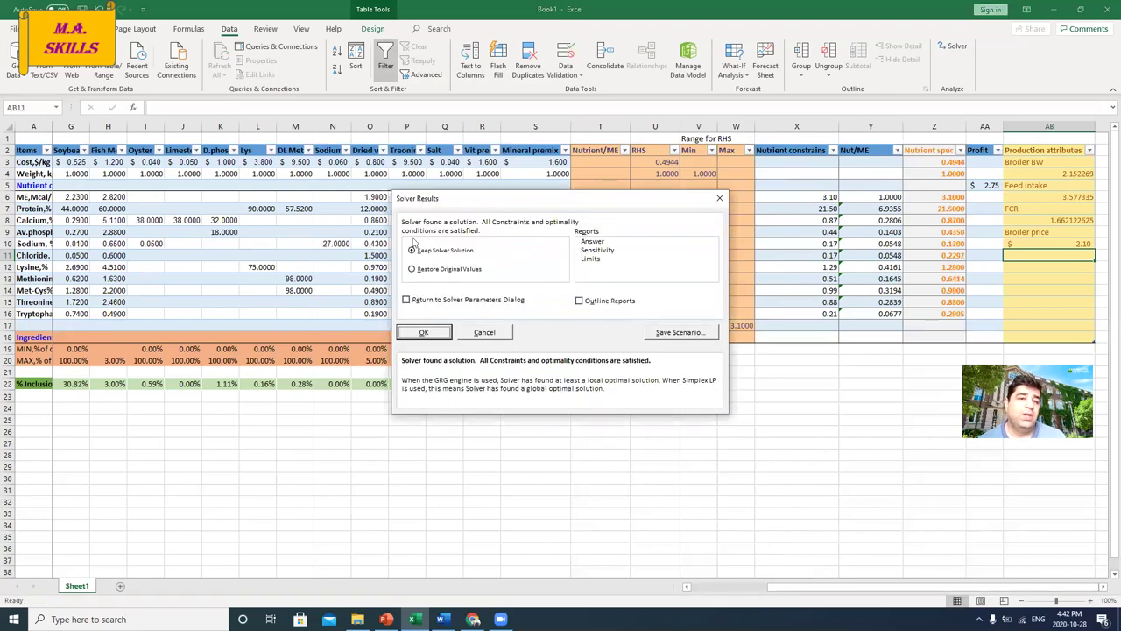
left_click(424, 332)
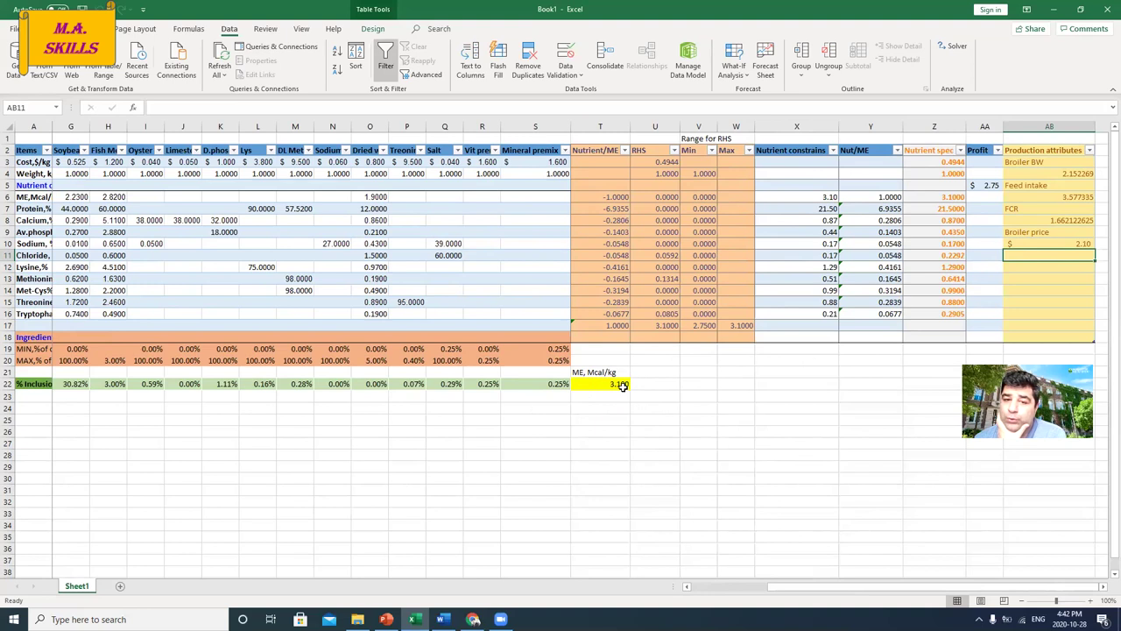
Check the sum of the ingredient inclusion percentages in B22:S22.
left_click_drag(806, 587, 731, 587)
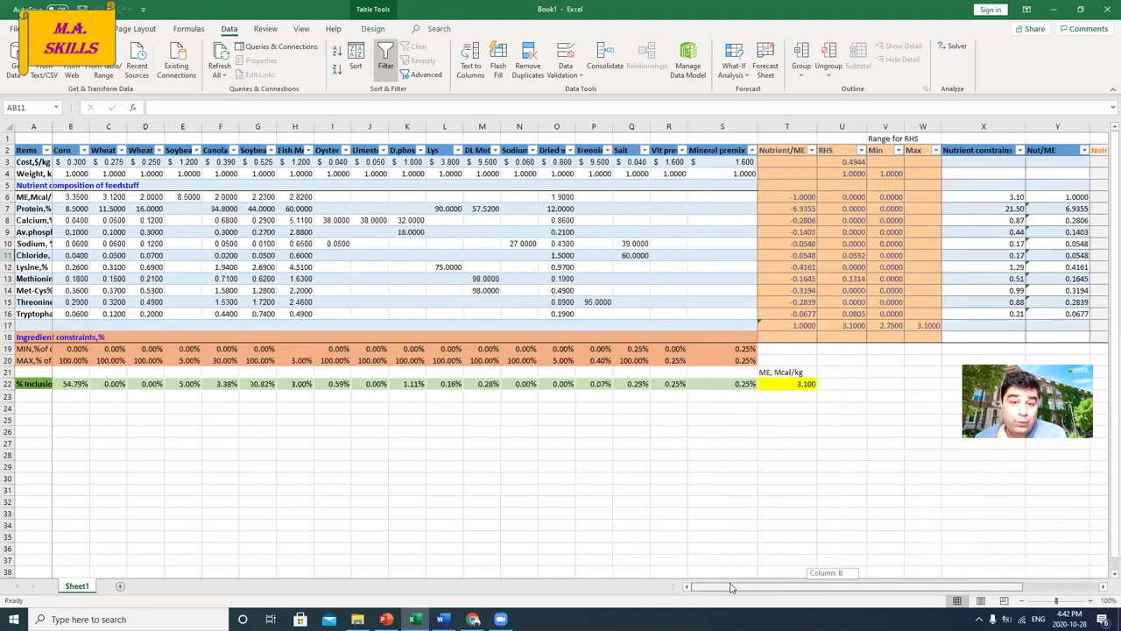
left_click_drag(75, 386, 711, 383)
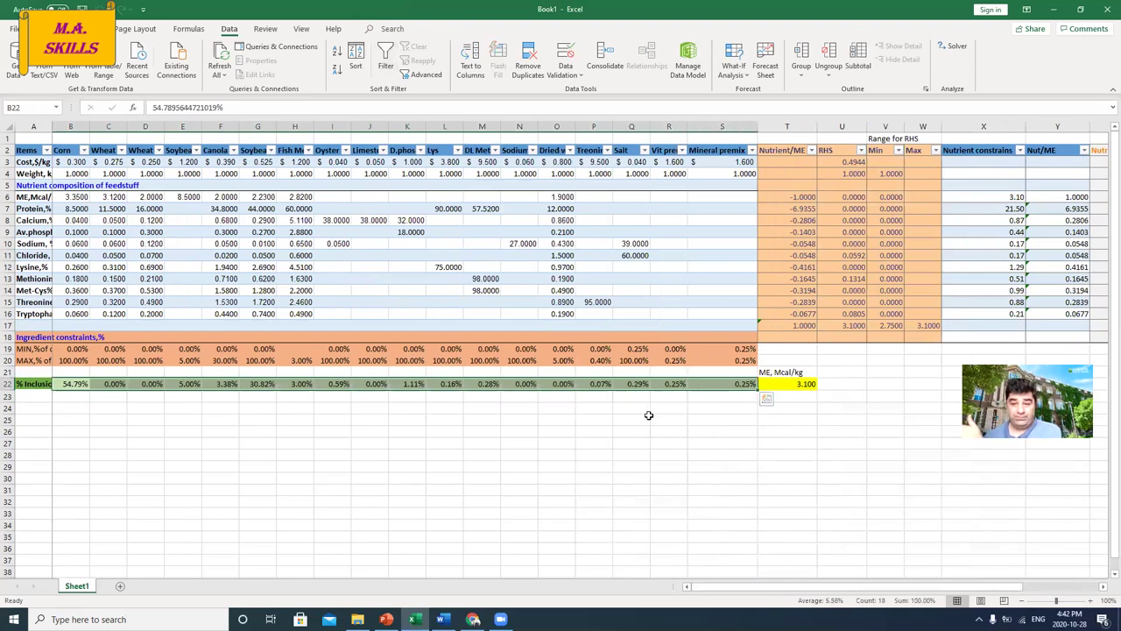
left_click(798, 468)
Set the broiler price in AB10 to 1.6.
left_click_drag(920, 587, 962, 487)
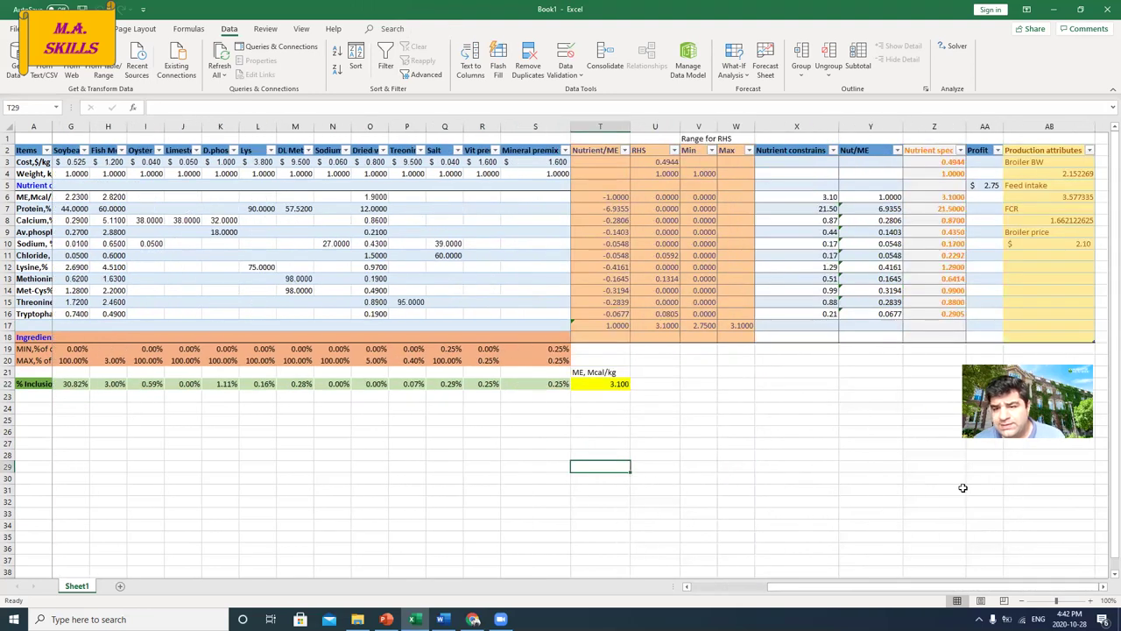
left_click(1043, 244)
type("1.")
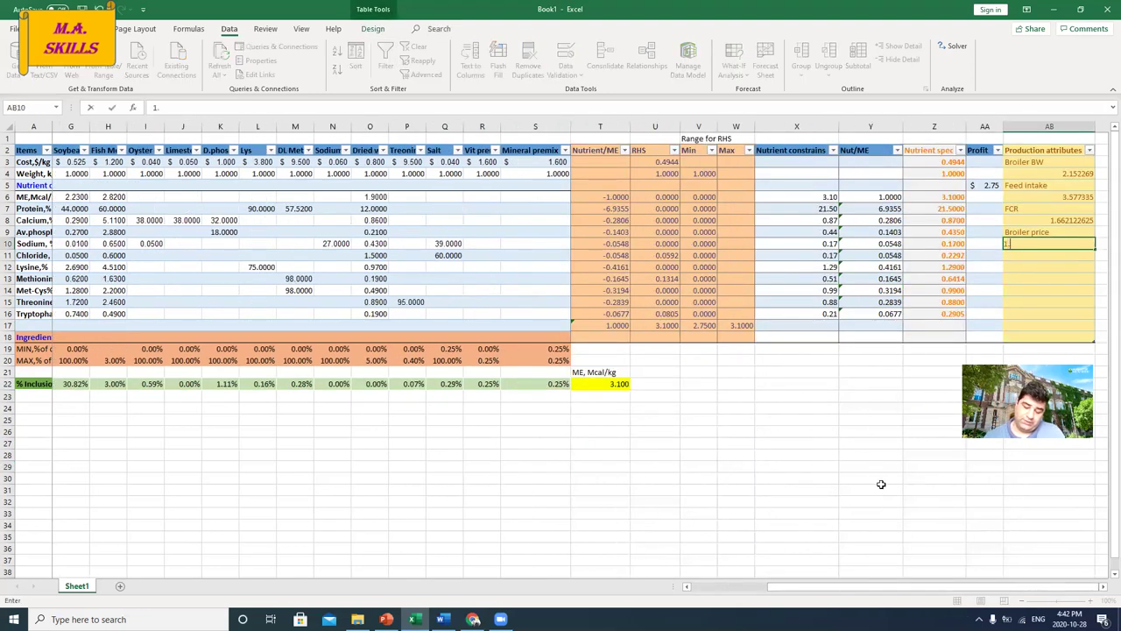
type("6")
key("Return")
Set the broiler price in AB10 to 1.2.
key("Up")
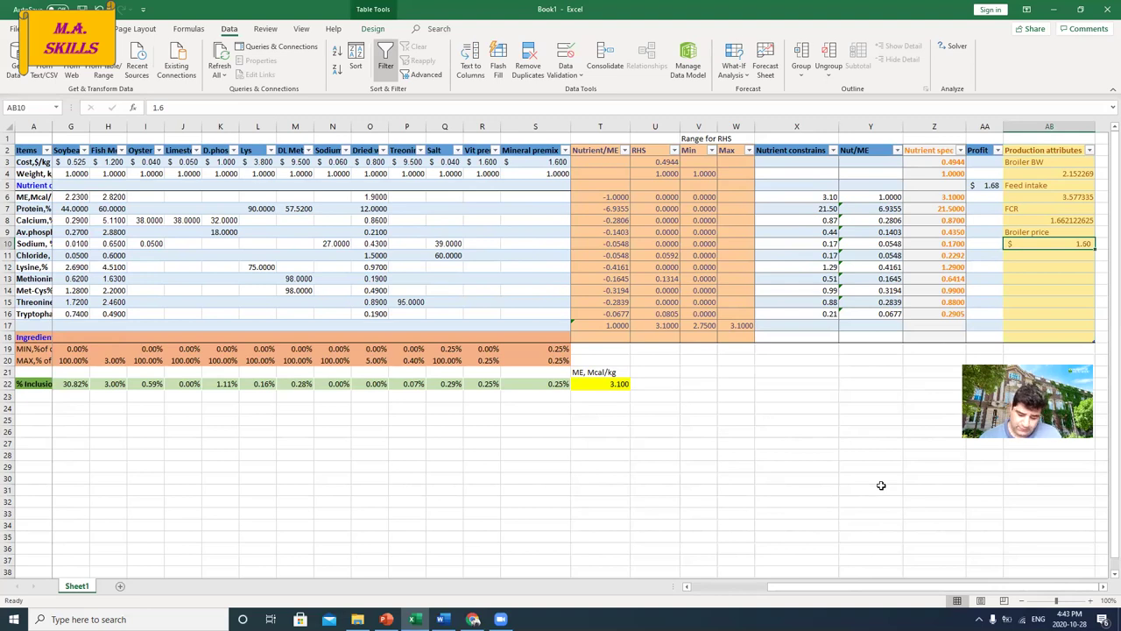
type("1.")
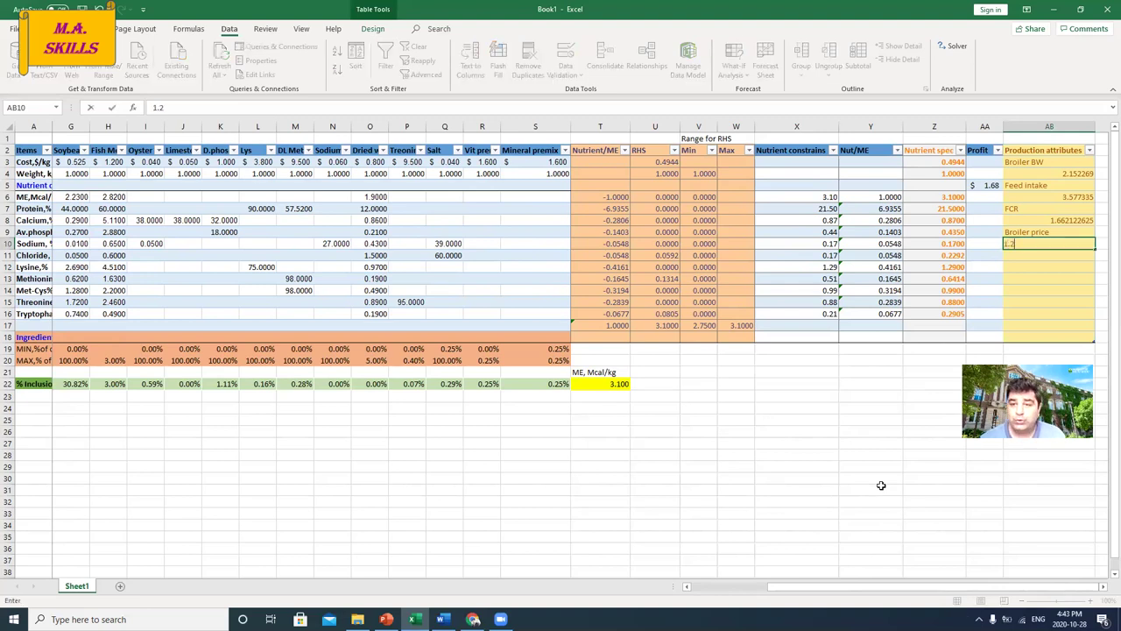
key("Return")
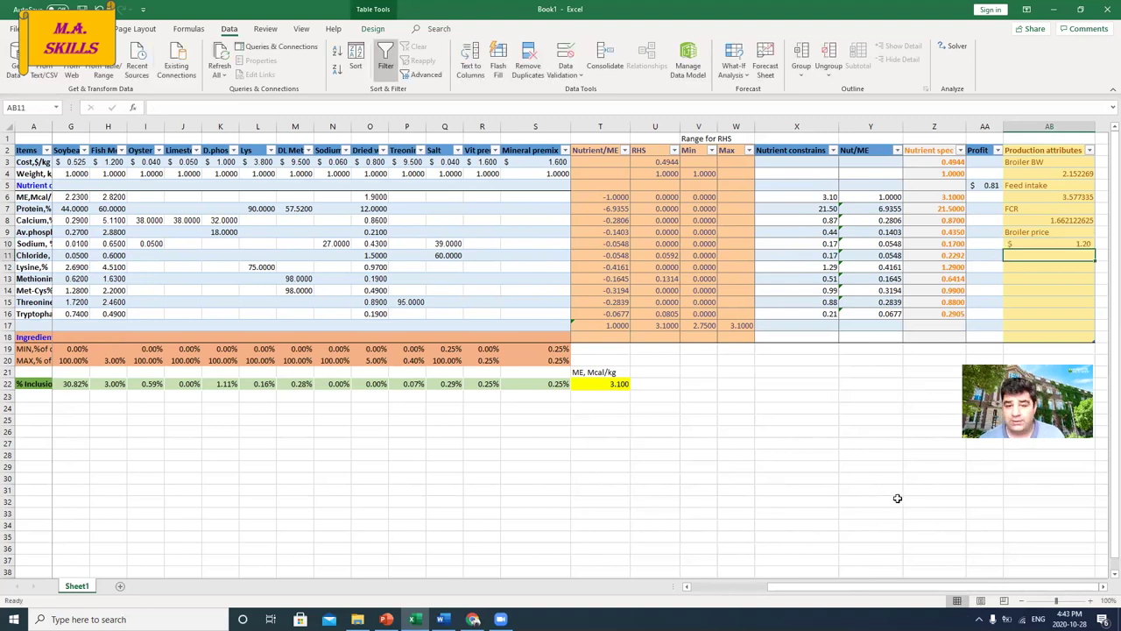
Run Solver with the 1.20 broiler price and keep the Solver solution.
left_click(956, 46)
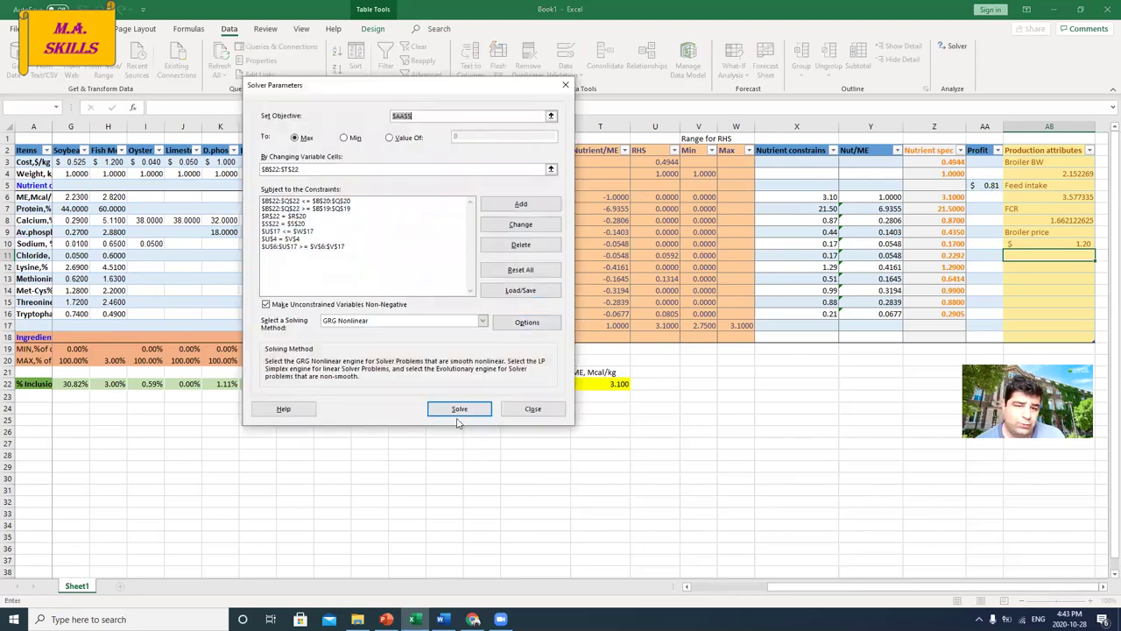
left_click(457, 410)
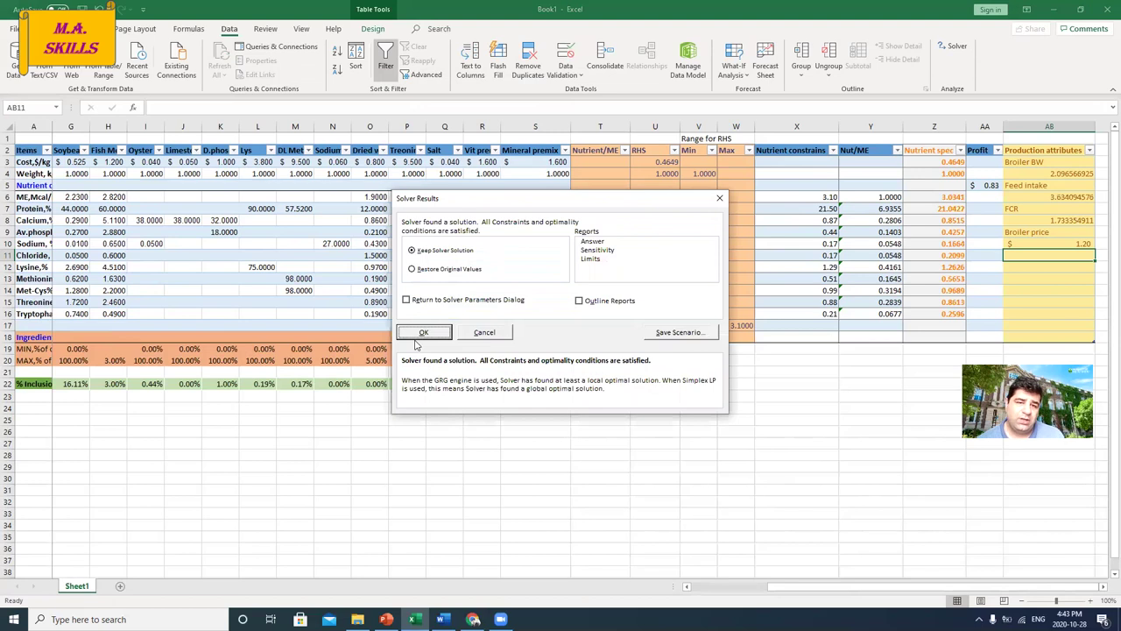
left_click(418, 334)
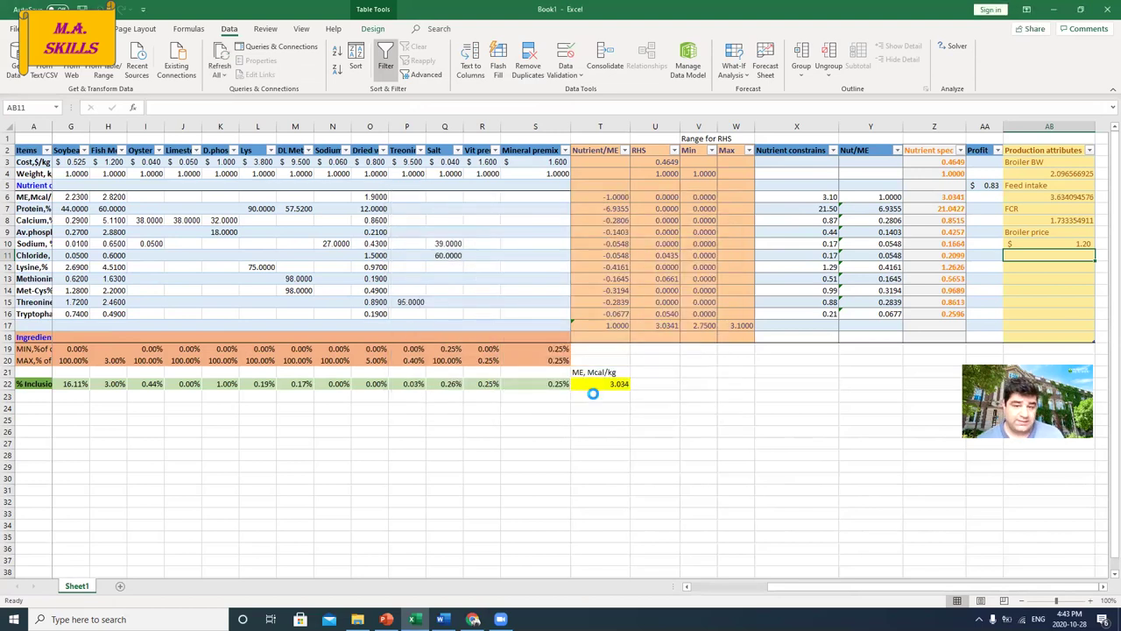
Set the broiler price among the production attributes in AB10 to 1.6.
scroll(591, 388, "up", 6)
scroll(357, 548, "down", 2)
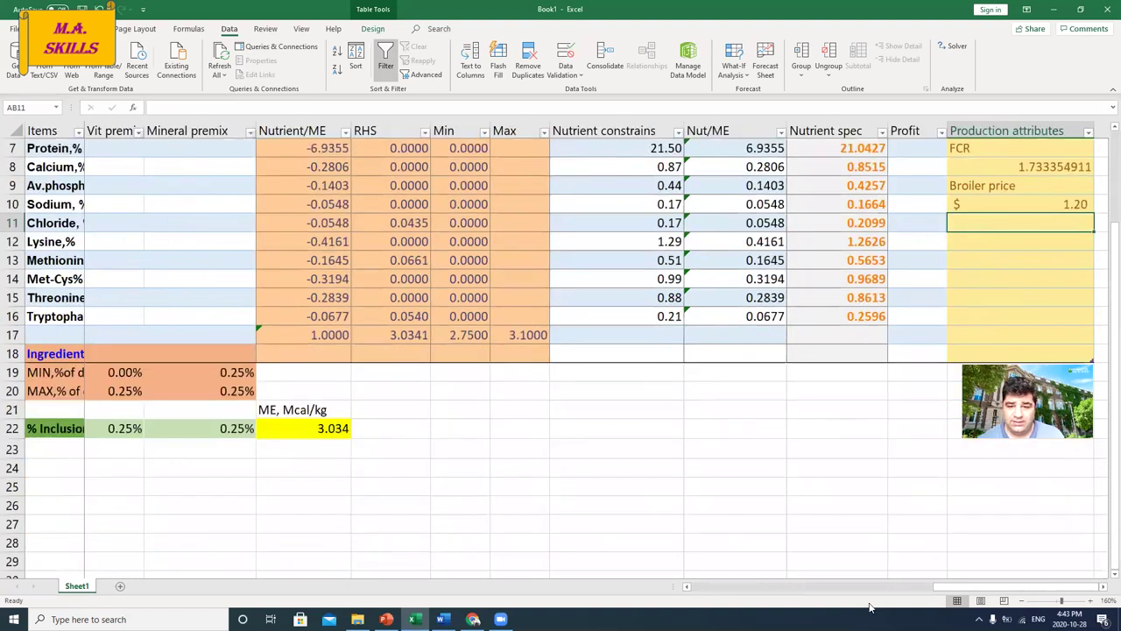
left_click_drag(927, 590, 843, 587)
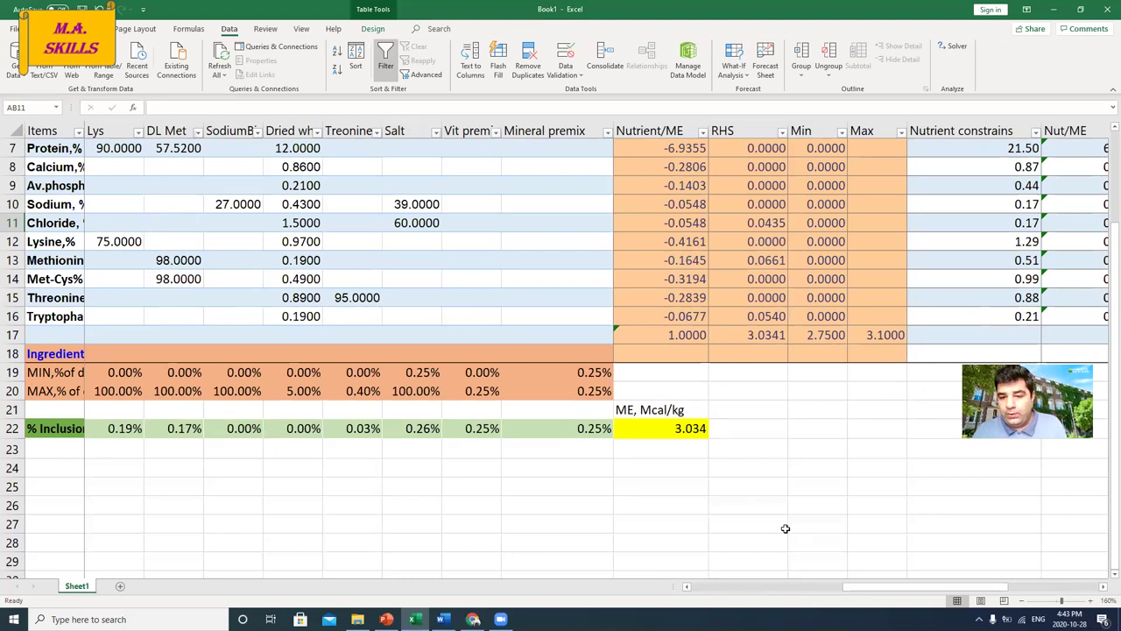
left_click_drag(863, 586, 864, 465)
scroll(863, 465, "down", 3)
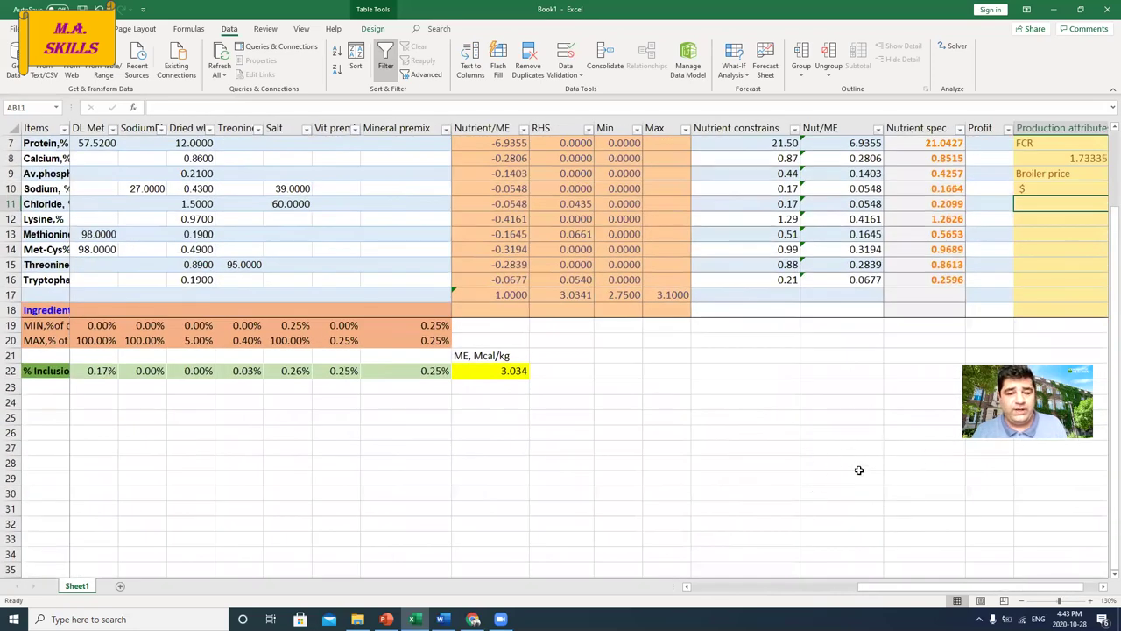
scroll(846, 482, "down", 1)
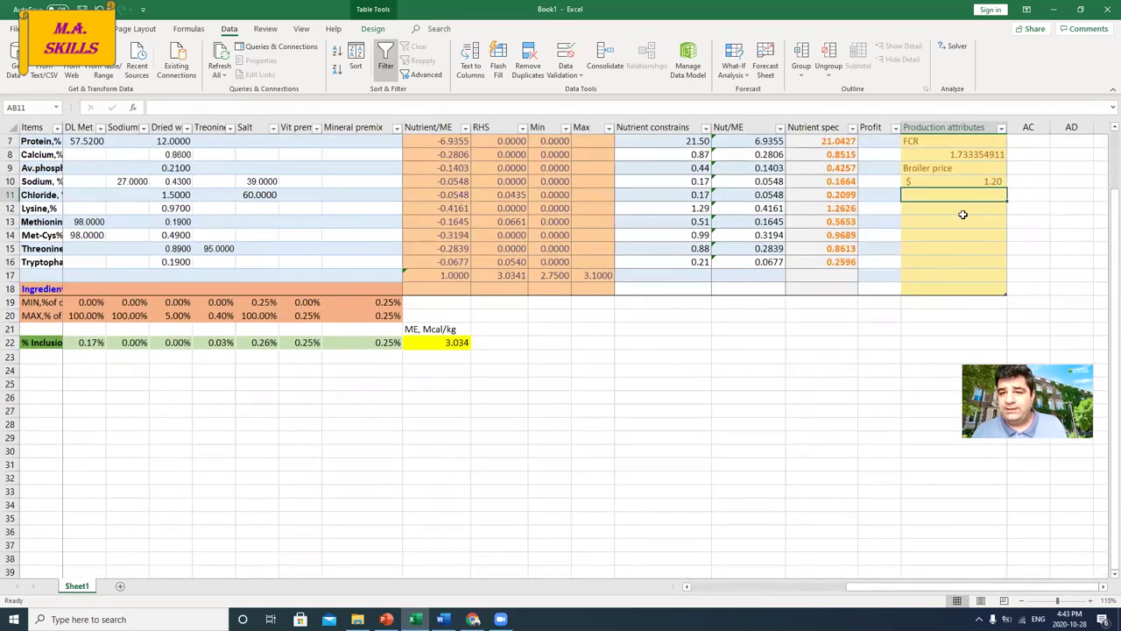
left_click(955, 182)
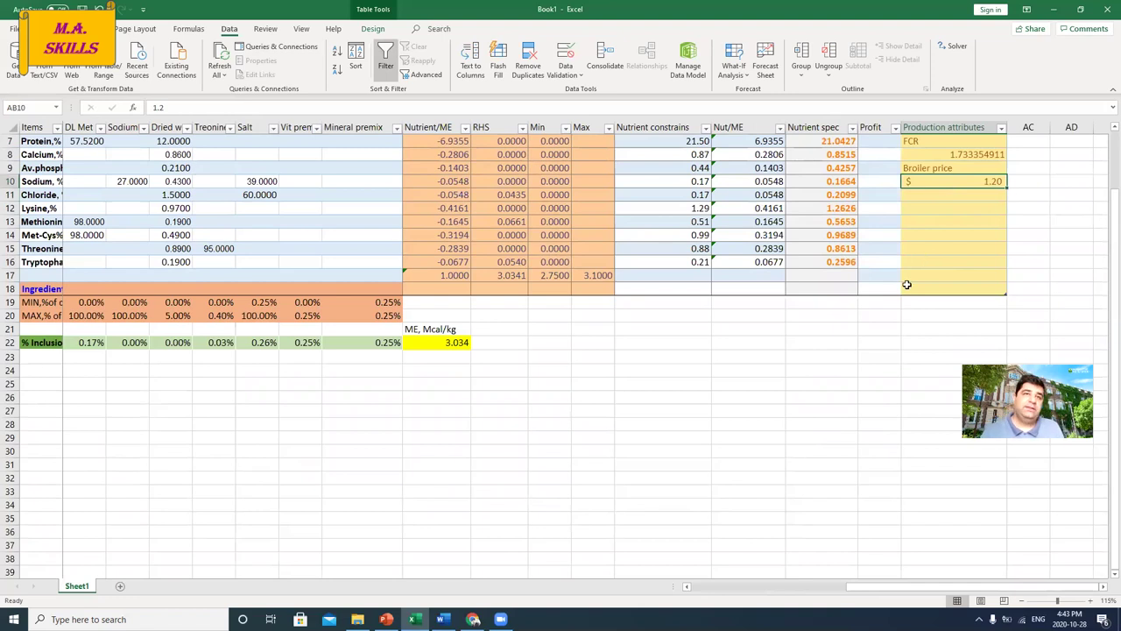
type("1.6")
key("Return")
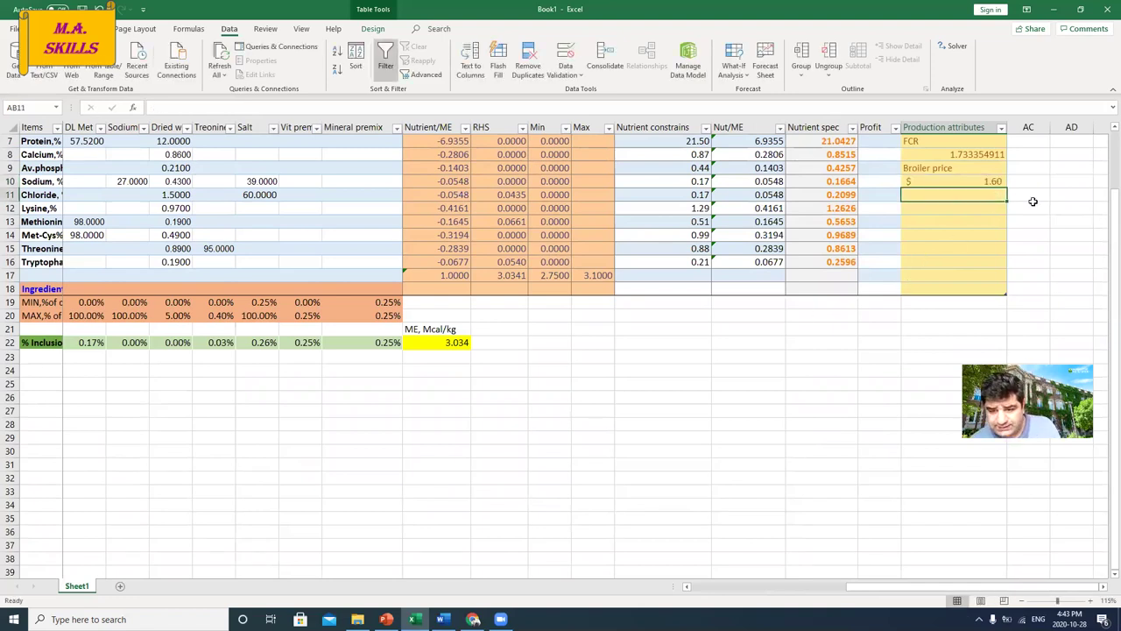
Set the corn cost per kg in B3 to 0.38.
left_click_drag(829, 594, 696, 595)
scroll(711, 508, "up", 2)
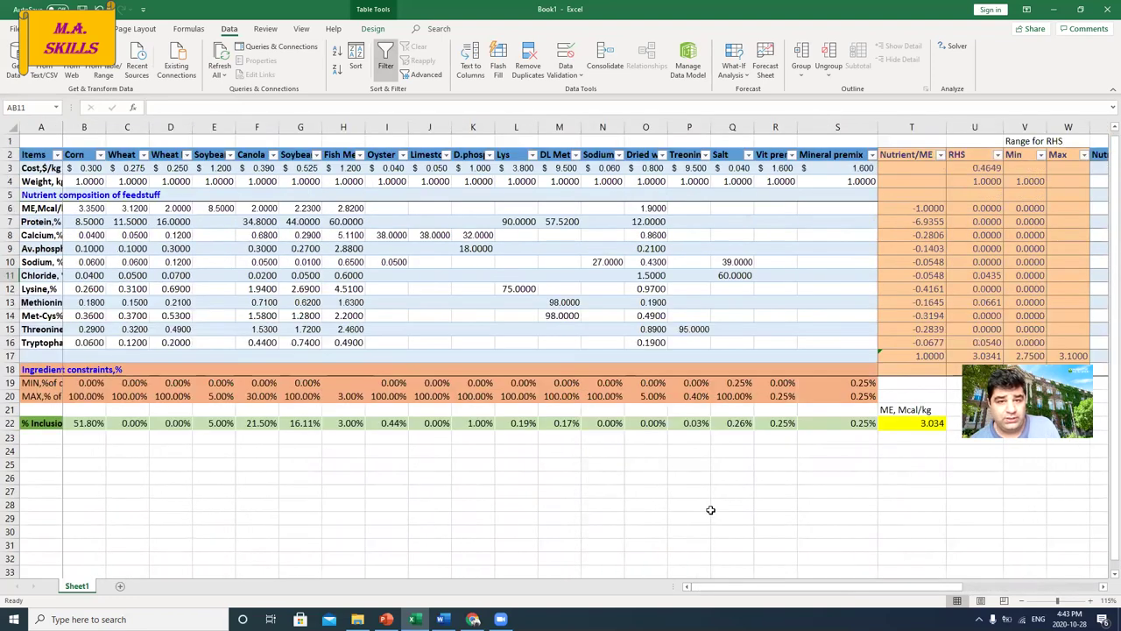
left_click(95, 169)
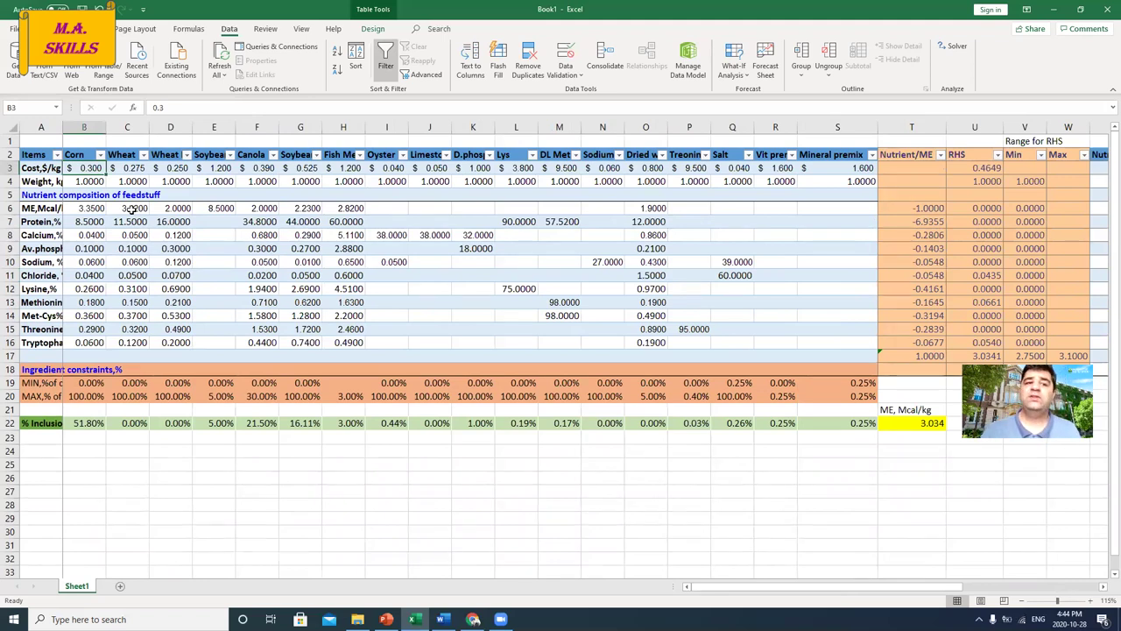
type("0.")
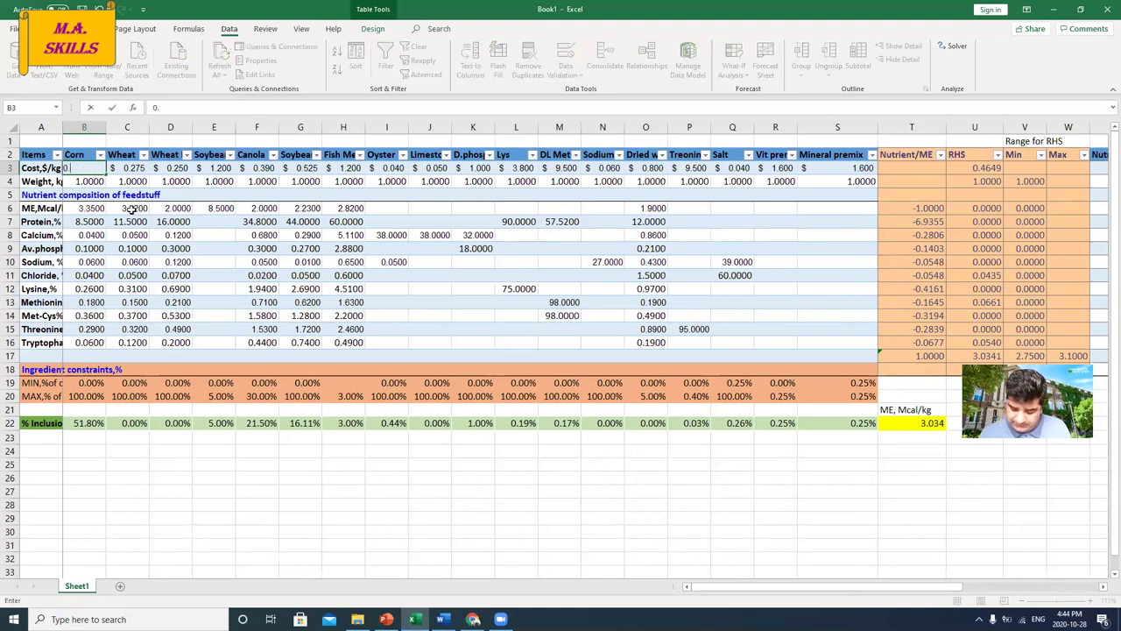
key("Return")
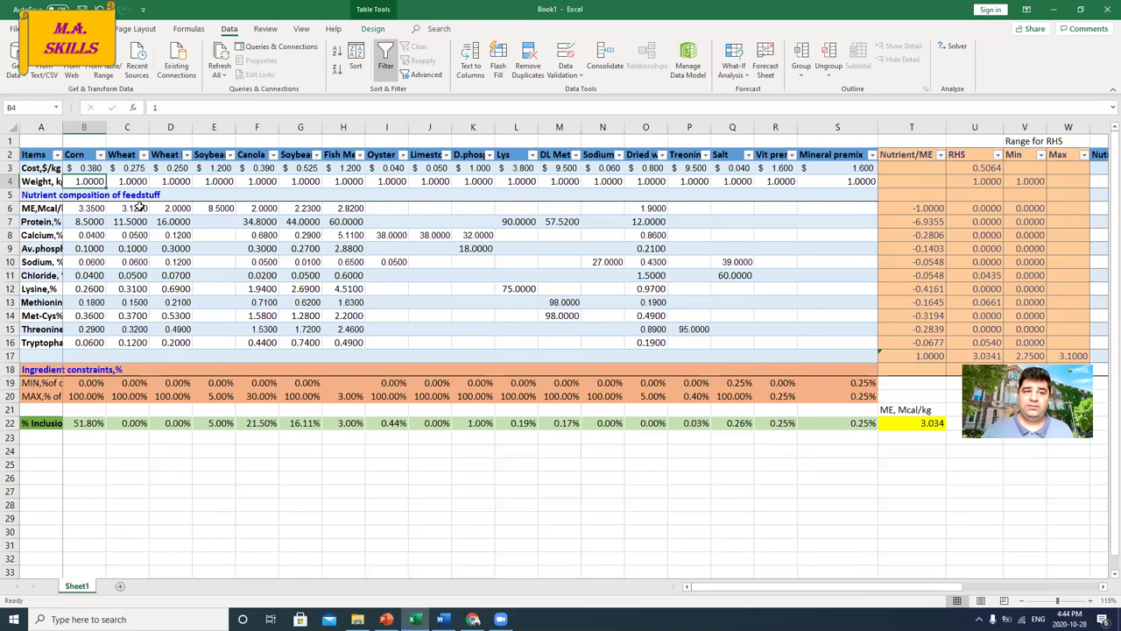
Run Solver with the 0.380 corn cost and 1.60 broiler price, and keep the Solver solution.
scroll(72, 183, "up", 4, "ctrl")
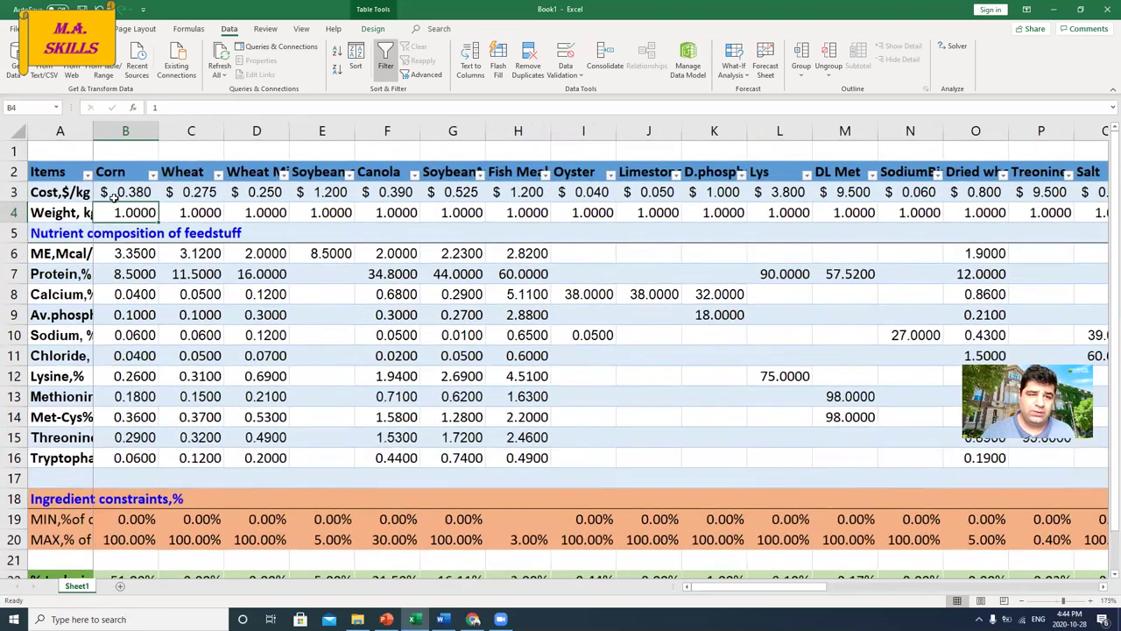
left_click(112, 196)
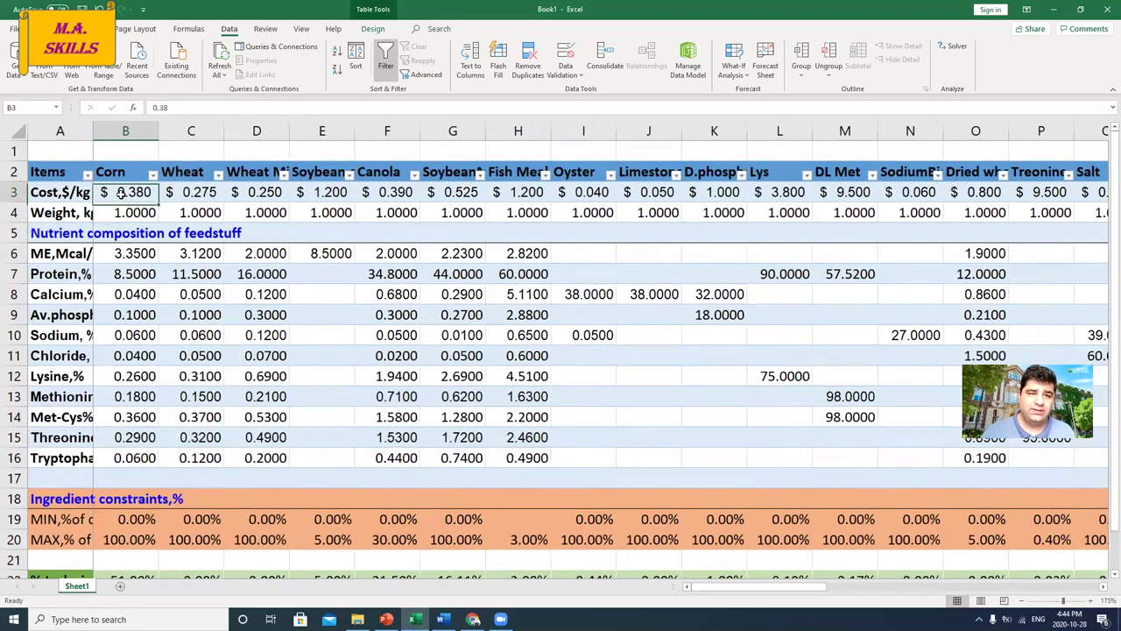
left_click(955, 48)
left_click(454, 412)
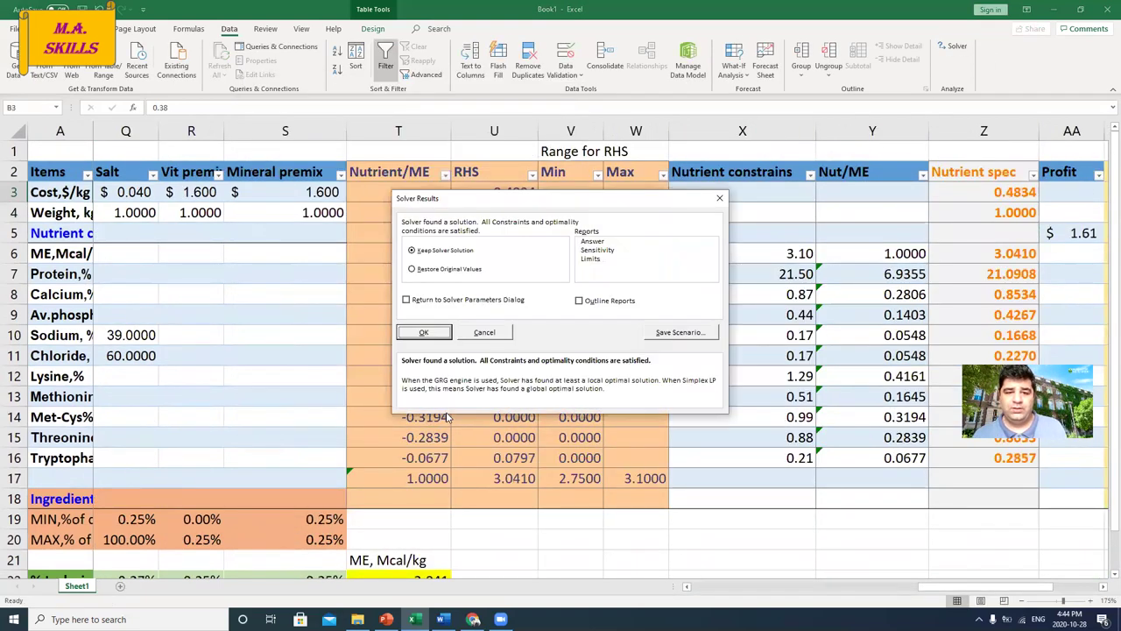
left_click(424, 333)
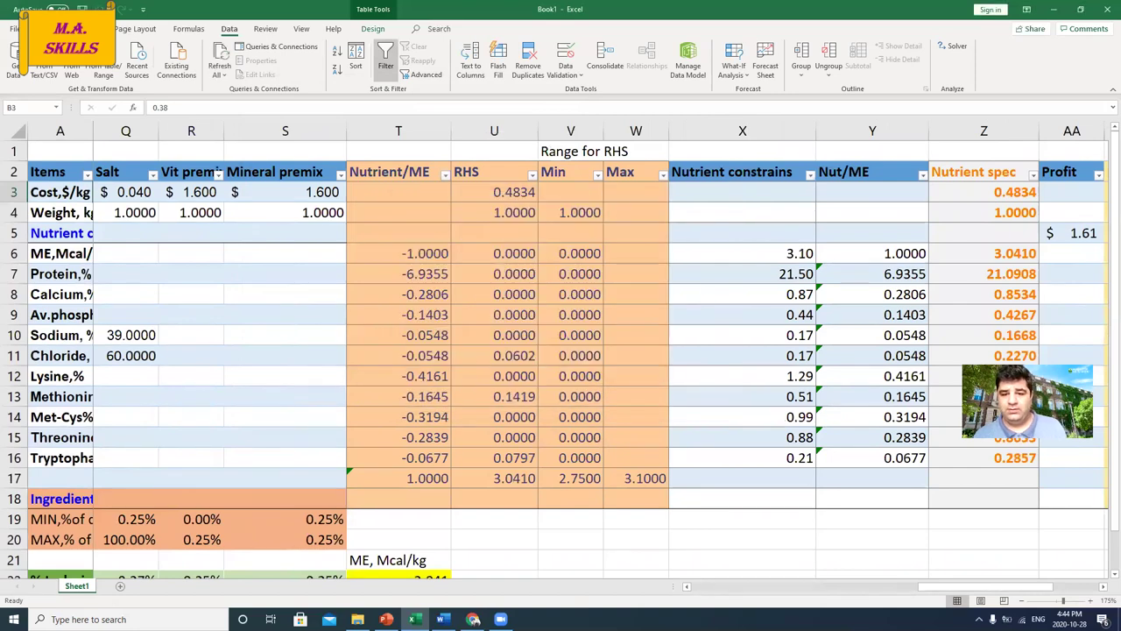
Set the dietary ME, Mcal/kg value in T22 manually to 3.1.
scroll(782, 488, "down", 3, "ctrl")
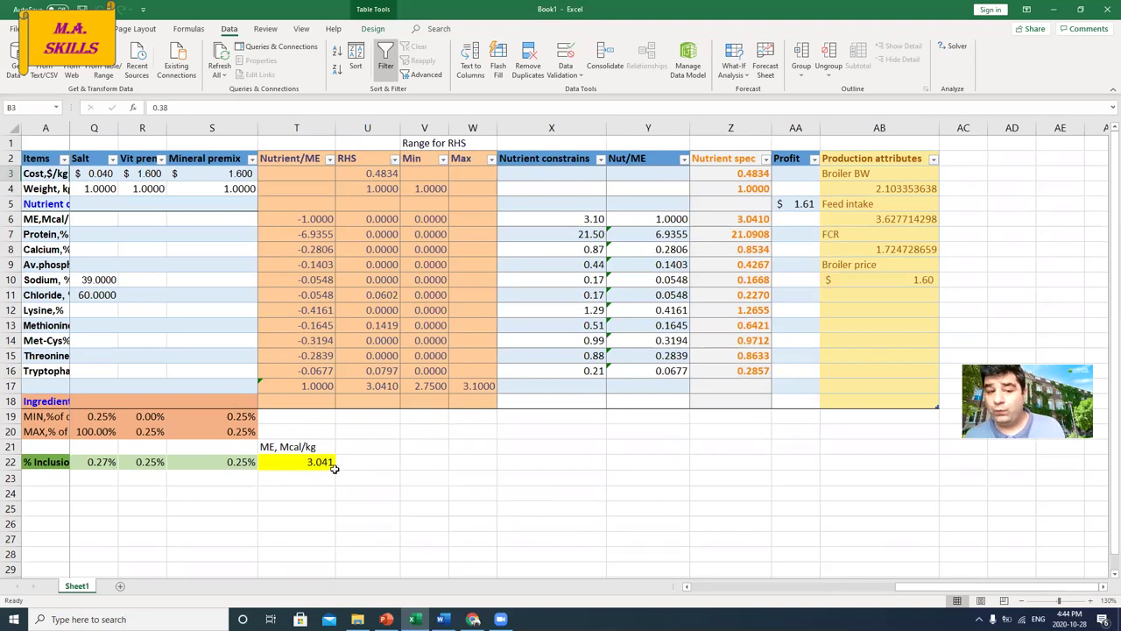
left_click(317, 460)
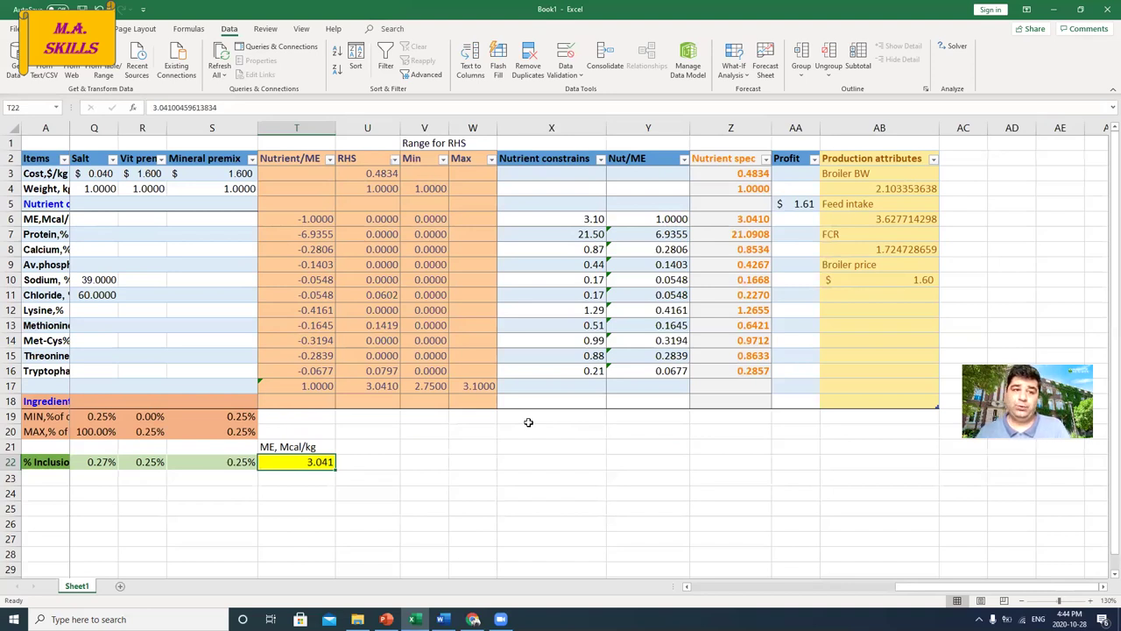
type("3.1")
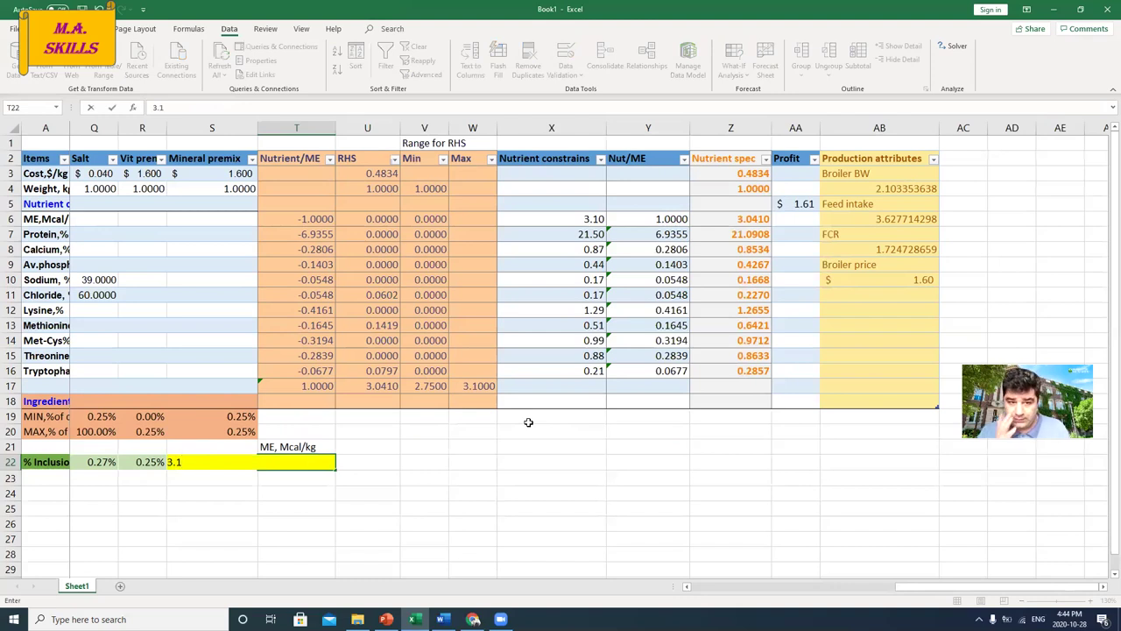
key("Return")
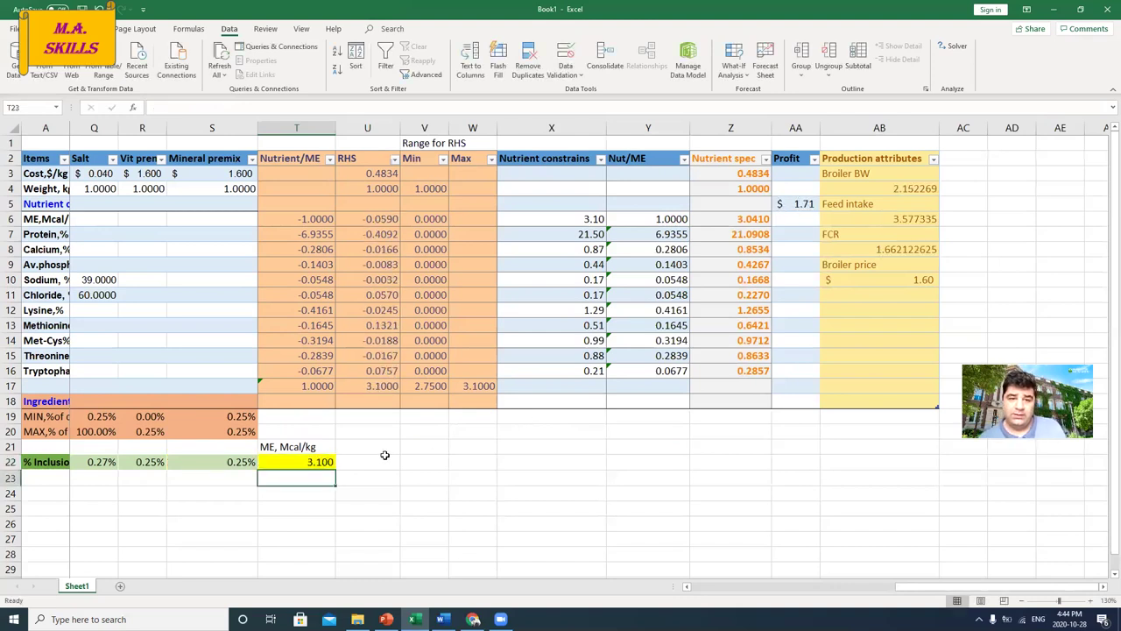
left_click(305, 461)
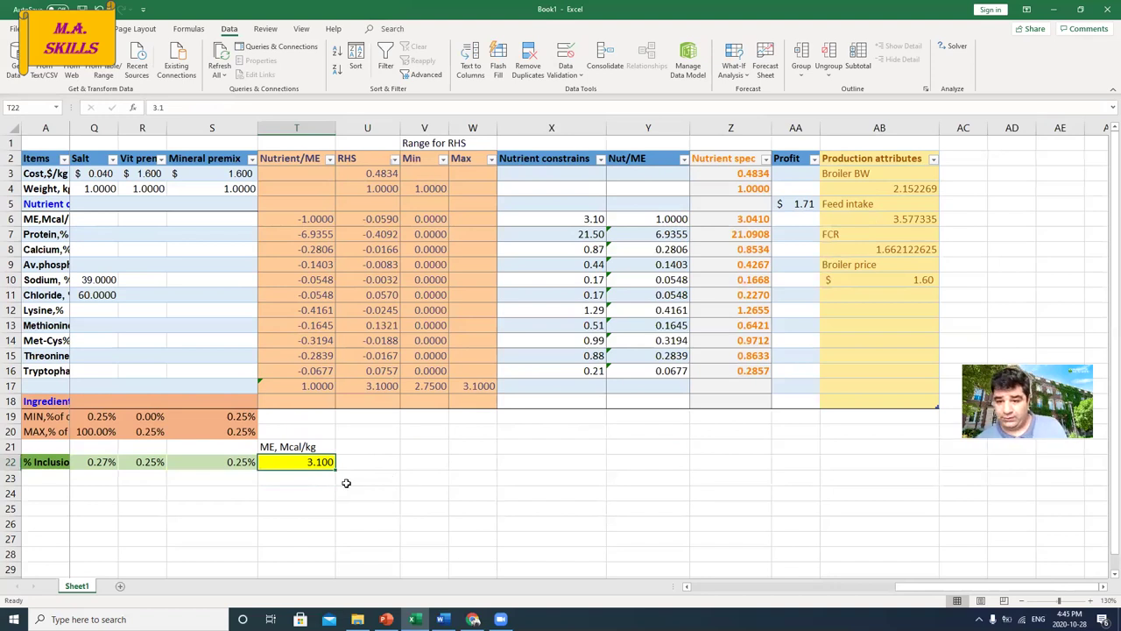
Set the corn cost per kg in B3 to 0.4.
left_click_drag(891, 586, 605, 599)
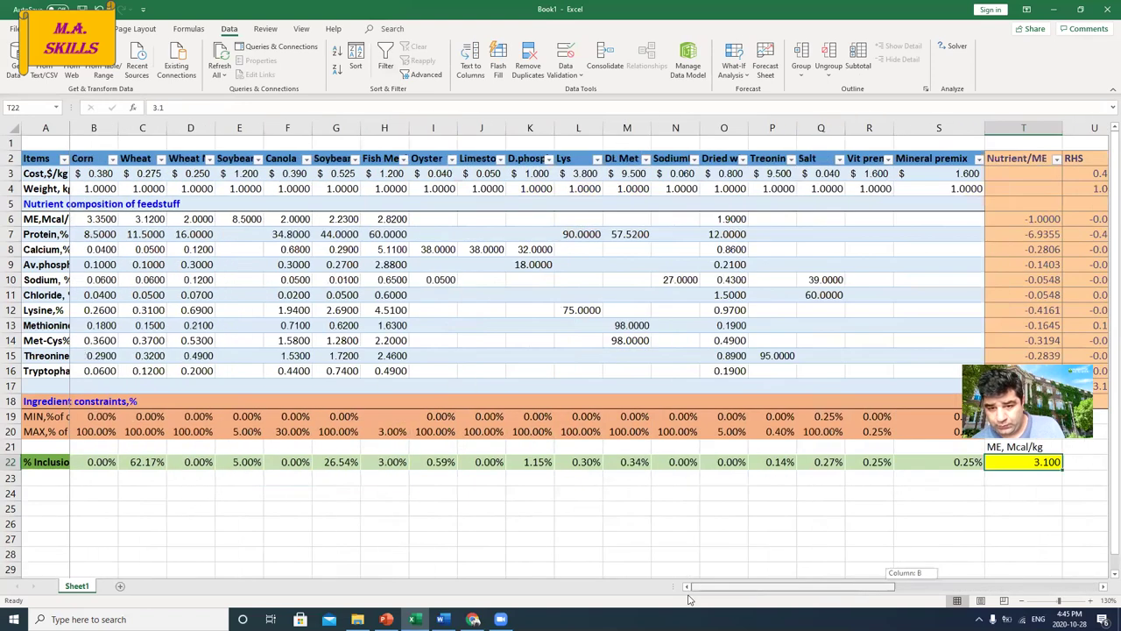
left_click(95, 172)
type("0.4")
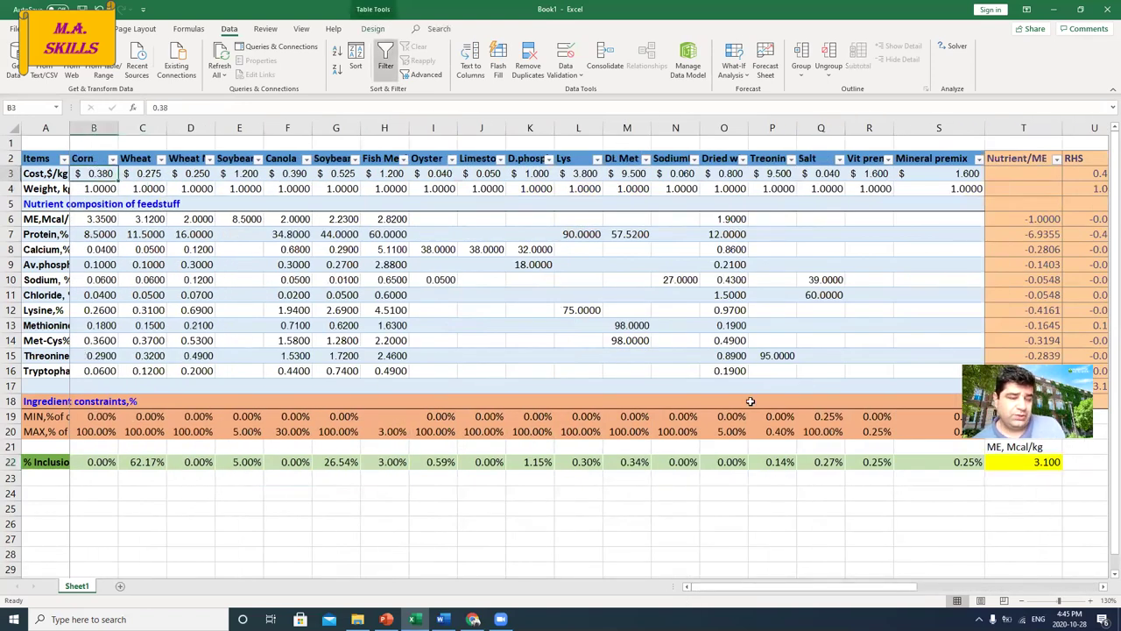
key("Return")
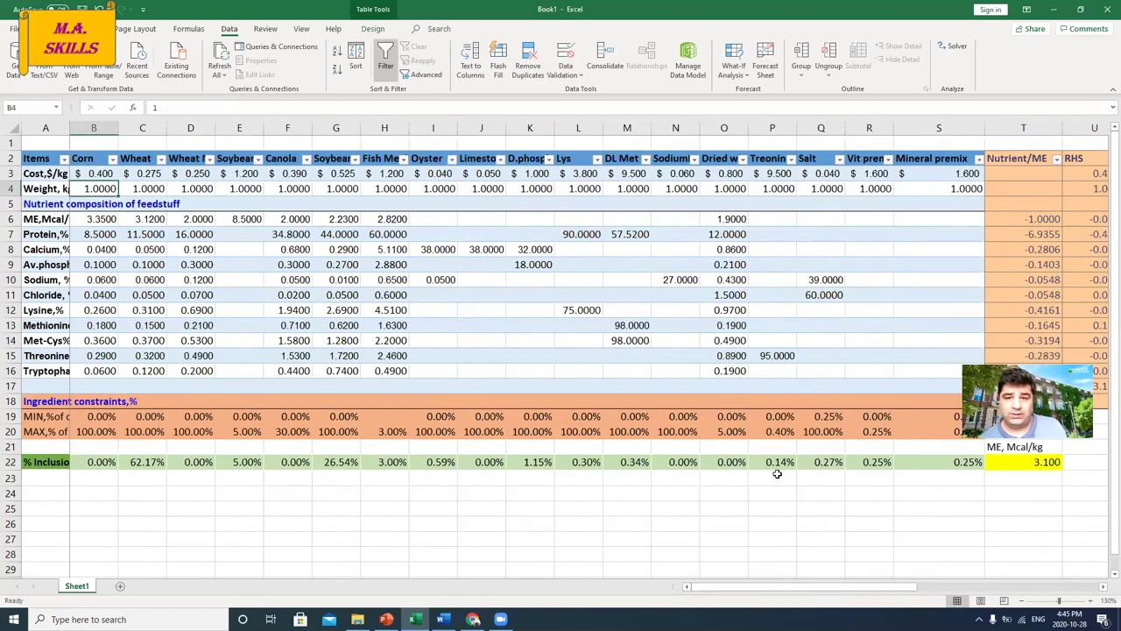
Run Solver with the 0.400 corn cost, keep the Solver solution, and inspect the dietary ME in T22.
left_click(956, 51)
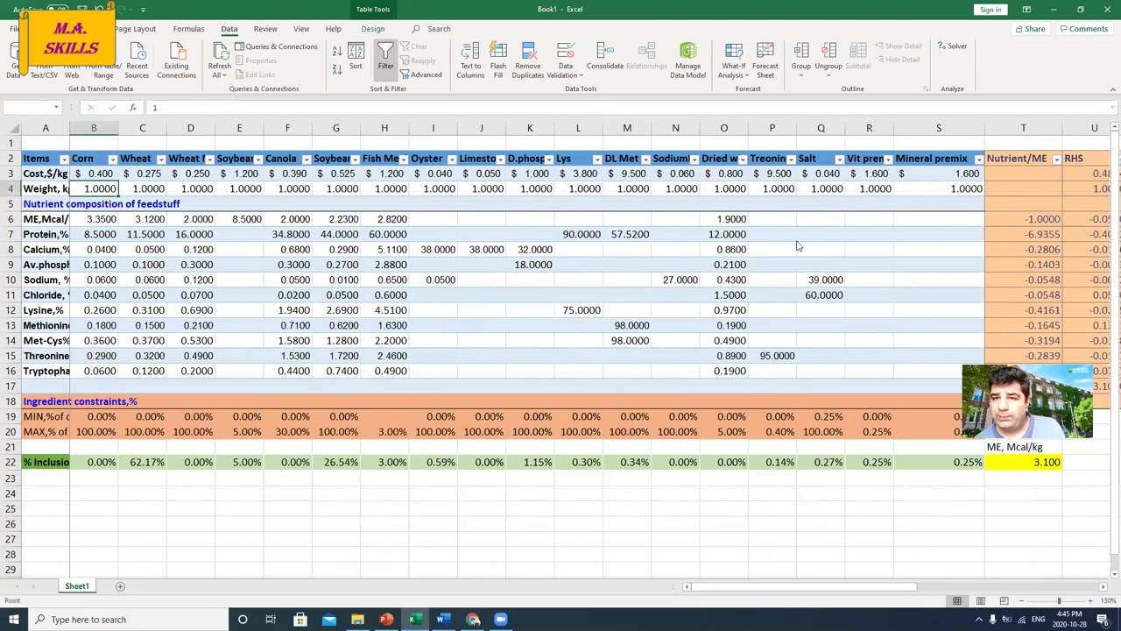
left_click(473, 408)
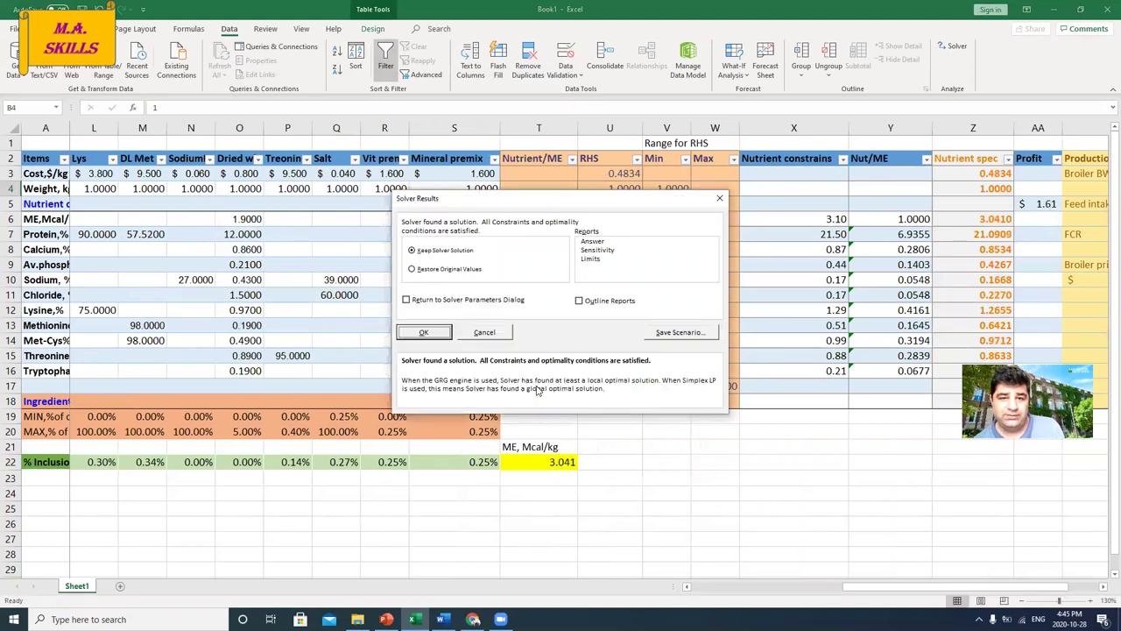
left_click(423, 335)
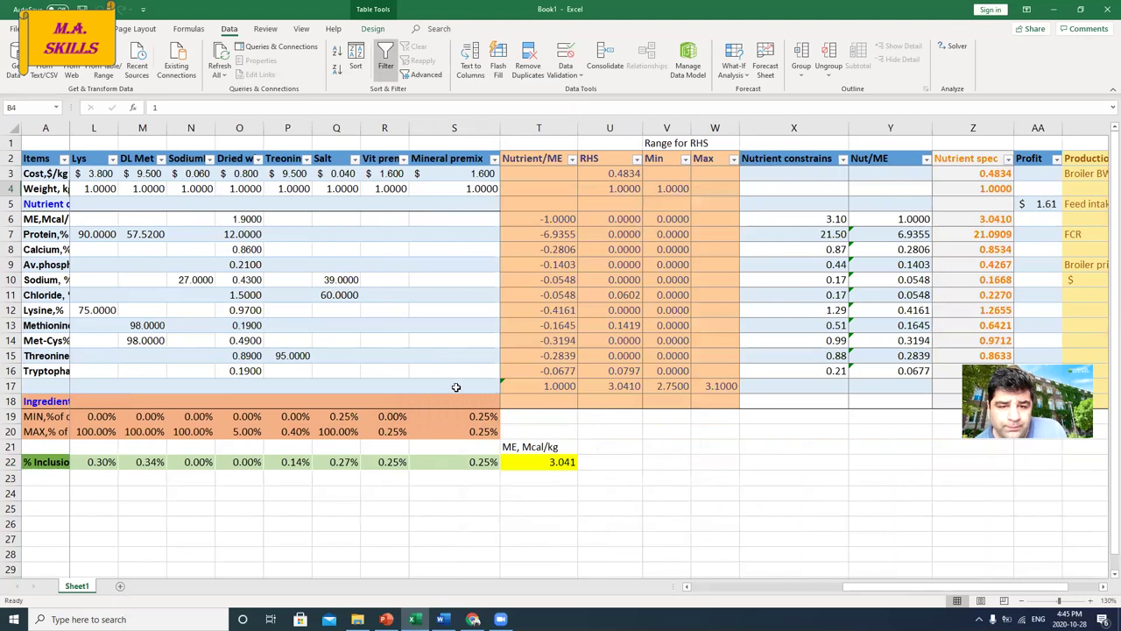
left_click(550, 471)
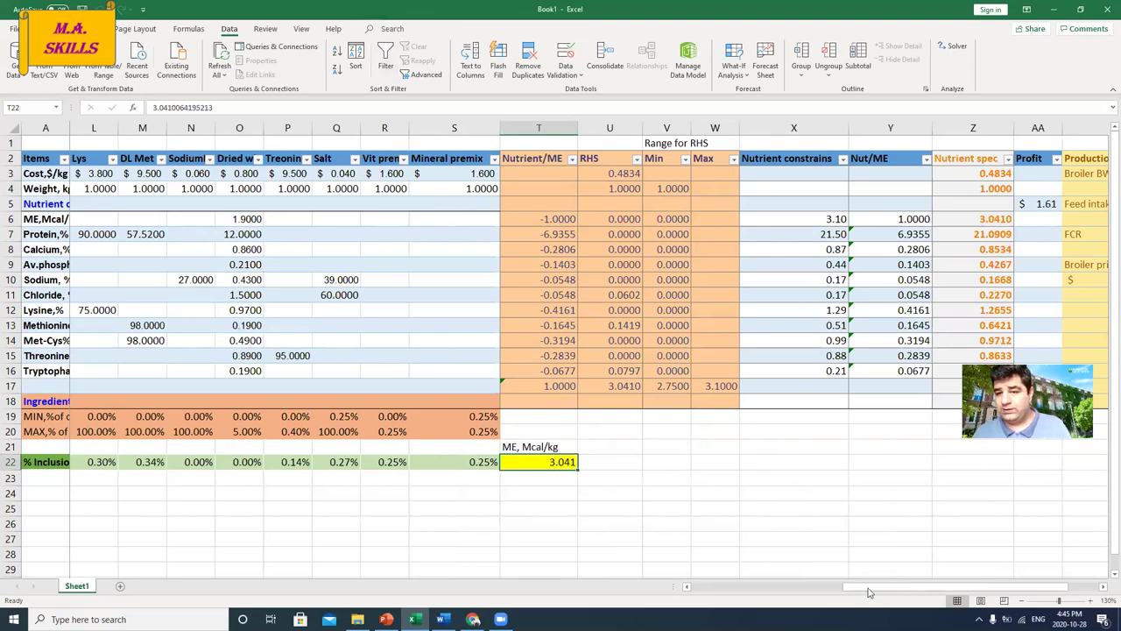
Set the corn cost per kg in B3 to 0.3 and widen column G to fit the SoybeanMeal header.
left_click_drag(903, 593, 728, 580)
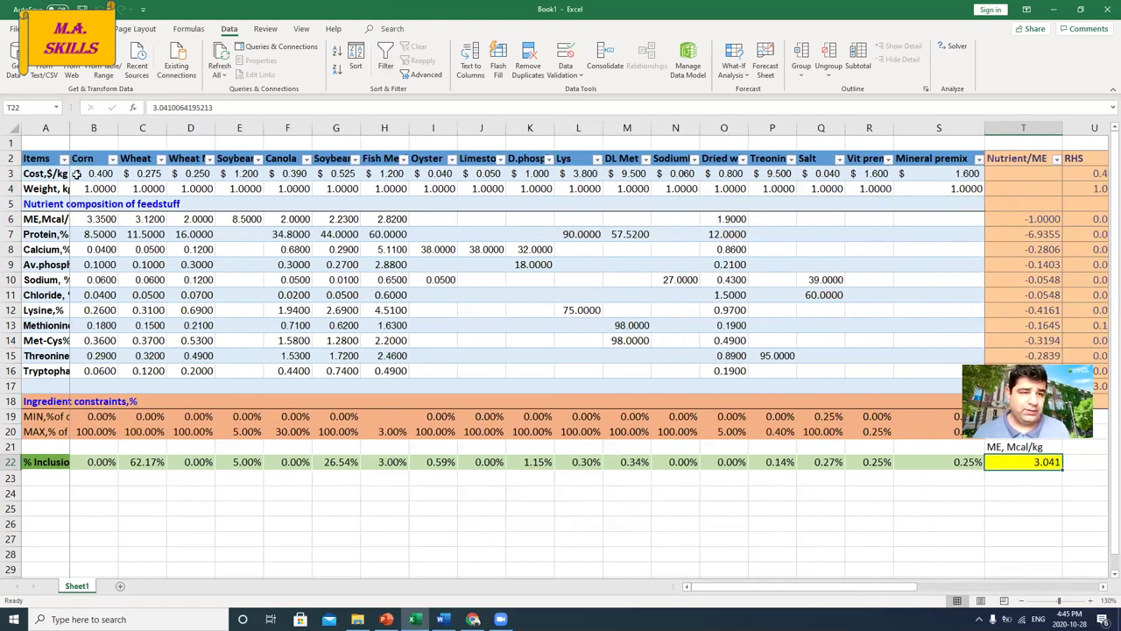
left_click(77, 174)
type("0.3")
key("Return")
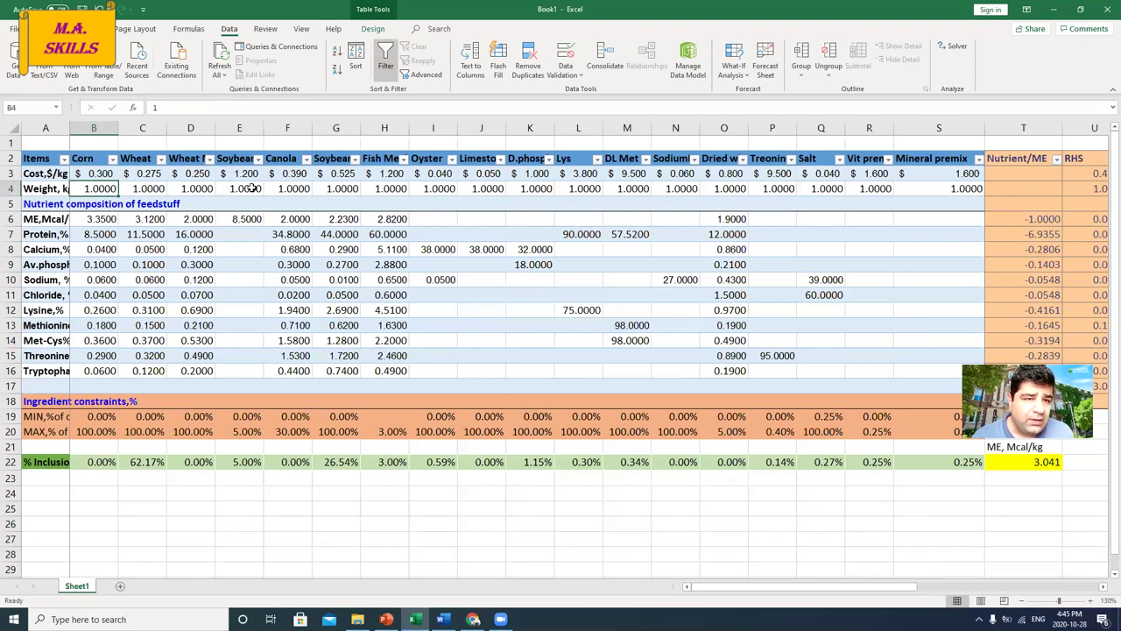
double_click(360, 128)
Calculate a 30% increase of the soybean meal cost in Calculator as 0.525 × 0.3 + 0.525, then close Calculator.
left_click(347, 174)
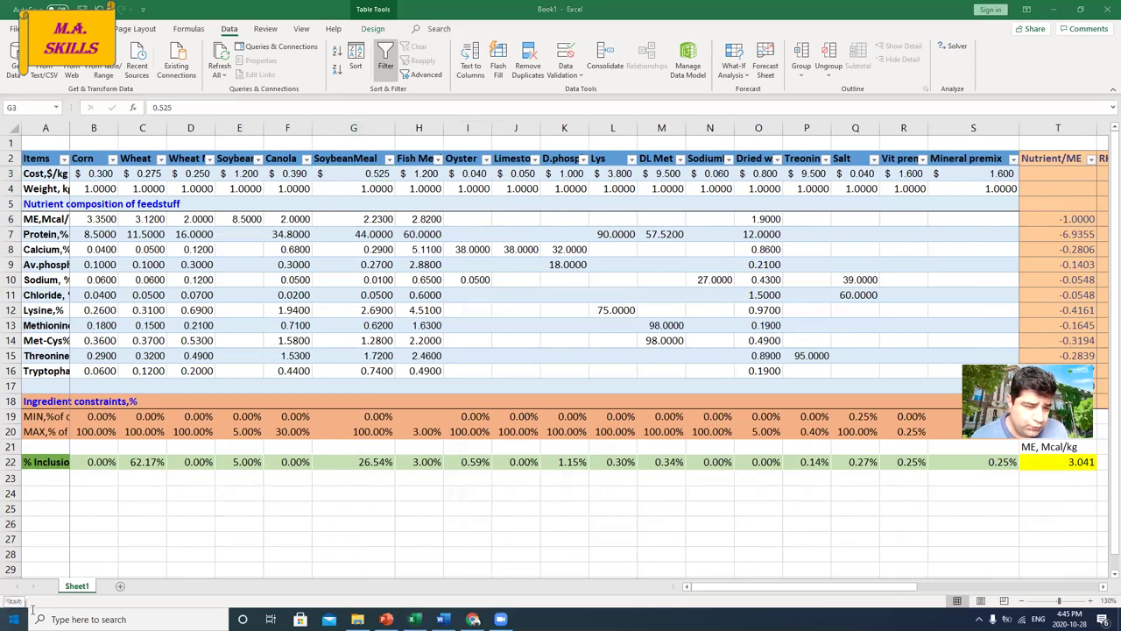
key("super")
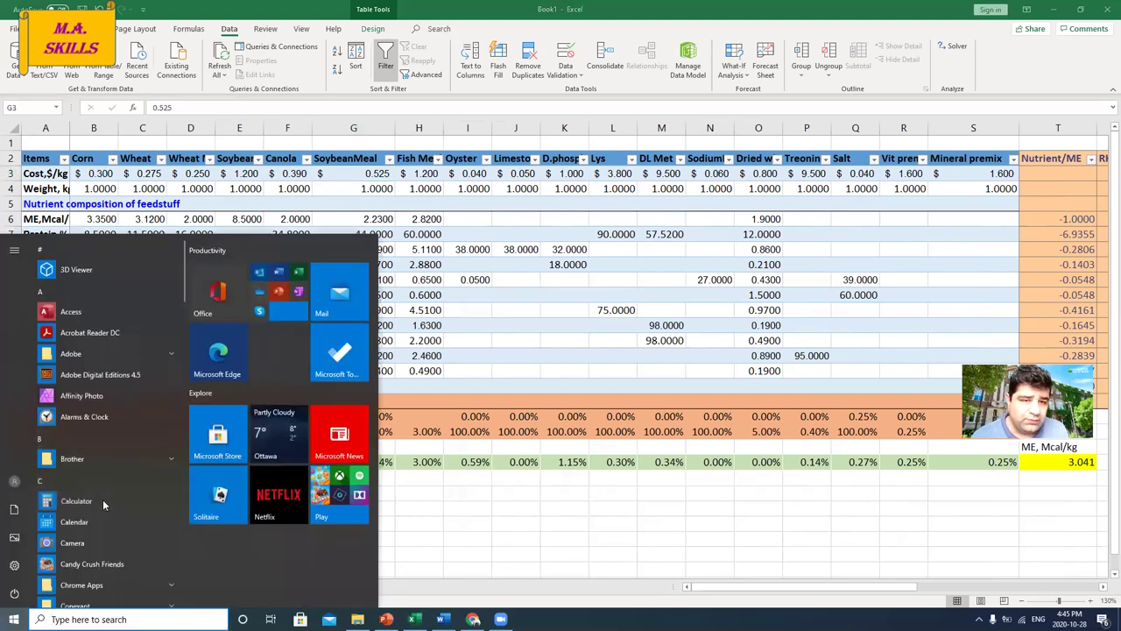
left_click(75, 500)
type("0.525")
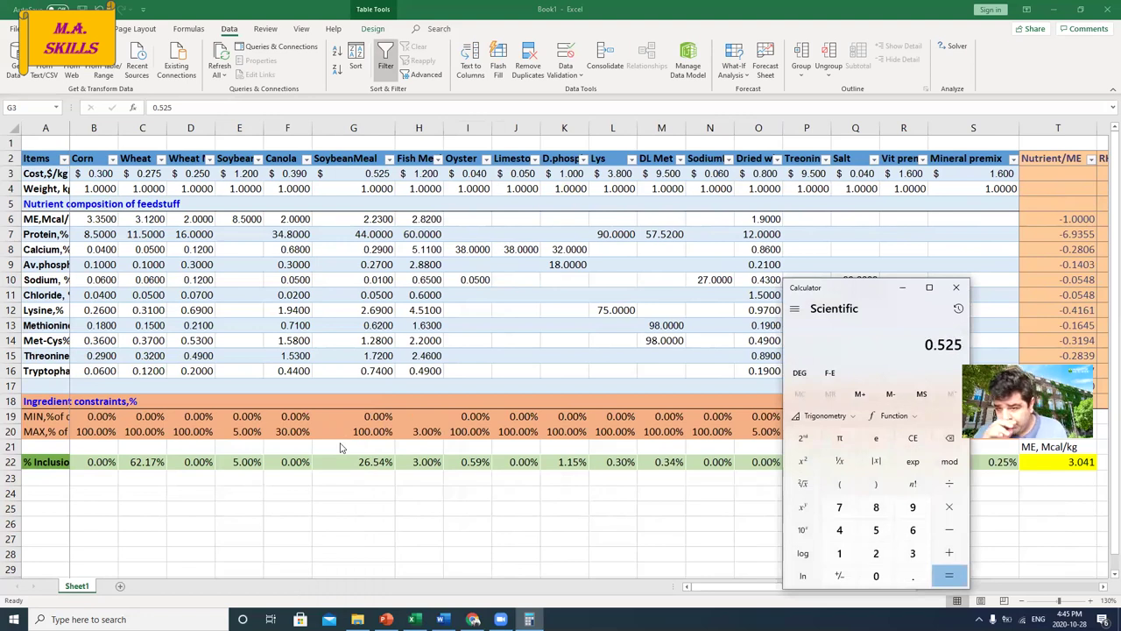
type("*0.")
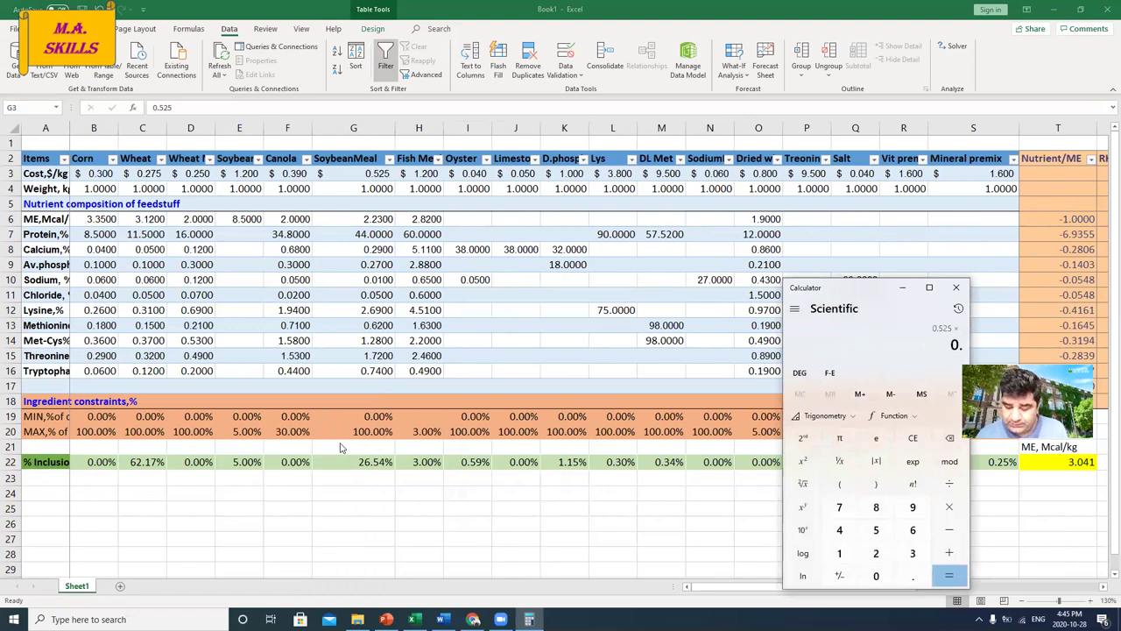
key("Return")
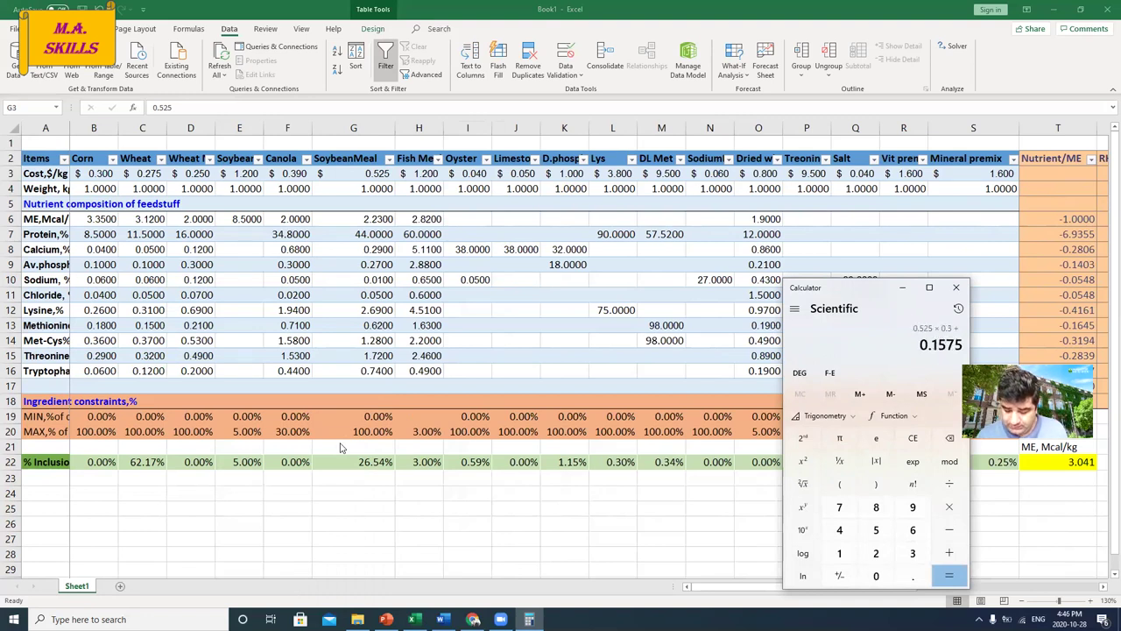
type("+0.")
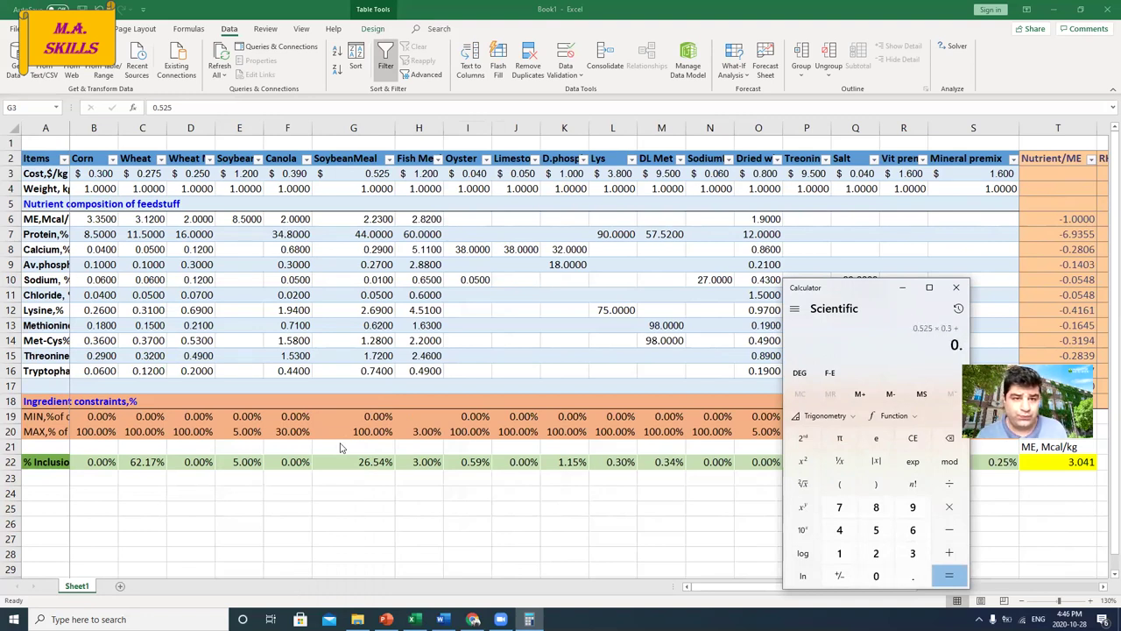
type("525")
key("Return")
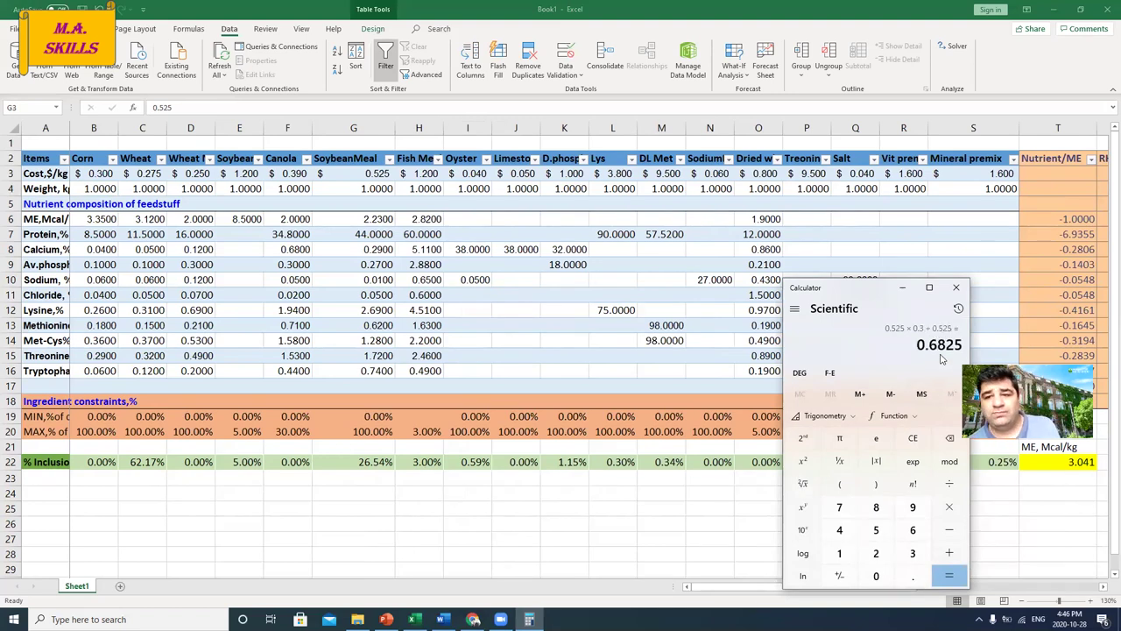
left_click(956, 287)
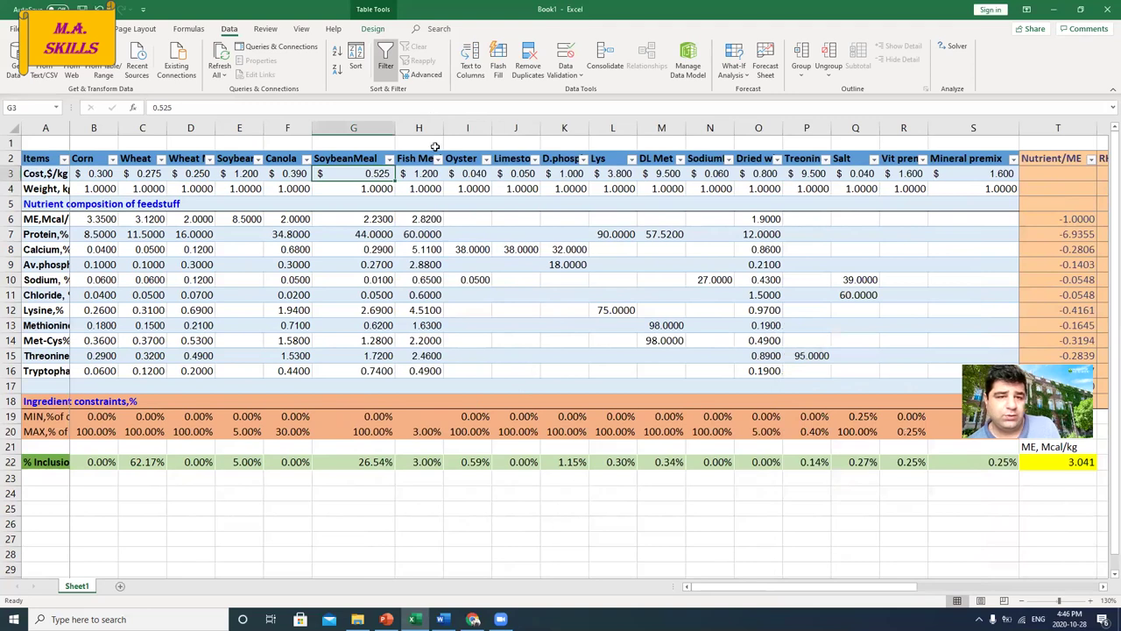
Set the soybean meal cost per kg in G3 to 0.69.
type("0.69")
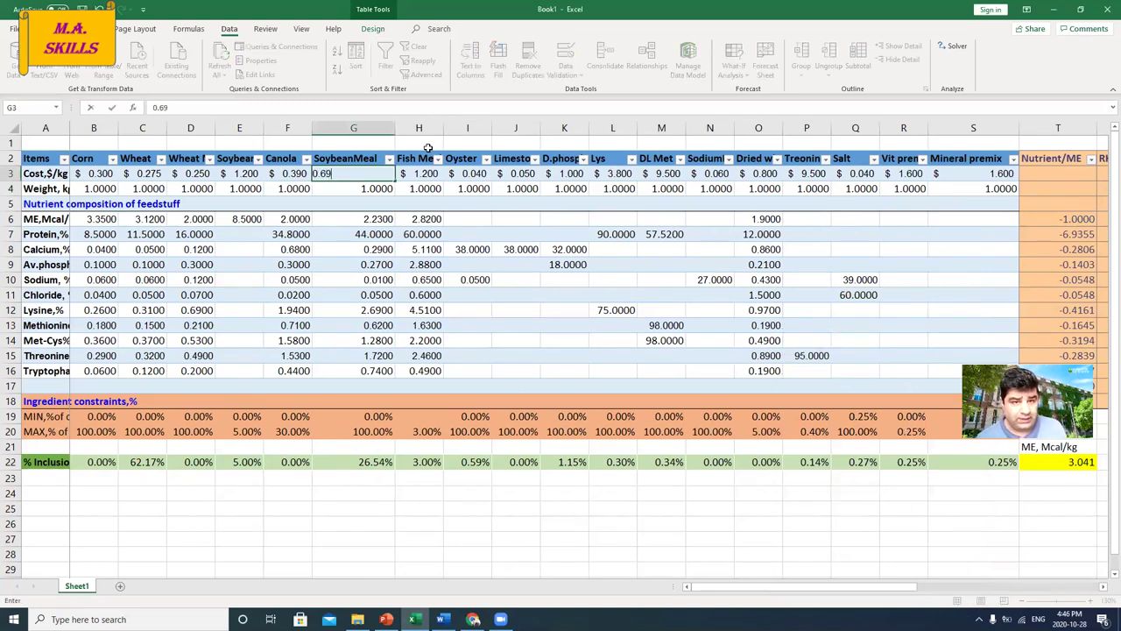
key("Return")
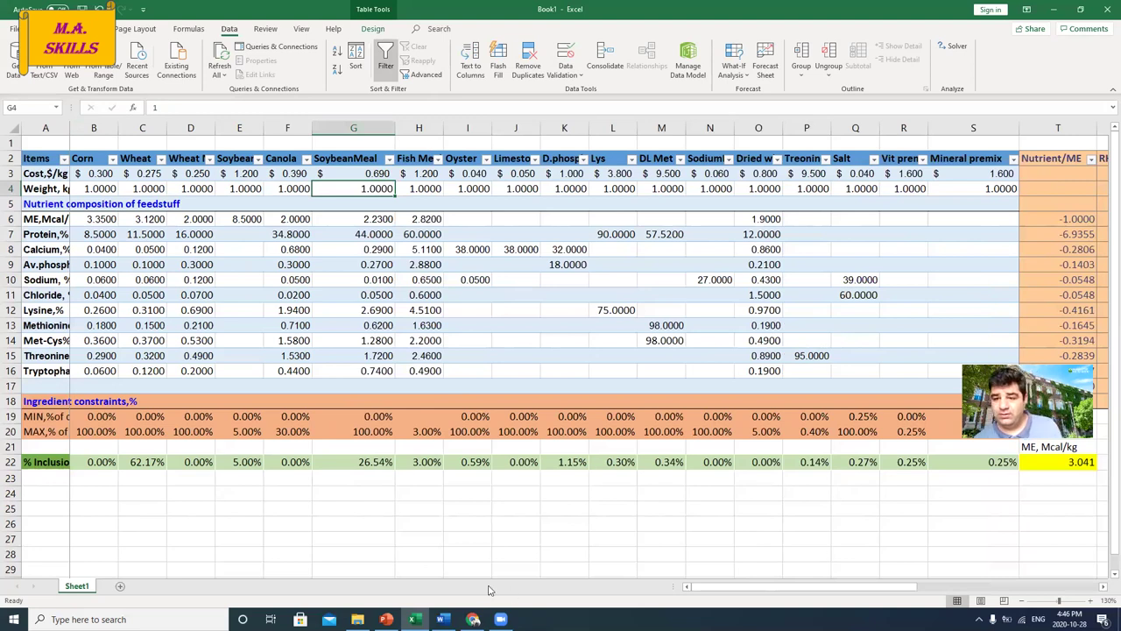
Set the dietary ME, Mcal/kg value in T22 back to 3.1 as the starting value.
left_click_drag(725, 586, 832, 599)
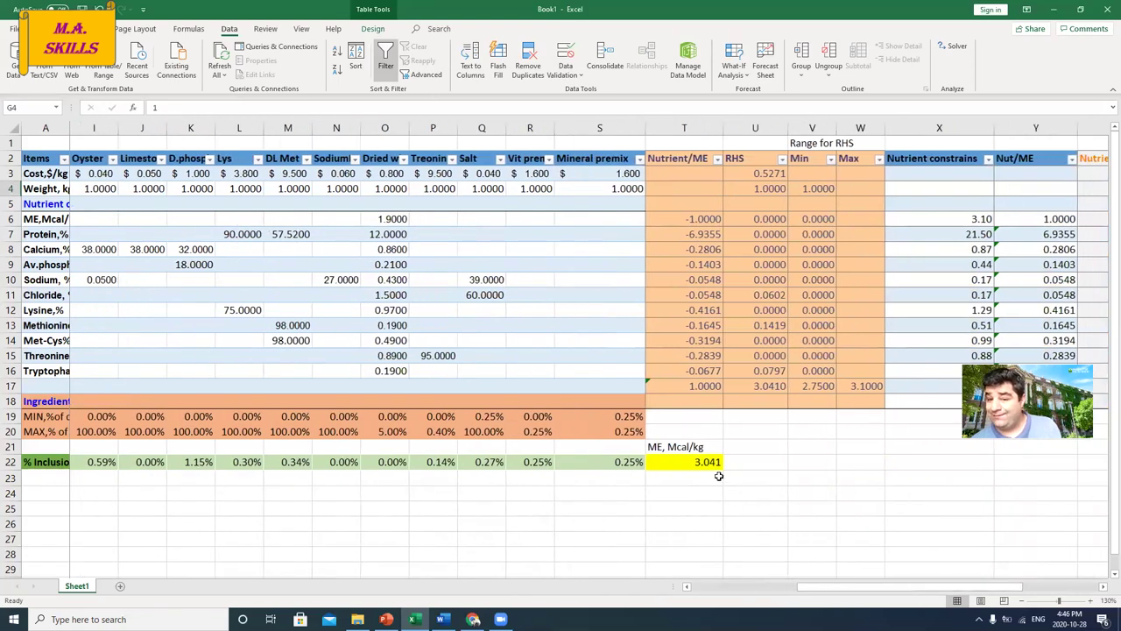
scroll(718, 476, "down", 2)
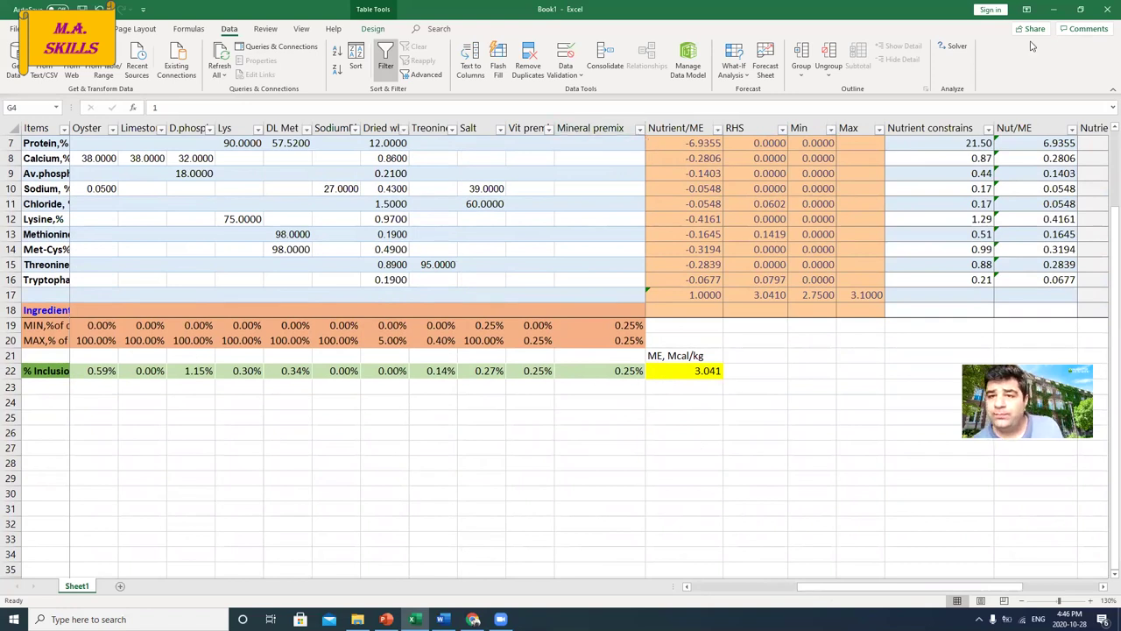
left_click(697, 369)
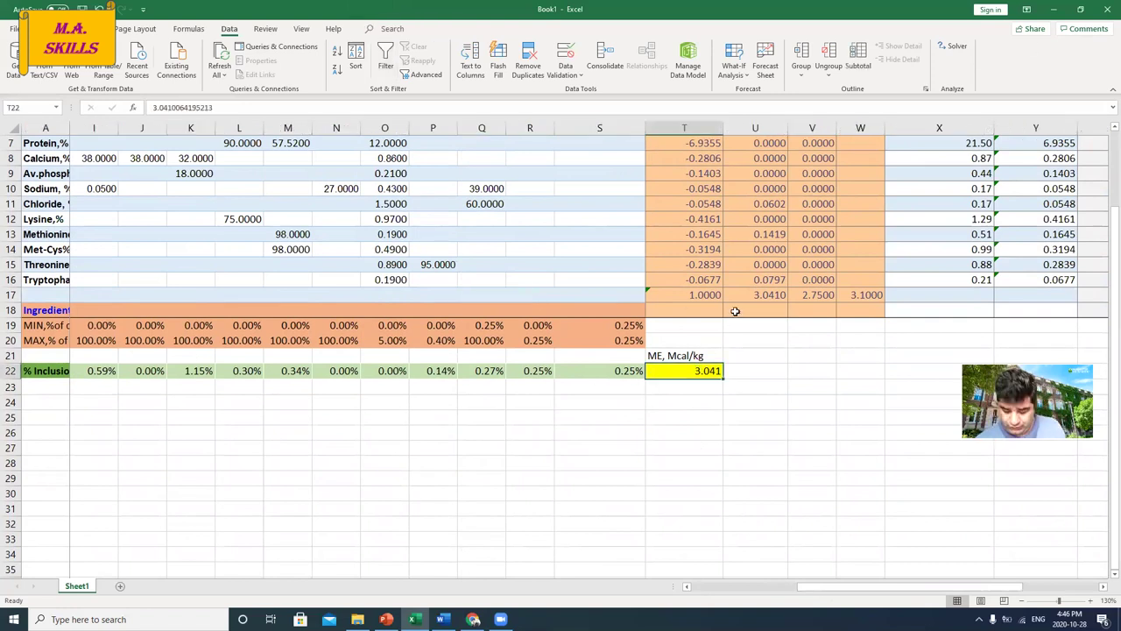
type("3.1")
key("Return")
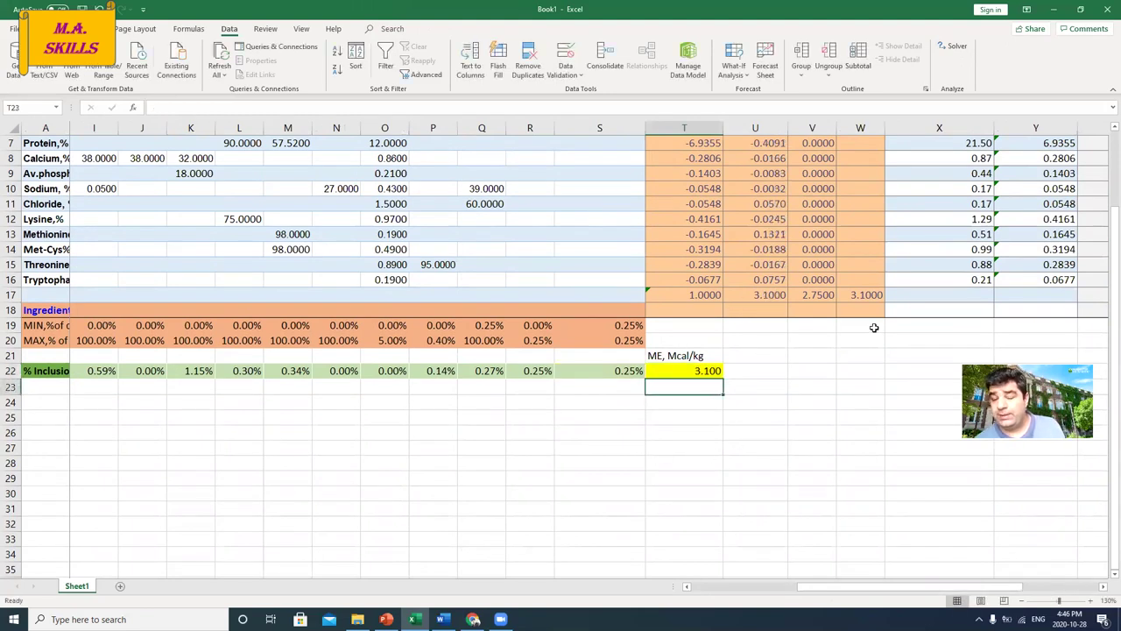
Run Solver with the 0.300 corn and 0.690 soybean meal costs, keeping the solution, and review the dietary ME and ingredient inclusions.
left_click(963, 48)
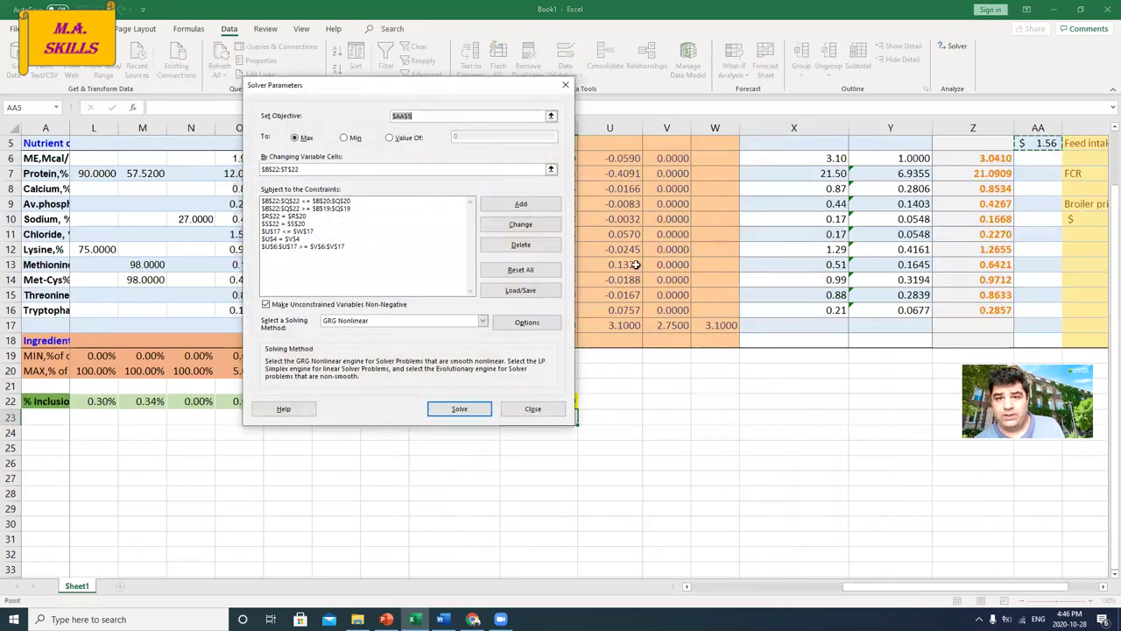
left_click(442, 409)
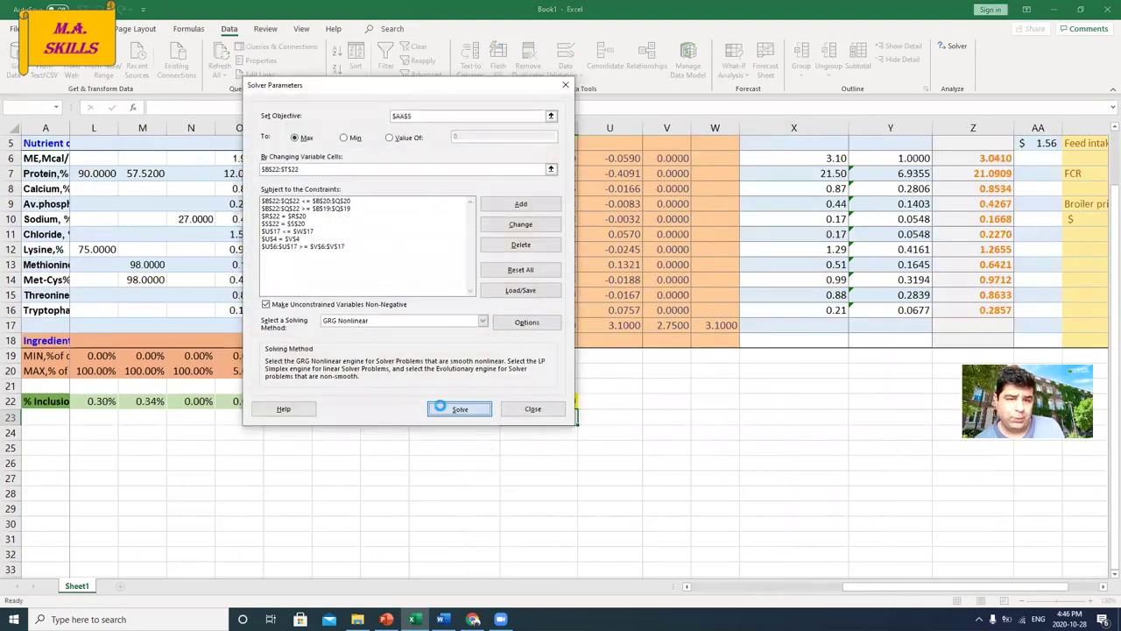
left_click(424, 333)
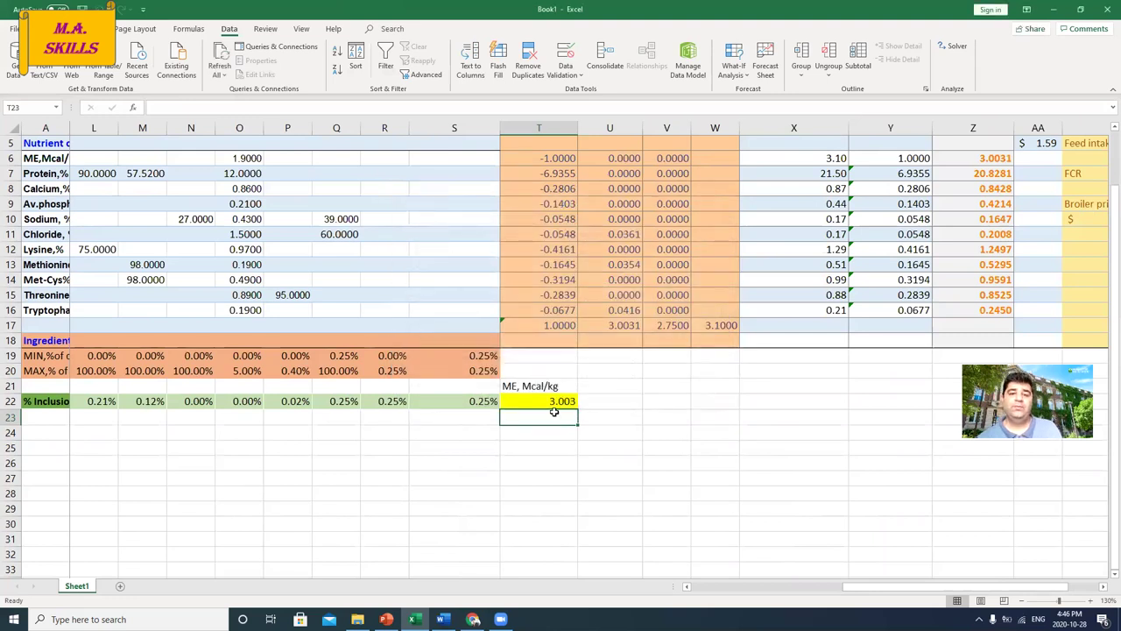
left_click(542, 400)
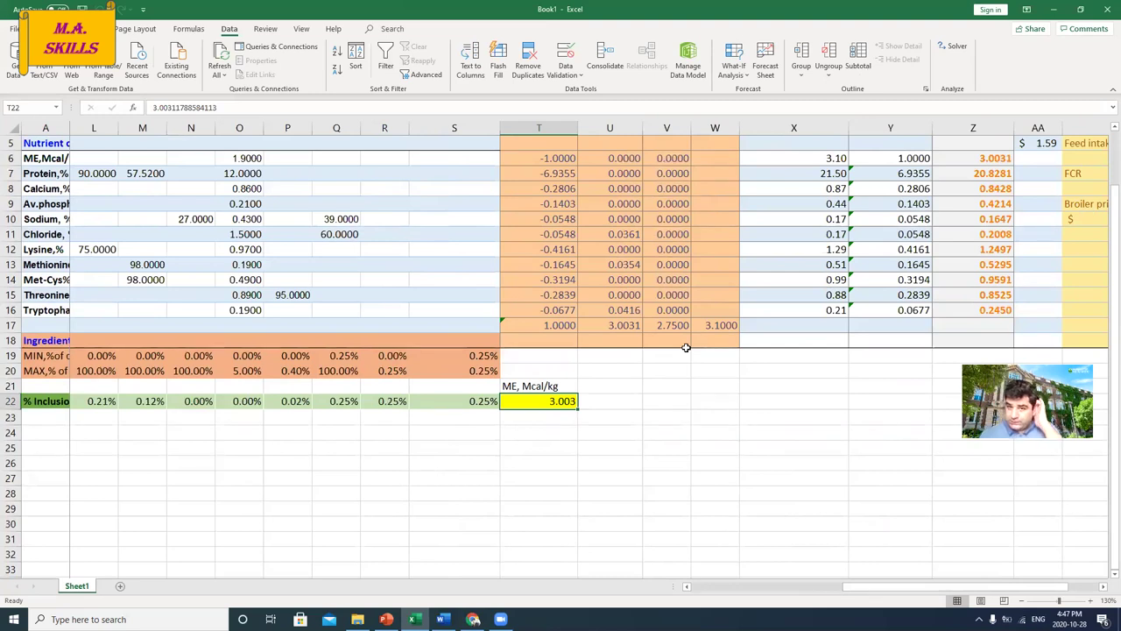
scroll(683, 345, "down", 1)
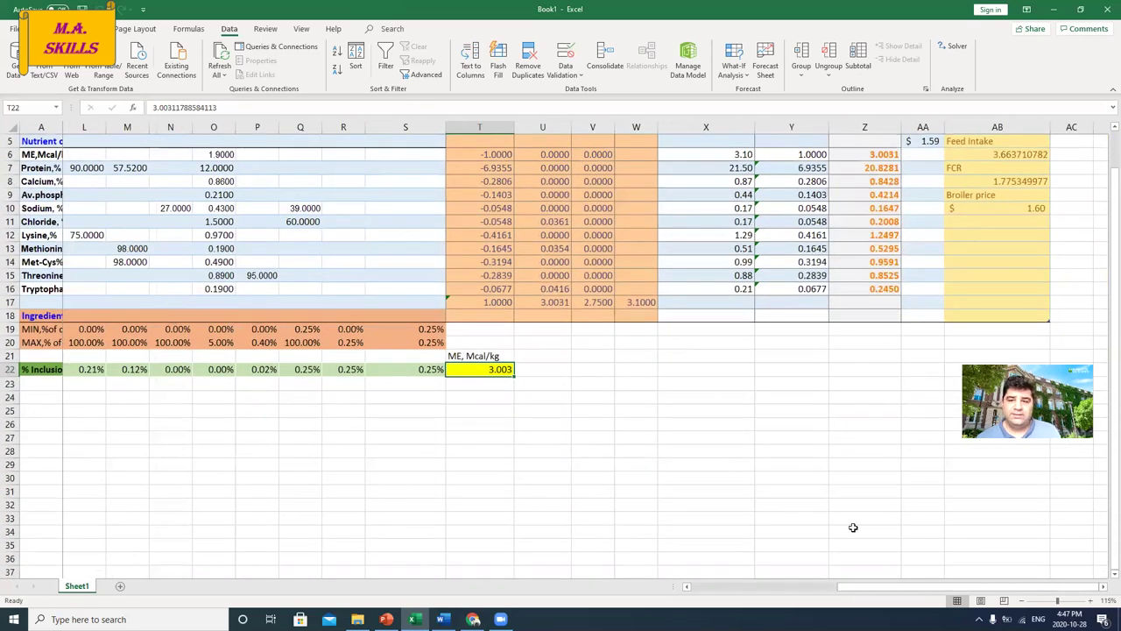
left_click_drag(926, 586, 725, 585)
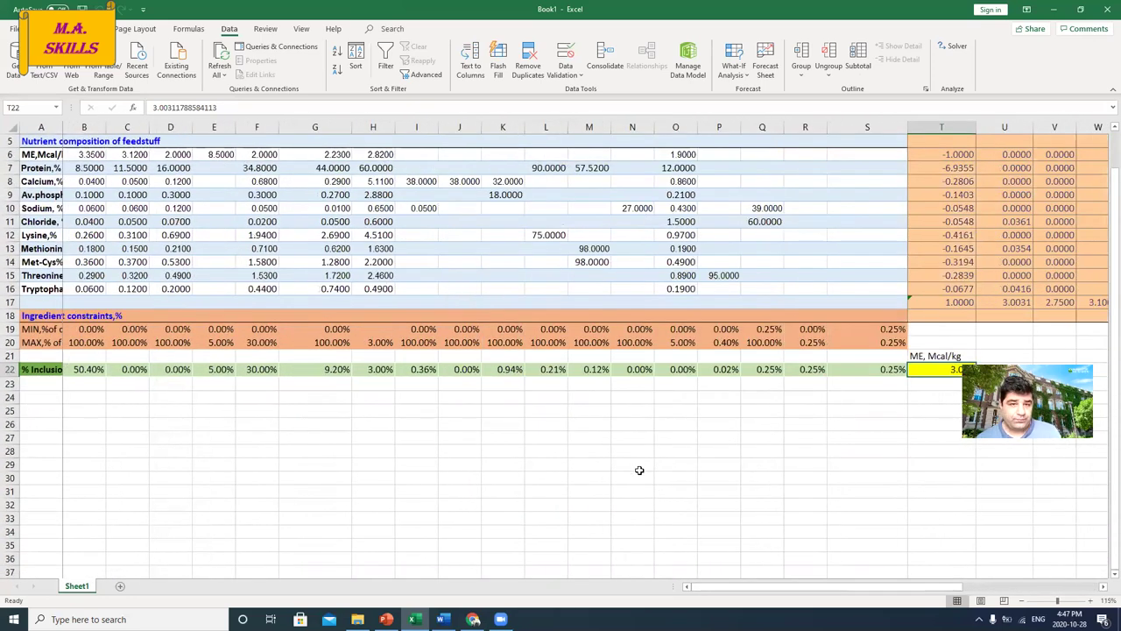
scroll(638, 451, "up", 2)
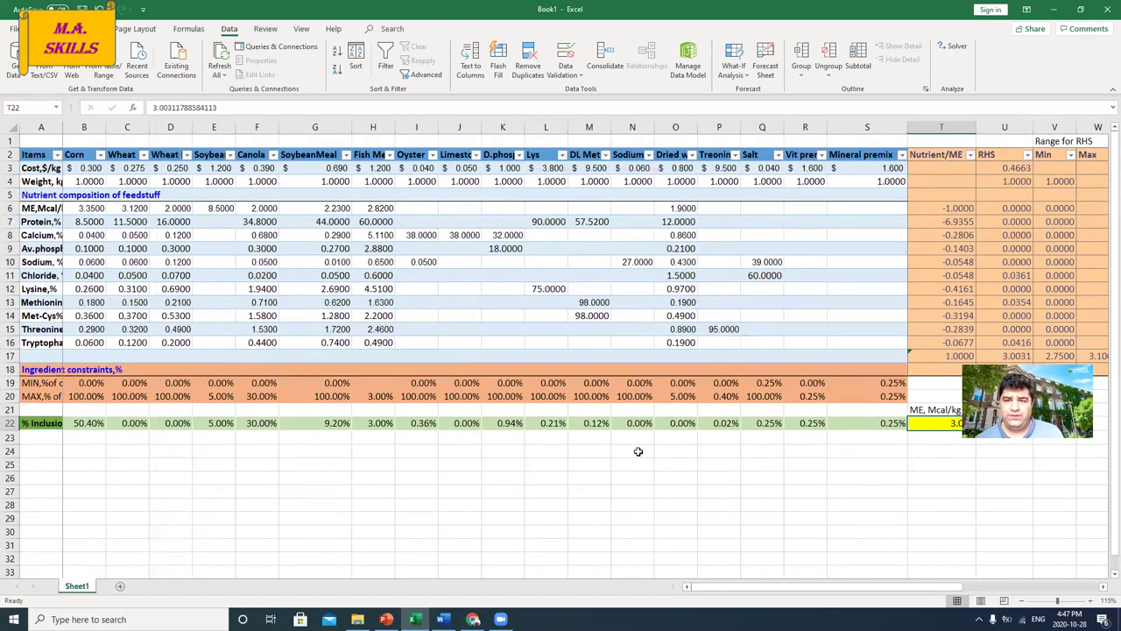
scroll(638, 451, "down", 2)
scroll(637, 453, "up", 1)
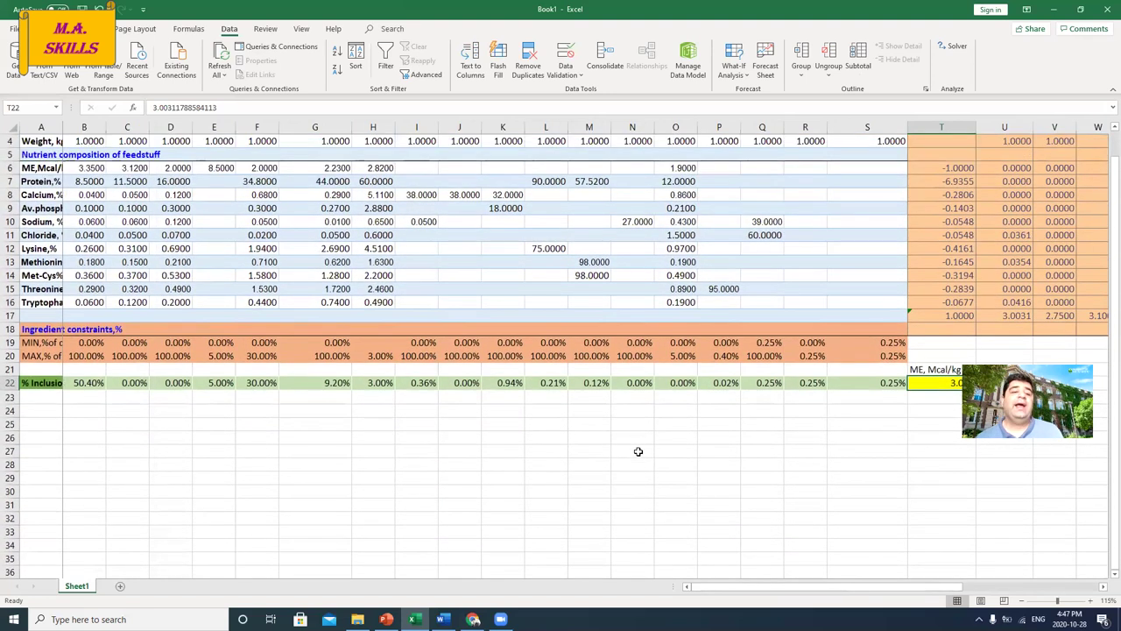
left_click(162, 426)
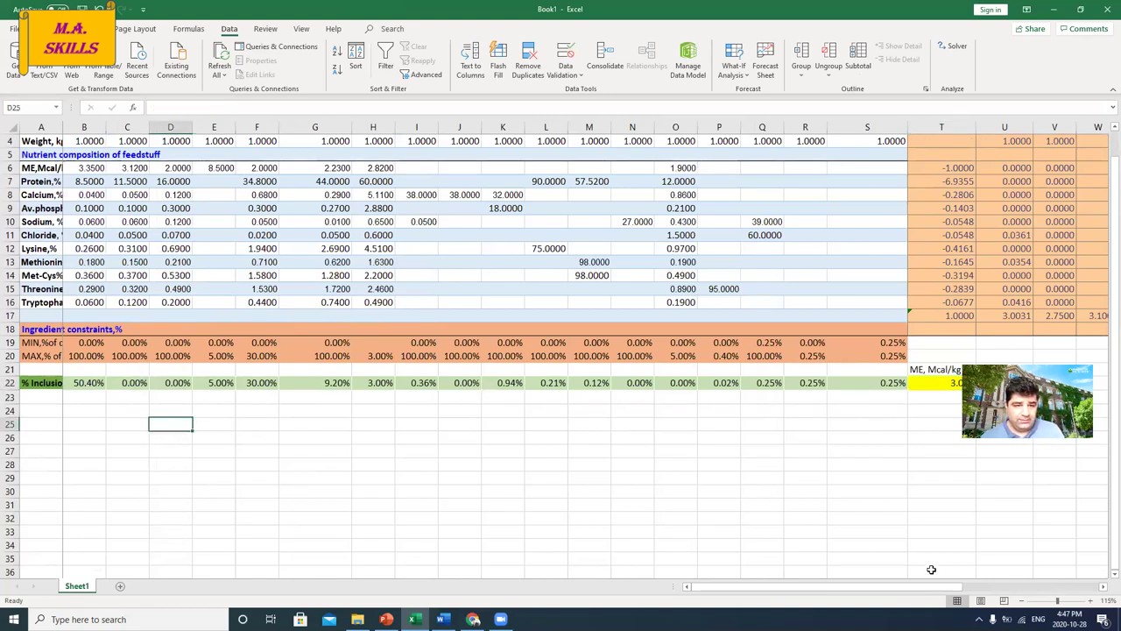
type("=")
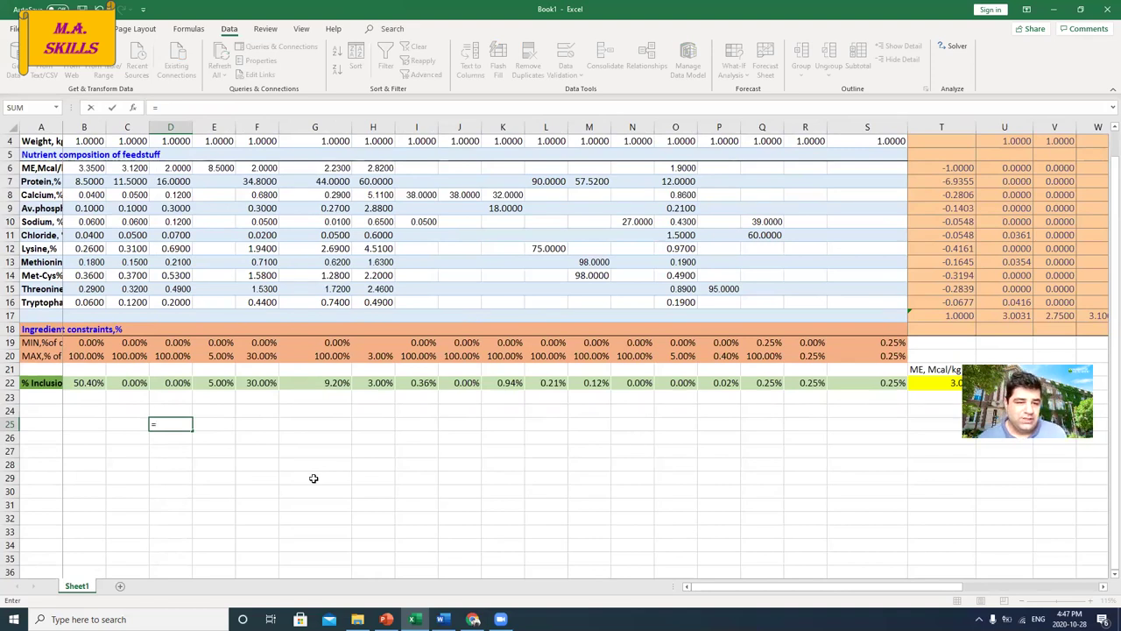
left_click(205, 427)
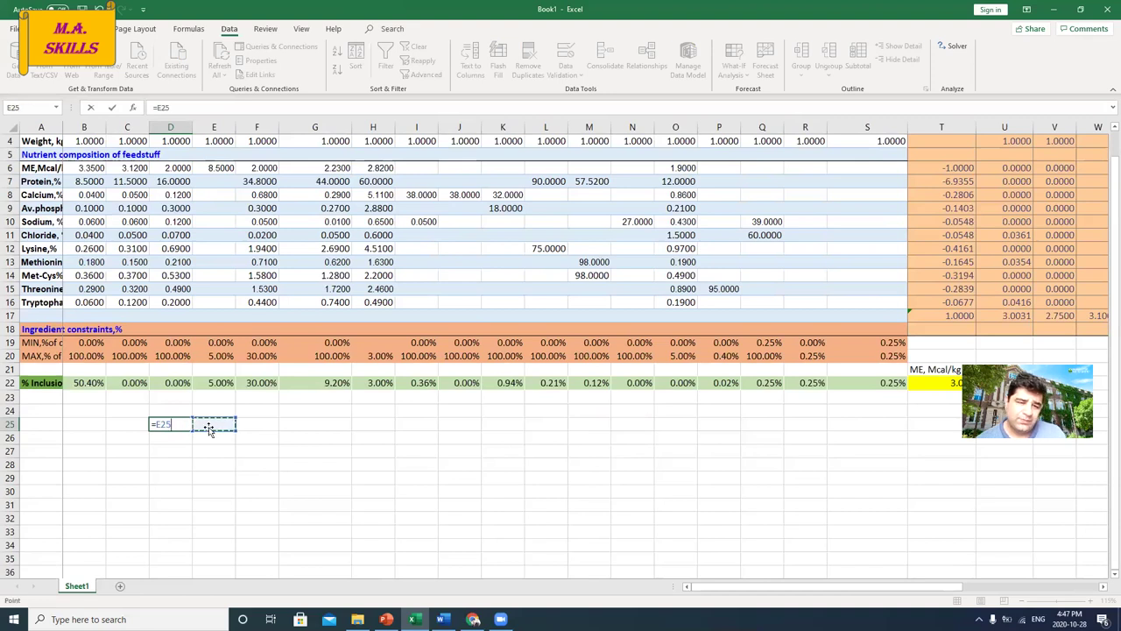
key("Escape")
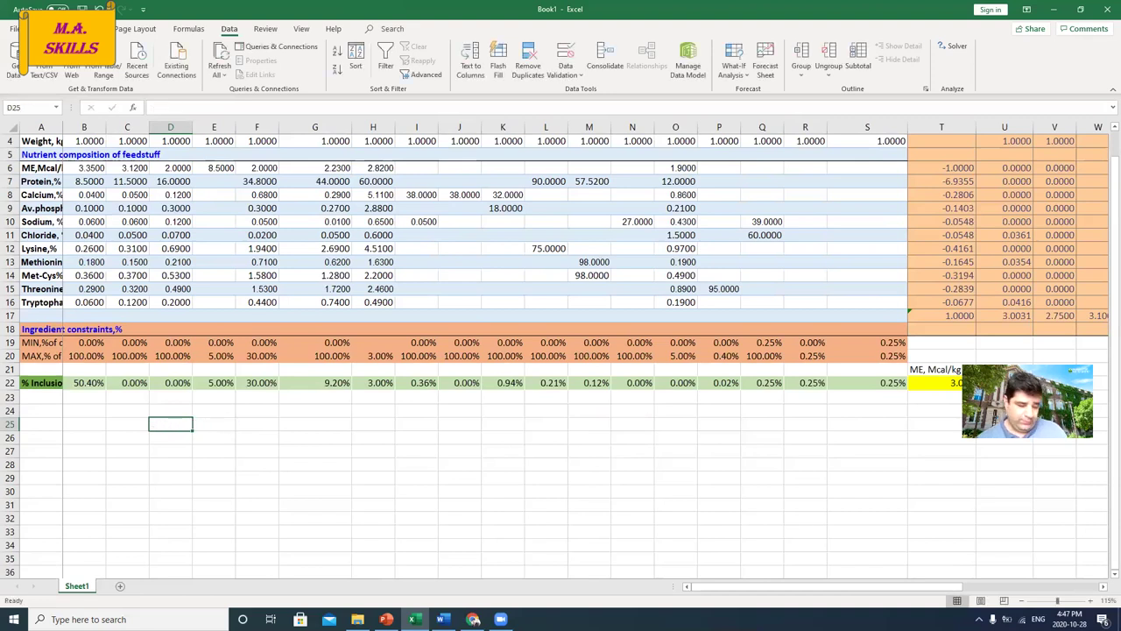
Enter the heading Feed ingredients in D25 and widen column D to fit it.
type("F")
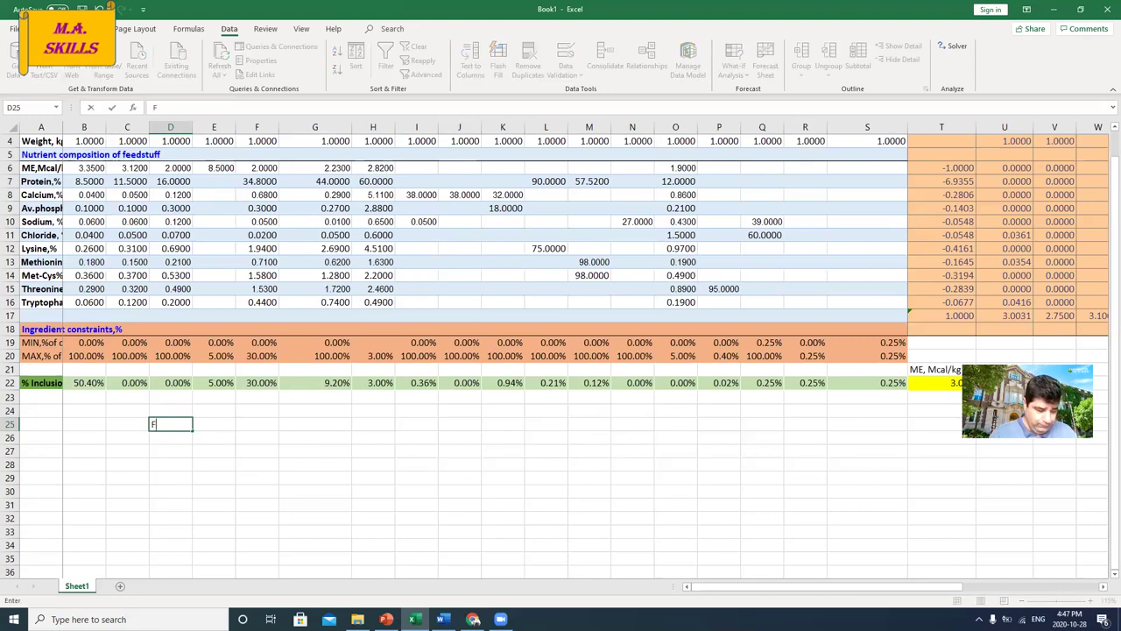
type("eed ingredi")
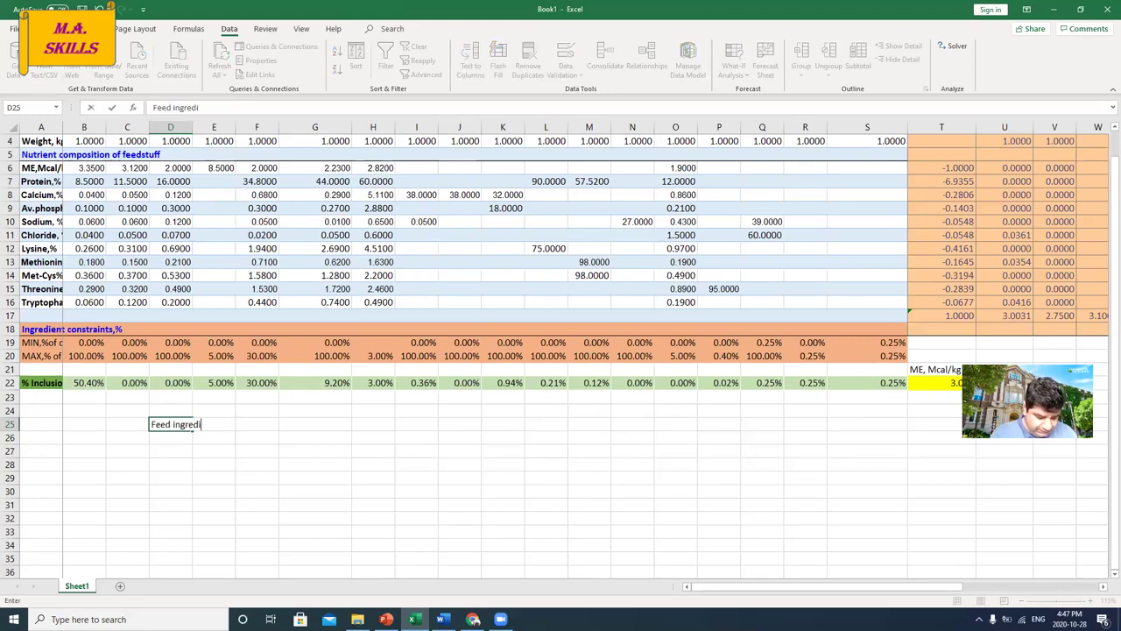
type("ents")
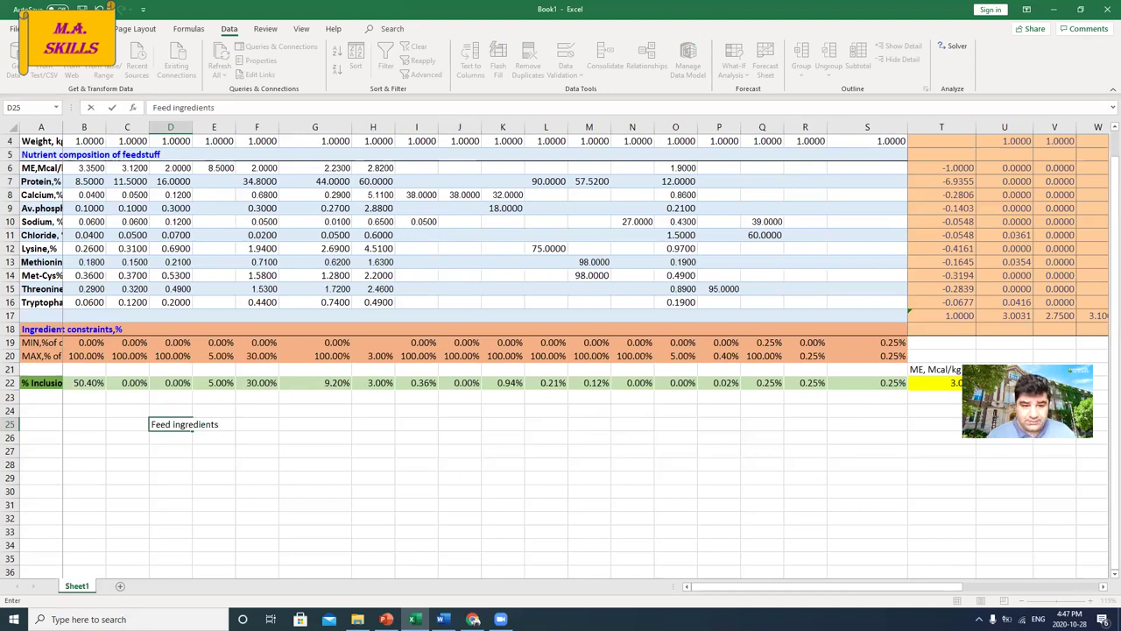
key("Tab")
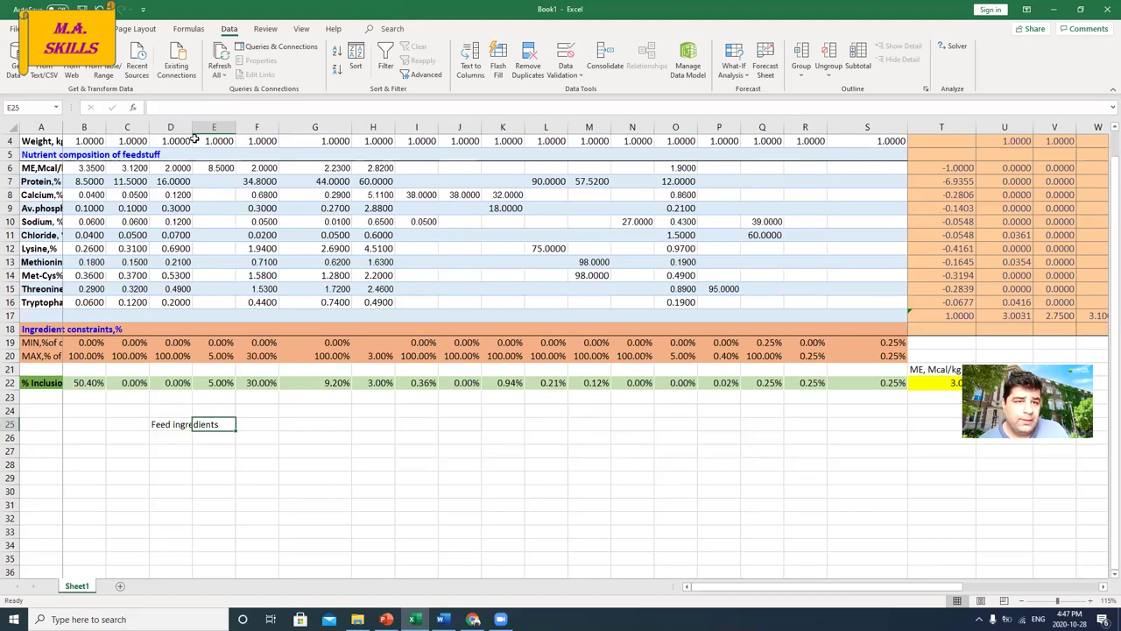
left_click_drag(189, 133, 225, 133)
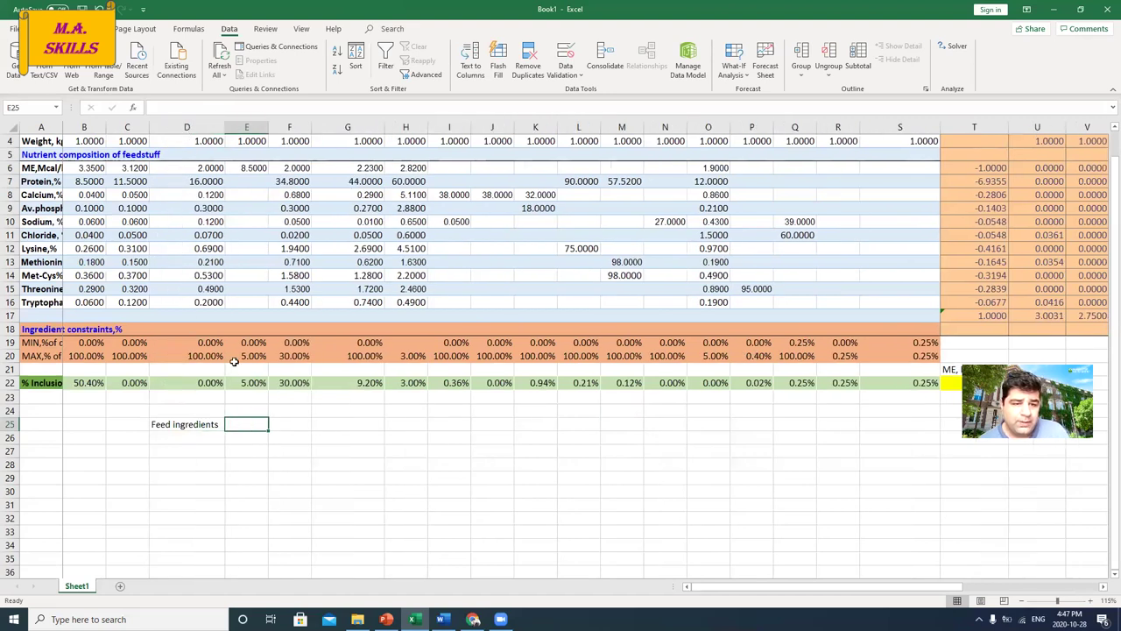
Enter the heading Inclusion% in E25 beside the Feed ingredients heading.
type("I")
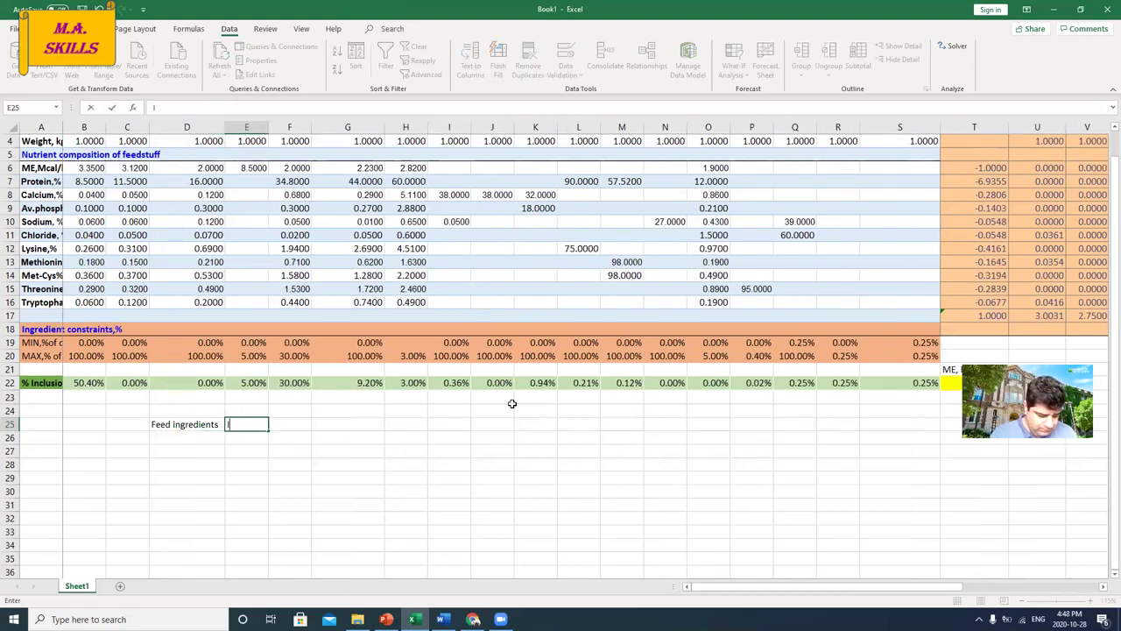
type("nclusion")
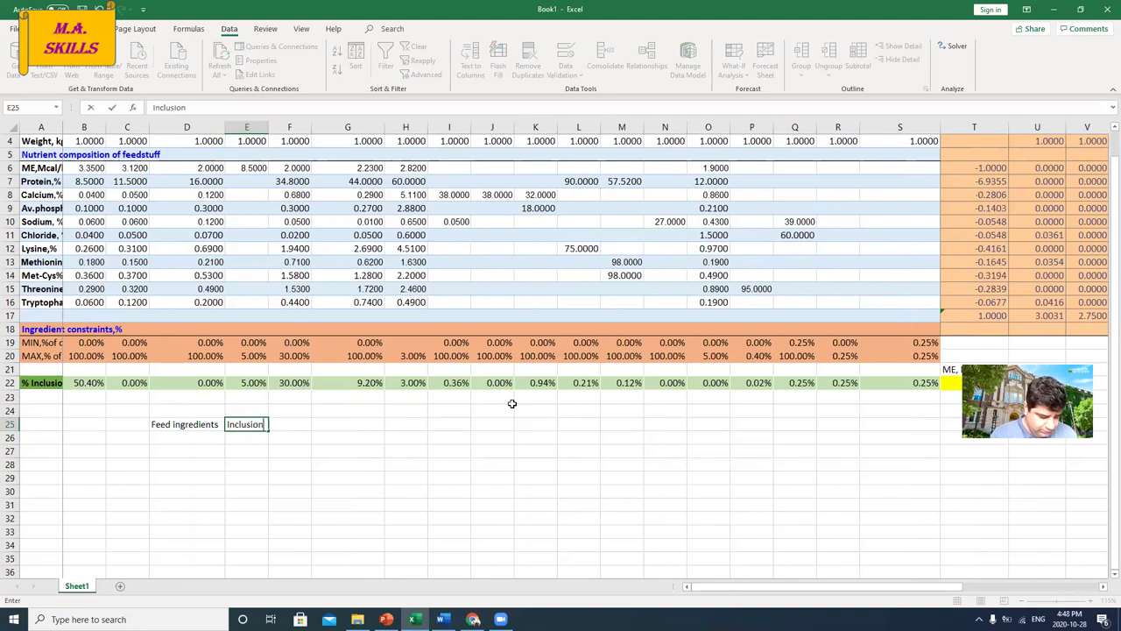
type("%")
key("Return")
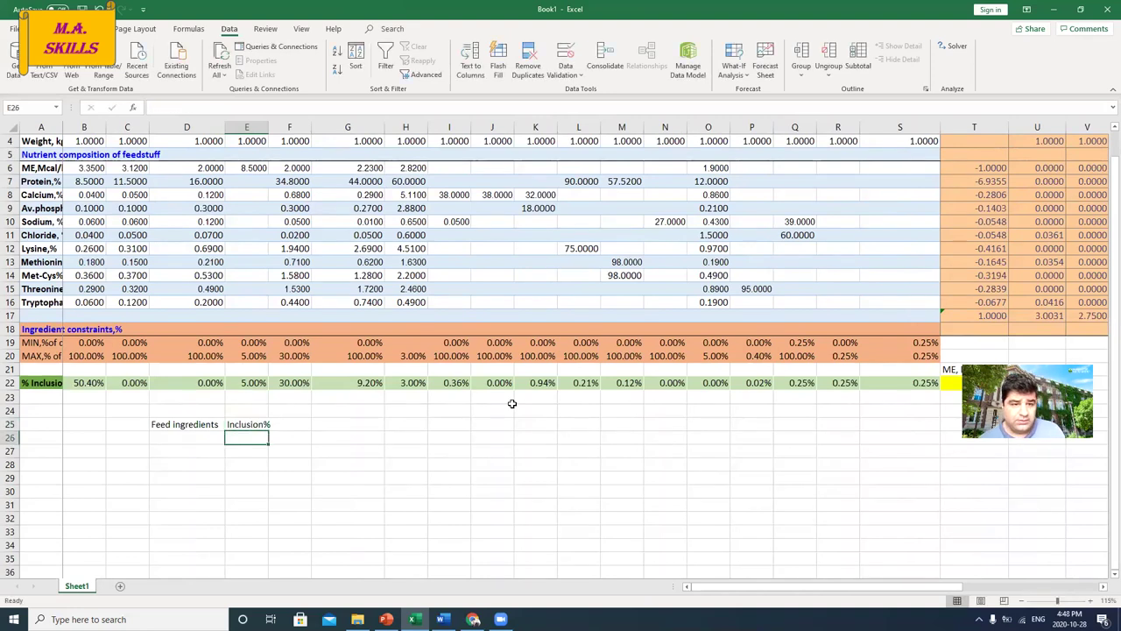
Start the ingredient list by linking D26 to the Corn table header and D27 to the Wheat header.
key("Left")
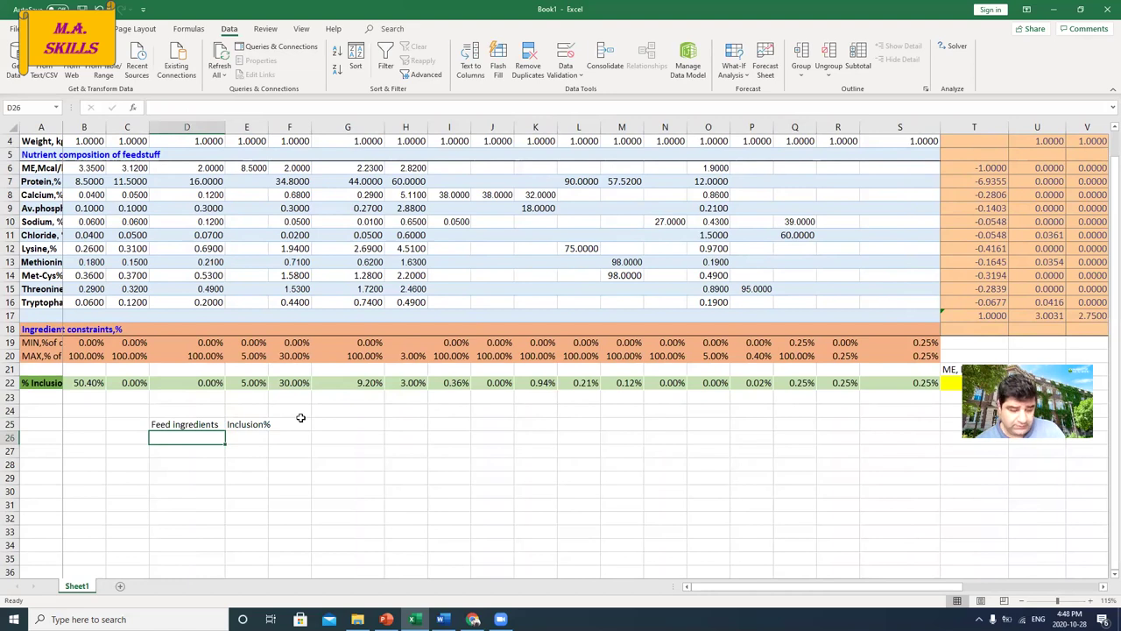
type("=")
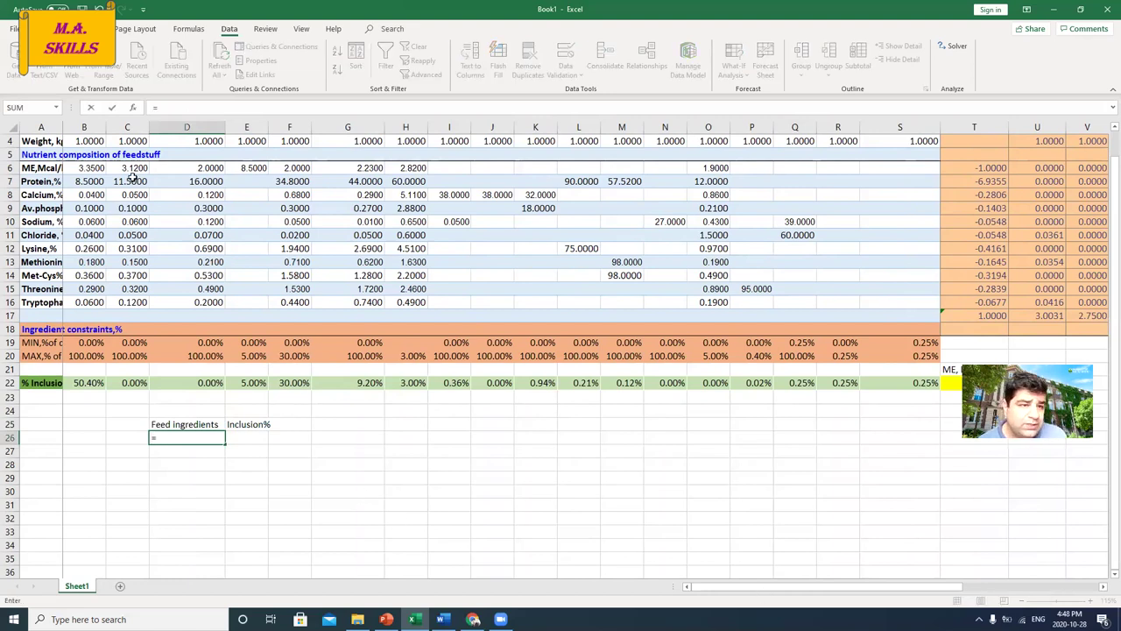
scroll(132, 177, "up", 1)
left_click(71, 154)
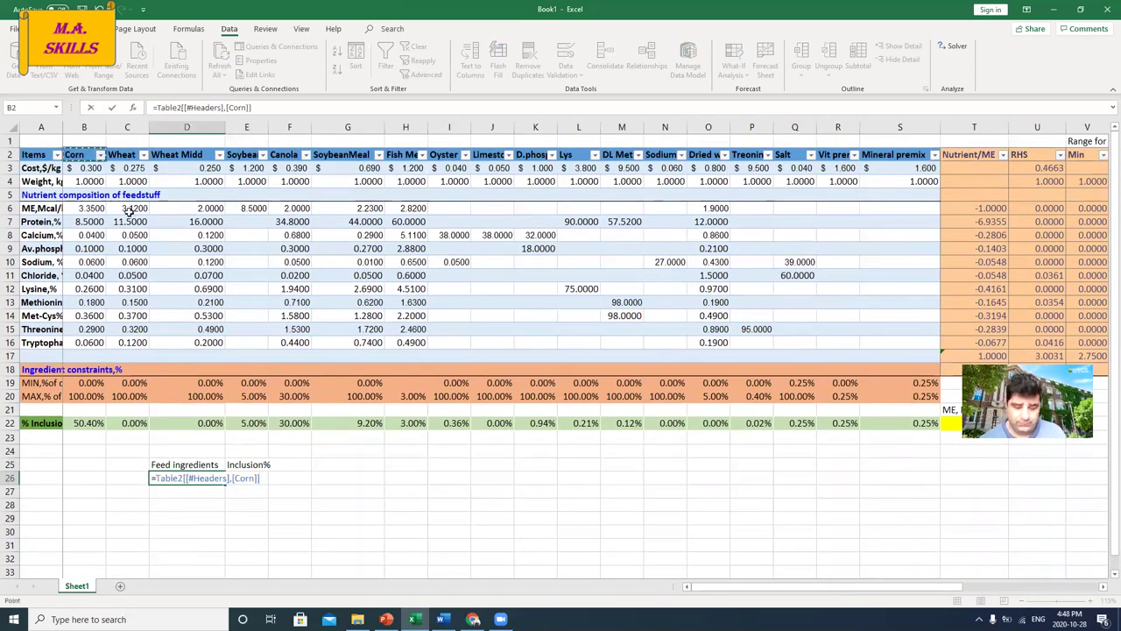
key("Return")
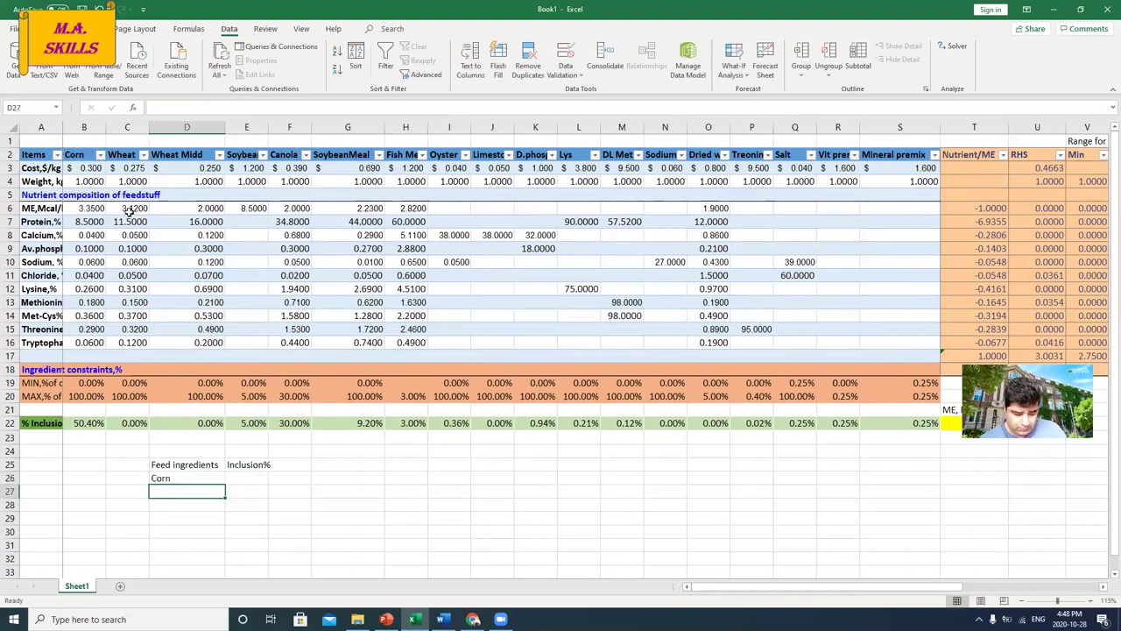
type("=")
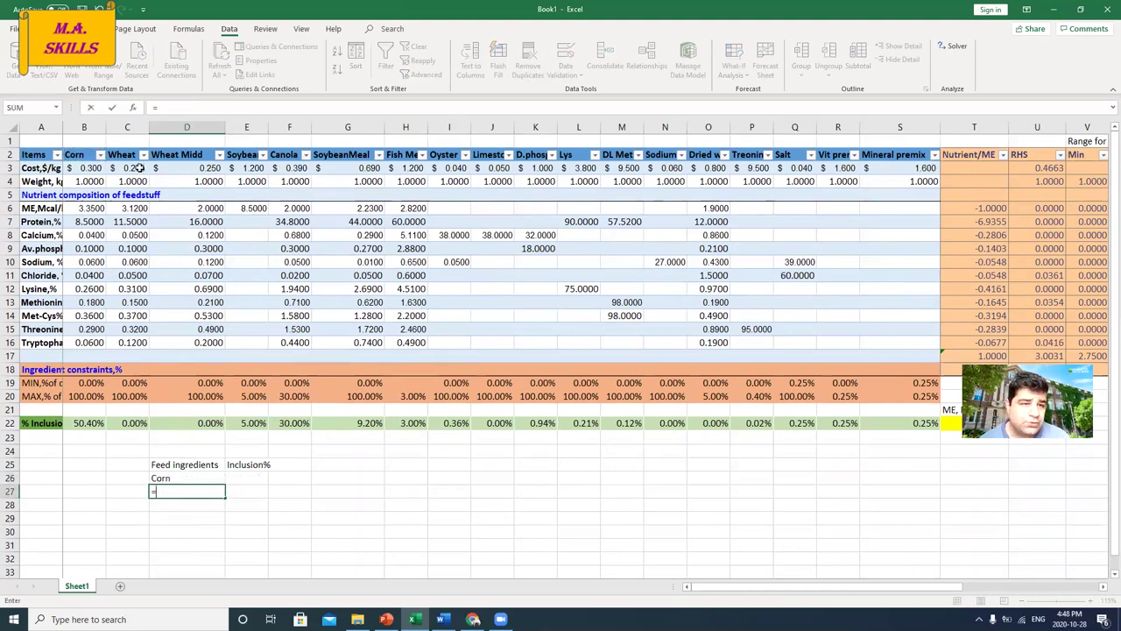
left_click(122, 155)
key("Return")
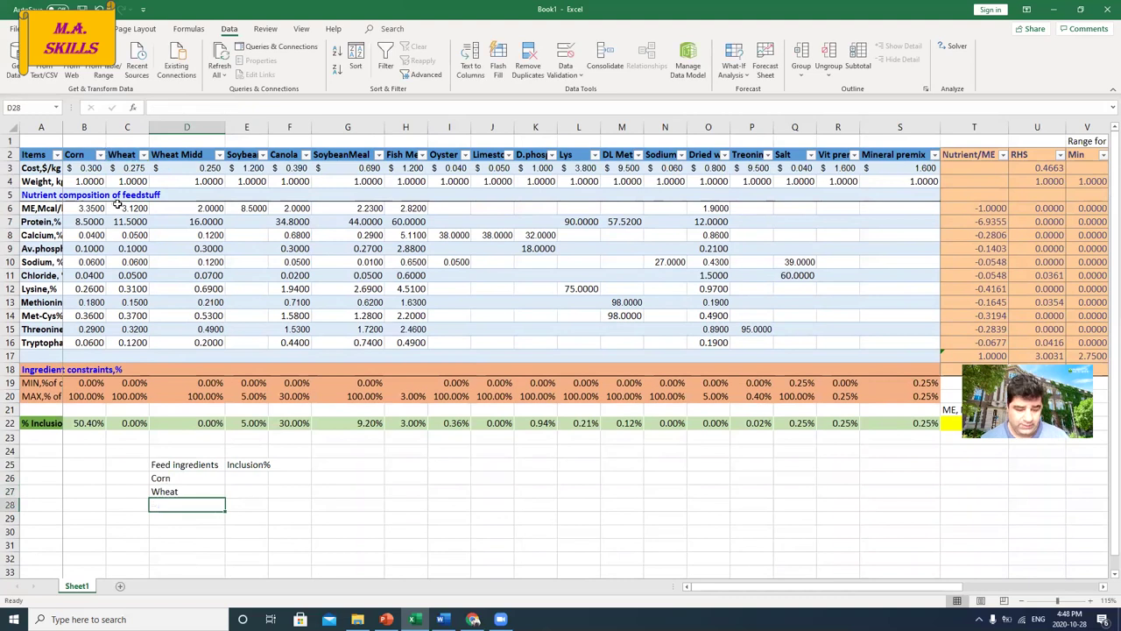
Link D28 to the Wheat Midd table header and D29 to the Soybean oil header.
type("=")
left_click(193, 155)
key("Return")
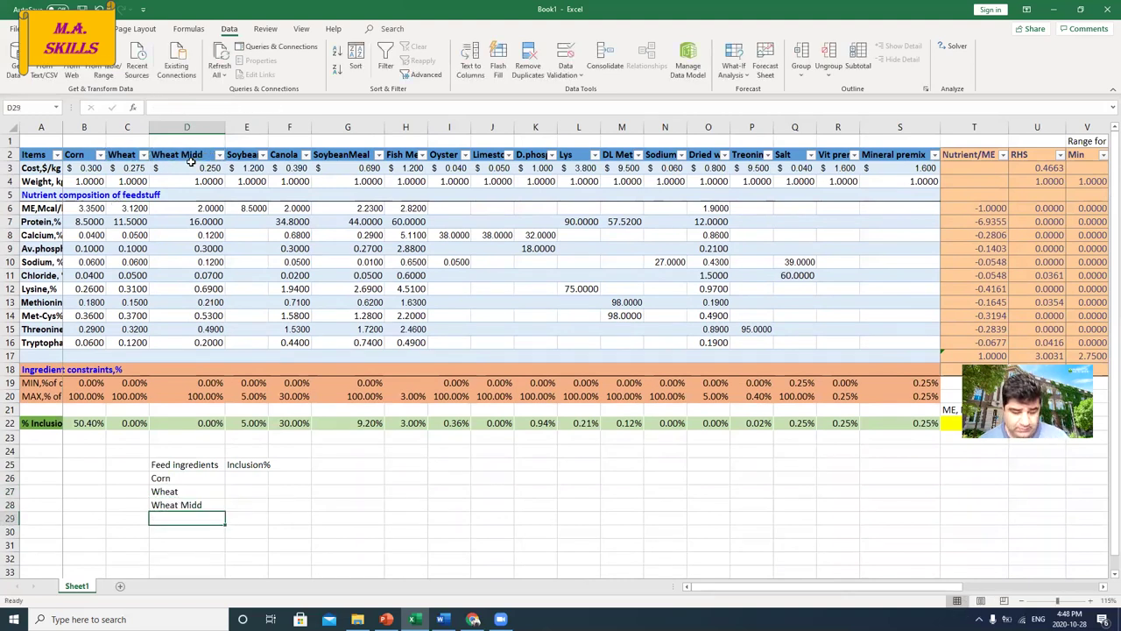
type("=")
left_click(238, 155)
key("Return")
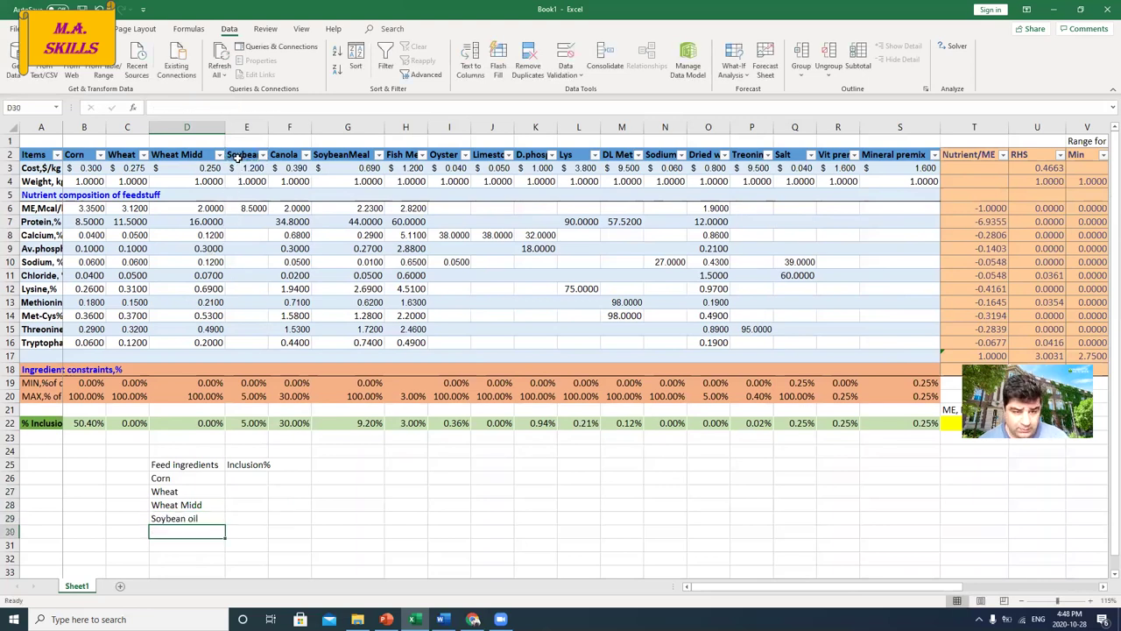
Link D30 to the Canola table header and D31 to the SoybeanMeal header.
type("=")
left_click(282, 155)
key("Return")
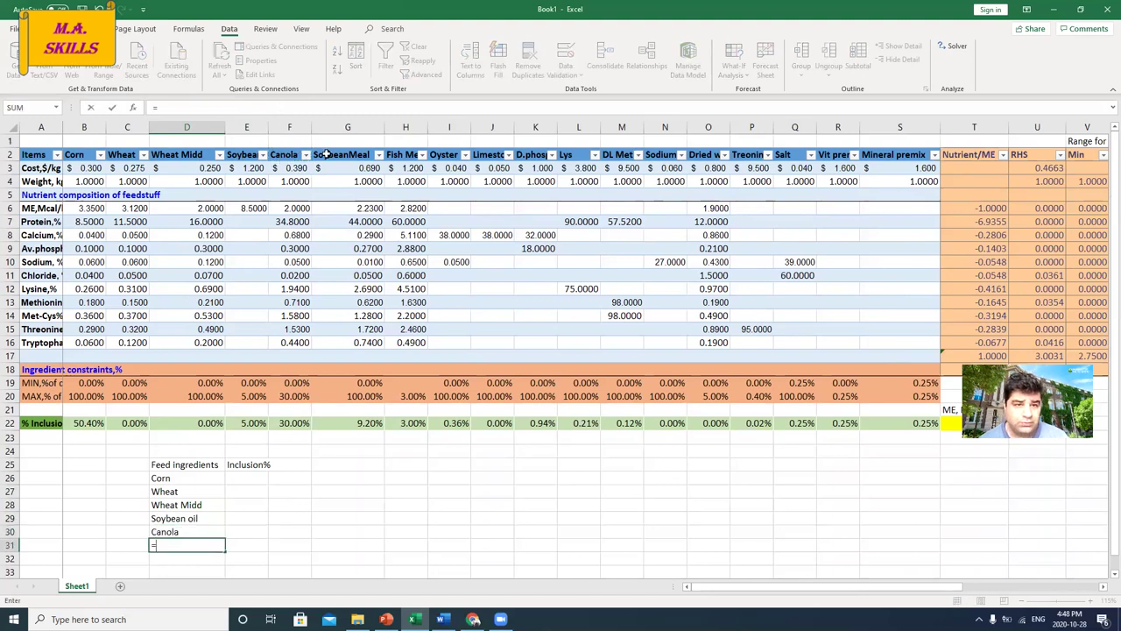
type("=")
left_click(331, 157)
key("Return")
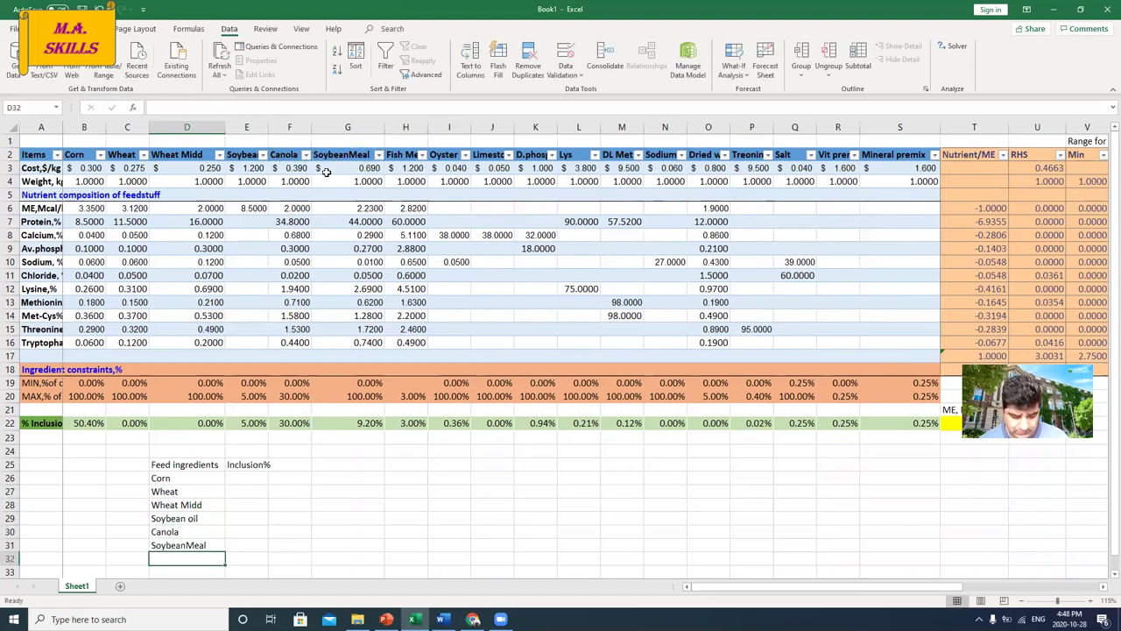
Link D32 to the Fish Meal table header and D33 to the Oyster header.
type("=")
left_click(399, 157)
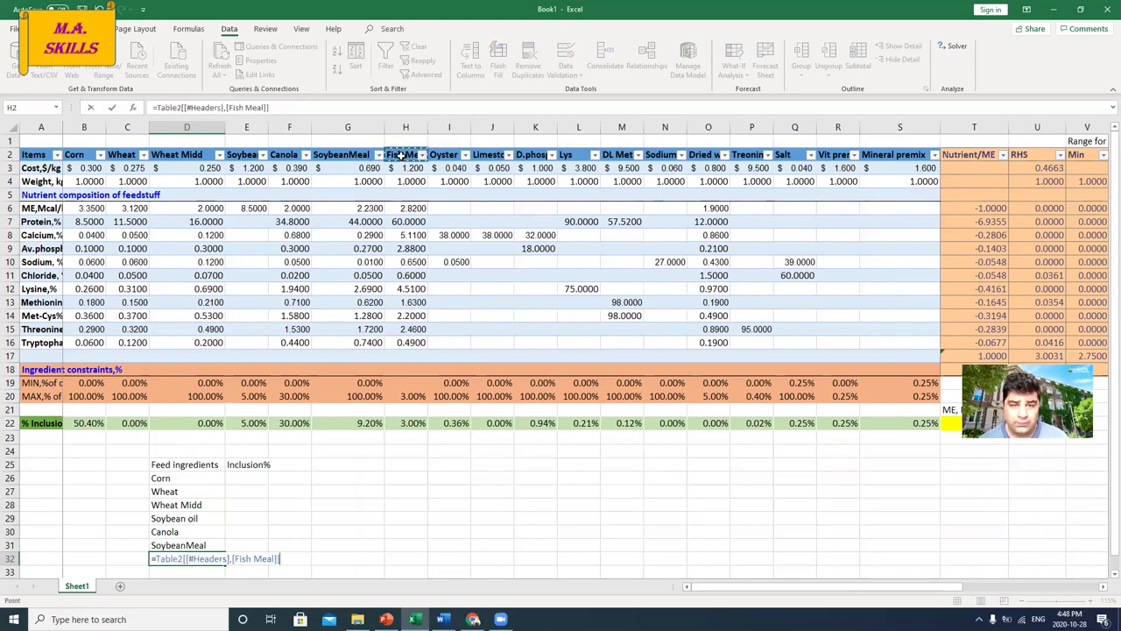
key("Return")
type("=")
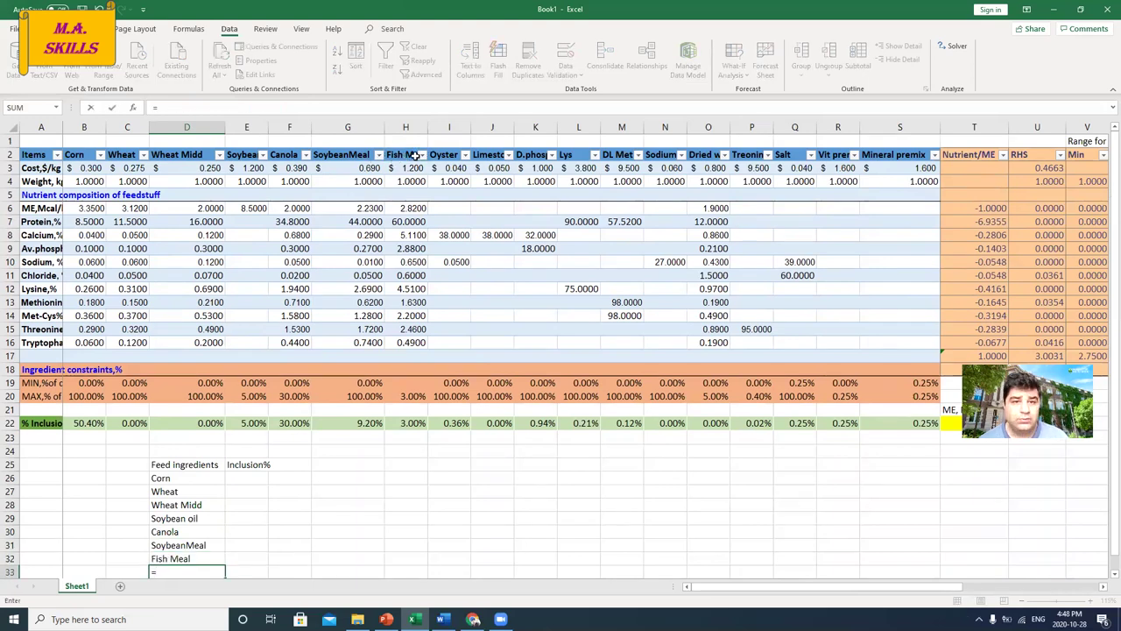
left_click(435, 156)
key("Return")
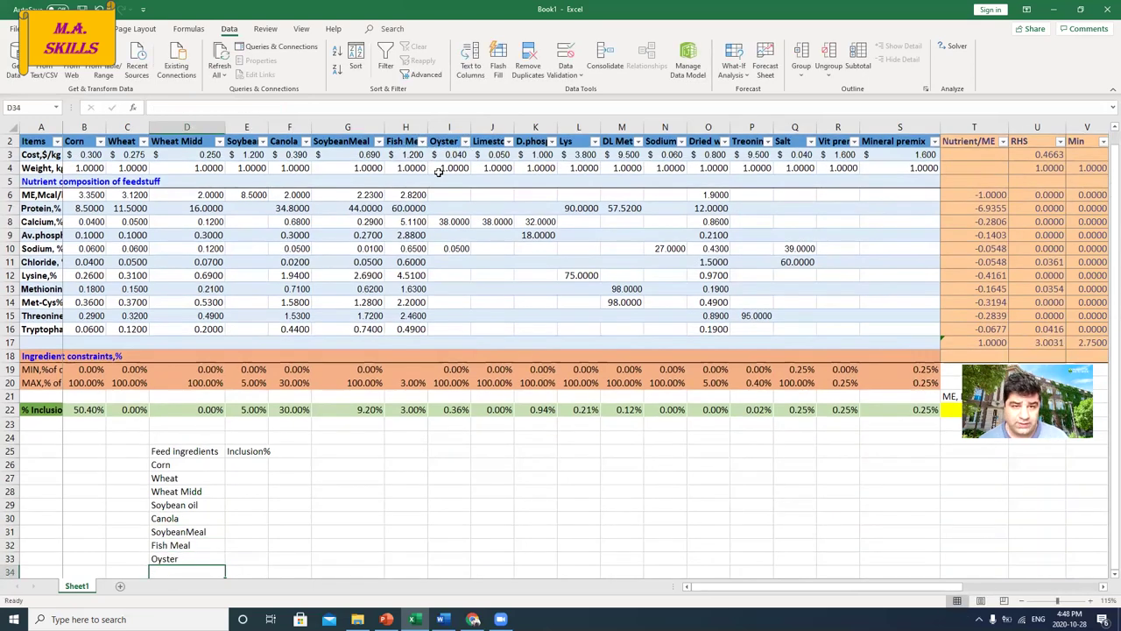
Link D34 to the Limestone table header and D35 to the D.phosphate header.
type("=")
left_click(489, 144)
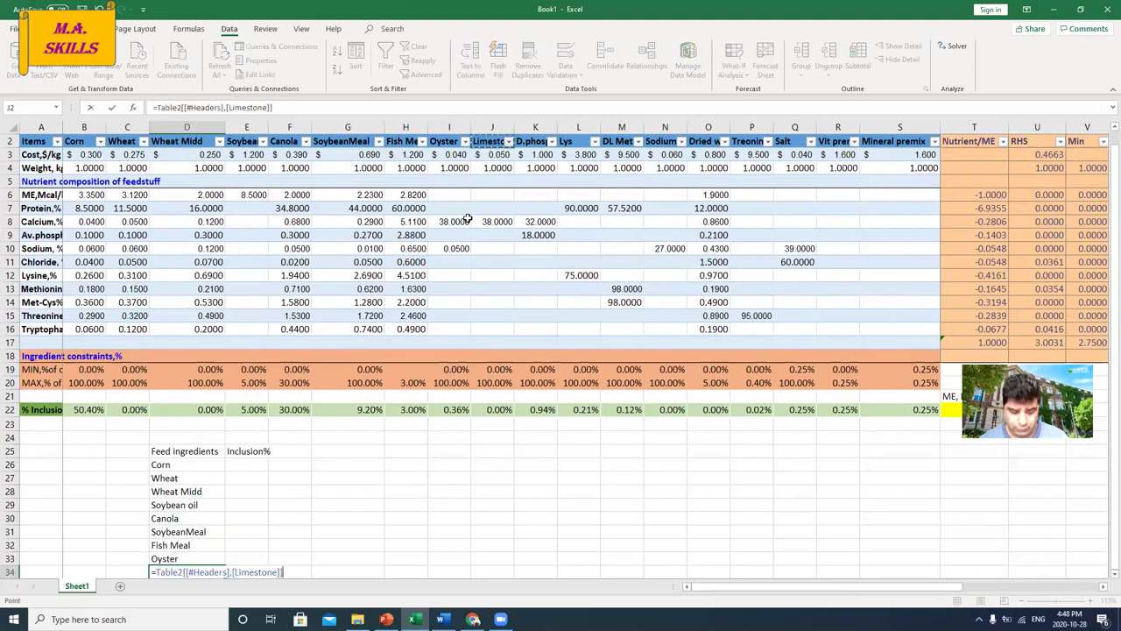
key("Return")
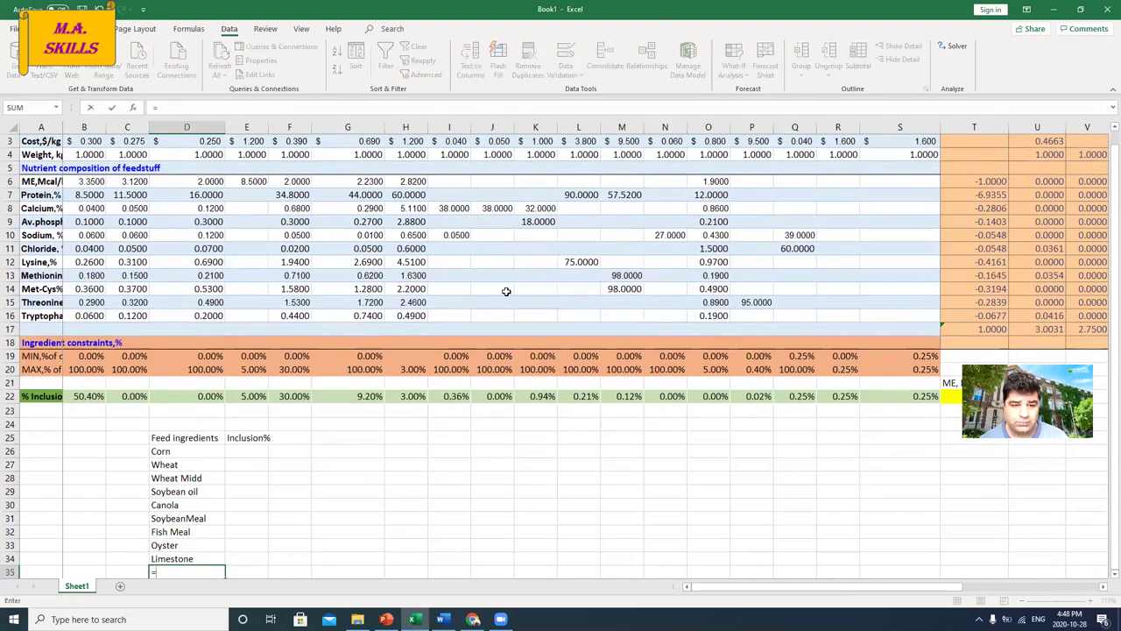
type("=")
scroll(508, 291, "up", 1)
left_click(527, 154)
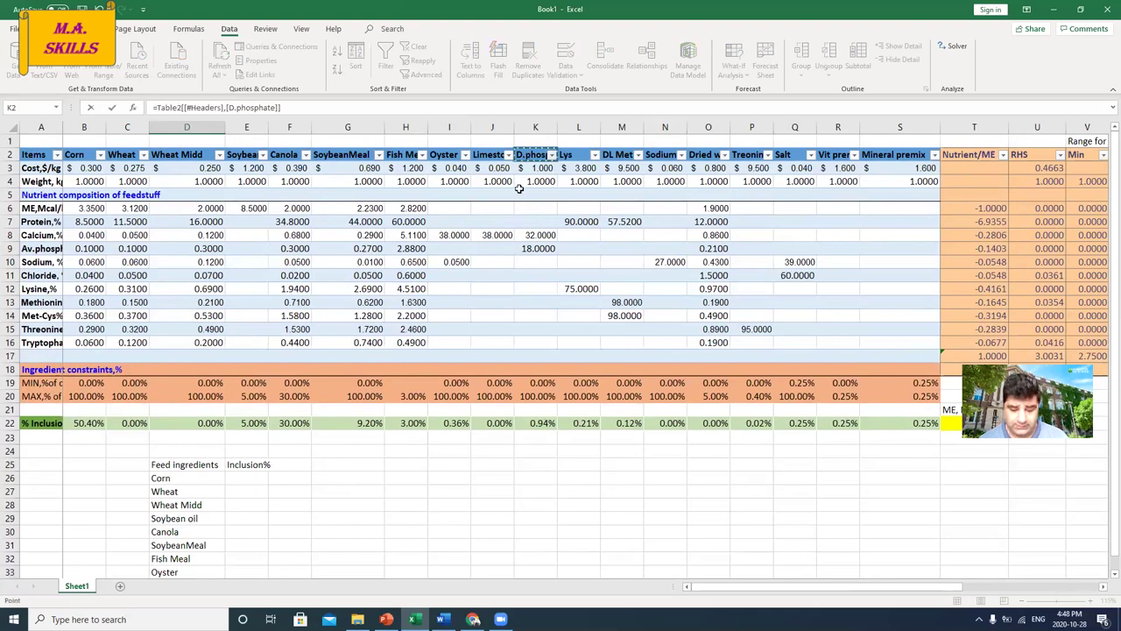
key("Return")
Link D36 to the Lys table header and D37 to the DL Met header.
type("=")
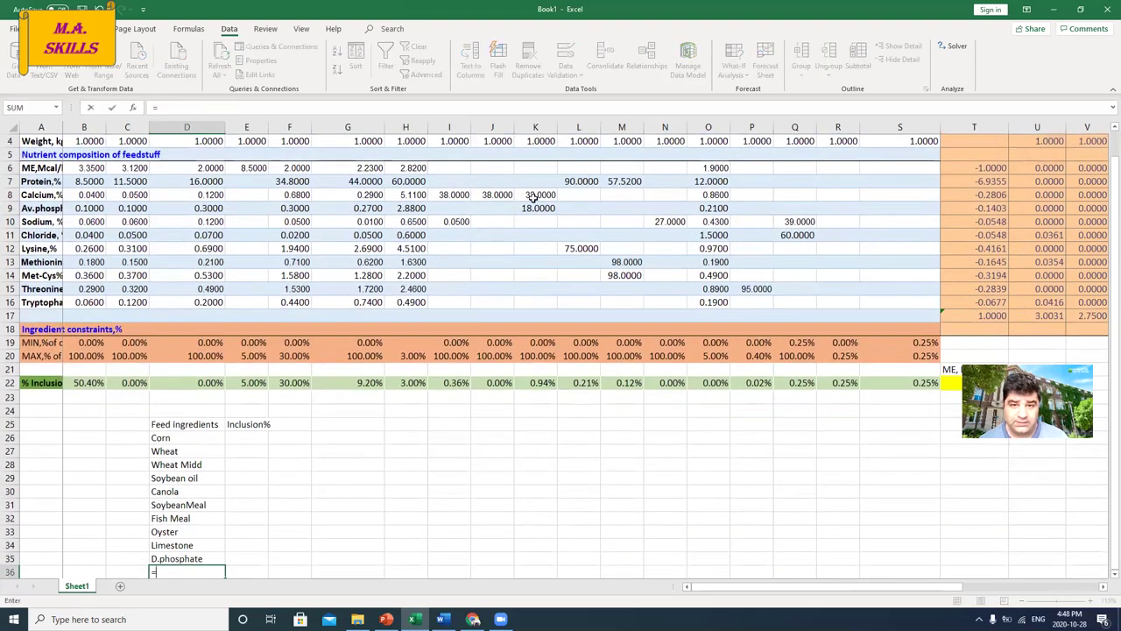
scroll(534, 202, "up", 1)
left_click(568, 156)
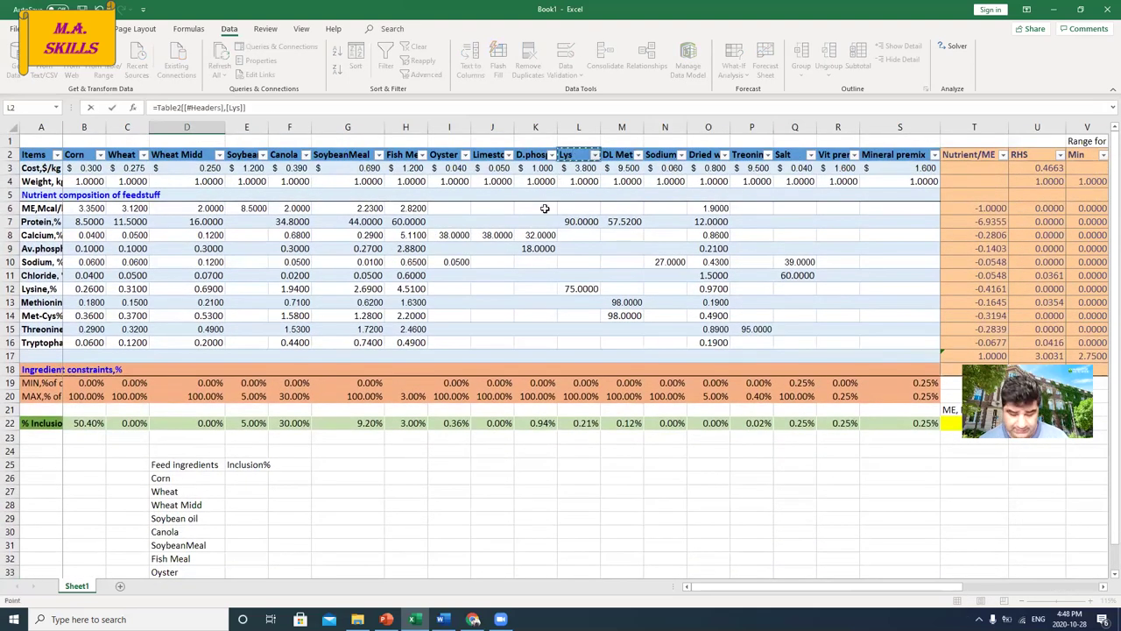
key("Return")
type("=")
scroll(545, 209, "up", 2)
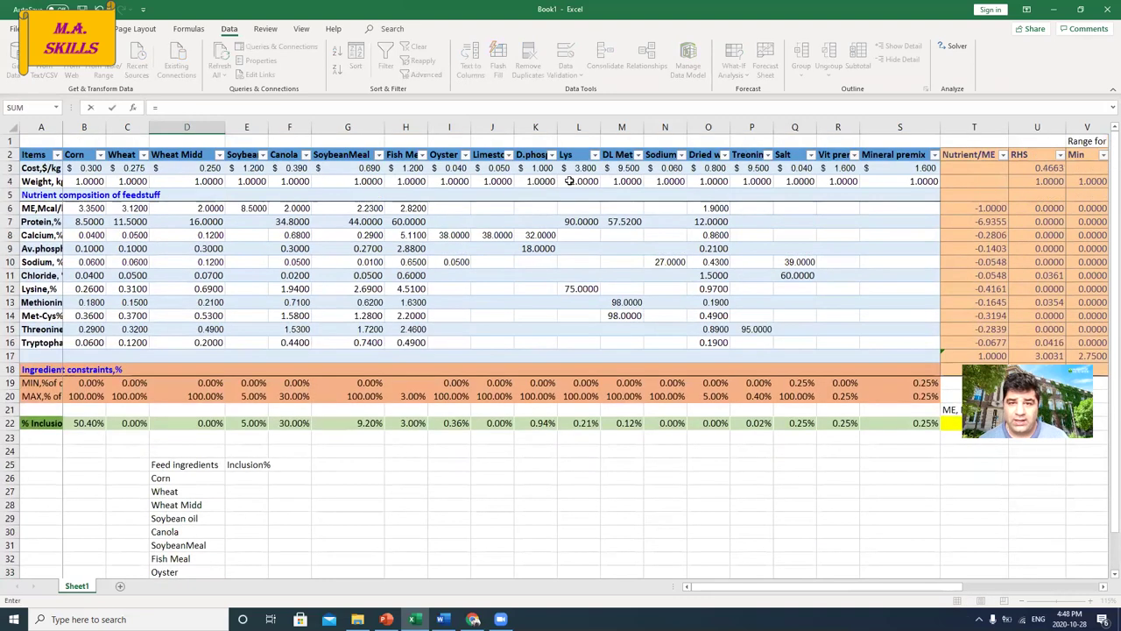
left_click(606, 155)
key("Return")
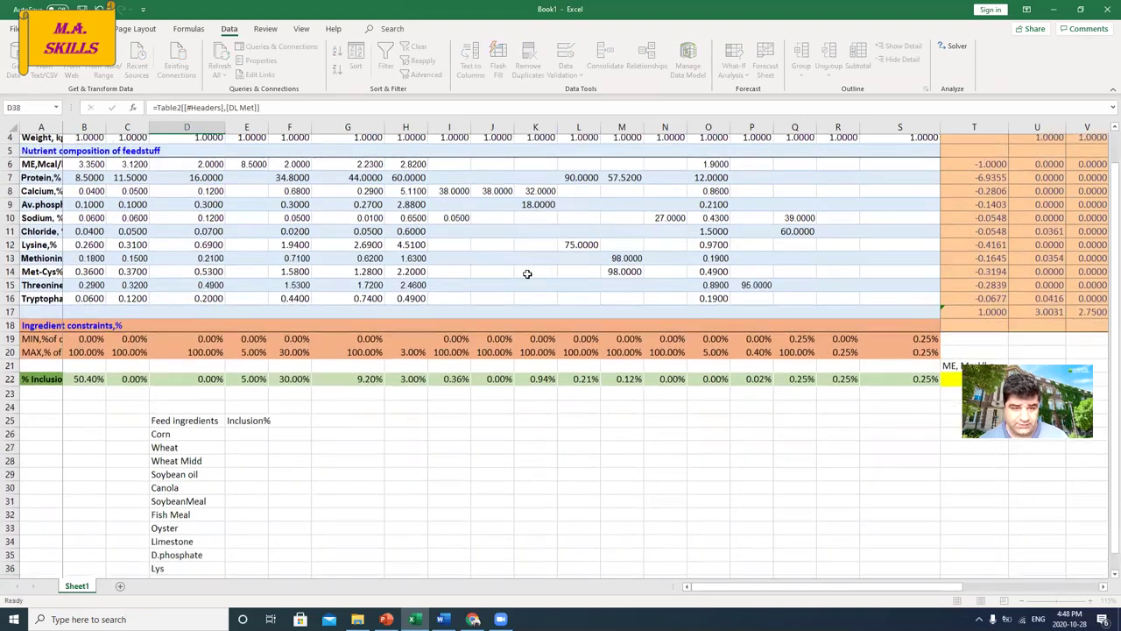
Link D38 in the ingredient list to the SodiumBicarbonate table header.
type("=")
scroll(536, 296, "up", 2)
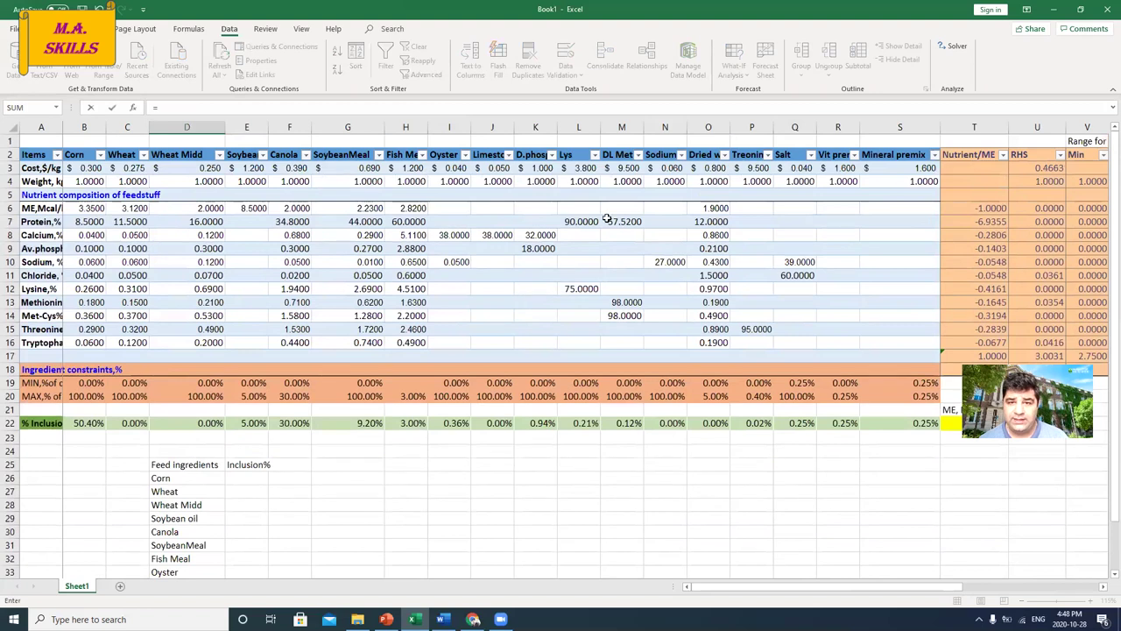
scroll(593, 206, "down", 2)
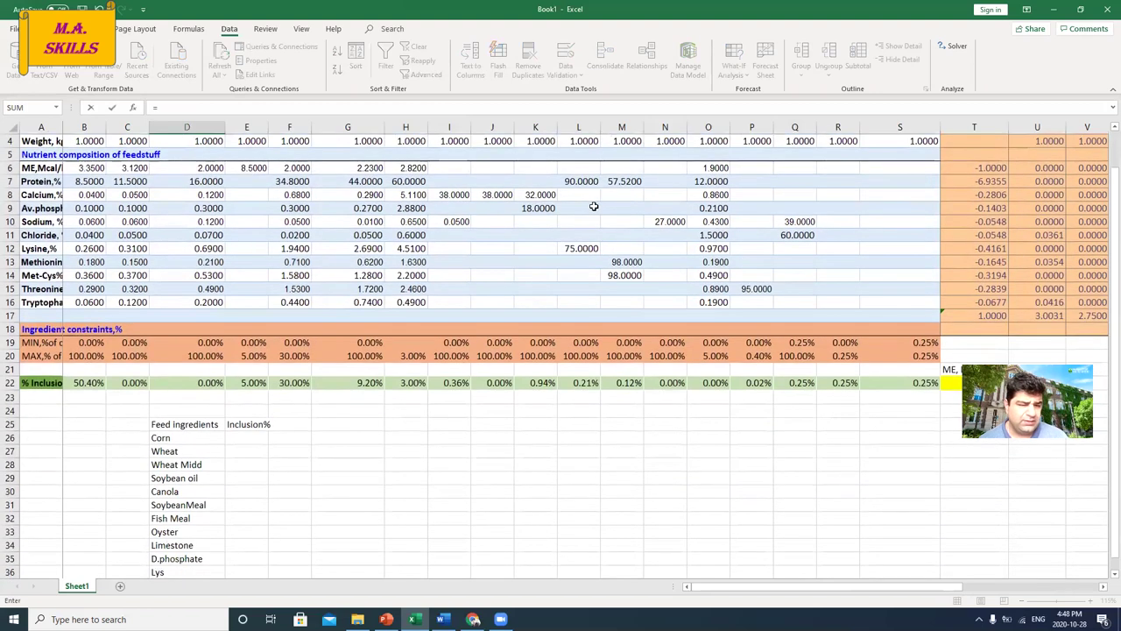
scroll(623, 166, "up", 2)
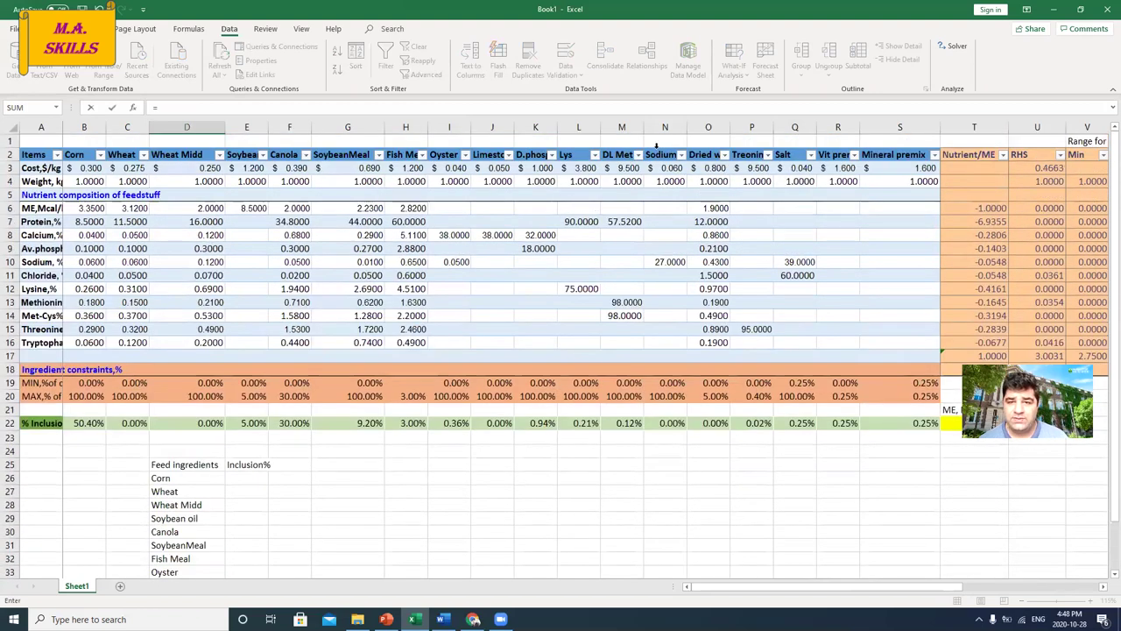
left_click(658, 154)
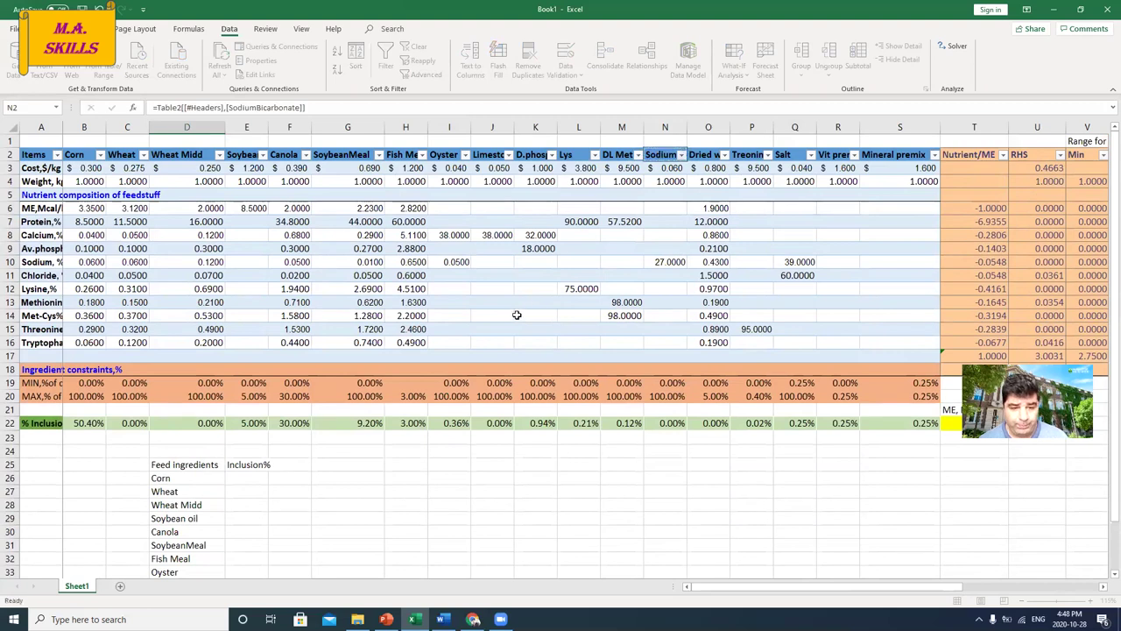
key("Return")
Link D39 in the ingredient list to the Dried whey table header and D40 to the Treonine header.
type("=")
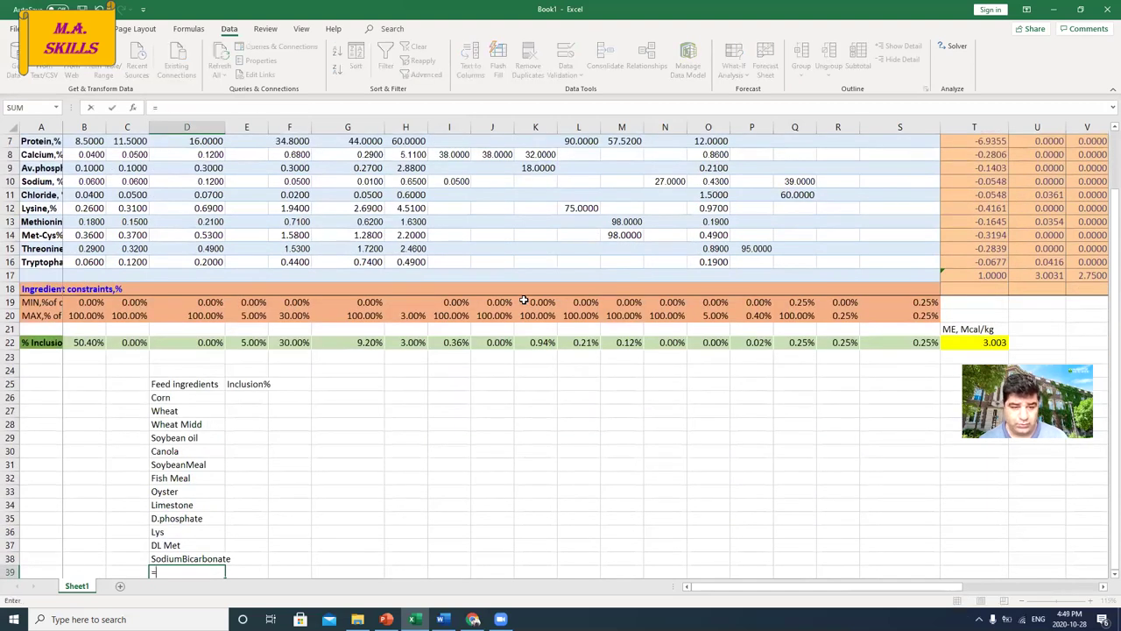
scroll(521, 298, "up", 2)
left_click(707, 154)
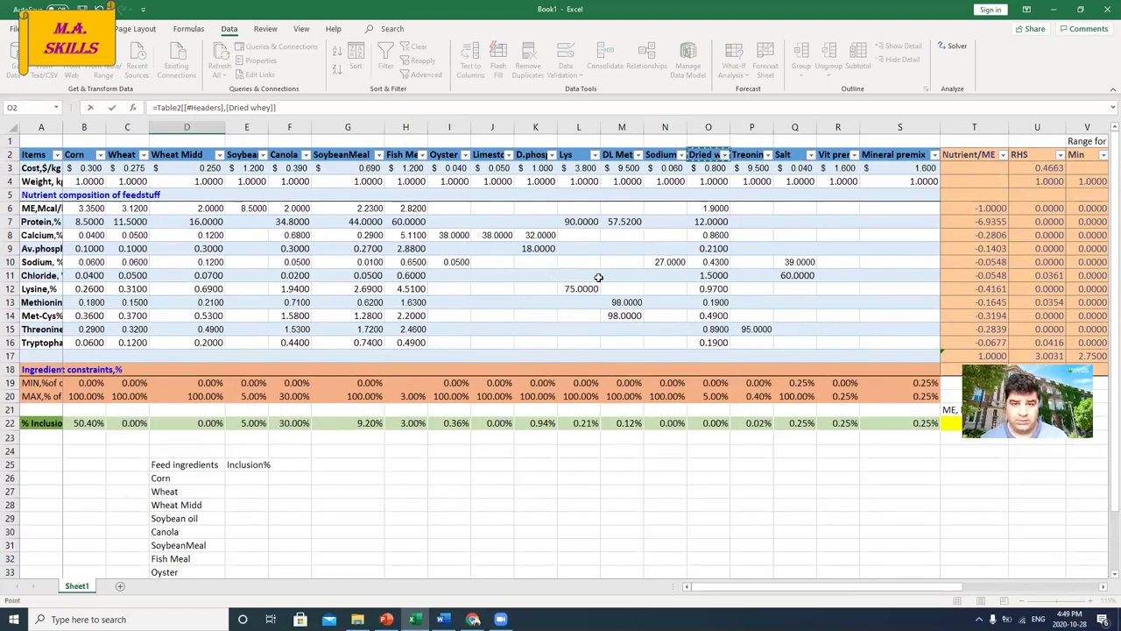
key("Return")
type("=")
scroll(604, 271, "up", 3)
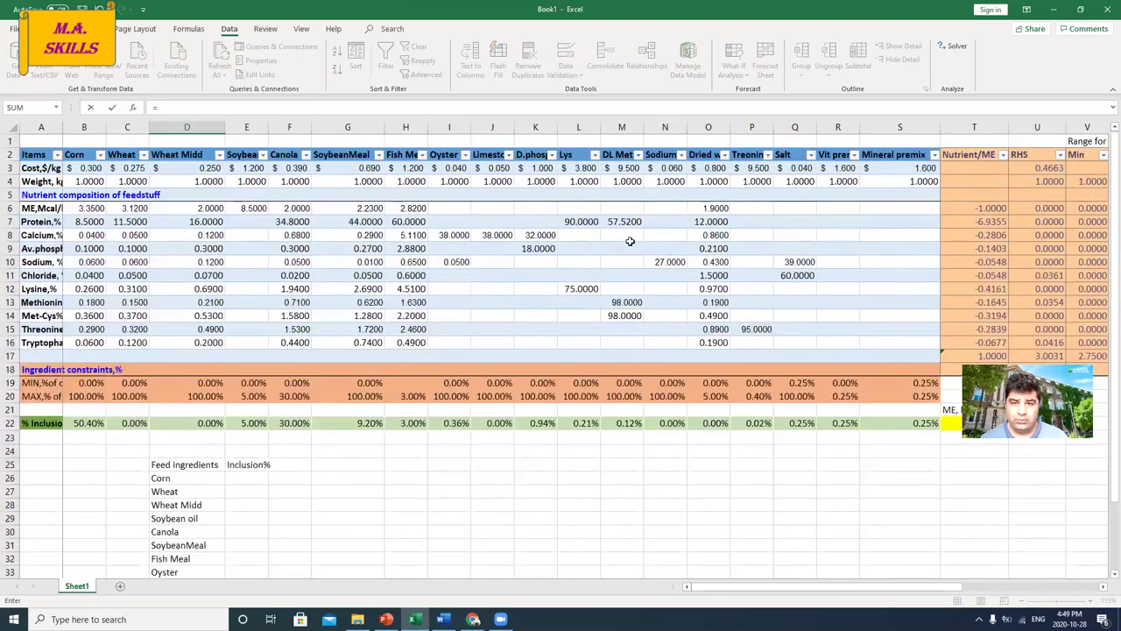
left_click(750, 154)
key("Return")
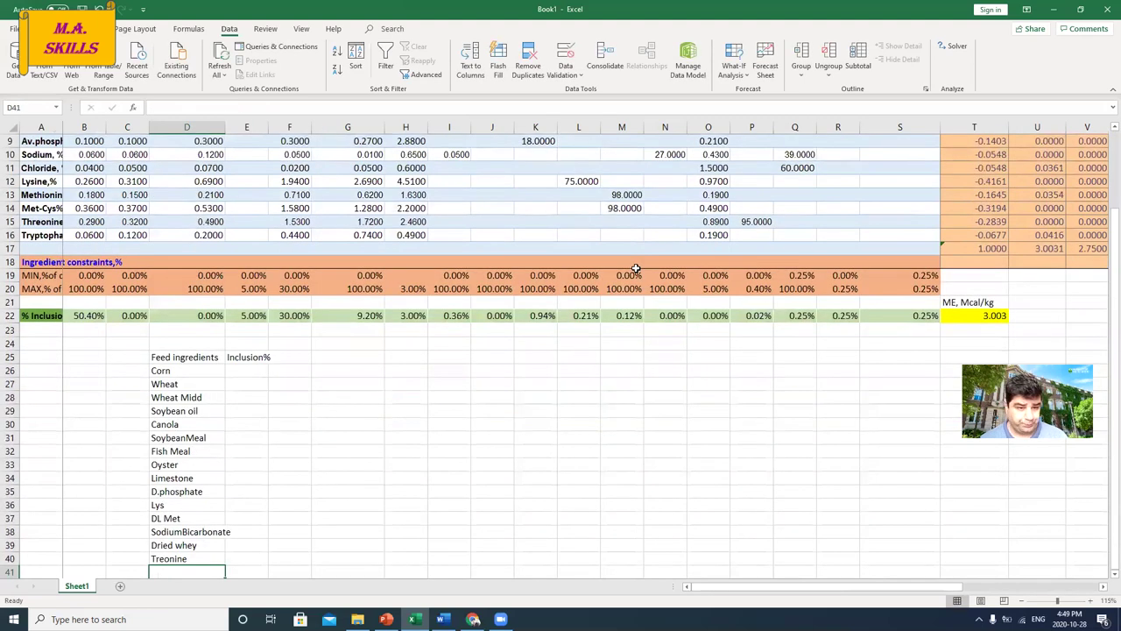
Link D41 to the Salt table header and D42 to the Vit premix header.
type("=")
scroll(636, 267, "up", 3)
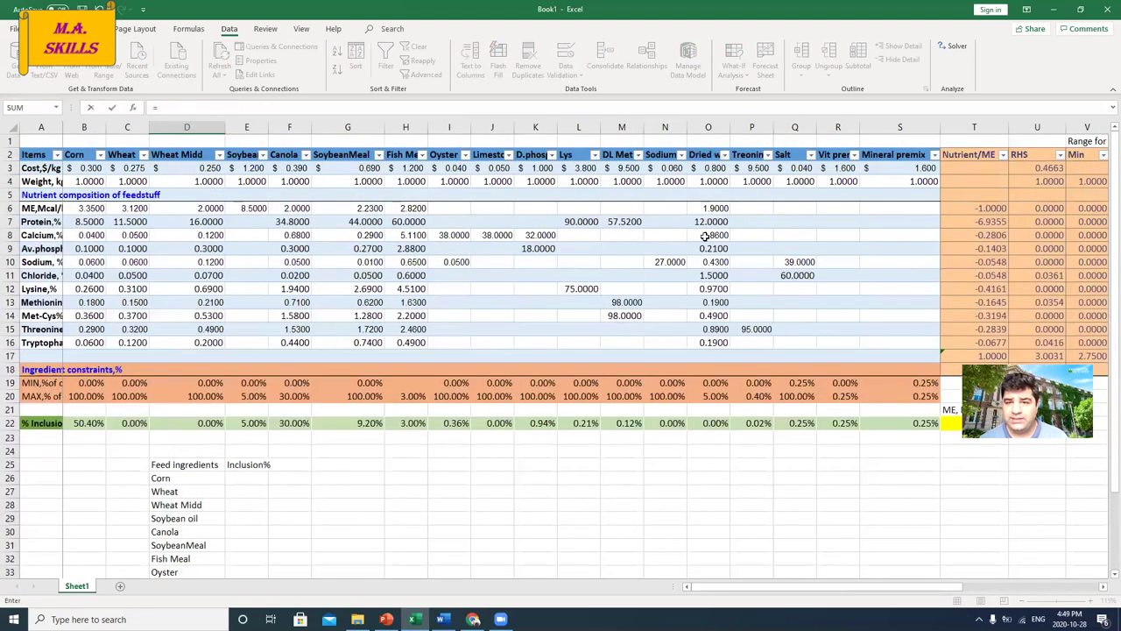
left_click(793, 152)
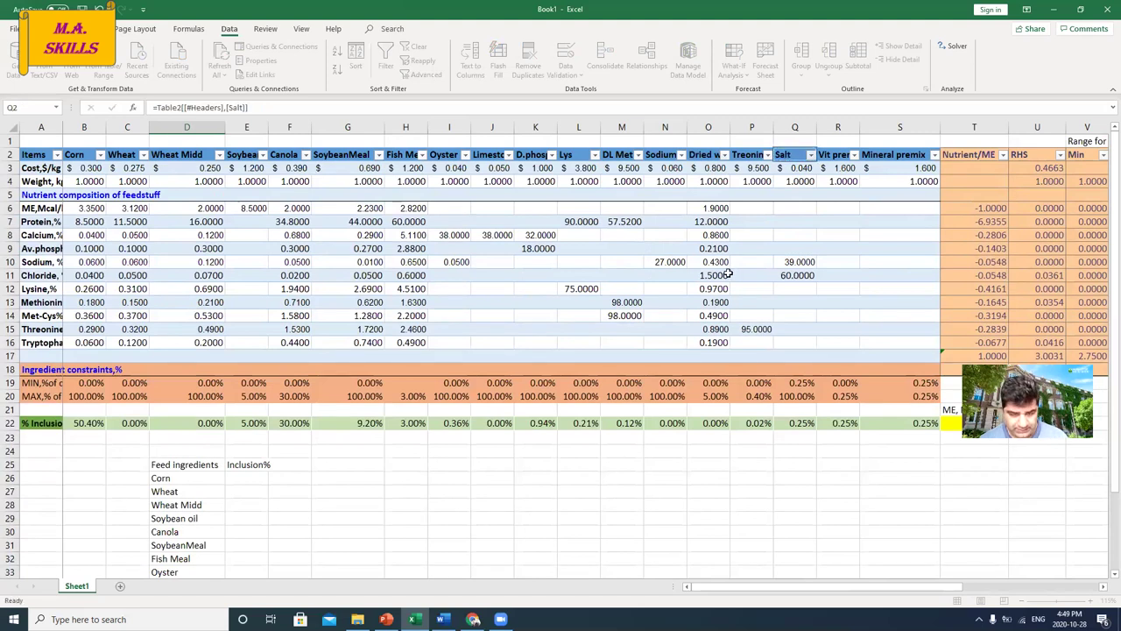
key("Return")
type("=")
scroll(728, 274, "up", 3)
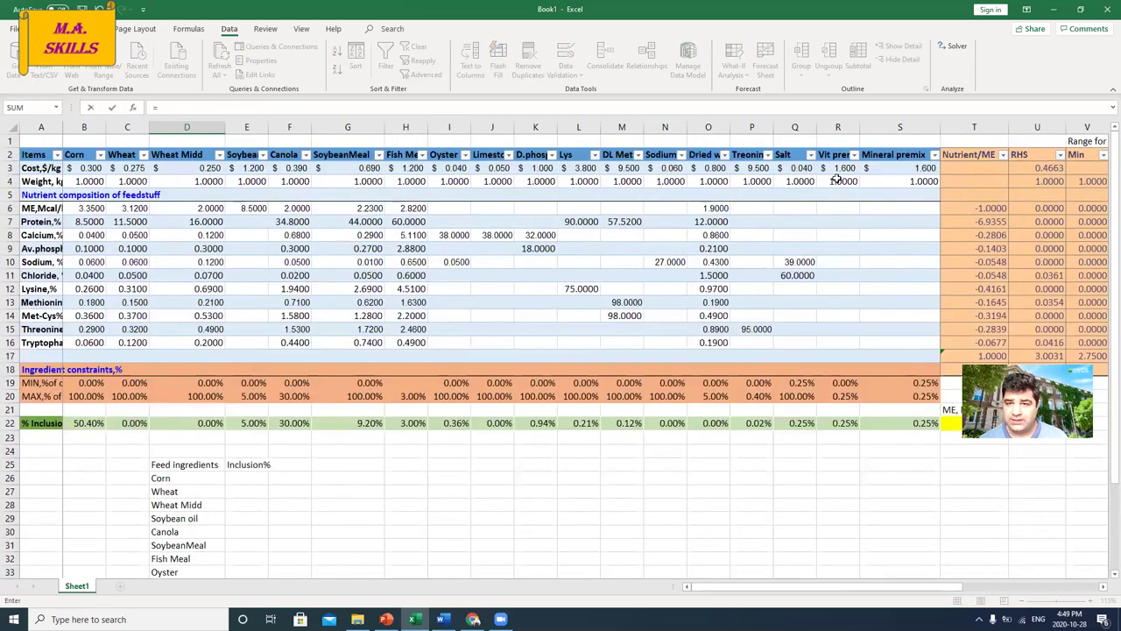
left_click(836, 158)
key("Return")
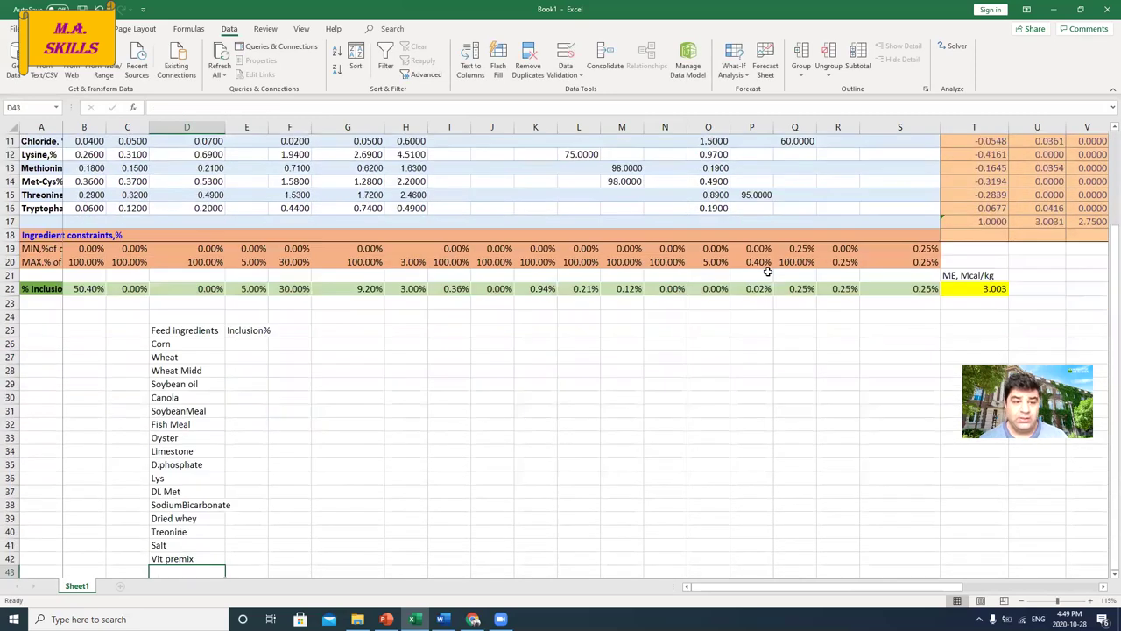
Link D43 at the end of the ingredient list to the Mineral premix table header.
type("=")
scroll(767, 272, "up", 3)
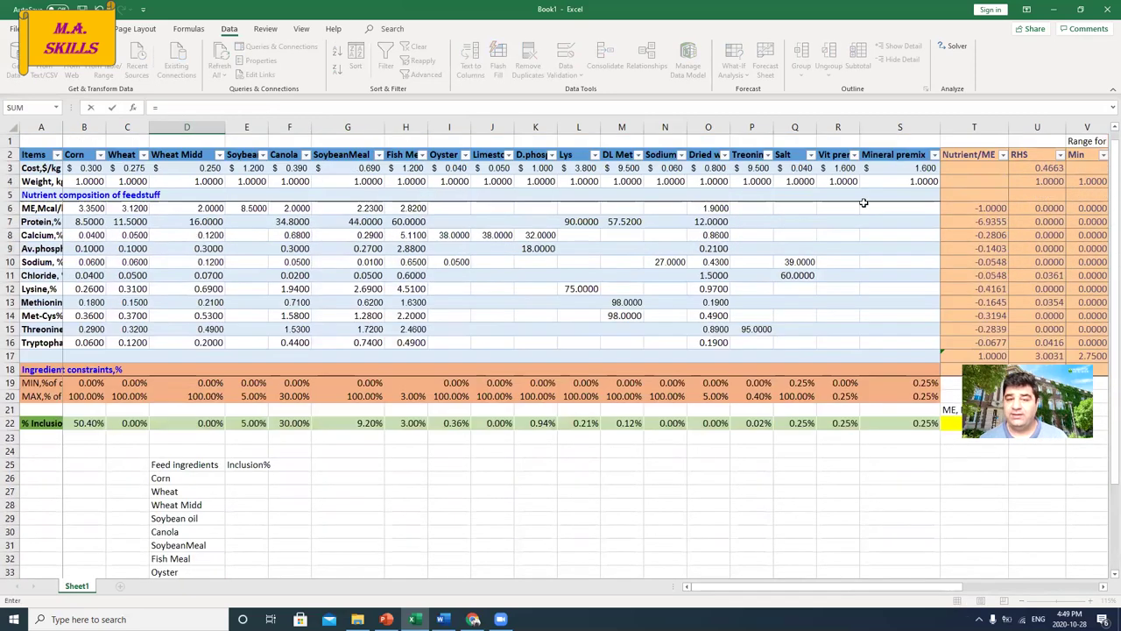
left_click(892, 158)
key("Return")
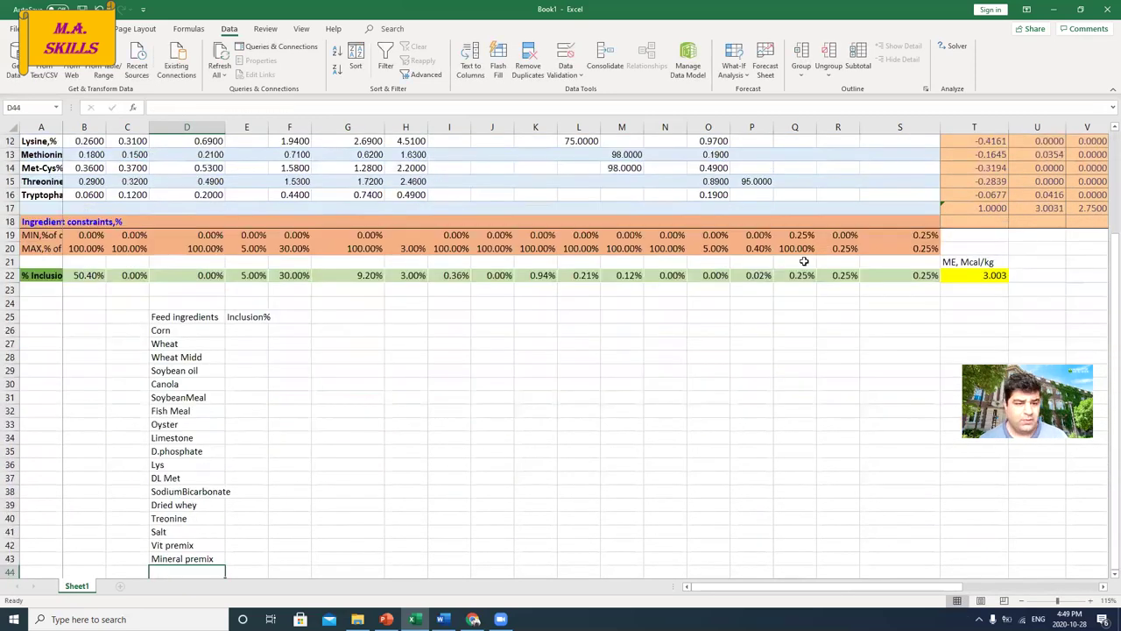
Link the Corn inclusion in E26 to B22 and the Wheat inclusion in E27 to C22.
scroll(599, 329, "up", 4)
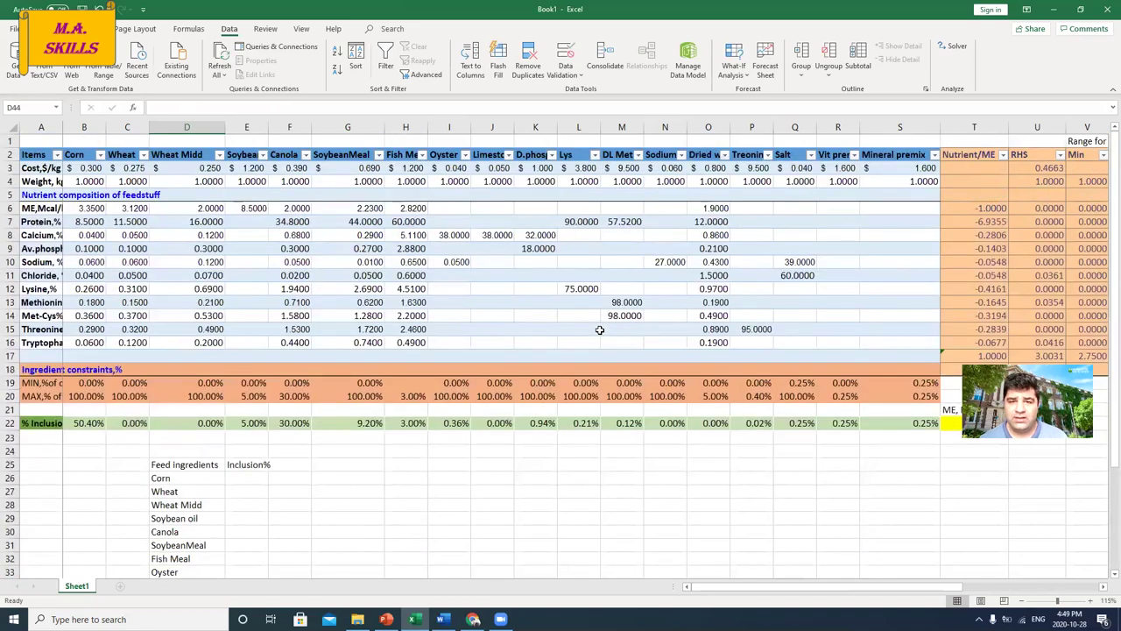
scroll(599, 329, "down", 3)
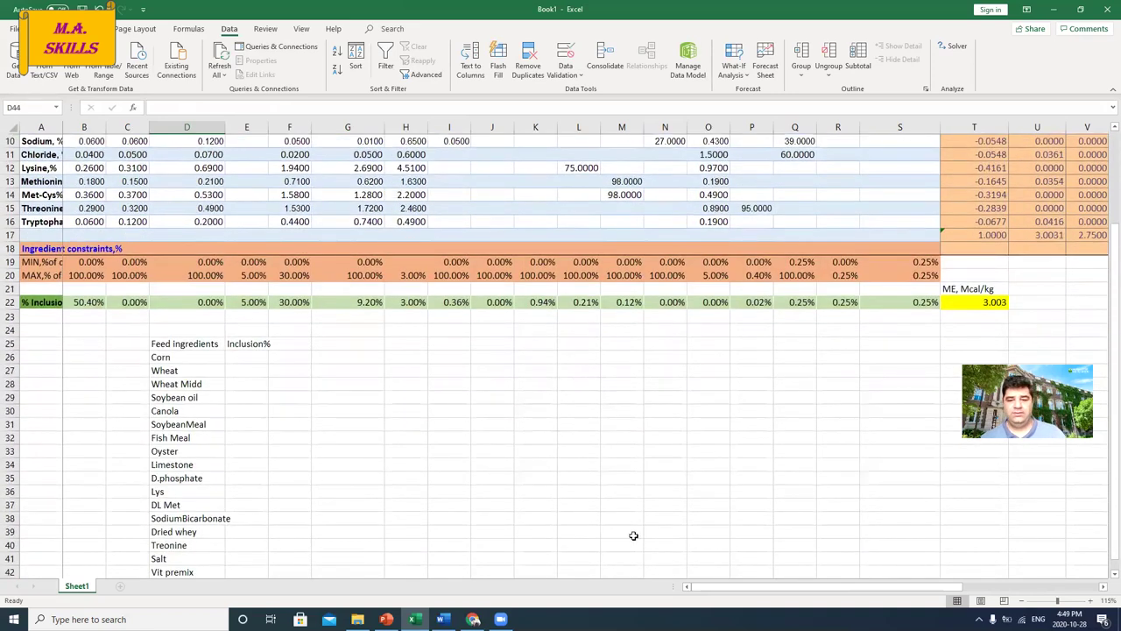
left_click(245, 359)
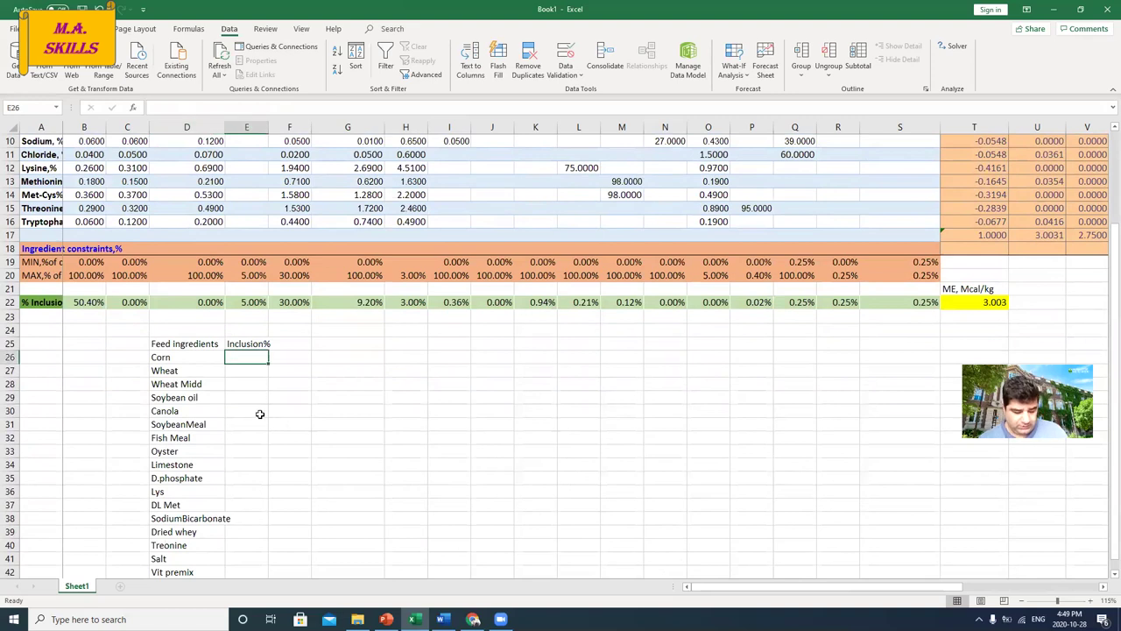
type("=")
left_click(84, 304)
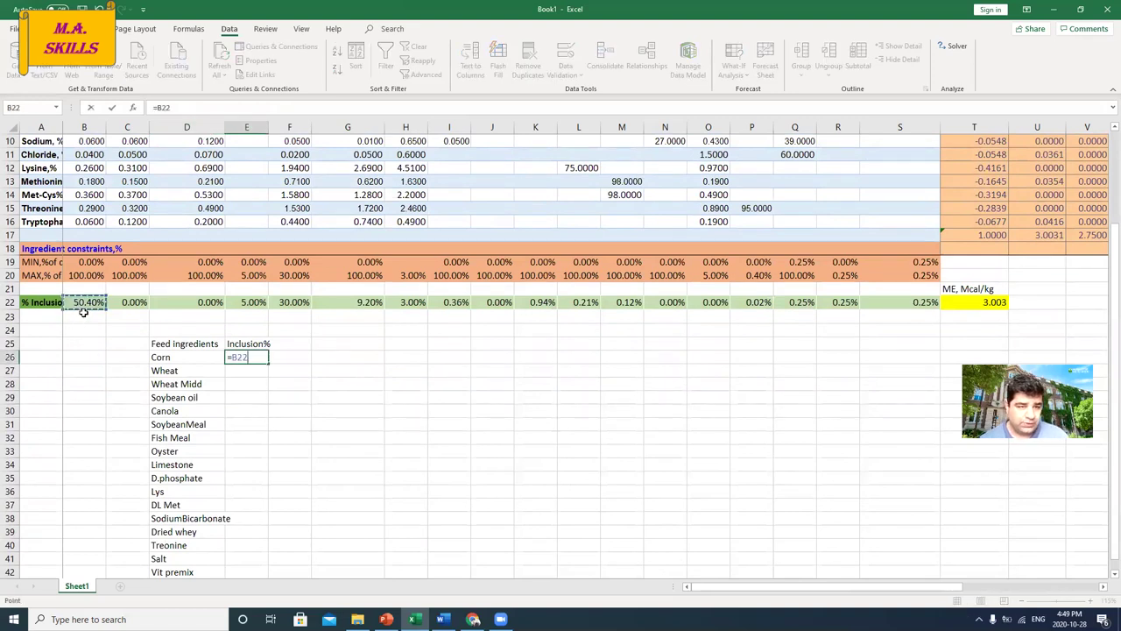
key("Return")
type("=")
left_click(126, 302)
key("Return")
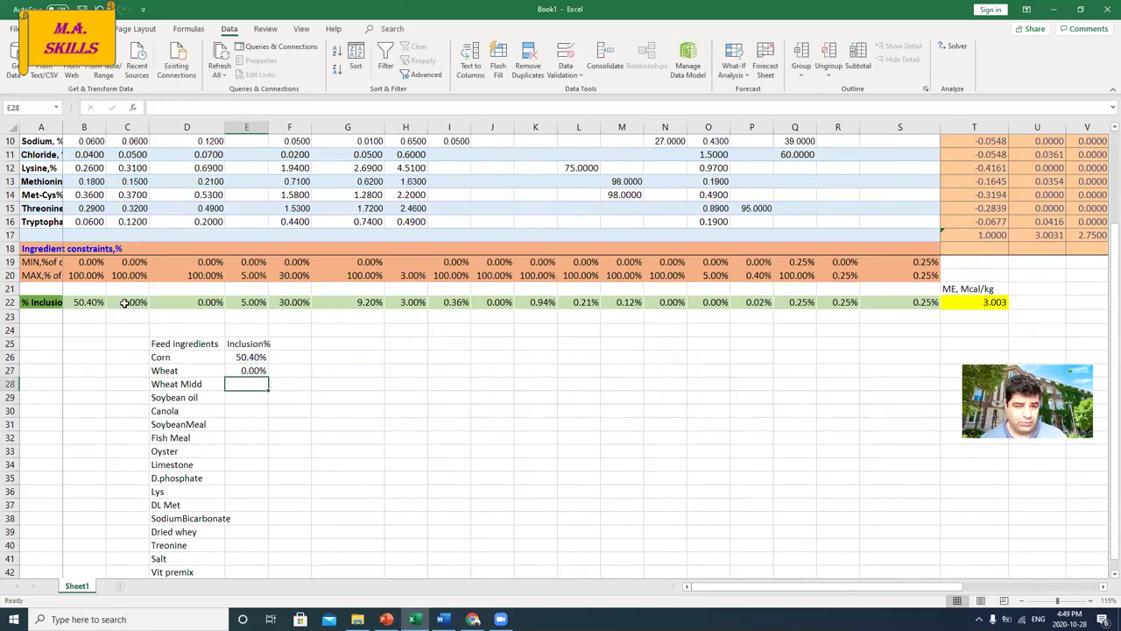
Link the Wheat Midd inclusion in E28 to D22 and the Soybean oil inclusion in E29 to E22.
type("=")
left_click(162, 306)
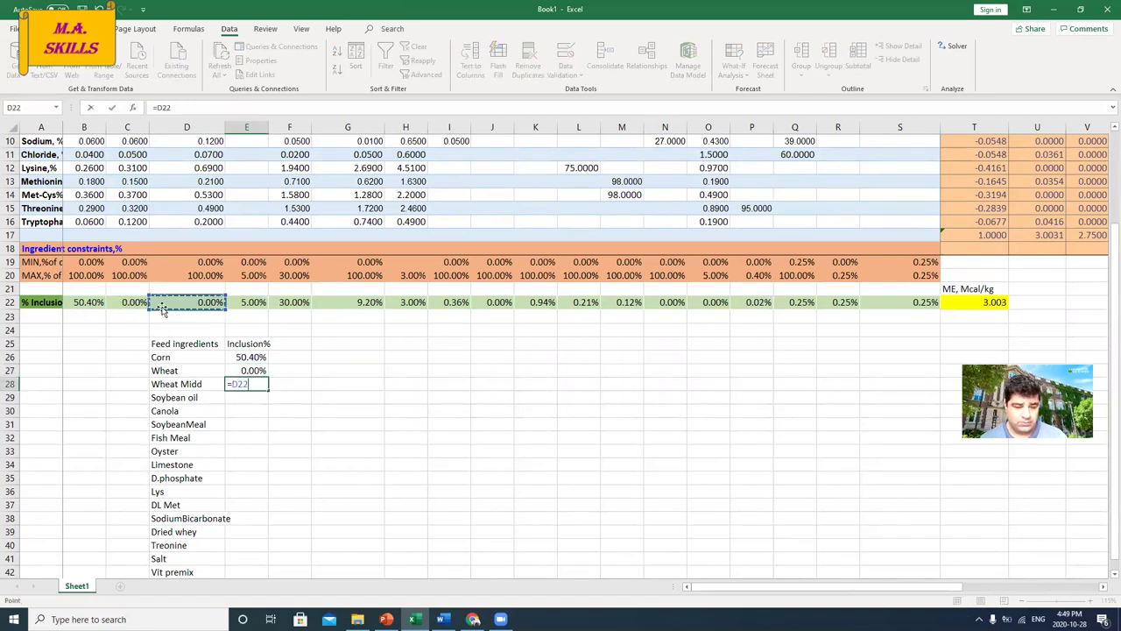
key("Return")
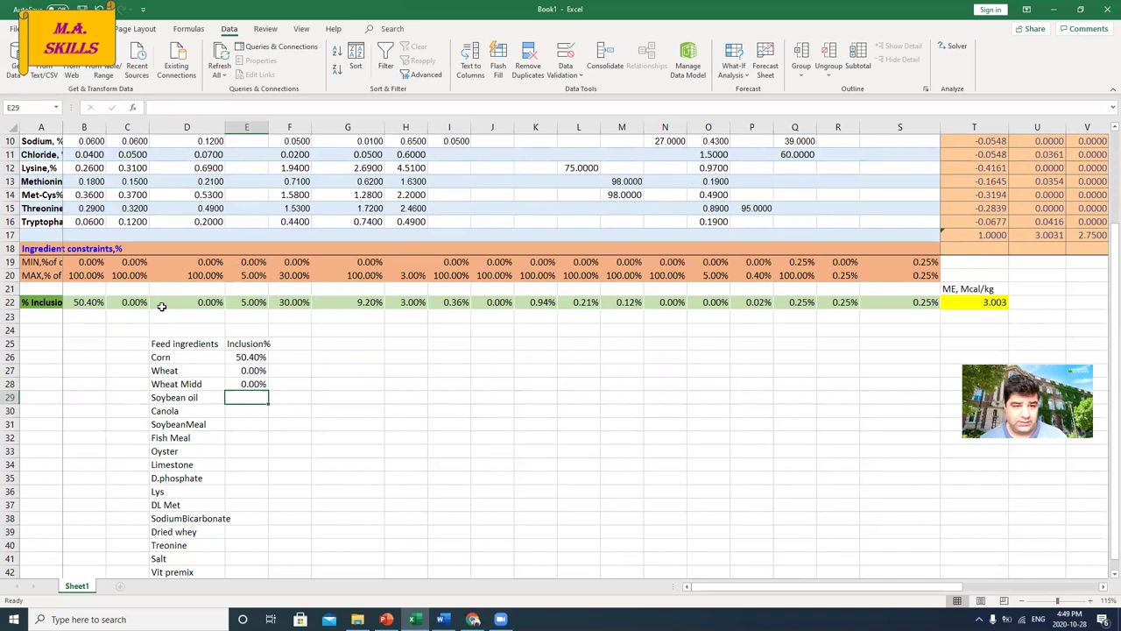
type("=")
left_click(239, 302)
key("Return")
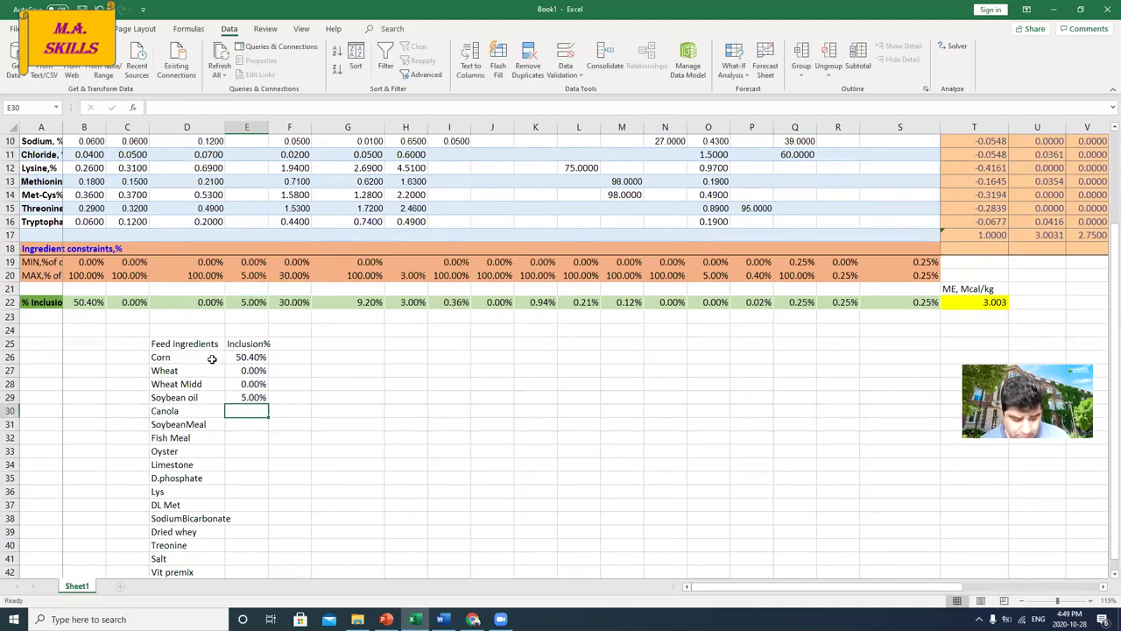
Link the Canola inclusion in E30 to F22 and the SoybeanMeal inclusion in E31 to G22.
type("=")
left_click(296, 303)
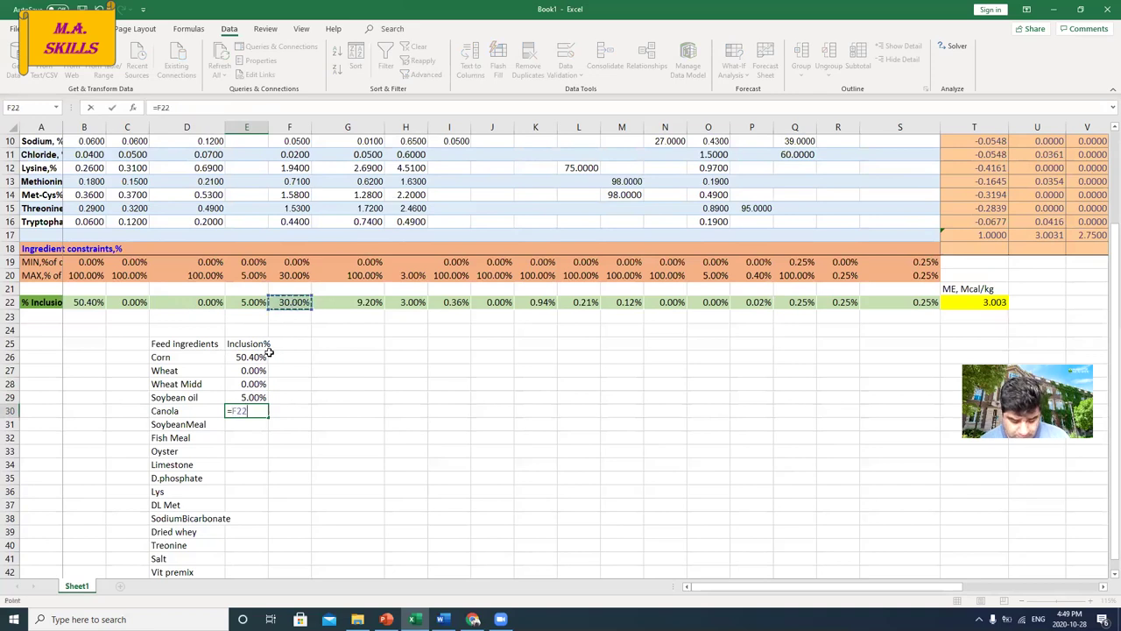
key("Return")
type("=")
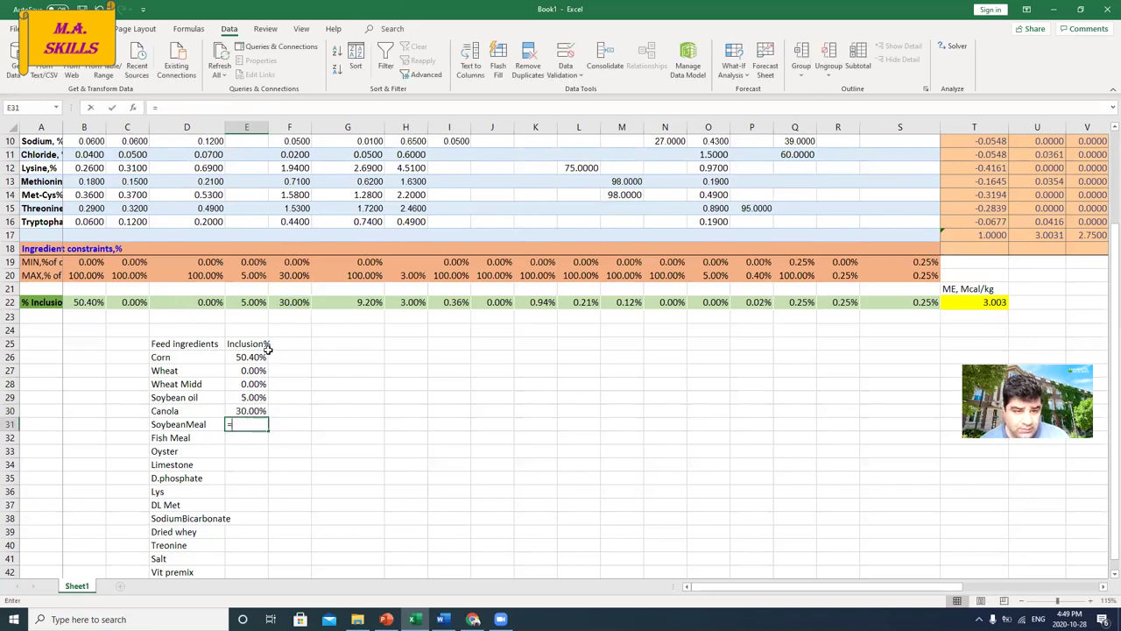
left_click(333, 307)
key("Return")
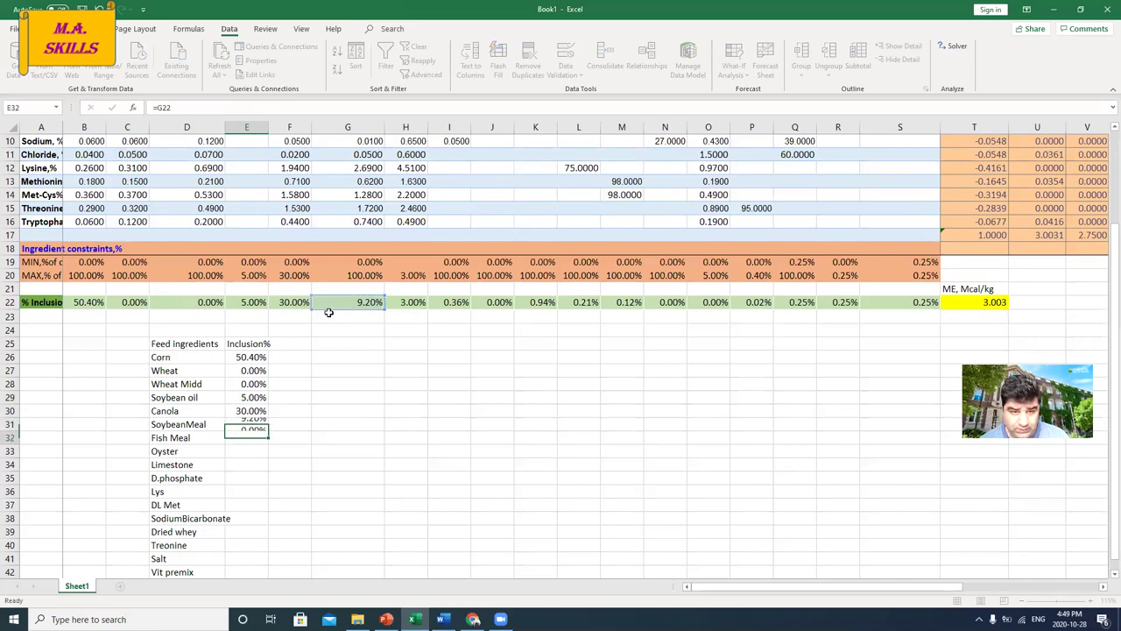
Link the Fish Meal inclusion in E32 to H22 and the Oyster inclusion in E33 to I22.
type("=")
left_click(409, 302)
key("Return")
type("=")
left_click(452, 304)
key("Return")
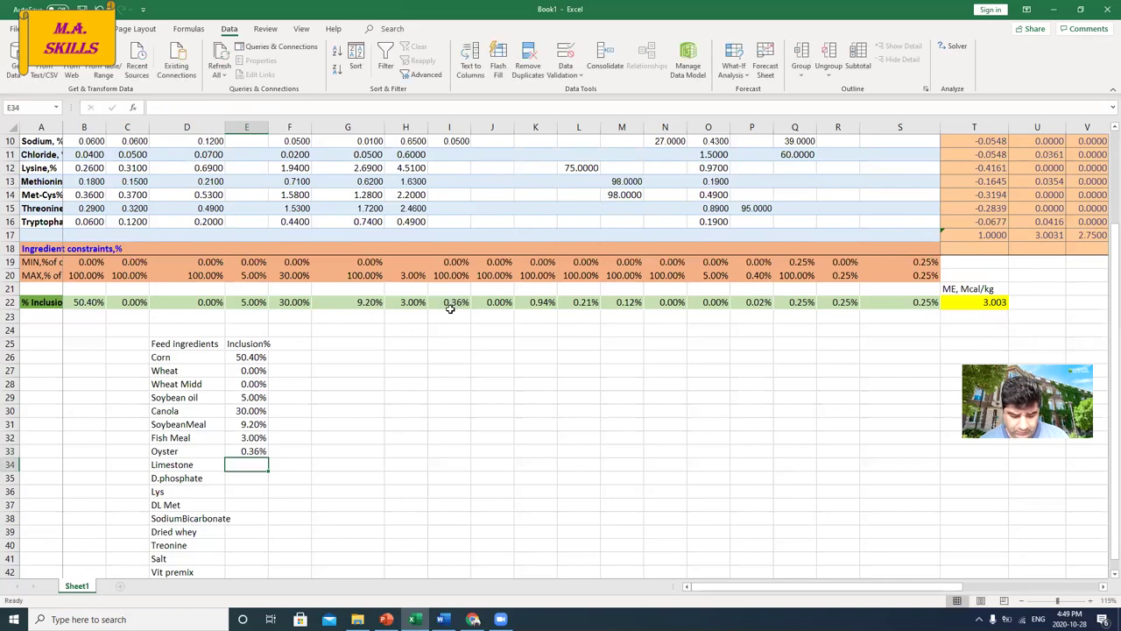
Link the Limestone inclusion in E34 to J22 and the D.phosphate inclusion in E35 to K22.
type("=")
left_click(487, 303)
key("Return")
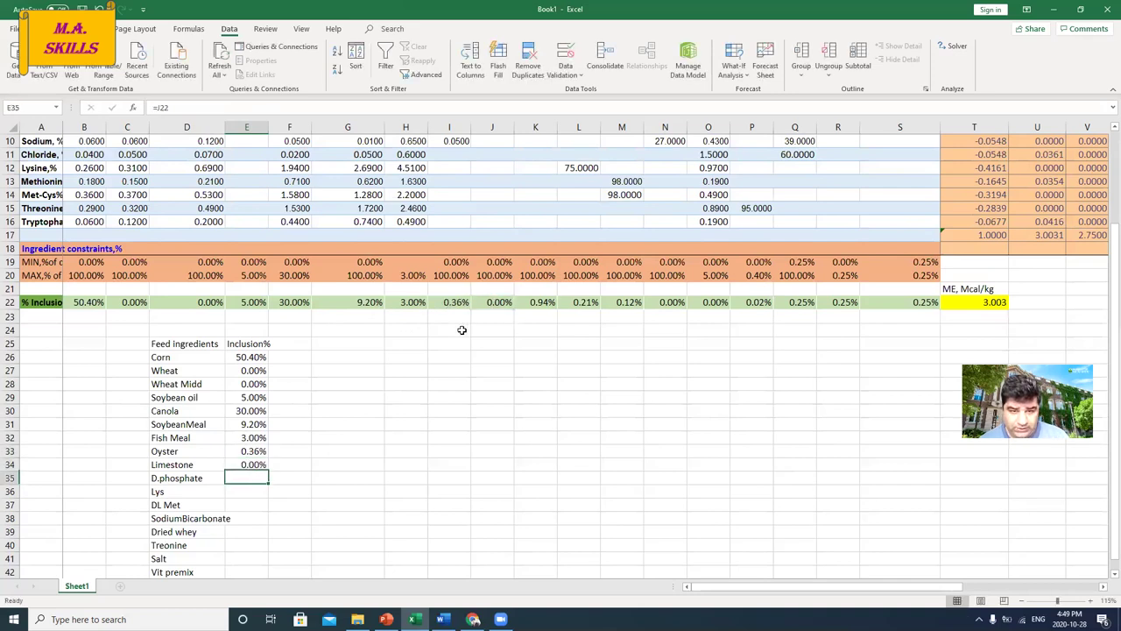
type("=")
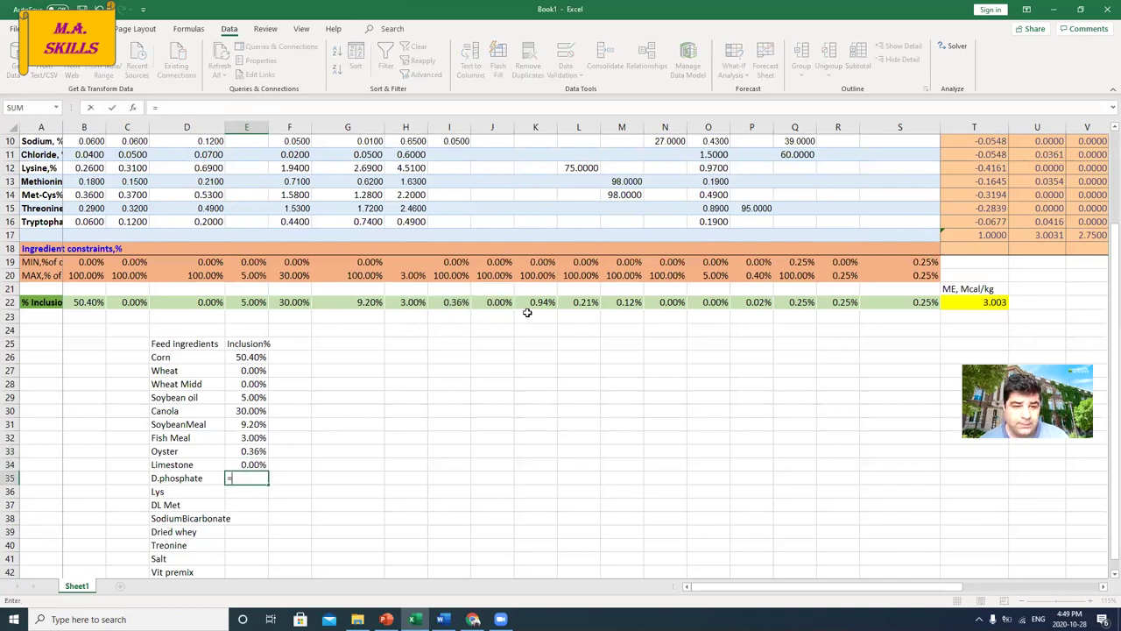
left_click(529, 303)
key("Return")
Link the Lys inclusion in E36 to L22 and the DL Met inclusion in E37 to M22.
type("=")
left_click(580, 305)
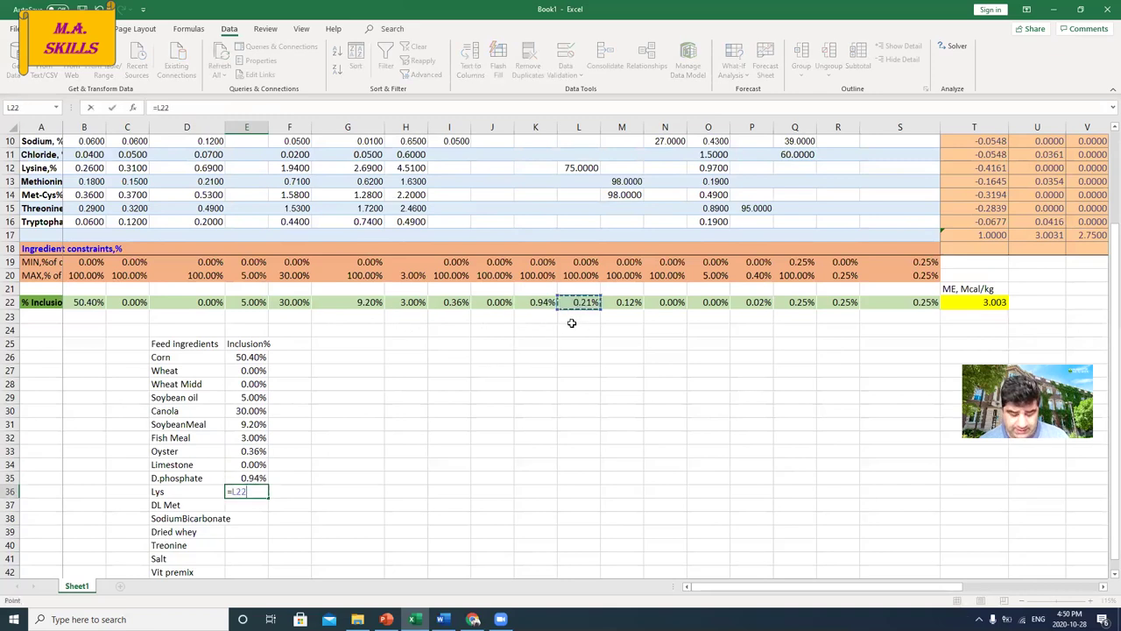
key("Return")
type("=")
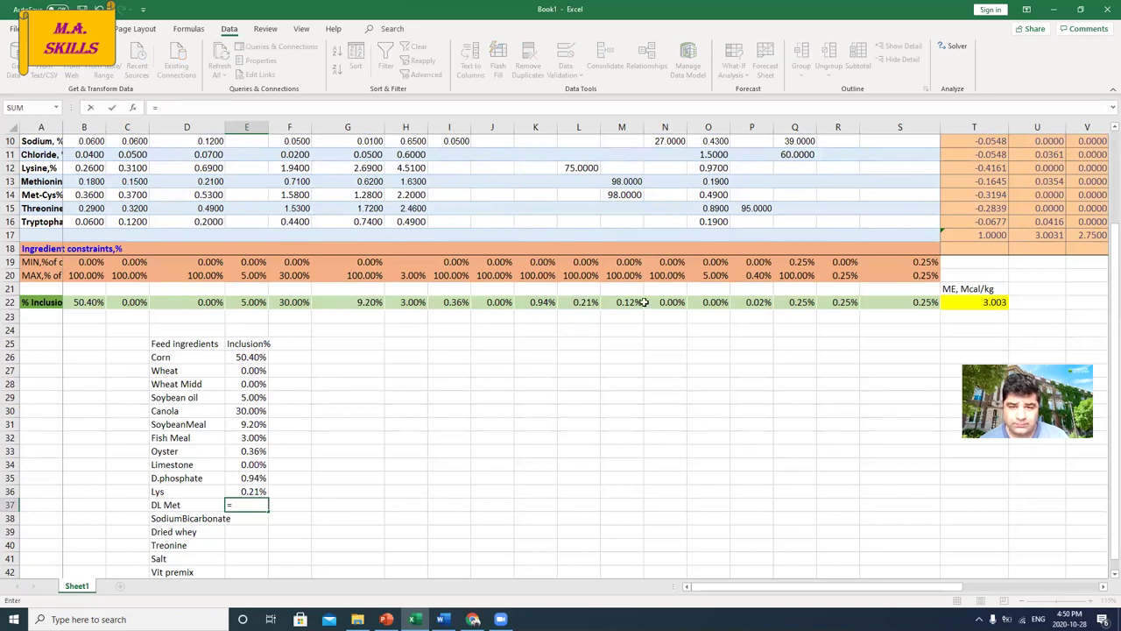
left_click(633, 302)
key("Return")
Link the SodiumBicarbonate inclusion in E38 to N22 and the Dried whey inclusion in E39 to O22.
type("=")
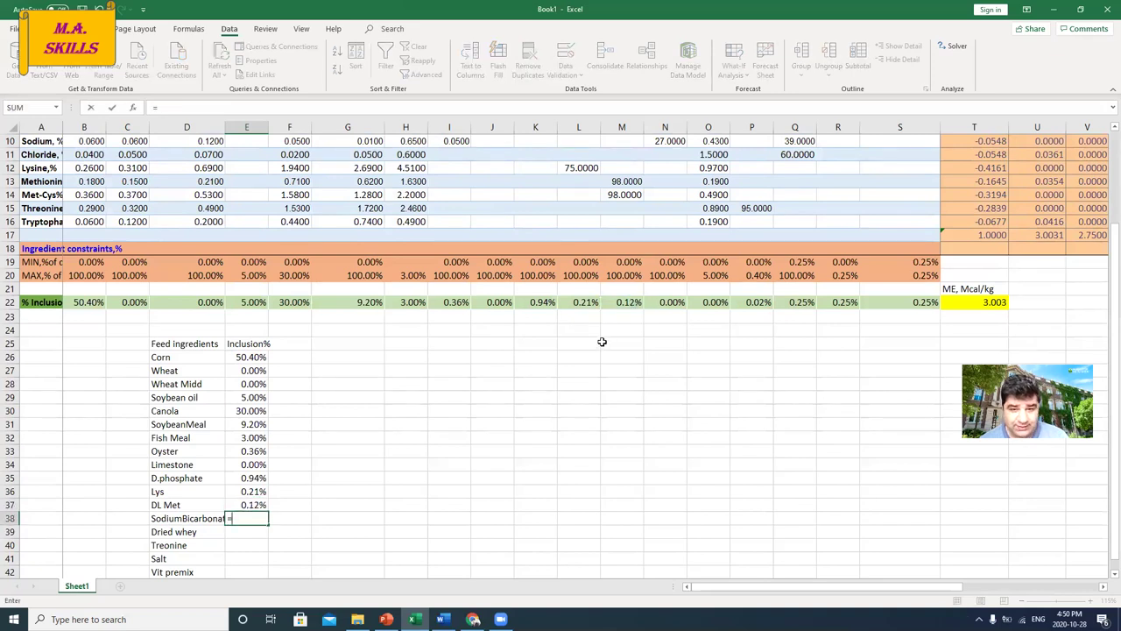
left_click(668, 303)
key("Return")
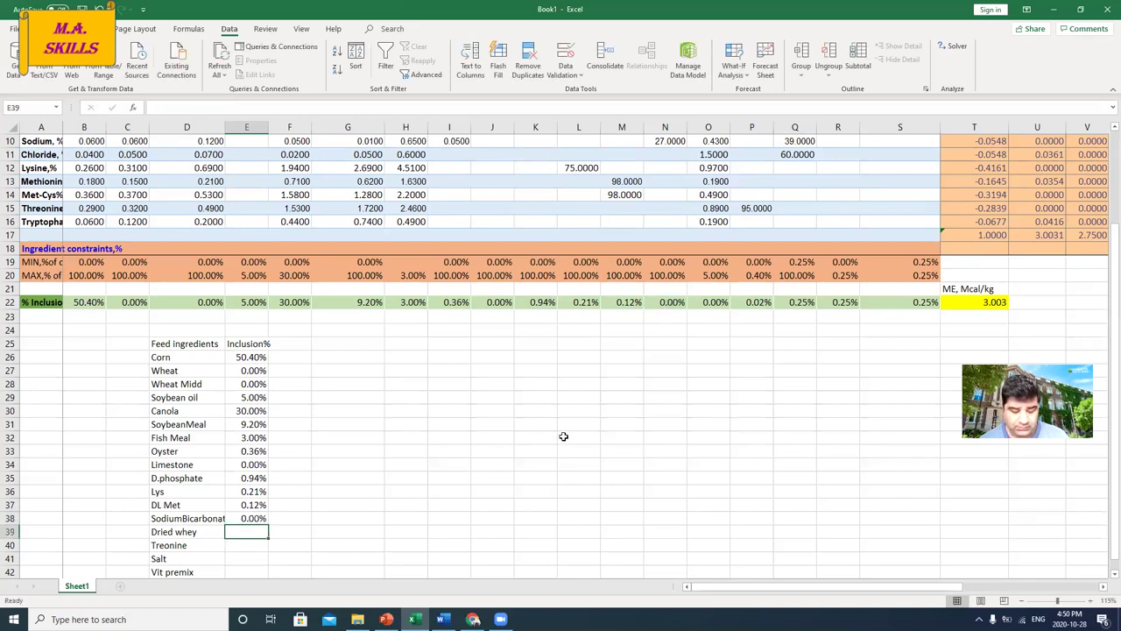
type("=")
left_click(708, 304)
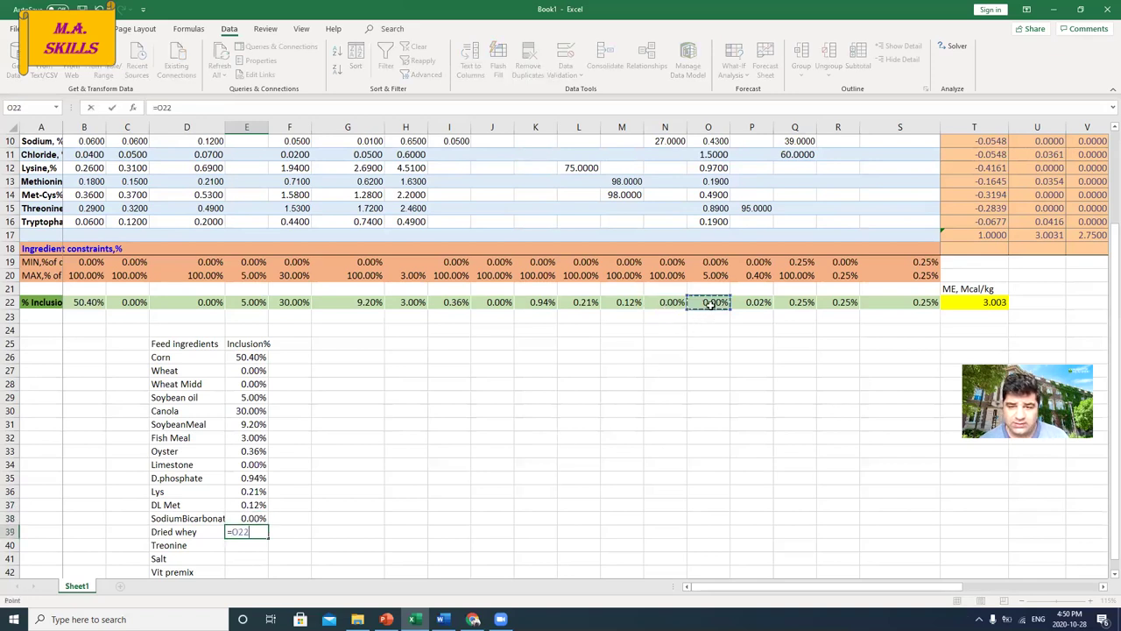
key("Return")
Link the Treonine inclusion in E40 to P22 and the Salt inclusion in E41 to Q22.
type("=")
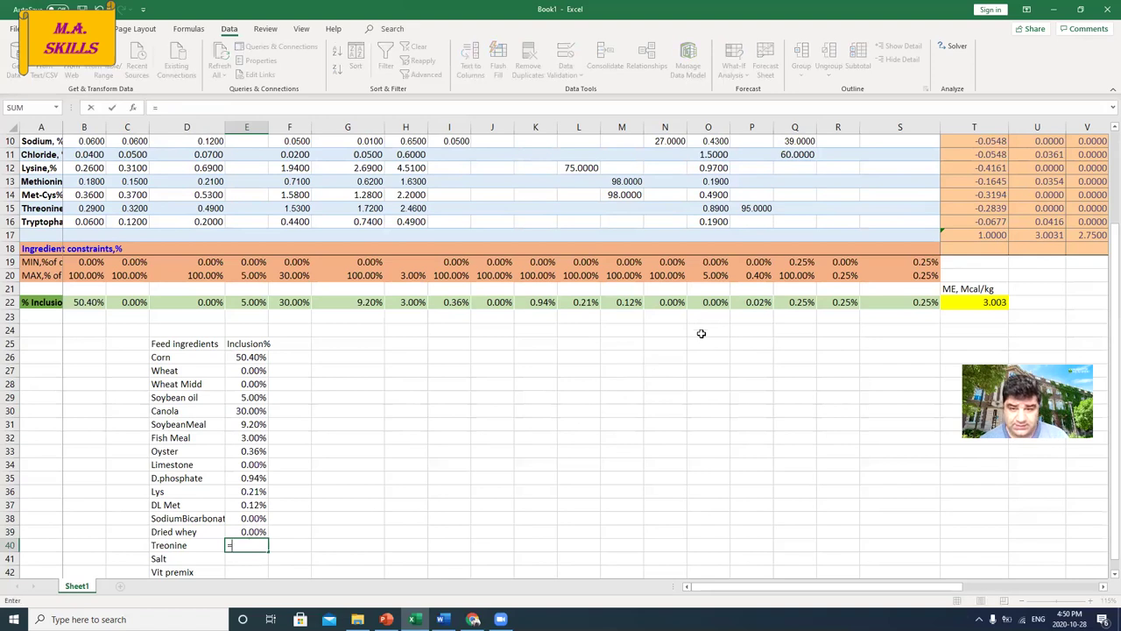
left_click(740, 305)
key("Return")
type("=")
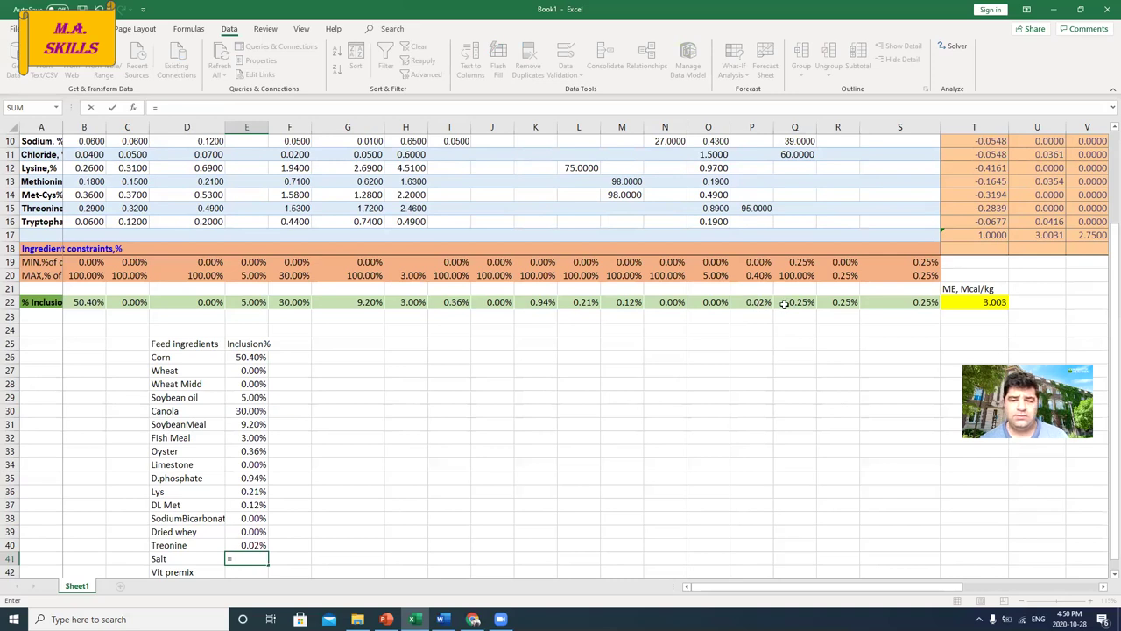
left_click(784, 303)
key("Return")
Link the Vit premix inclusion in E42 to R22 and the Mineral premix inclusion in E43 to S22.
type("=")
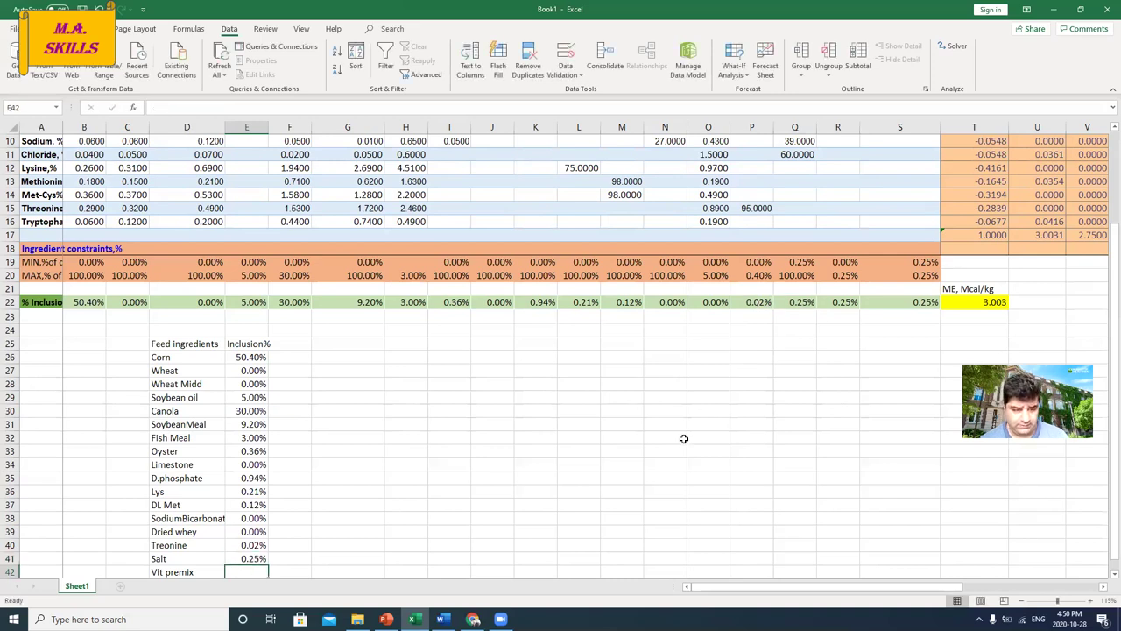
left_click(828, 304)
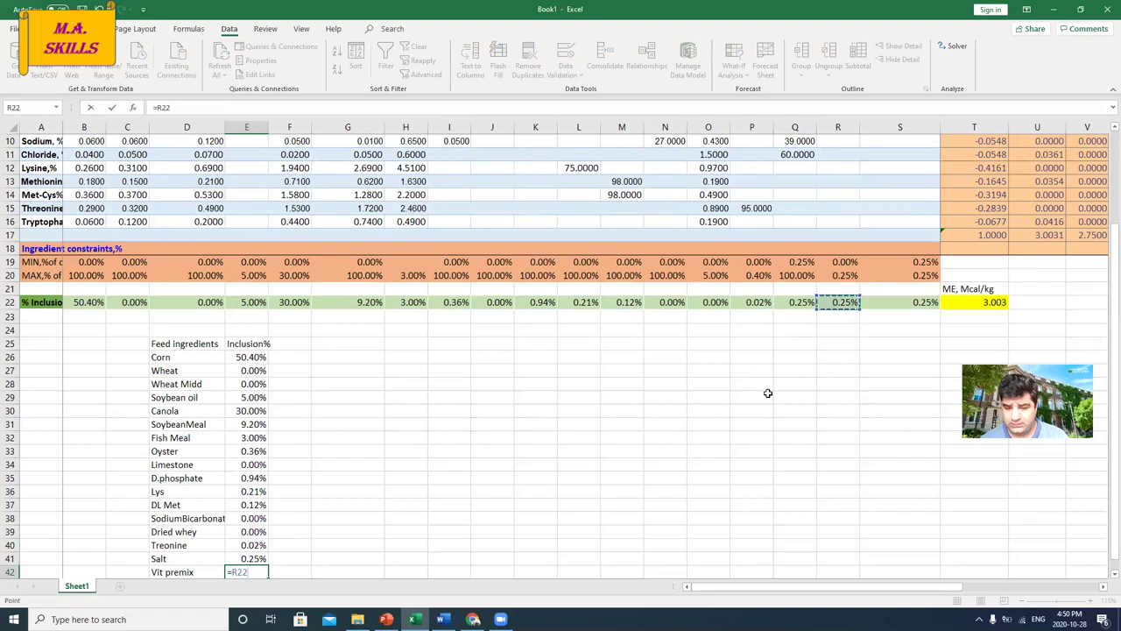
key("Return")
type("=")
left_click(885, 290)
key("Return")
Apply the Bad cell style to the feed ingredient summary table in D25:E43.
left_click_drag(169, 317, 258, 477)
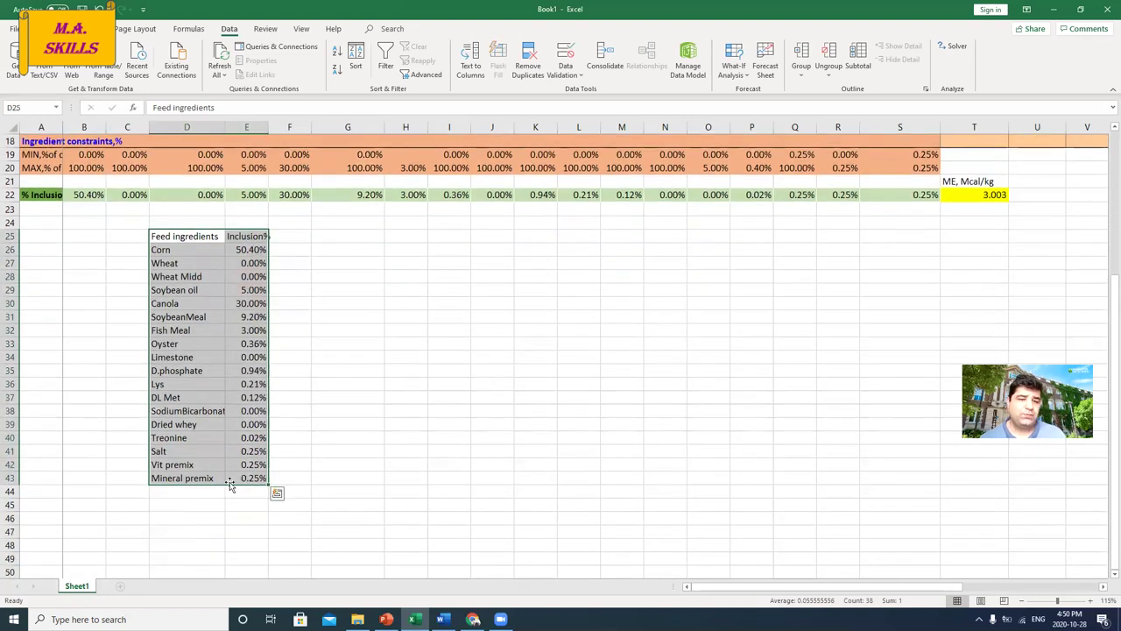
key("alt+h")
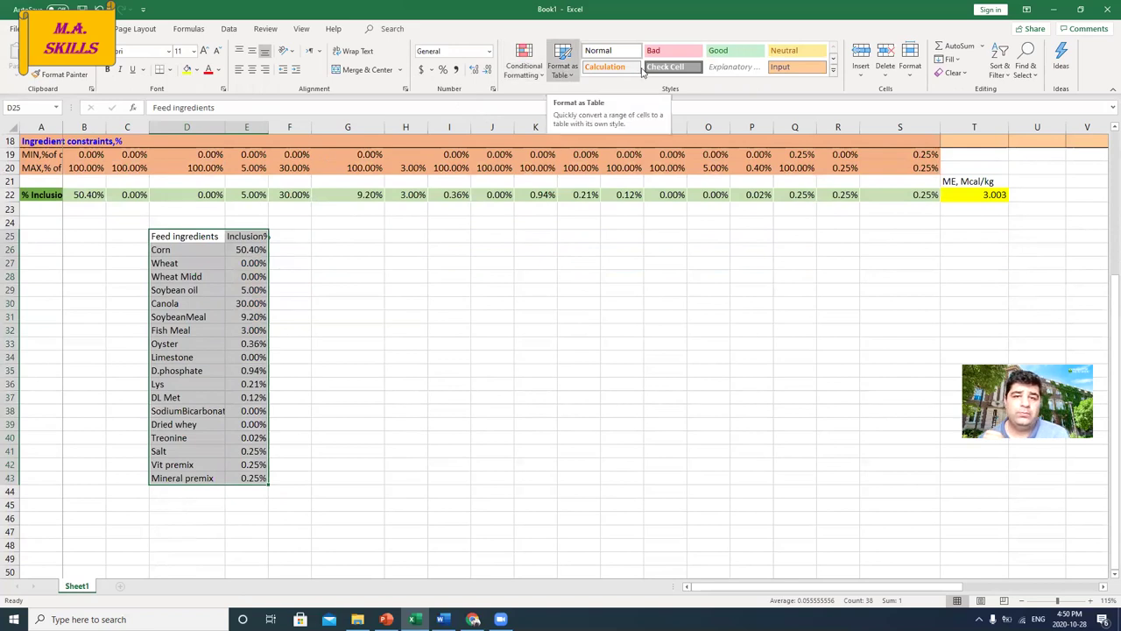
left_click(673, 58)
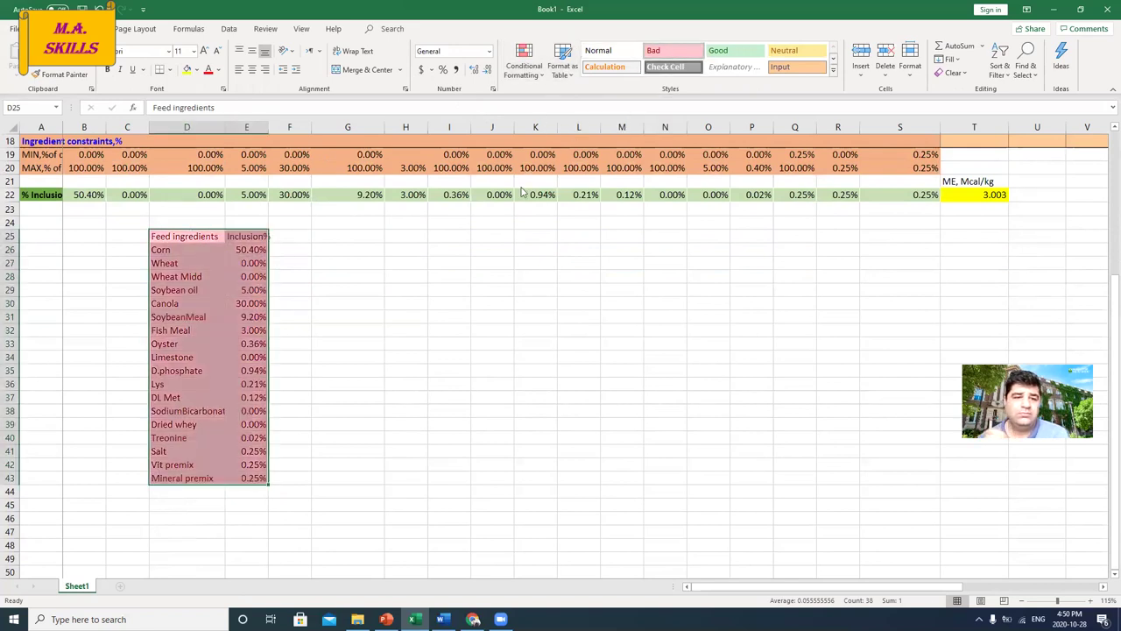
left_click(348, 289)
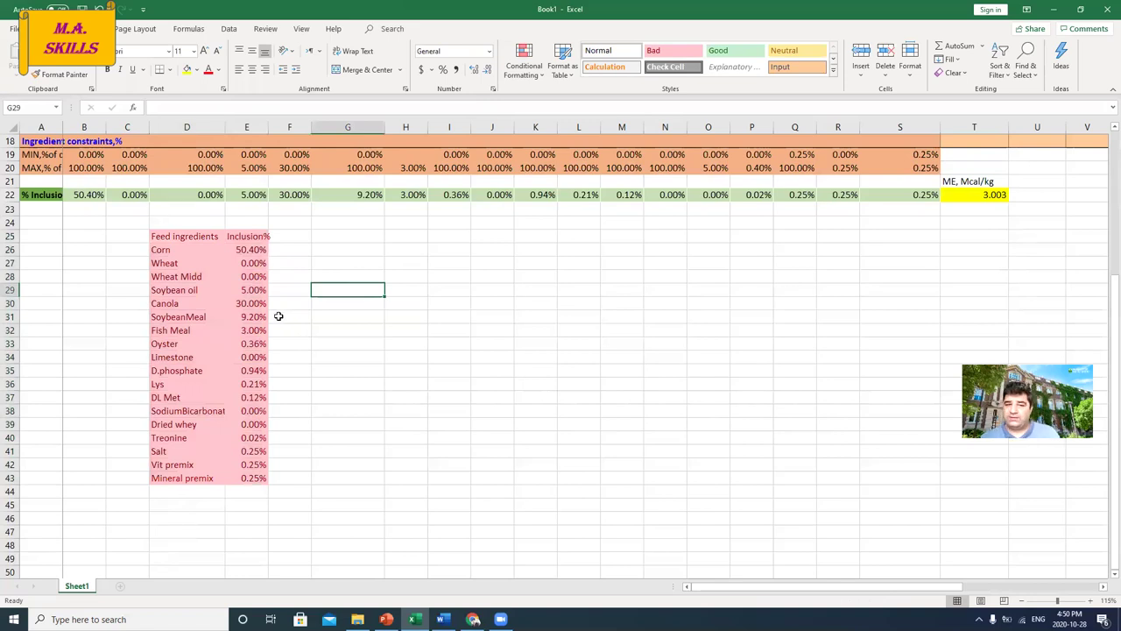
Fill the summary table's header cells D25:E25 with yellow.
scroll(278, 316, "up", 5)
scroll(279, 316, "down", 2)
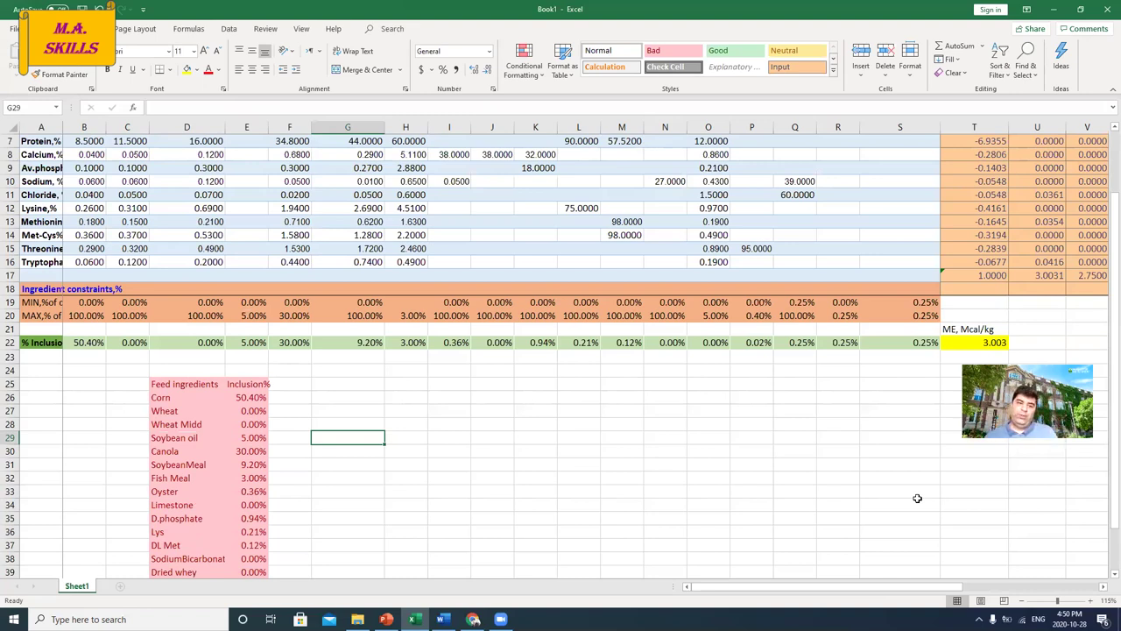
scroll(250, 446, "down", 1)
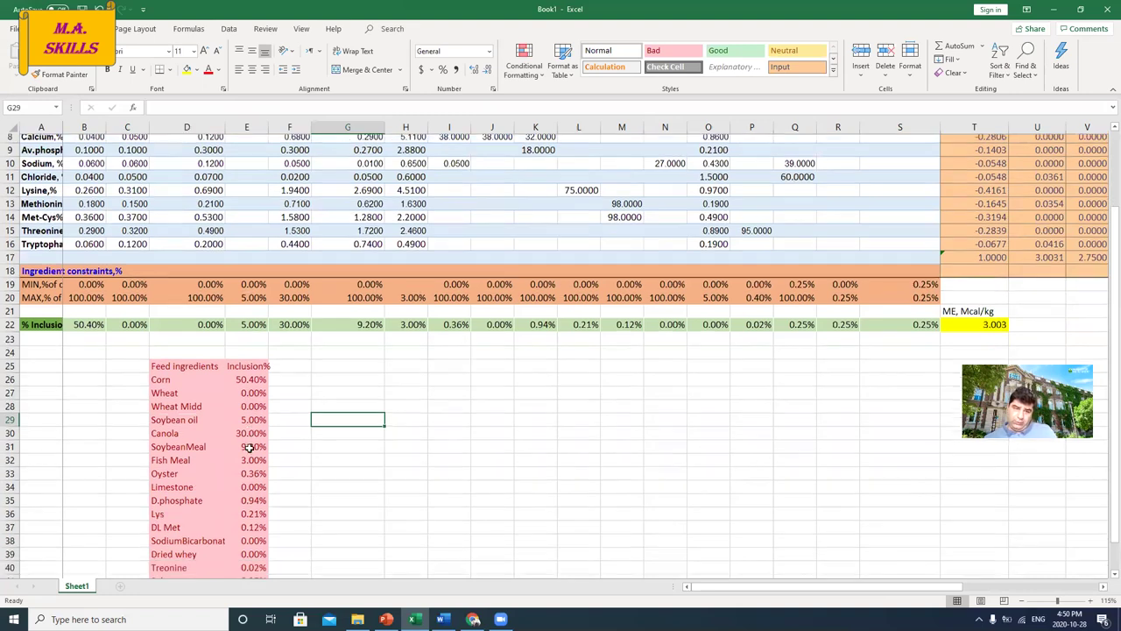
scroll(249, 447, "down", 2)
left_click(220, 306)
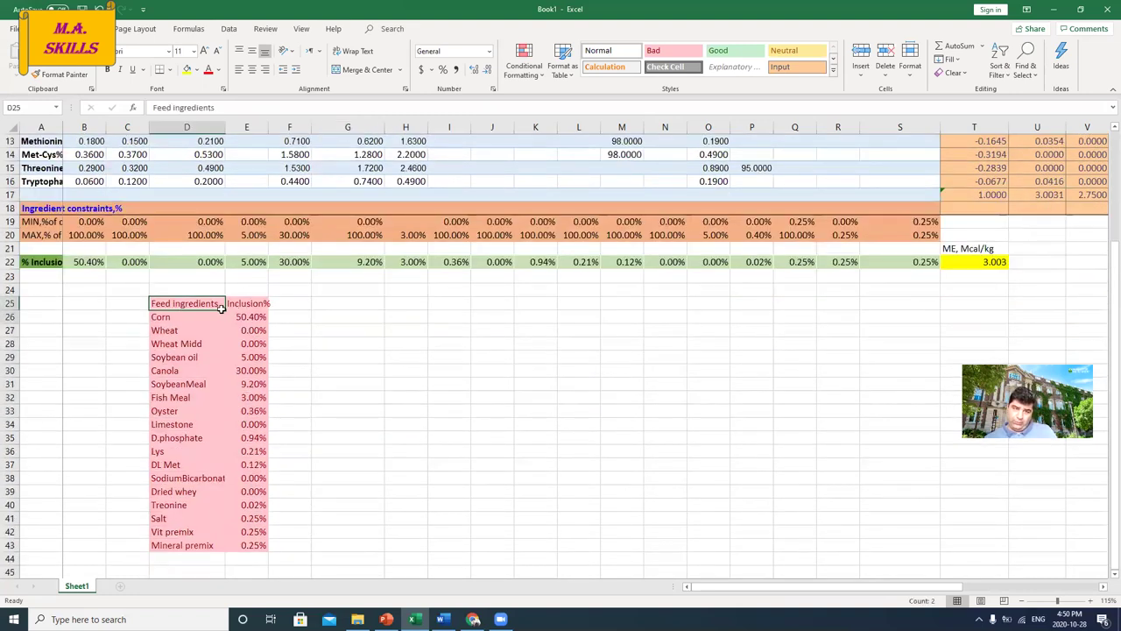
left_click_drag(220, 306, 254, 305)
left_click(186, 70)
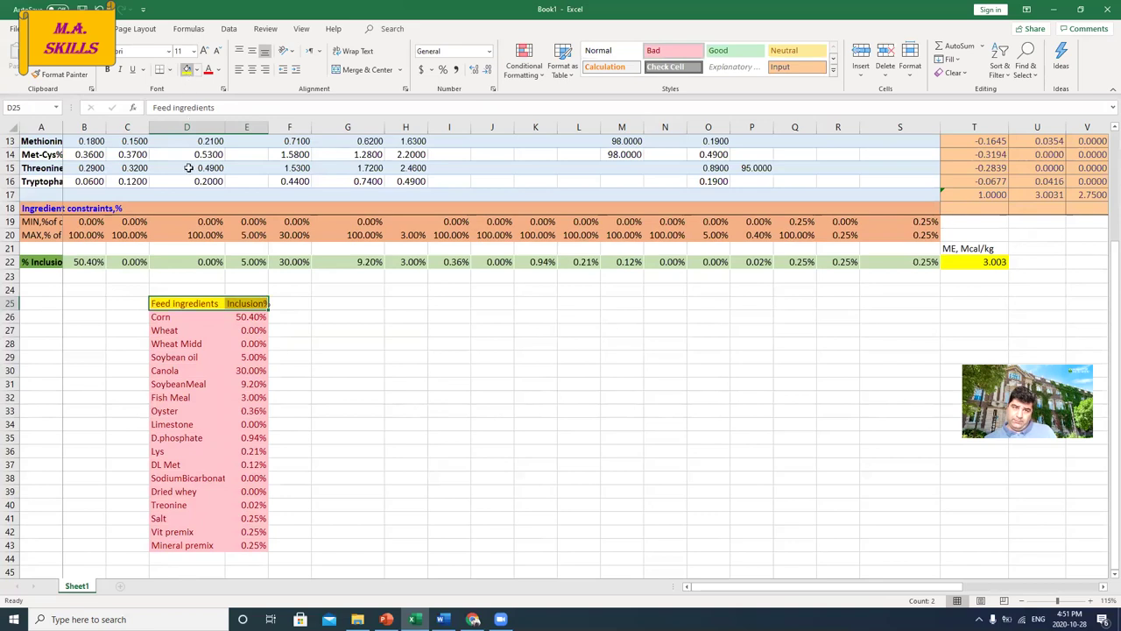
left_click(250, 289)
Widen column E so the Inclusion% header fits inside its cell.
left_click(277, 306)
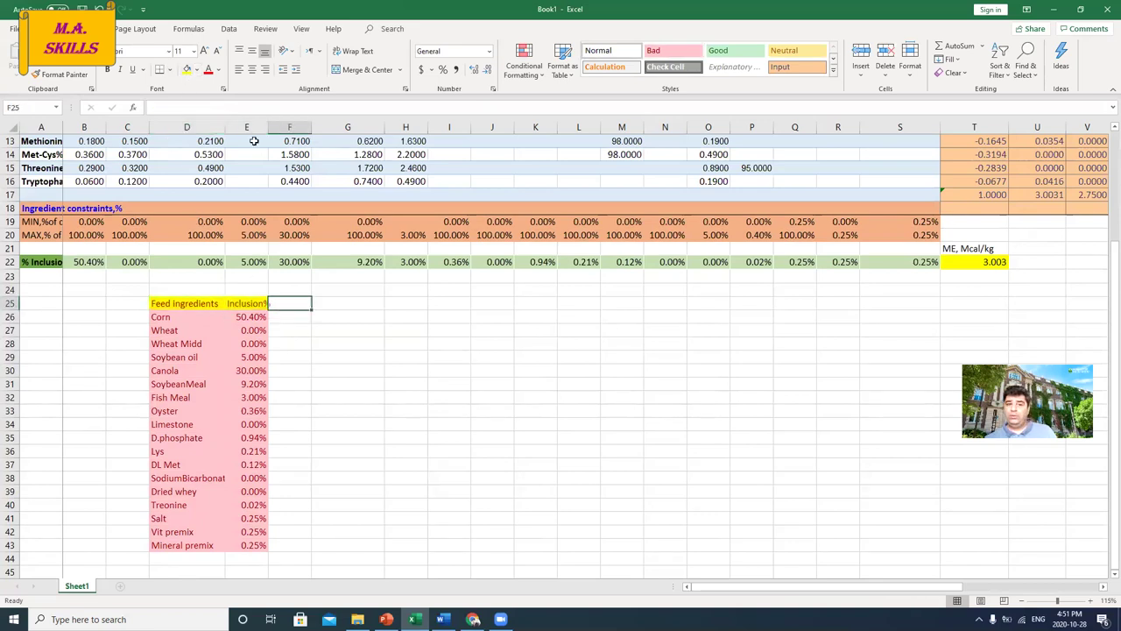
left_click_drag(268, 127, 289, 128)
left_click(301, 361)
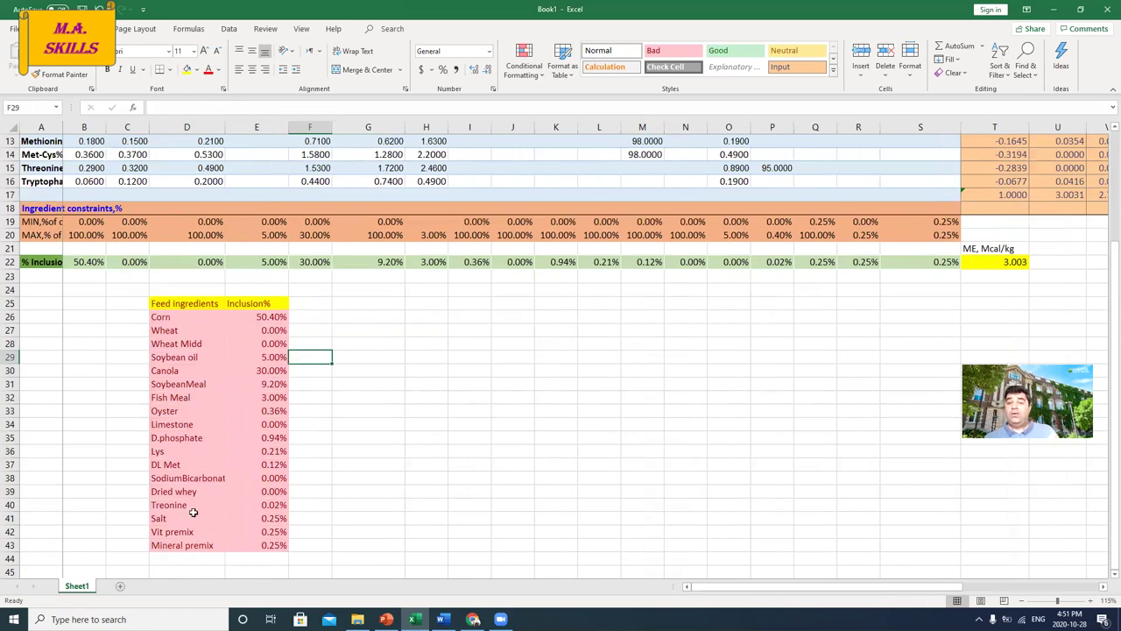
Examine the ME and protein values in the Nutrient spec column and the nutrient constraints in X6:X16.
left_click_drag(740, 592, 861, 590)
scroll(786, 438, "up", 4)
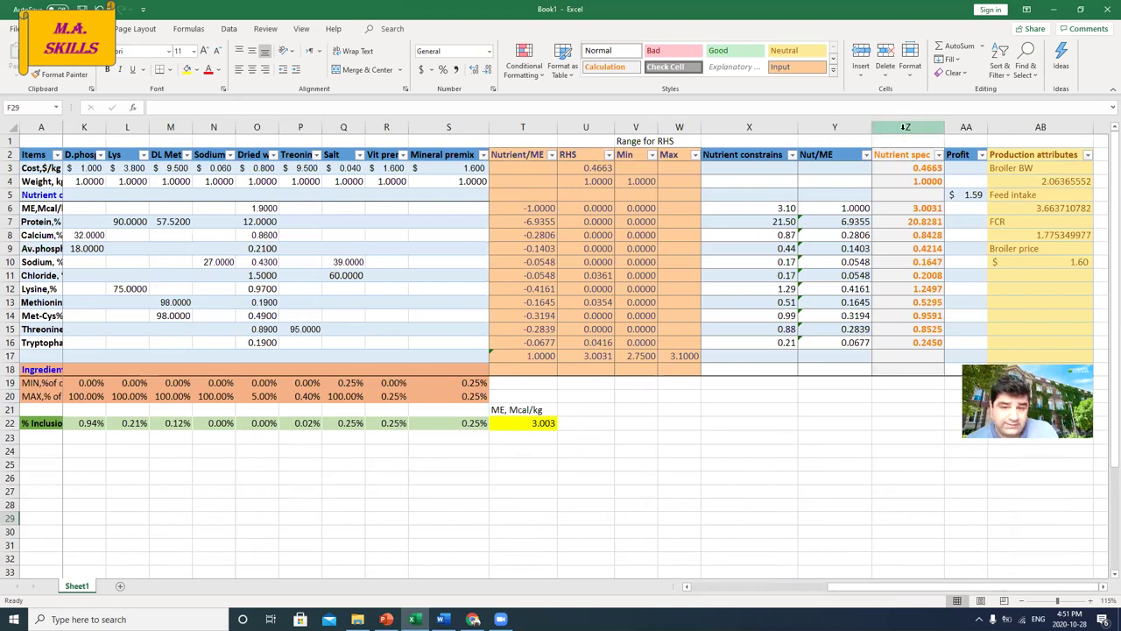
scroll(904, 127, "up", 1, "ctrl")
left_click_drag(888, 580, 999, 589)
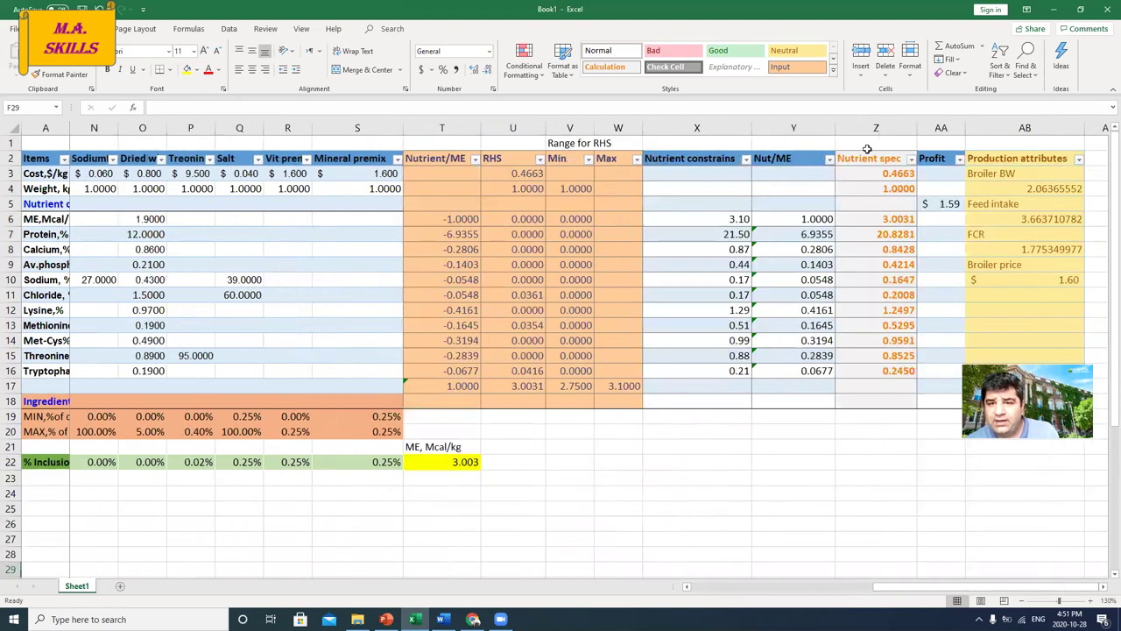
left_click(880, 225)
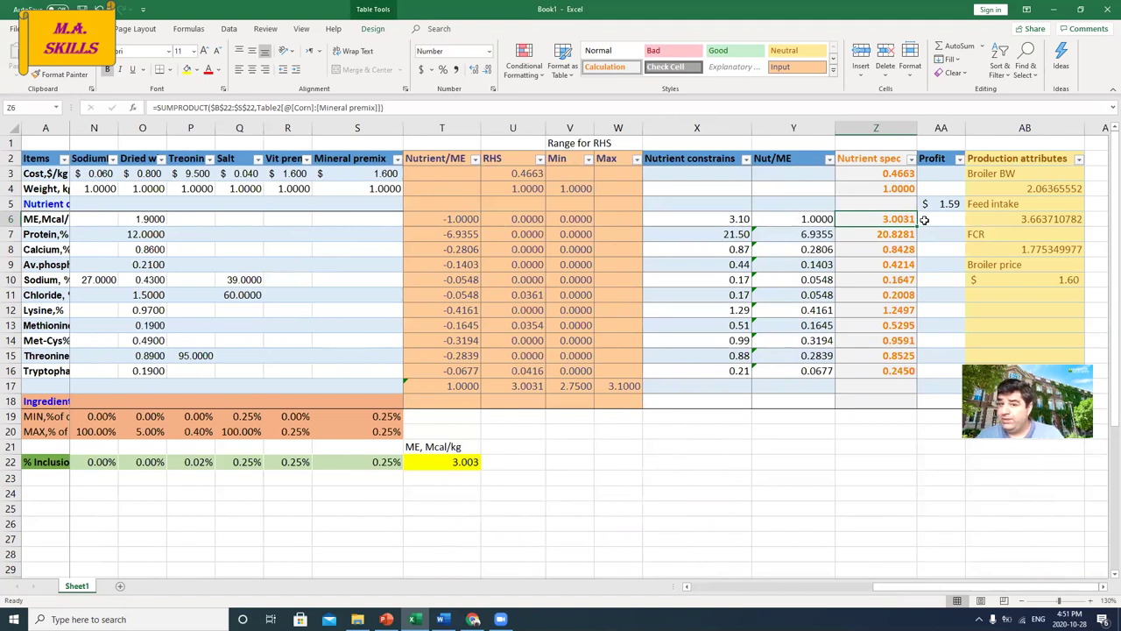
key("Down")
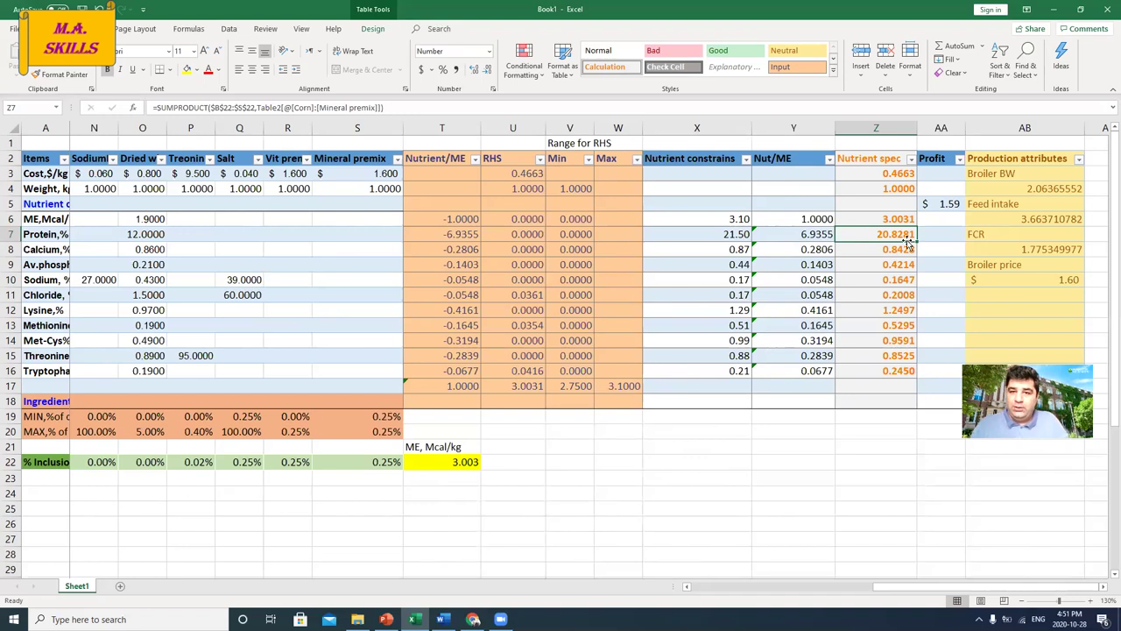
left_click_drag(731, 221, 700, 372)
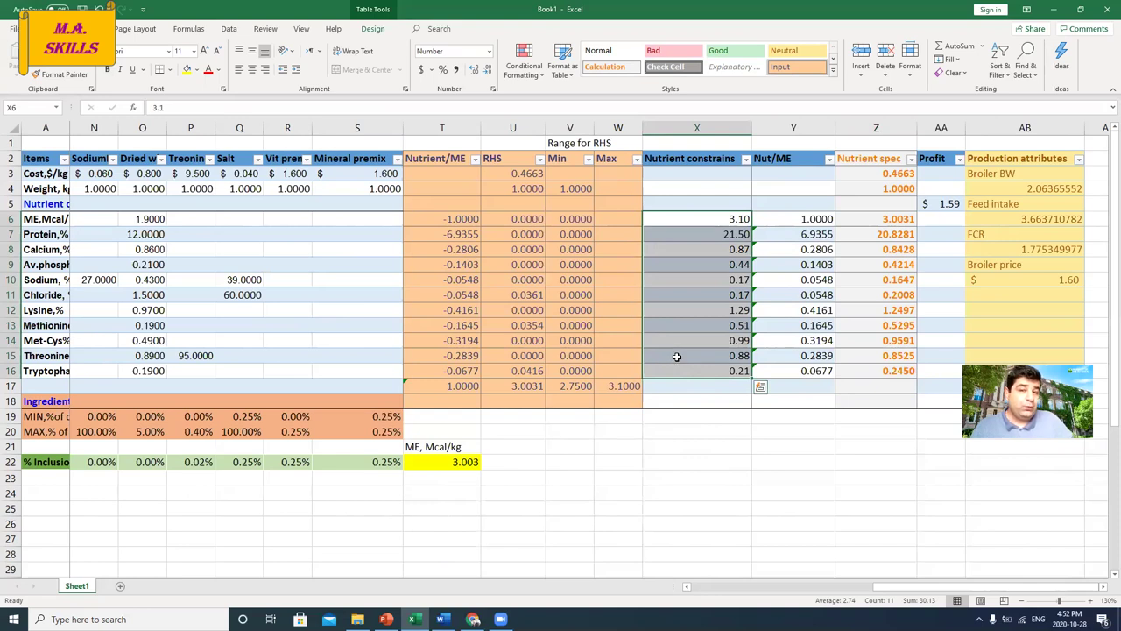
left_click(718, 218)
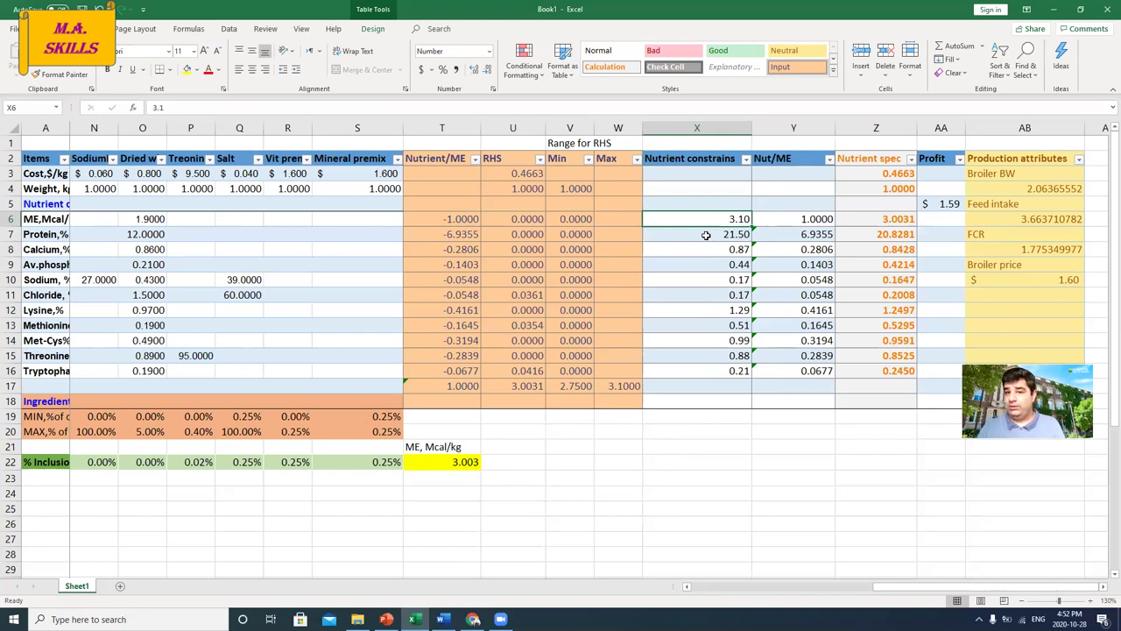
left_click(706, 234)
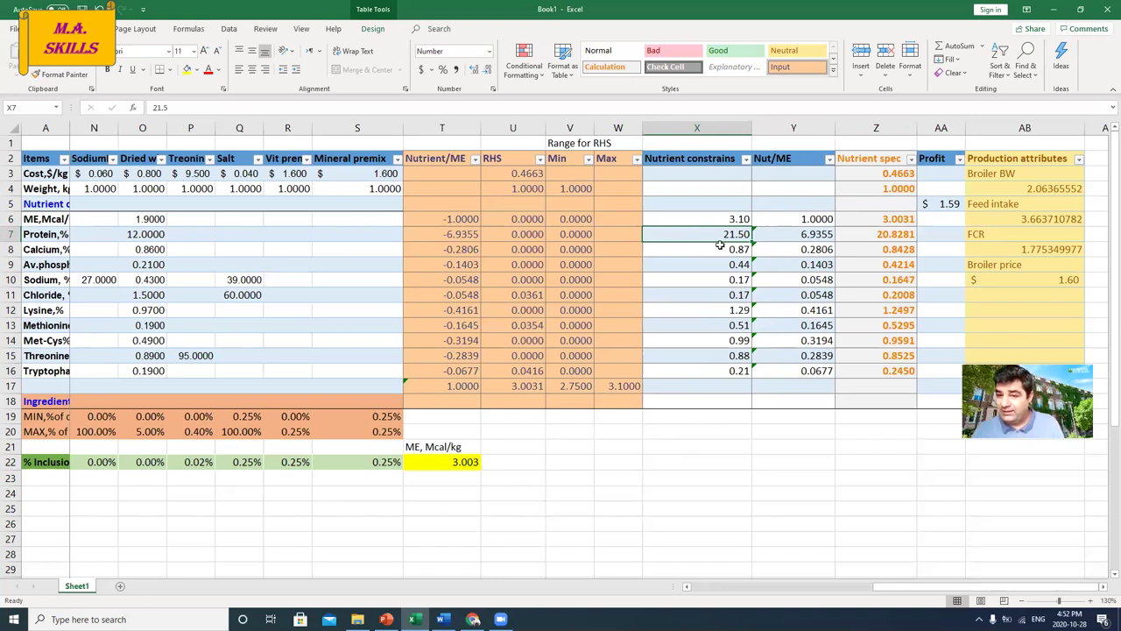
Compare the optimized Nutrient spec values in Z6:Z16 with the ME and protein constraints in X6 and X7.
left_click(861, 218)
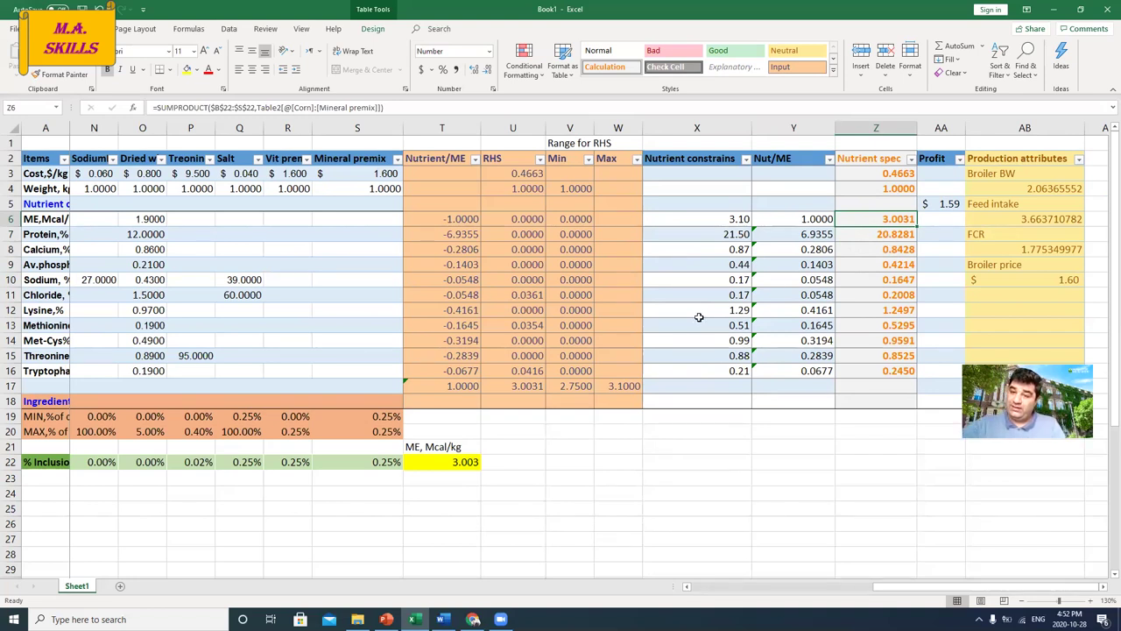
left_click_drag(866, 234, 864, 373)
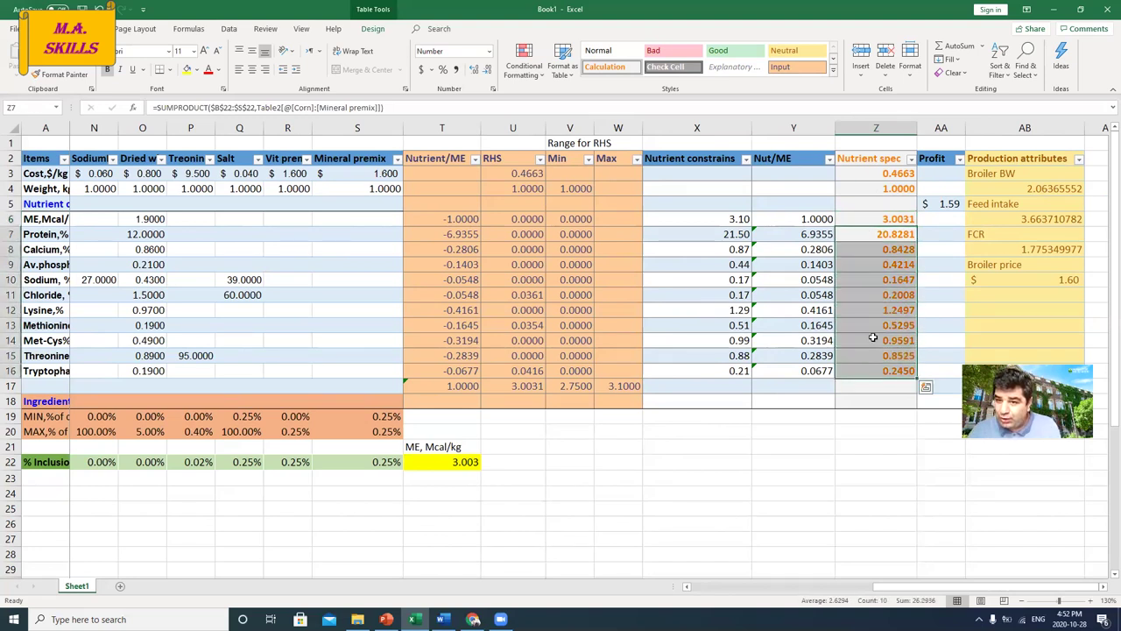
left_click(882, 236)
left_click(703, 236)
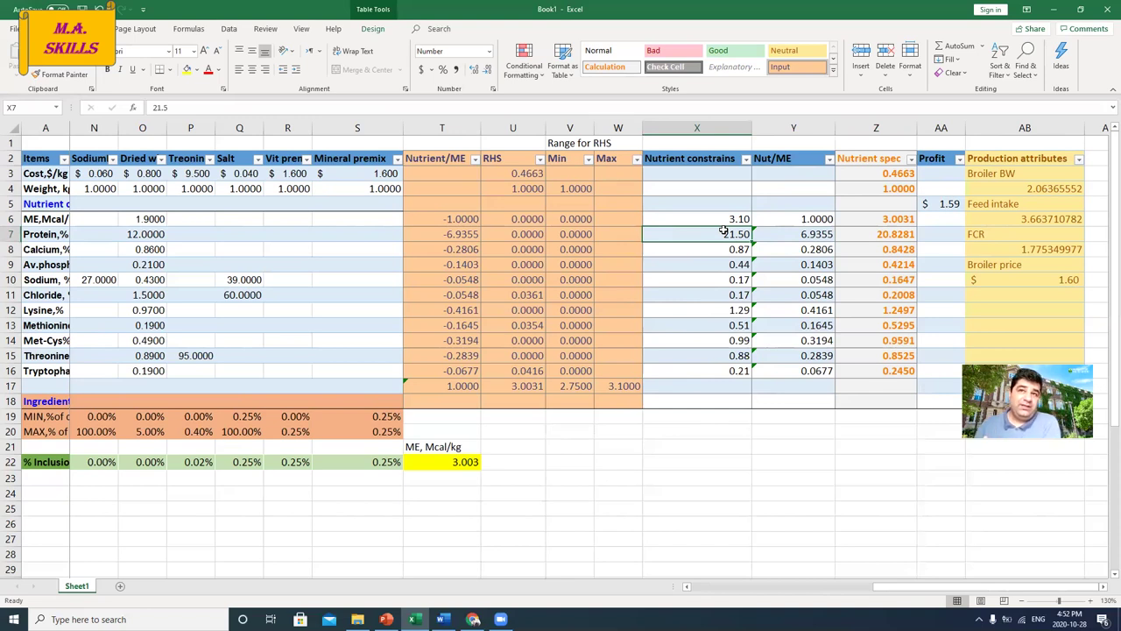
left_click(717, 219)
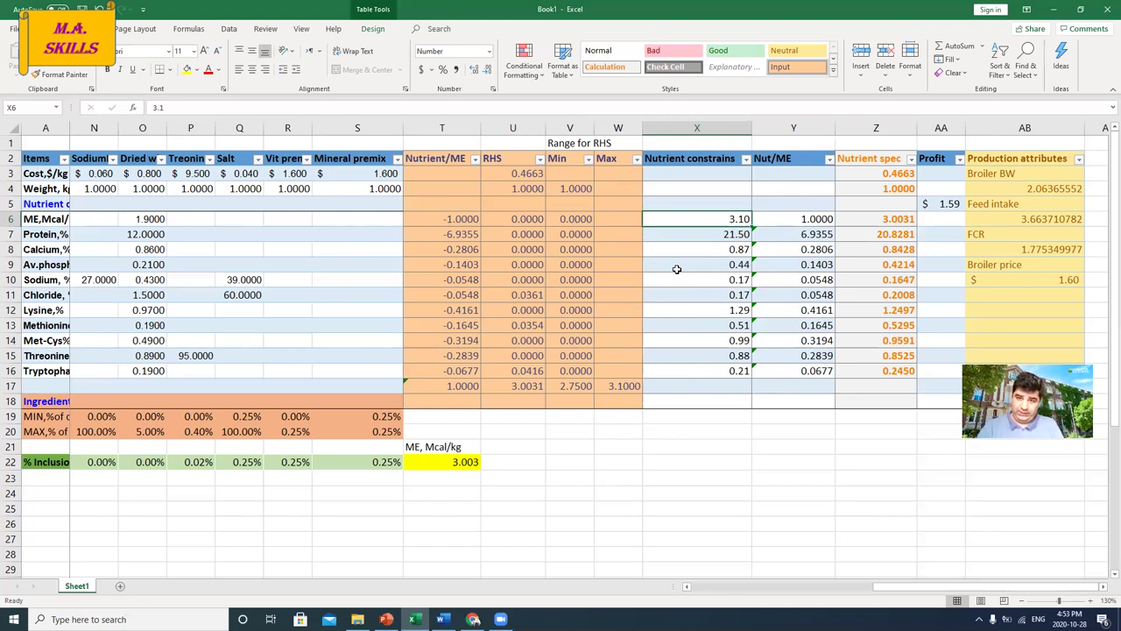
key("Down")
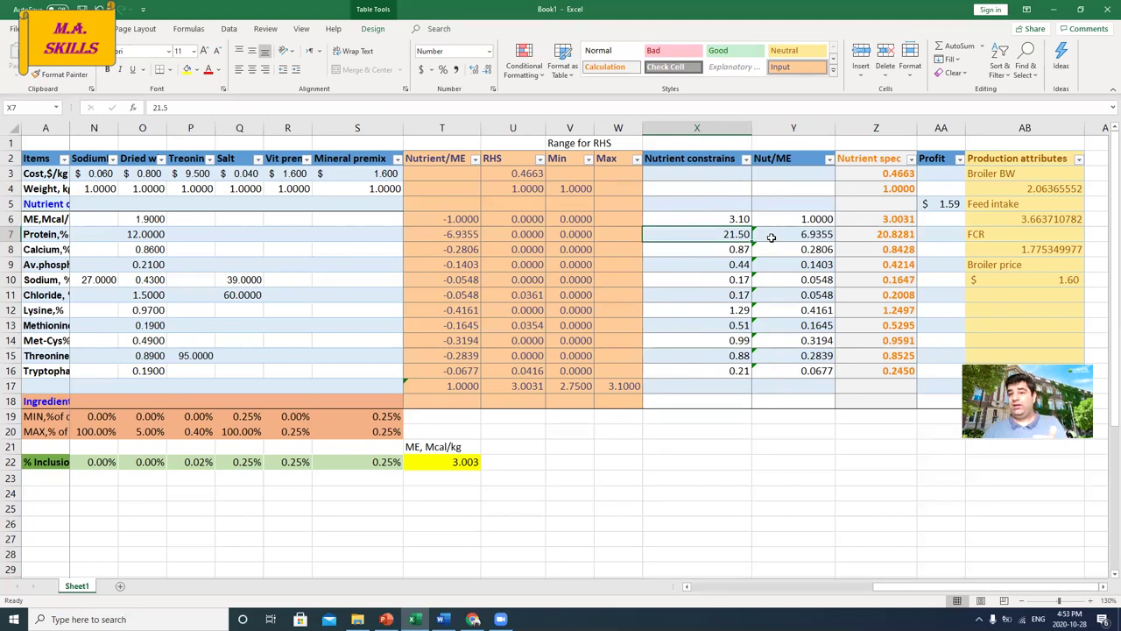
left_click(723, 219)
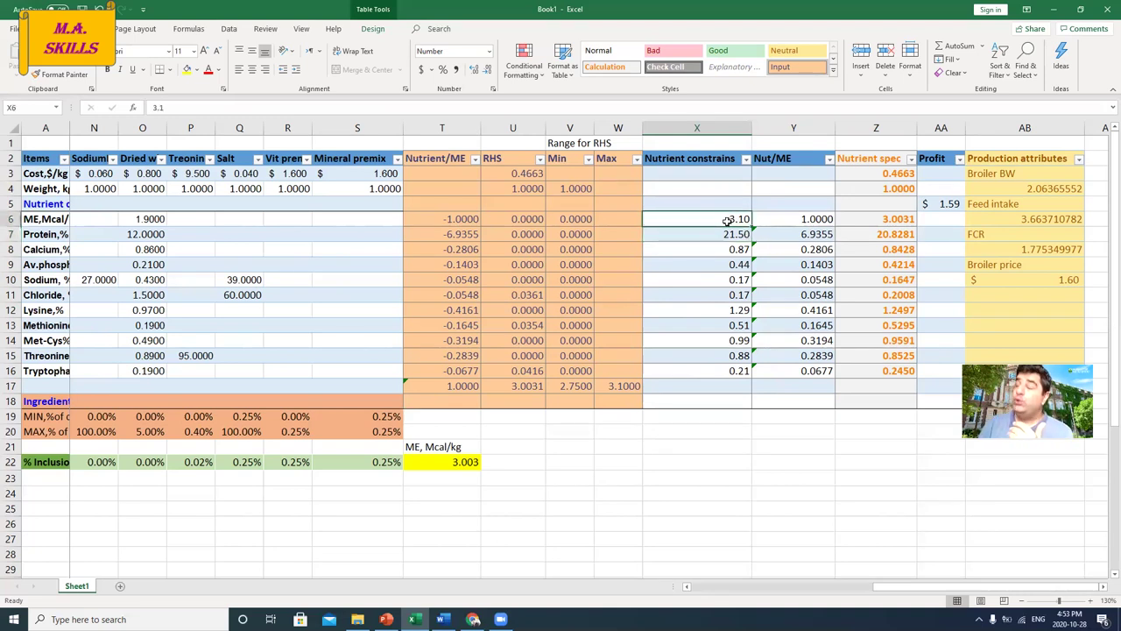
left_click(722, 235)
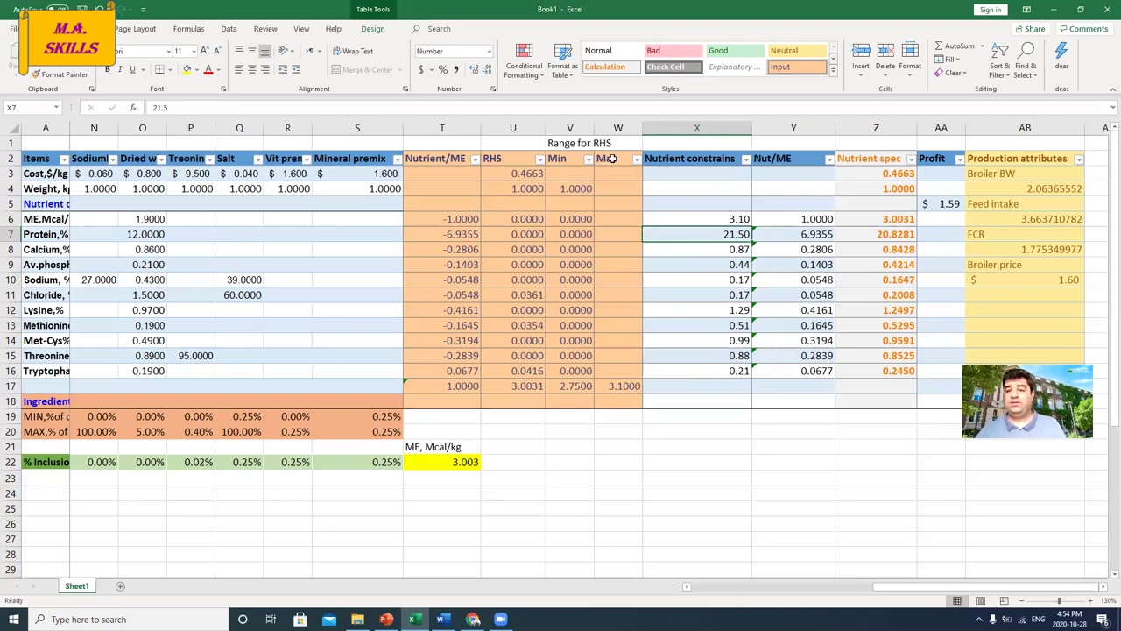
left_click_drag(854, 220, 858, 378)
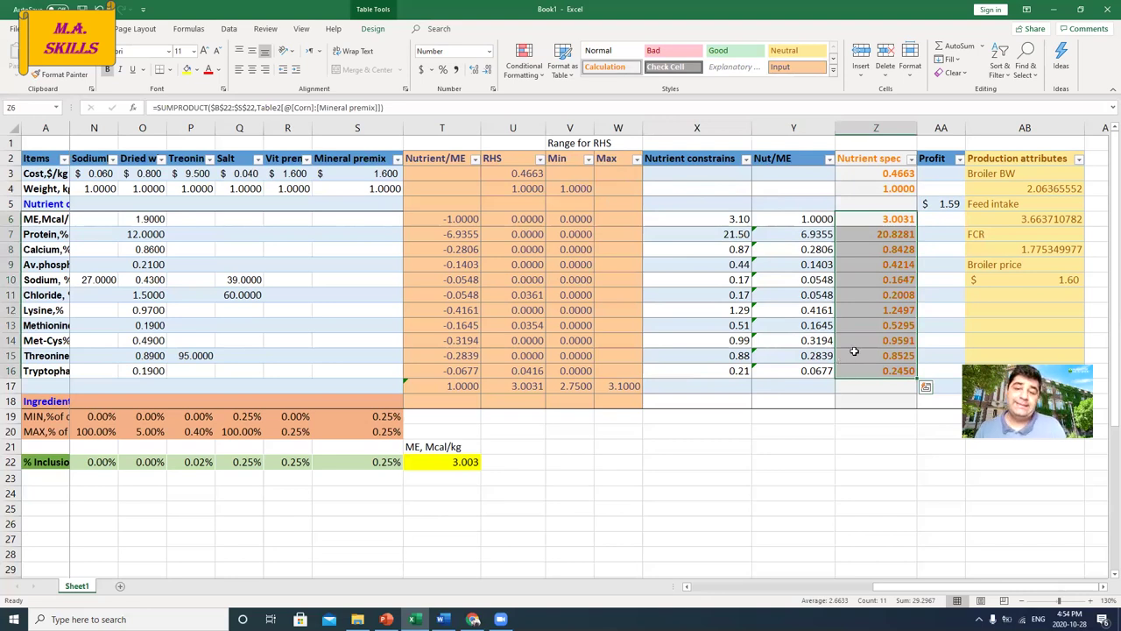
Review the ingredient inclusions in E26:E43 of the summary table, including Fish Meal.
left_click_drag(884, 594, 685, 591)
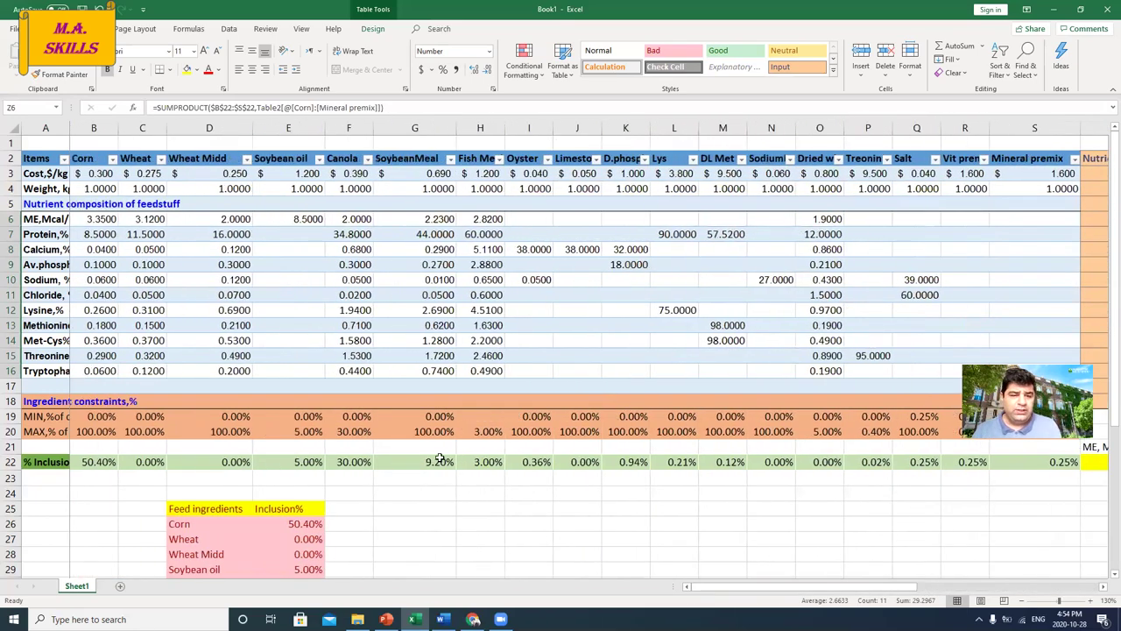
scroll(440, 458, "down", 4)
left_click_drag(285, 341, 295, 555)
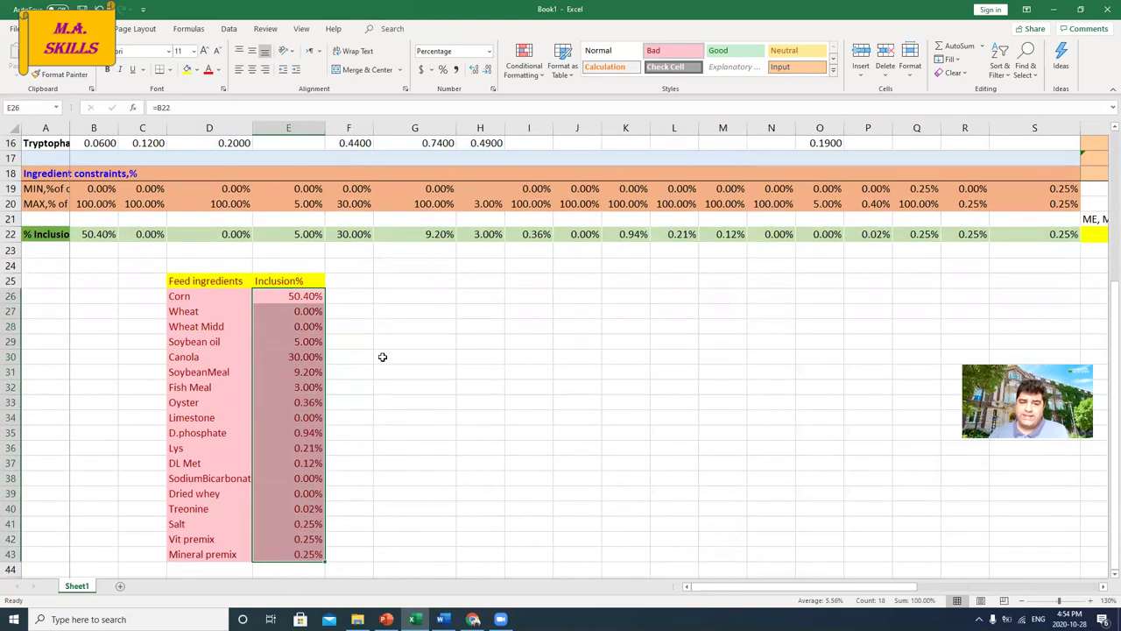
left_click(369, 359)
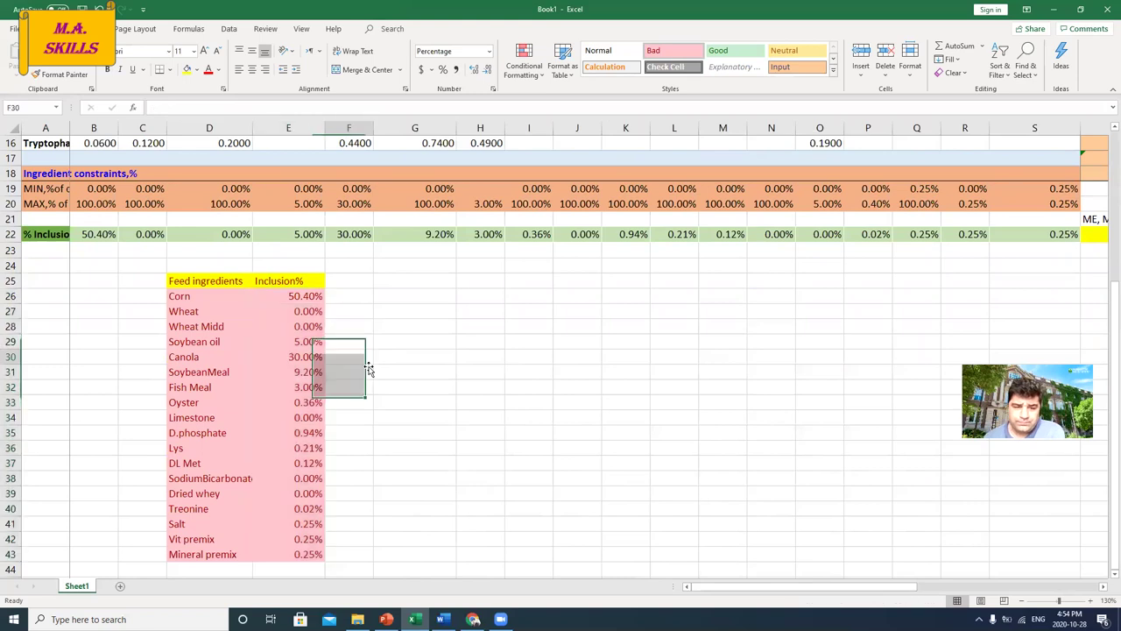
left_click(287, 387)
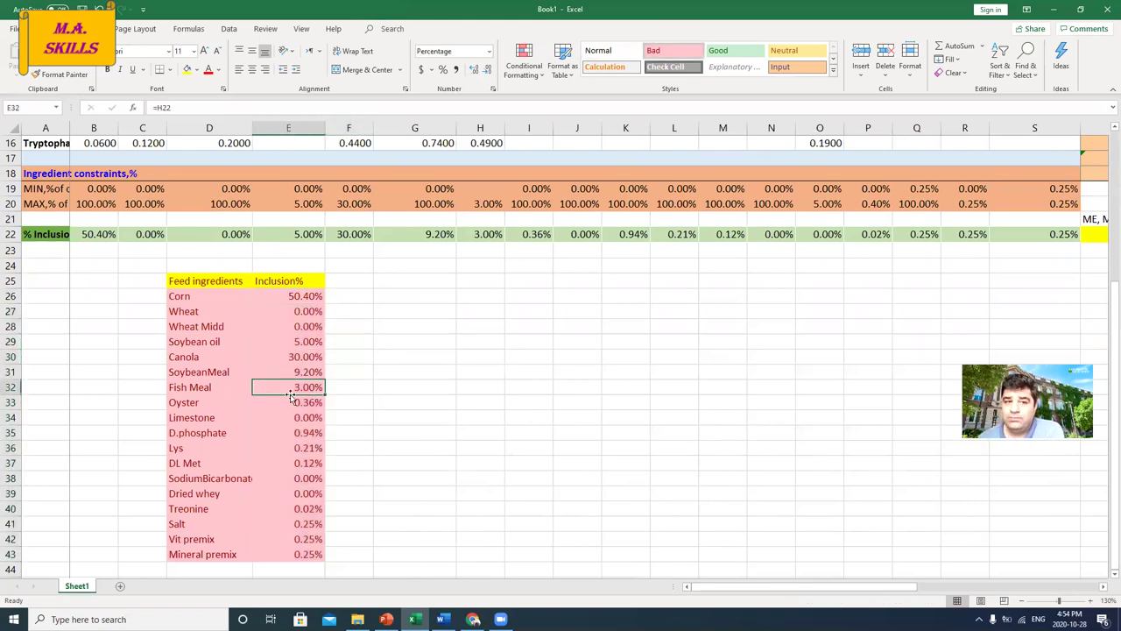
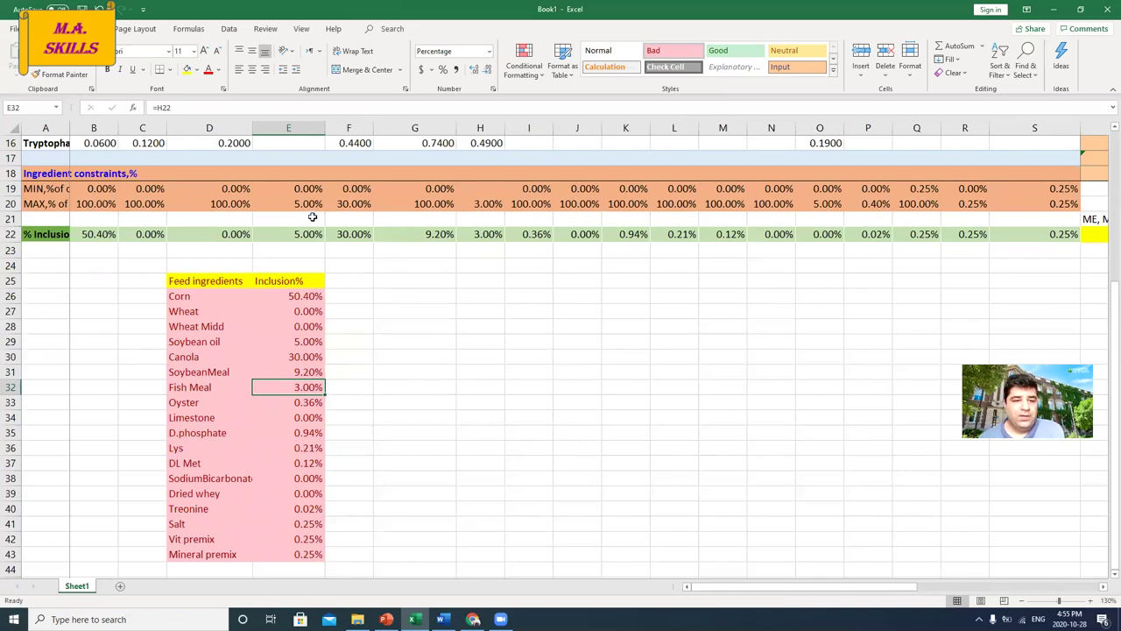
Enter the note 2.1kg/ton in F36 beside the Lys inclusion.
scroll(263, 472, "down", 2)
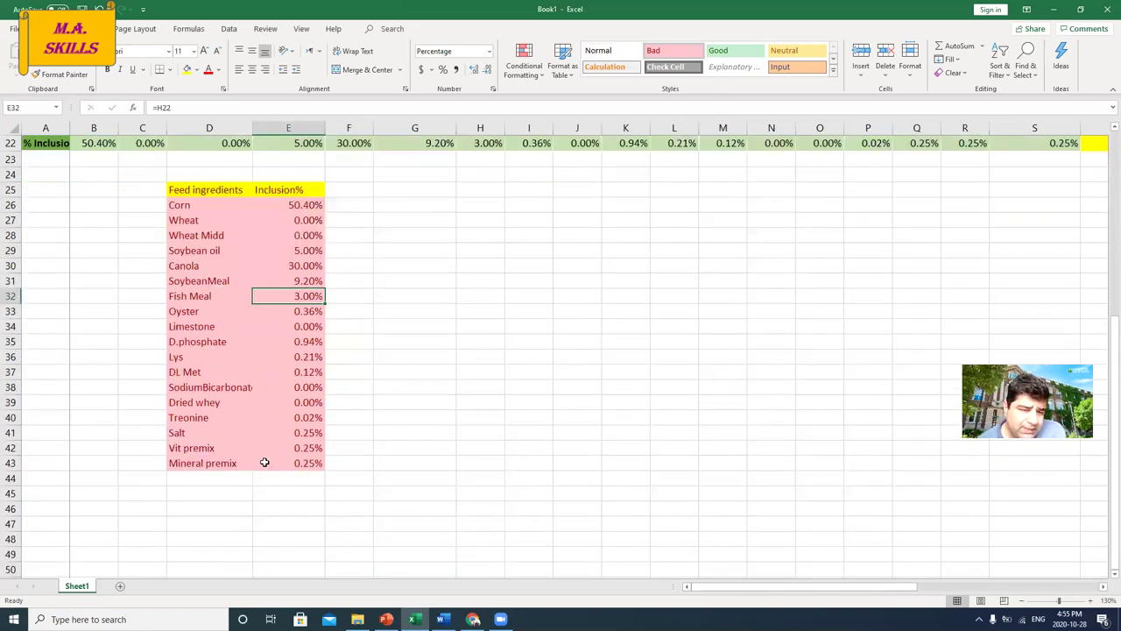
left_click(295, 358)
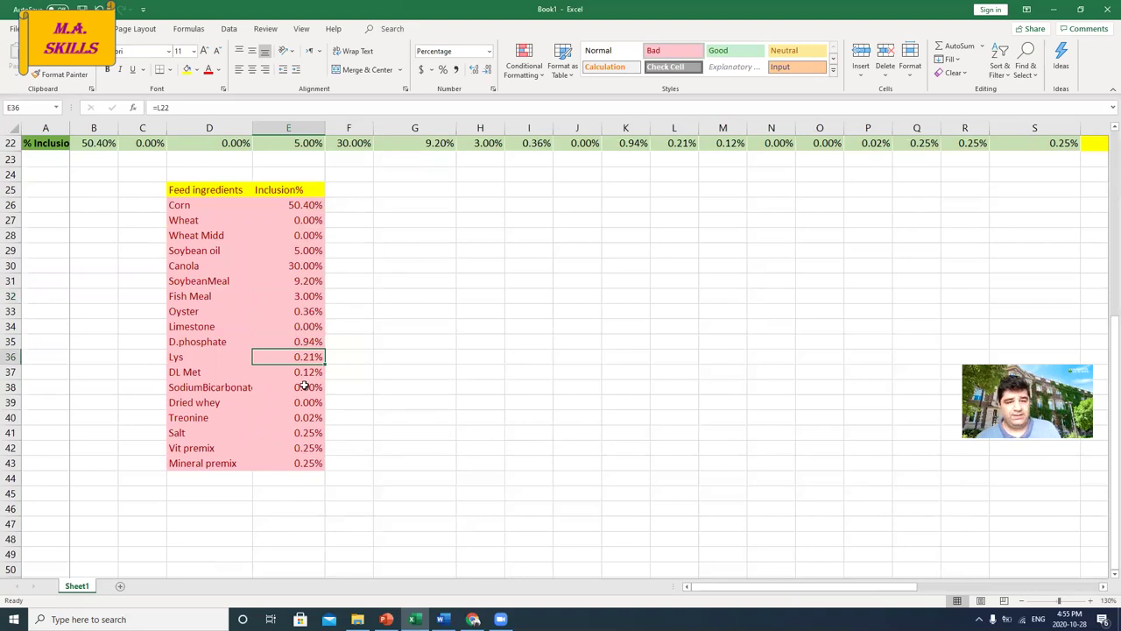
scroll(304, 385, "up", 2)
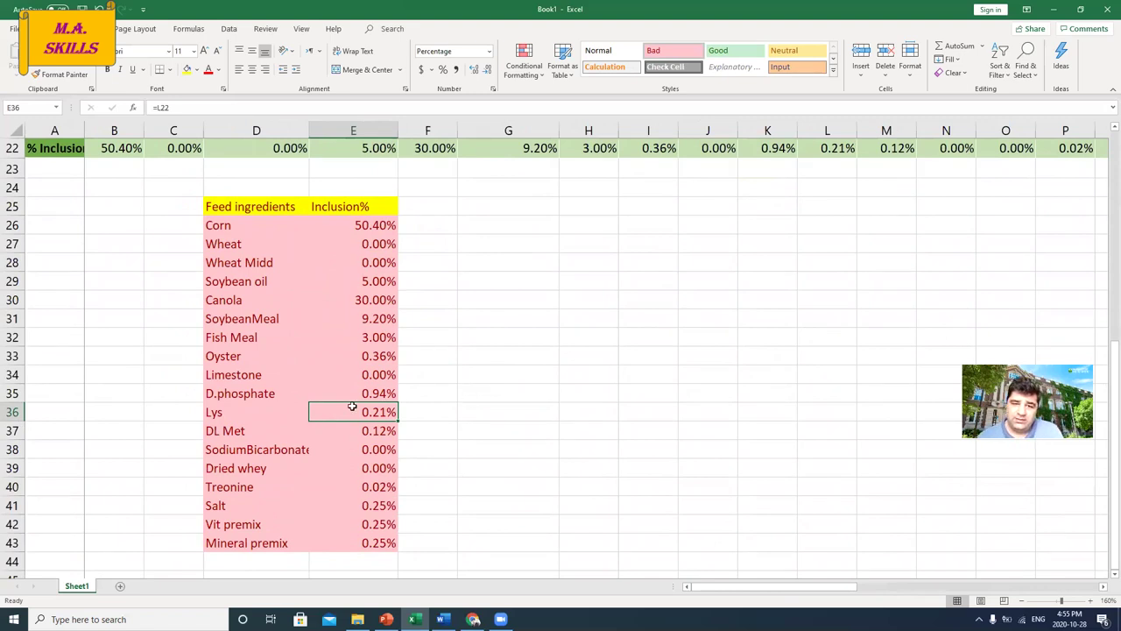
left_click(420, 411)
type("2.1")
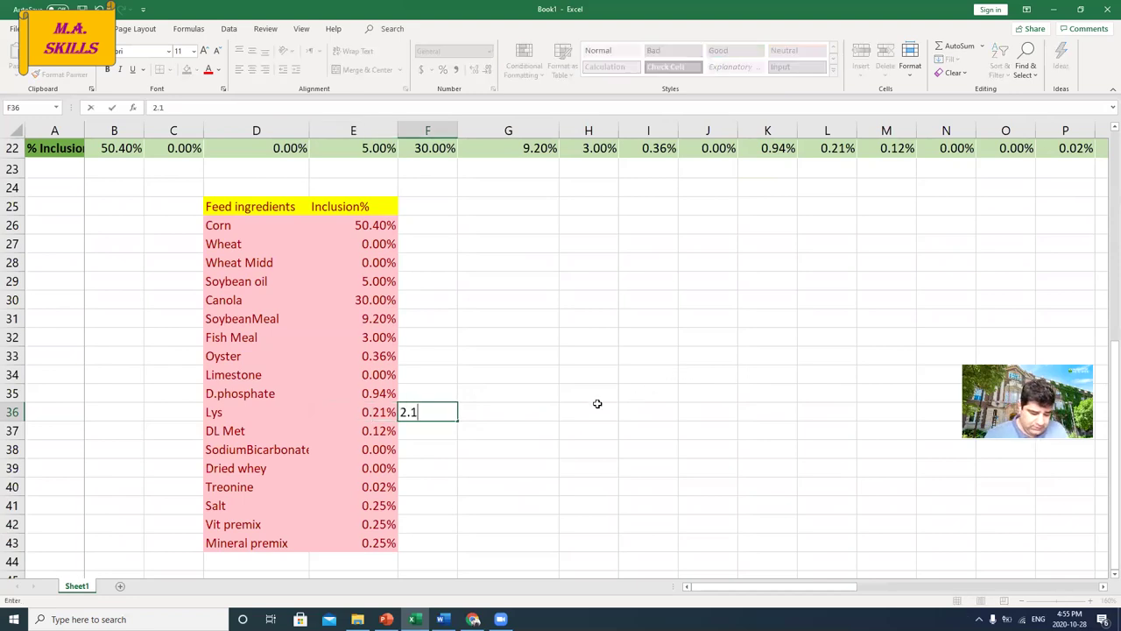
type("kg/ton")
key("Return")
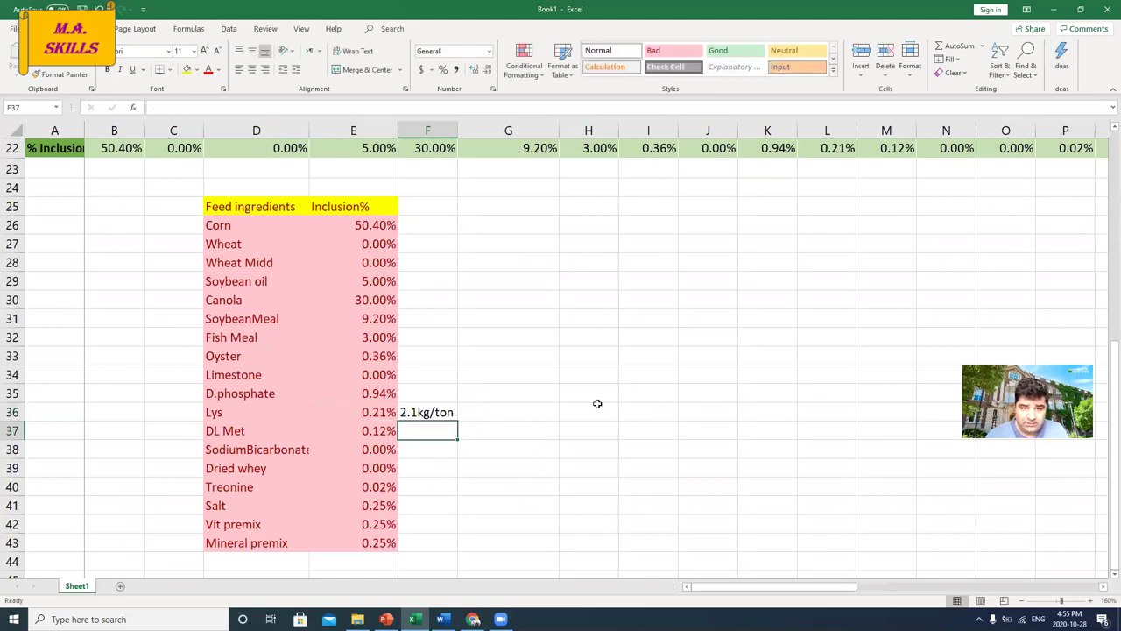
Replace the note in F36 with the formula =E36*10 to convert the Lys inclusion to kilograms.
key("Up")
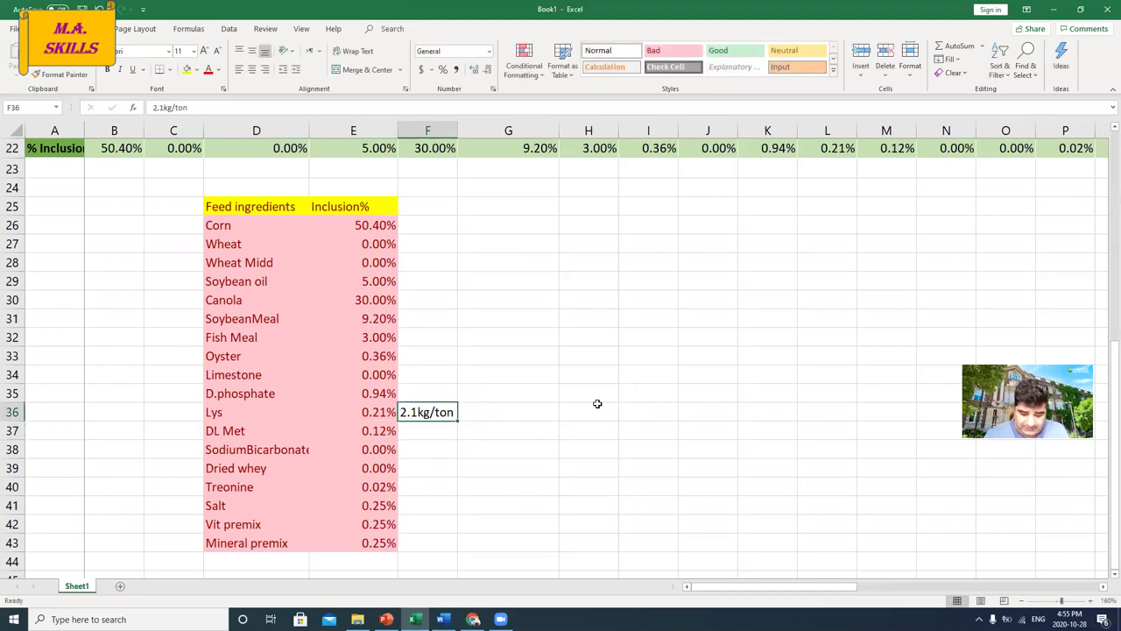
type("=")
left_click(368, 408)
type("*10")
key("Return")
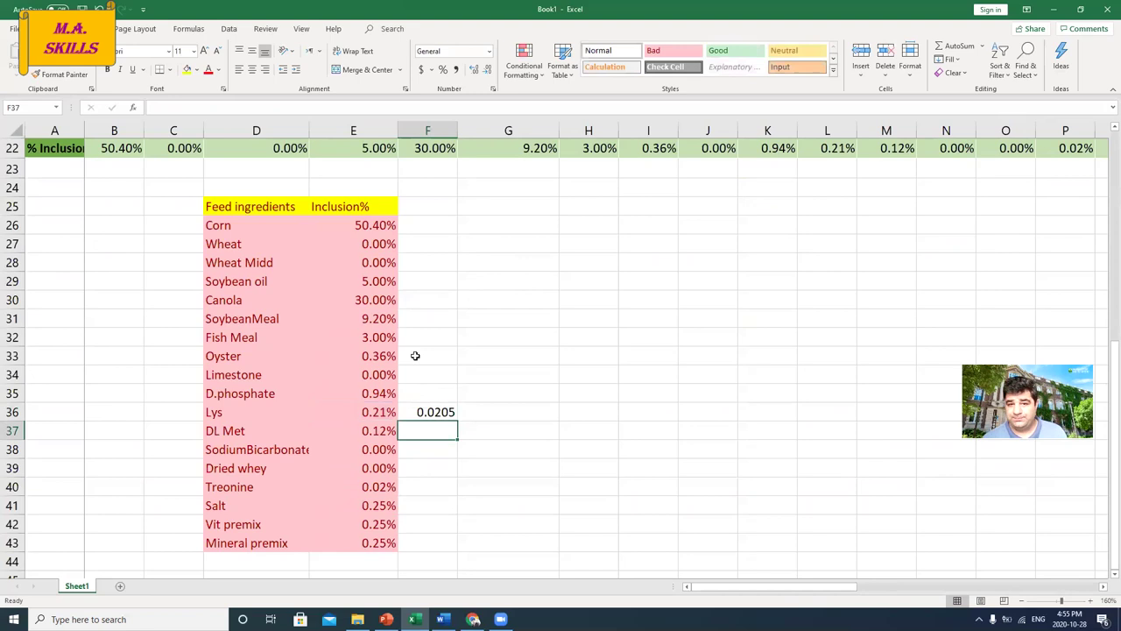
Correct the multiplier of the Lys conversion in F36 so the formula is =E36*1000, and check it against E36.
left_click(434, 412)
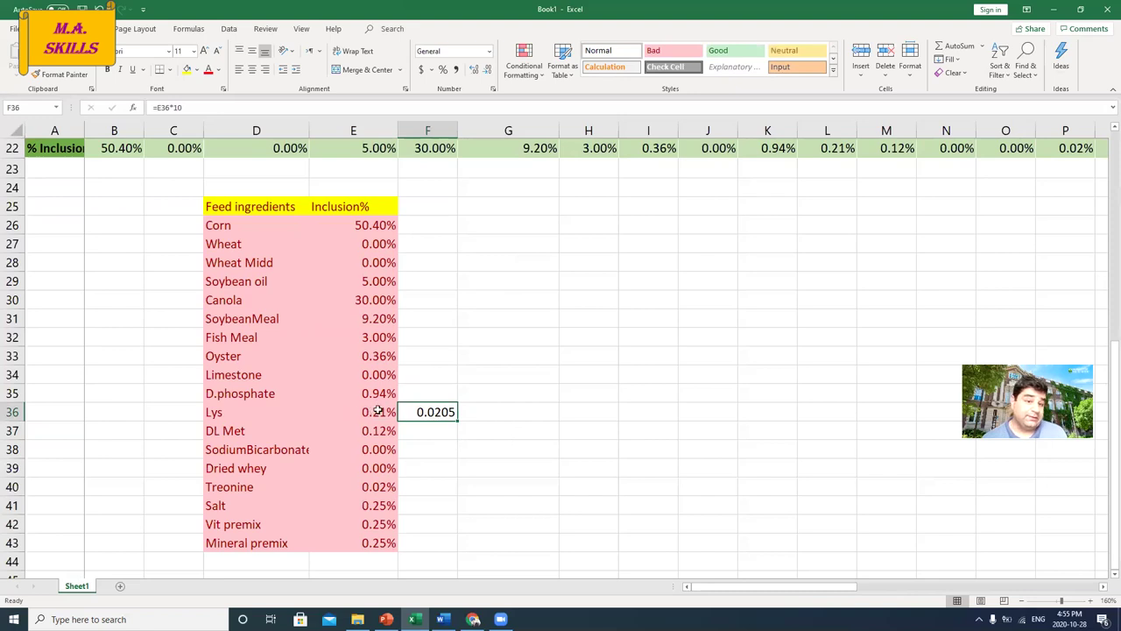
key("F2")
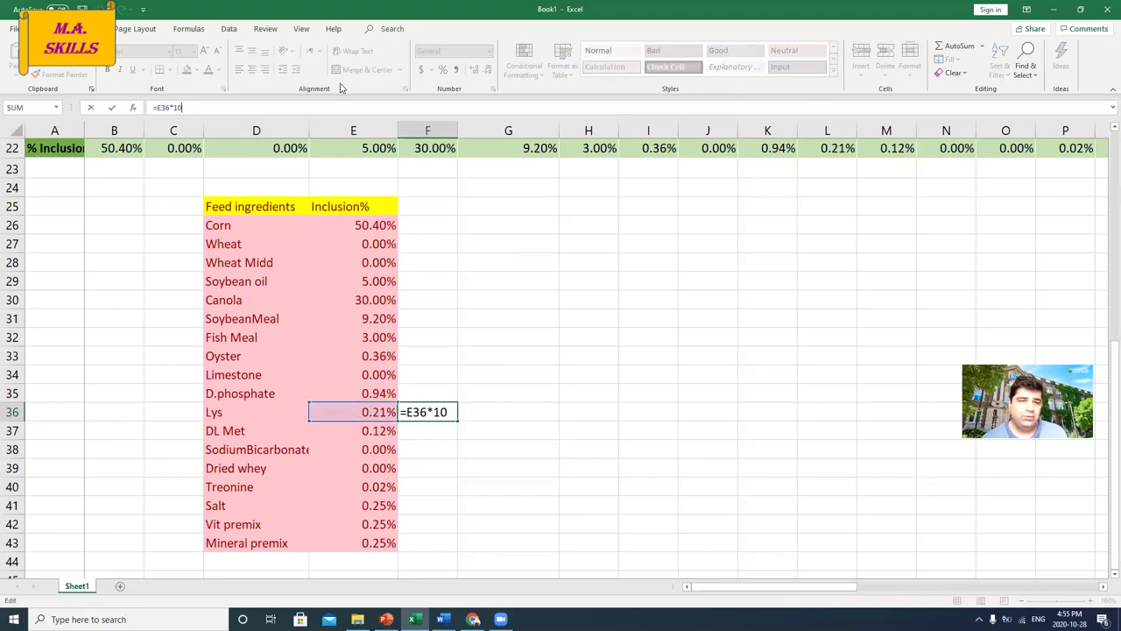
type("0")
key("Return")
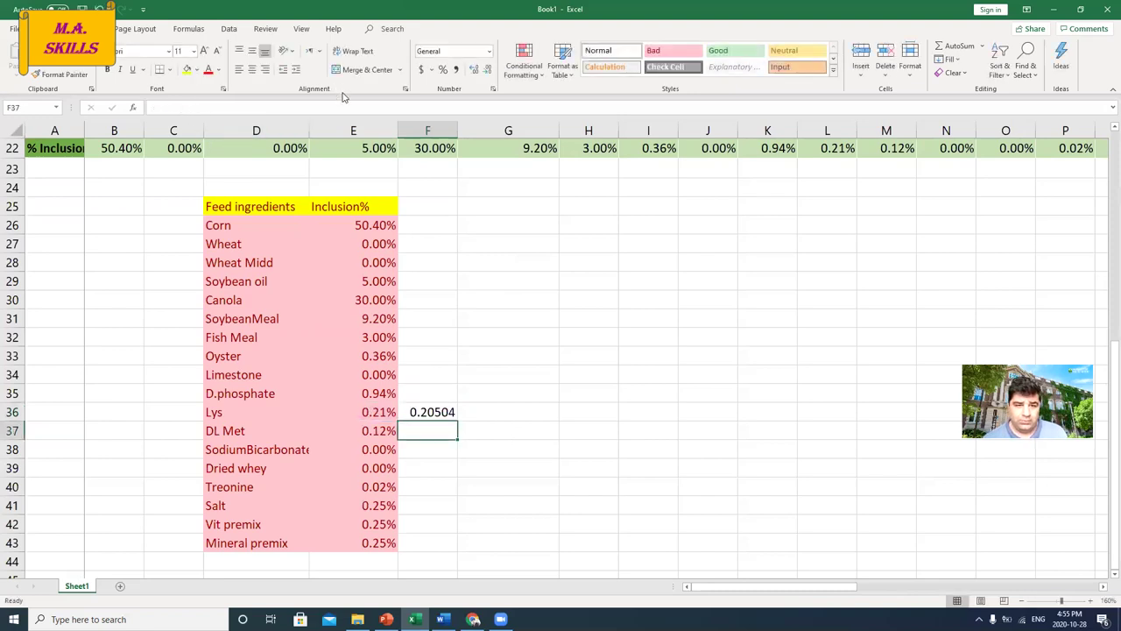
left_click(439, 408)
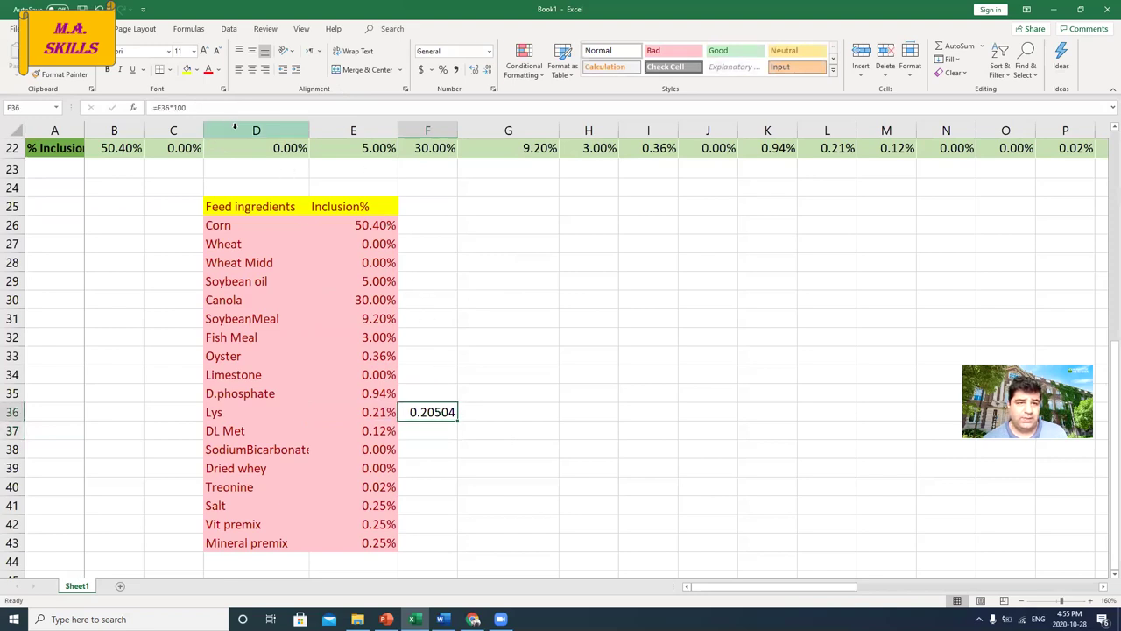
key("F2")
type("0")
key("Return")
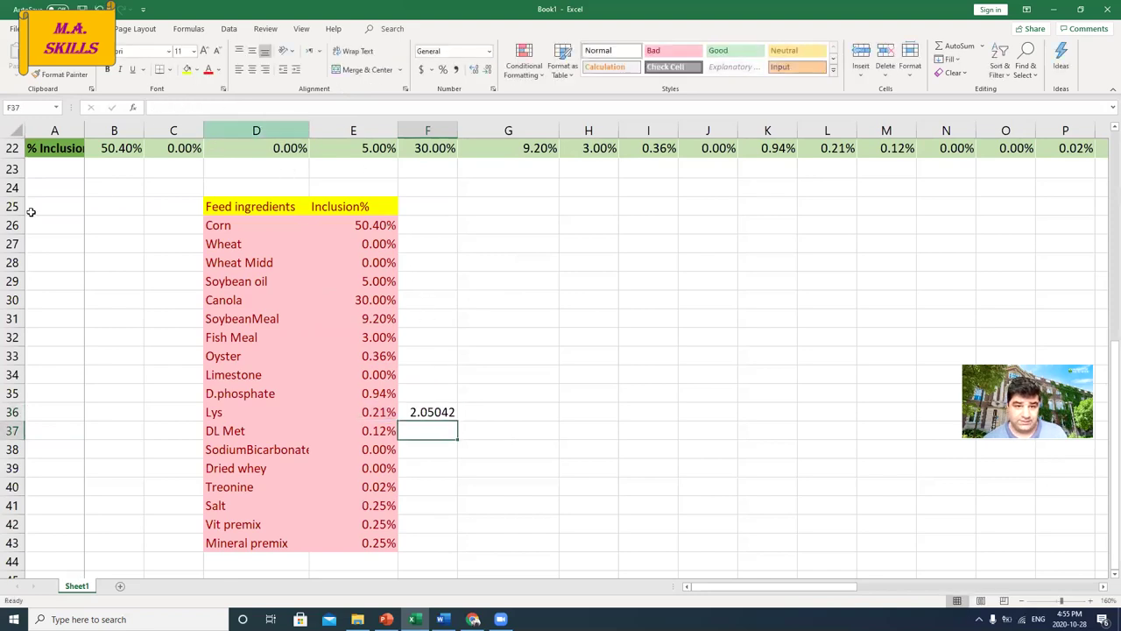
left_click(369, 417)
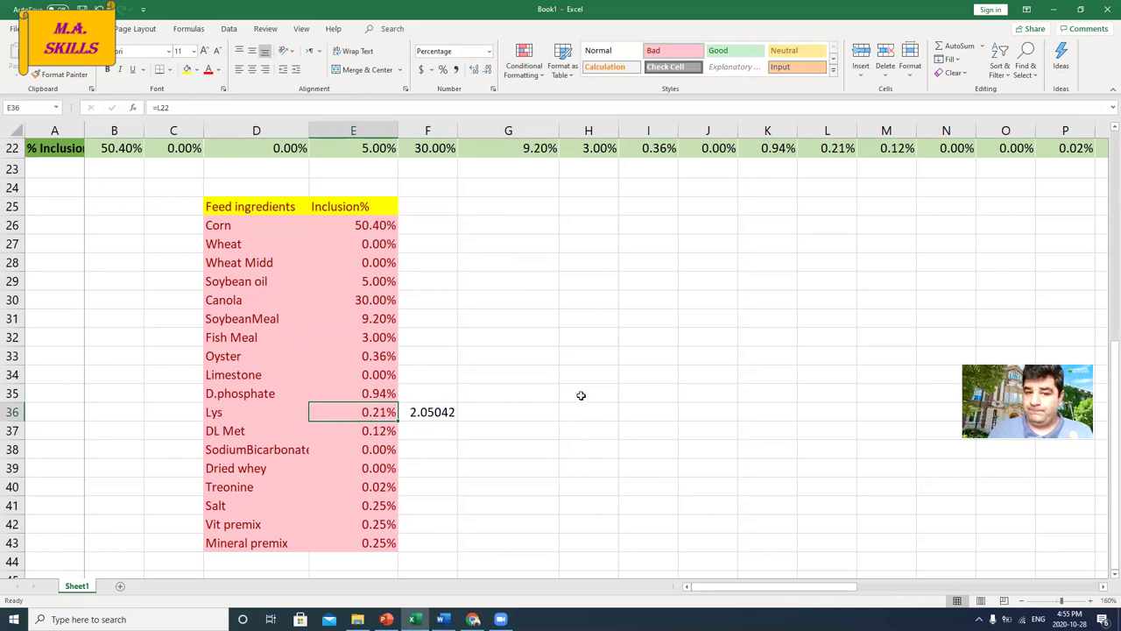
left_click(447, 411)
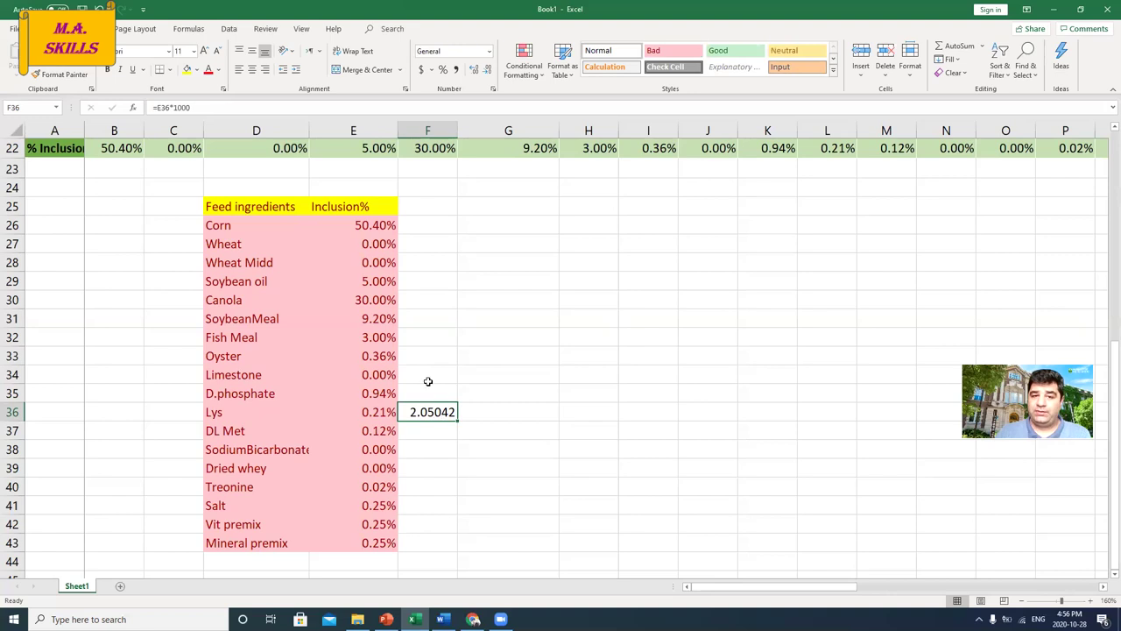
Add the column heading Kg/ton in F25 and fill the Lys conversion formula from F36 down to F43.
left_click(430, 207)
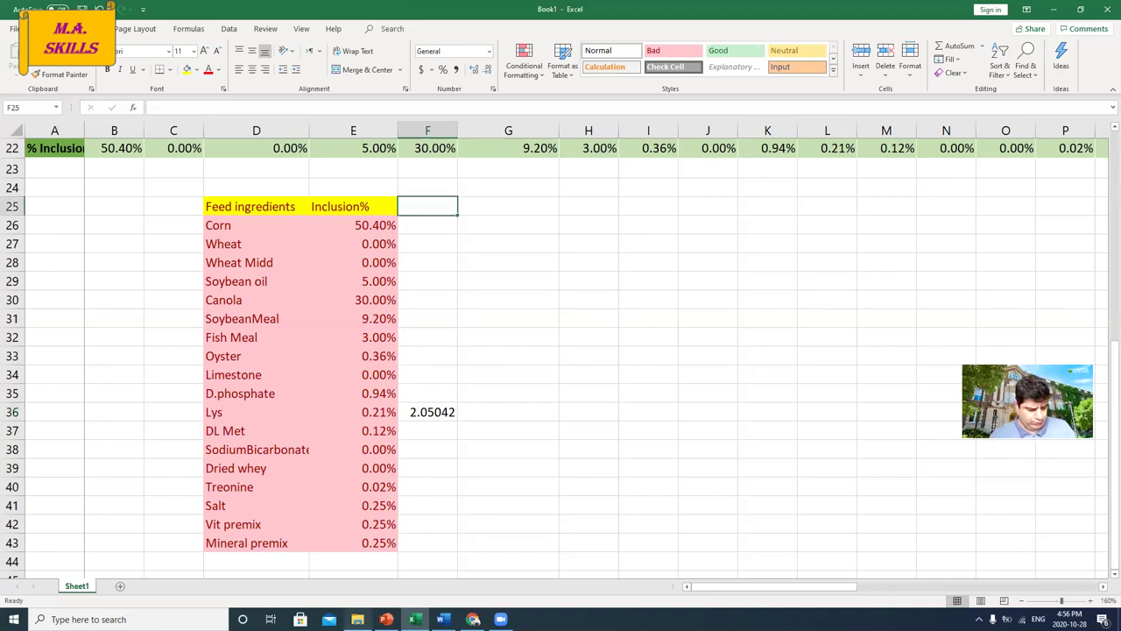
type("Kg/ton")
key("Return")
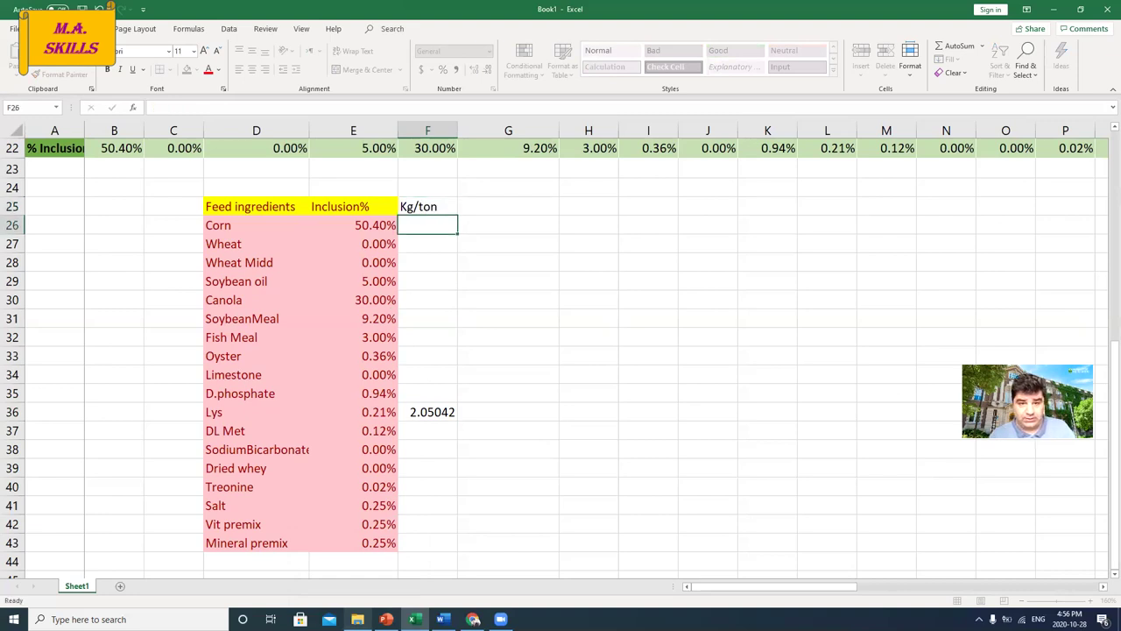
mouse_move(398, 601)
left_click(441, 411)
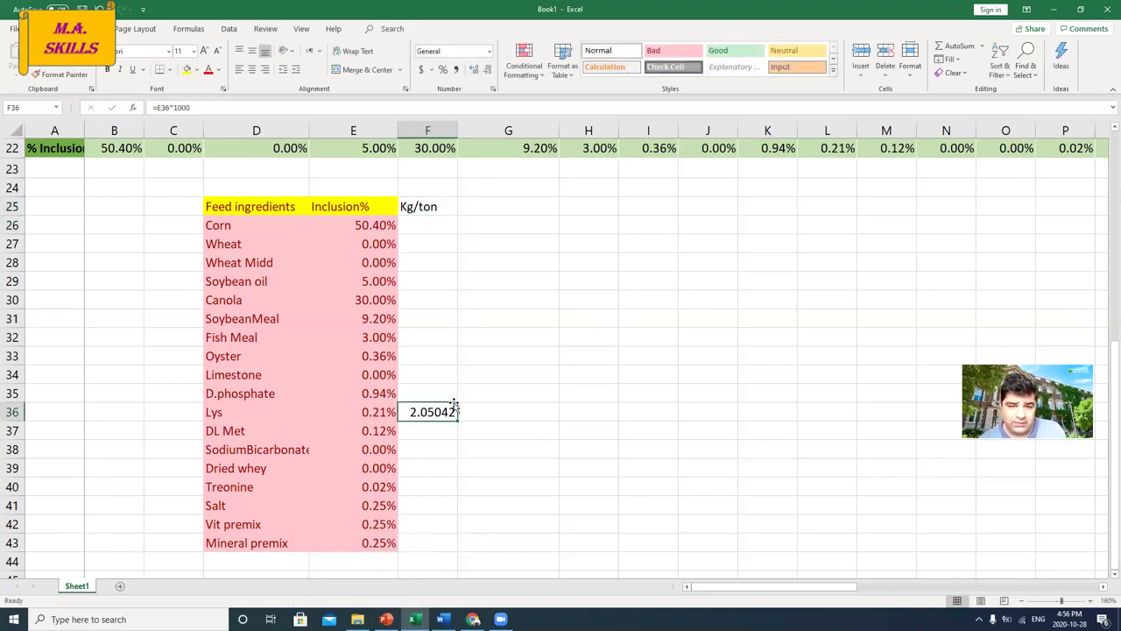
left_click_drag(456, 418, 457, 548)
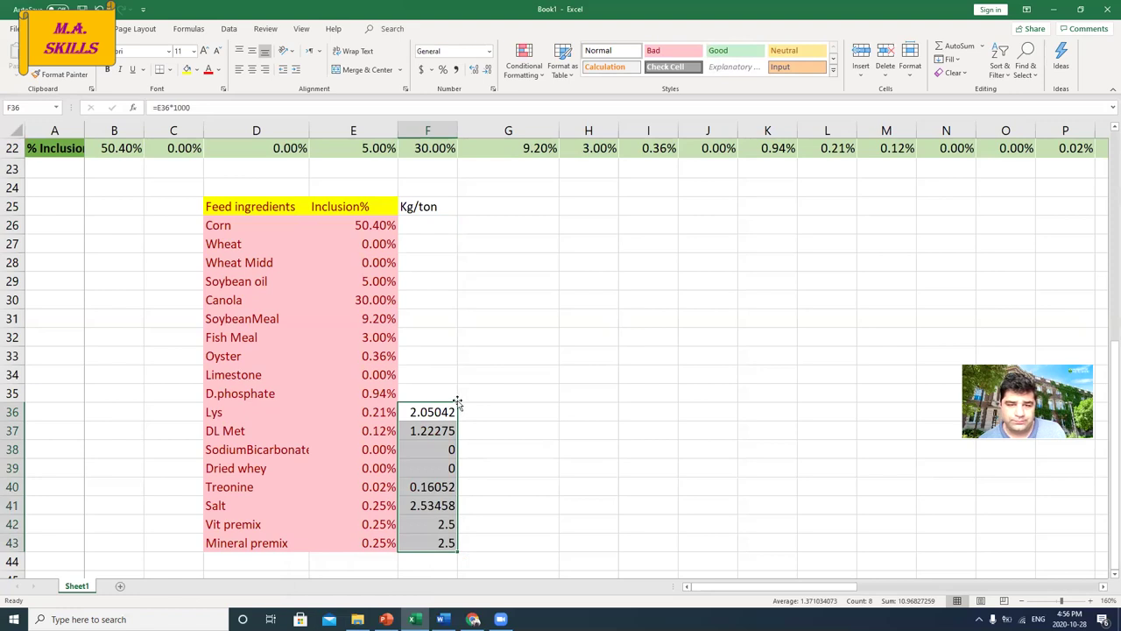
Enter =E26*1000 in F26 for Corn and fill the formula down to F35.
left_click(425, 224)
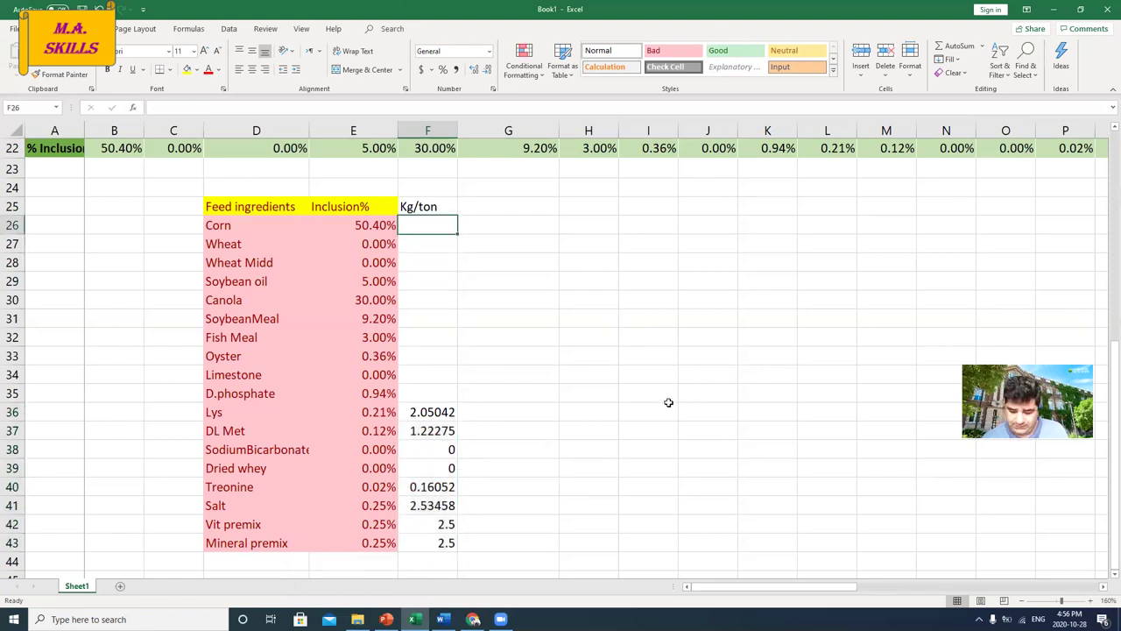
type("=")
left_click(375, 226)
type("*1000")
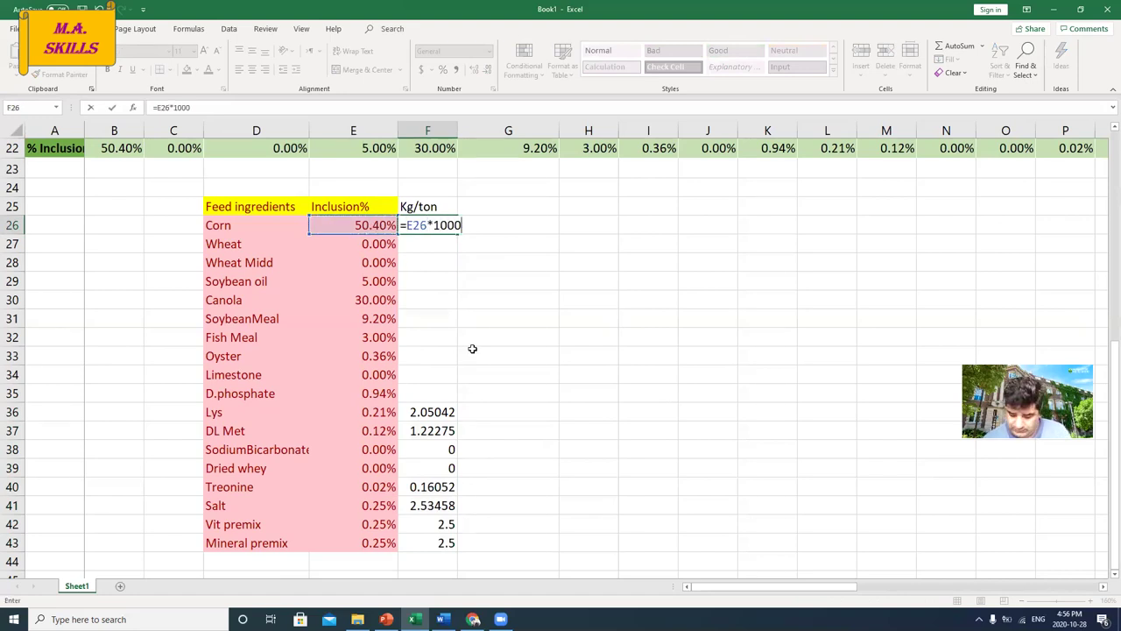
key("Return")
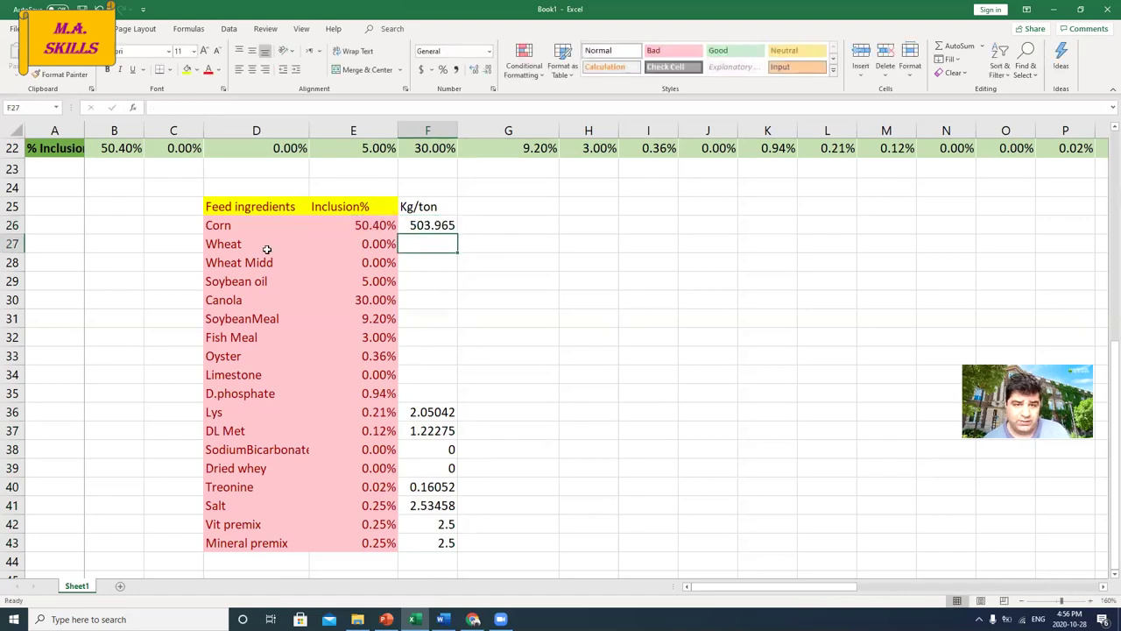
left_click(438, 225)
left_click_drag(456, 234, 445, 395)
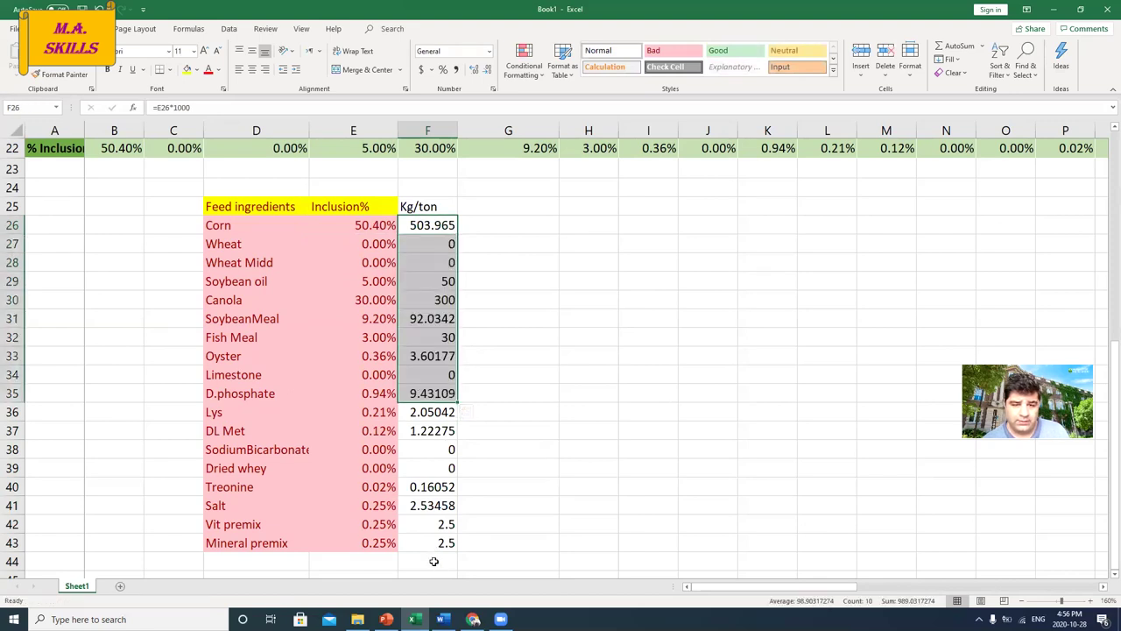
Total the inclusion percentages in E44 with =SUM(E26:E43).
left_click(405, 558)
left_click(392, 557)
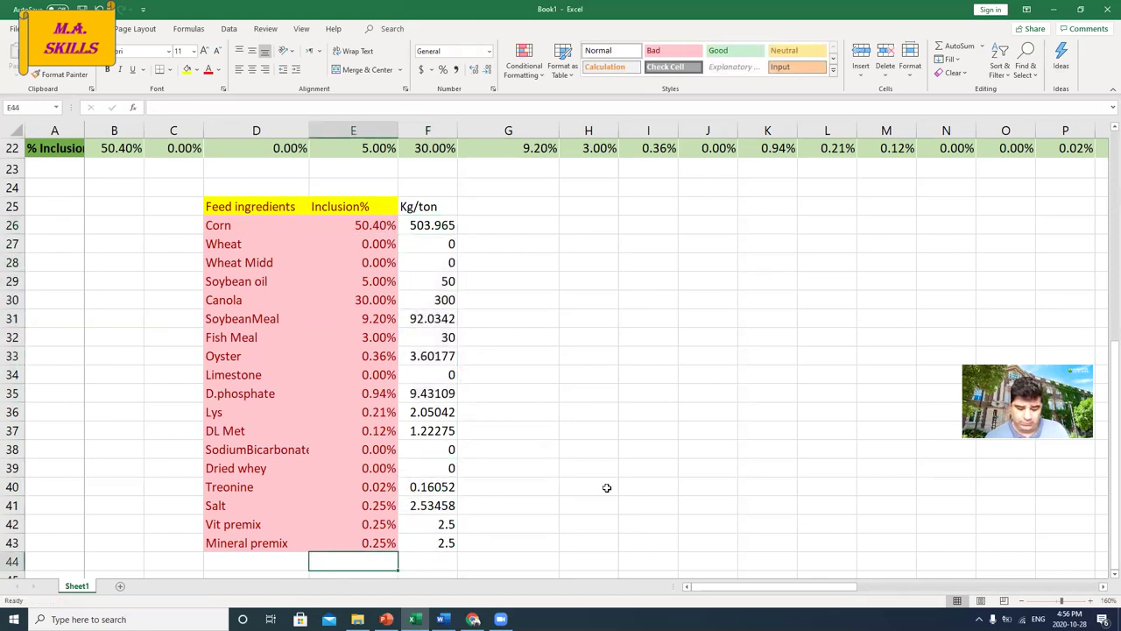
type("=")
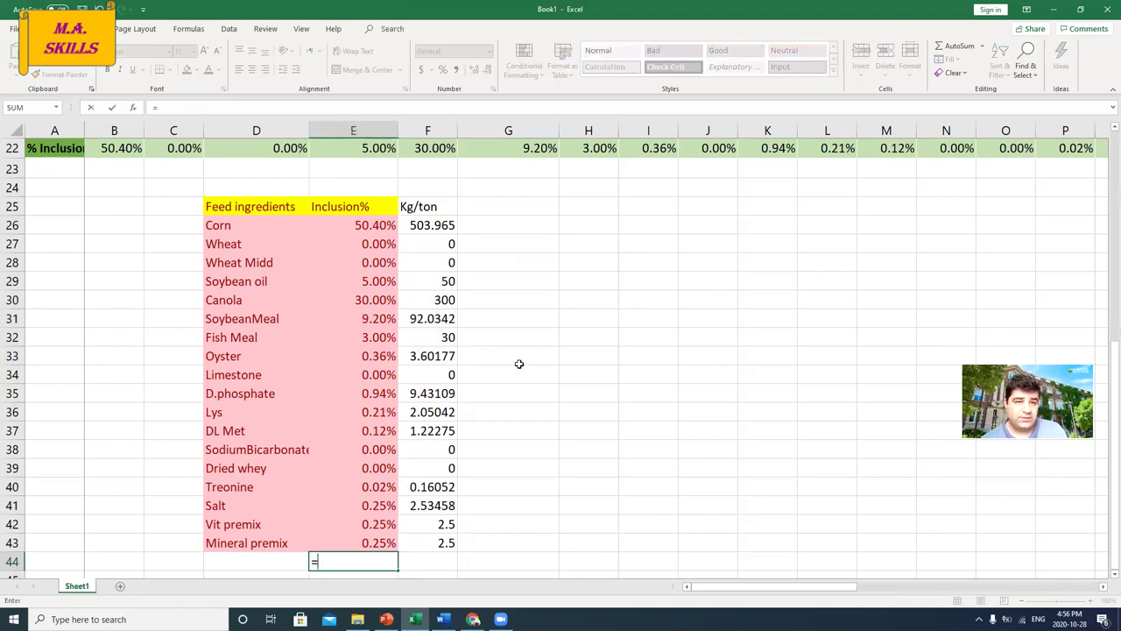
left_click(31, 107)
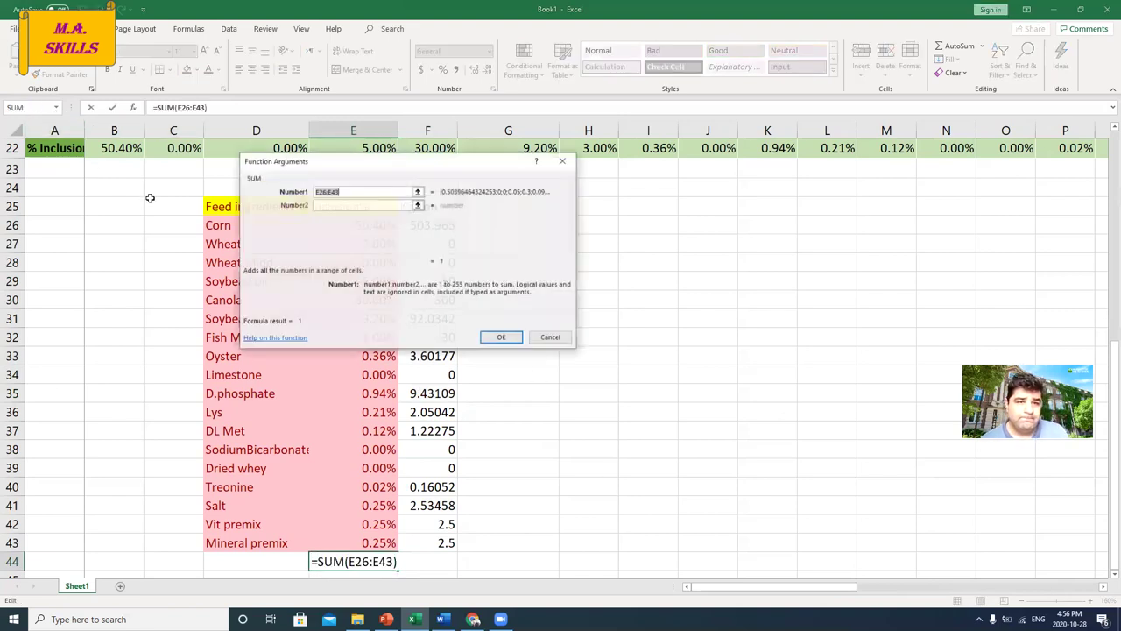
left_click_drag(481, 168, 771, 199)
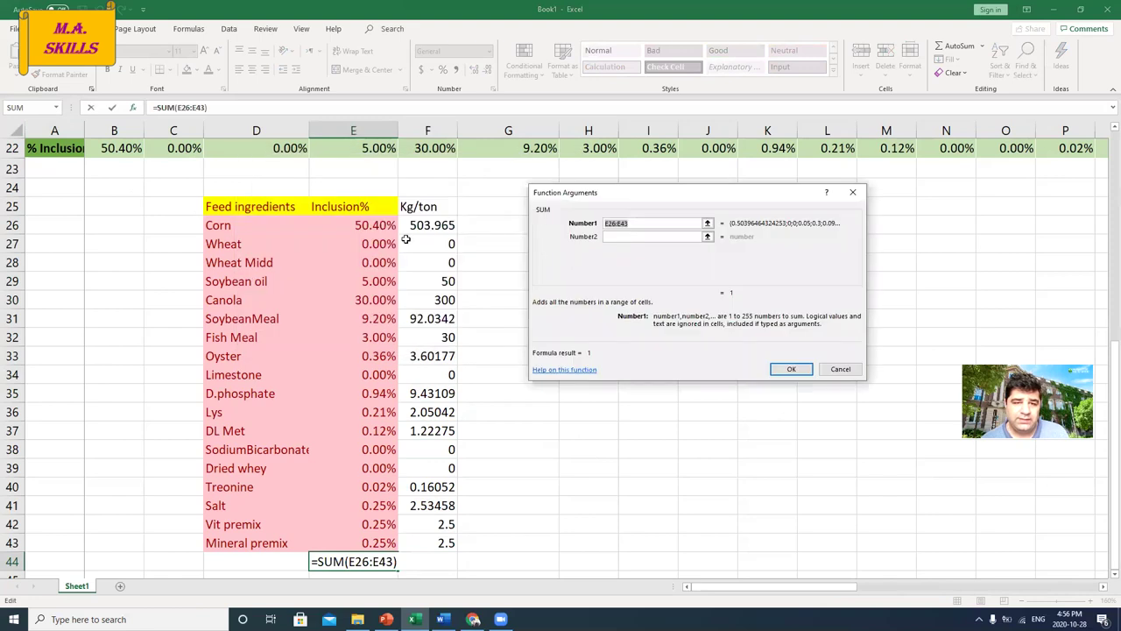
left_click_drag(368, 225, 362, 543)
key("Return")
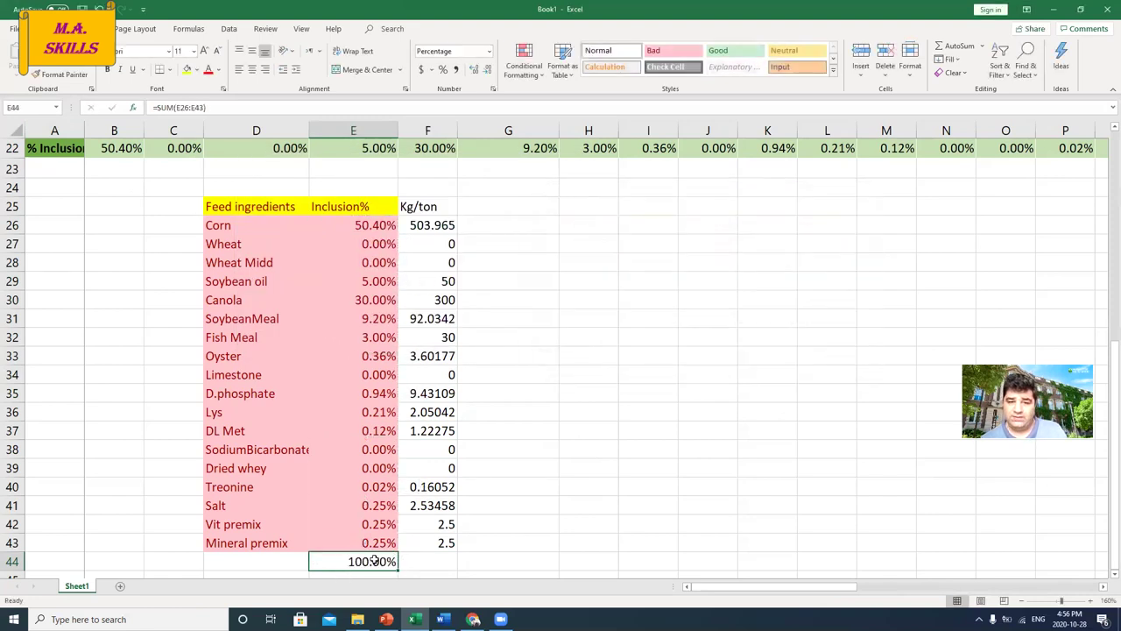
Total the Kg/ton column in F44 with =SUM(F26:F43).
left_click(405, 560)
type("=")
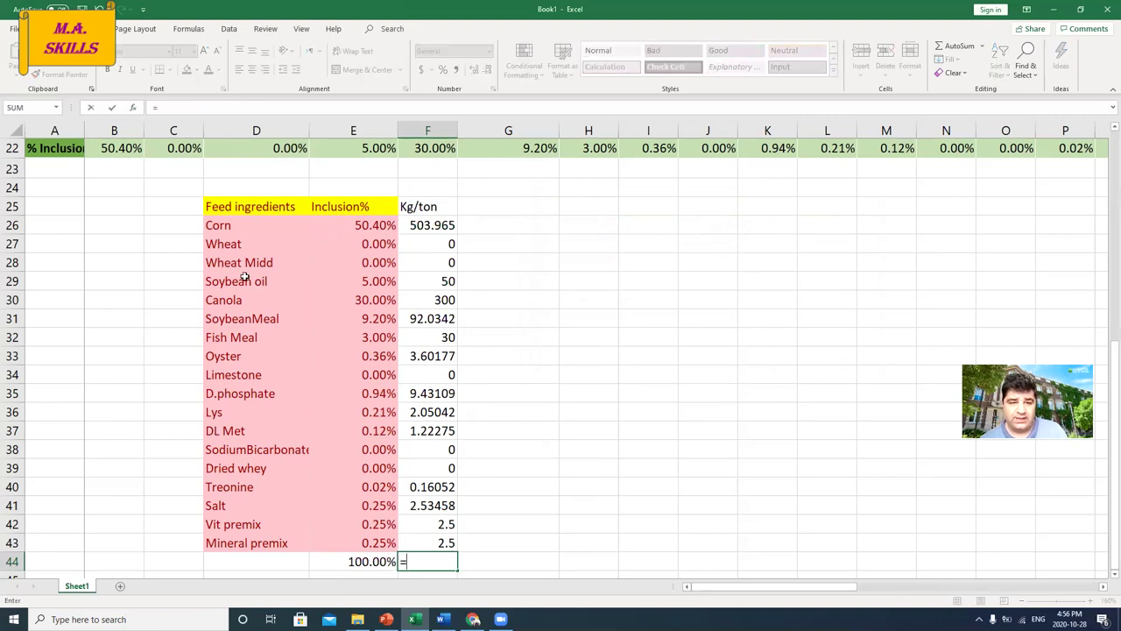
left_click(16, 107)
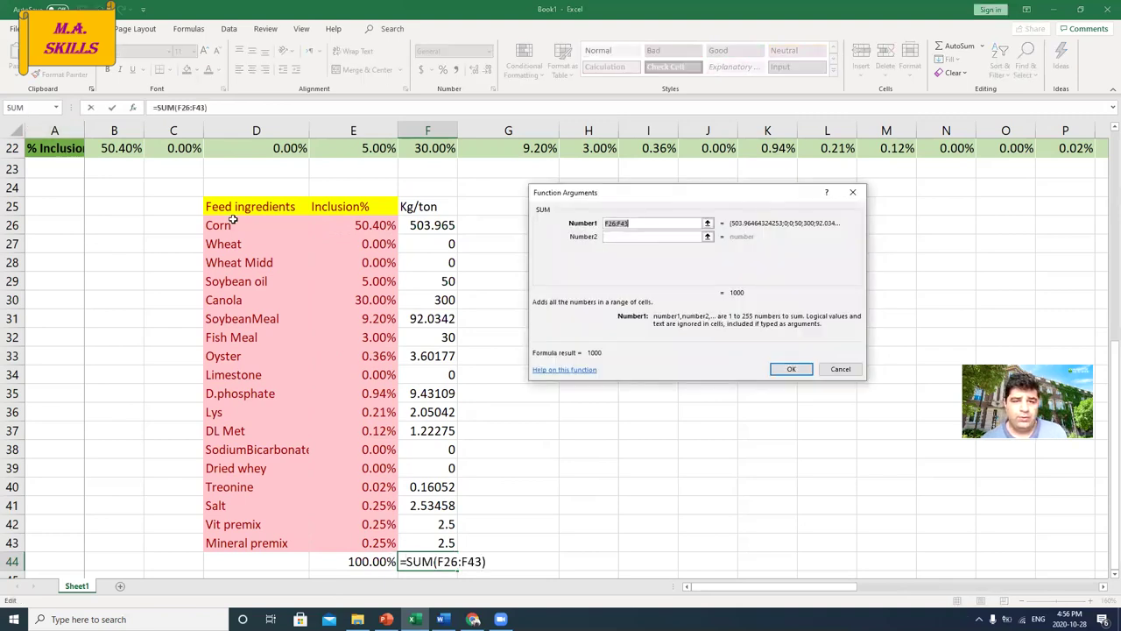
left_click_drag(411, 225, 412, 536)
key("Return")
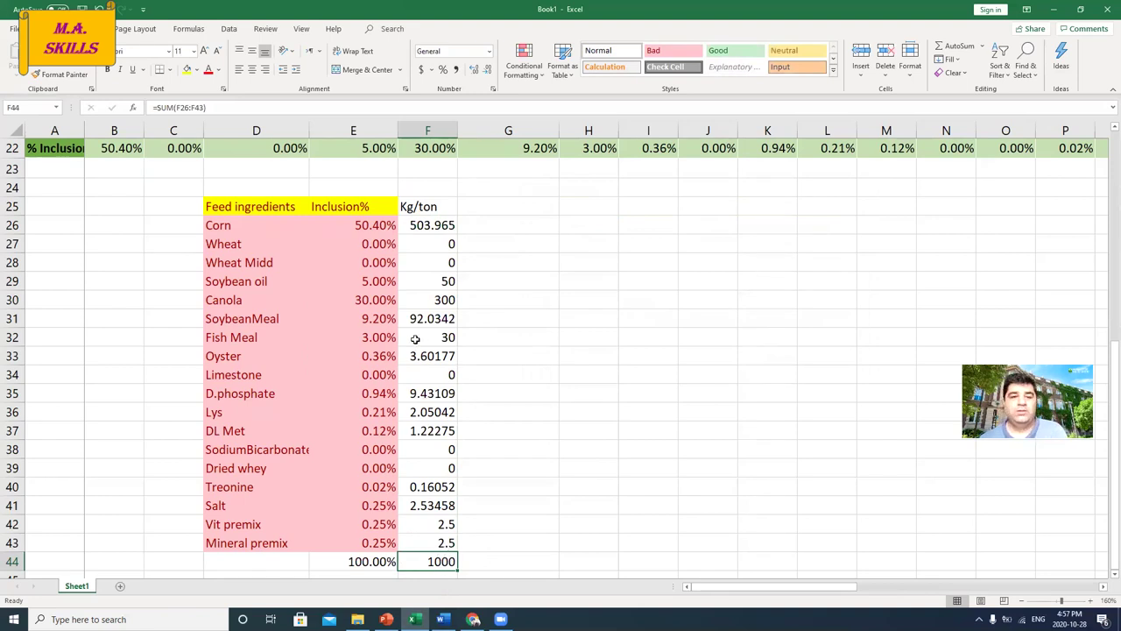
Format the Kg/ton amounts in F26:F43 as Number with two decimal places.
left_click_drag(432, 226, 434, 542)
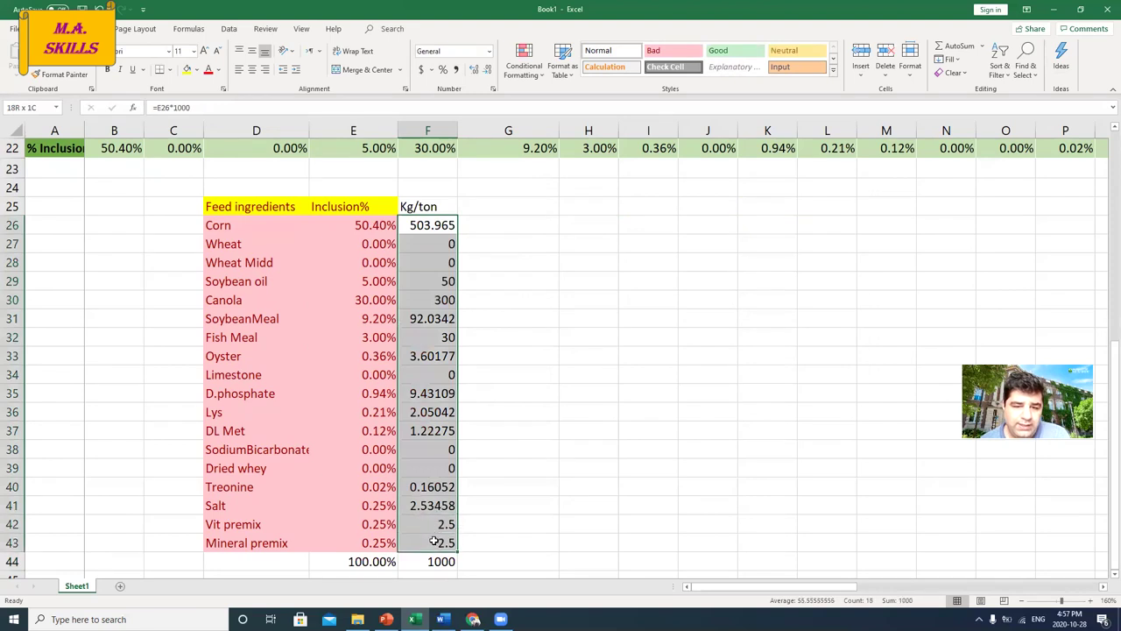
right_click(432, 230)
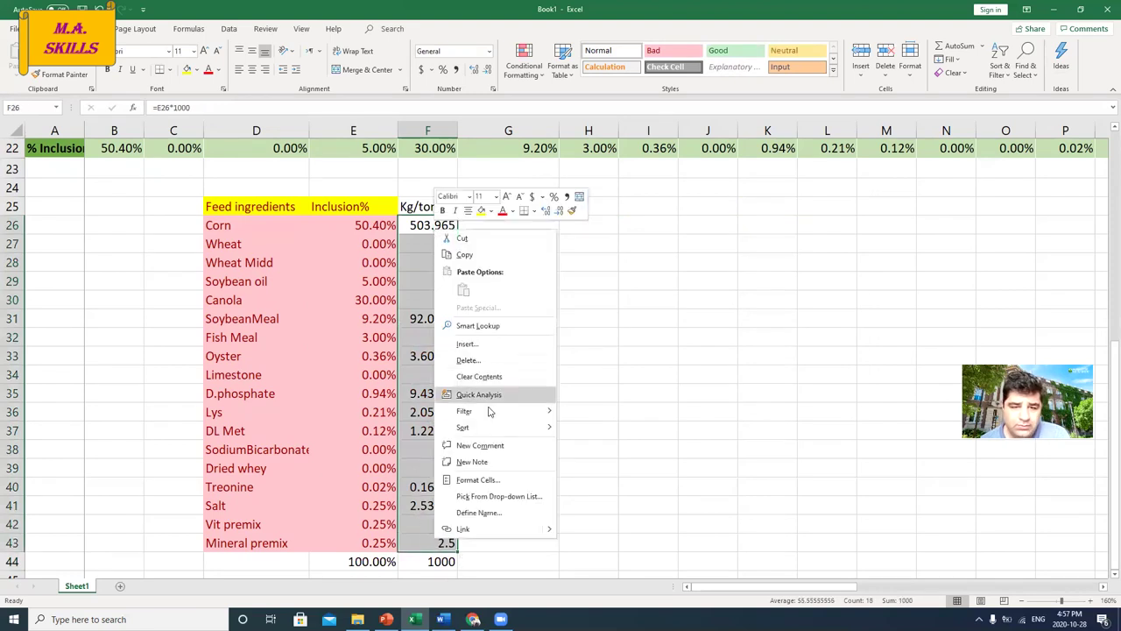
left_click(478, 480)
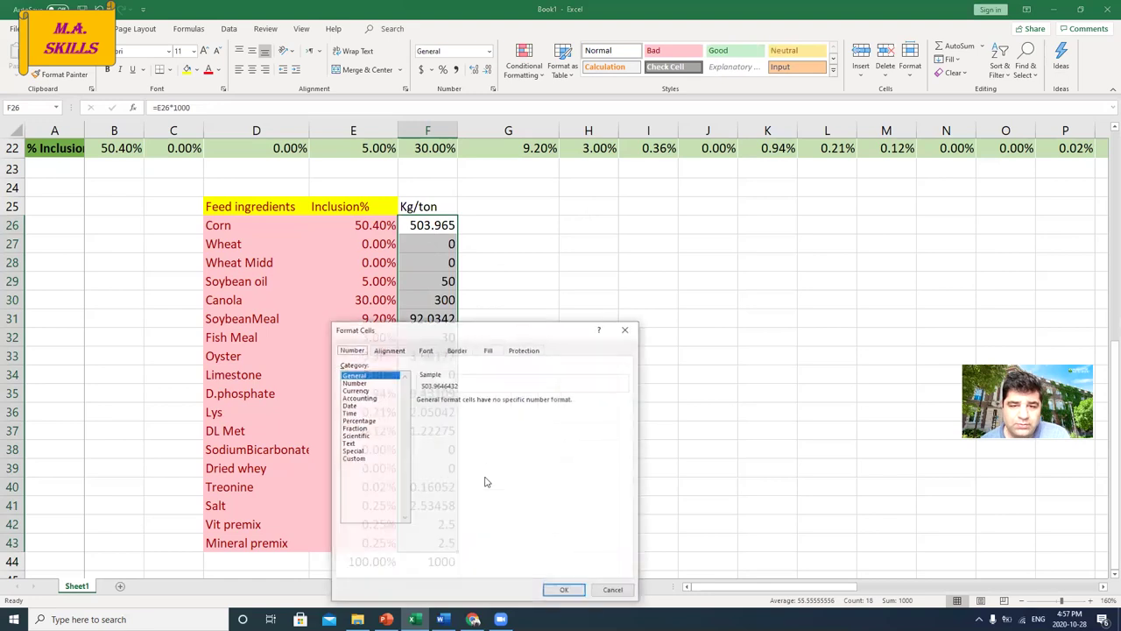
left_click(364, 384)
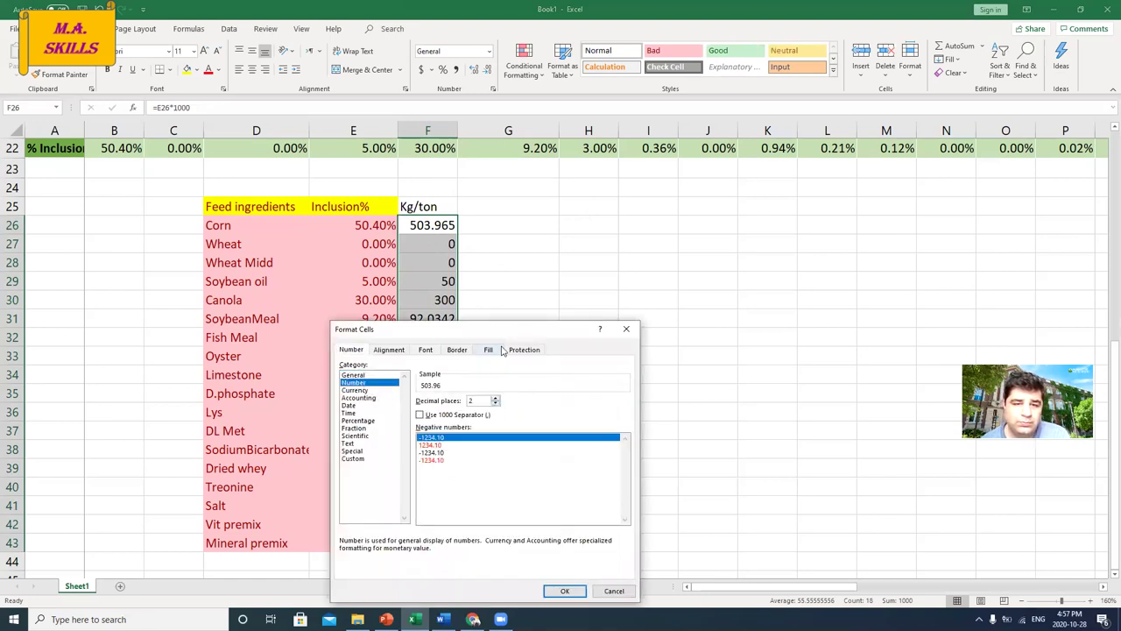
left_click_drag(513, 333, 703, 217)
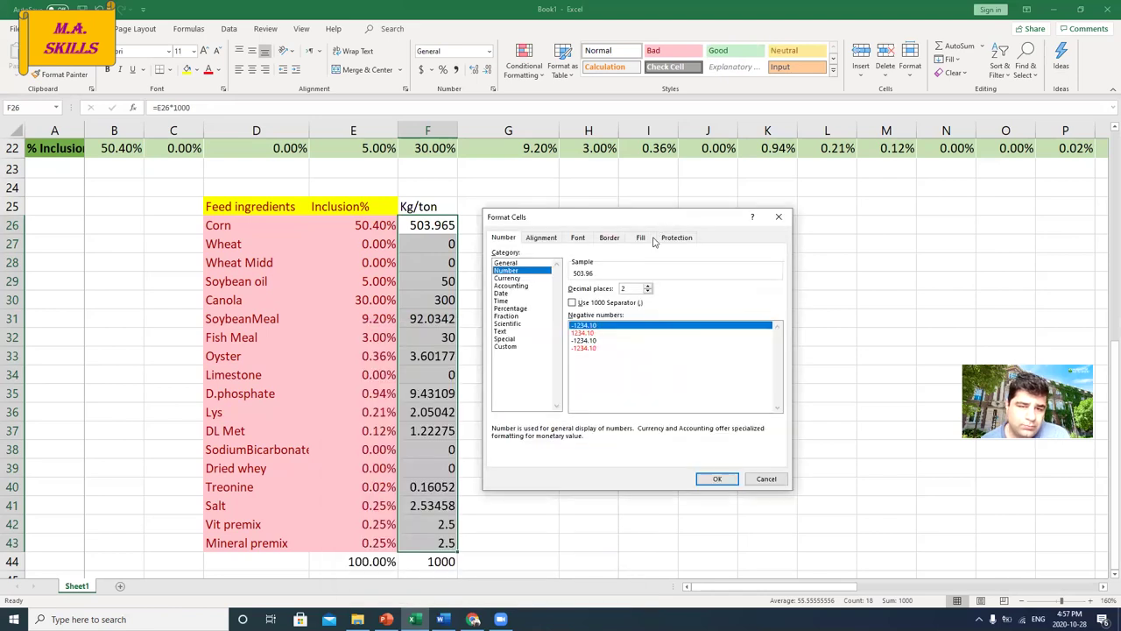
left_click(727, 478)
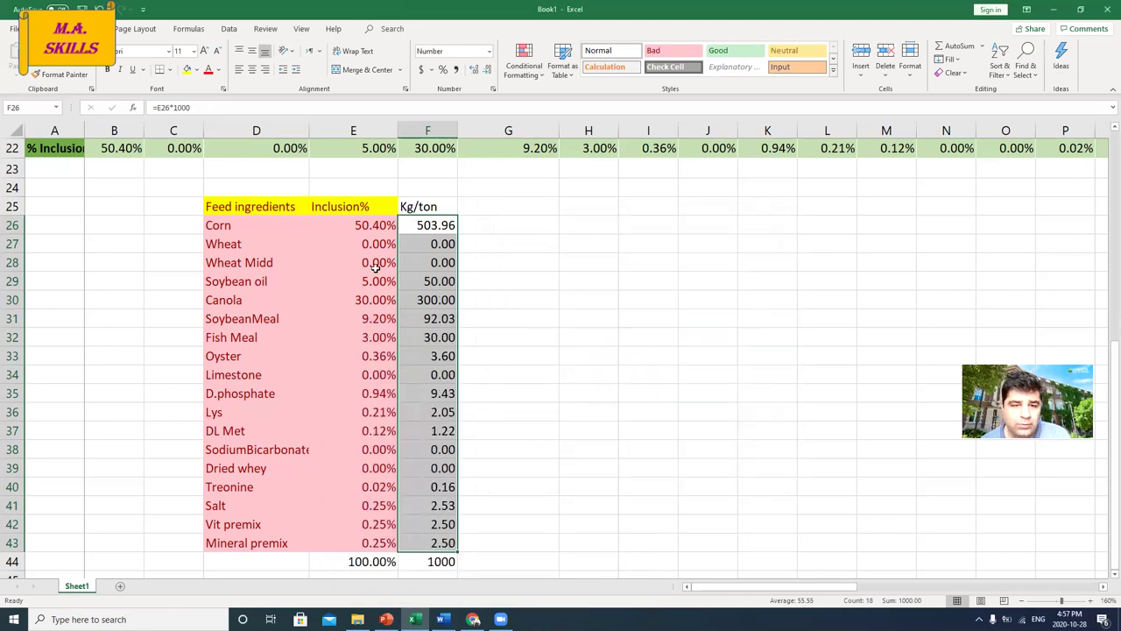
Review the Kg/ton amounts in F26:F43, comparing Lys in F36 with its inclusion in E36, alongside the full formulation sheet.
left_click(435, 246)
left_click_drag(429, 225, 442, 545)
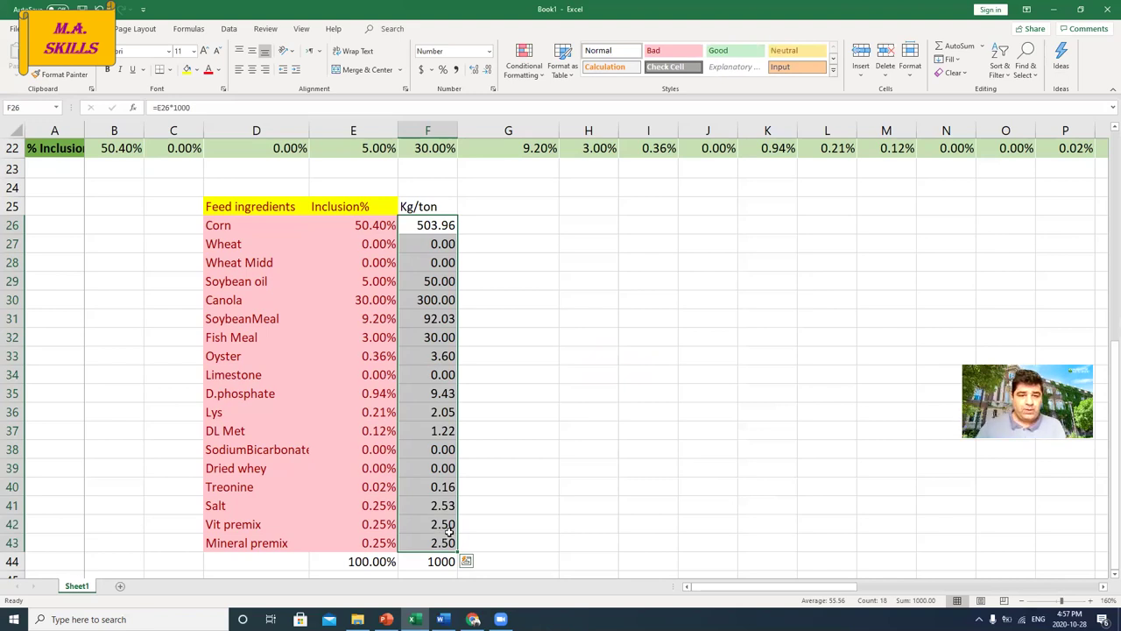
left_click(500, 376)
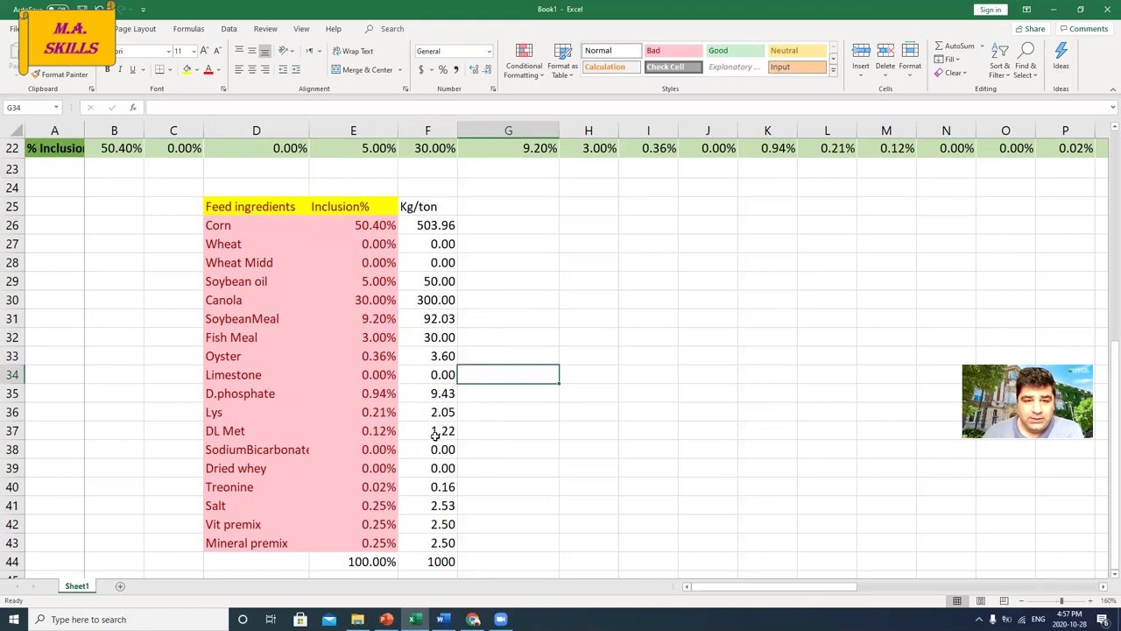
left_click(442, 409)
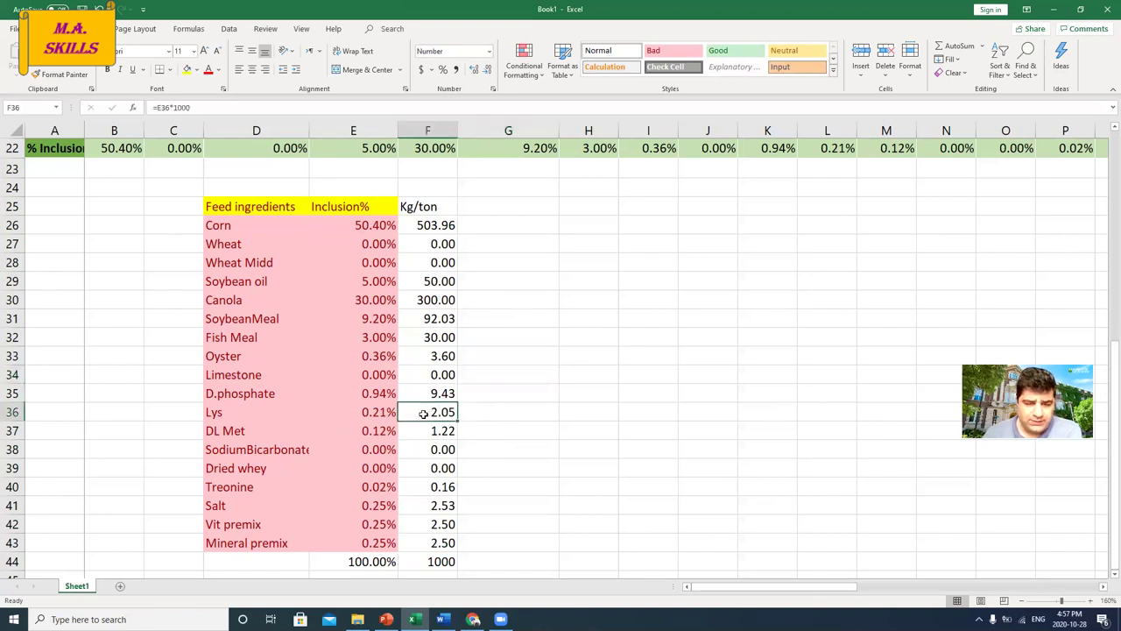
left_click(378, 415)
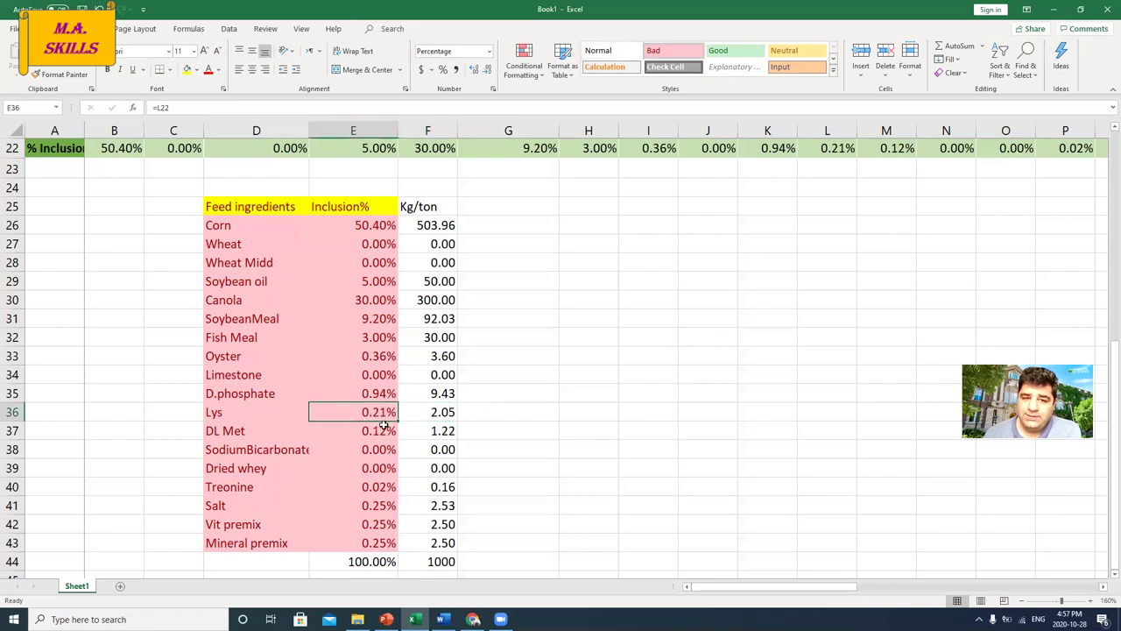
left_click(433, 410)
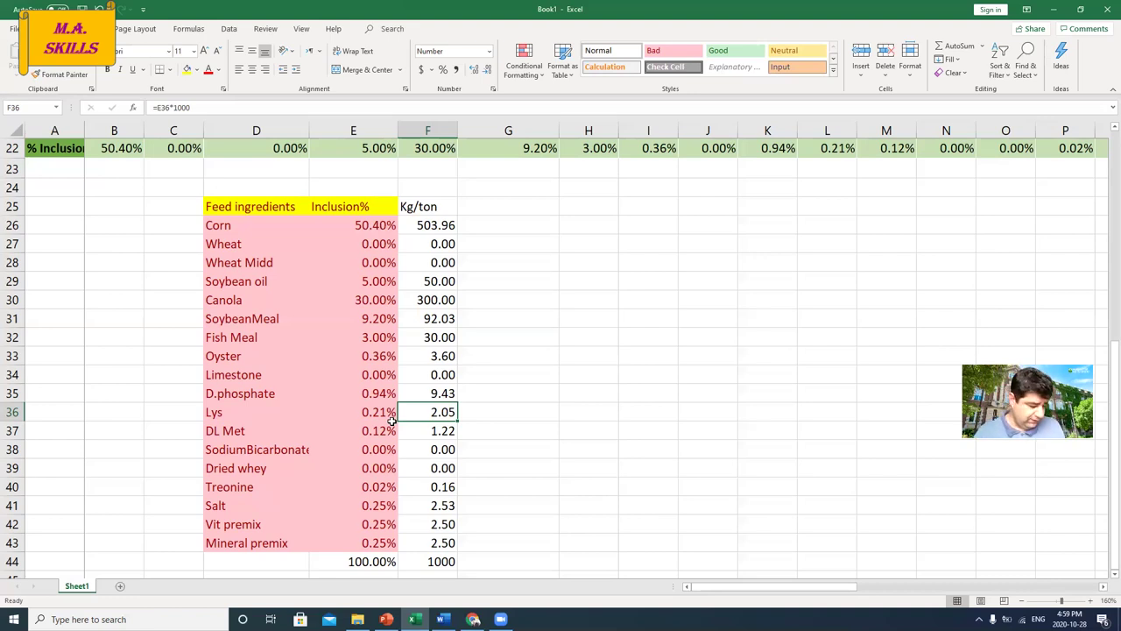
scroll(495, 353, "up", 2)
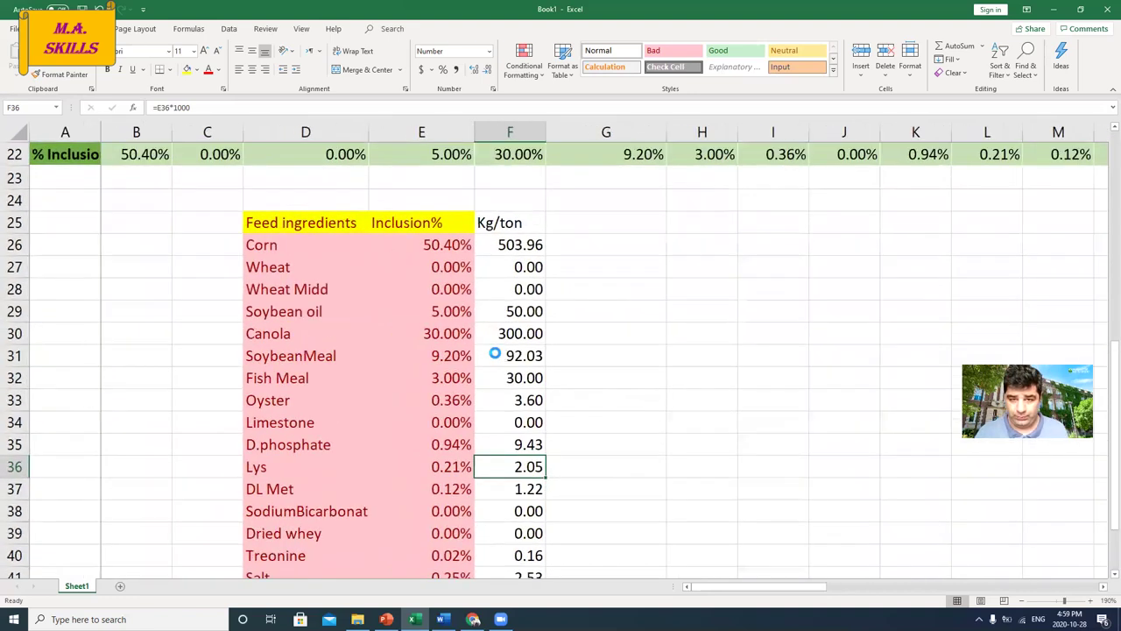
scroll(495, 353, "down", 5)
scroll(495, 353, "up", 6)
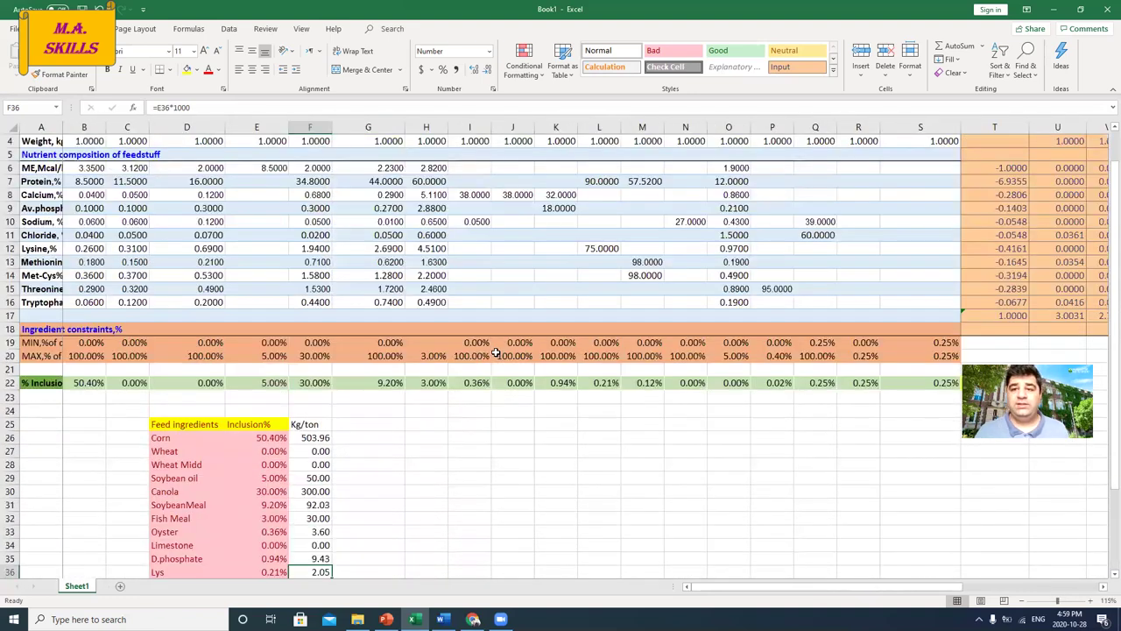
scroll(495, 353, "down", 4)
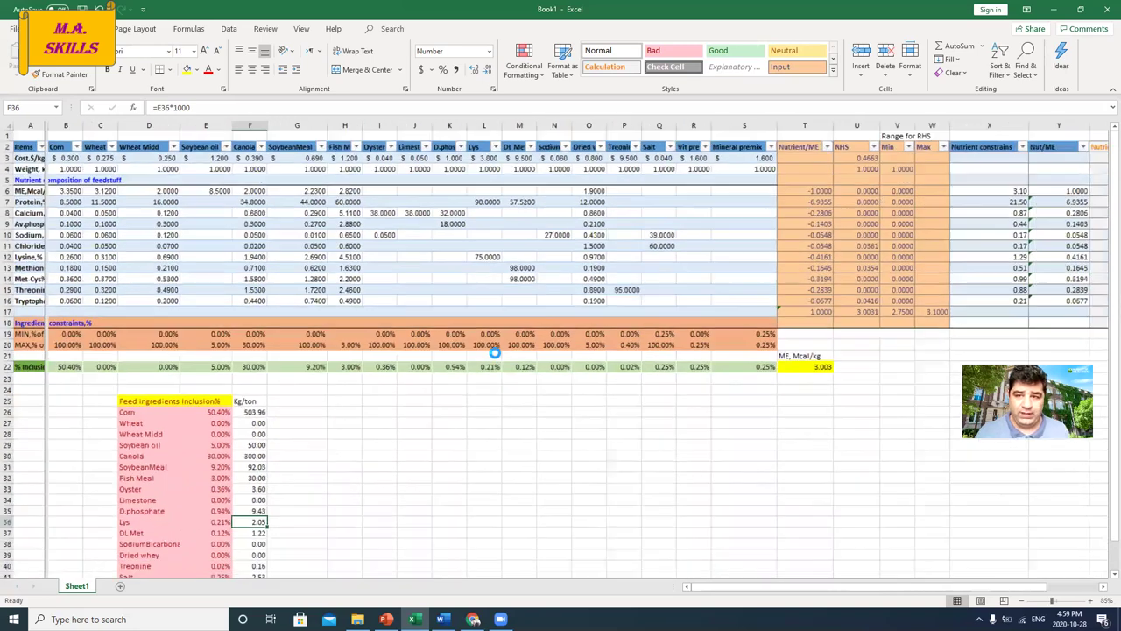
scroll(494, 352, "up", 2)
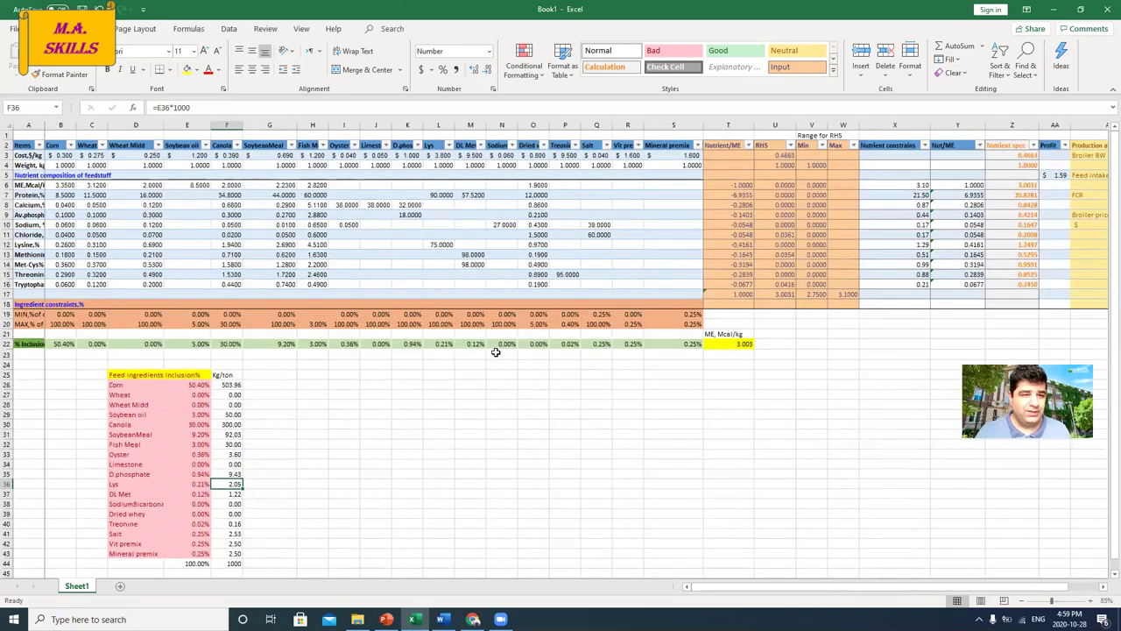